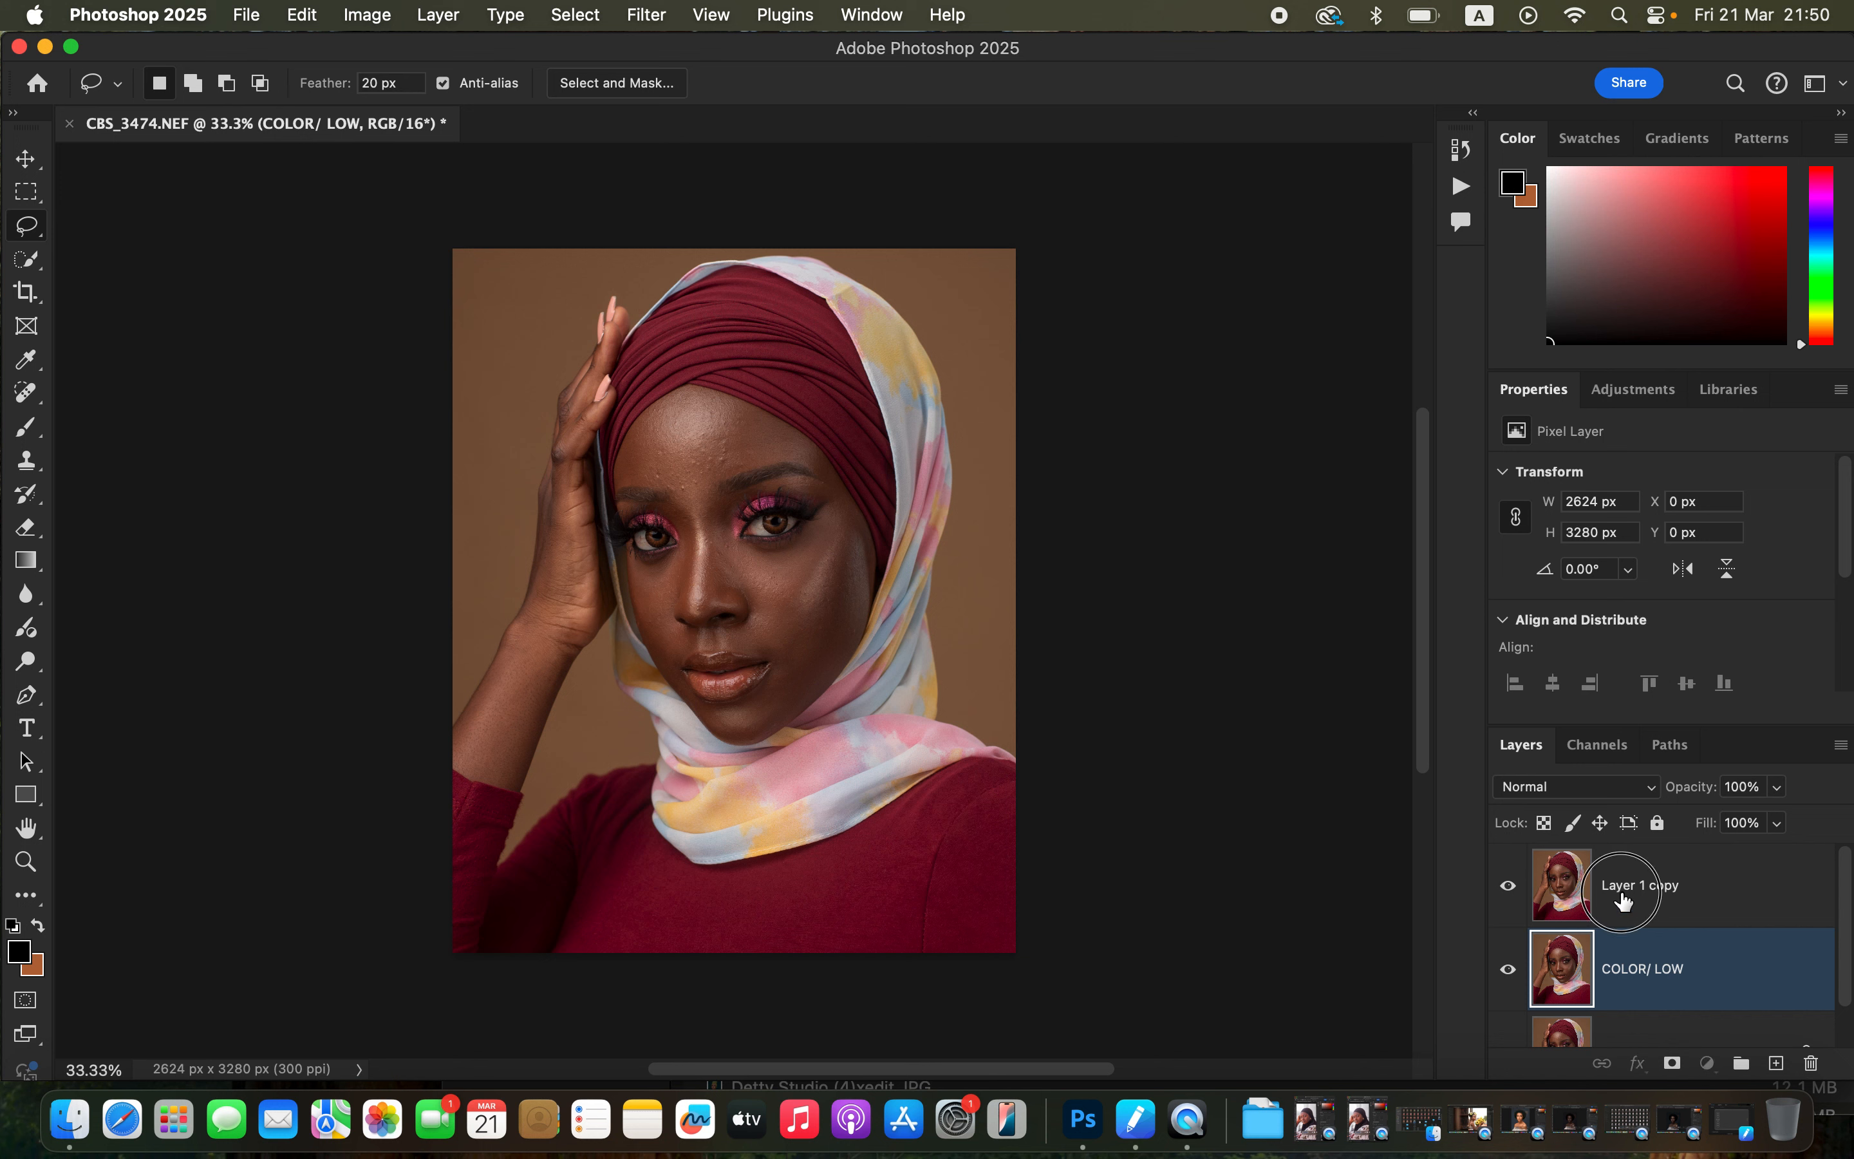
# Rename the duplicated layer to TEXTURE/ HIGH.
pyautogui.doubleClick(1622, 887)
pyautogui.write('TE')
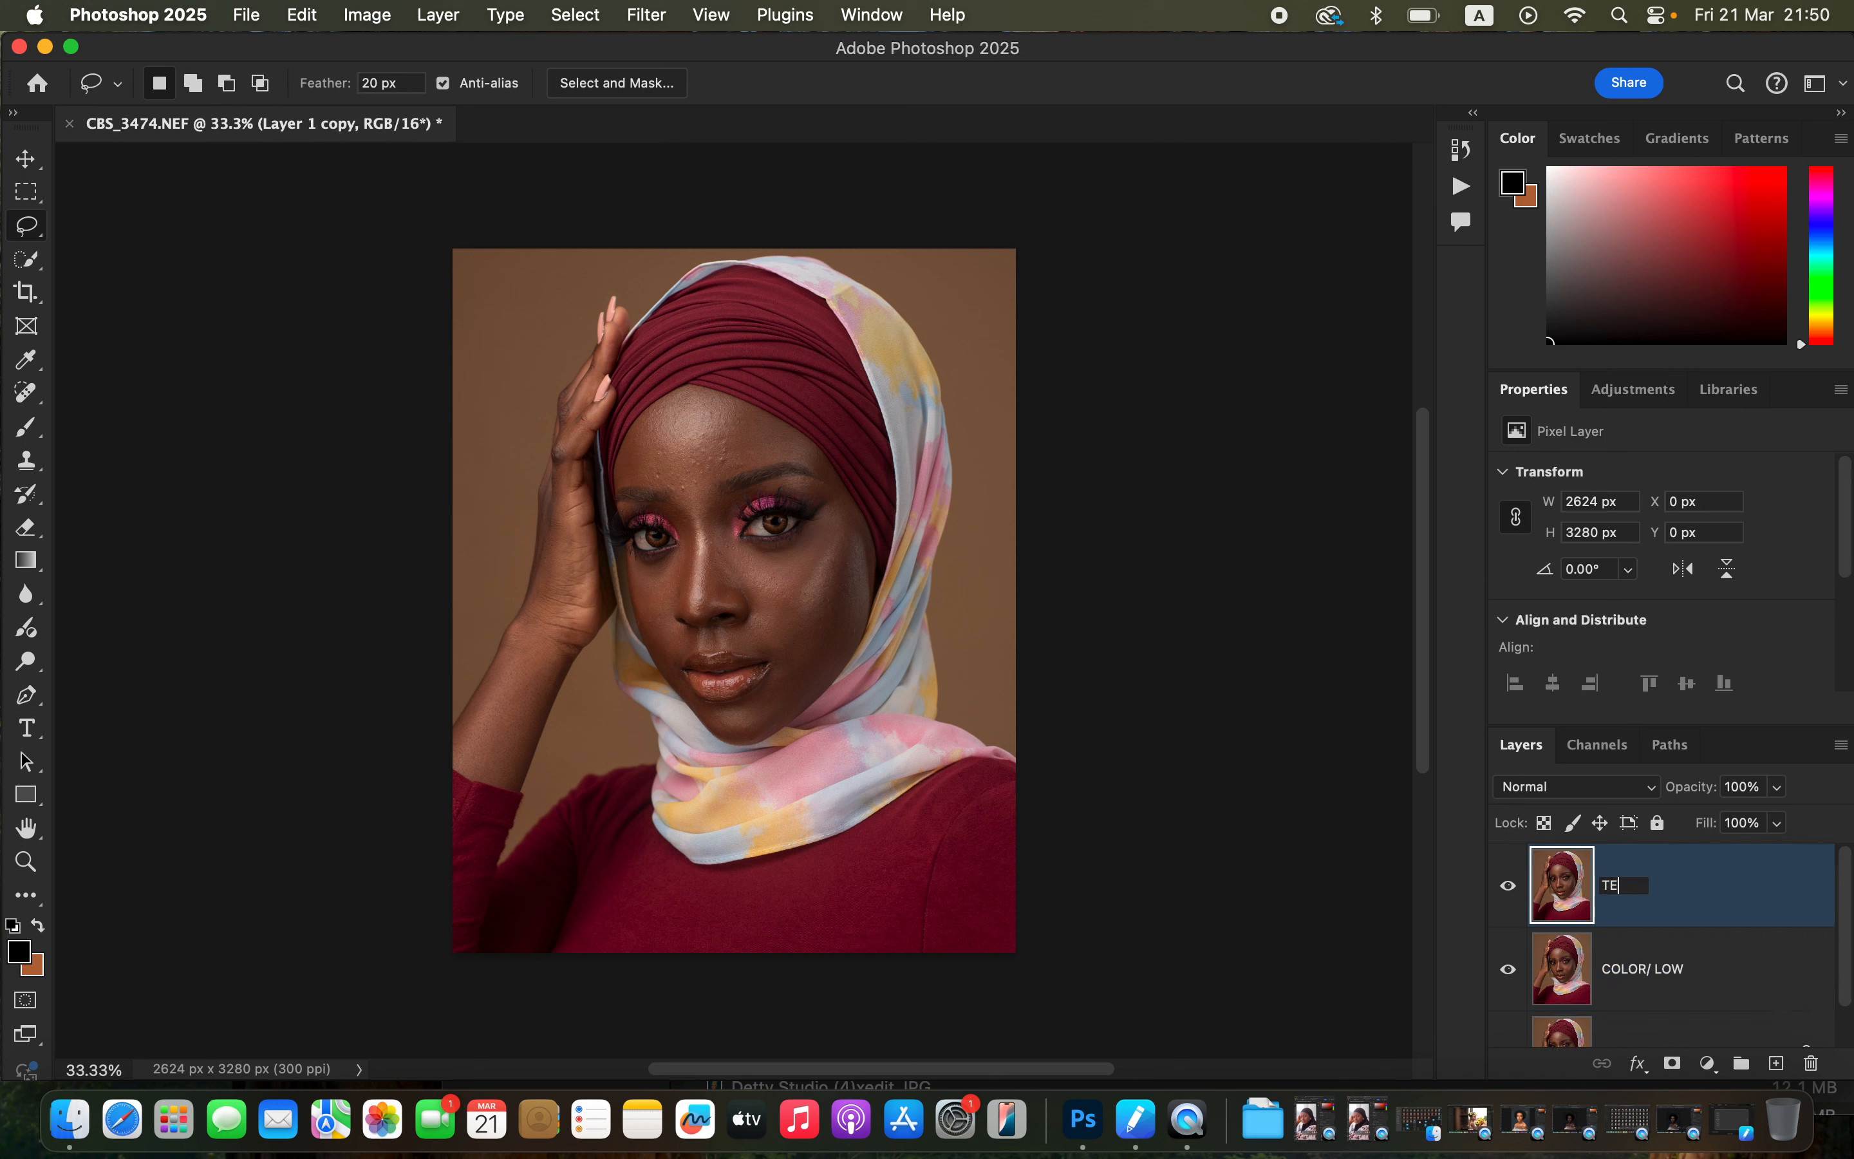
pyautogui.write('XTURE')
pyautogui.write('/ HIGH')
pyautogui.press('Return')
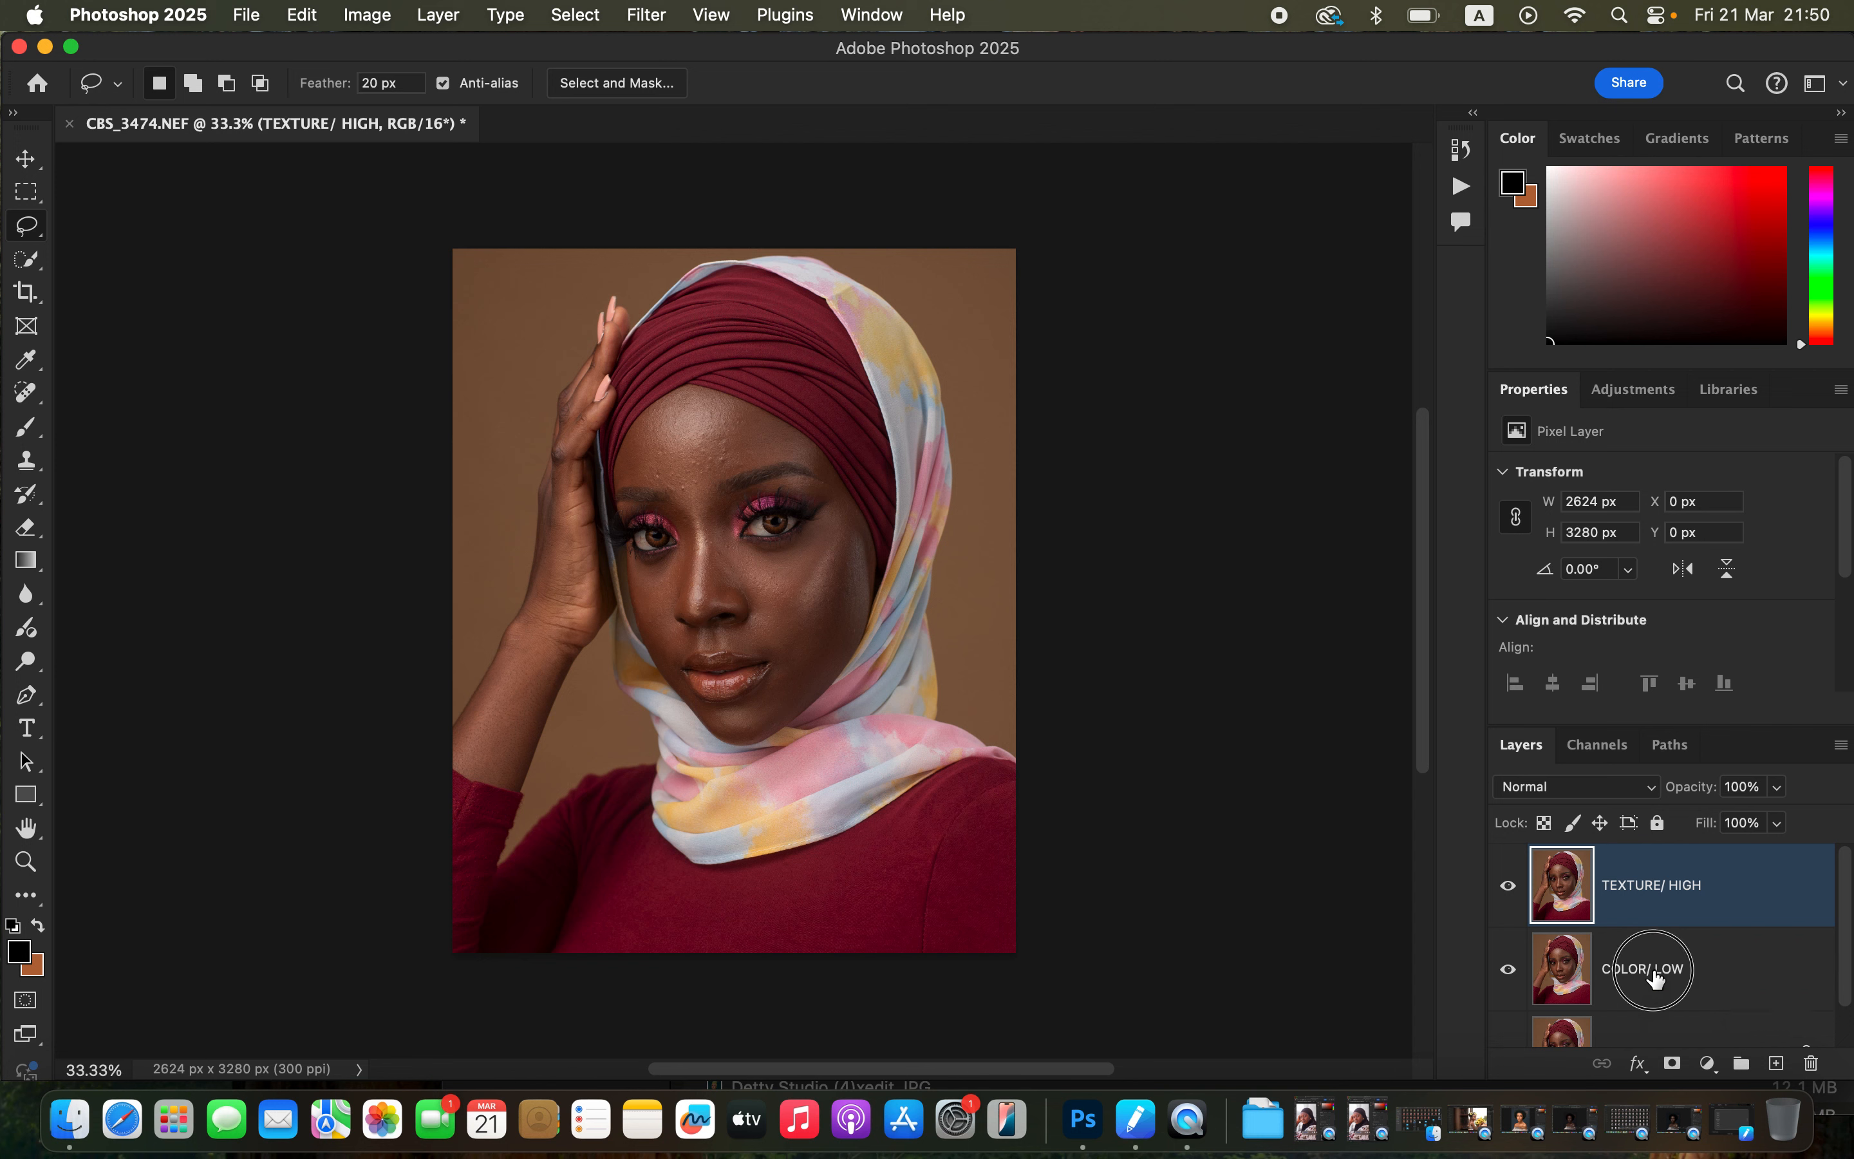
# Hide the TEXTURE/ HIGH layer and apply a Gaussian Blur of 6.0 pixels radius to the COLOR/ LOW layer.
pyautogui.click(1657, 979)
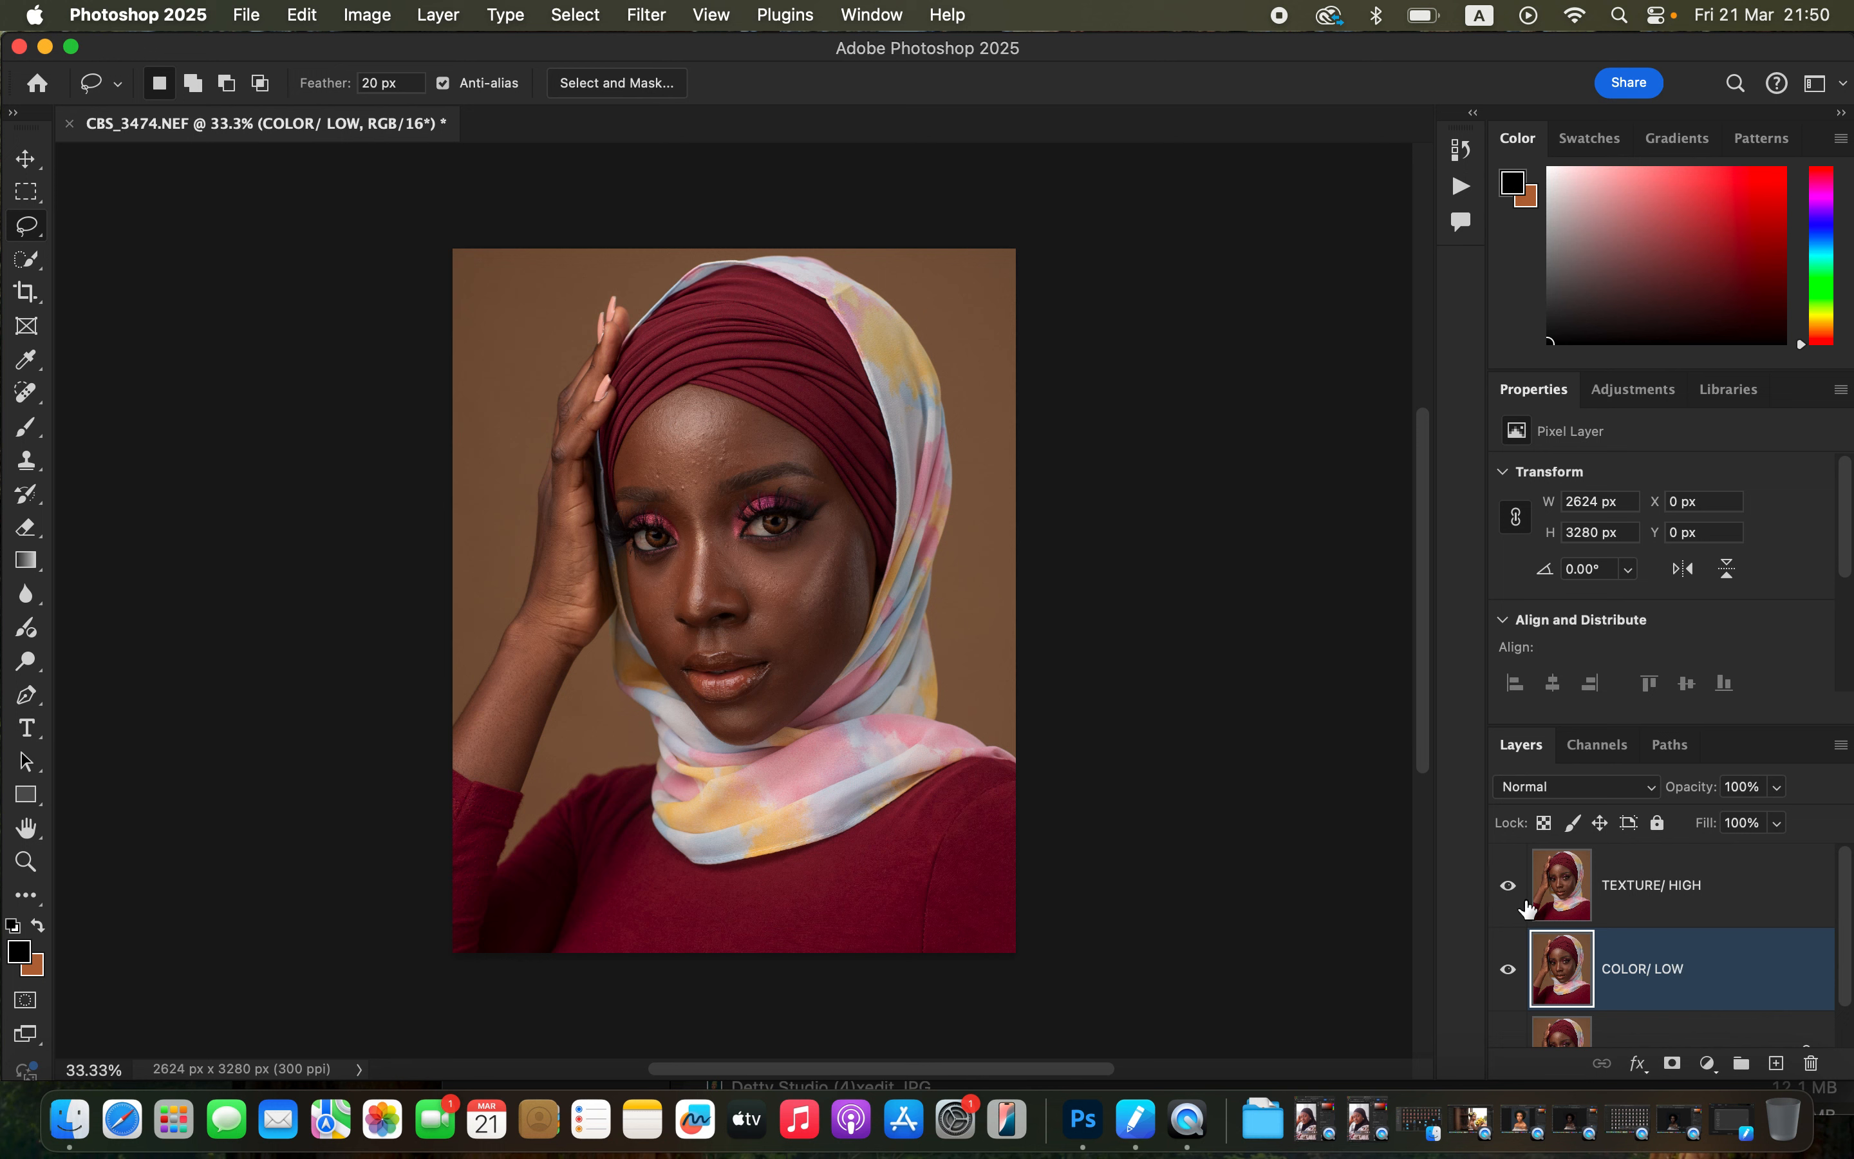
pyautogui.click(1507, 889)
pyautogui.click(648, 16)
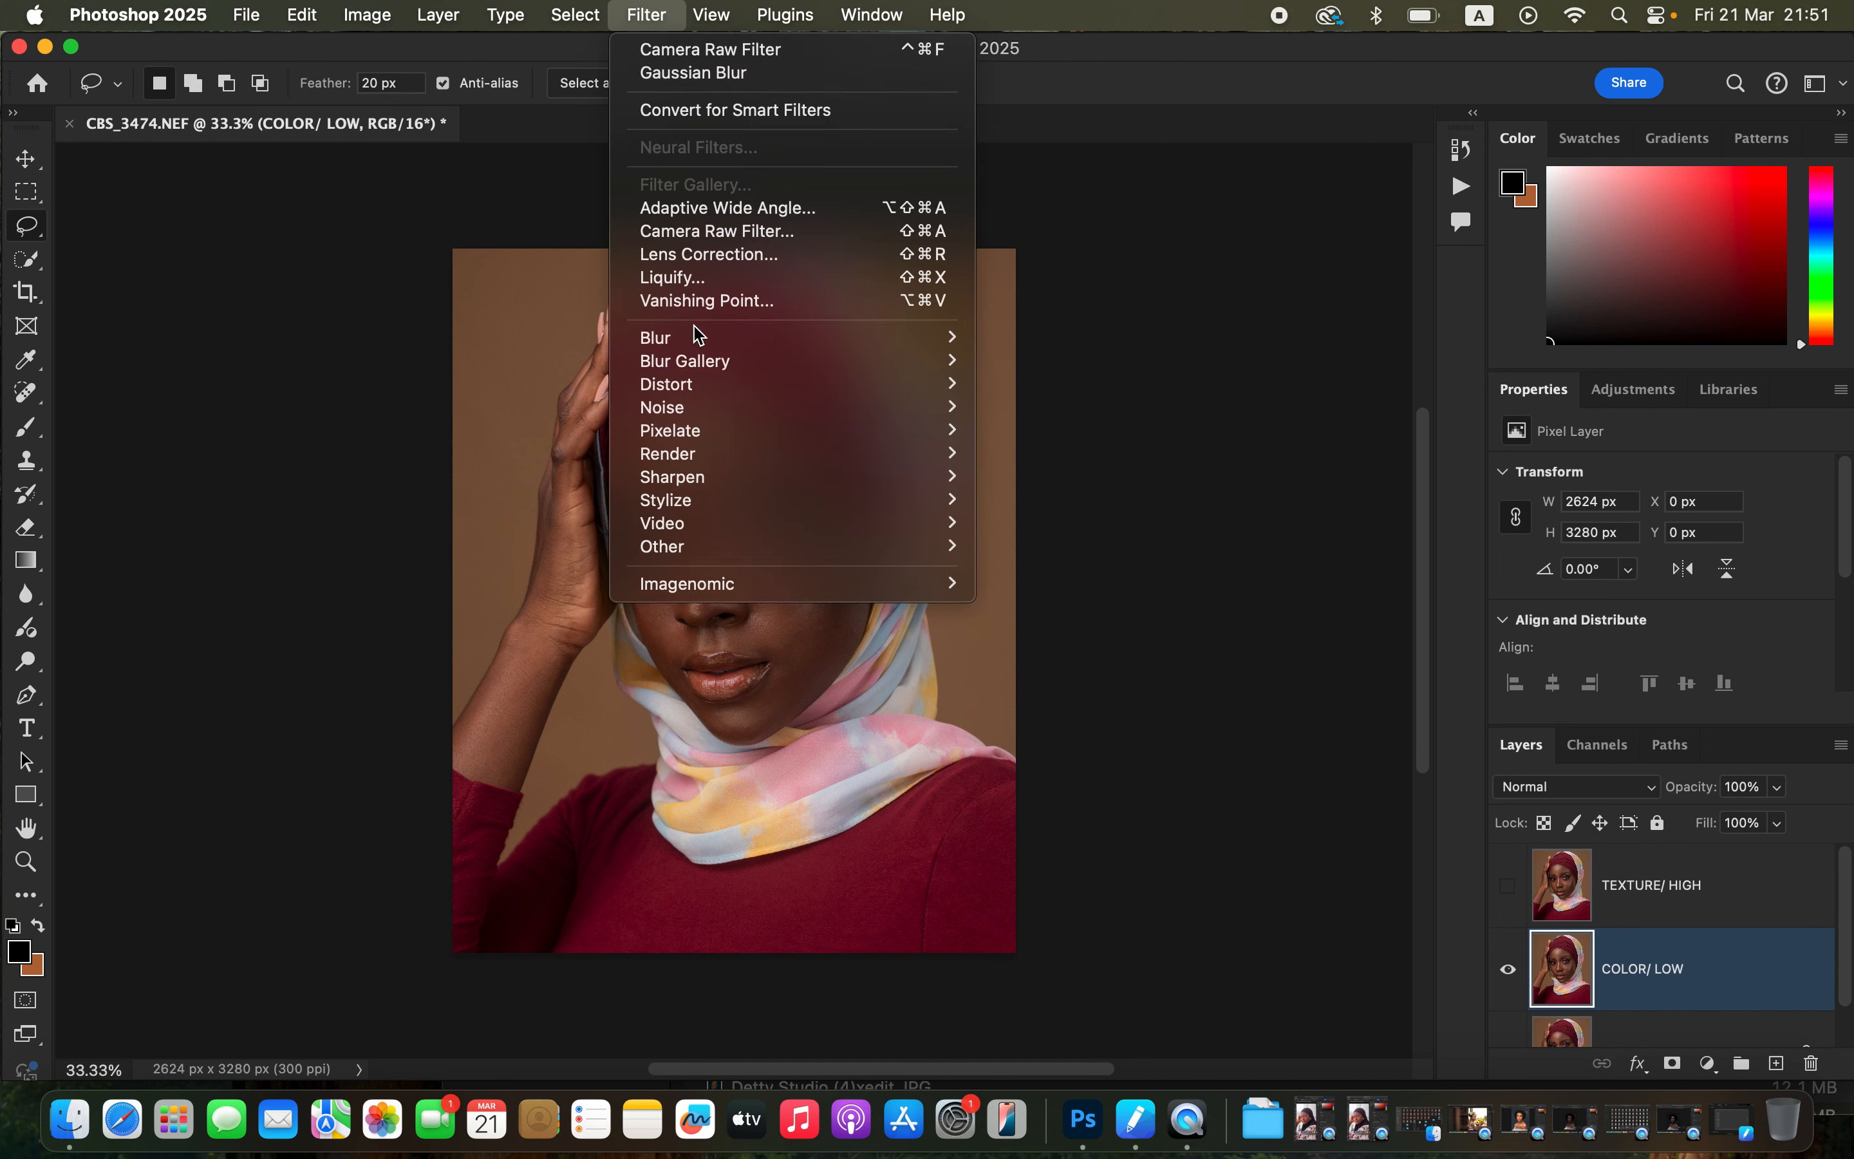
pyautogui.moveTo(701, 337)
pyautogui.click(1094, 432)
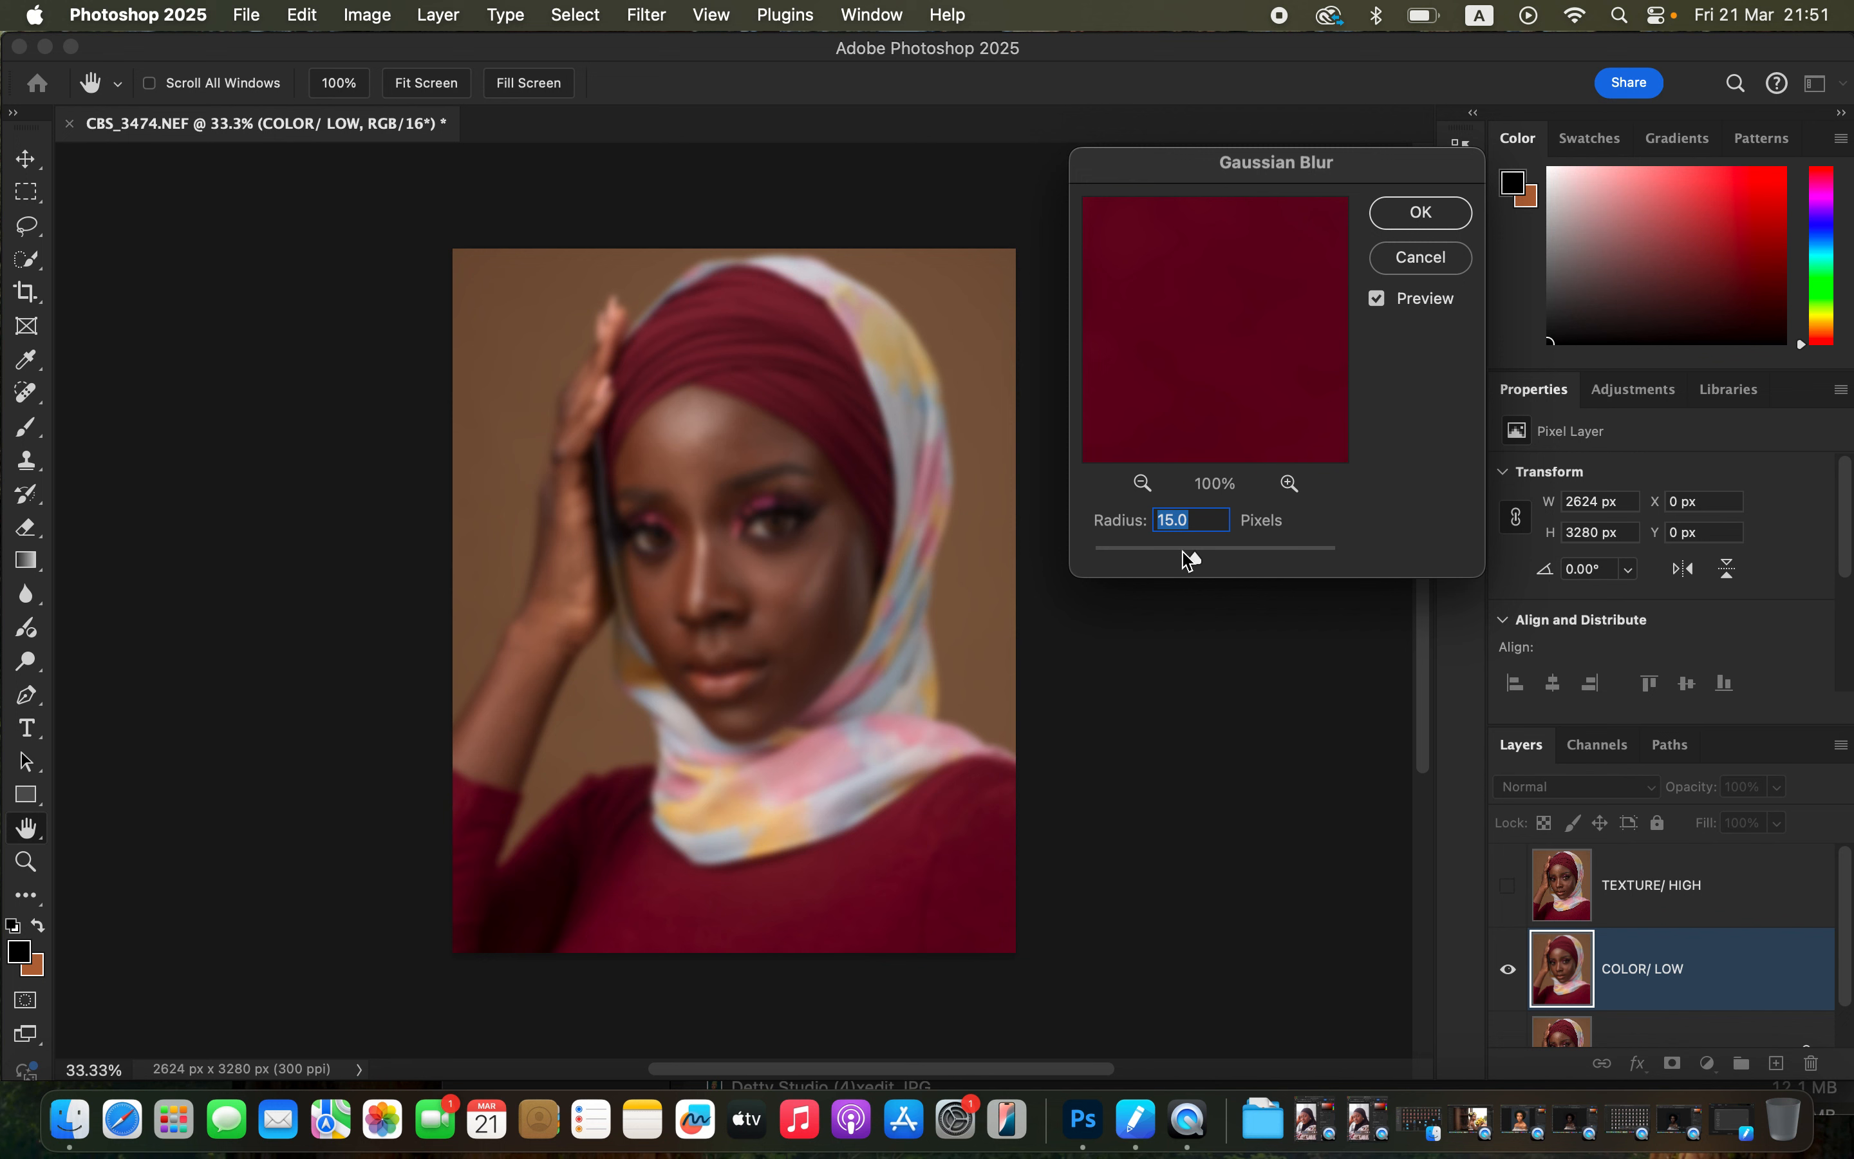
pyautogui.moveTo(1196, 562); pyautogui.dragTo(1047, 538)
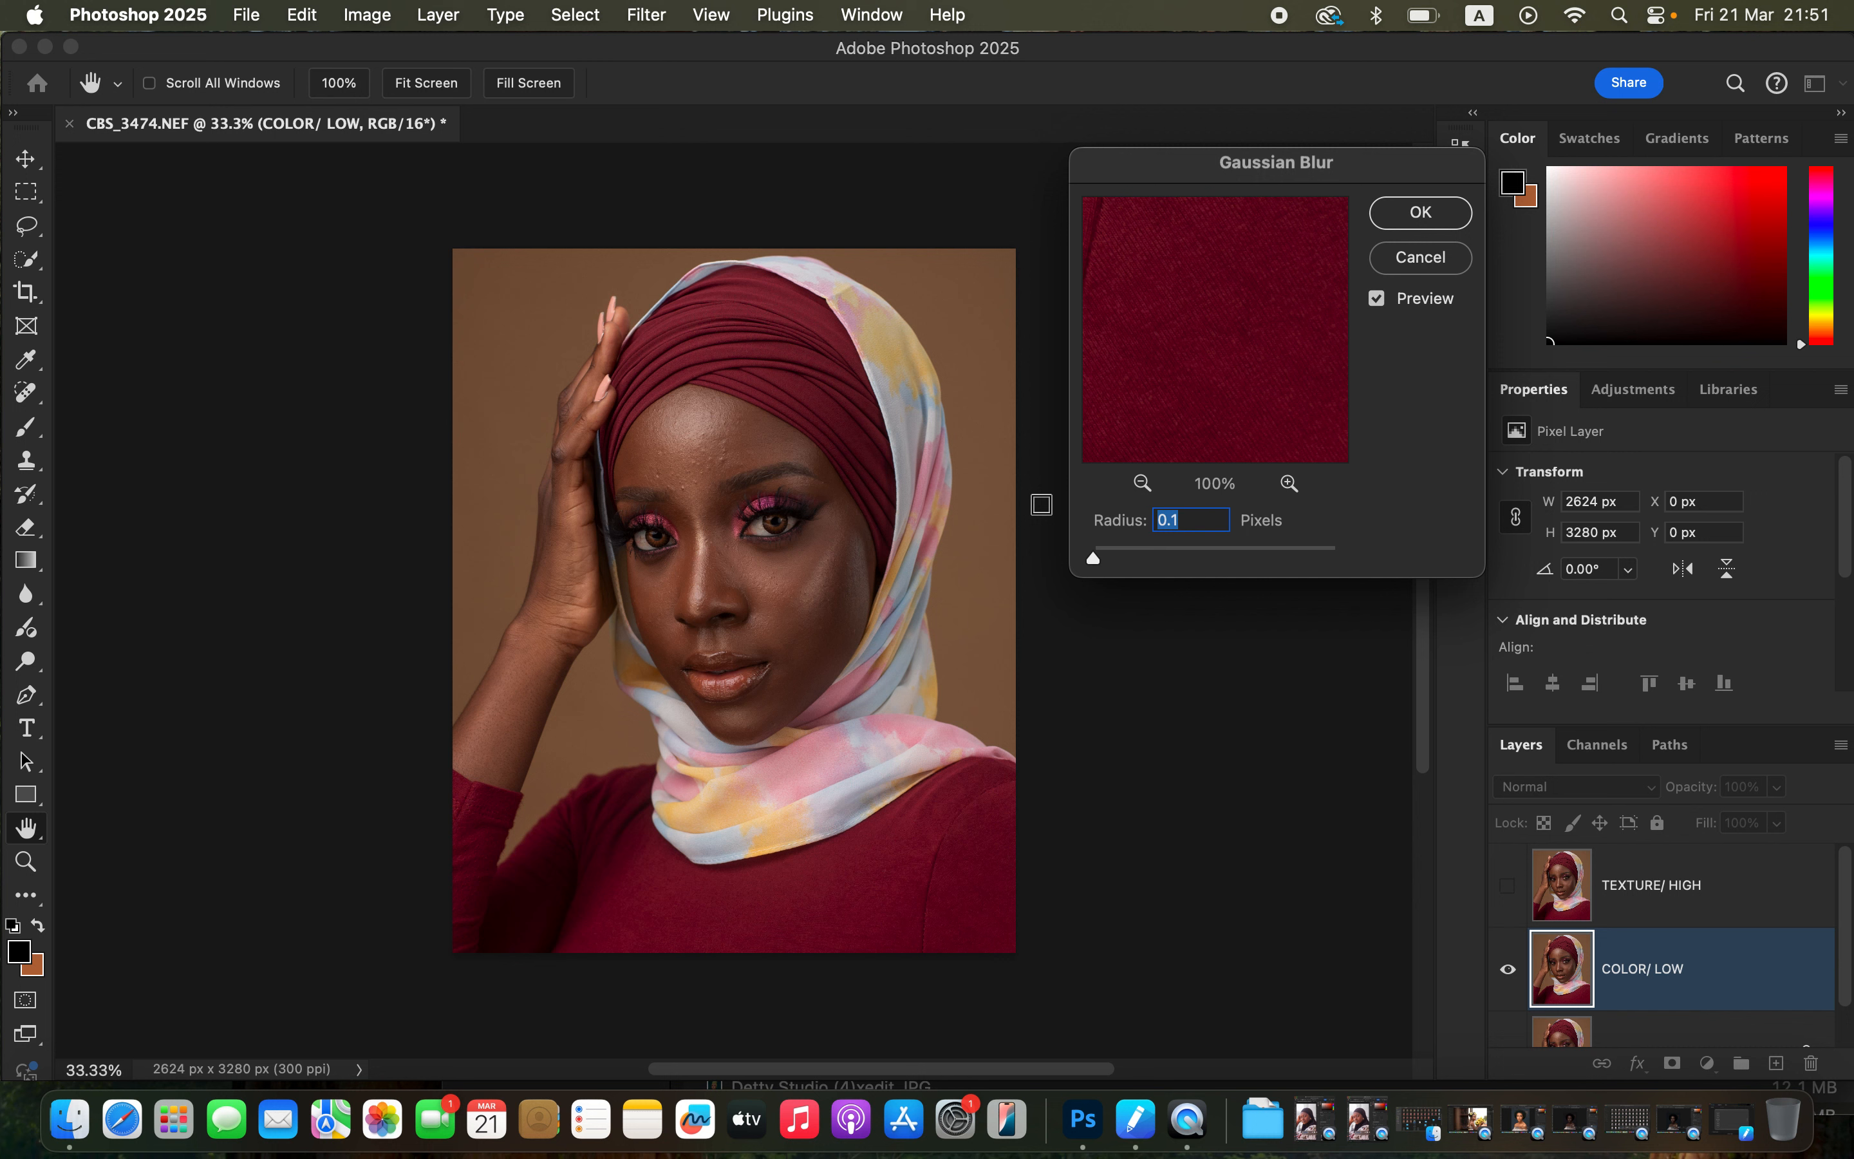
pyautogui.click(726, 439)
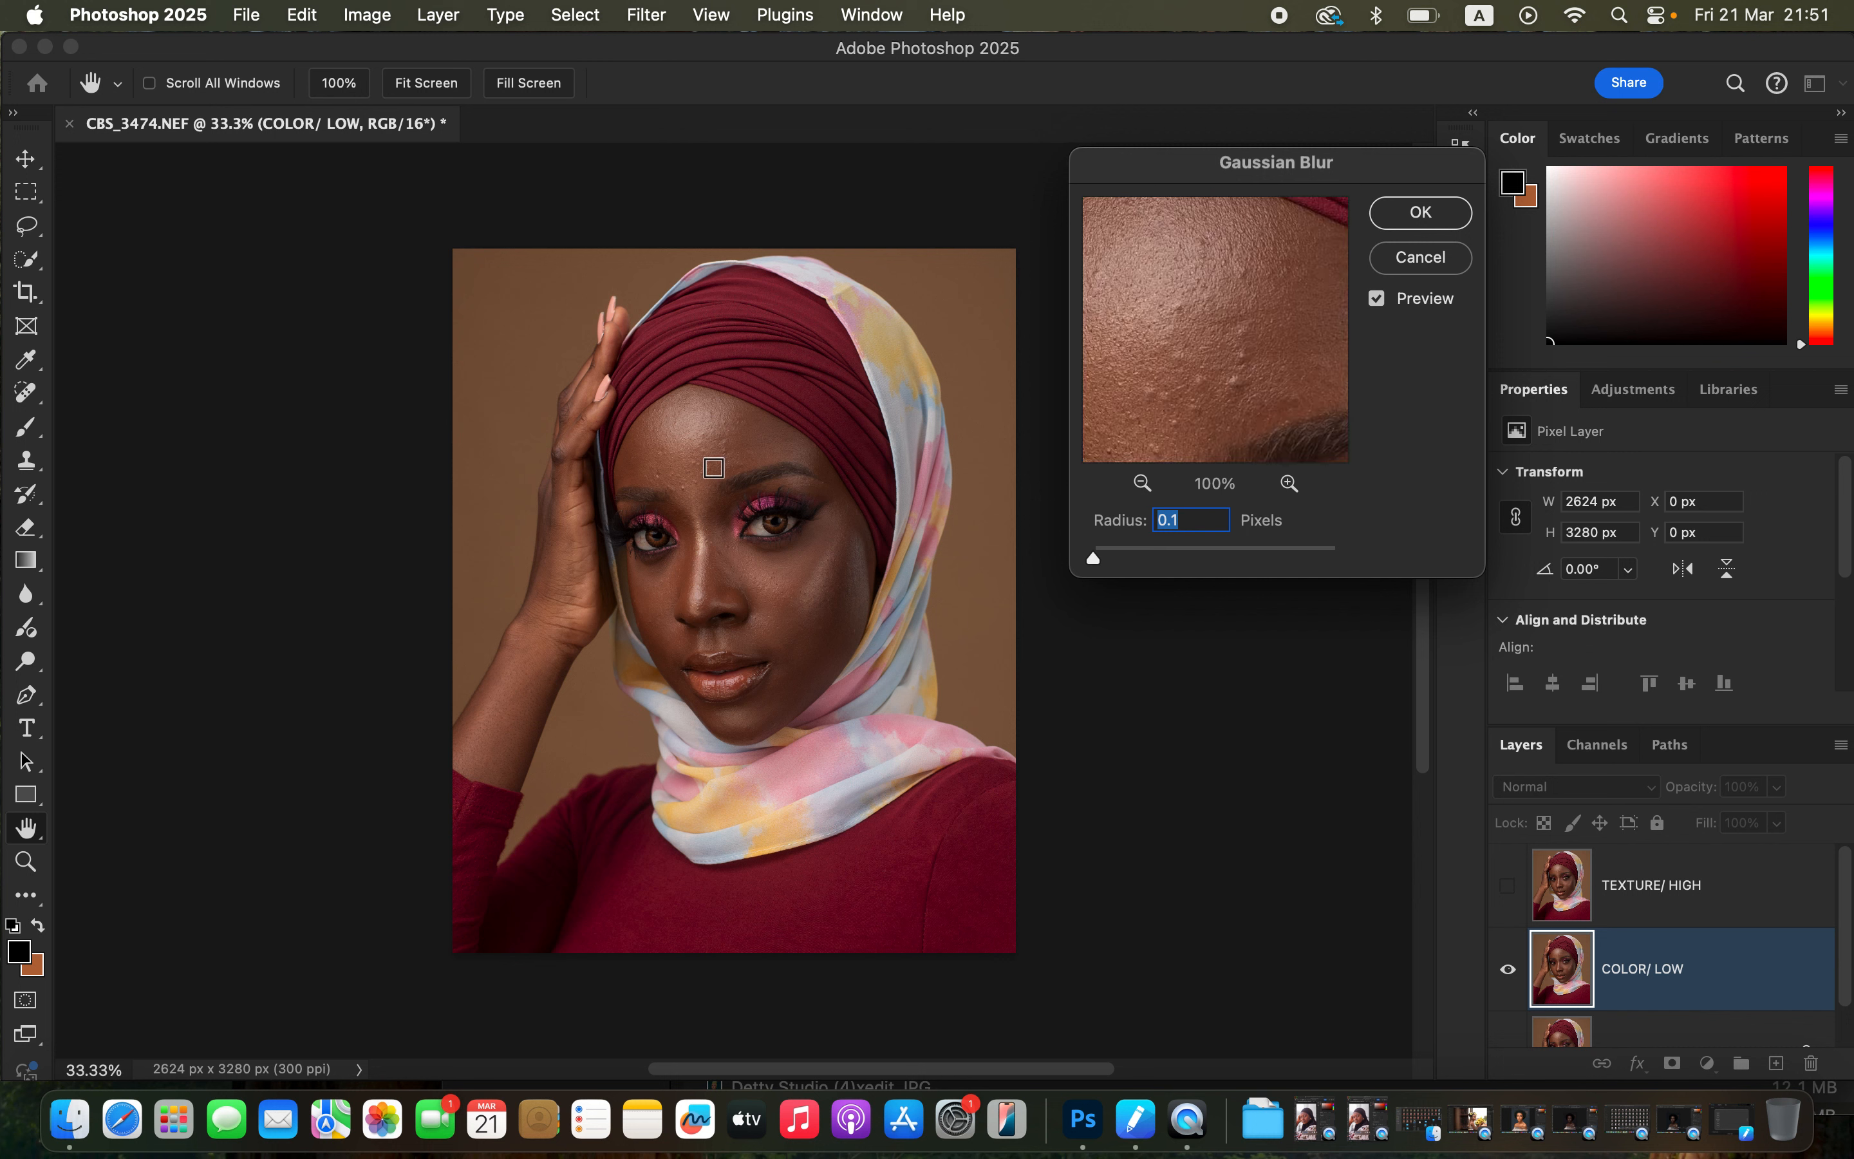
pyautogui.click(710, 468)
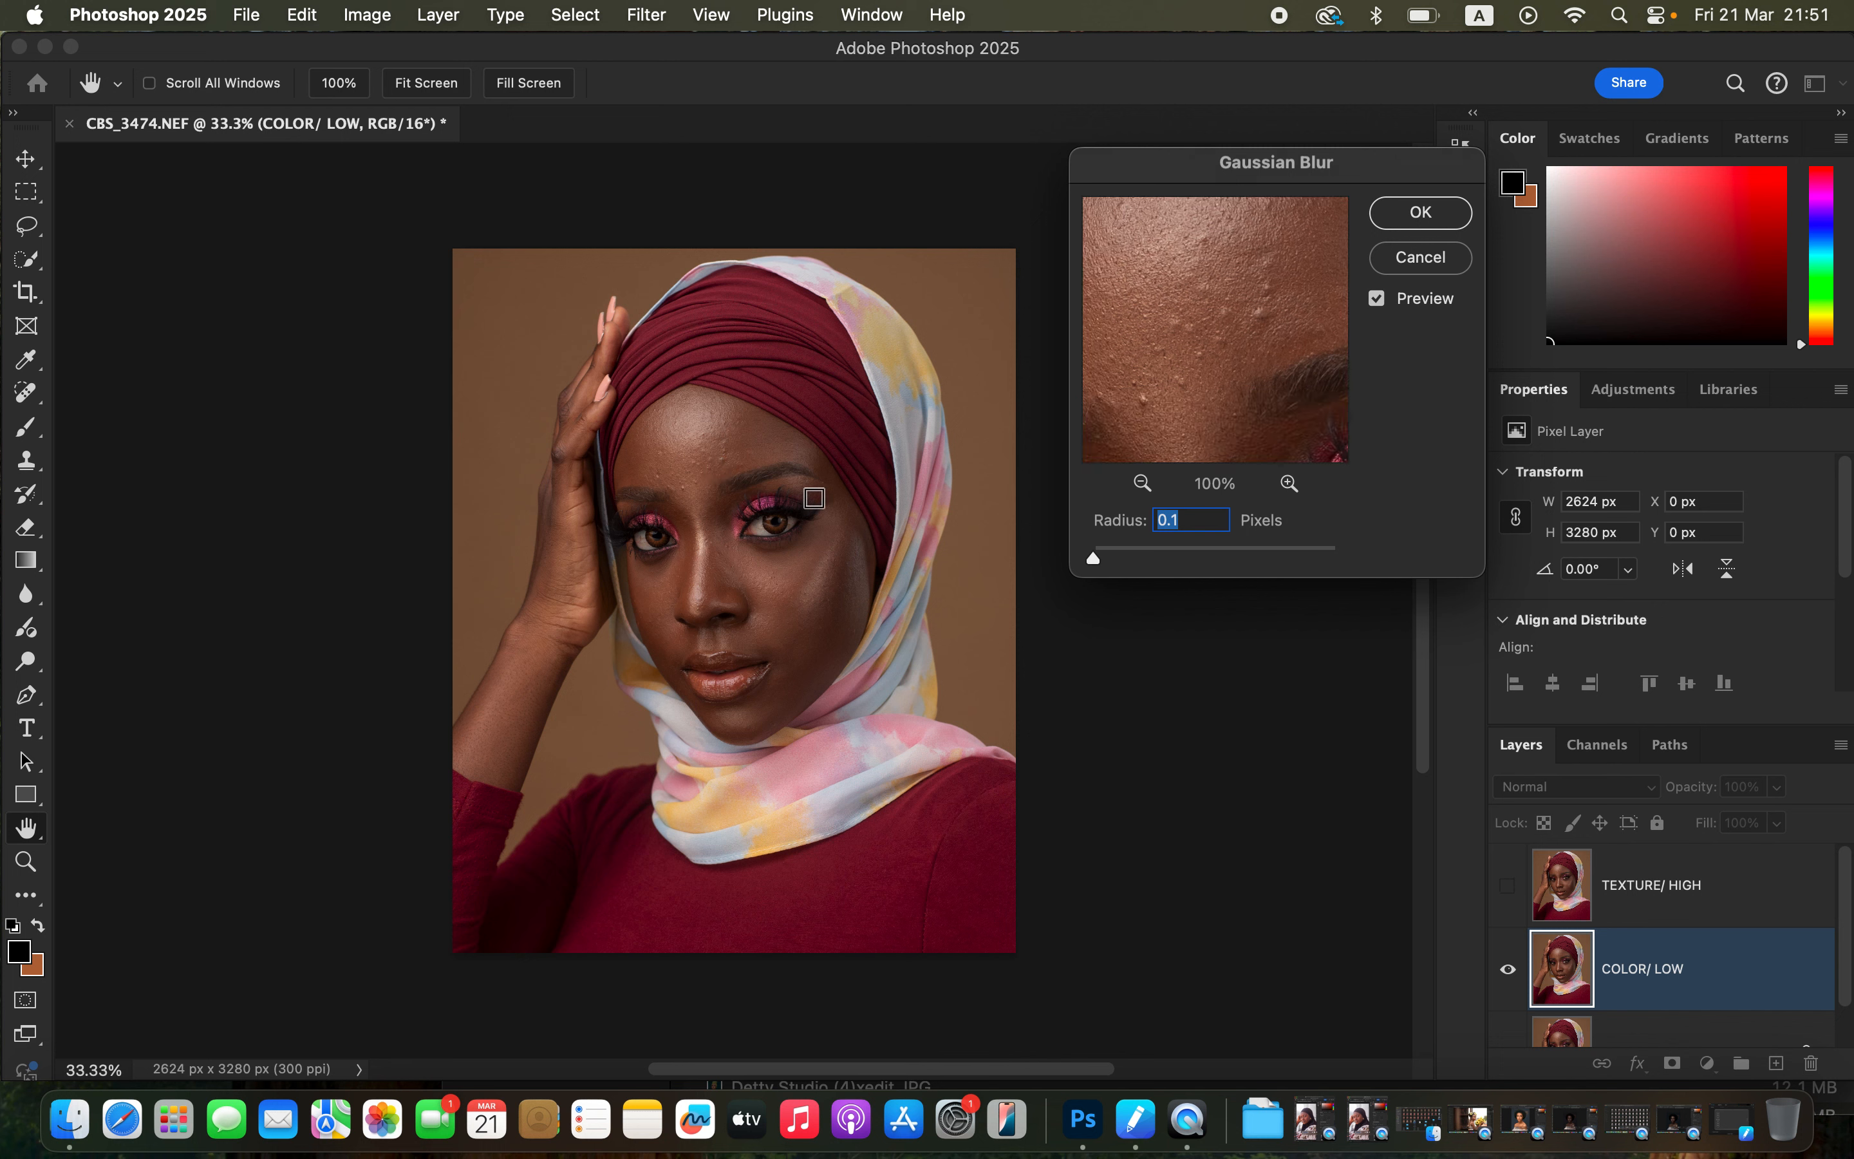
pyautogui.click(1289, 482)
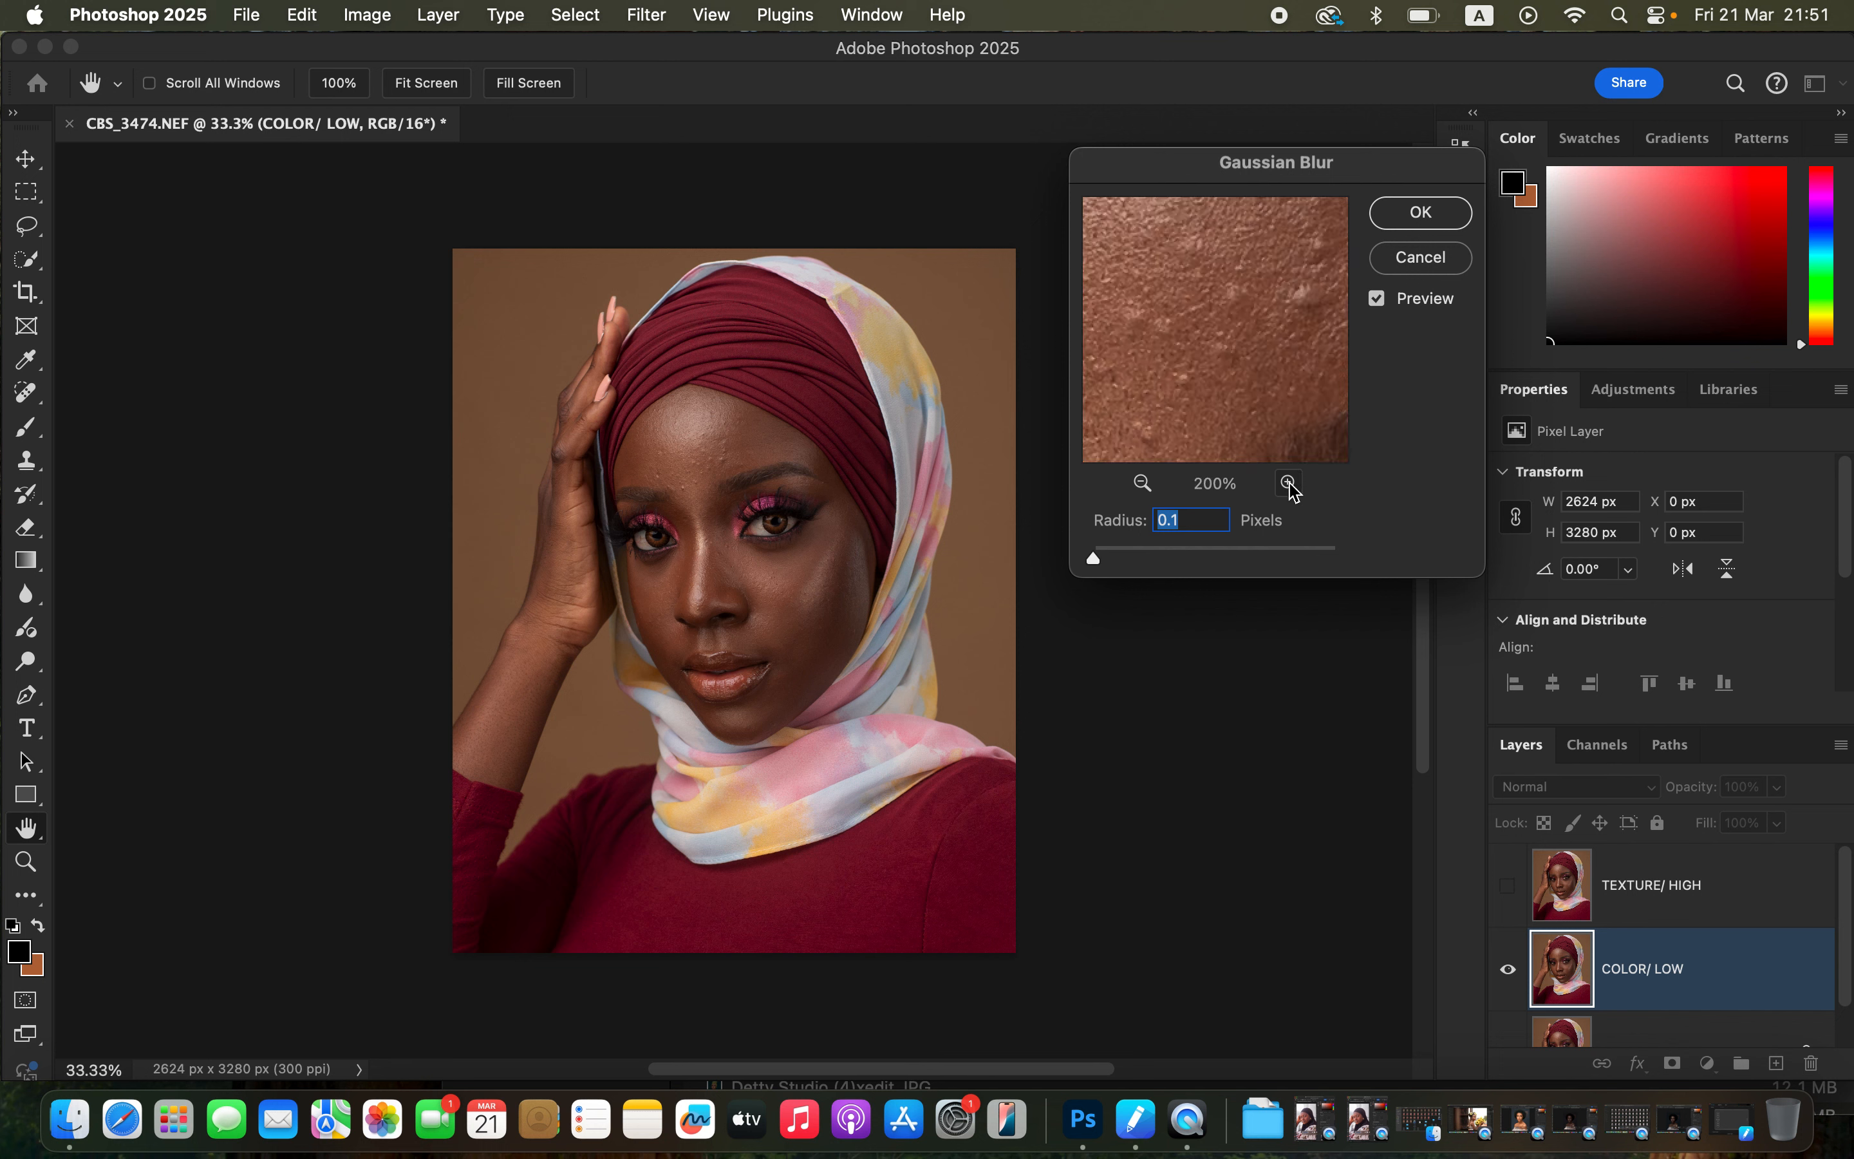
pyautogui.moveTo(1245, 347); pyautogui.dragTo(1241, 385)
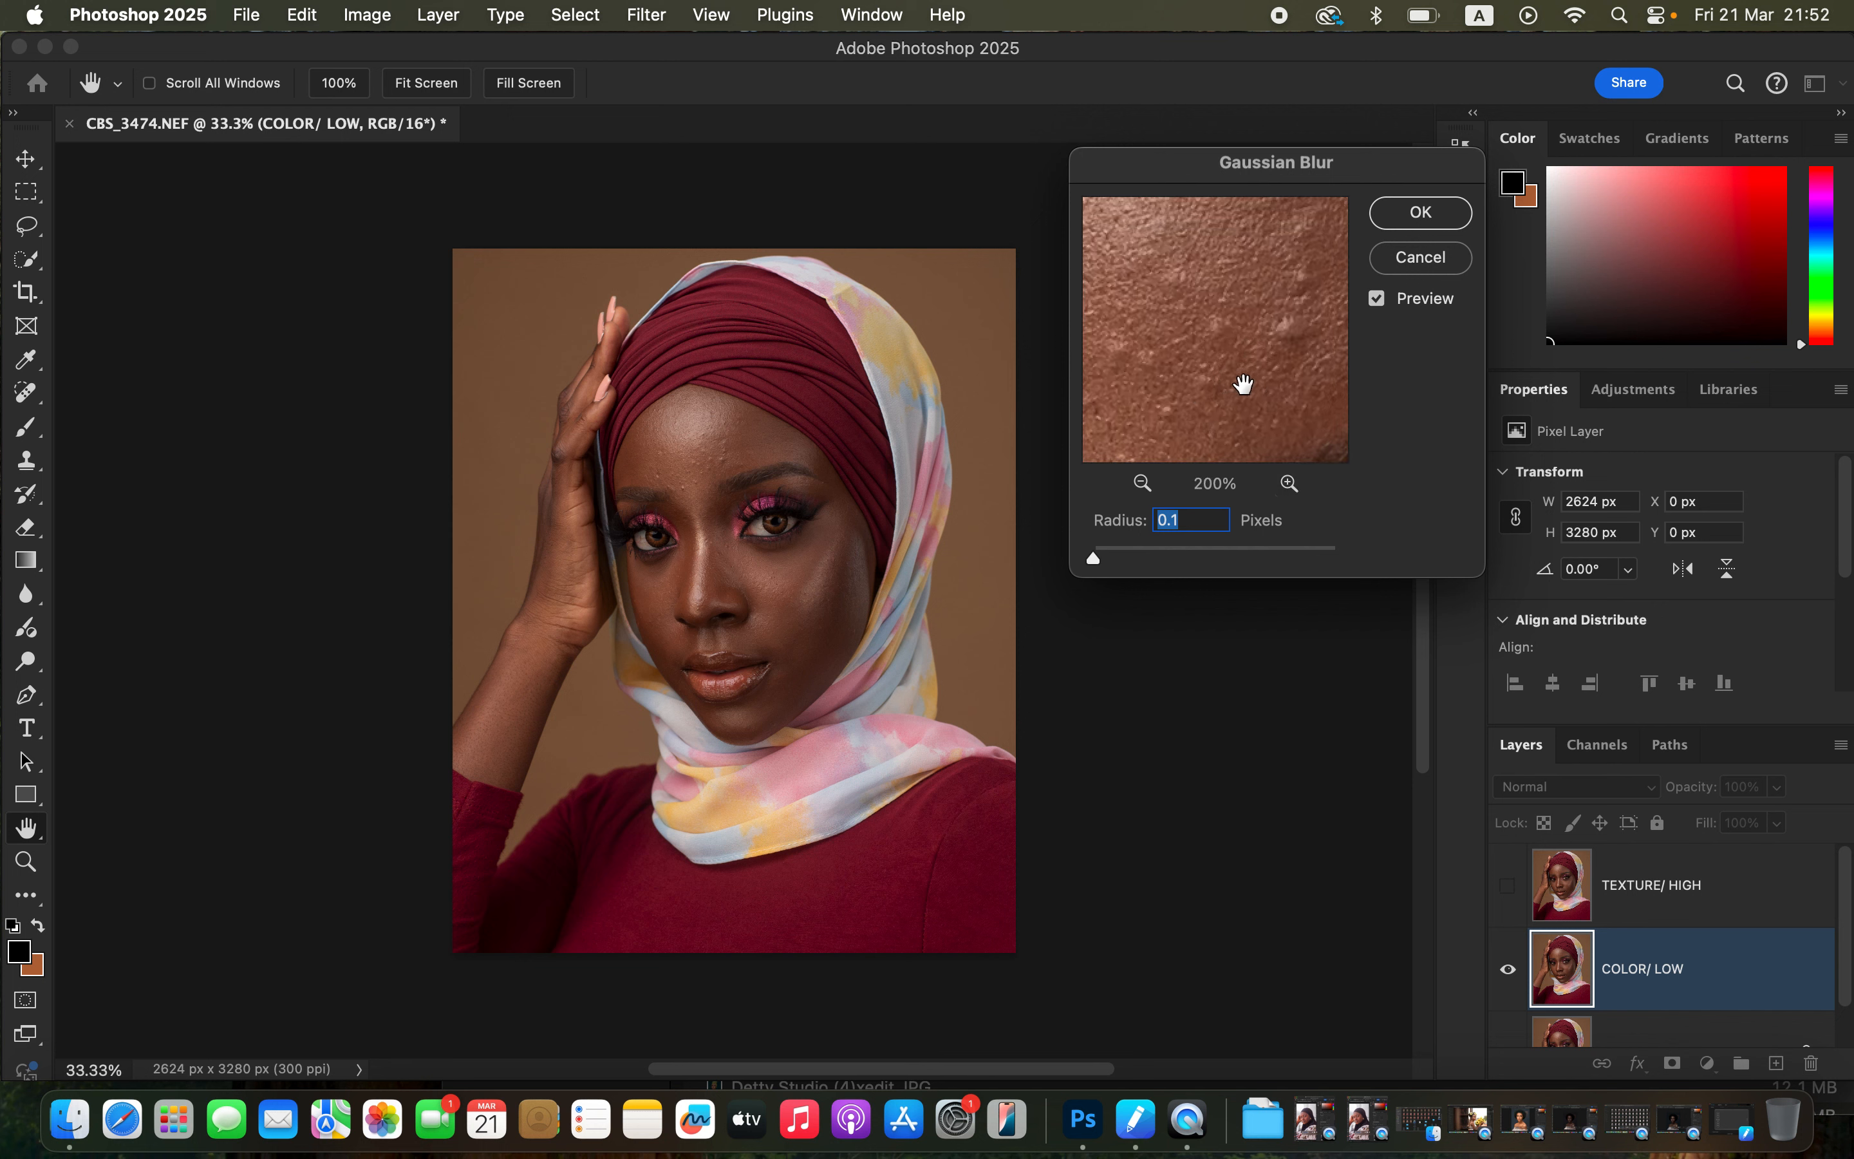
pyautogui.click(1290, 484)
pyautogui.click(1144, 484)
pyautogui.moveTo(1099, 568); pyautogui.dragTo(1132, 567)
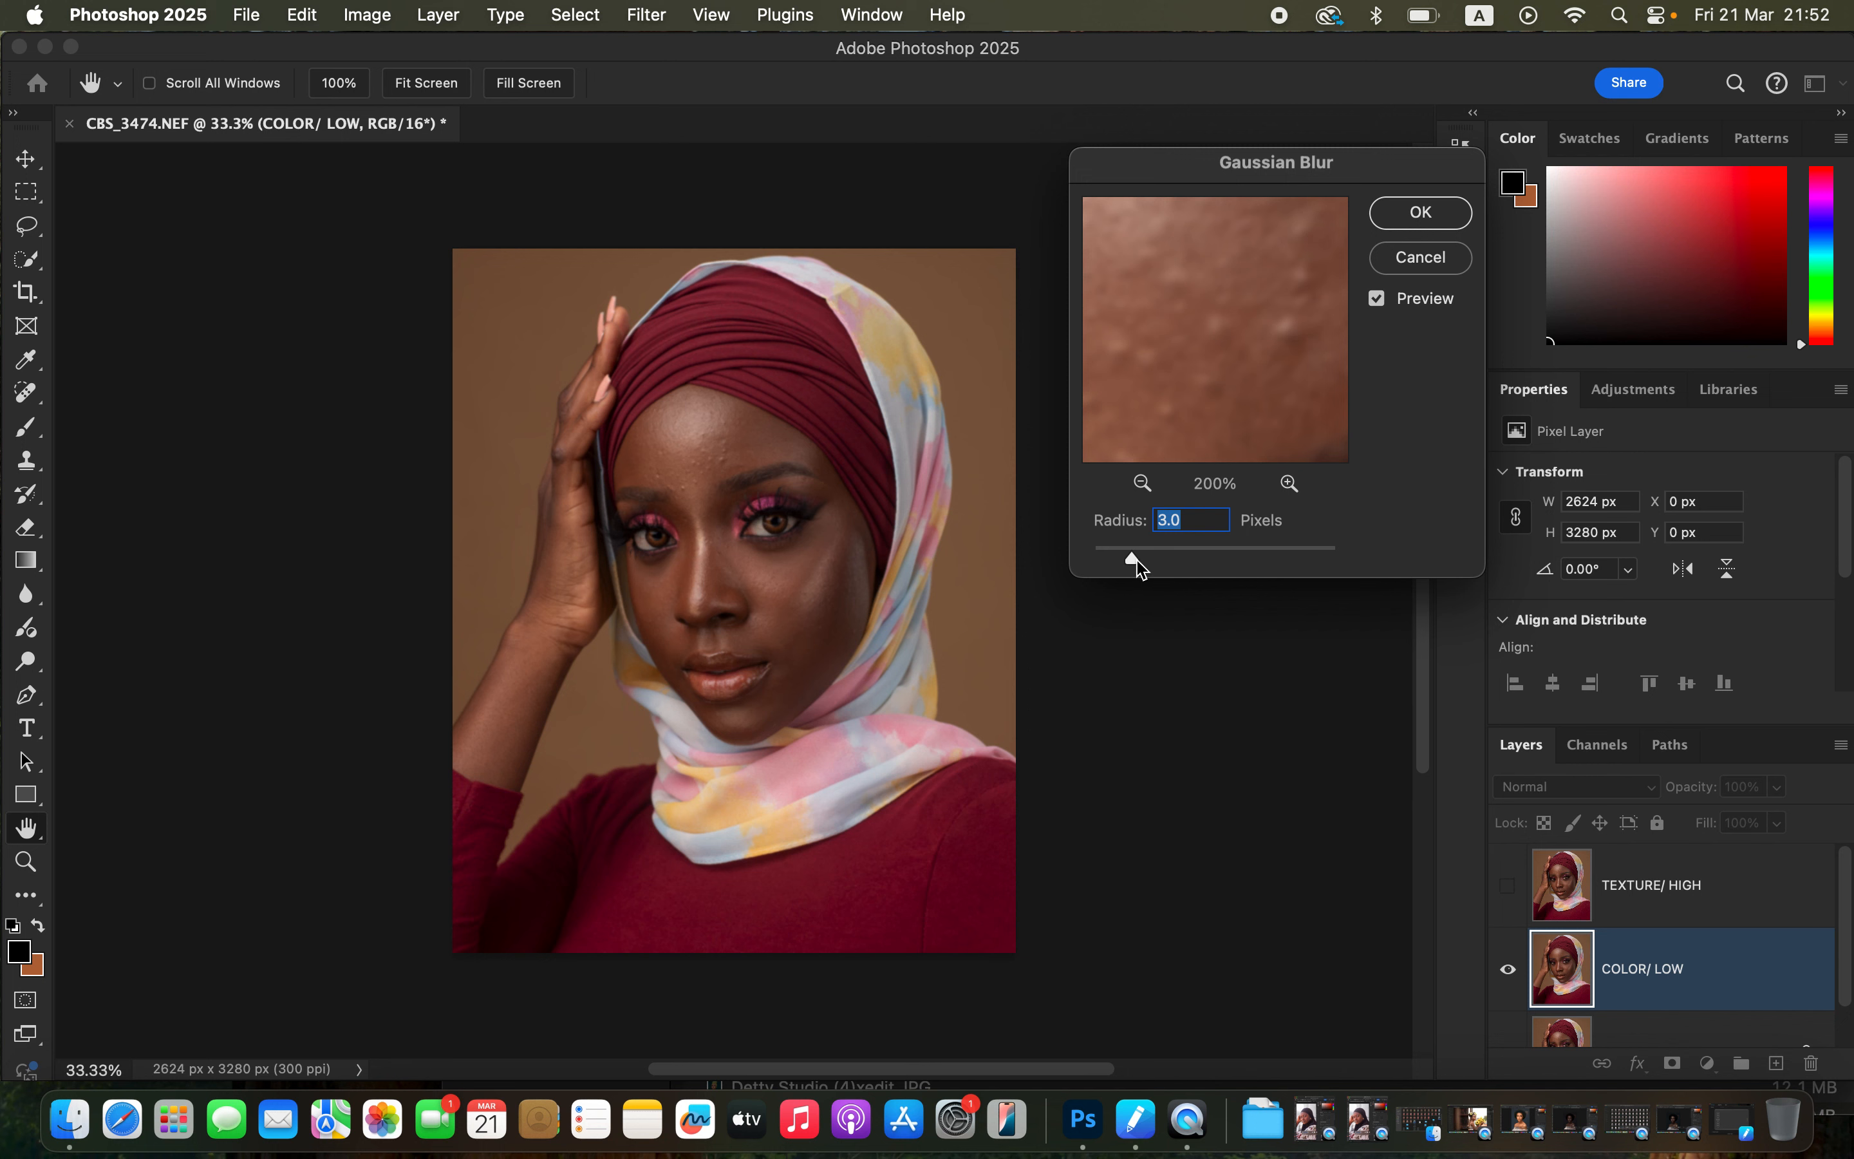
pyautogui.moveTo(1139, 567); pyautogui.dragTo(1170, 565)
pyautogui.moveTo(1208, 338); pyautogui.dragTo(1240, 420)
pyautogui.moveTo(1188, 305); pyautogui.dragTo(1211, 268)
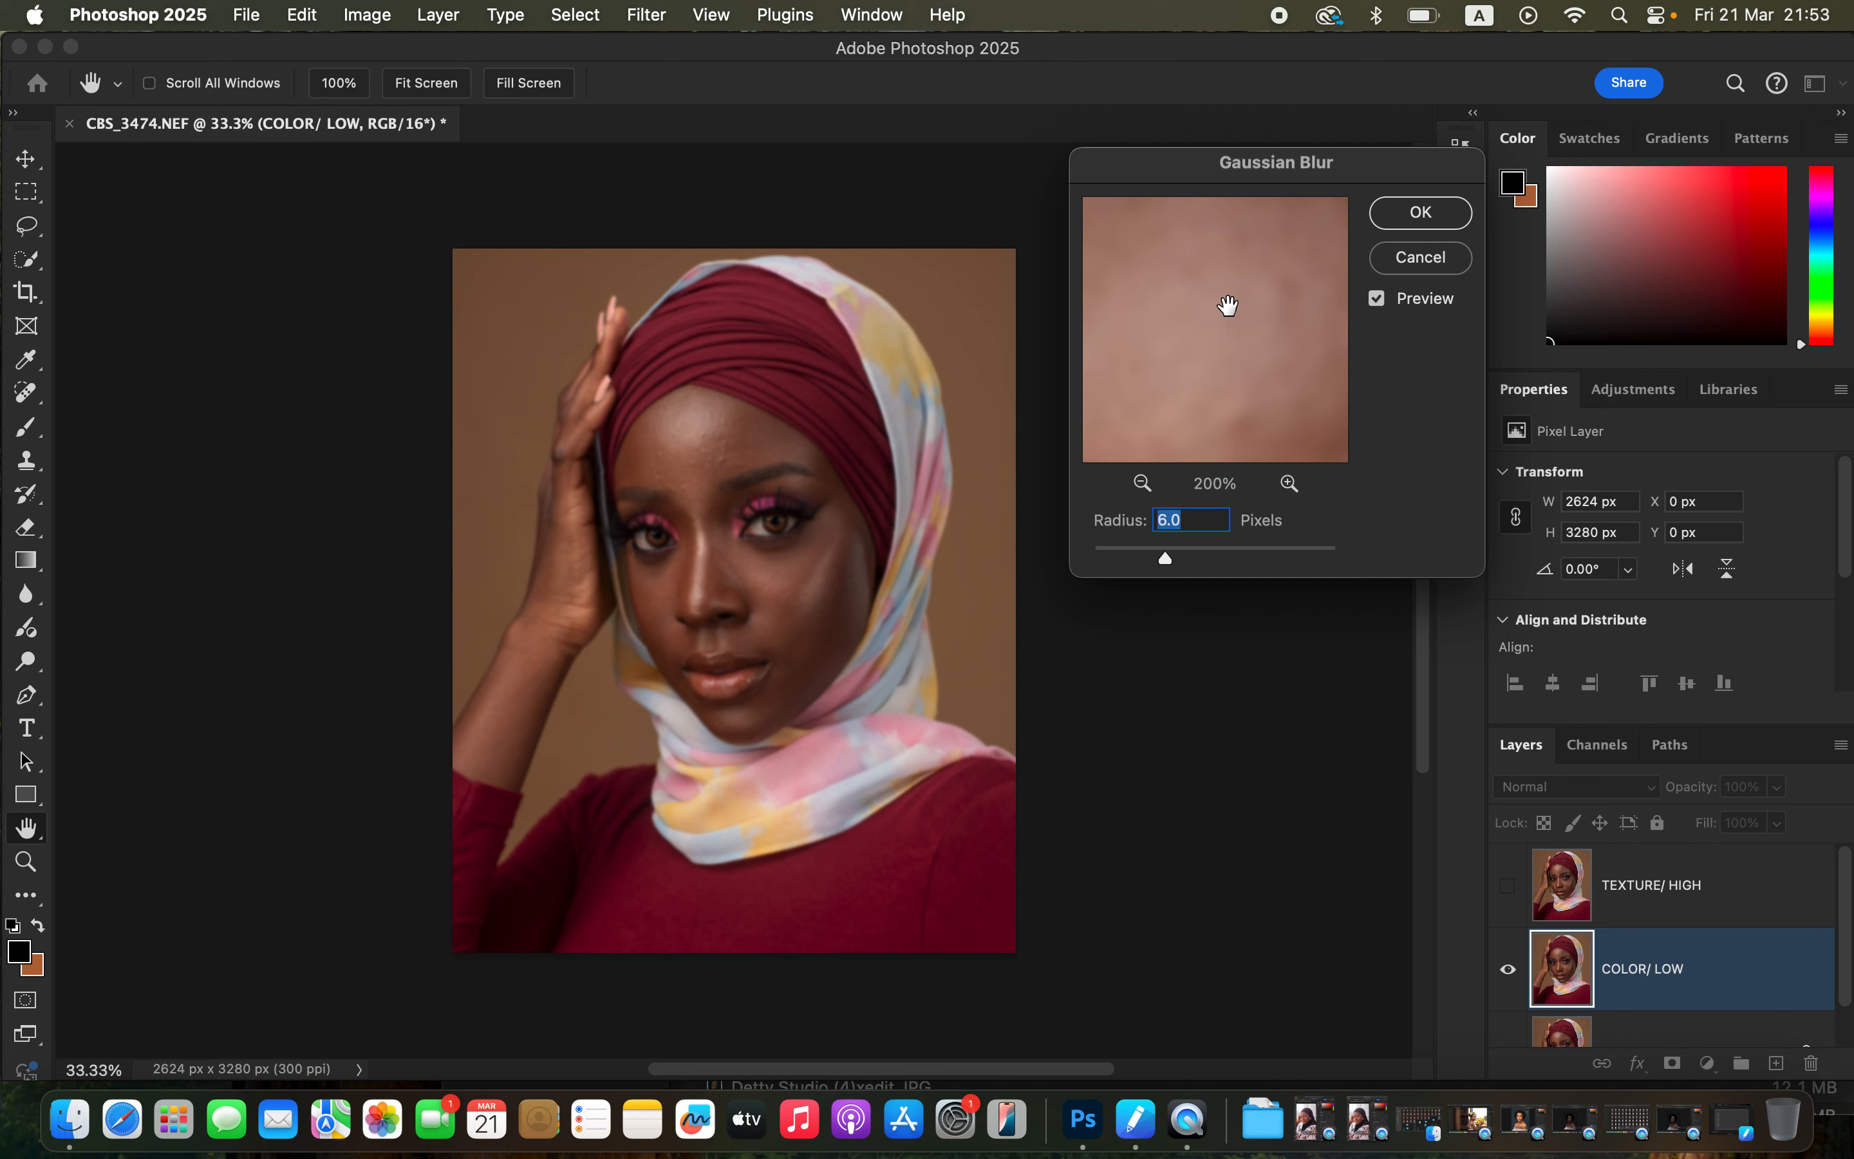
pyautogui.click(1420, 212)
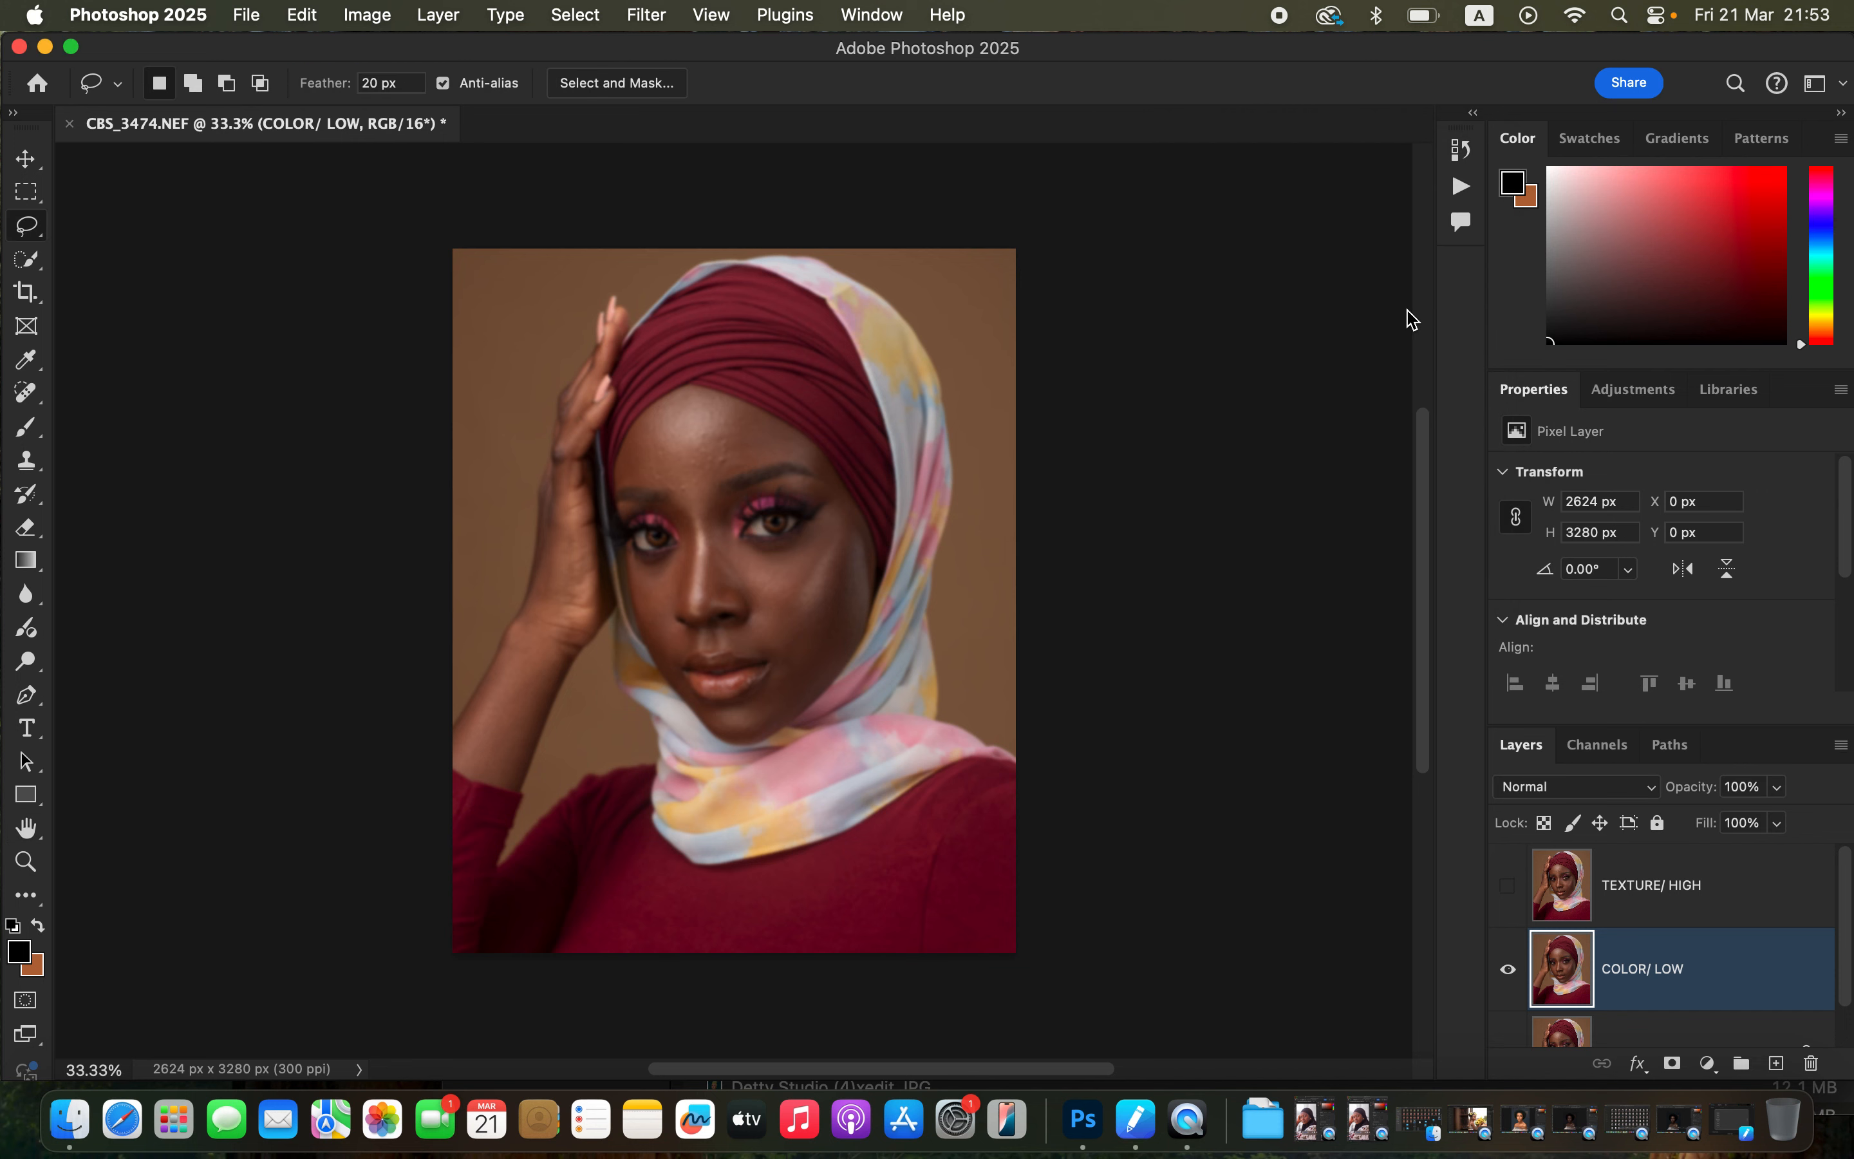
# Inspect the blurred colour layer up close on the face.
pyautogui.press('super+equal')
pyautogui.press('super+equal')
pyautogui.press('super+equal')
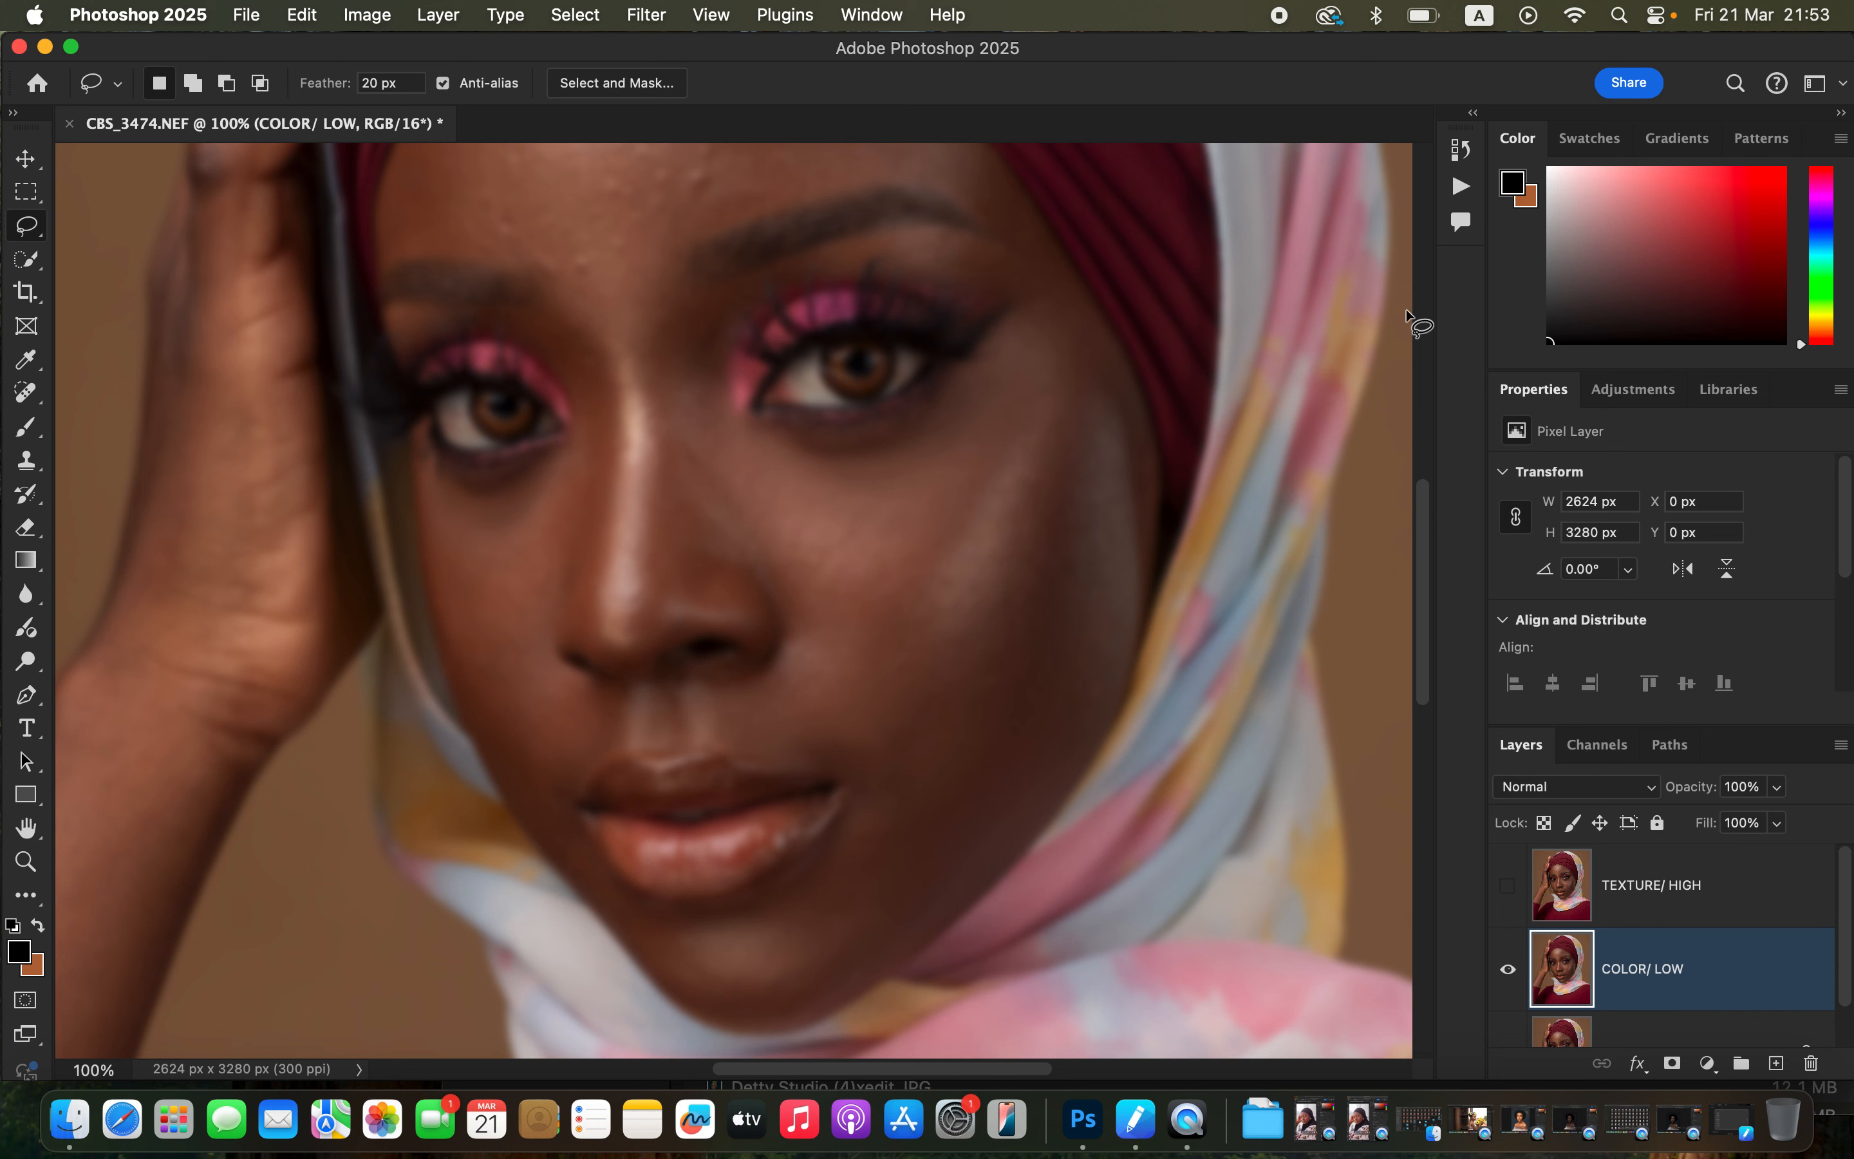
pyautogui.press('super+minus')
pyautogui.press('super+minus')
pyautogui.press('super+minus')
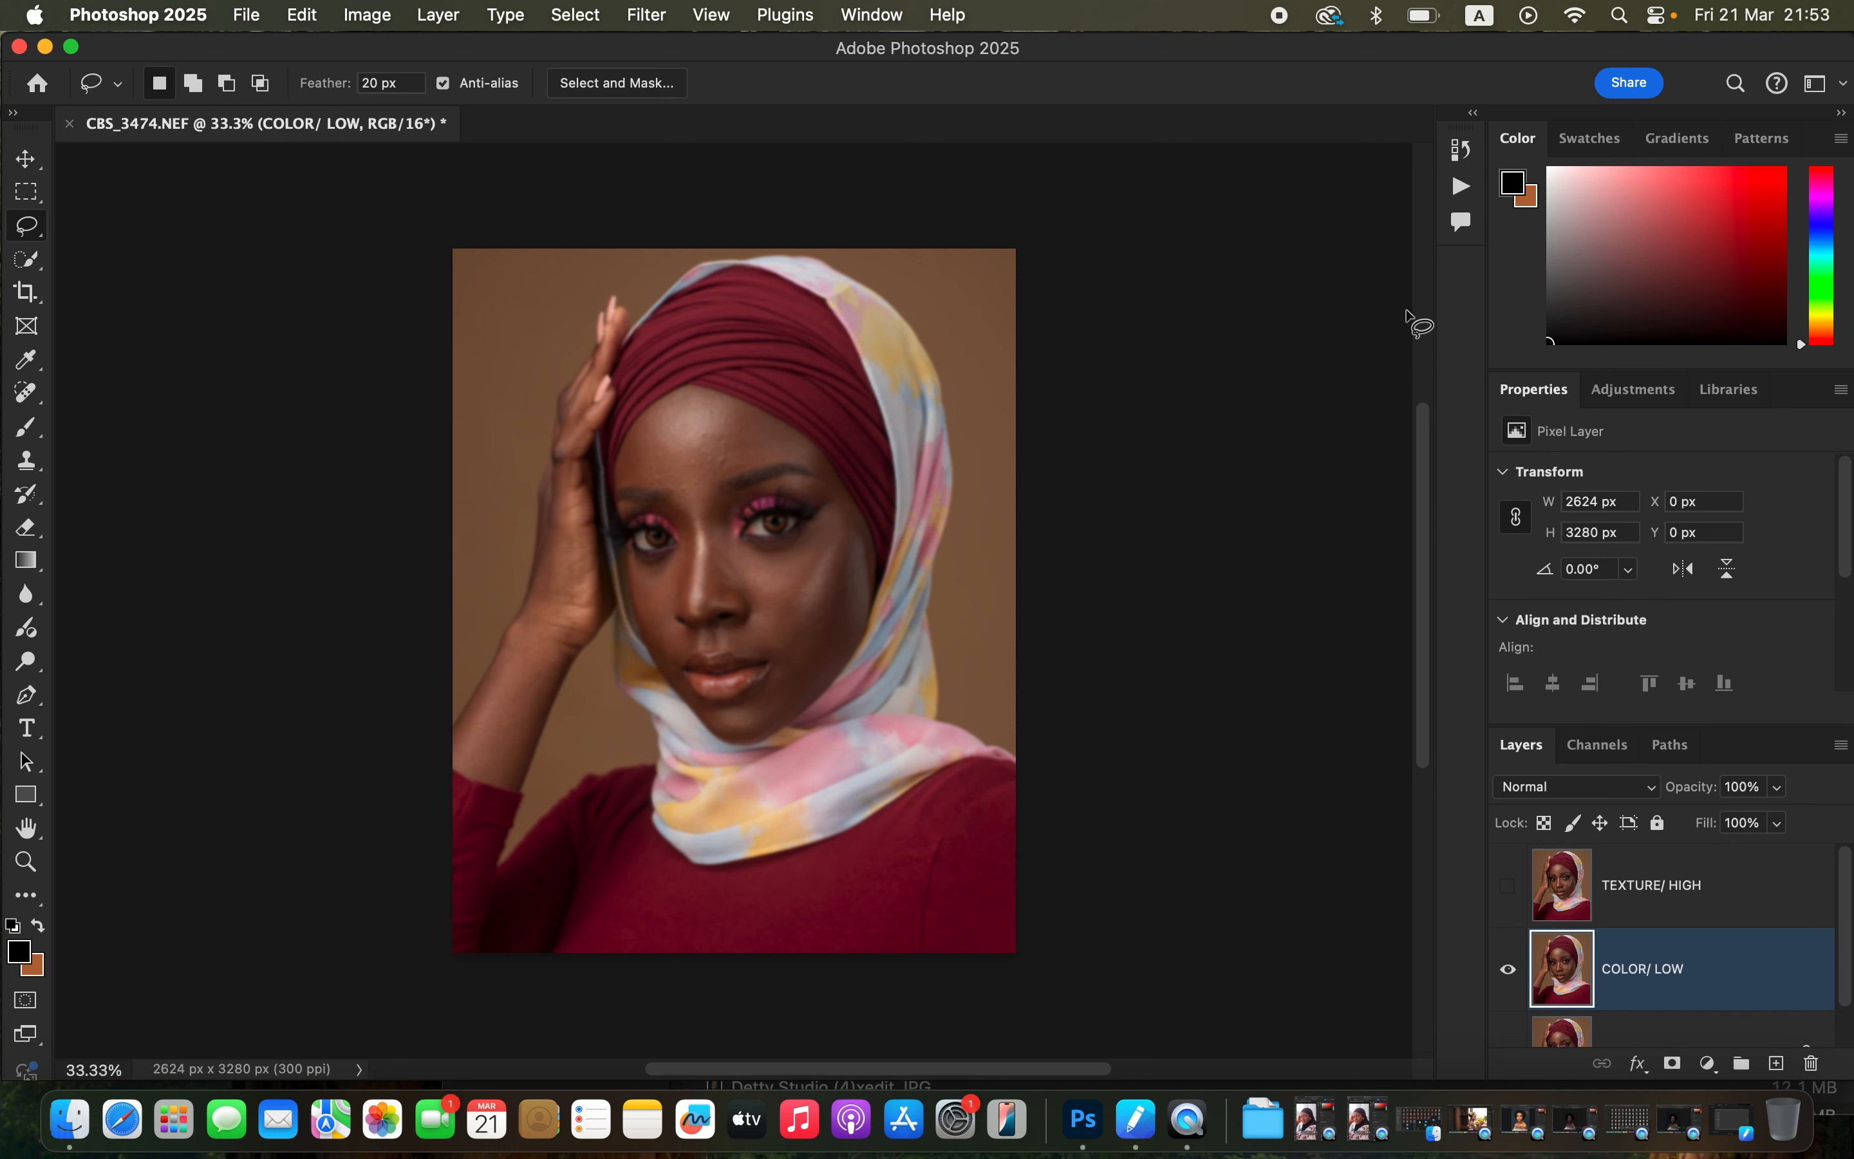
# Show and select TEXTURE/ HIGH, then use Apply Image with COLOR/ LOW as source layer, Invert, Add blending and scale 2.
pyautogui.click(1655, 893)
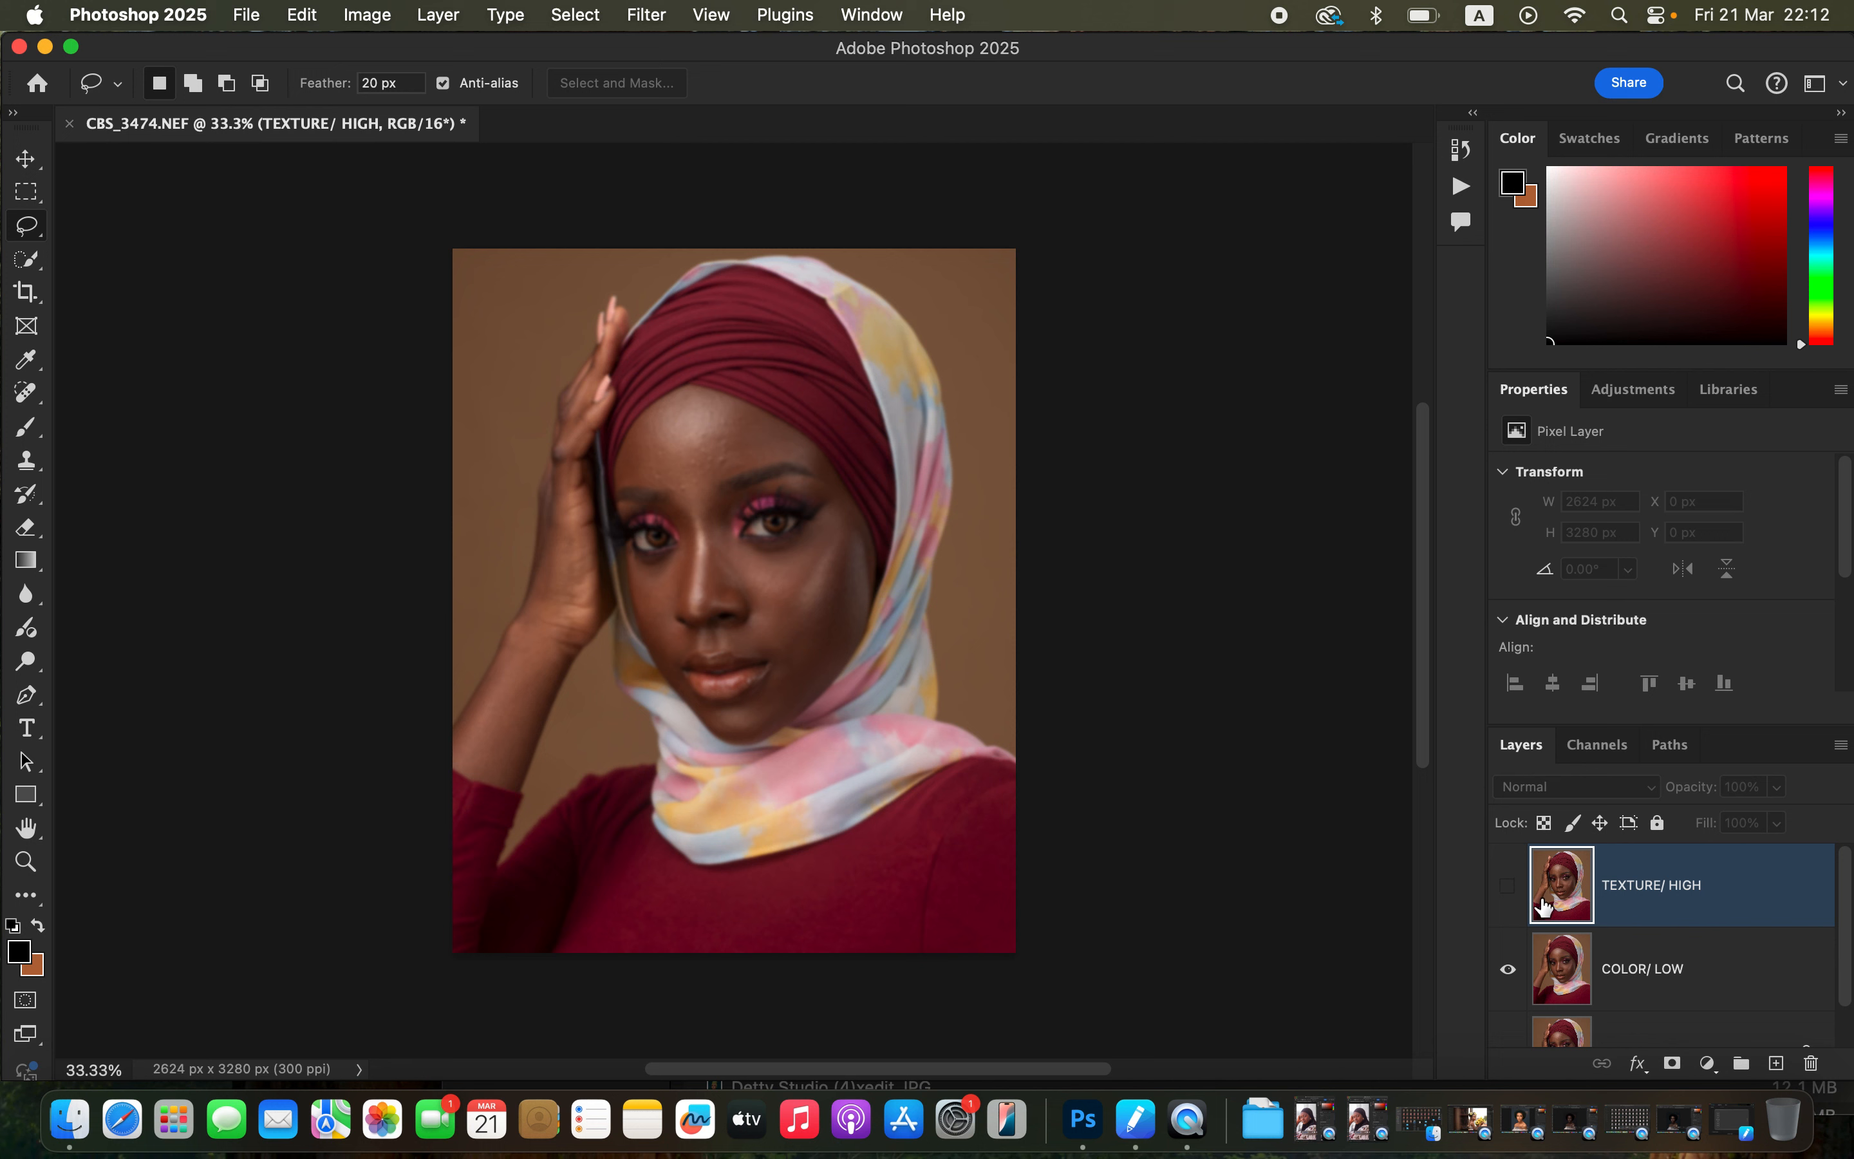
pyautogui.click(1508, 889)
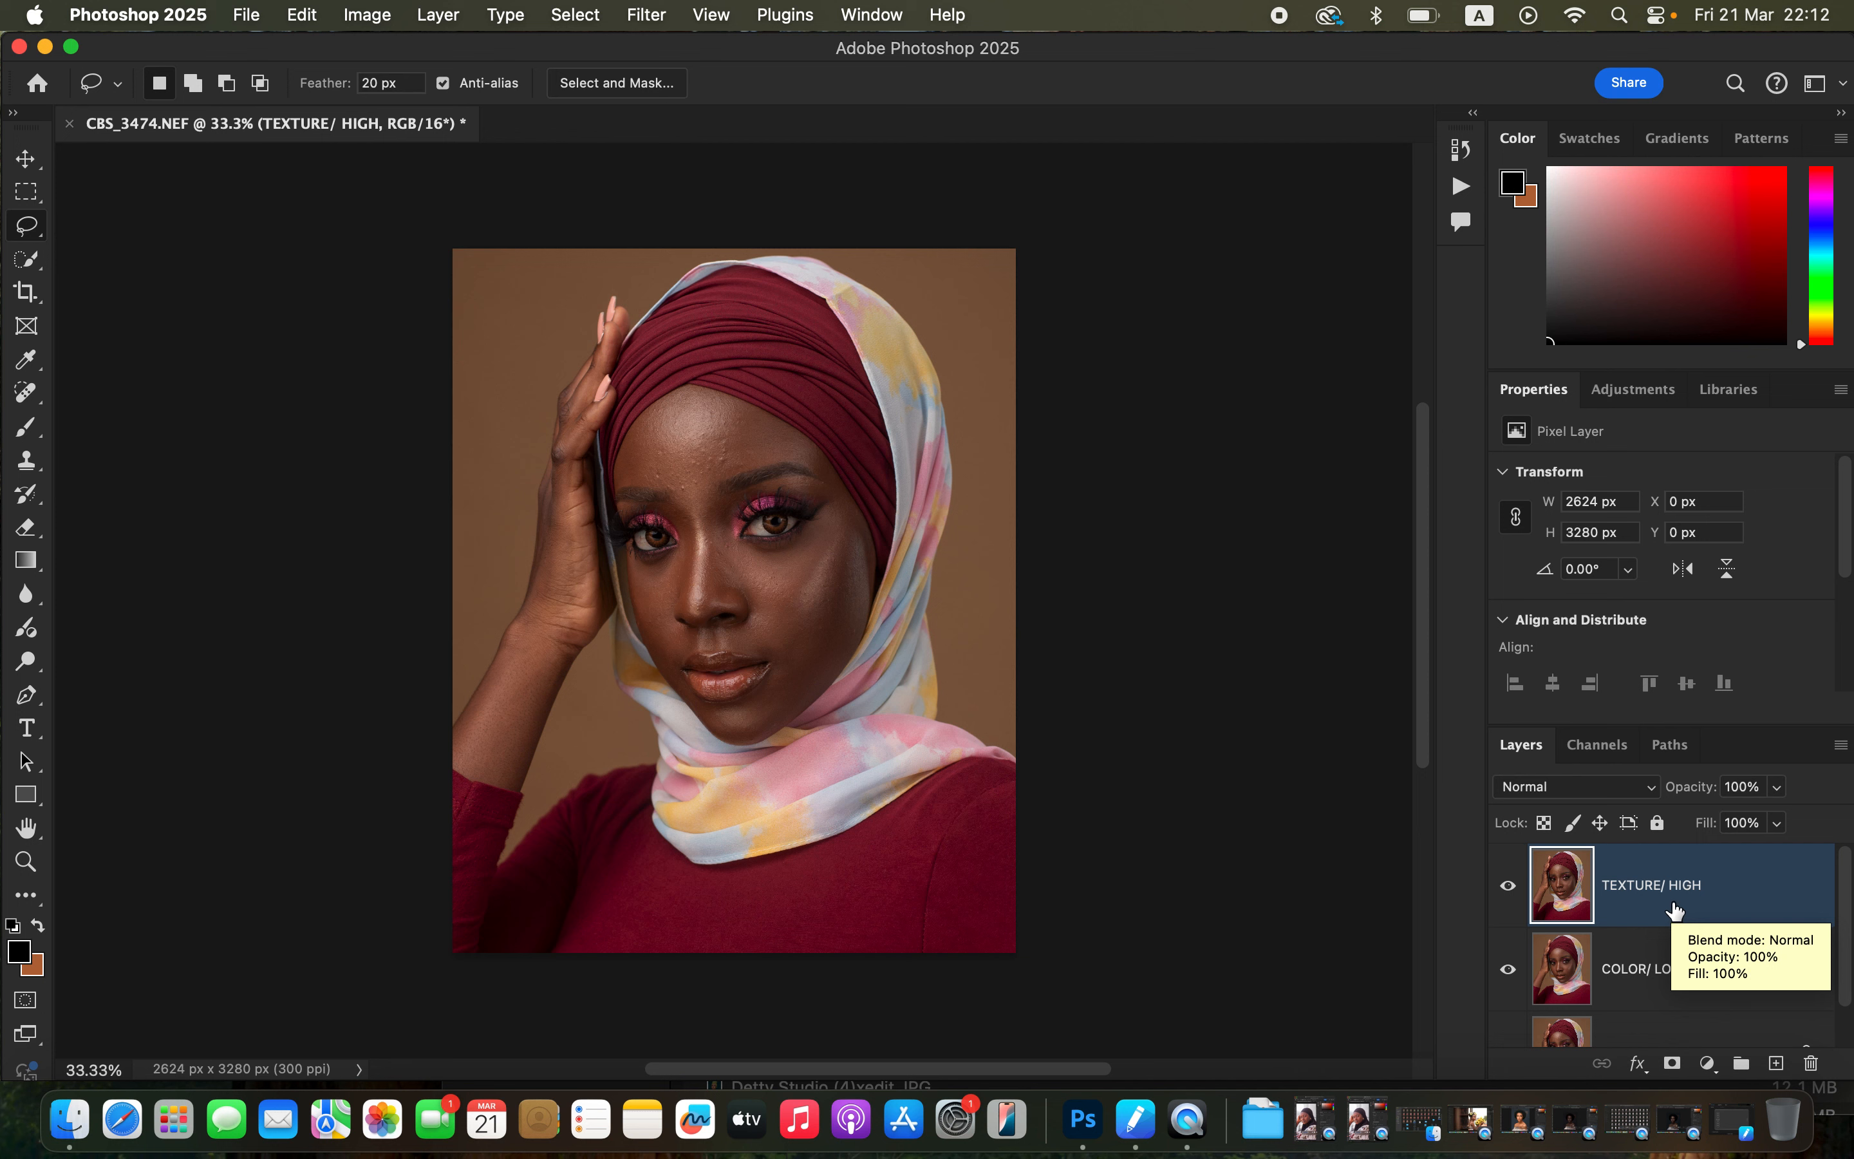
pyautogui.click(369, 15)
pyautogui.click(457, 386)
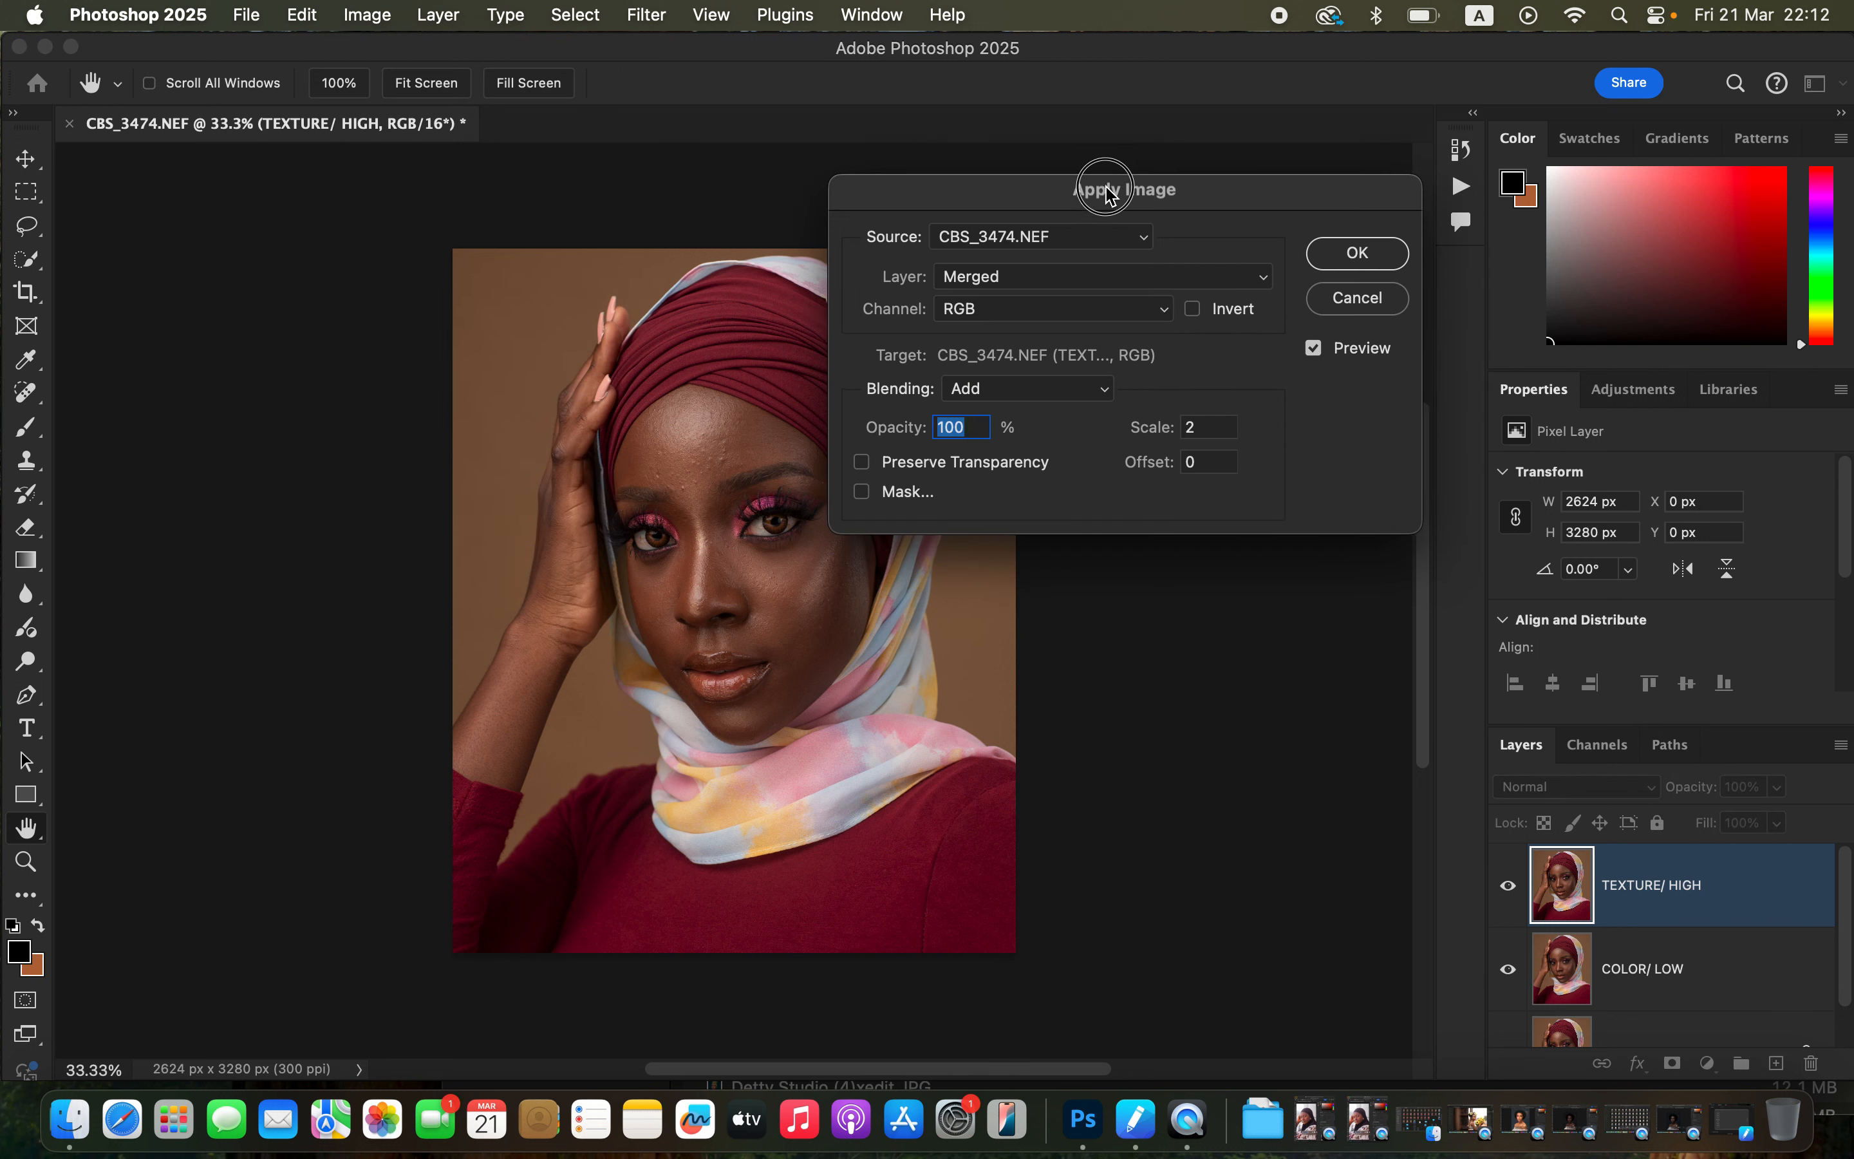
pyautogui.moveTo(1096, 185); pyautogui.dragTo(1172, 137)
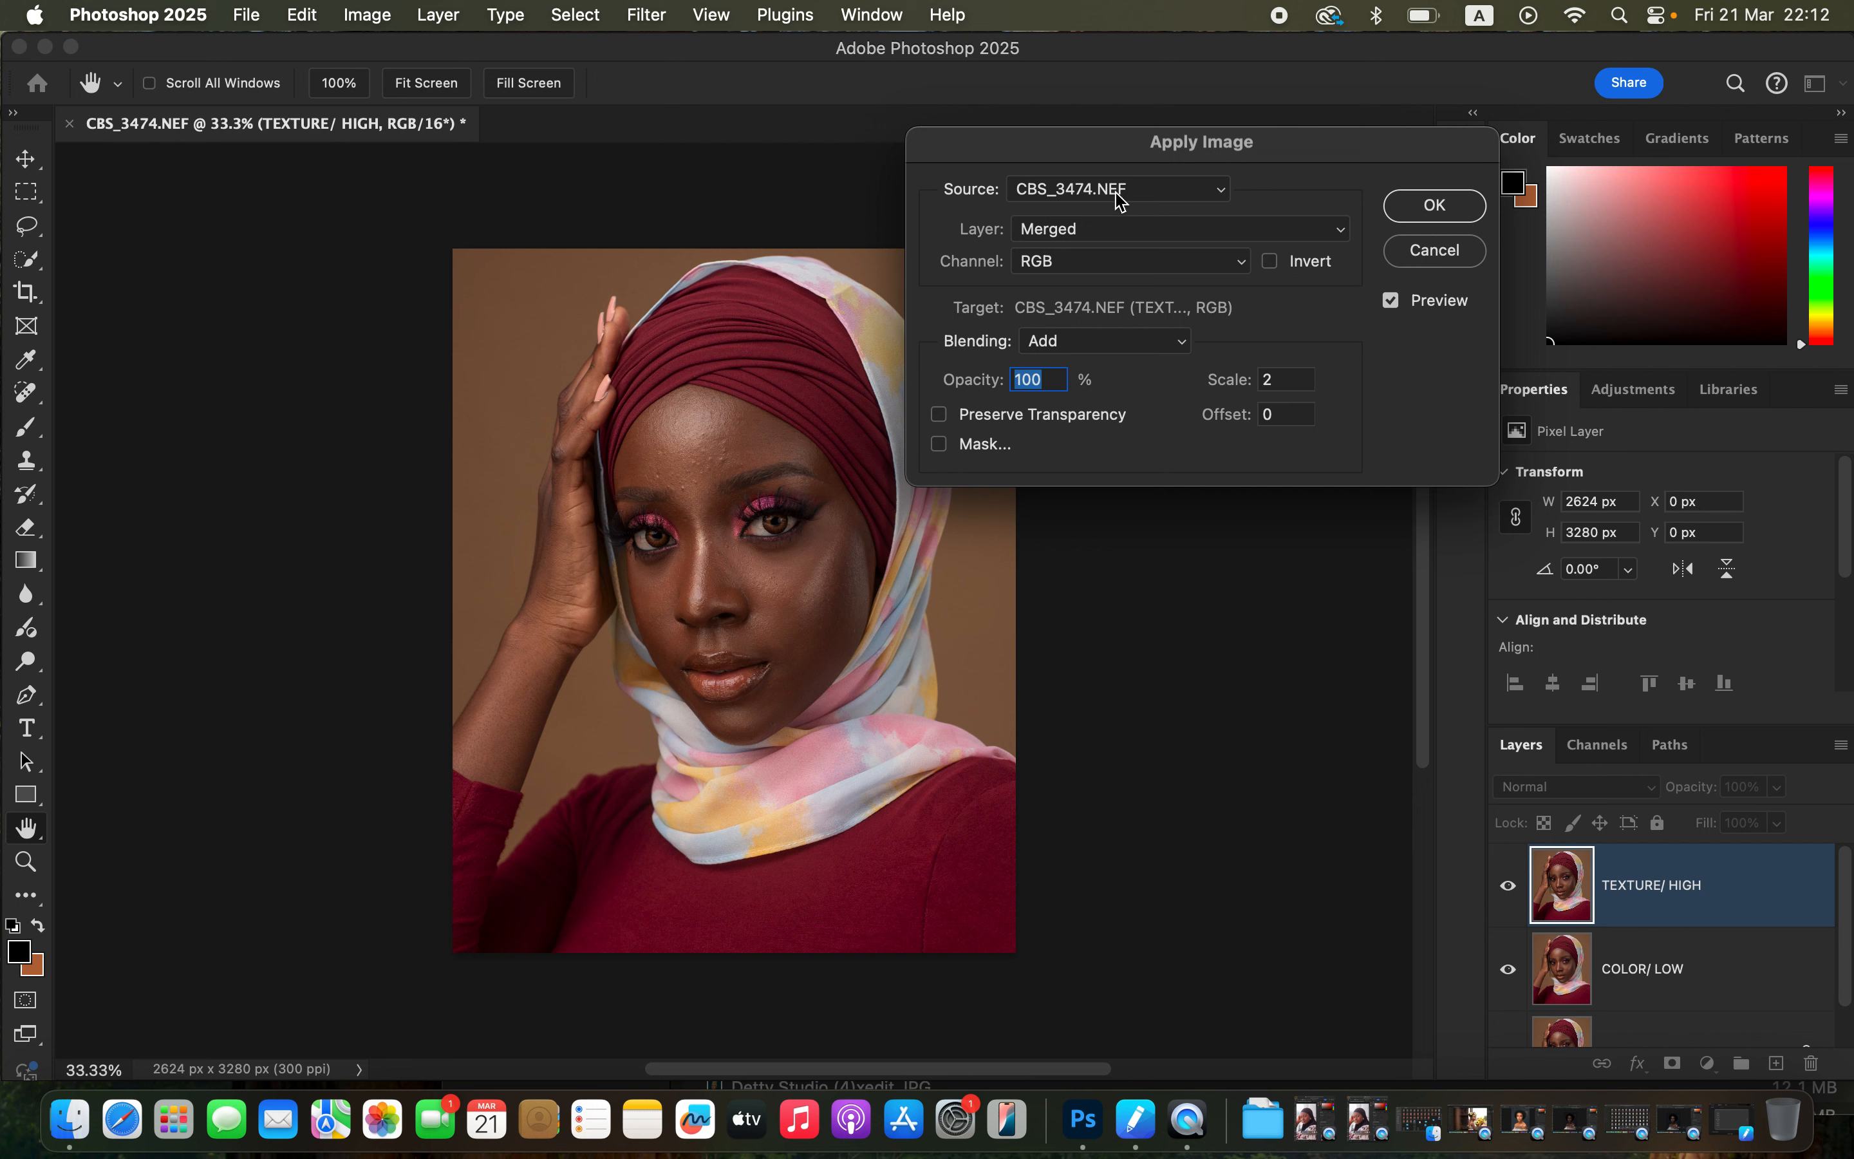
pyautogui.click(1088, 230)
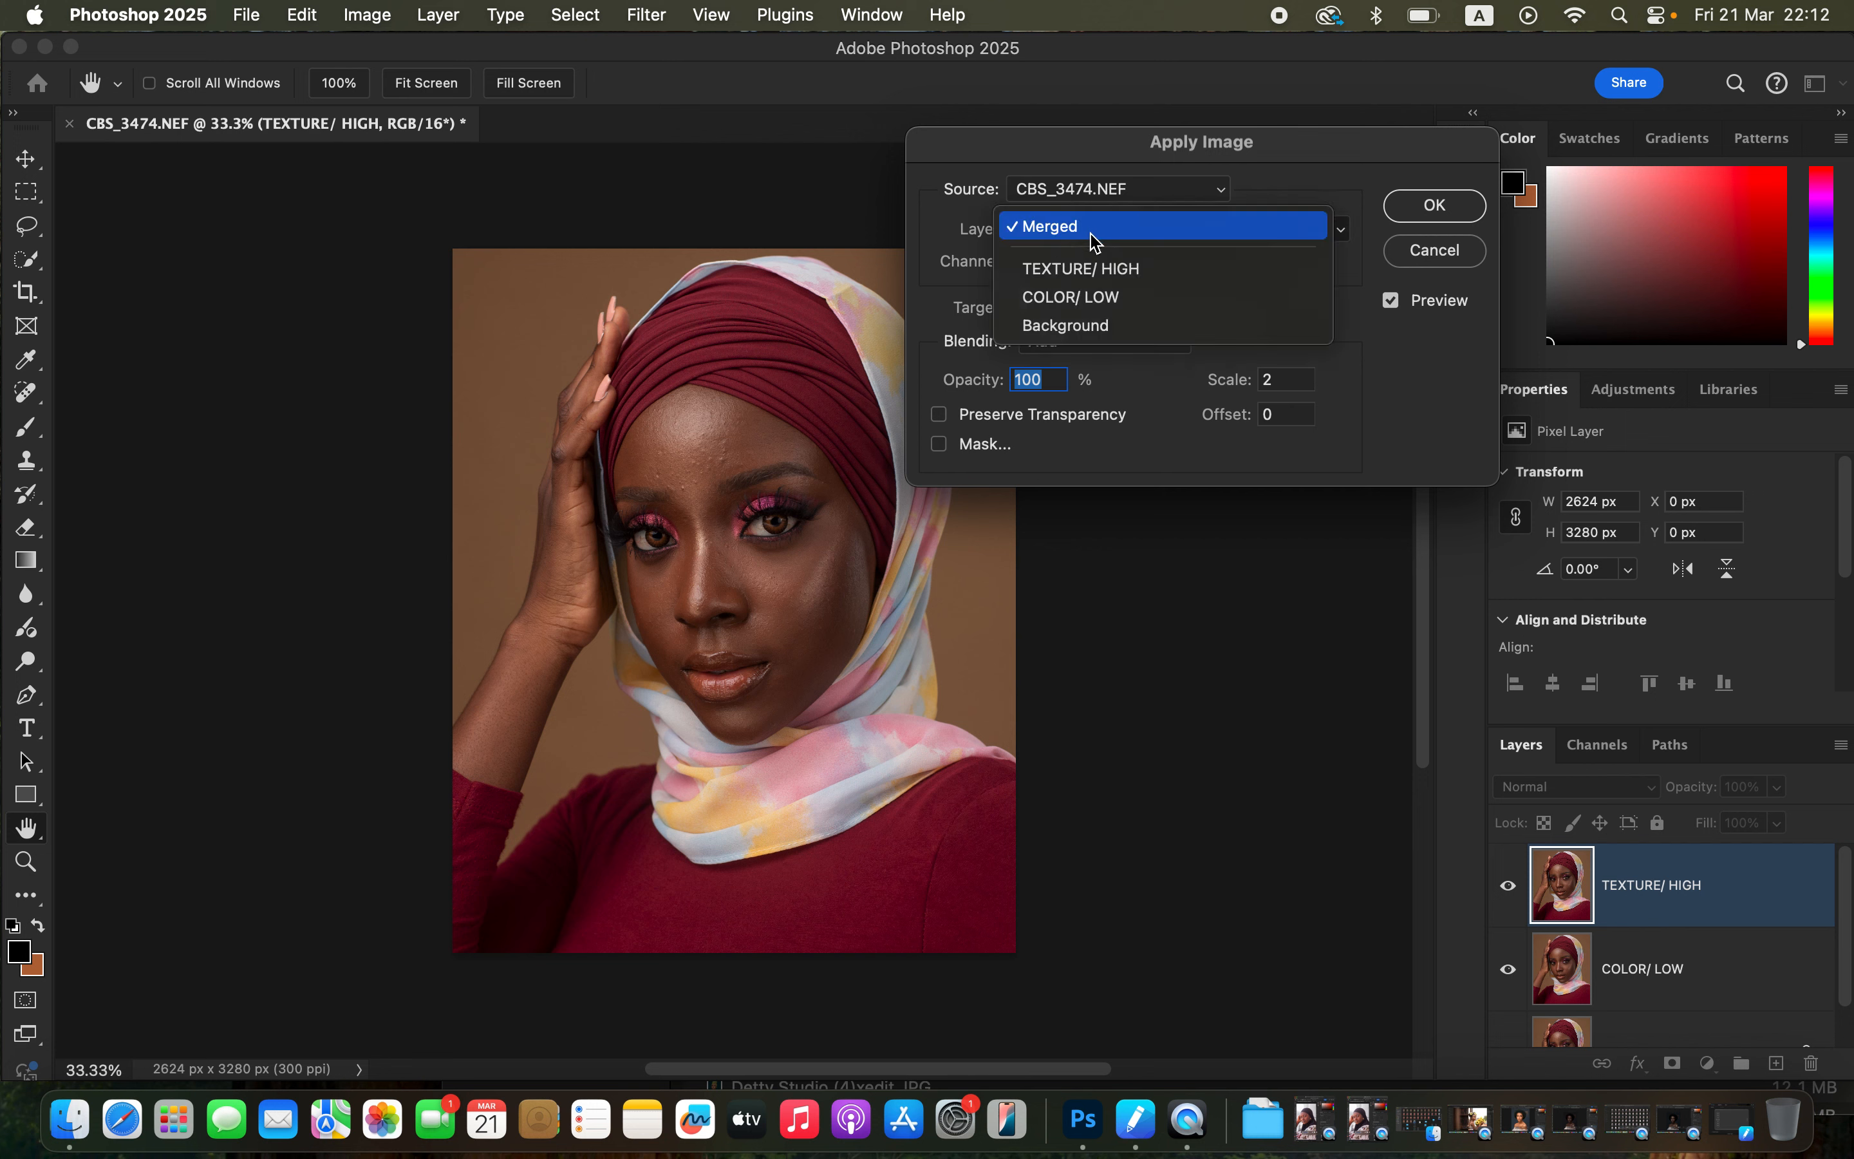
pyautogui.click(1107, 299)
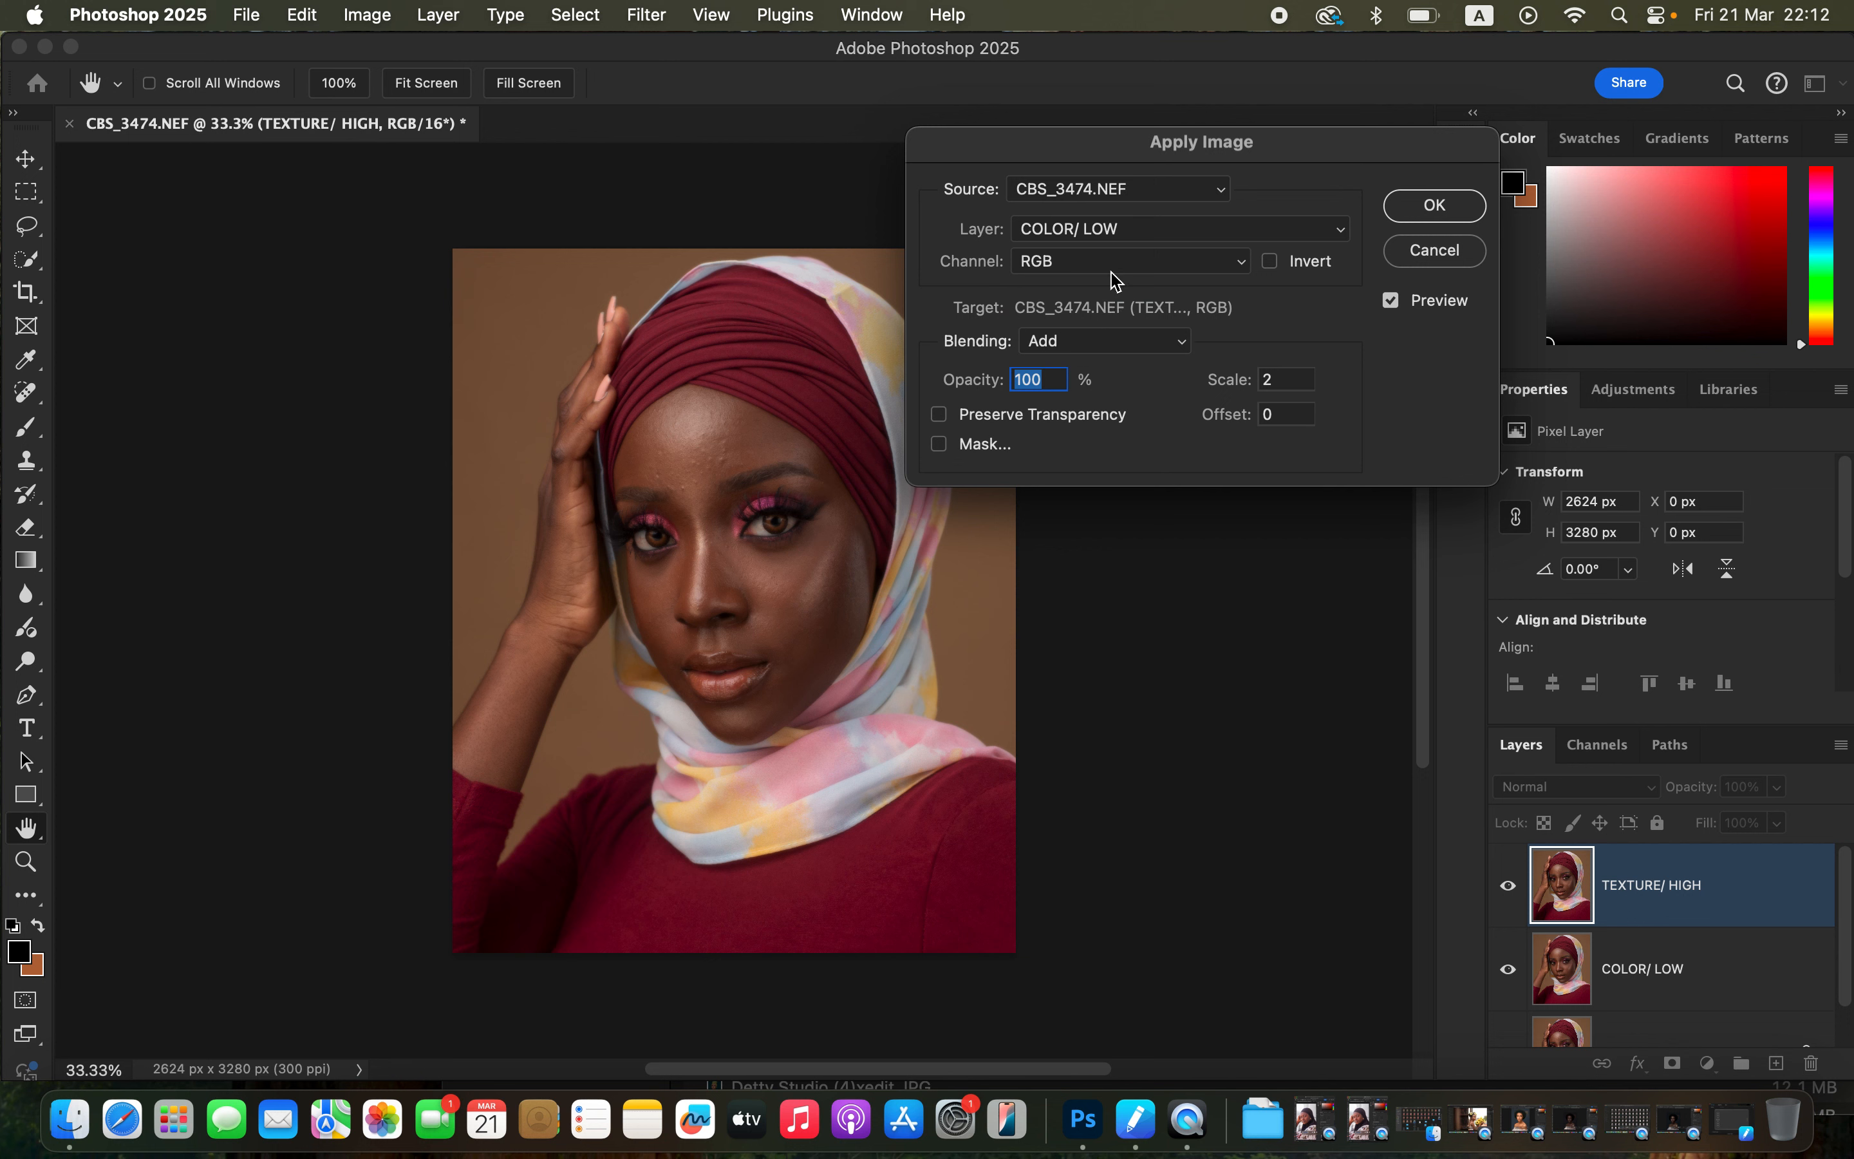
pyautogui.click(1127, 230)
pyautogui.click(1124, 240)
pyautogui.click(1086, 345)
pyautogui.click(1084, 350)
pyautogui.click(1271, 263)
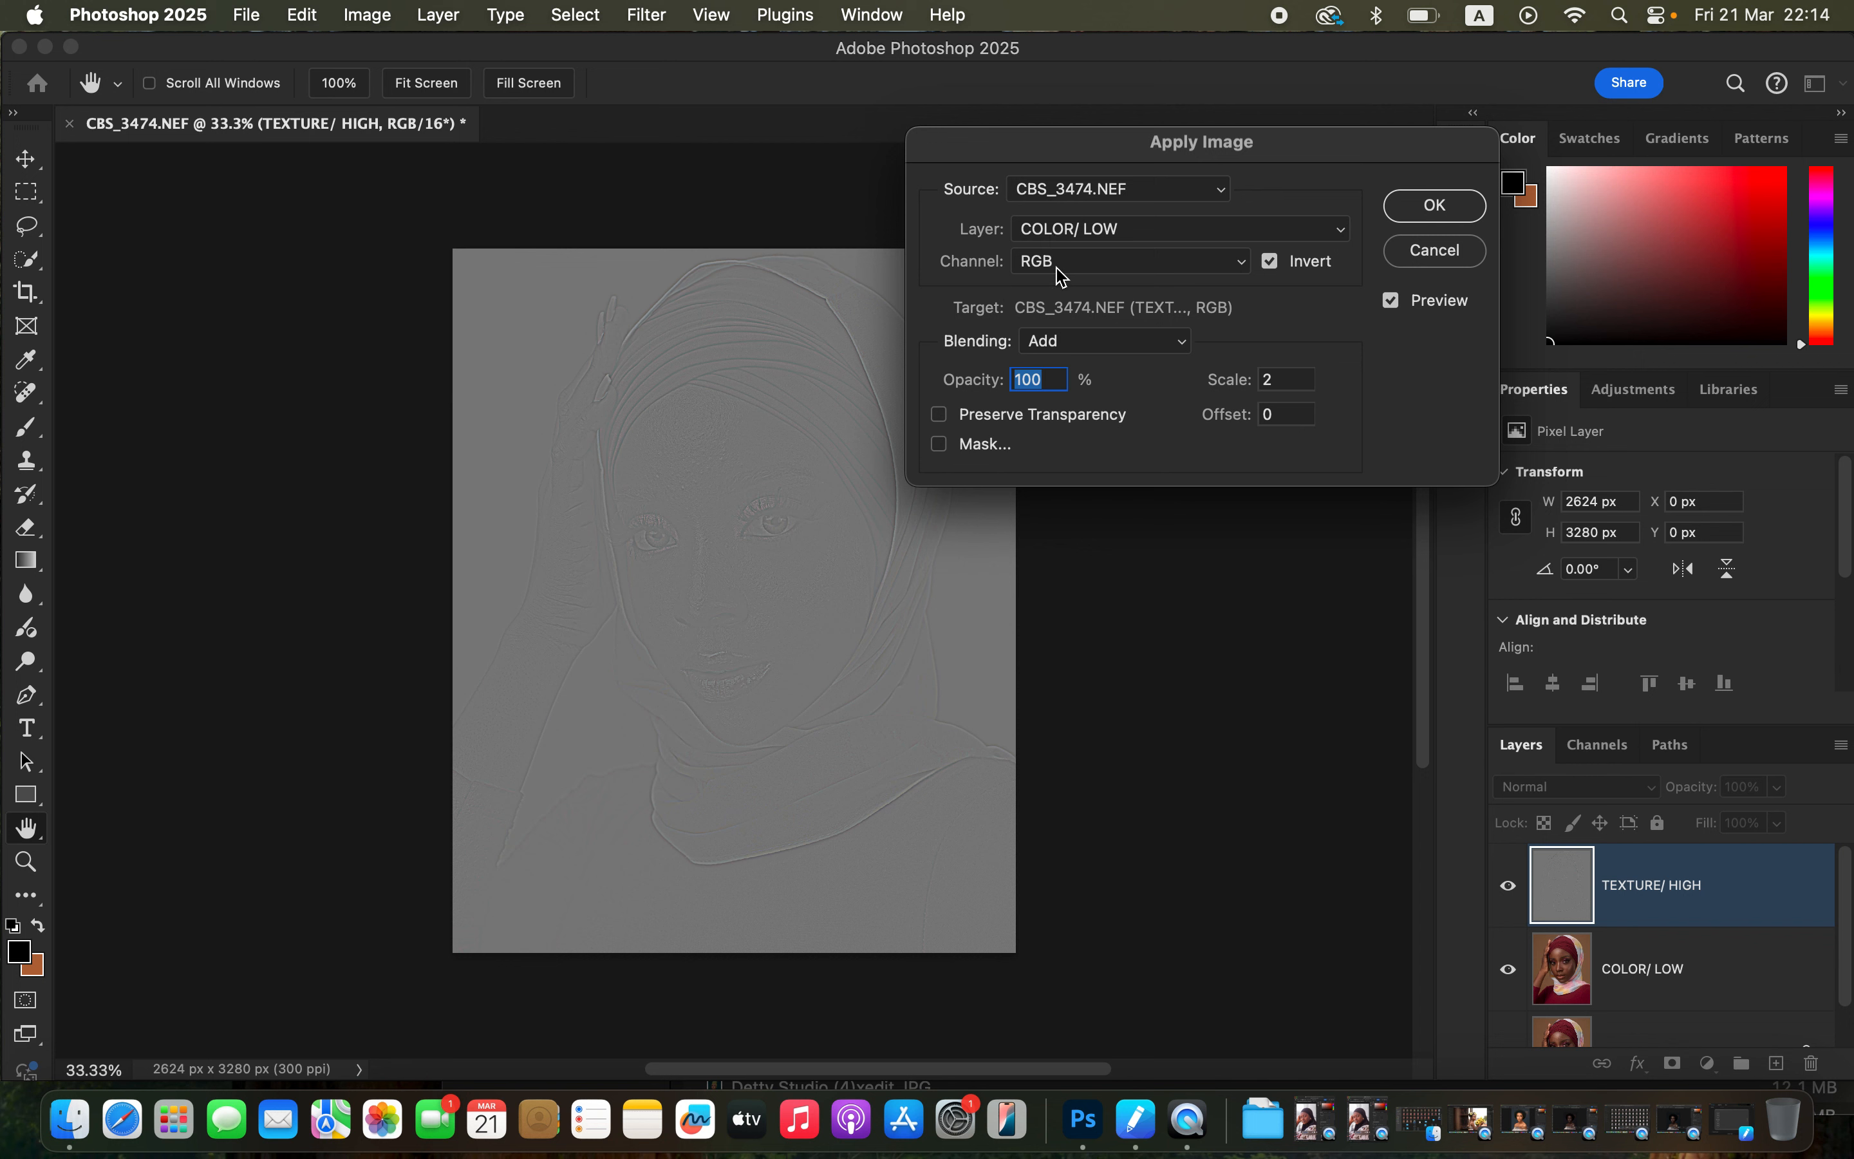
pyautogui.click(1278, 270)
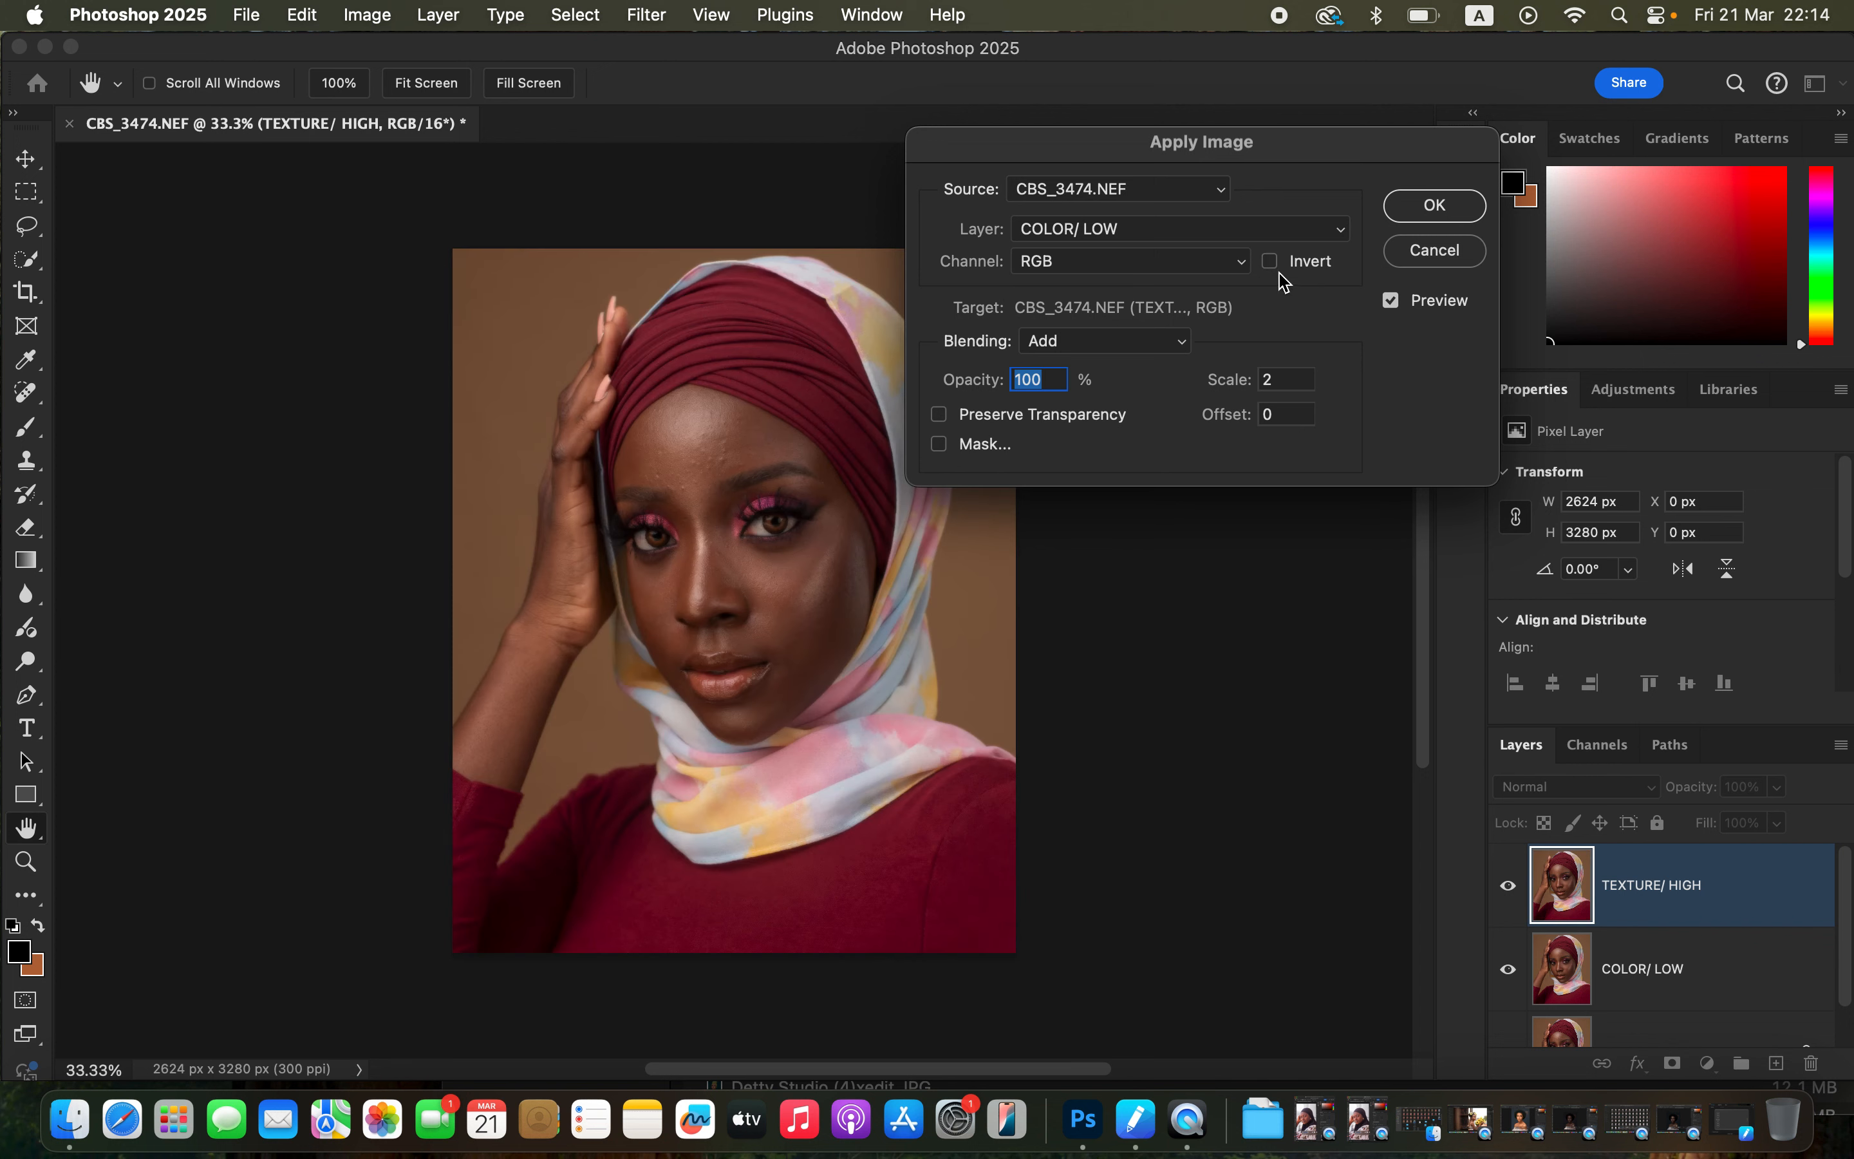
pyautogui.click(1142, 346)
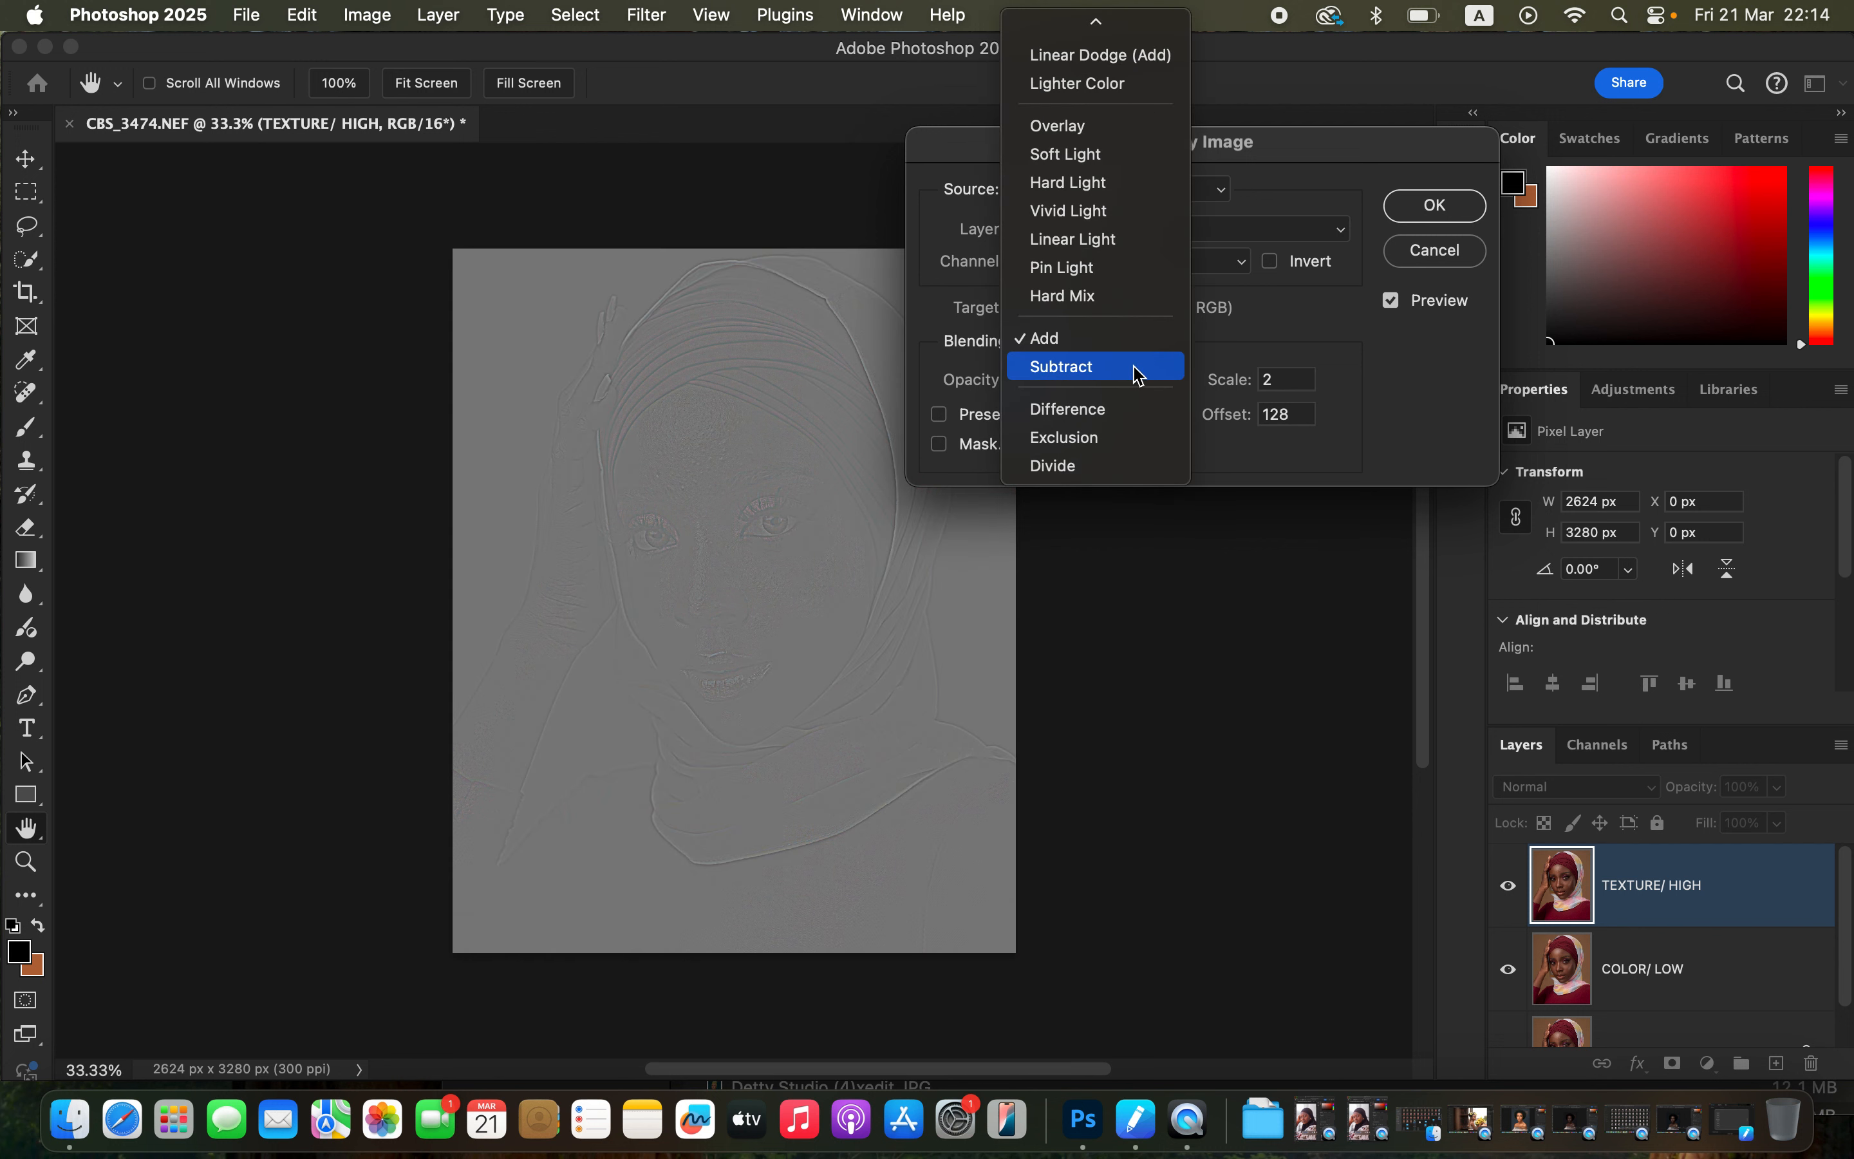
pyautogui.click(1141, 367)
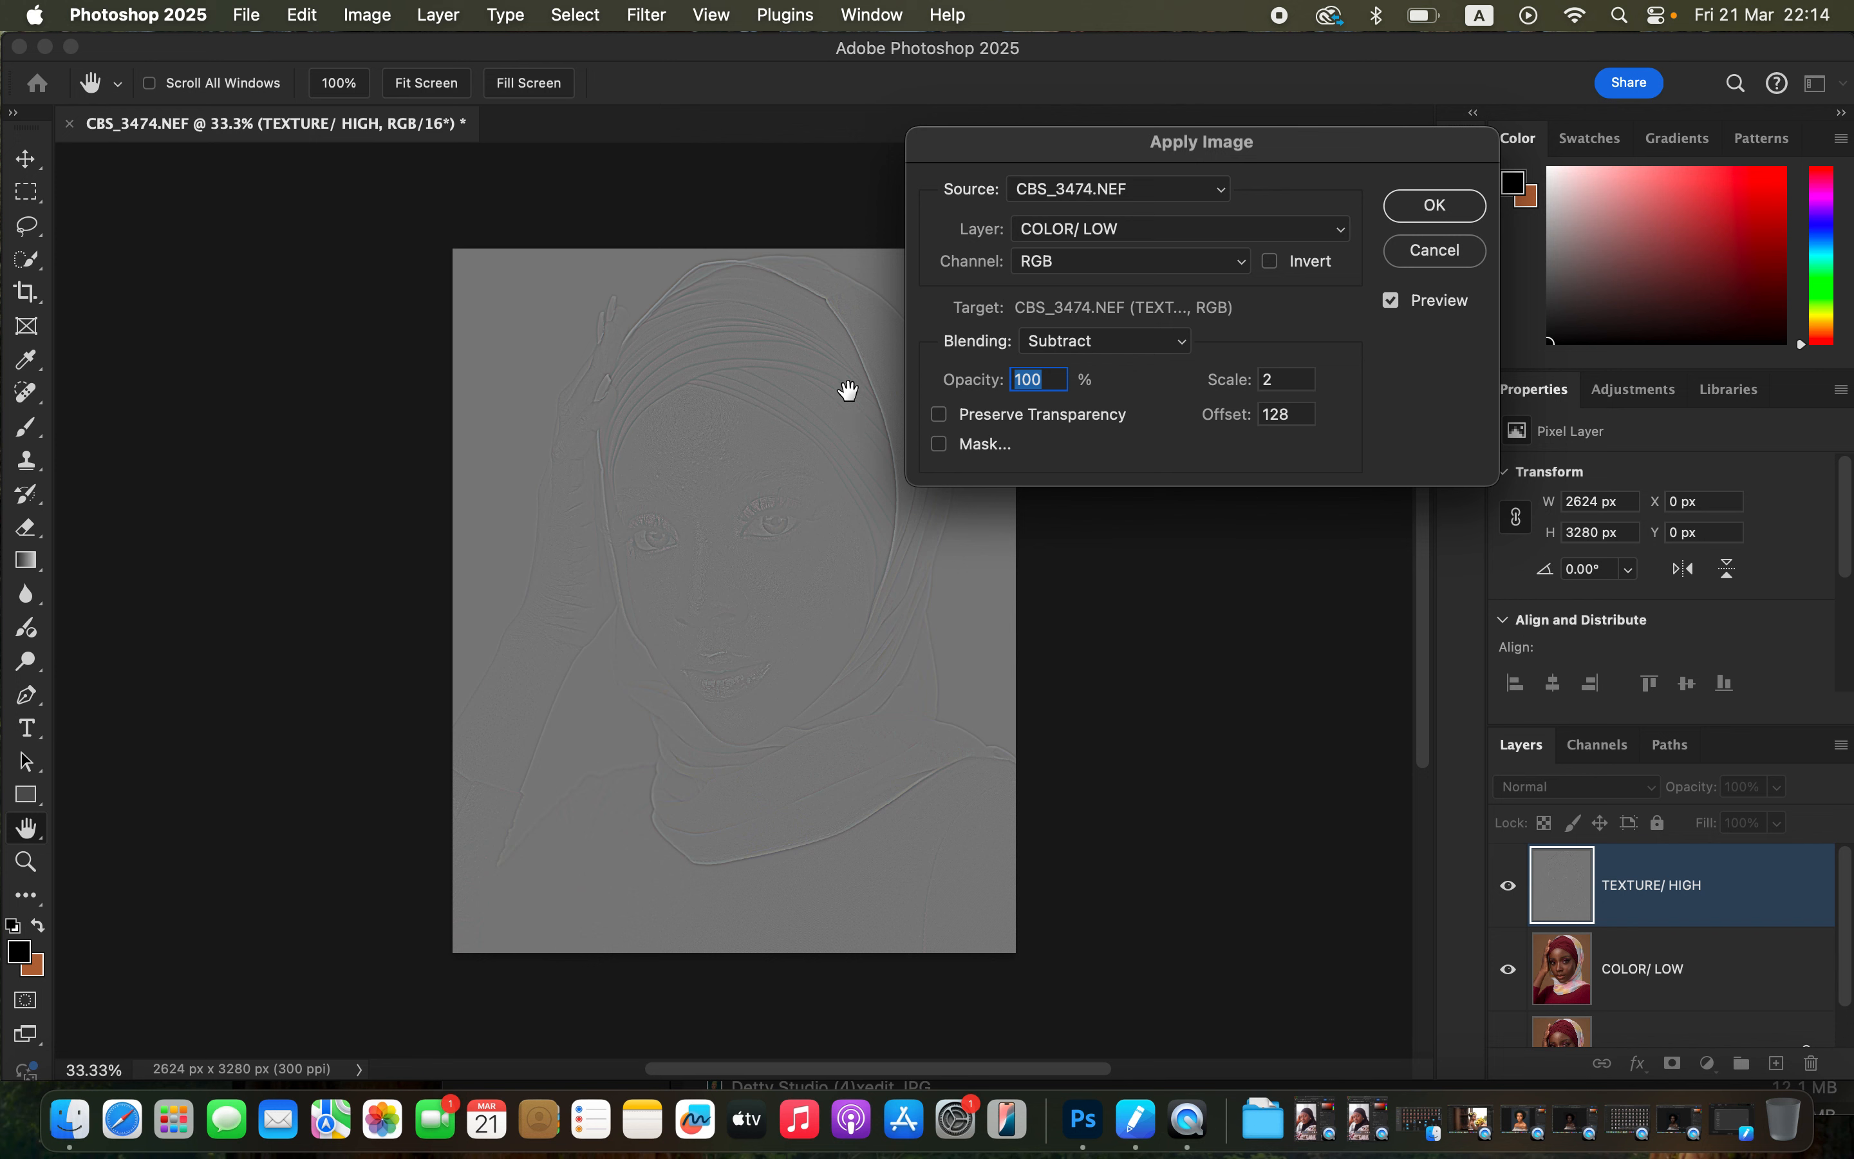
pyautogui.click(1133, 342)
pyautogui.click(1121, 309)
pyautogui.click(1271, 263)
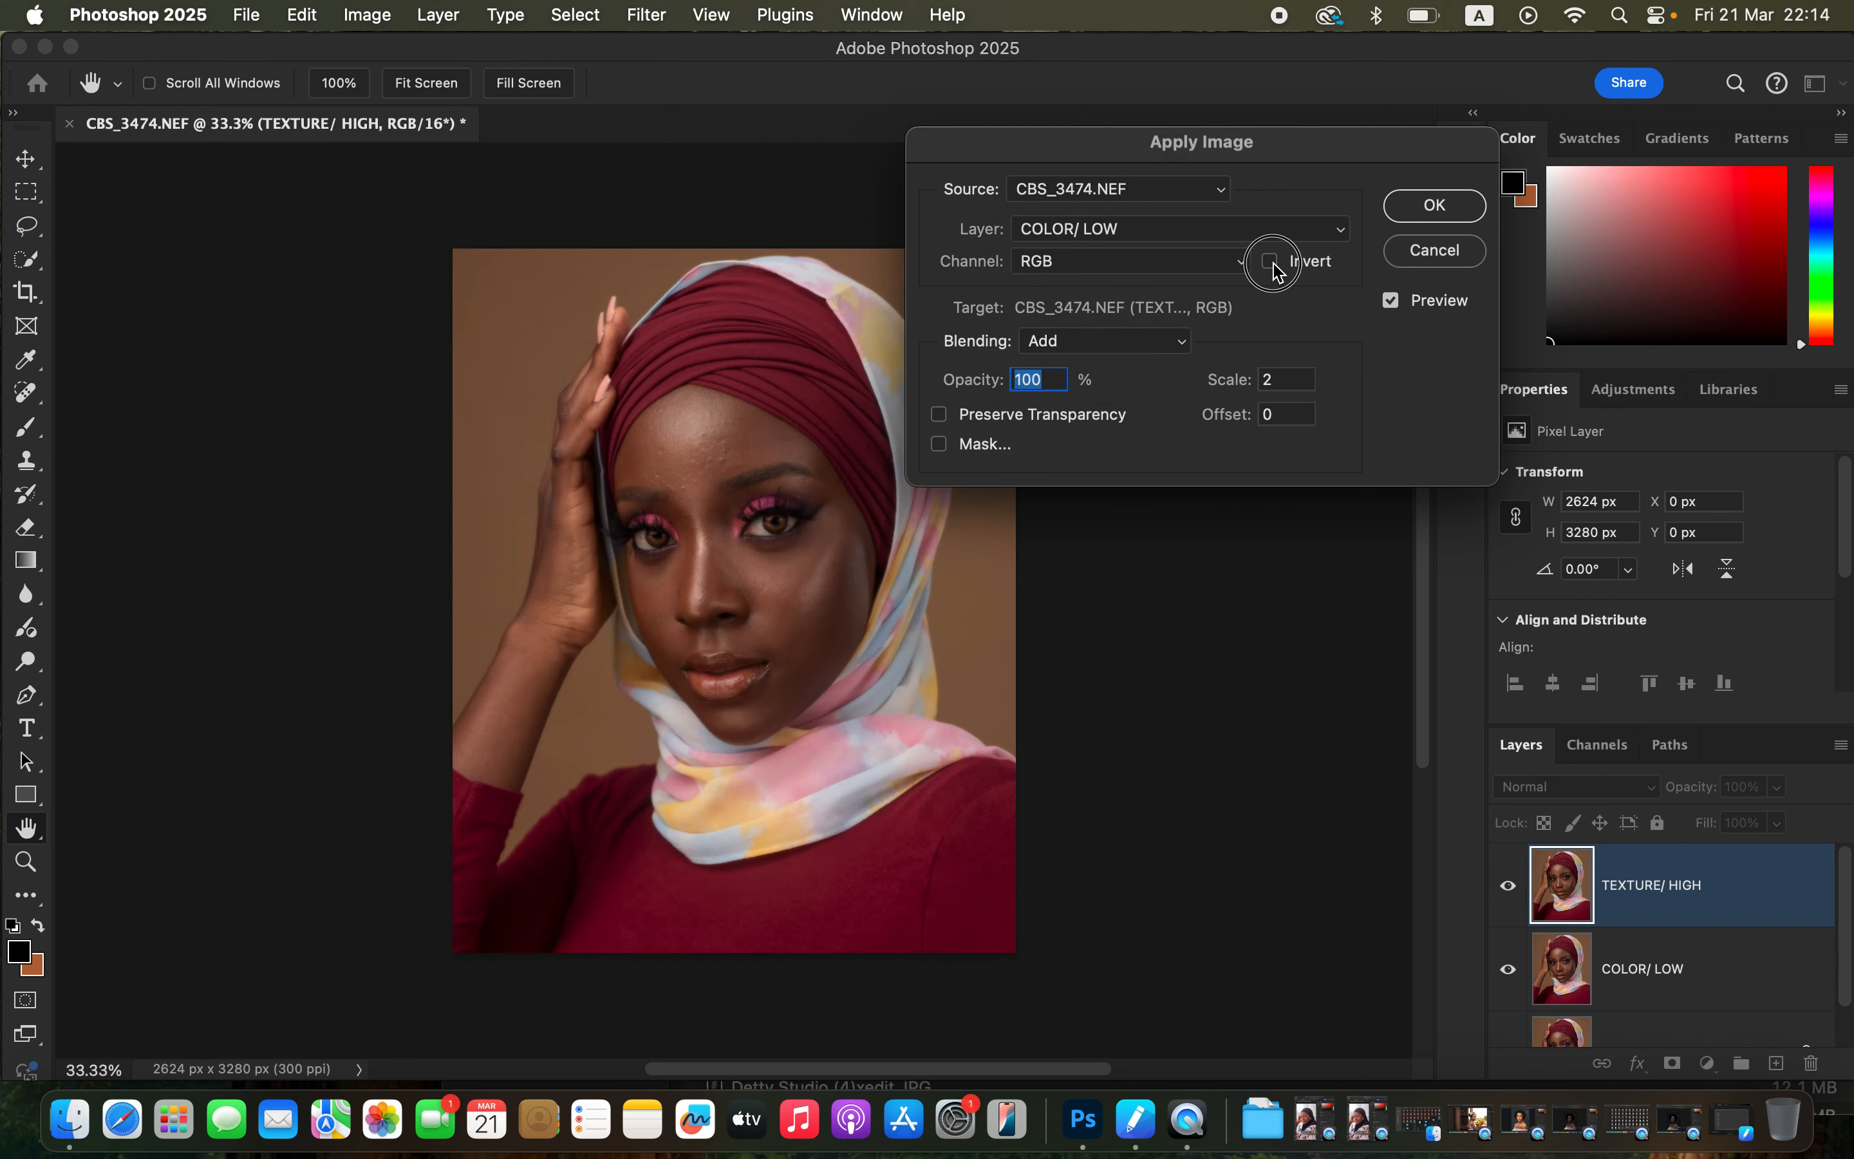
pyautogui.click(1436, 209)
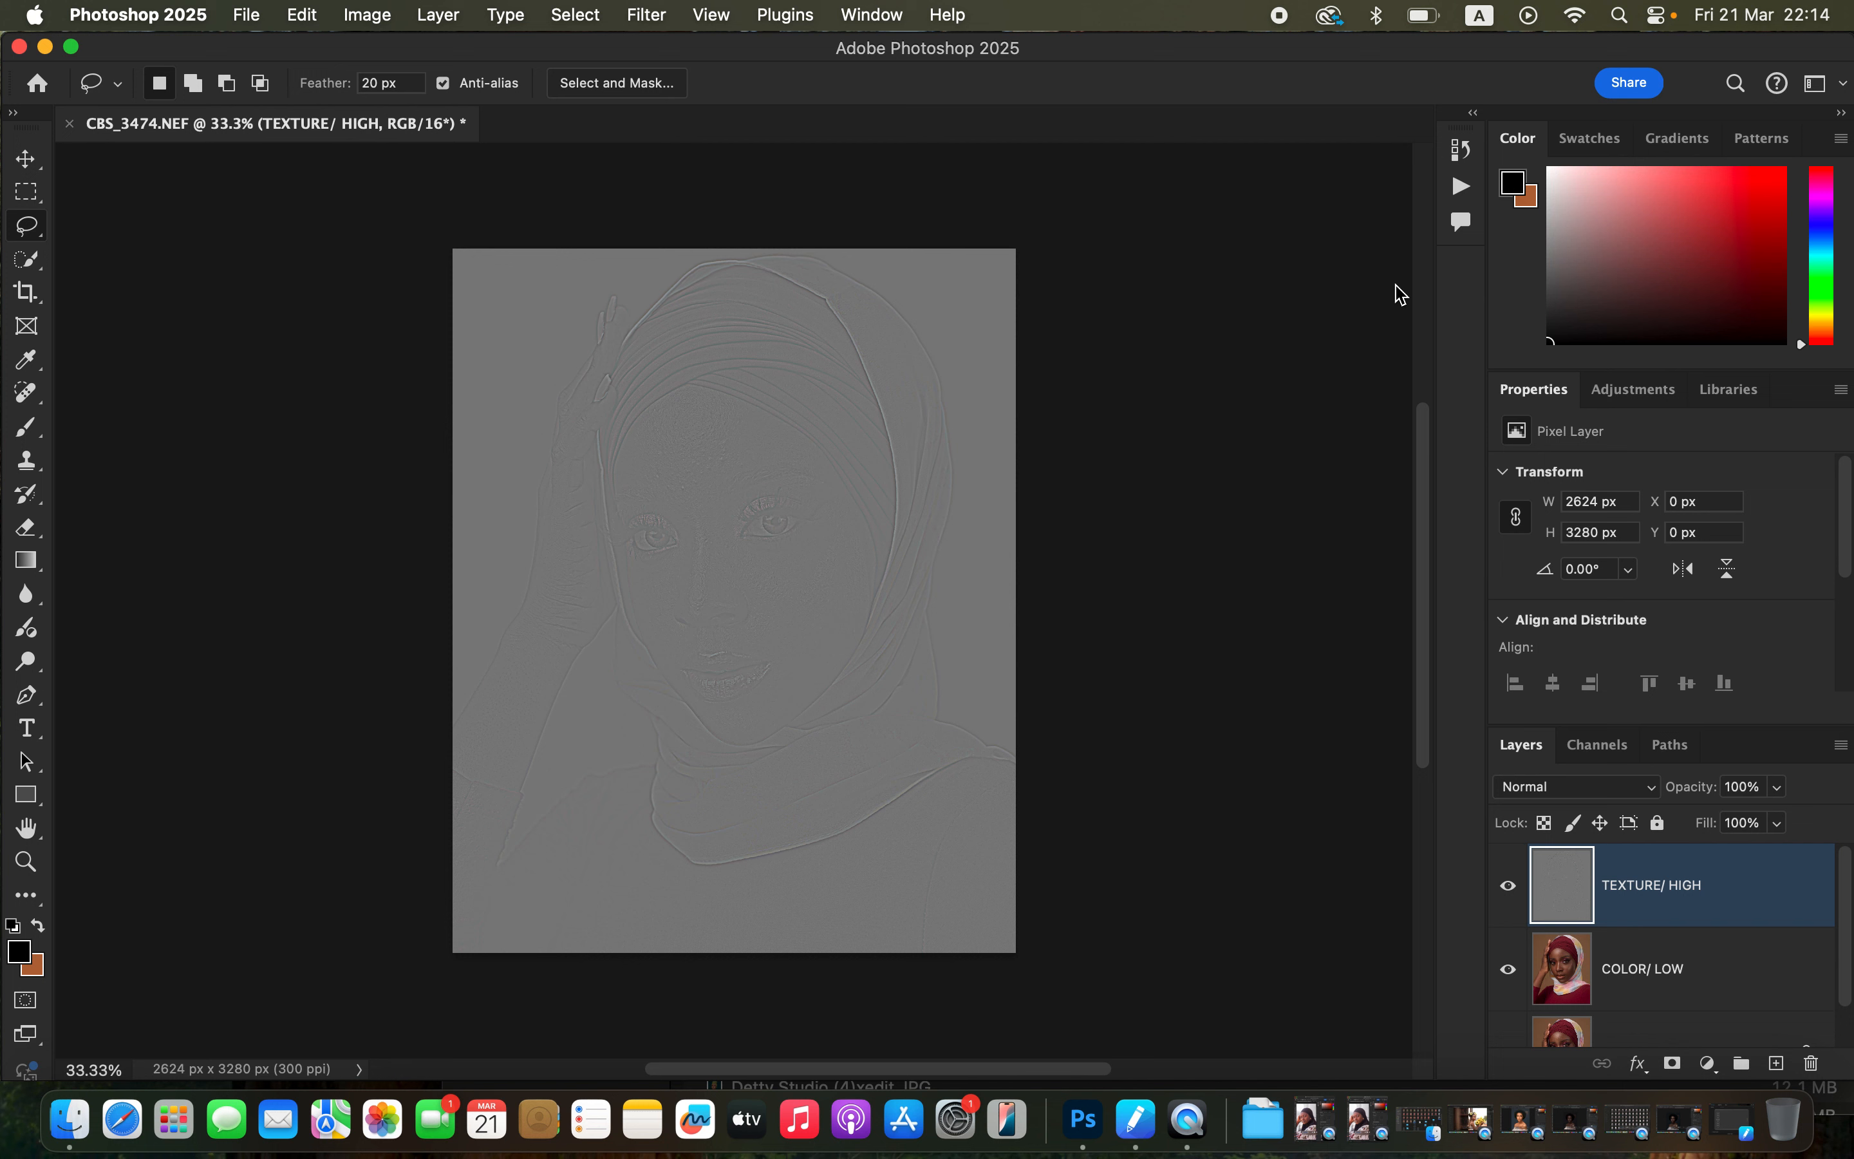
# Set the TEXTURE/ HIGH layer's blend mode to Linear Light.
pyautogui.click(1563, 795)
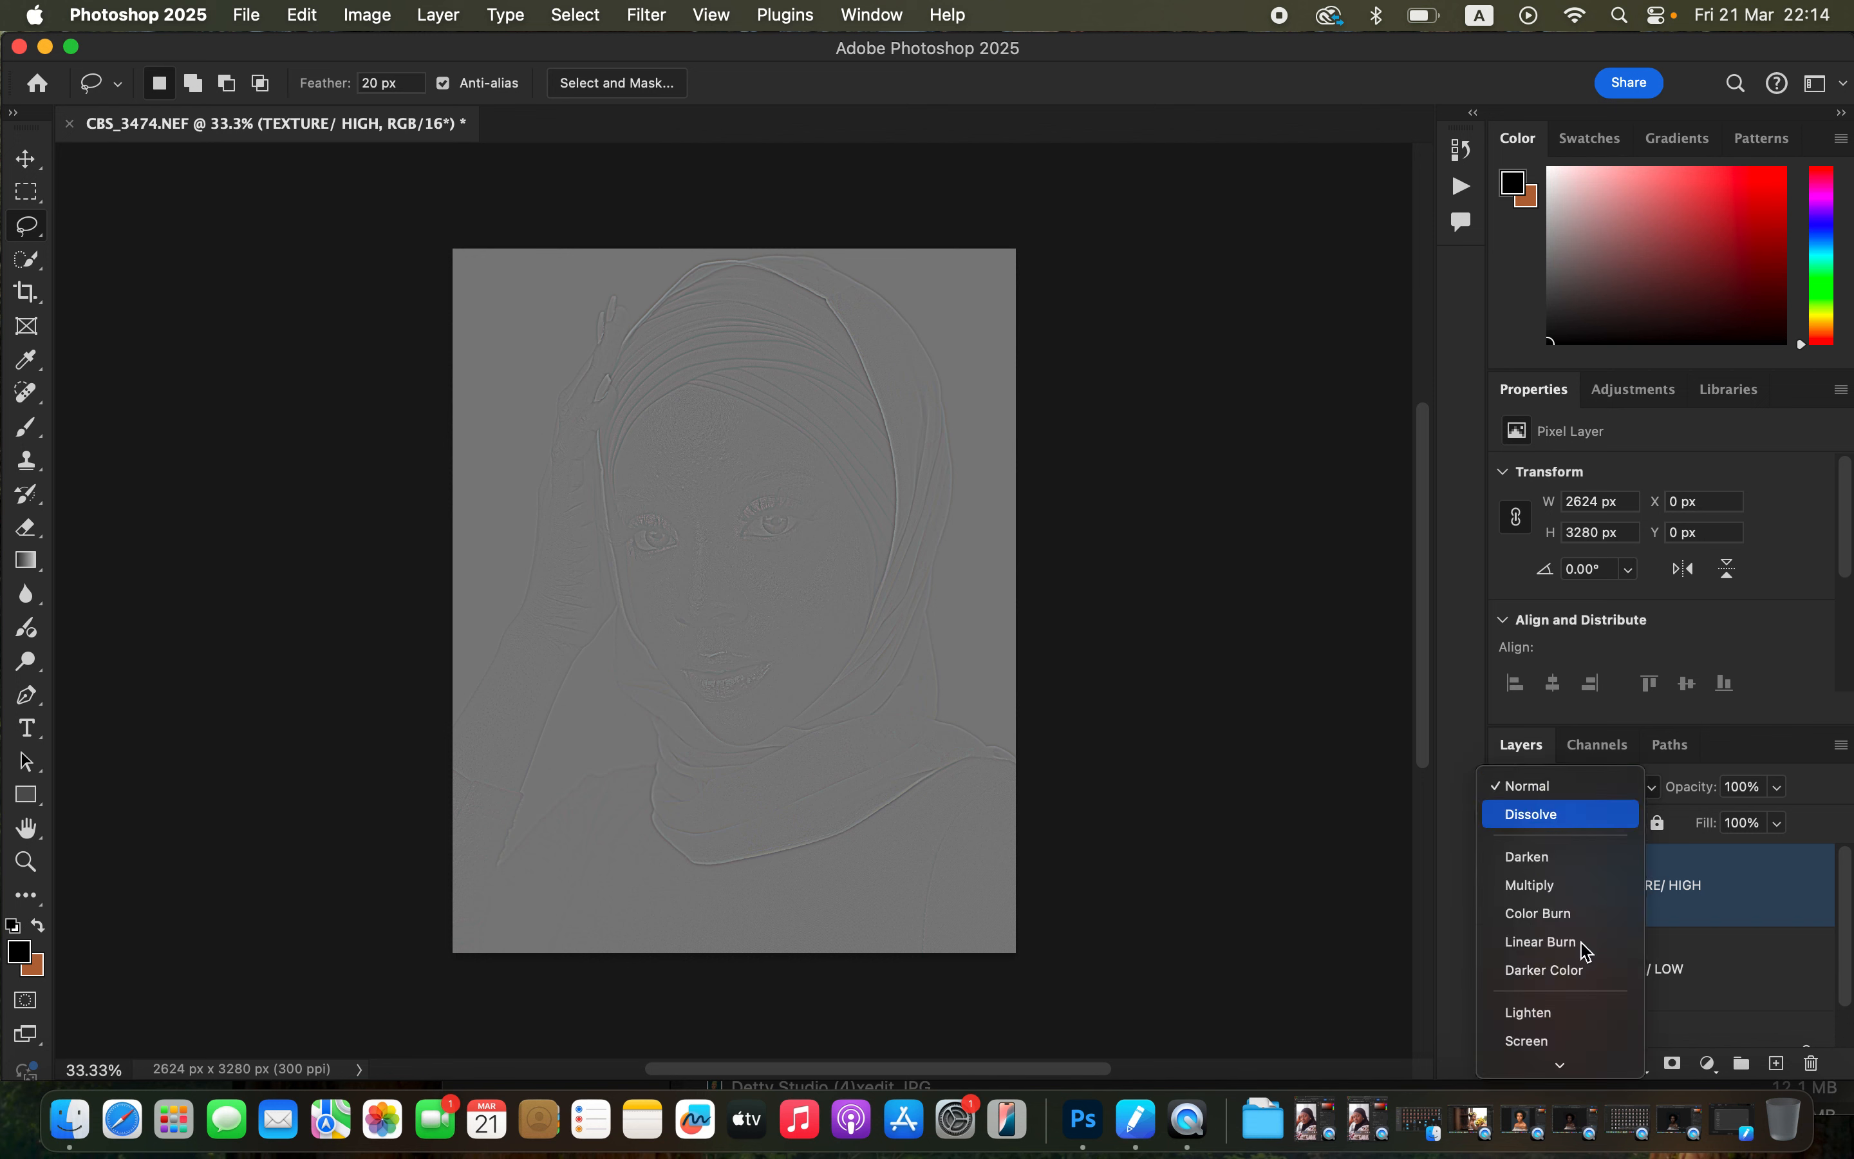
pyautogui.moveTo(1575, 1080)
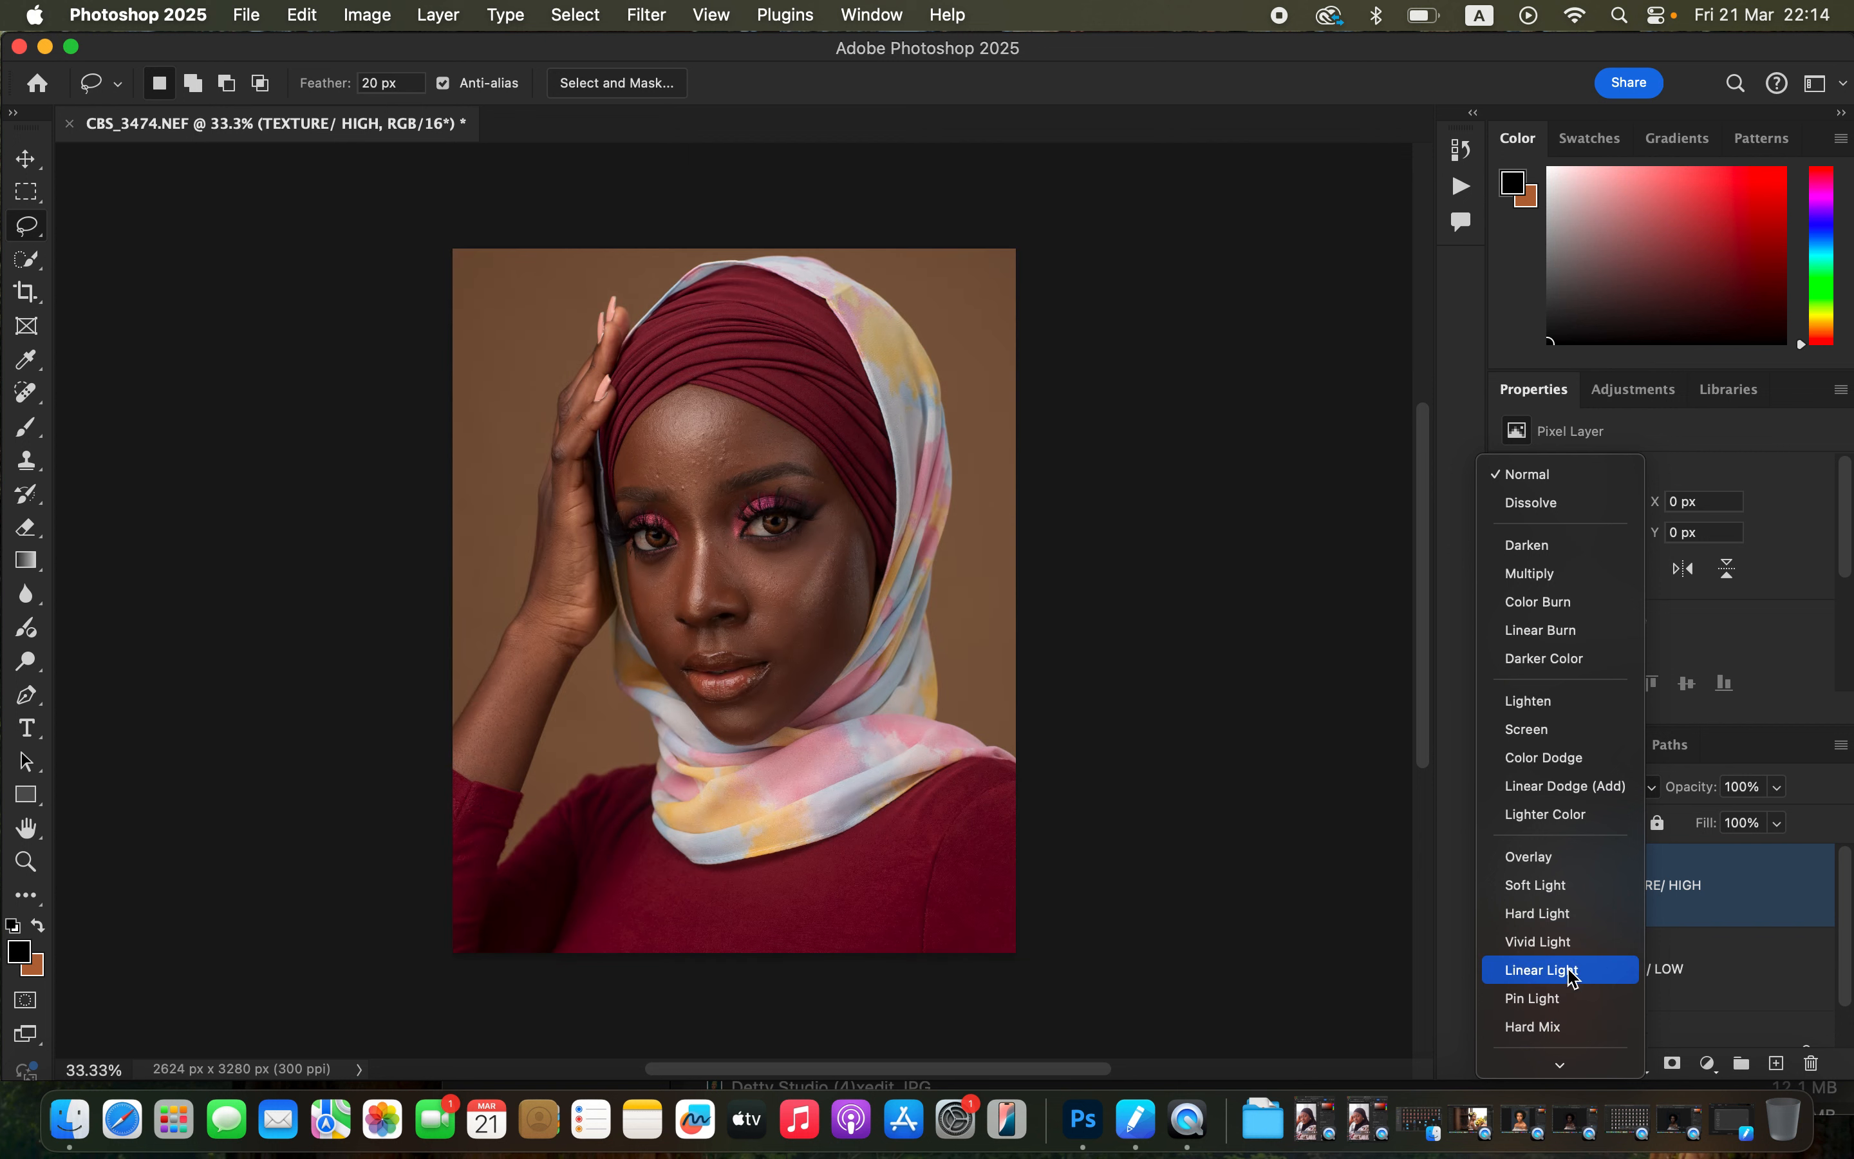
pyautogui.click(1567, 971)
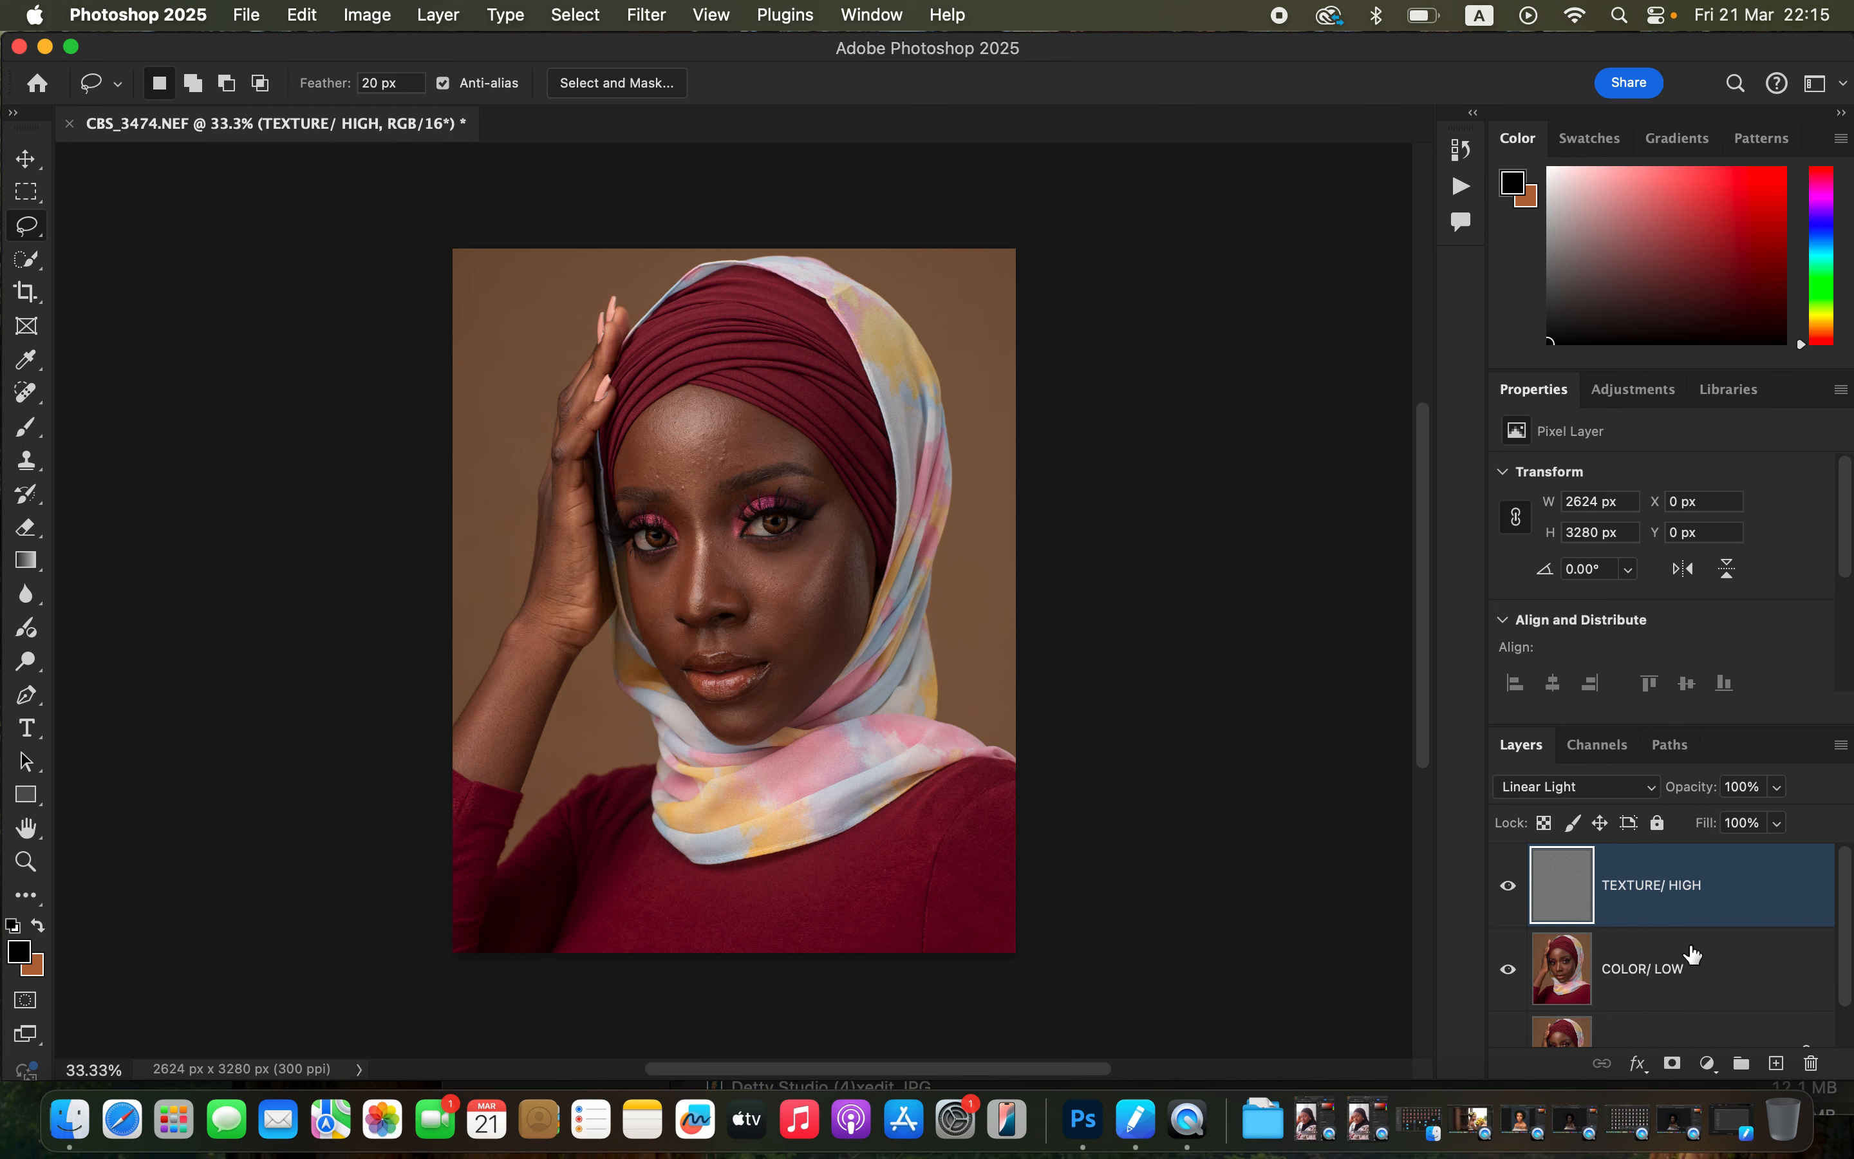
# Put the TEXTURE/ HIGH and COLOR/ LOW layers into a new group.
pyautogui.click(1706, 975)
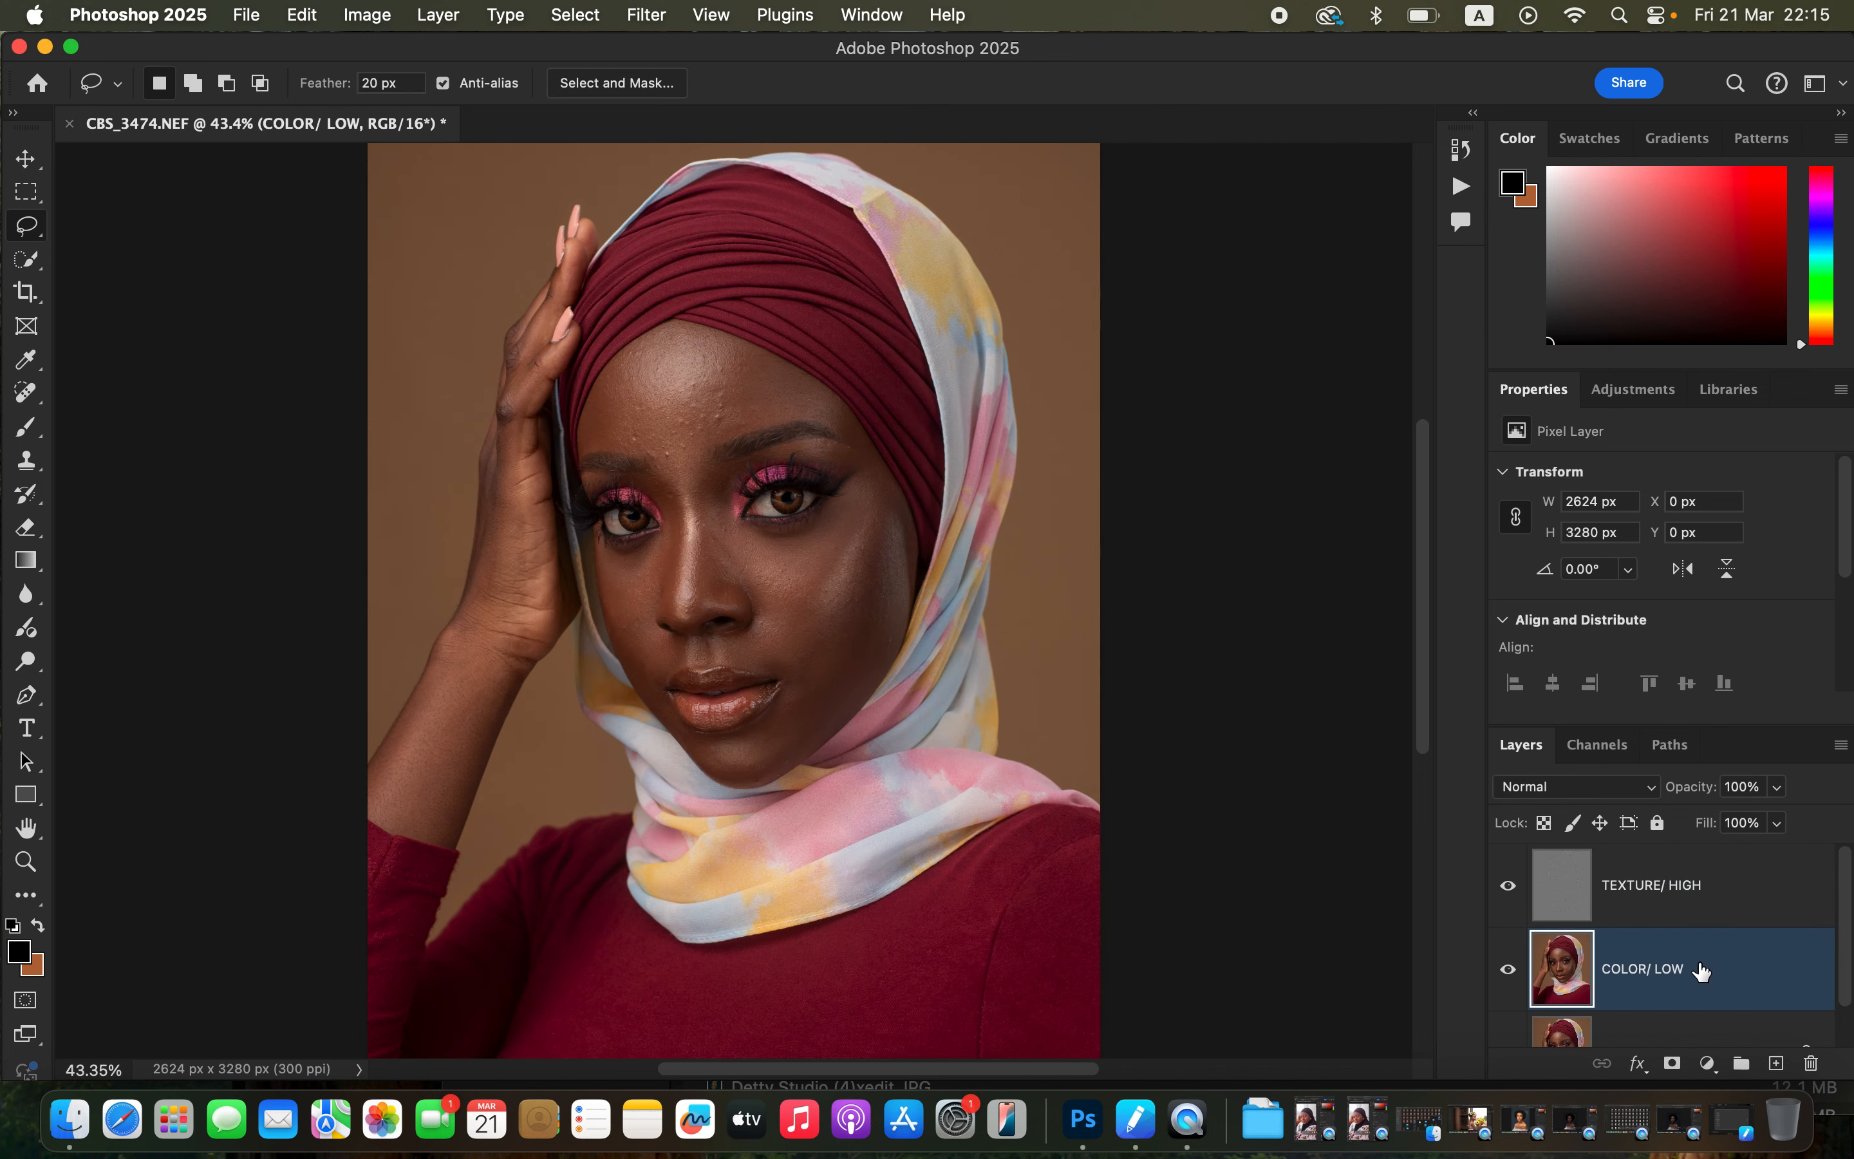
pyautogui.keyDown('shift'); pyautogui.click(1739, 902); pyautogui.keyUp('shift')
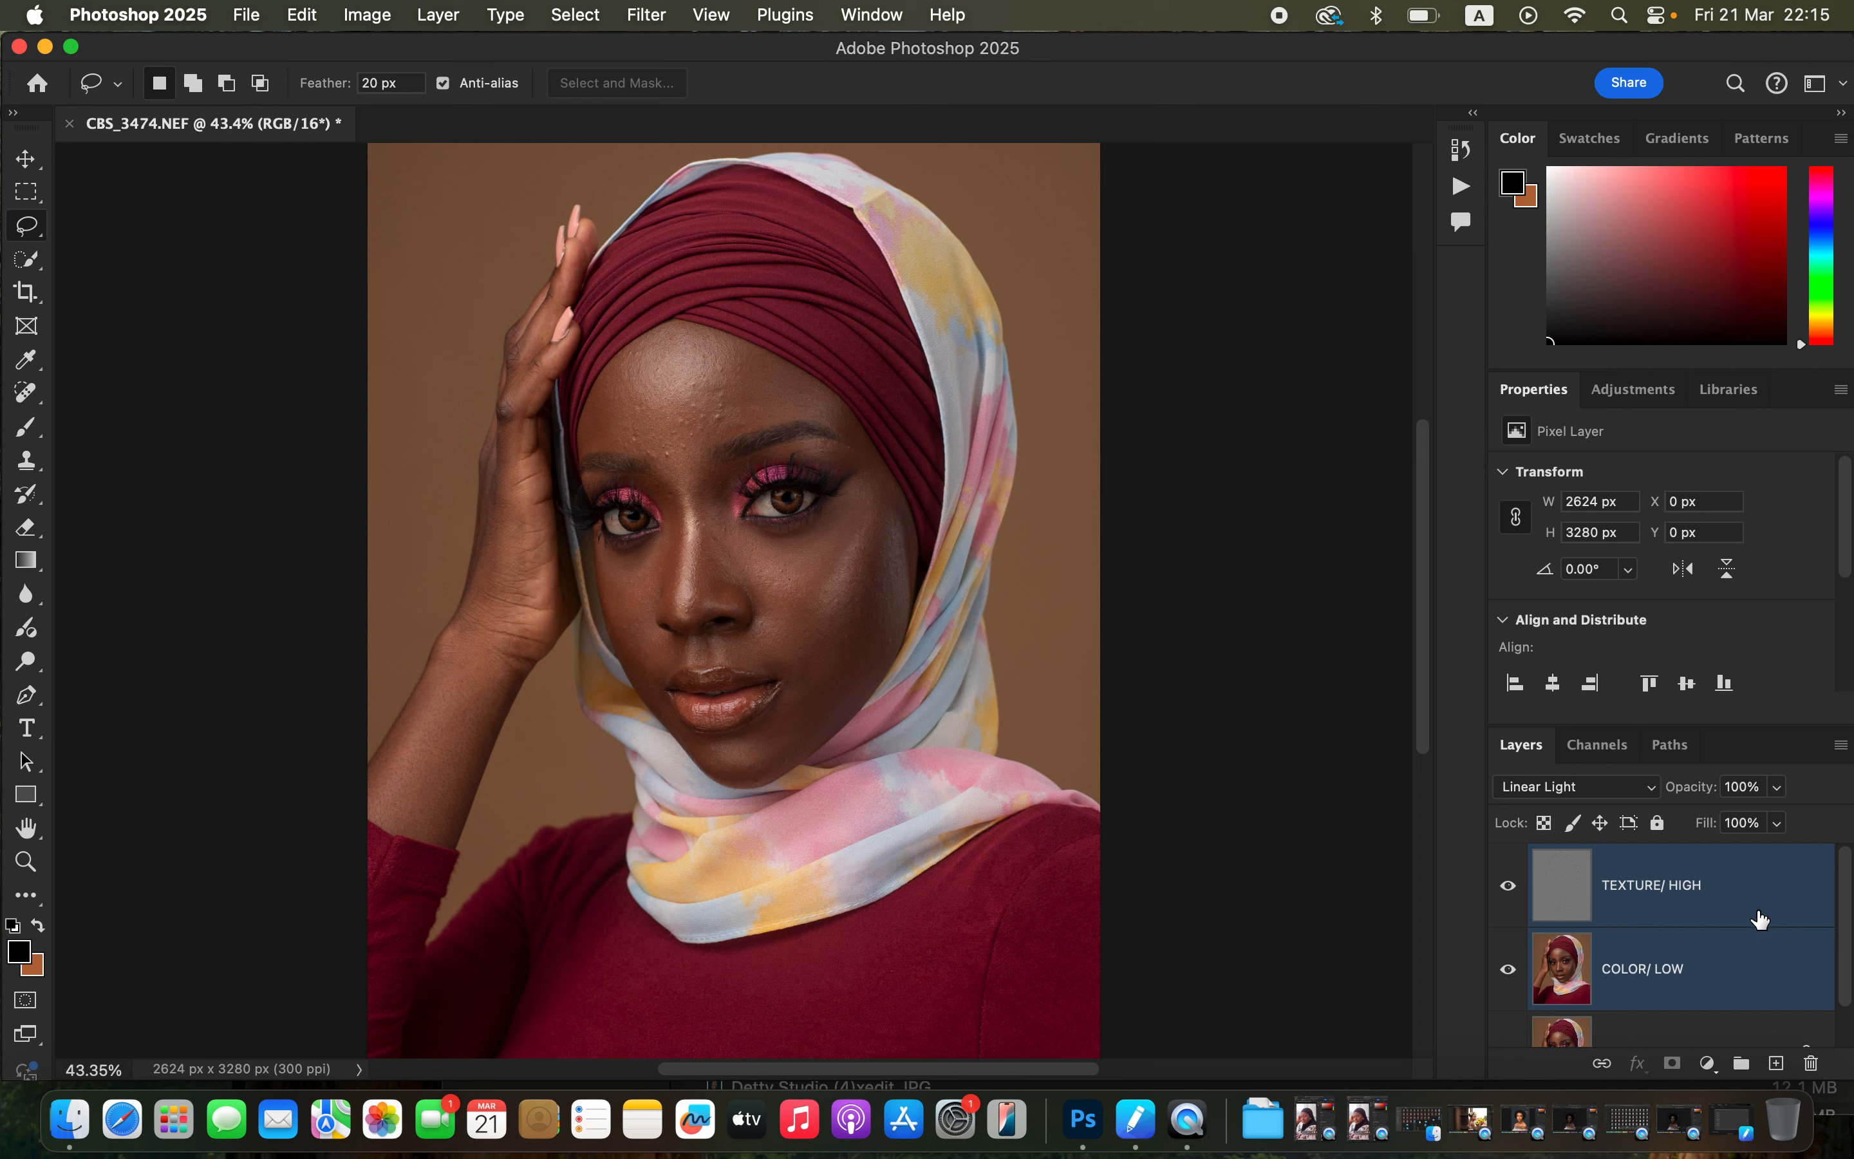
pyautogui.moveTo(1758, 908); pyautogui.dragTo(1745, 1067)
# Rename the group to FREQ SEP and expand it to show its layers.
pyautogui.doubleClick(1617, 858)
pyautogui.write('FREQ SEP')
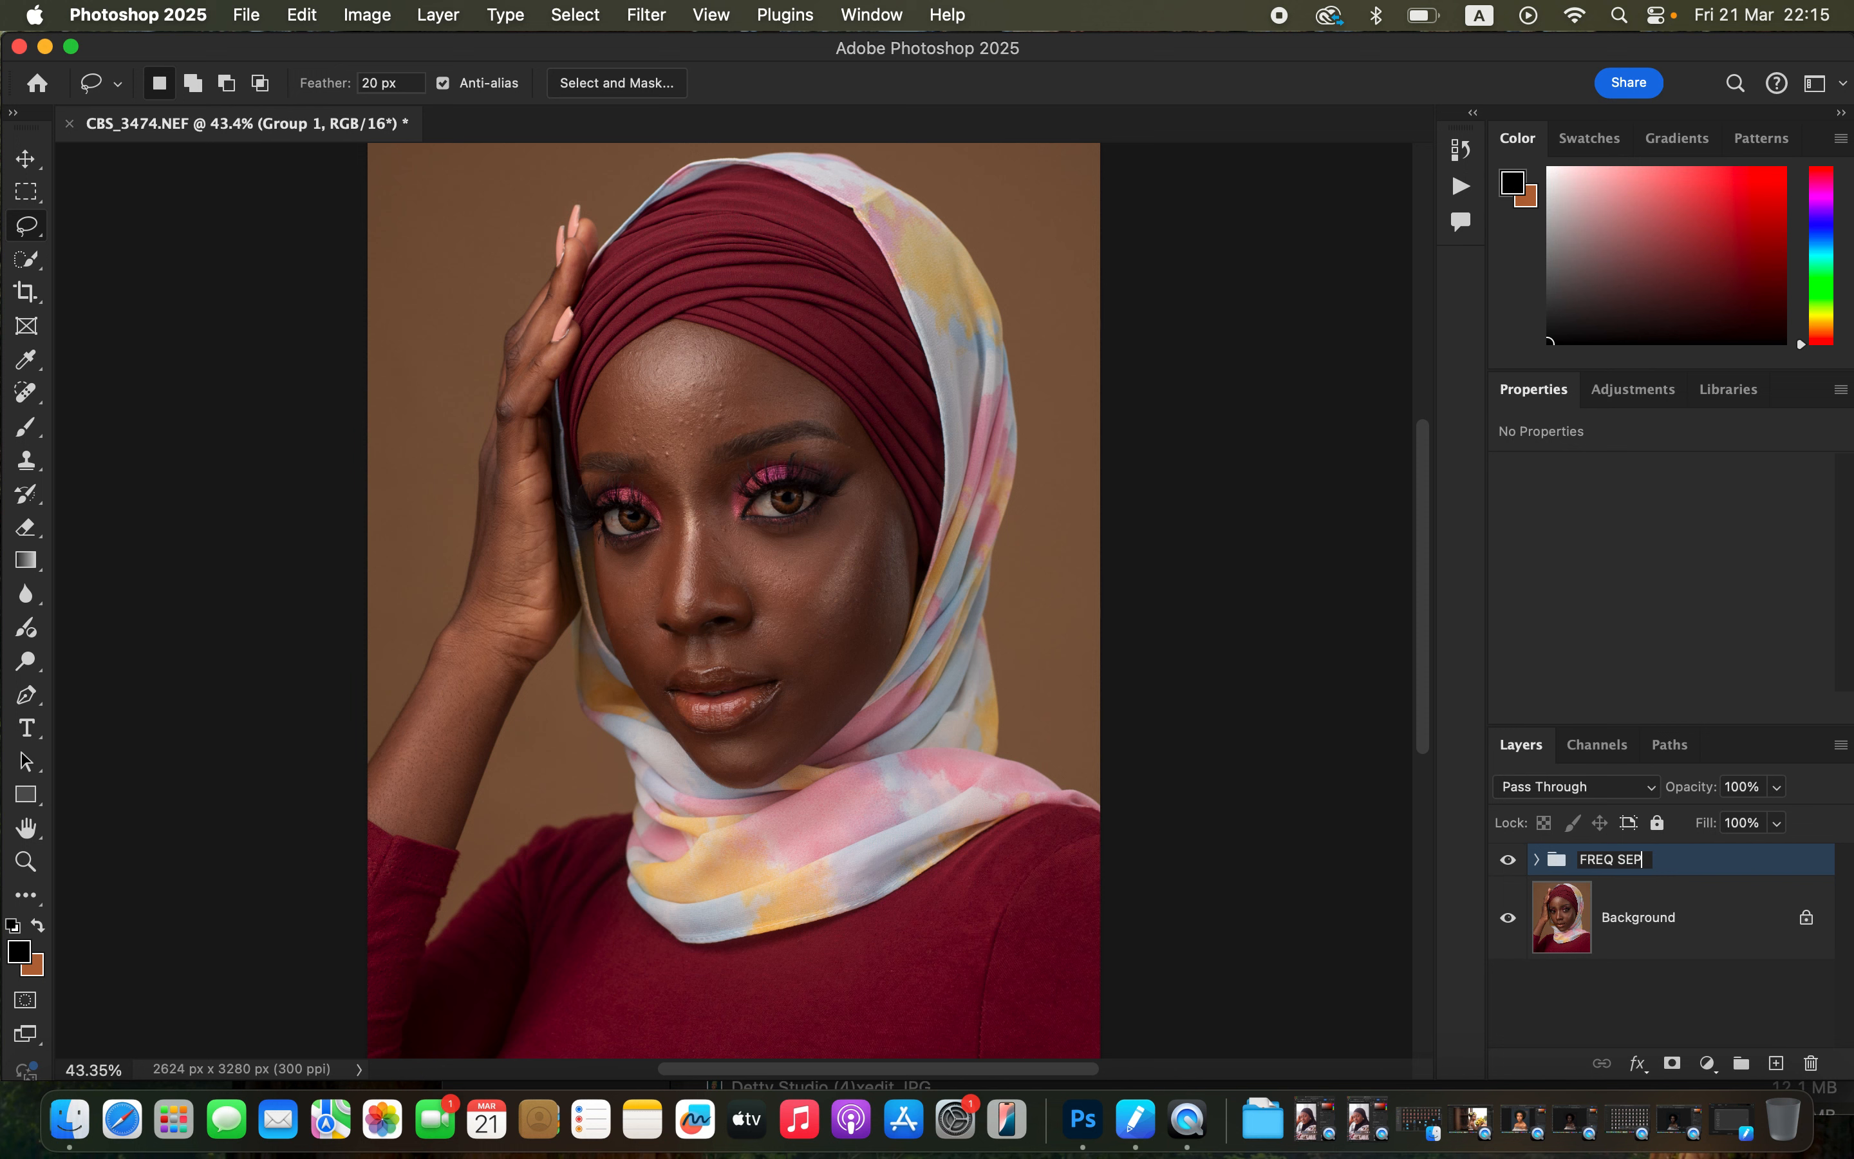
pyautogui.press('capslock')
pyautogui.press('Return')
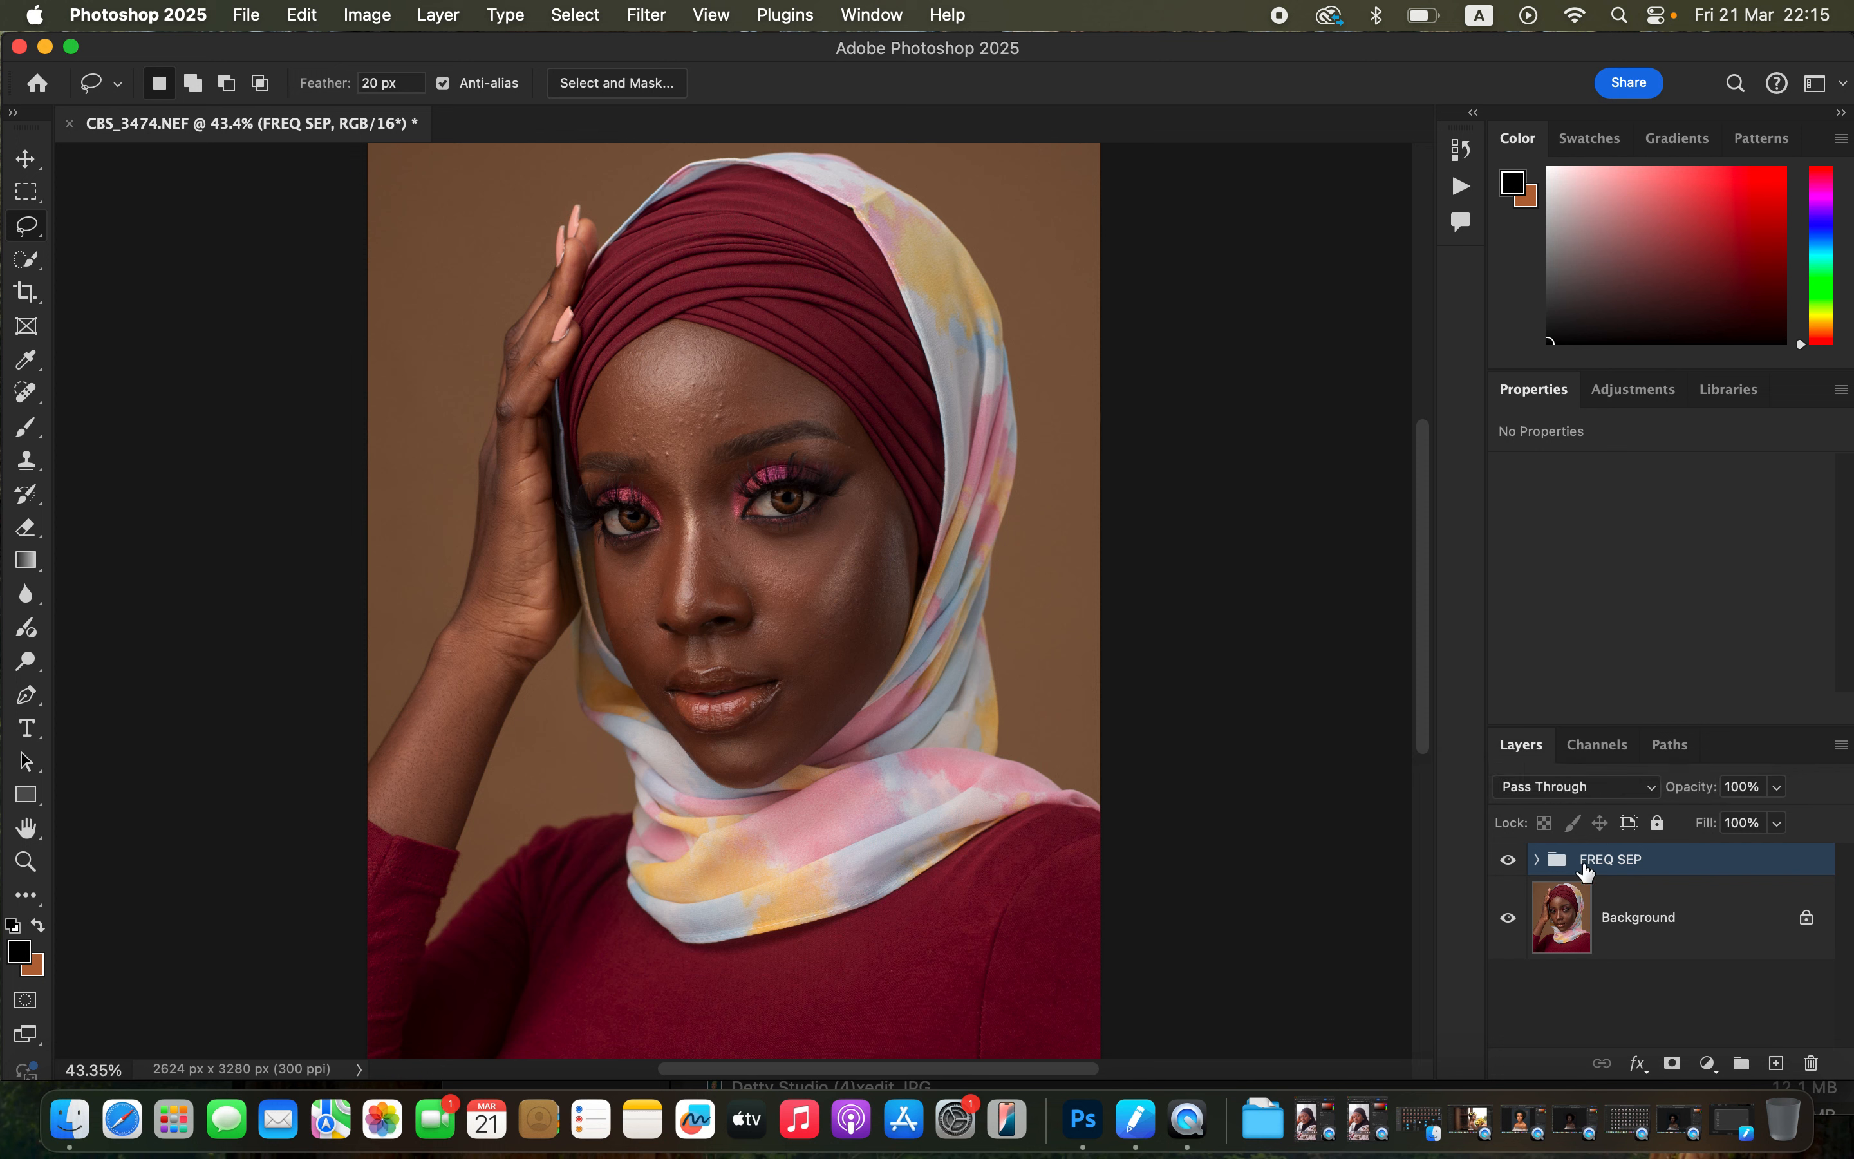
pyautogui.click(1537, 861)
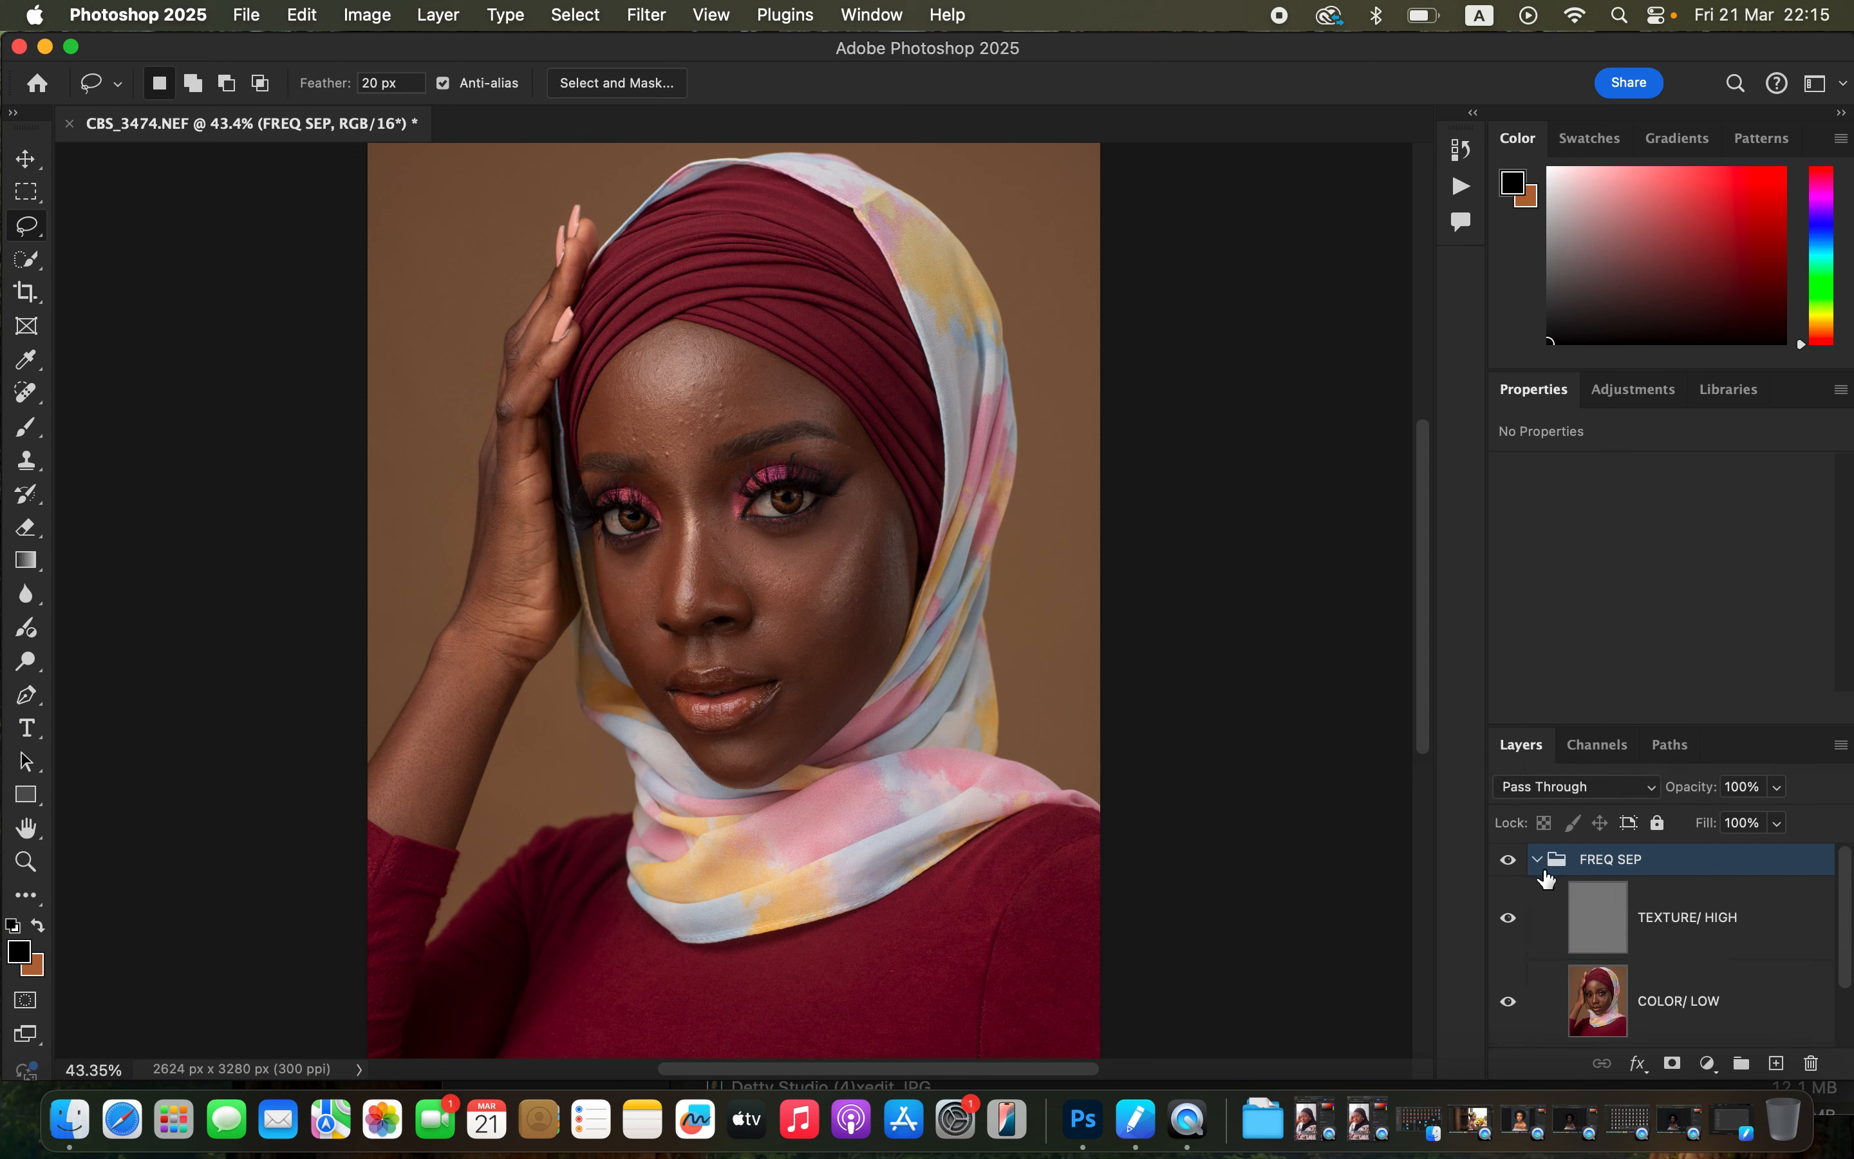
pyautogui.moveTo(1849, 941); pyautogui.dragTo(1851, 970)
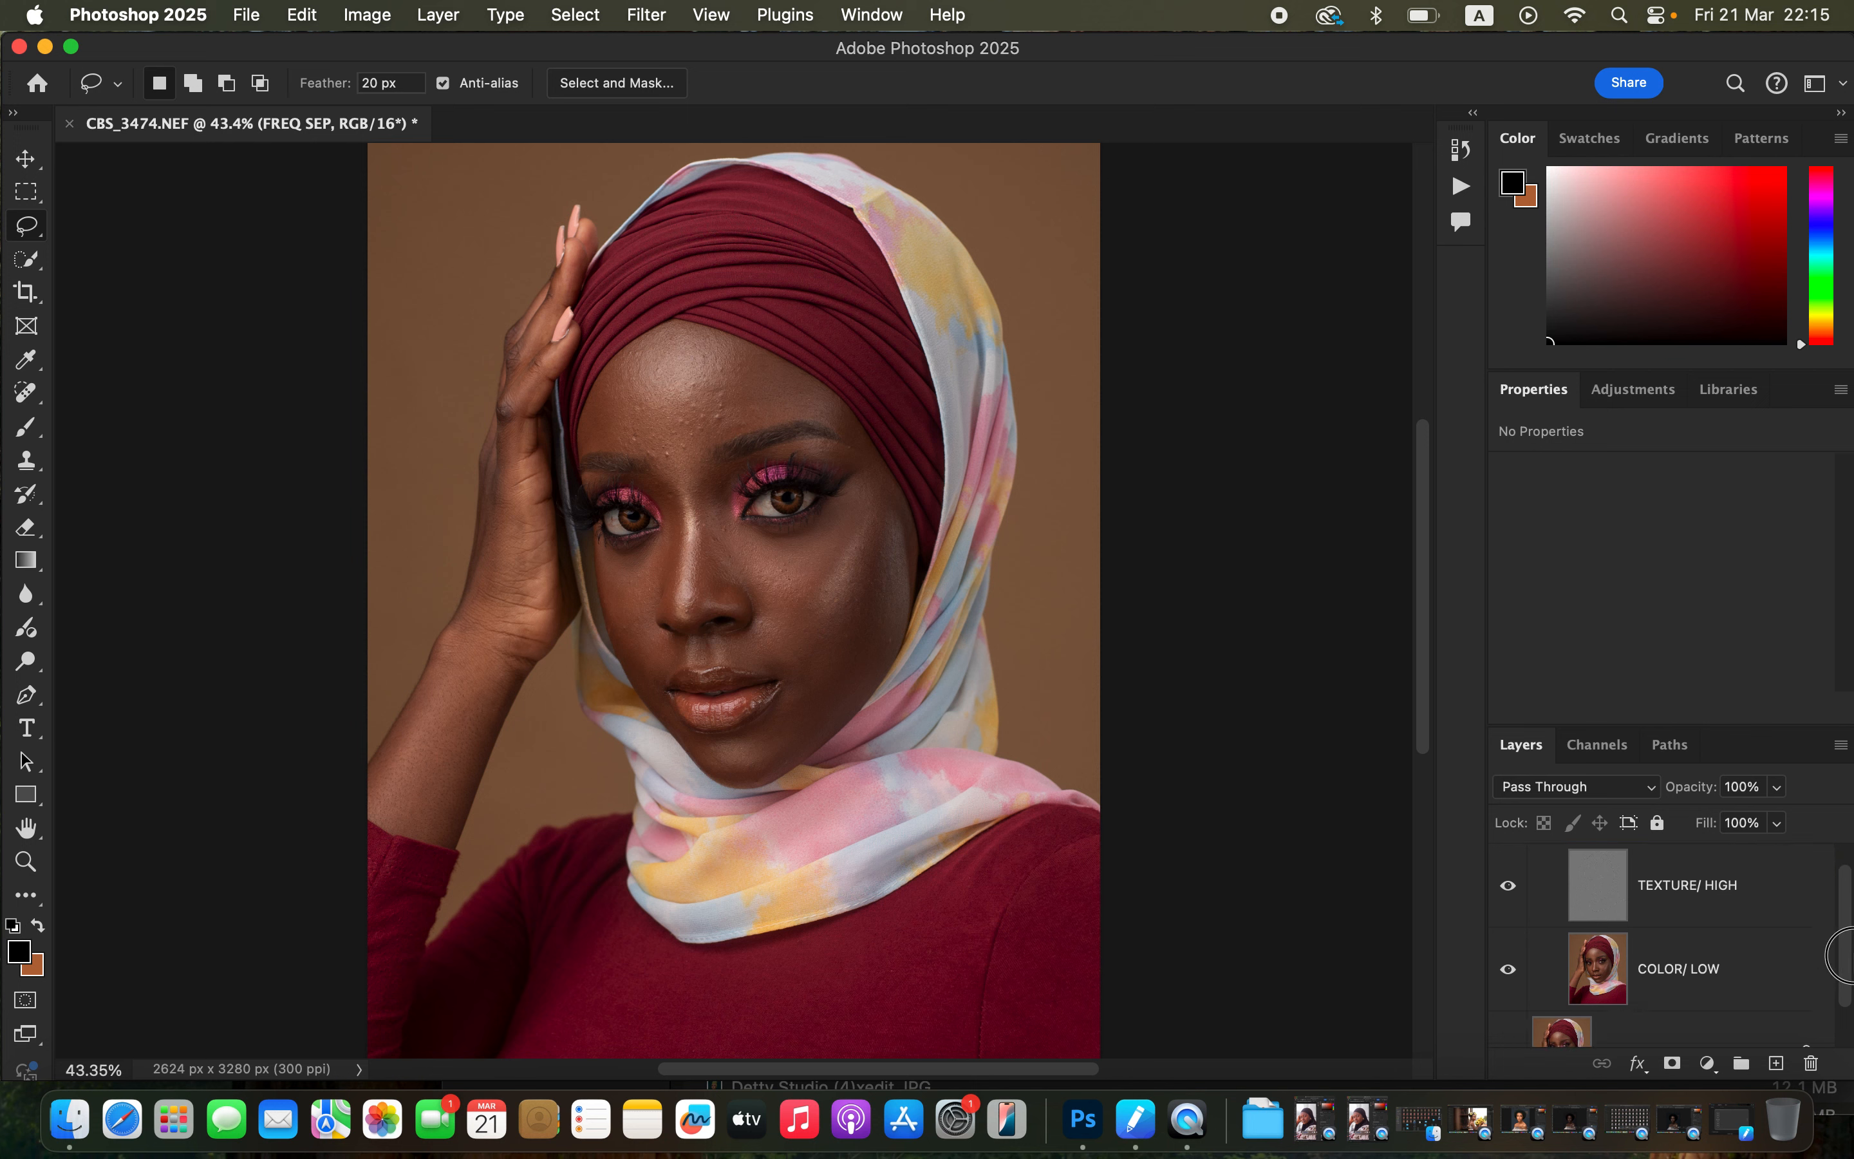
# Toggle the COLOR/ LOW and TEXTURE/ HIGH layers' visibility to compare what each frequency layer holds.
pyautogui.moveTo(1851, 970); pyautogui.dragTo(1851, 996)
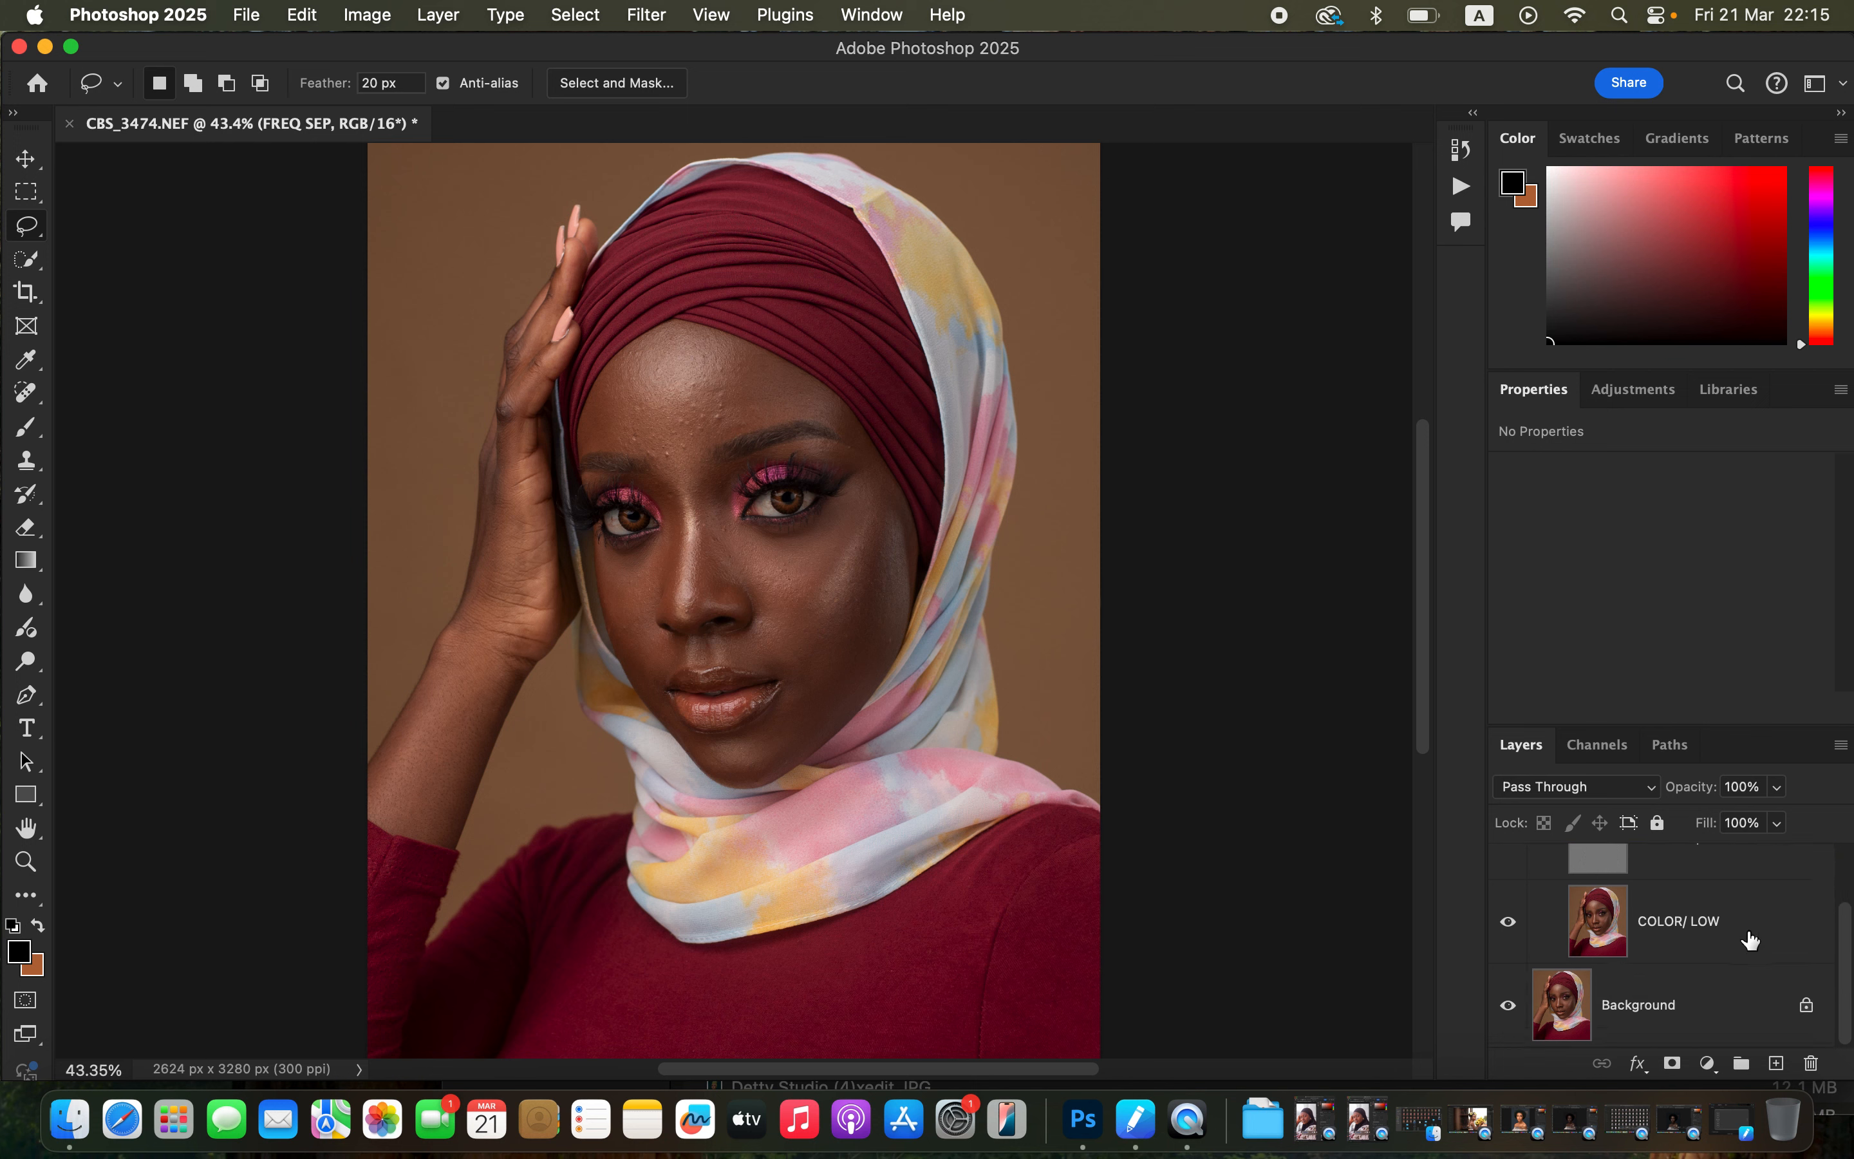
pyautogui.click(1507, 1013)
pyautogui.moveTo(1843, 996); pyautogui.dragTo(1847, 970)
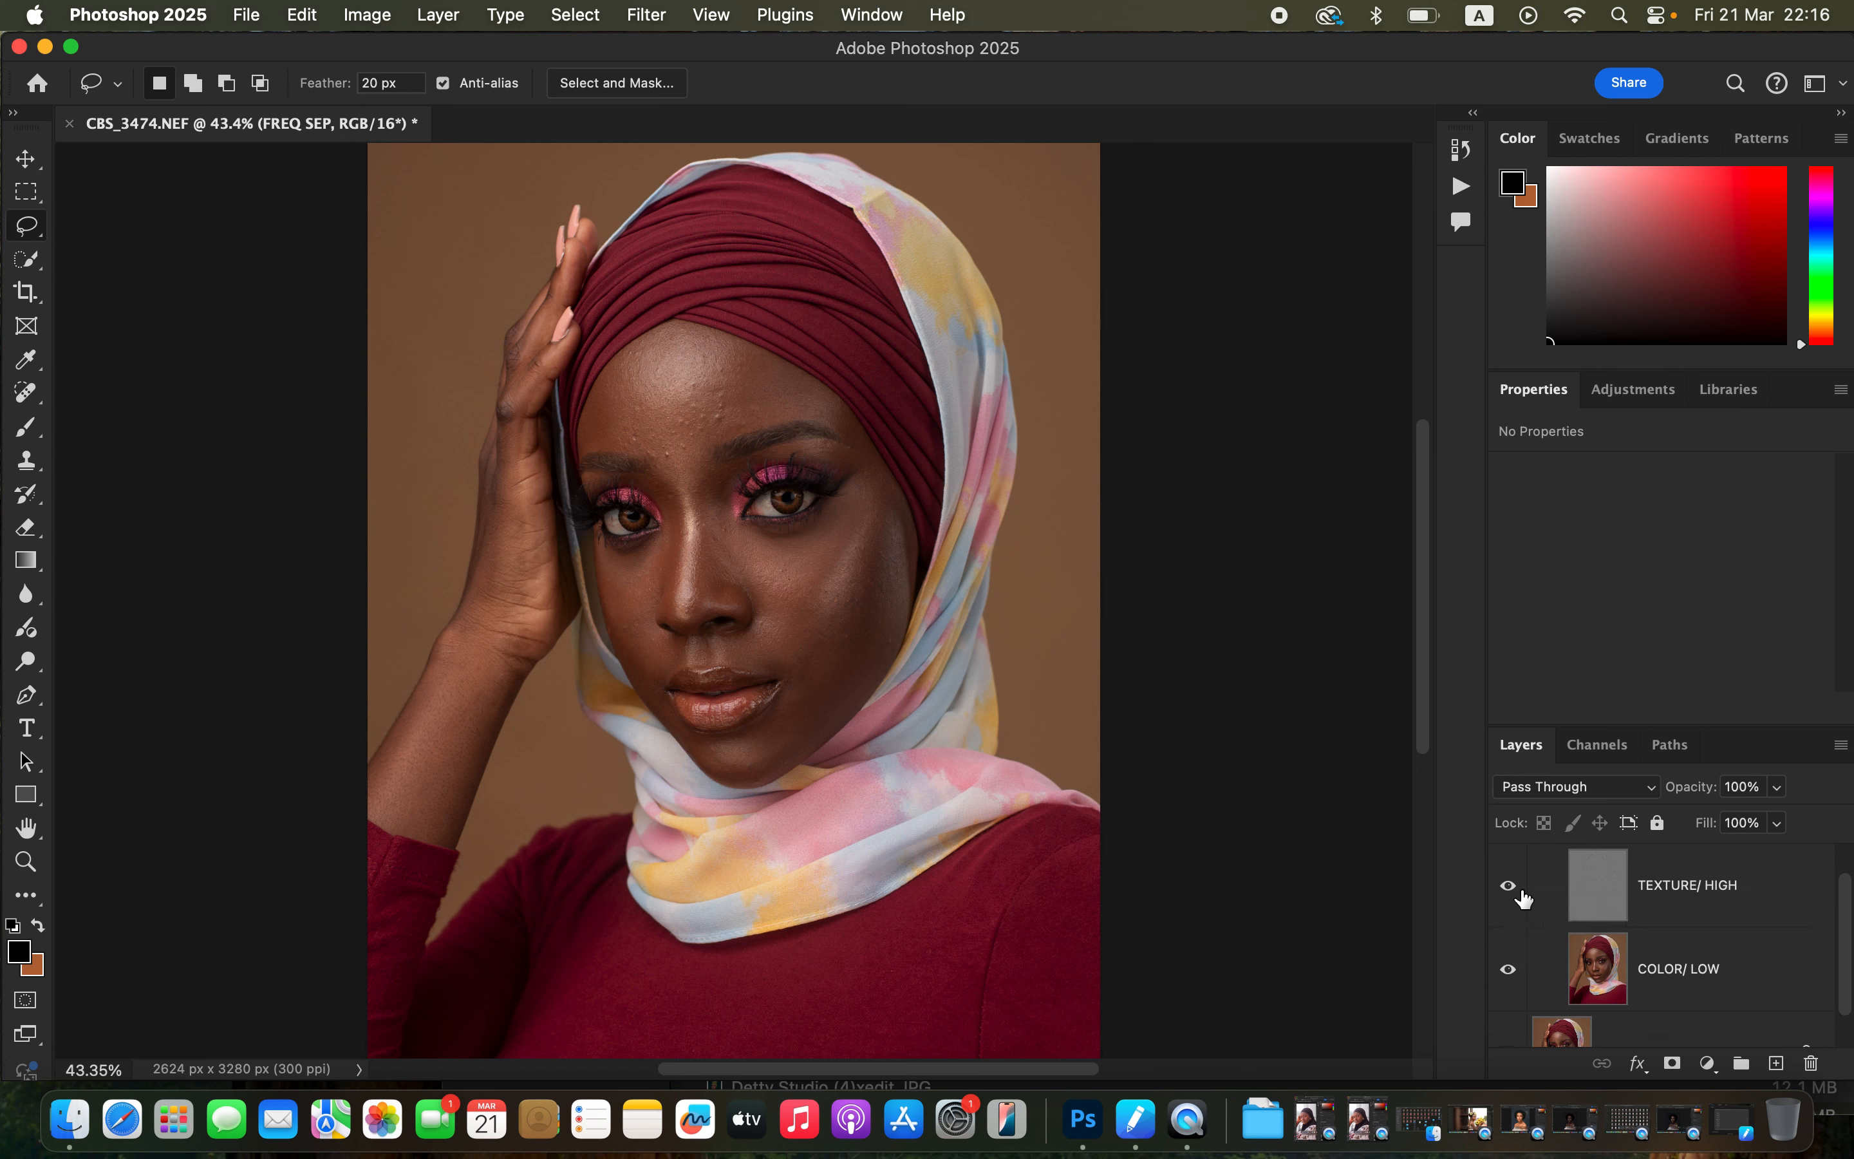
pyautogui.click(1509, 975)
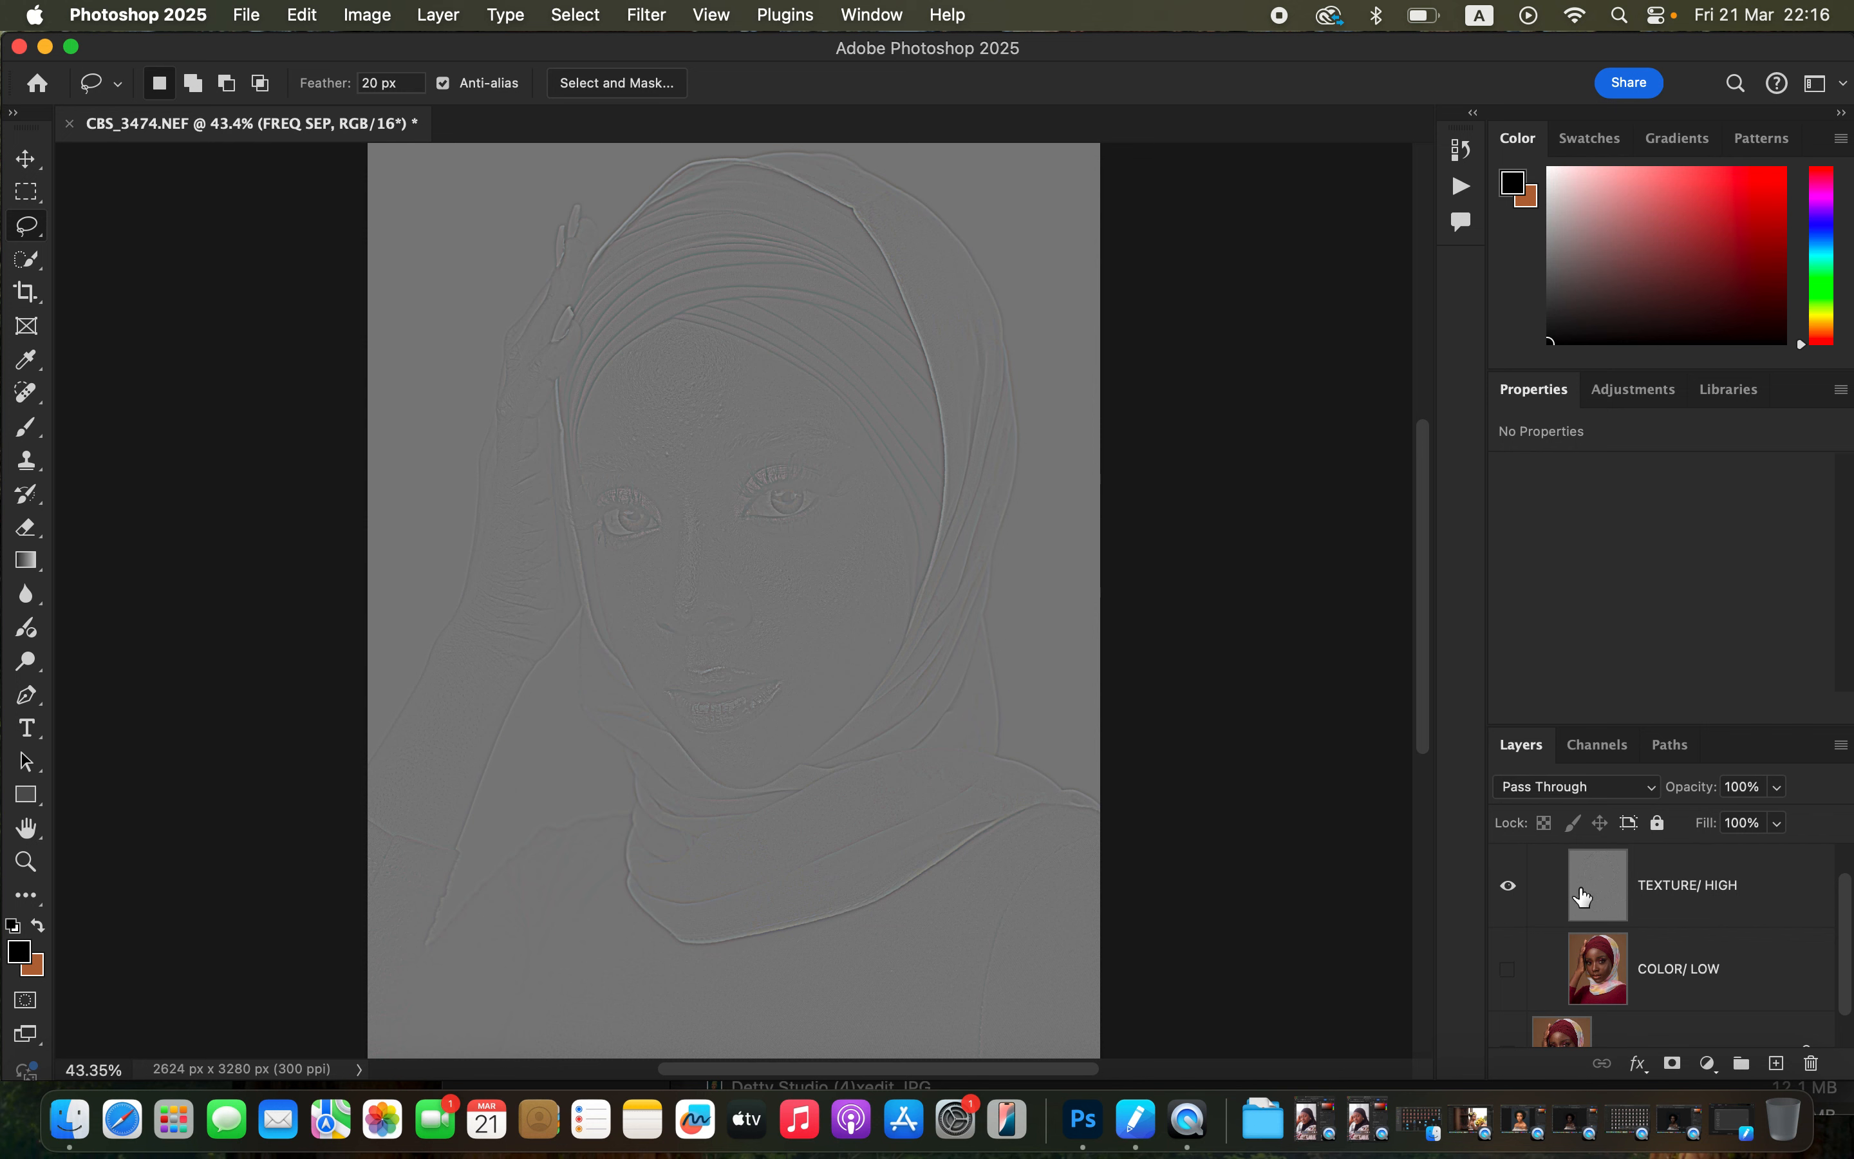
pyautogui.click(1509, 974)
pyautogui.click(1508, 889)
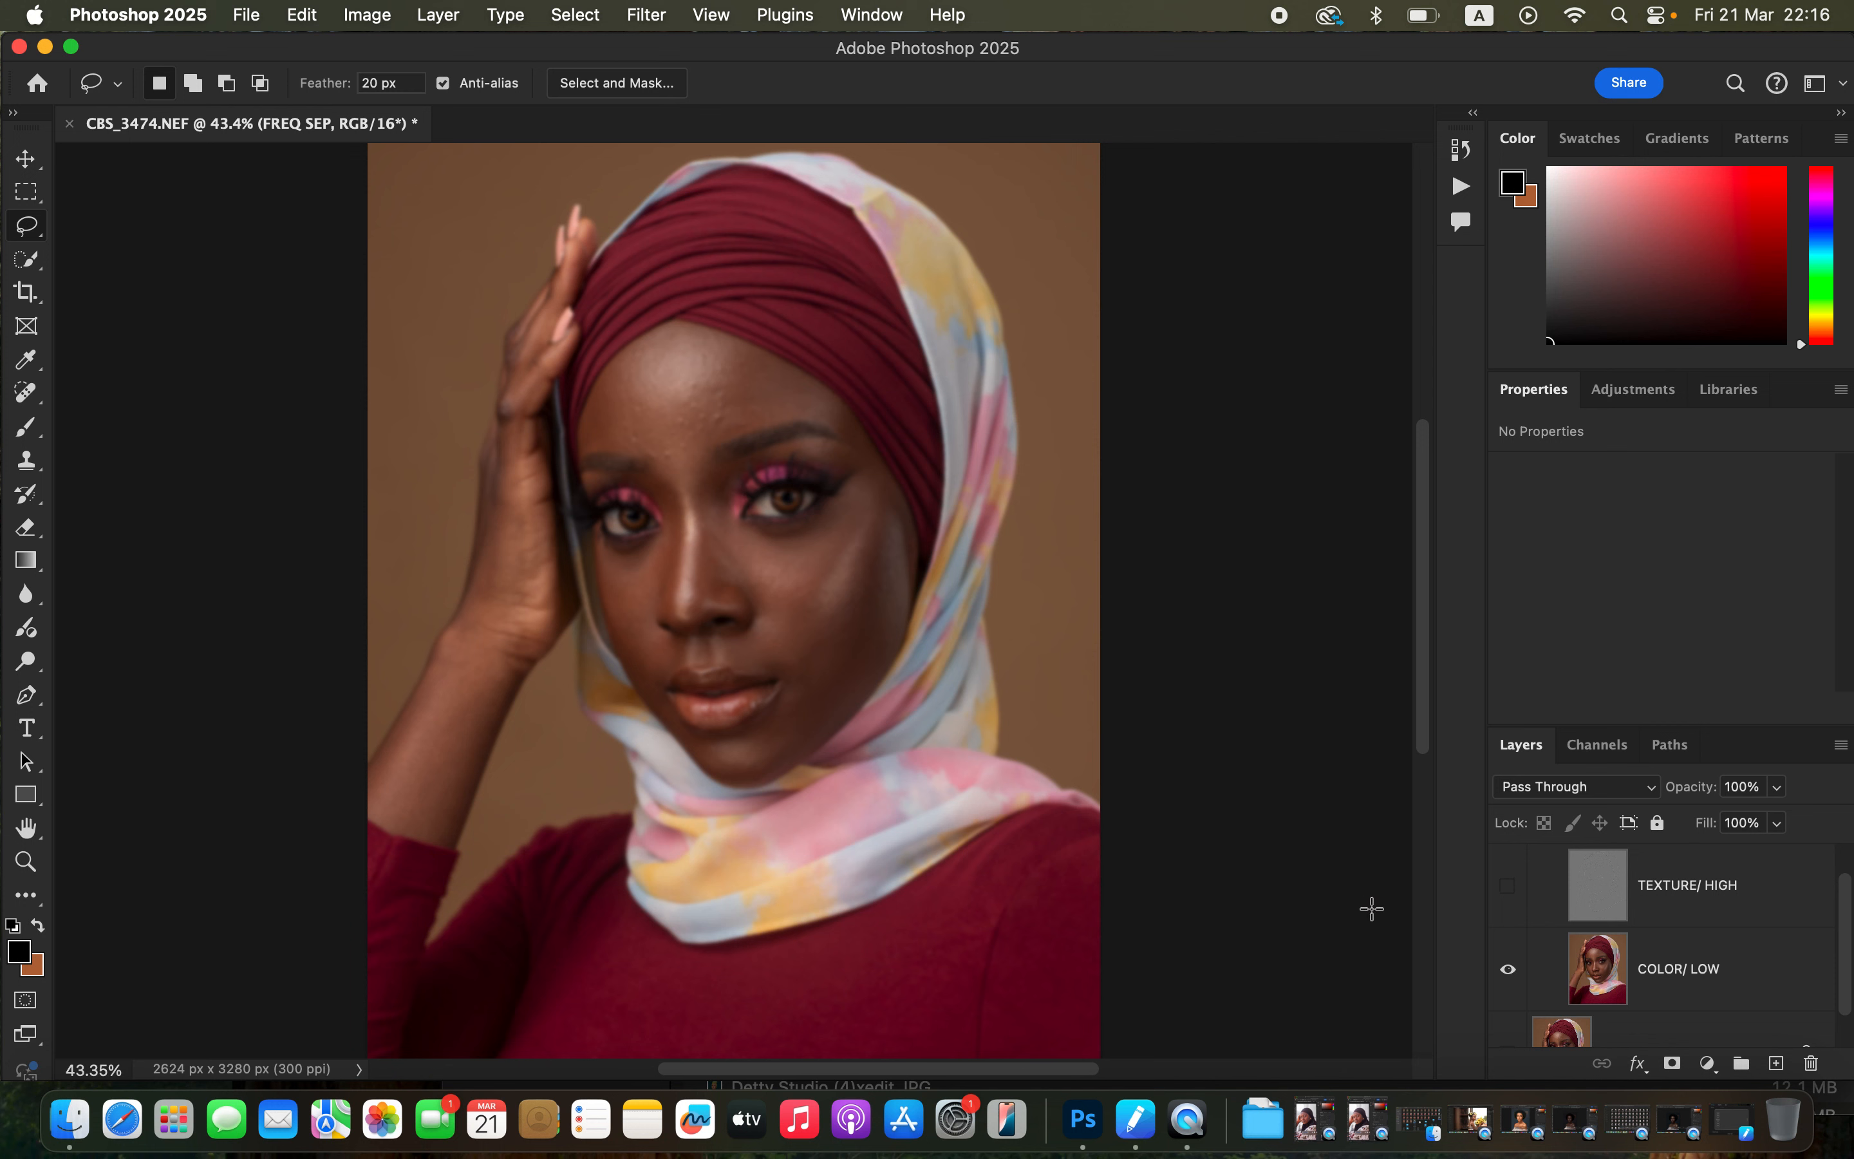
pyautogui.click(1507, 888)
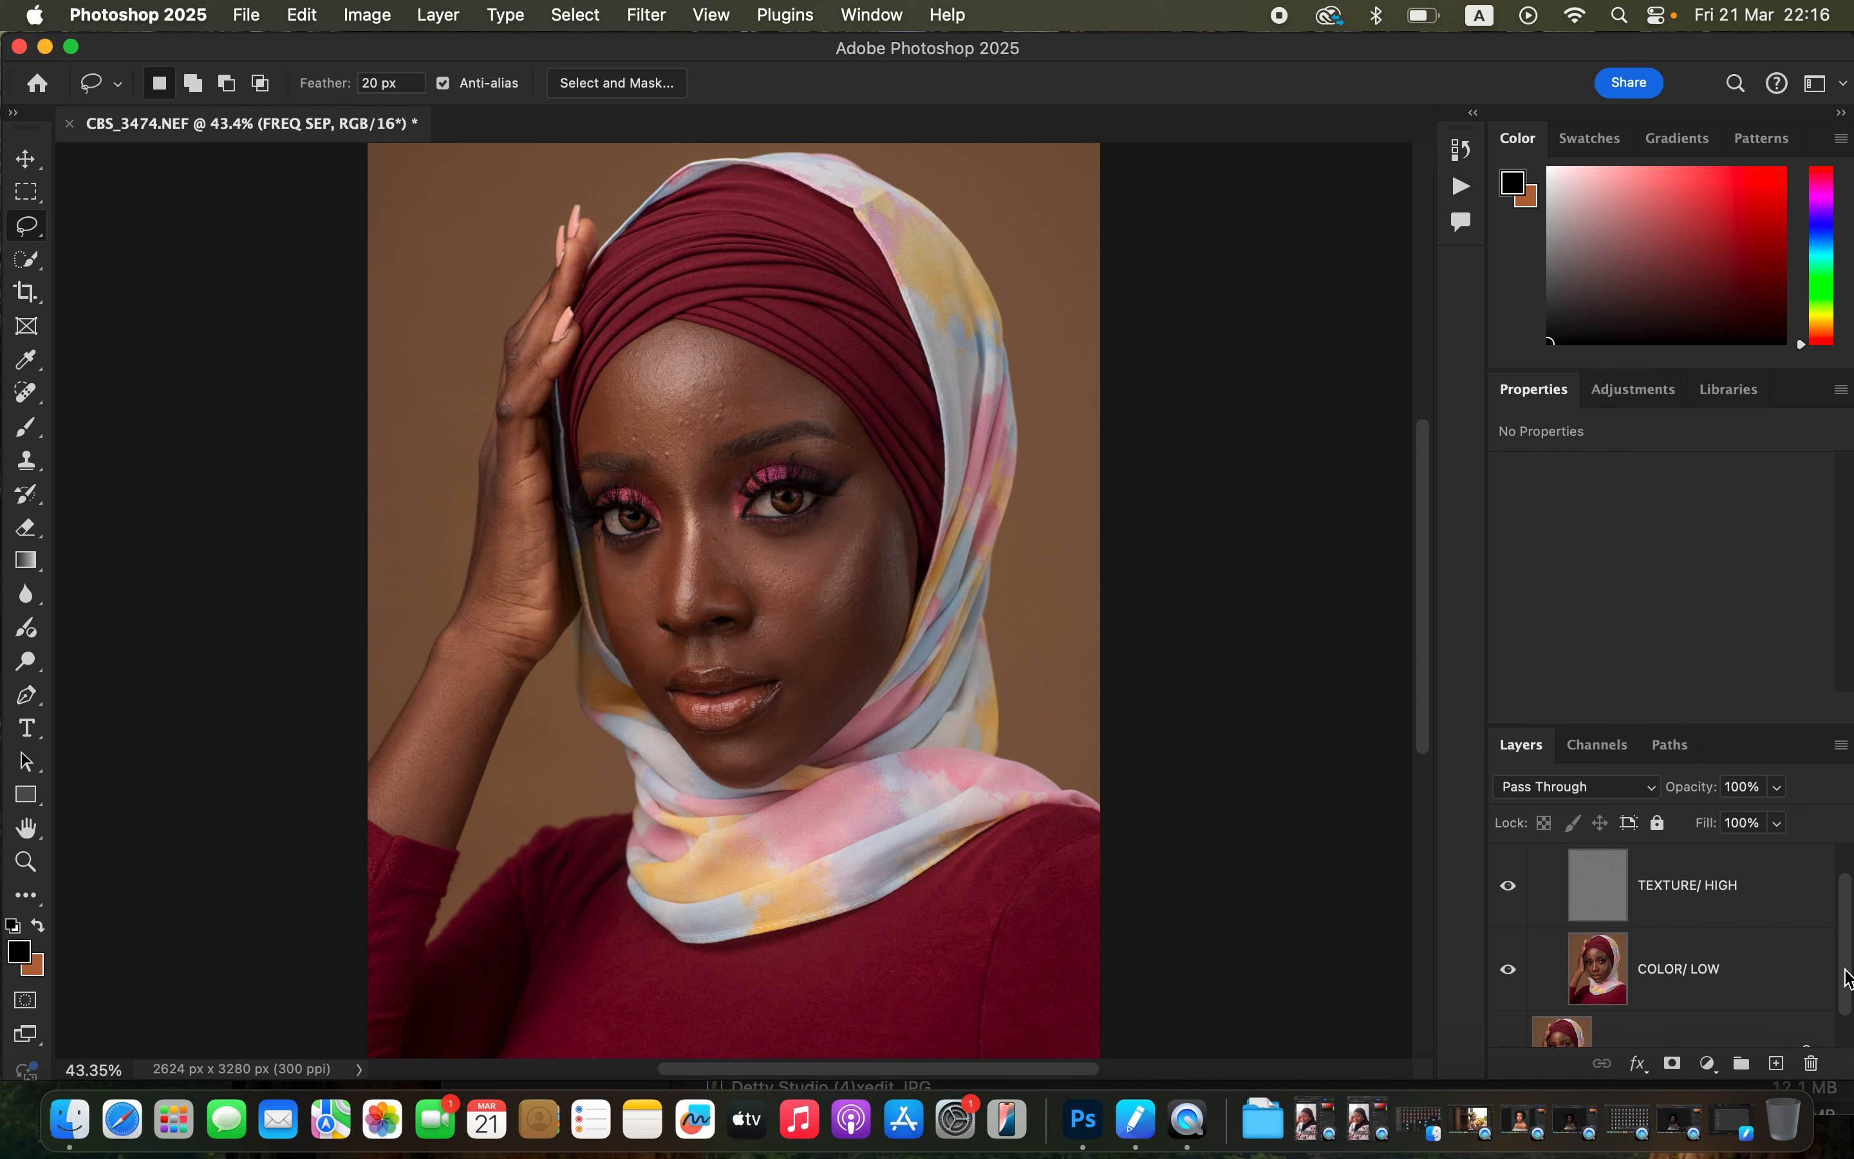
# Select the COLOR/ LOW layer and hide the TEXTURE/ HIGH layer.
pyautogui.moveTo(1847, 979); pyautogui.dragTo(1833, 1023)
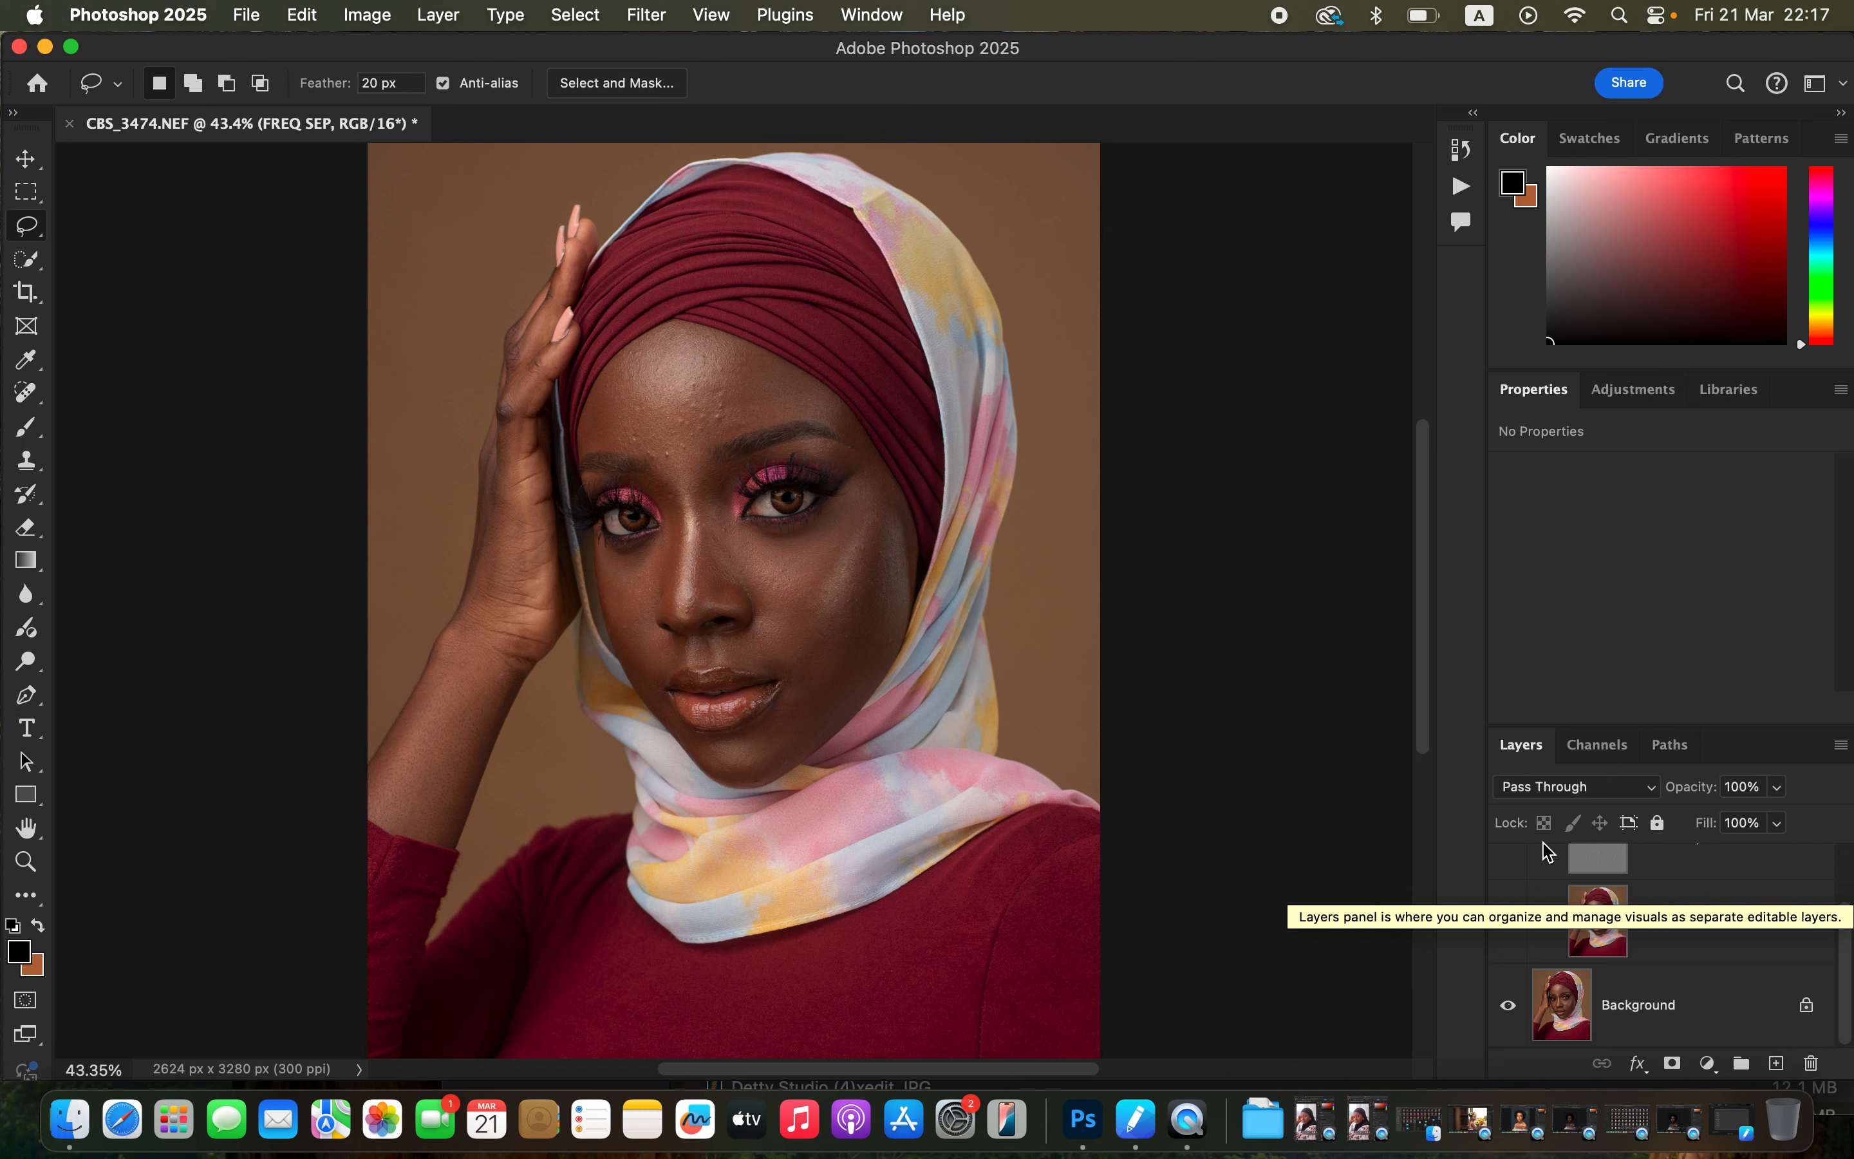
pyautogui.click(1704, 934)
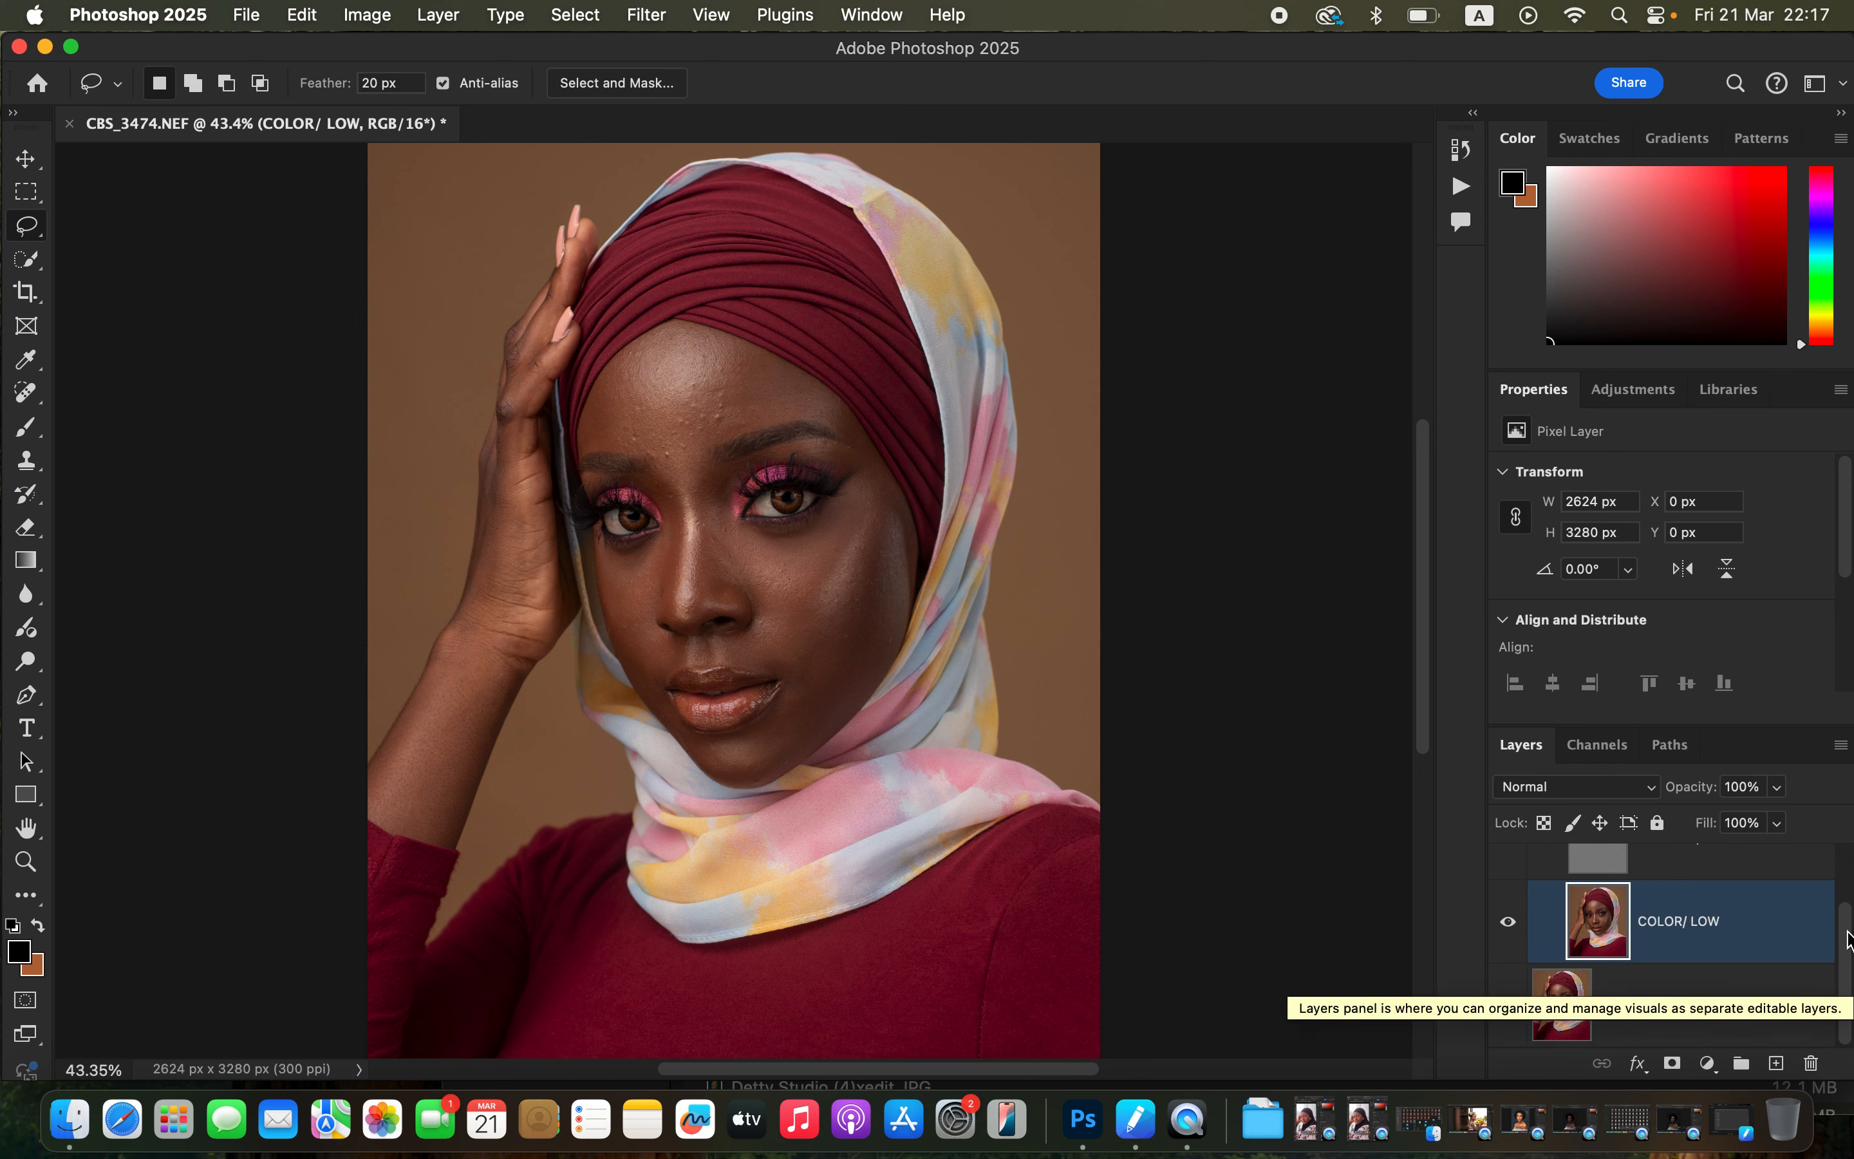
pyautogui.scroll(1, 1532, 935)
pyautogui.click(1507, 862)
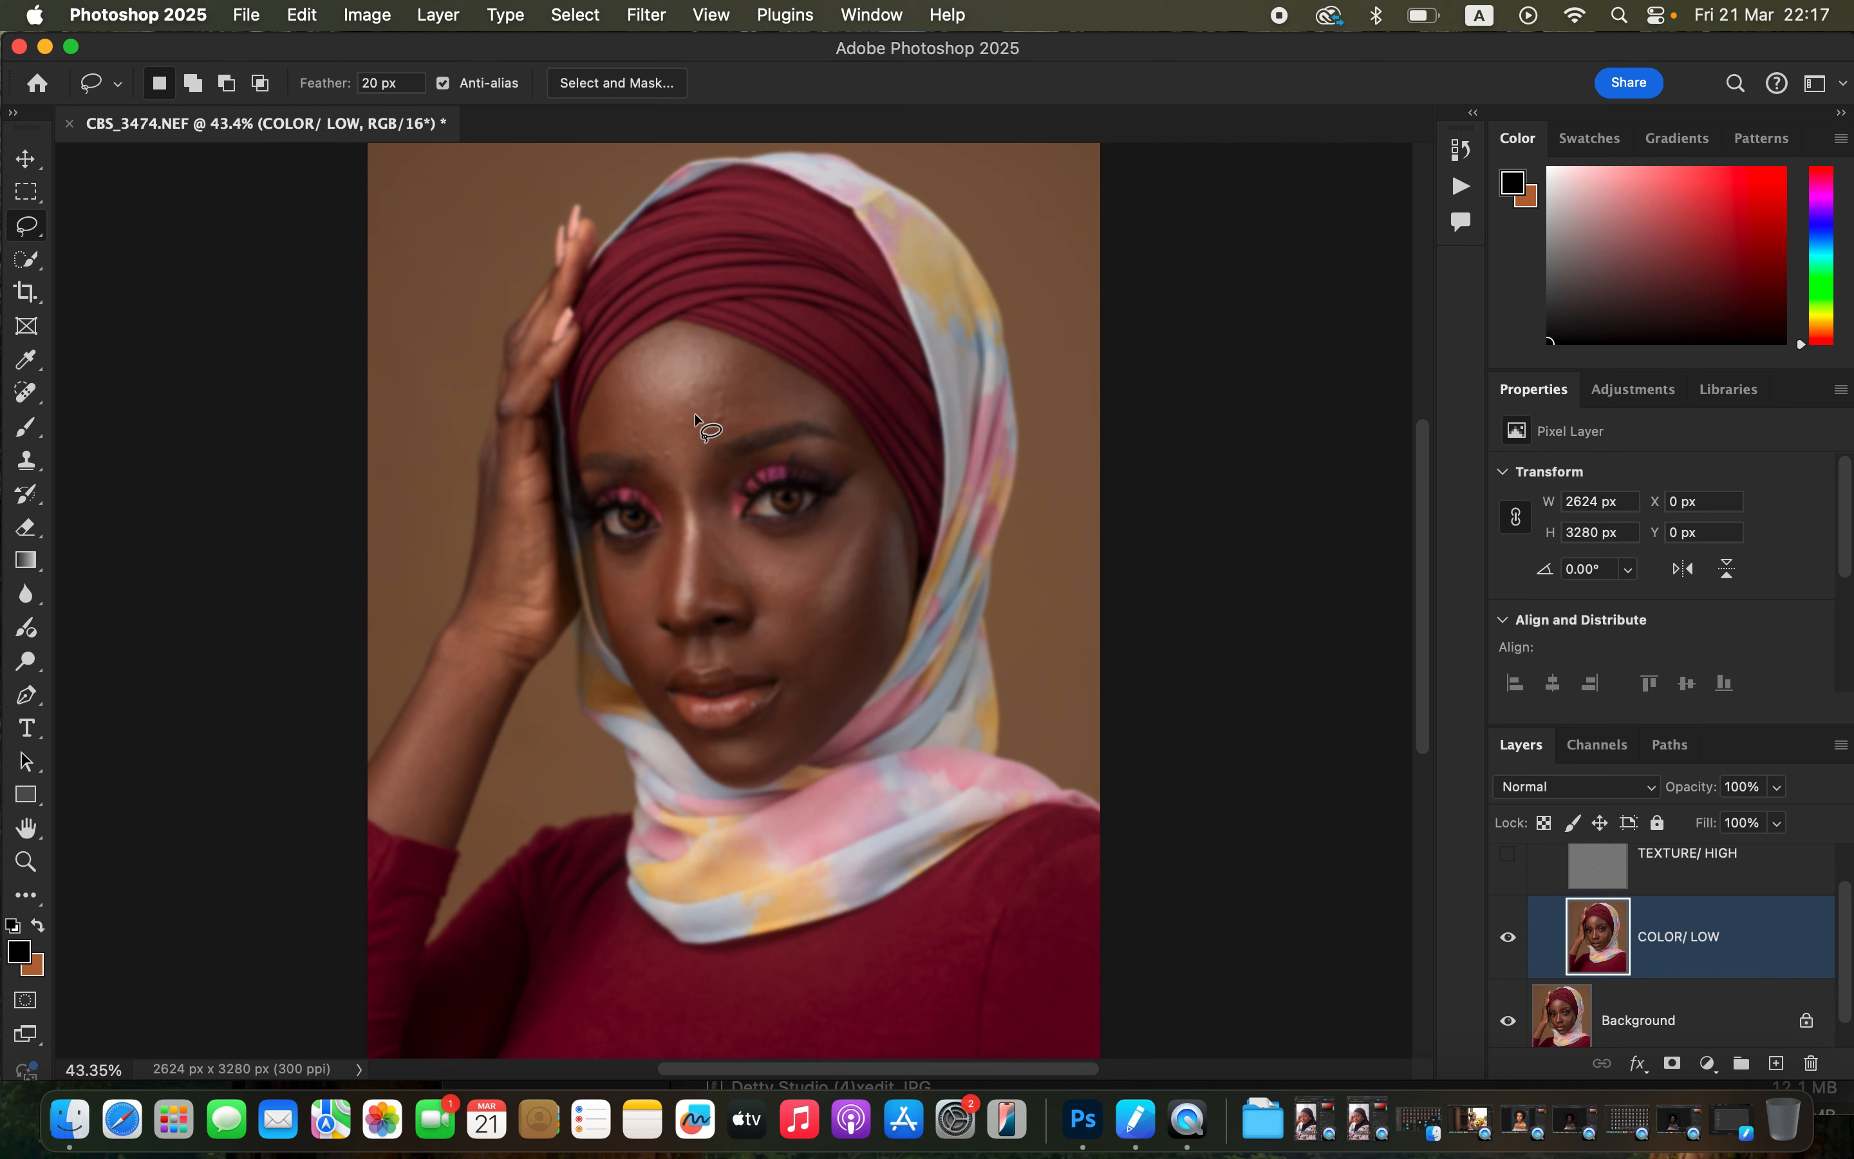
# Choose the Mixer Brush with a Soft Round tip, set it to clean the brush after each stroke, and enable Sample All Layers.
pyautogui.click(25, 427)
pyautogui.click(144, 498)
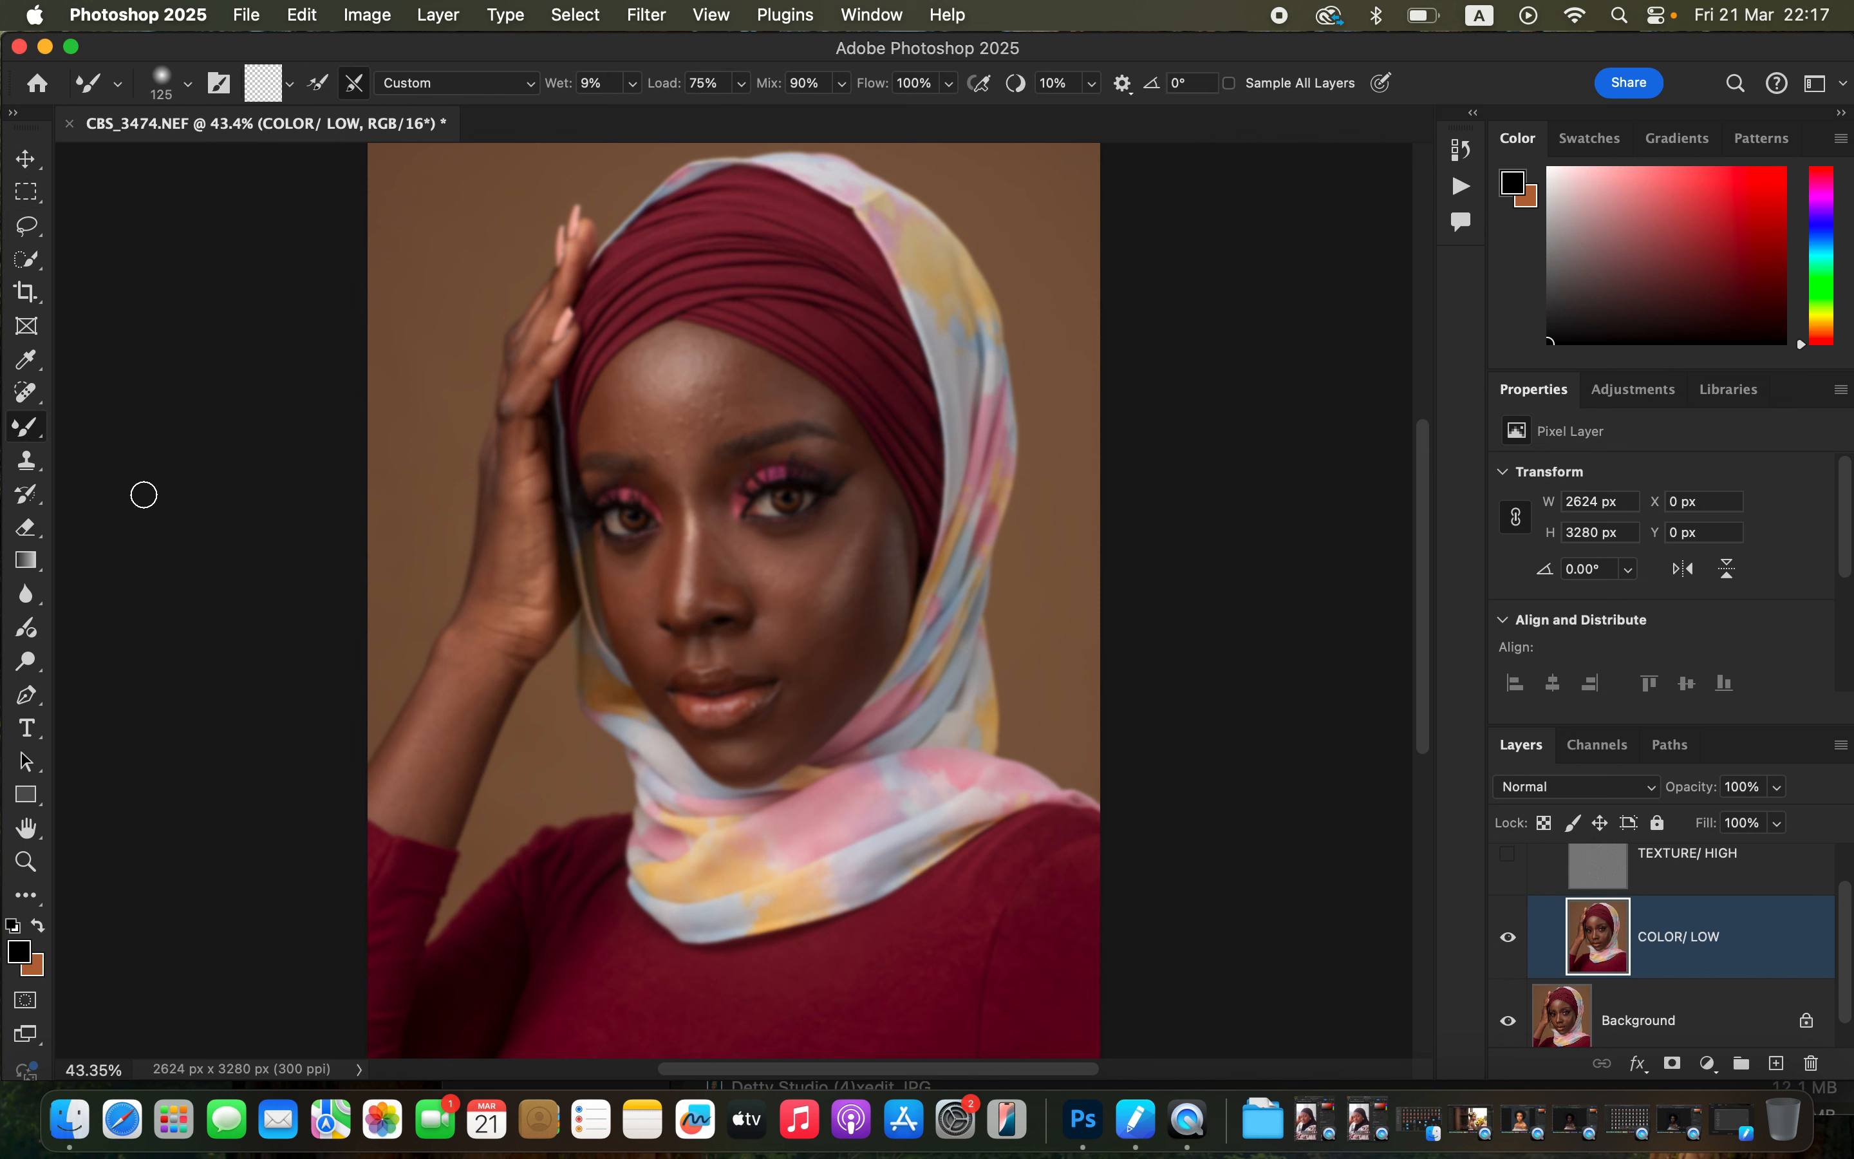
pyautogui.click(26, 427)
pyautogui.click(112, 502)
pyautogui.click(24, 900)
pyautogui.click(188, 85)
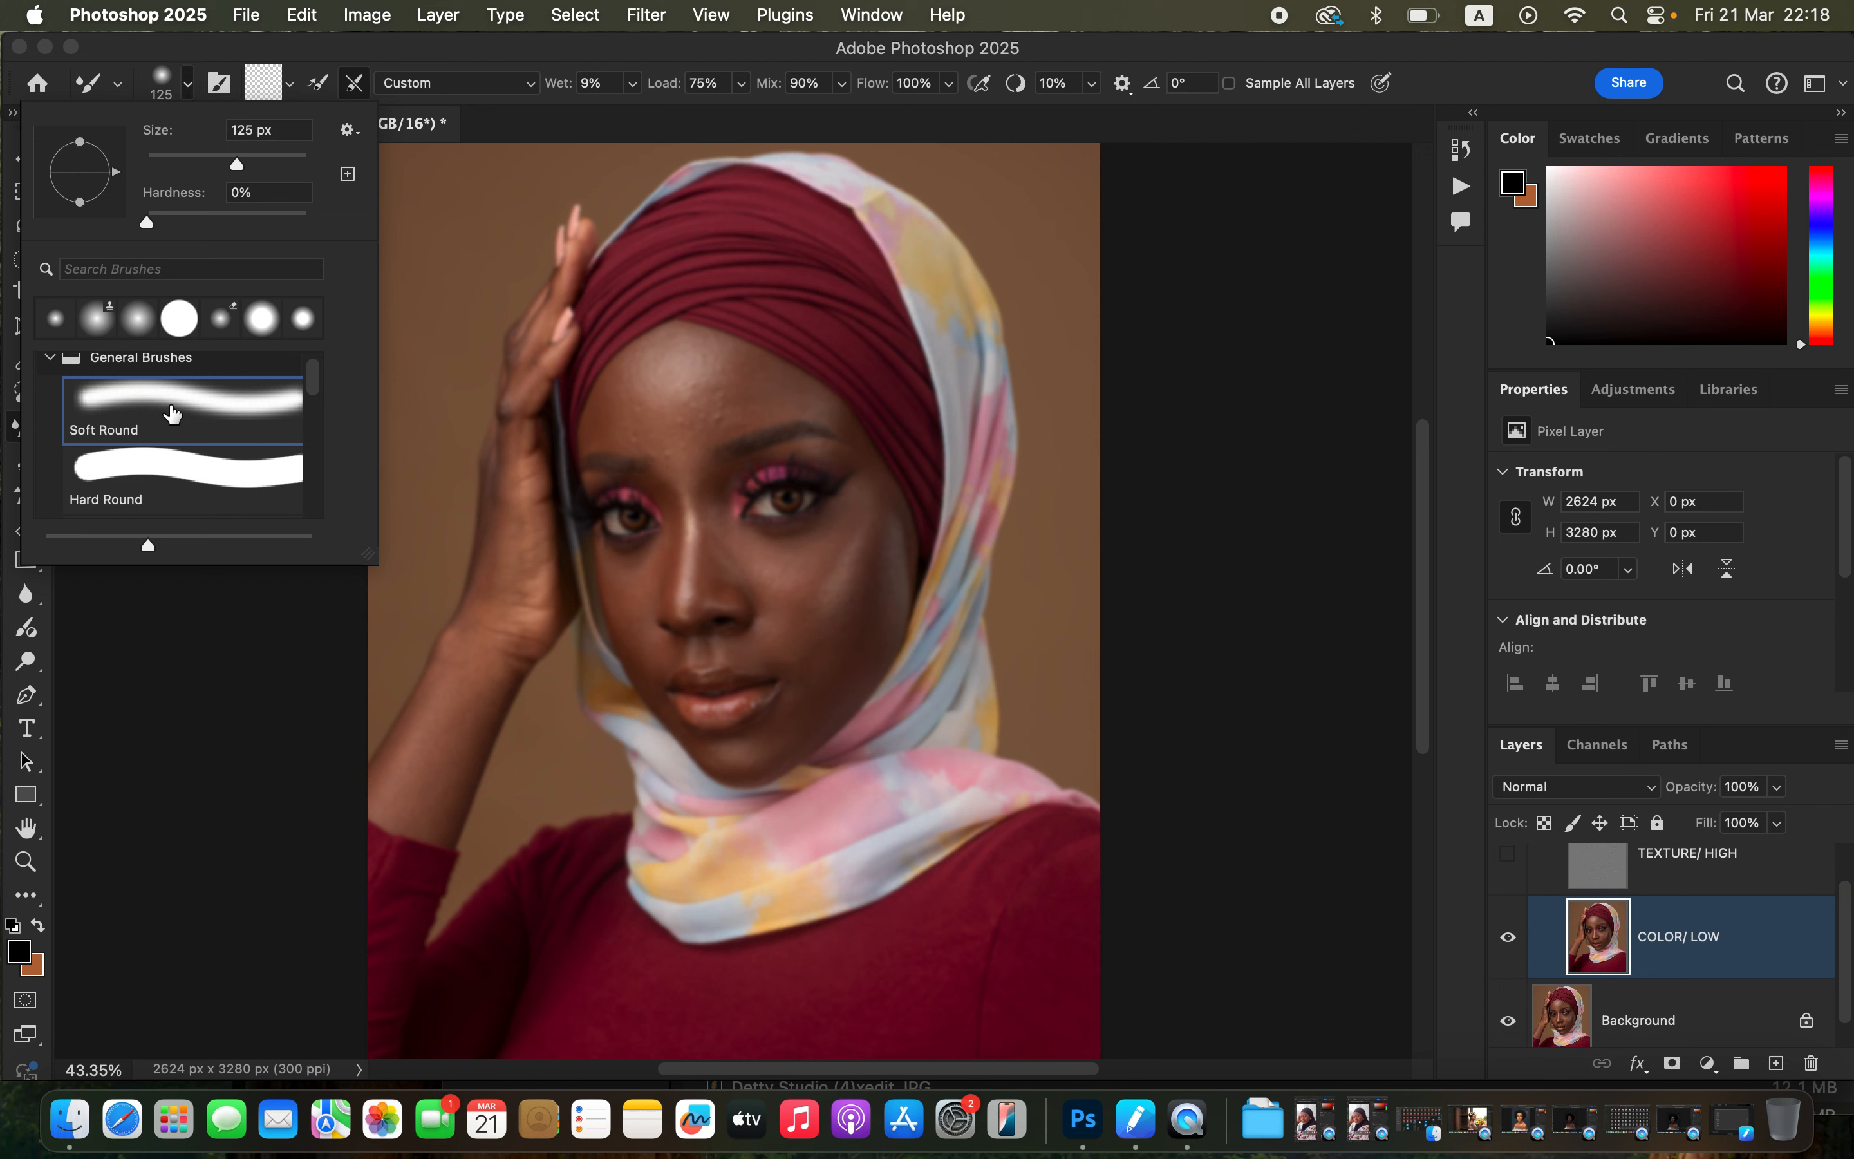
pyautogui.click(186, 91)
pyautogui.click(289, 84)
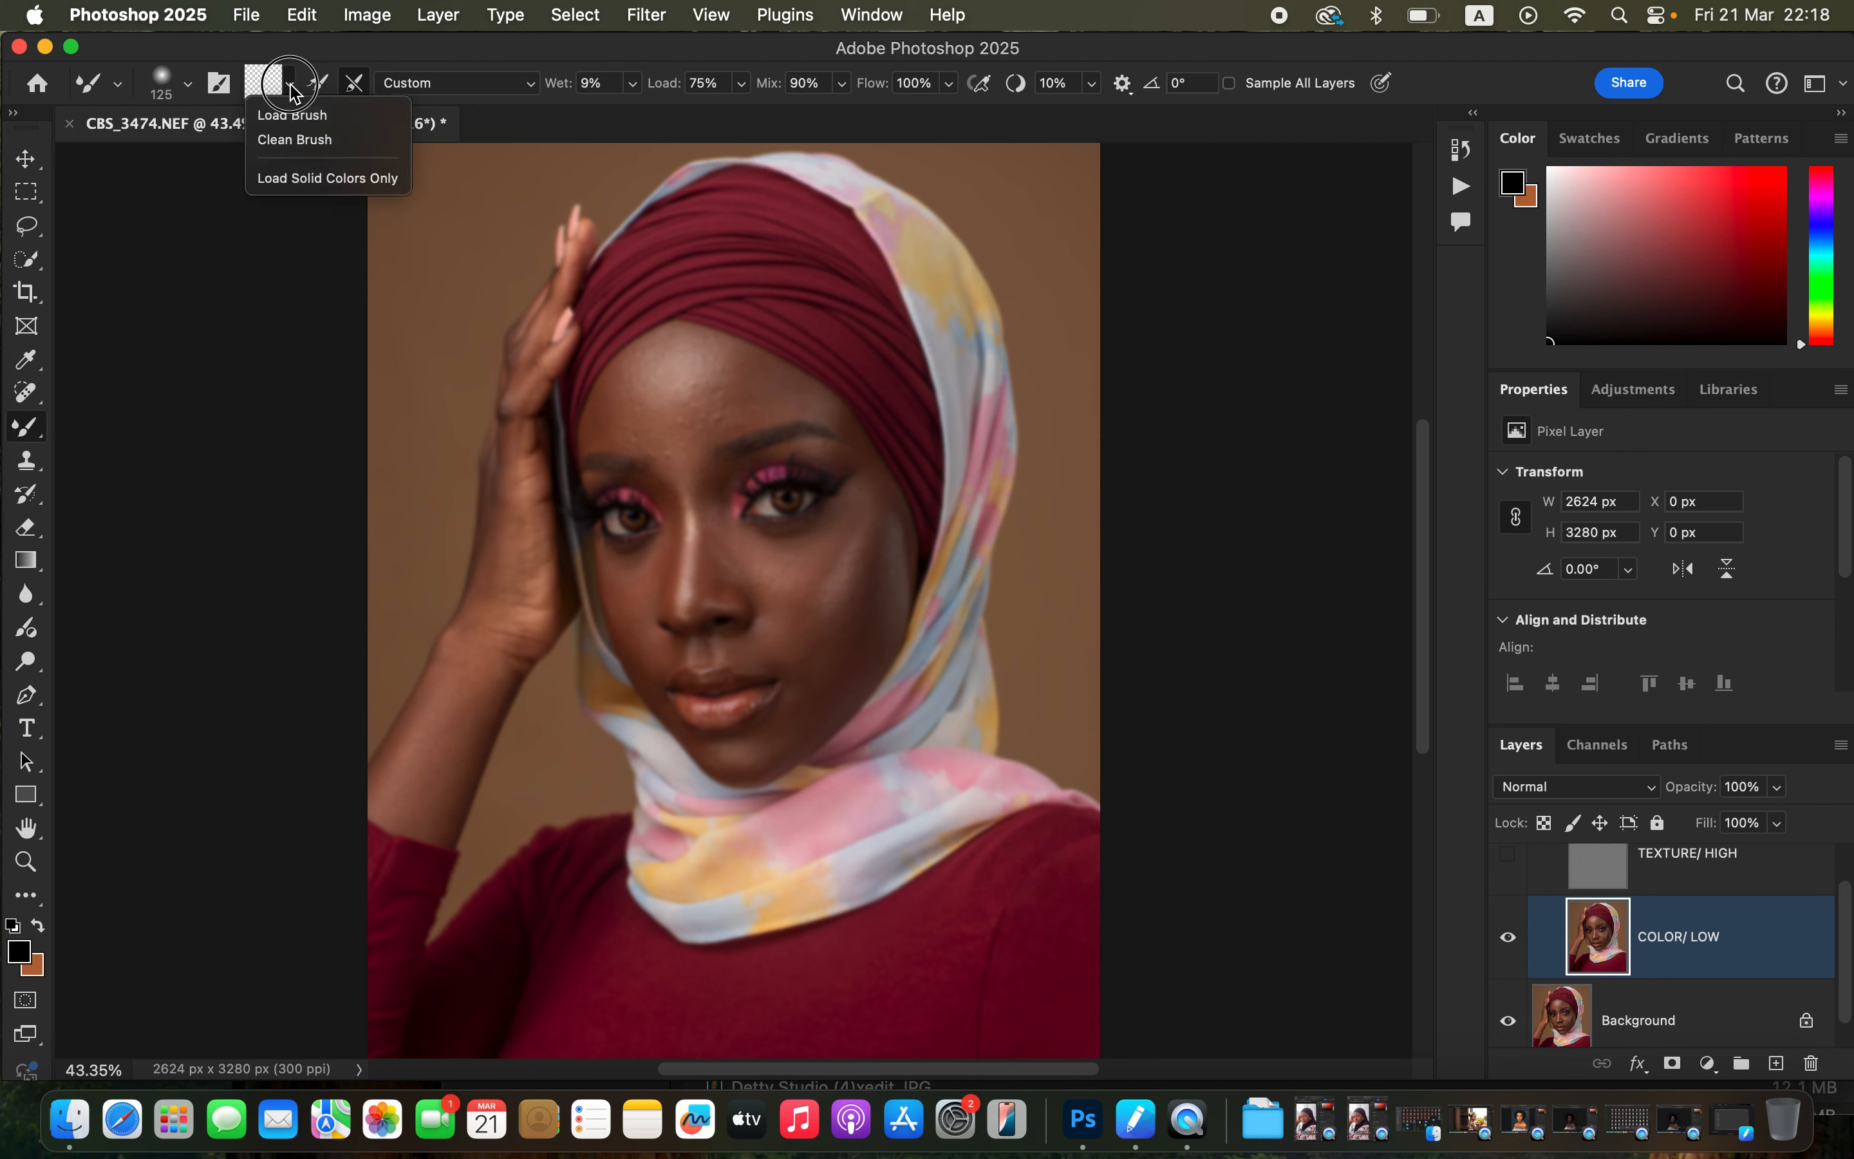
pyautogui.click(298, 140)
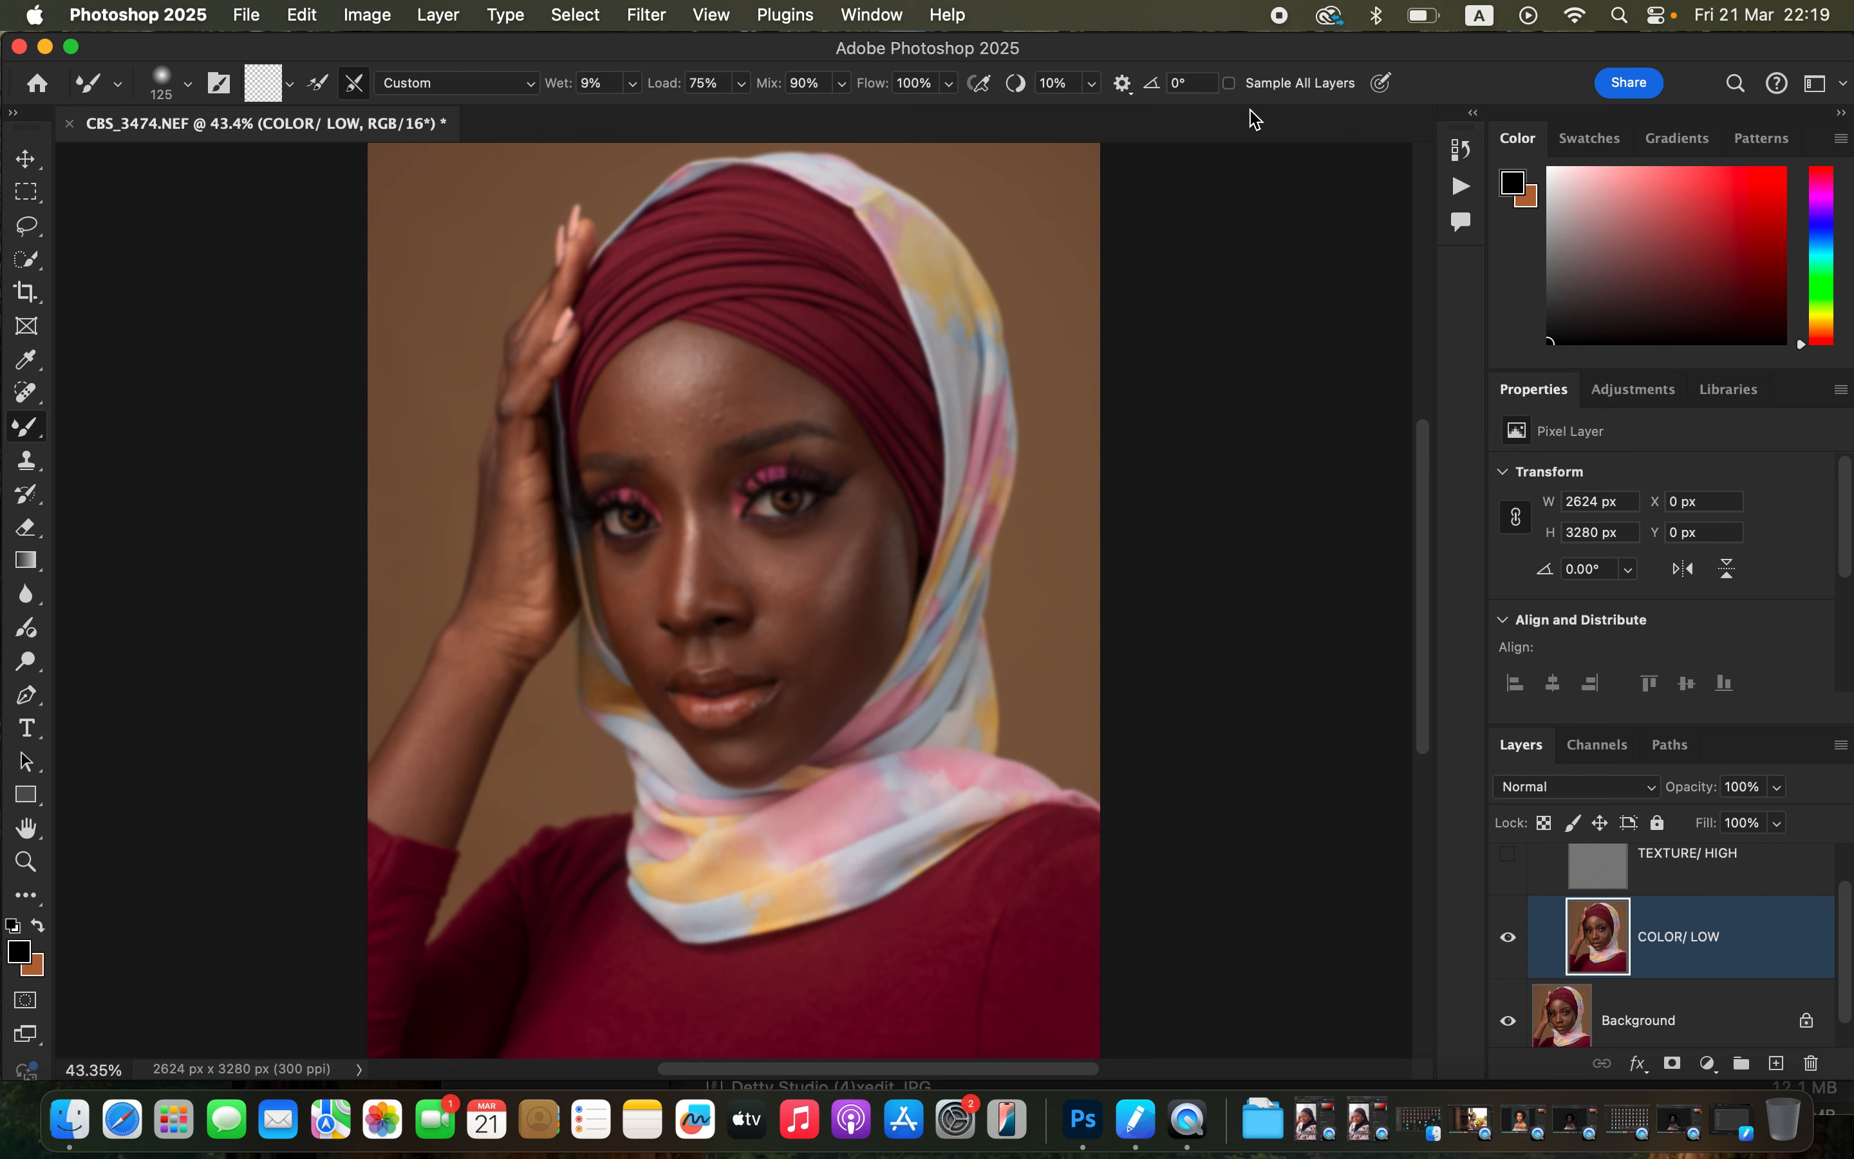
pyautogui.click(1230, 84)
# Enlarge the Mixer Brush to 400 px and dab the forehead on COLOR/ LOW while toggling the TEXTURE/ HIGH layer.
pyautogui.click(1509, 857)
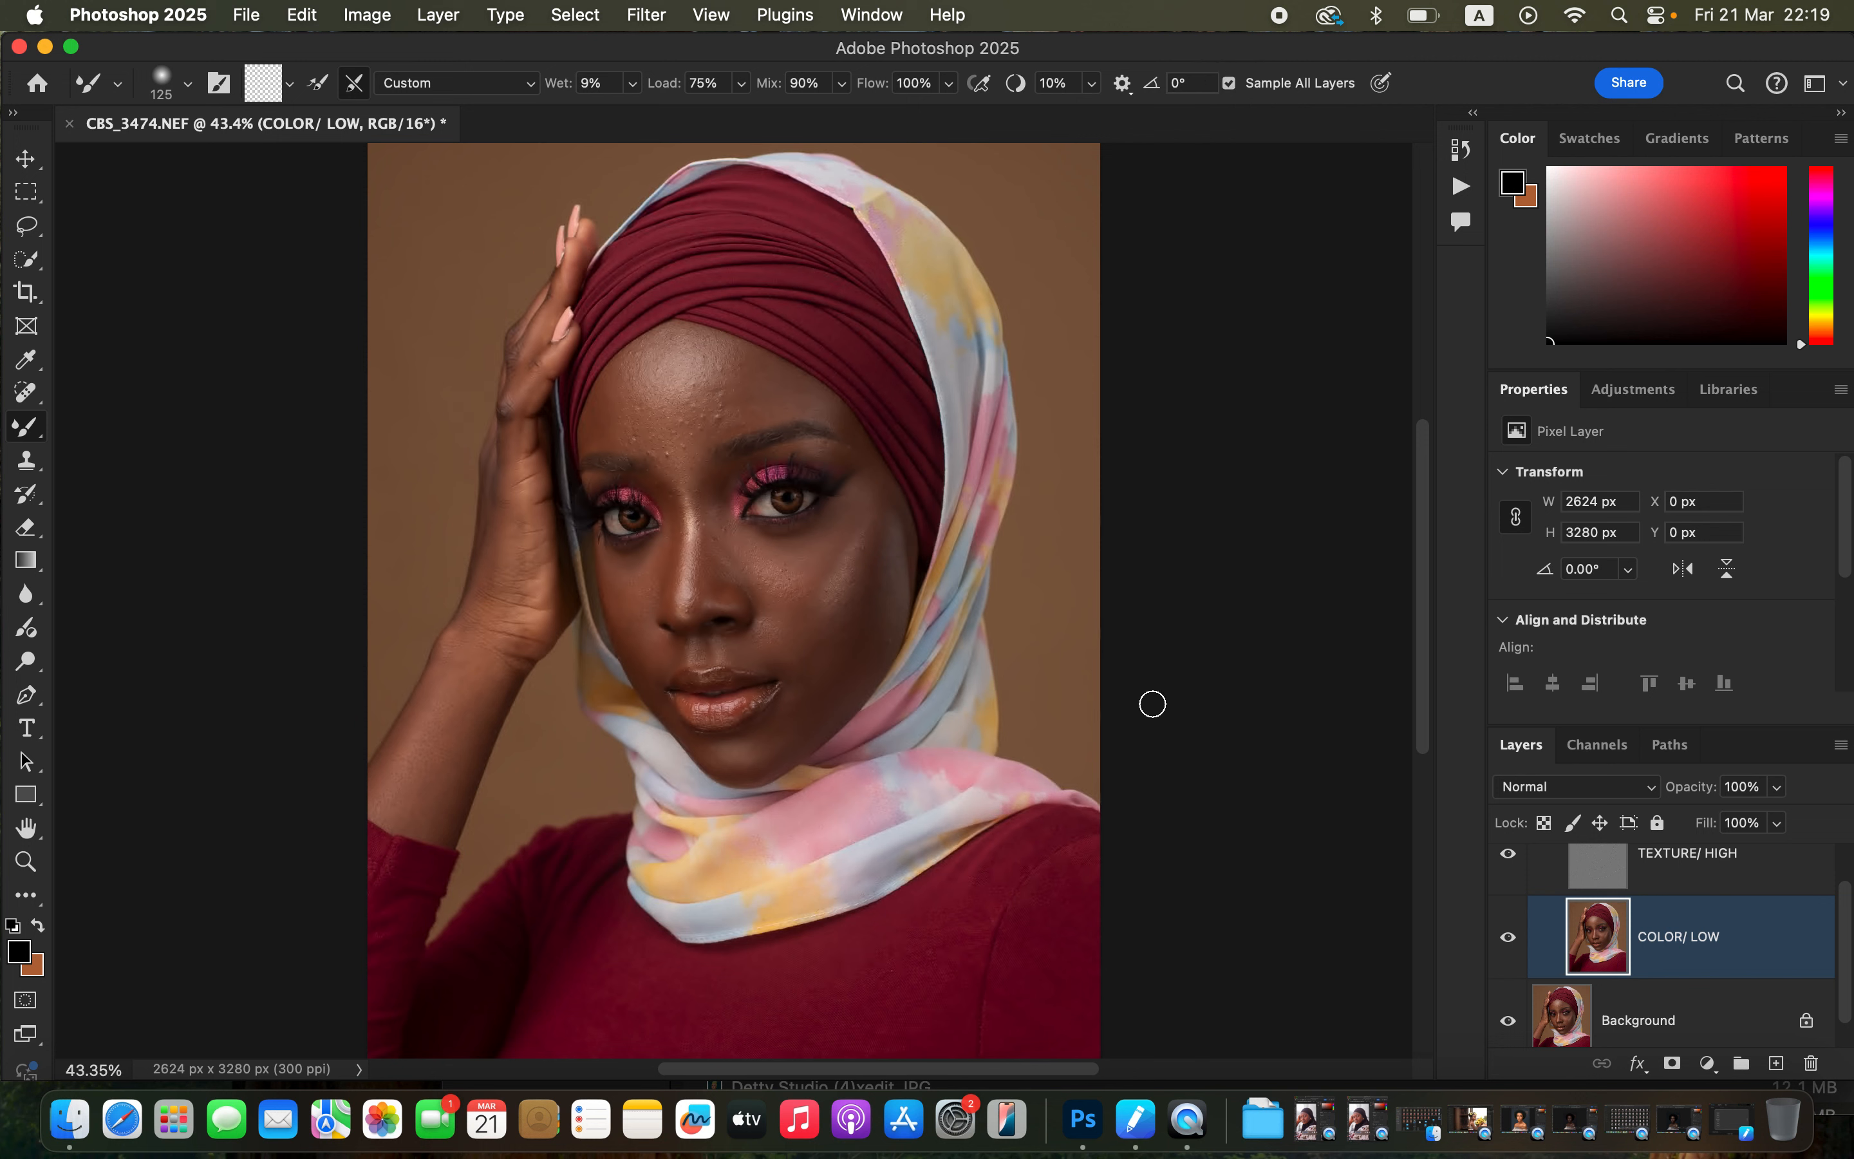
pyautogui.press(']')
pyautogui.press(']')
pyautogui.press(']')
pyautogui.press(']')
pyautogui.press(']')
pyautogui.press(']')
pyautogui.moveTo(676, 407)
pyautogui.mouseDown()
pyautogui.moveTo(661, 398)
pyautogui.moveTo(678, 412)
pyautogui.mouseUp()
pyautogui.click(1509, 857)
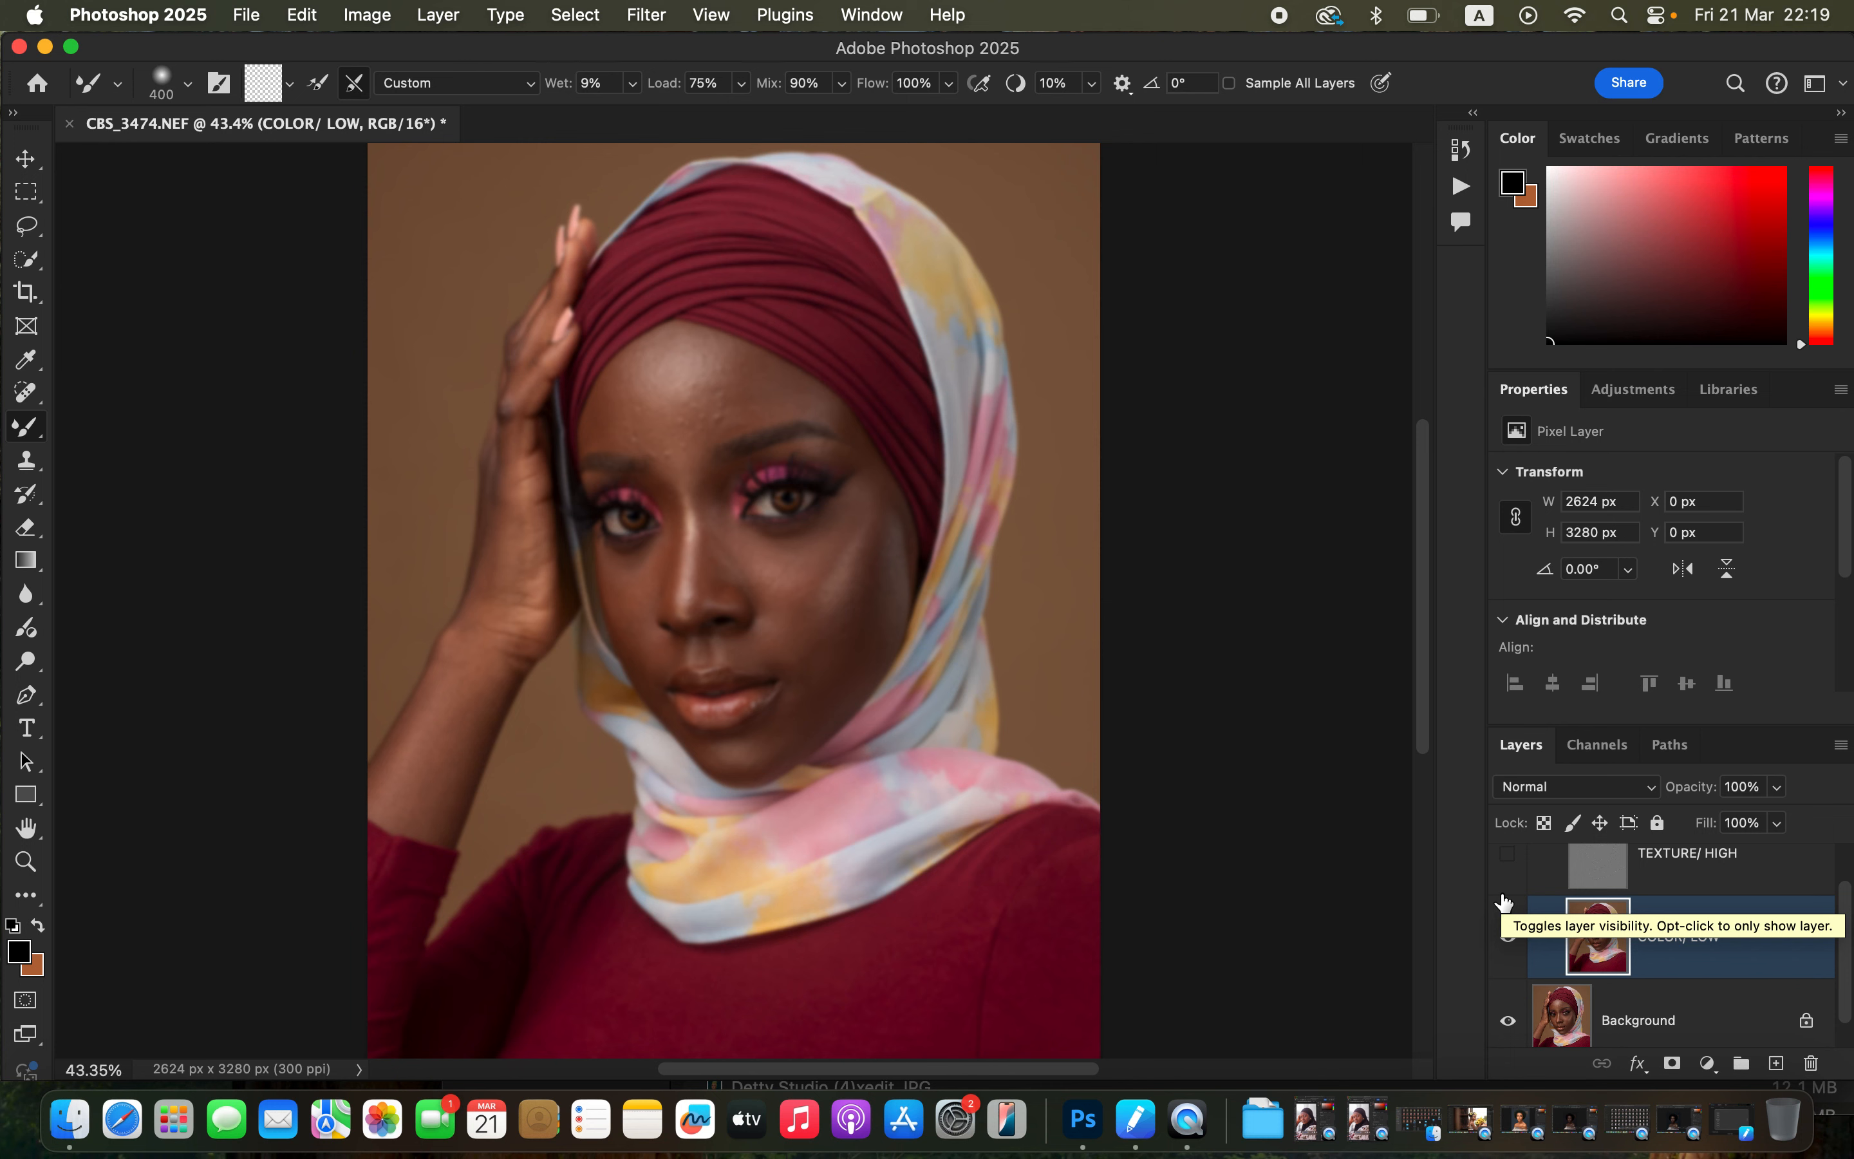
# Reduce the Mixer Brush to about 175 px and blend the forehead's skin tones on the COLOR/ LOW layer.
pyautogui.press('super+equal')
pyautogui.press('super+equal')
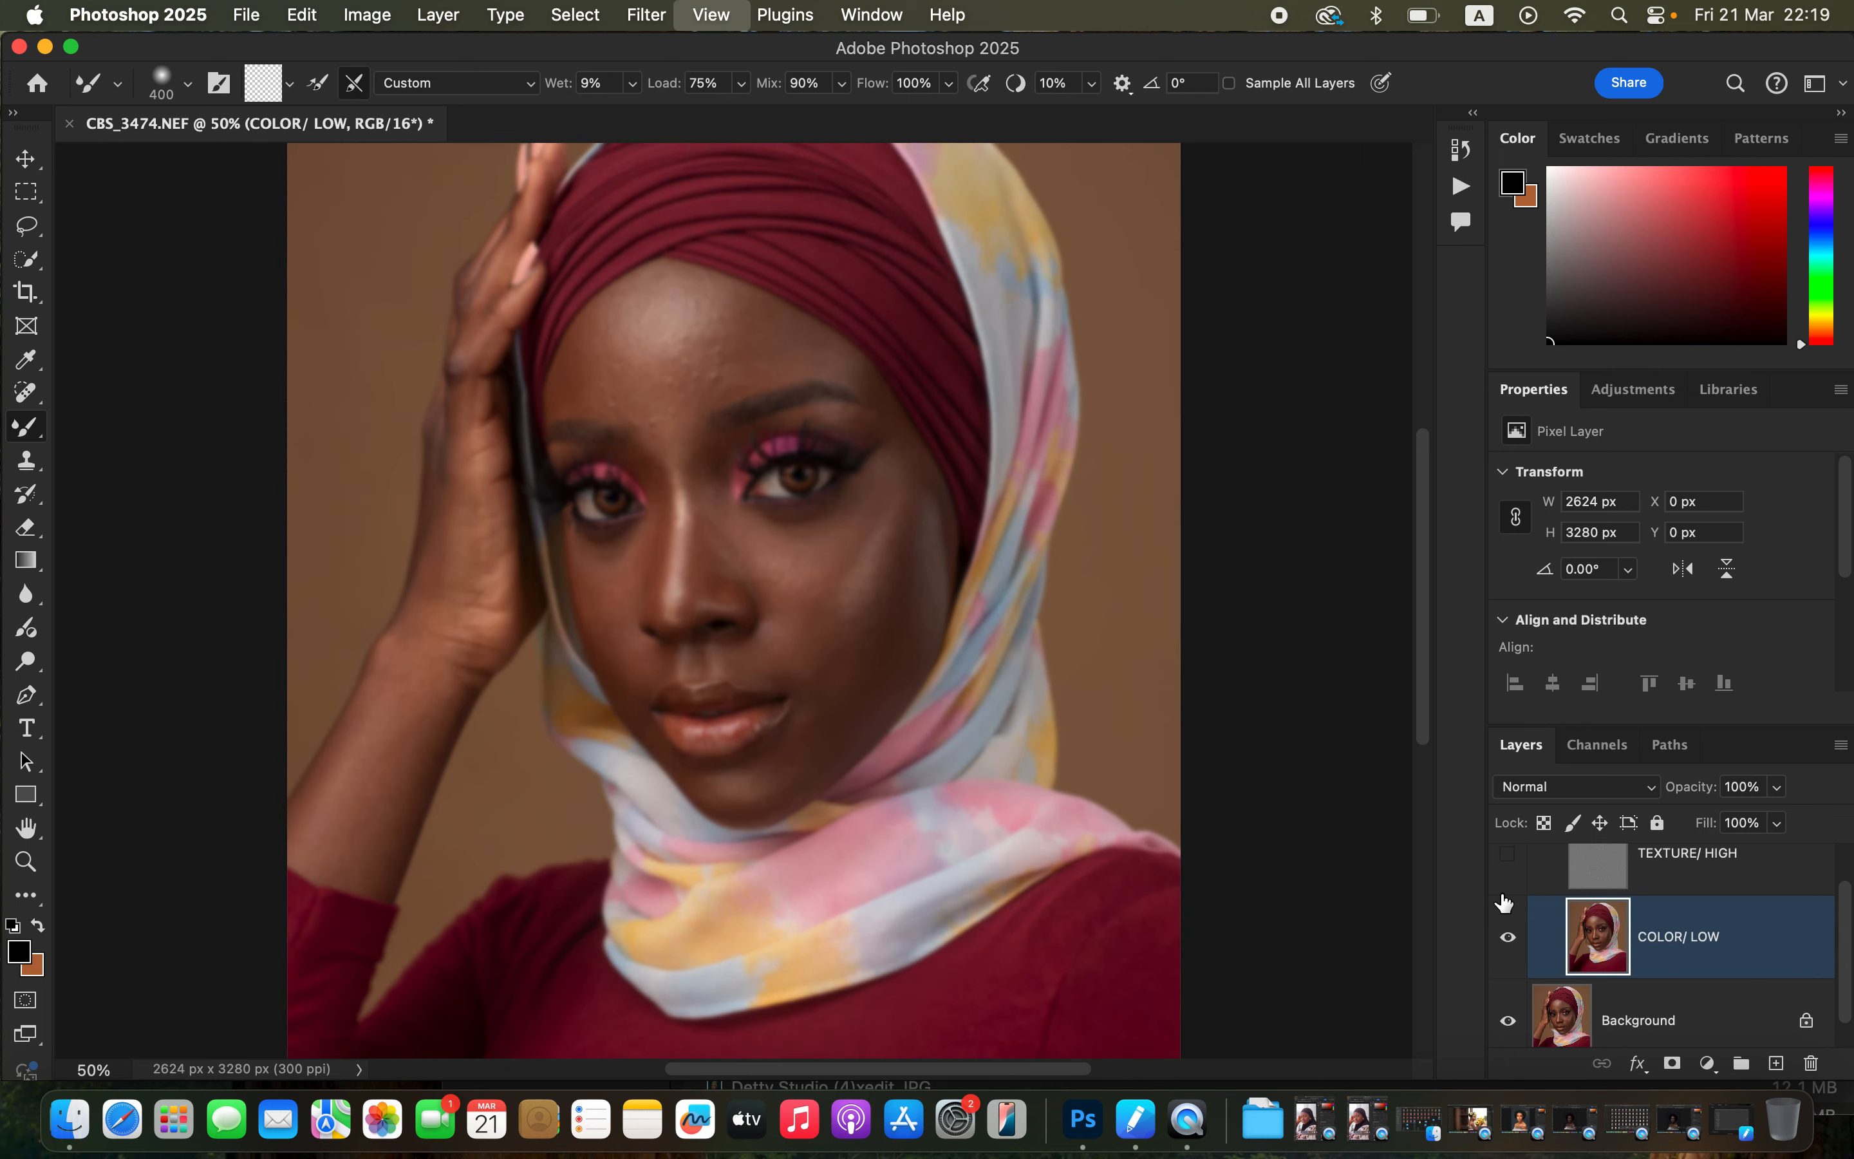
pyautogui.press('super+equal')
pyautogui.press('super+equal')
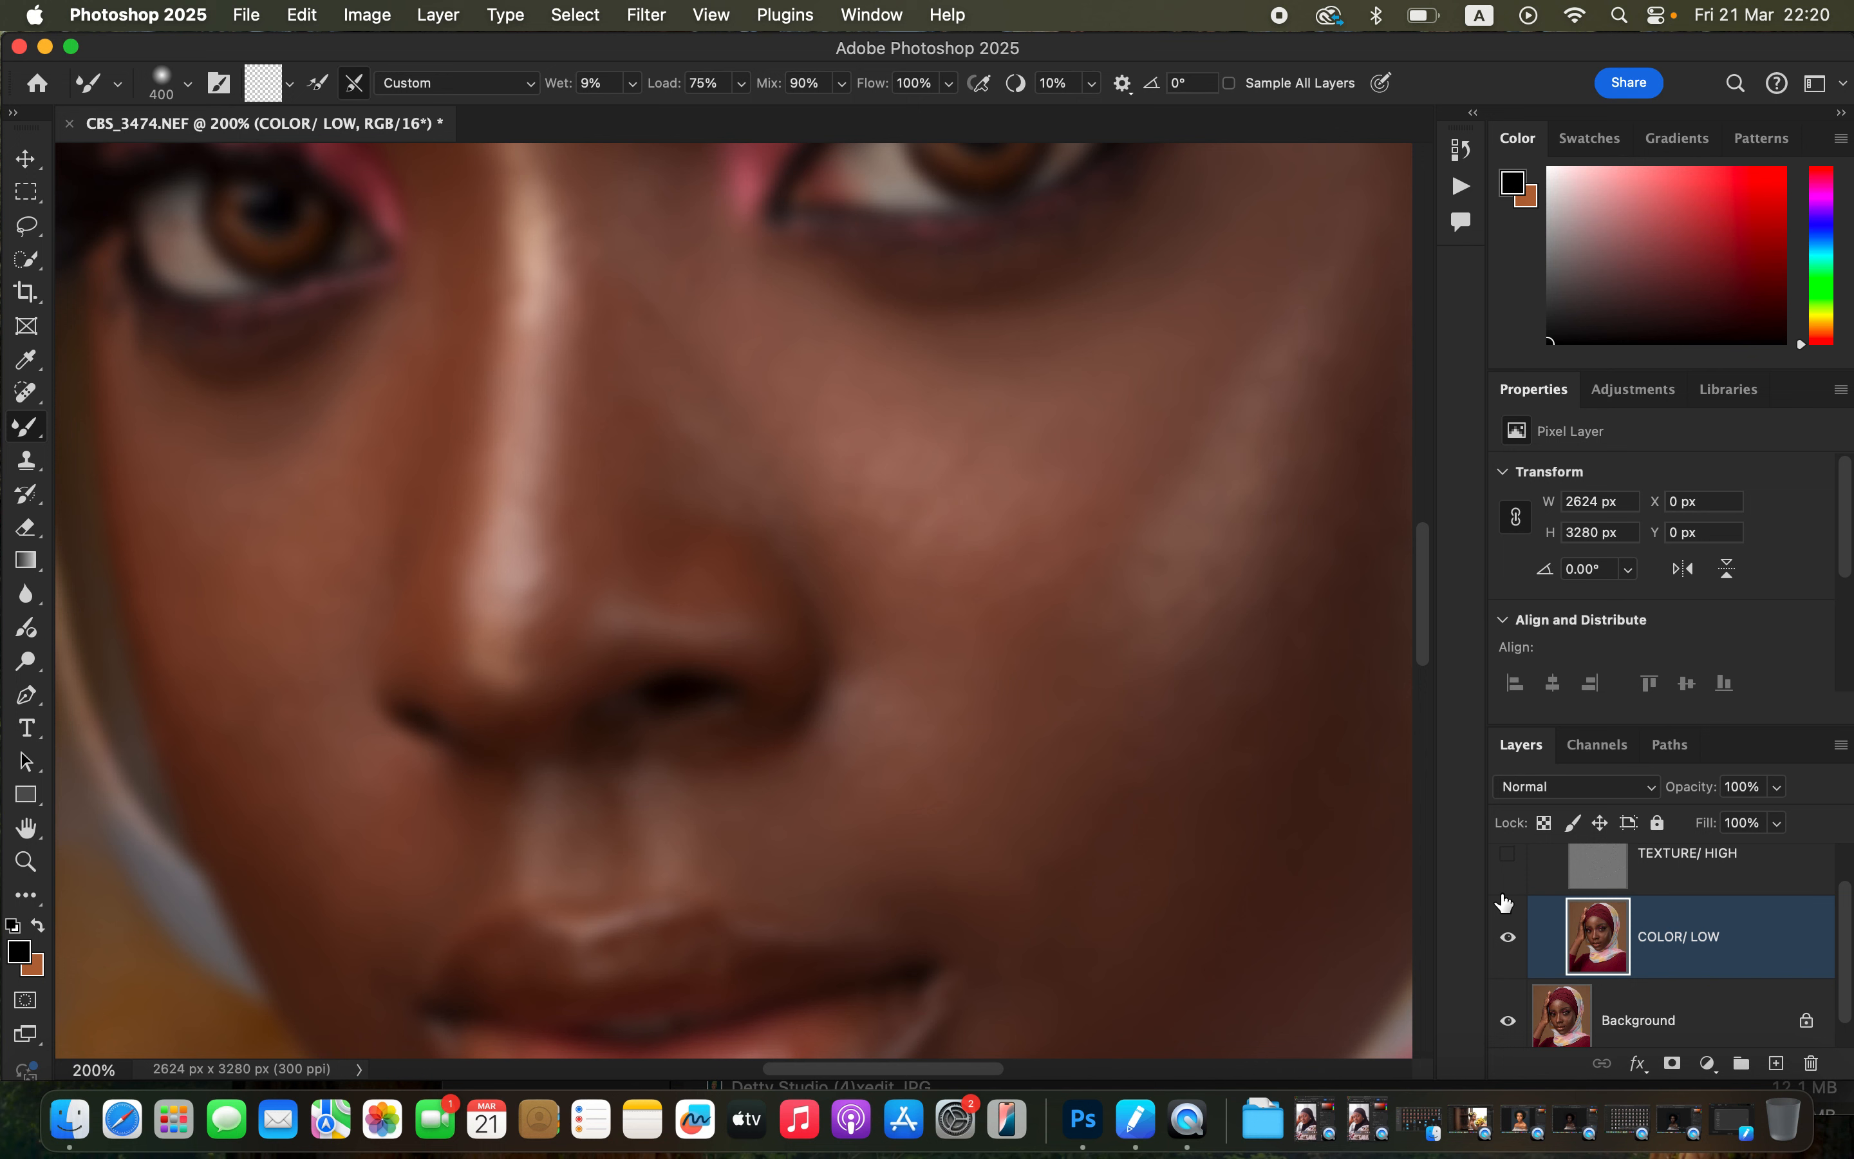
pyautogui.press('super+minus')
pyautogui.press('super+minus')
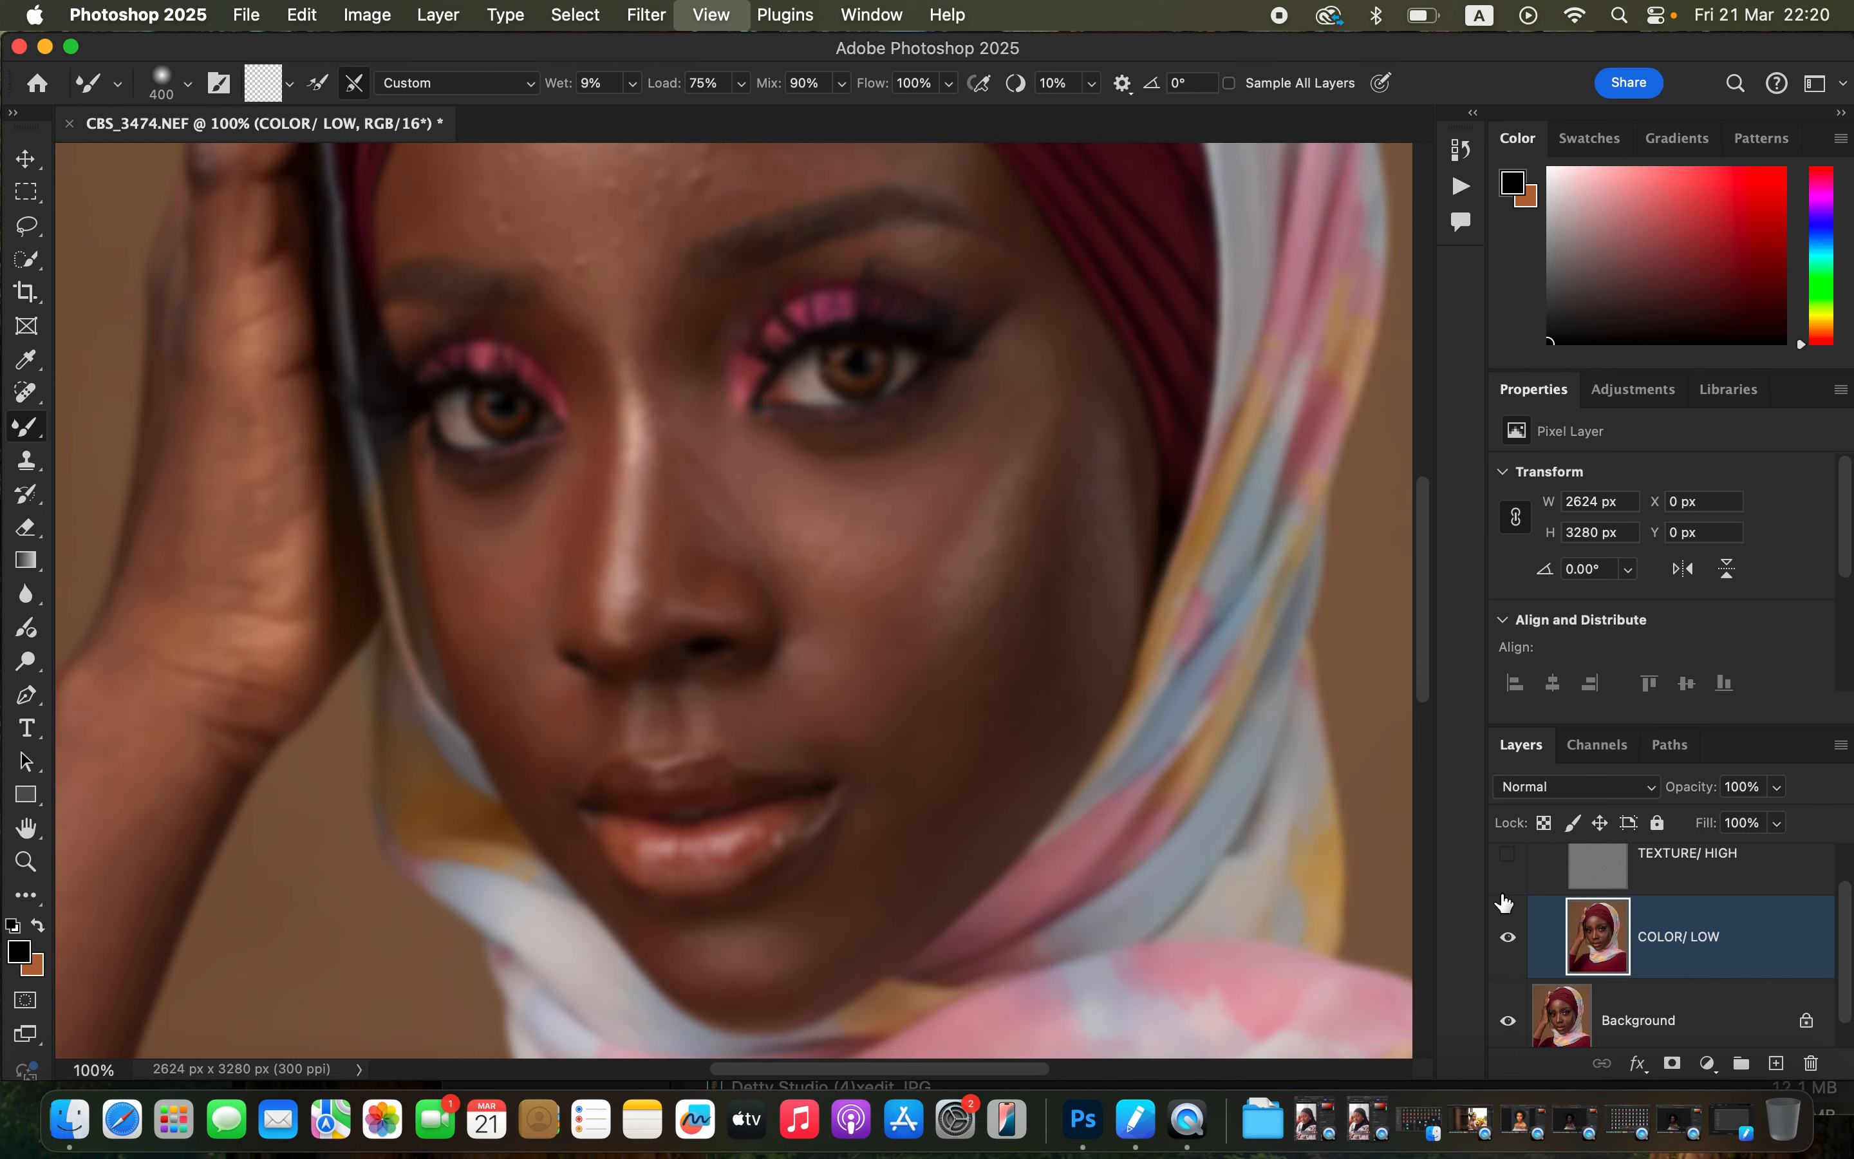
pyautogui.press('super+minus')
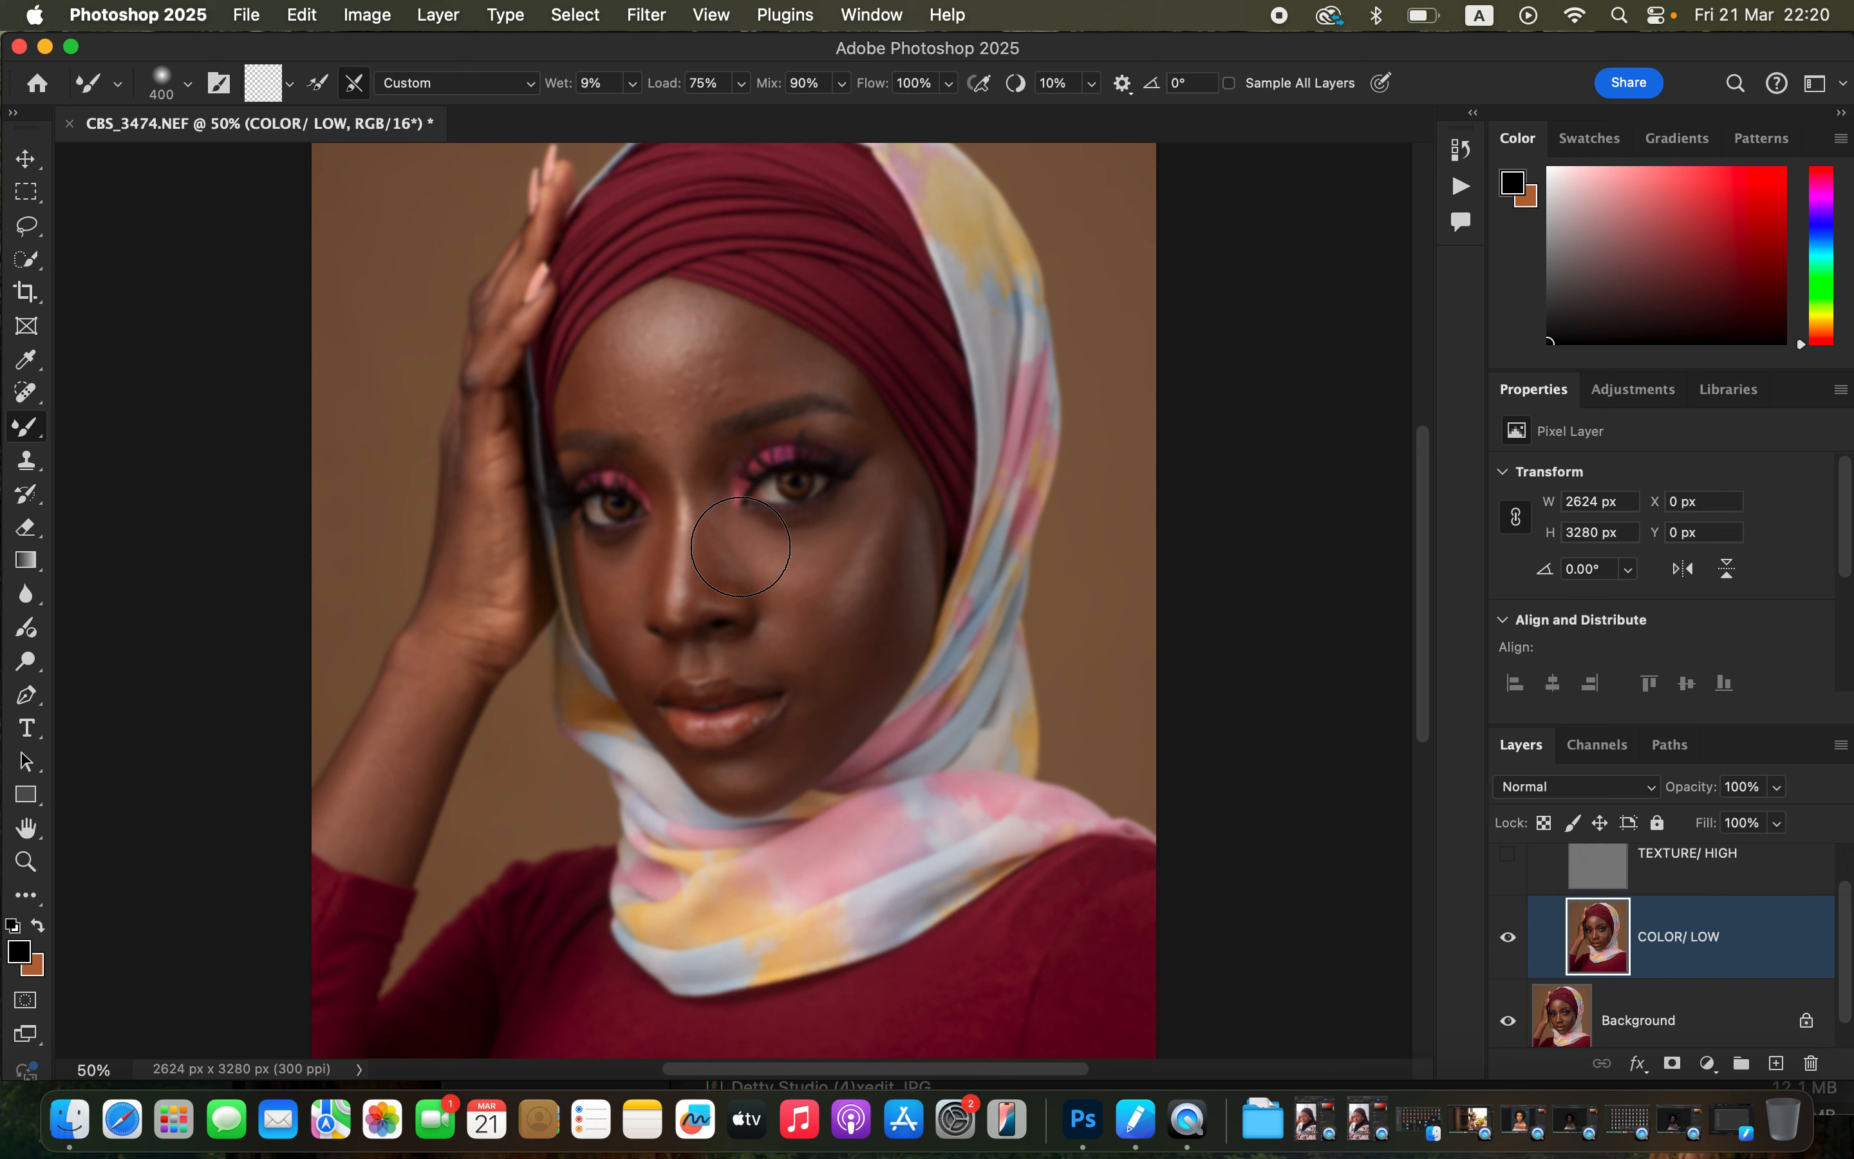
pyautogui.press('[')
pyautogui.press('[')
pyautogui.press('[')
pyautogui.press('[')
pyautogui.press(']')
pyautogui.press(']')
pyautogui.press(']')
pyautogui.press(']')
pyautogui.press(']')
pyautogui.press('[')
pyautogui.press('[')
pyautogui.press('[')
pyautogui.press('[')
pyautogui.press('[')
pyautogui.moveTo(614, 360)
pyautogui.mouseDown()
pyautogui.moveTo(580, 392)
pyautogui.moveTo(599, 354)
pyautogui.moveTo(620, 400)
pyautogui.moveTo(608, 349)
pyautogui.moveTo(599, 381)
pyautogui.moveTo(617, 400)
pyautogui.moveTo(603, 341)
pyautogui.moveTo(608, 389)
pyautogui.moveTo(580, 398)
pyautogui.moveTo(624, 411)
pyautogui.moveTo(607, 346)
pyautogui.moveTo(584, 398)
pyautogui.moveTo(609, 341)
pyautogui.moveTo(600, 376)
pyautogui.moveTo(645, 412)
pyautogui.moveTo(629, 416)
pyautogui.moveTo(611, 338)
pyautogui.moveTo(593, 384)
pyautogui.moveTo(616, 336)
pyautogui.moveTo(654, 426)
pyautogui.mouseUp()
pyautogui.moveTo(733, 322)
pyautogui.mouseDown()
pyautogui.moveTo(740, 366)
pyautogui.moveTo(732, 332)
pyautogui.moveTo(730, 384)
pyautogui.moveTo(759, 352)
pyautogui.moveTo(806, 369)
pyautogui.mouseUp()
pyautogui.moveTo(797, 362)
pyautogui.mouseDown()
pyautogui.moveTo(728, 319)
pyautogui.moveTo(731, 384)
pyautogui.moveTo(737, 370)
pyautogui.moveTo(699, 404)
pyautogui.moveTo(735, 372)
pyautogui.moveTo(732, 333)
pyautogui.moveTo(733, 369)
pyautogui.moveTo(701, 404)
pyautogui.moveTo(650, 398)
pyautogui.moveTo(674, 414)
pyautogui.moveTo(704, 392)
pyautogui.moveTo(715, 317)
pyautogui.moveTo(759, 355)
pyautogui.moveTo(723, 323)
pyautogui.moveTo(738, 346)
pyautogui.moveTo(713, 403)
pyautogui.moveTo(675, 409)
pyautogui.moveTo(636, 345)
pyautogui.moveTo(622, 357)
pyautogui.moveTo(660, 376)
pyautogui.moveTo(645, 326)
pyautogui.moveTo(663, 349)
pyautogui.moveTo(678, 321)
pyautogui.moveTo(658, 344)
pyautogui.moveTo(650, 315)
pyautogui.moveTo(688, 344)
pyautogui.moveTo(678, 322)
pyautogui.moveTo(637, 327)
pyautogui.mouseUp()
pyautogui.moveTo(721, 375)
pyautogui.mouseDown()
pyautogui.moveTo(753, 331)
pyautogui.moveTo(731, 322)
pyautogui.moveTo(786, 371)
pyautogui.mouseUp()
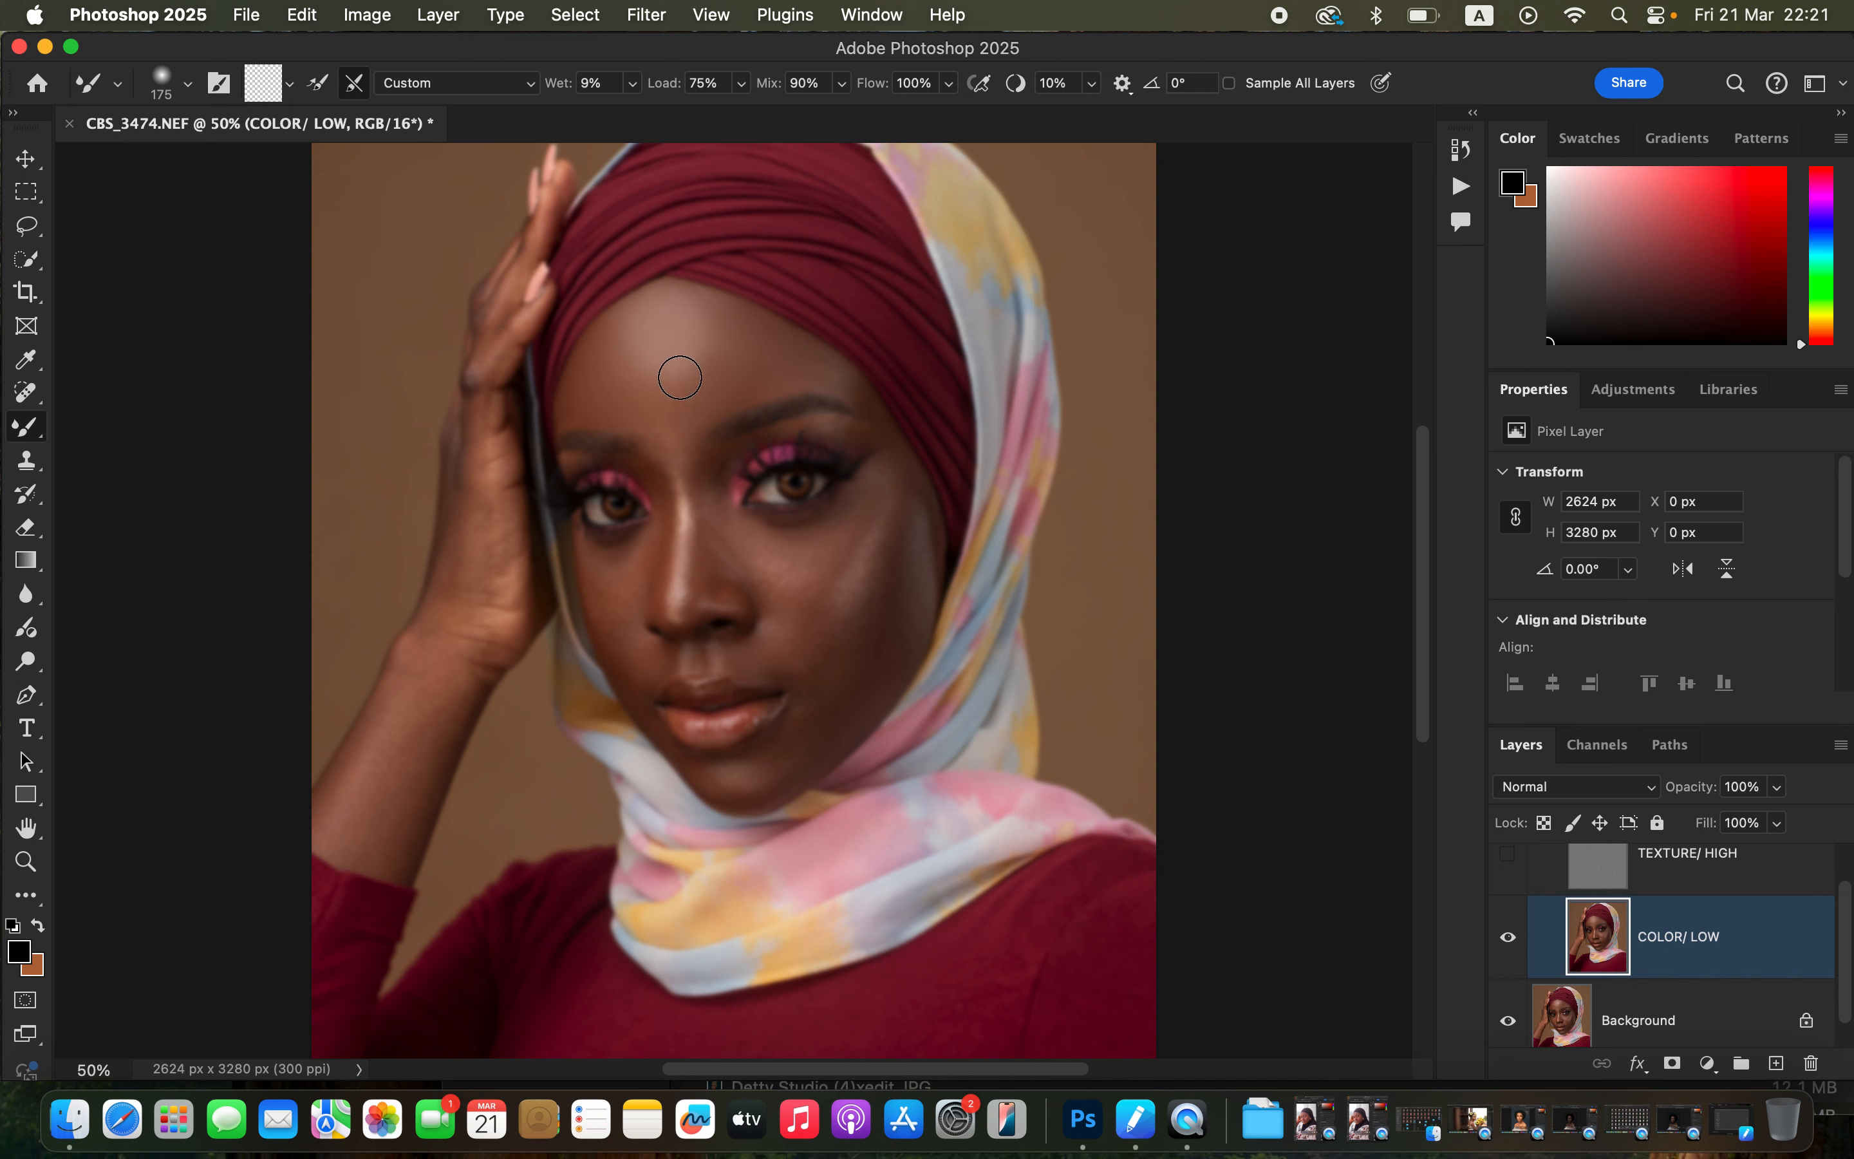
pyautogui.moveTo(637, 347)
pyautogui.mouseDown()
pyautogui.moveTo(705, 354)
pyautogui.moveTo(699, 322)
pyautogui.moveTo(690, 370)
pyautogui.moveTo(694, 301)
pyautogui.moveTo(695, 372)
pyautogui.moveTo(609, 351)
pyautogui.moveTo(611, 334)
pyautogui.moveTo(719, 329)
pyautogui.moveTo(709, 303)
pyautogui.moveTo(863, 392)
pyautogui.moveTo(687, 423)
pyautogui.moveTo(605, 366)
pyautogui.moveTo(589, 376)
pyautogui.moveTo(648, 427)
pyautogui.mouseUp()
pyautogui.moveTo(713, 362)
pyautogui.mouseDown()
pyautogui.moveTo(710, 385)
pyautogui.moveTo(706, 341)
pyautogui.moveTo(718, 396)
pyautogui.moveTo(666, 373)
pyautogui.moveTo(708, 319)
pyautogui.moveTo(807, 360)
pyautogui.moveTo(793, 383)
pyautogui.mouseUp()
# Blend the skin tones along the nose bridge and between the eyes with a smaller brush.
pyautogui.click(1509, 854)
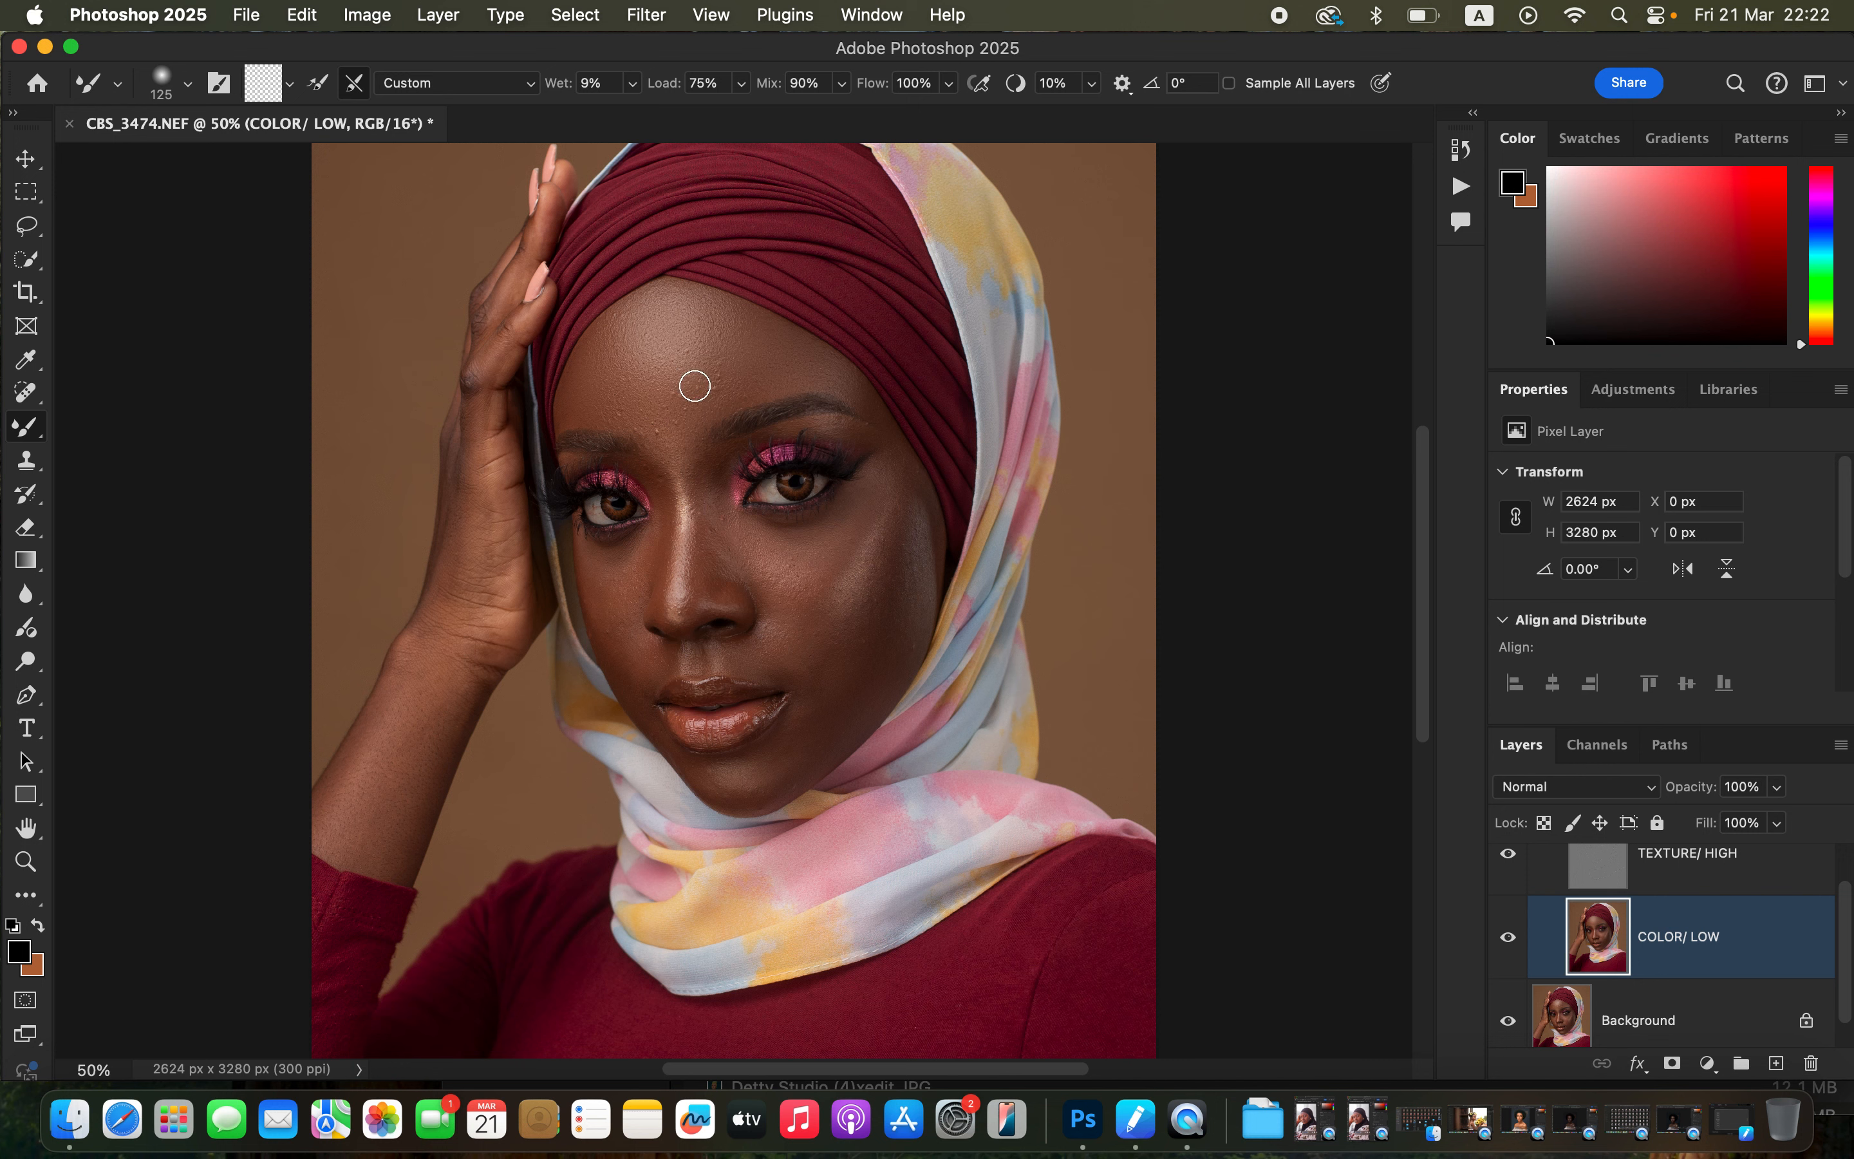
pyautogui.click(1507, 865)
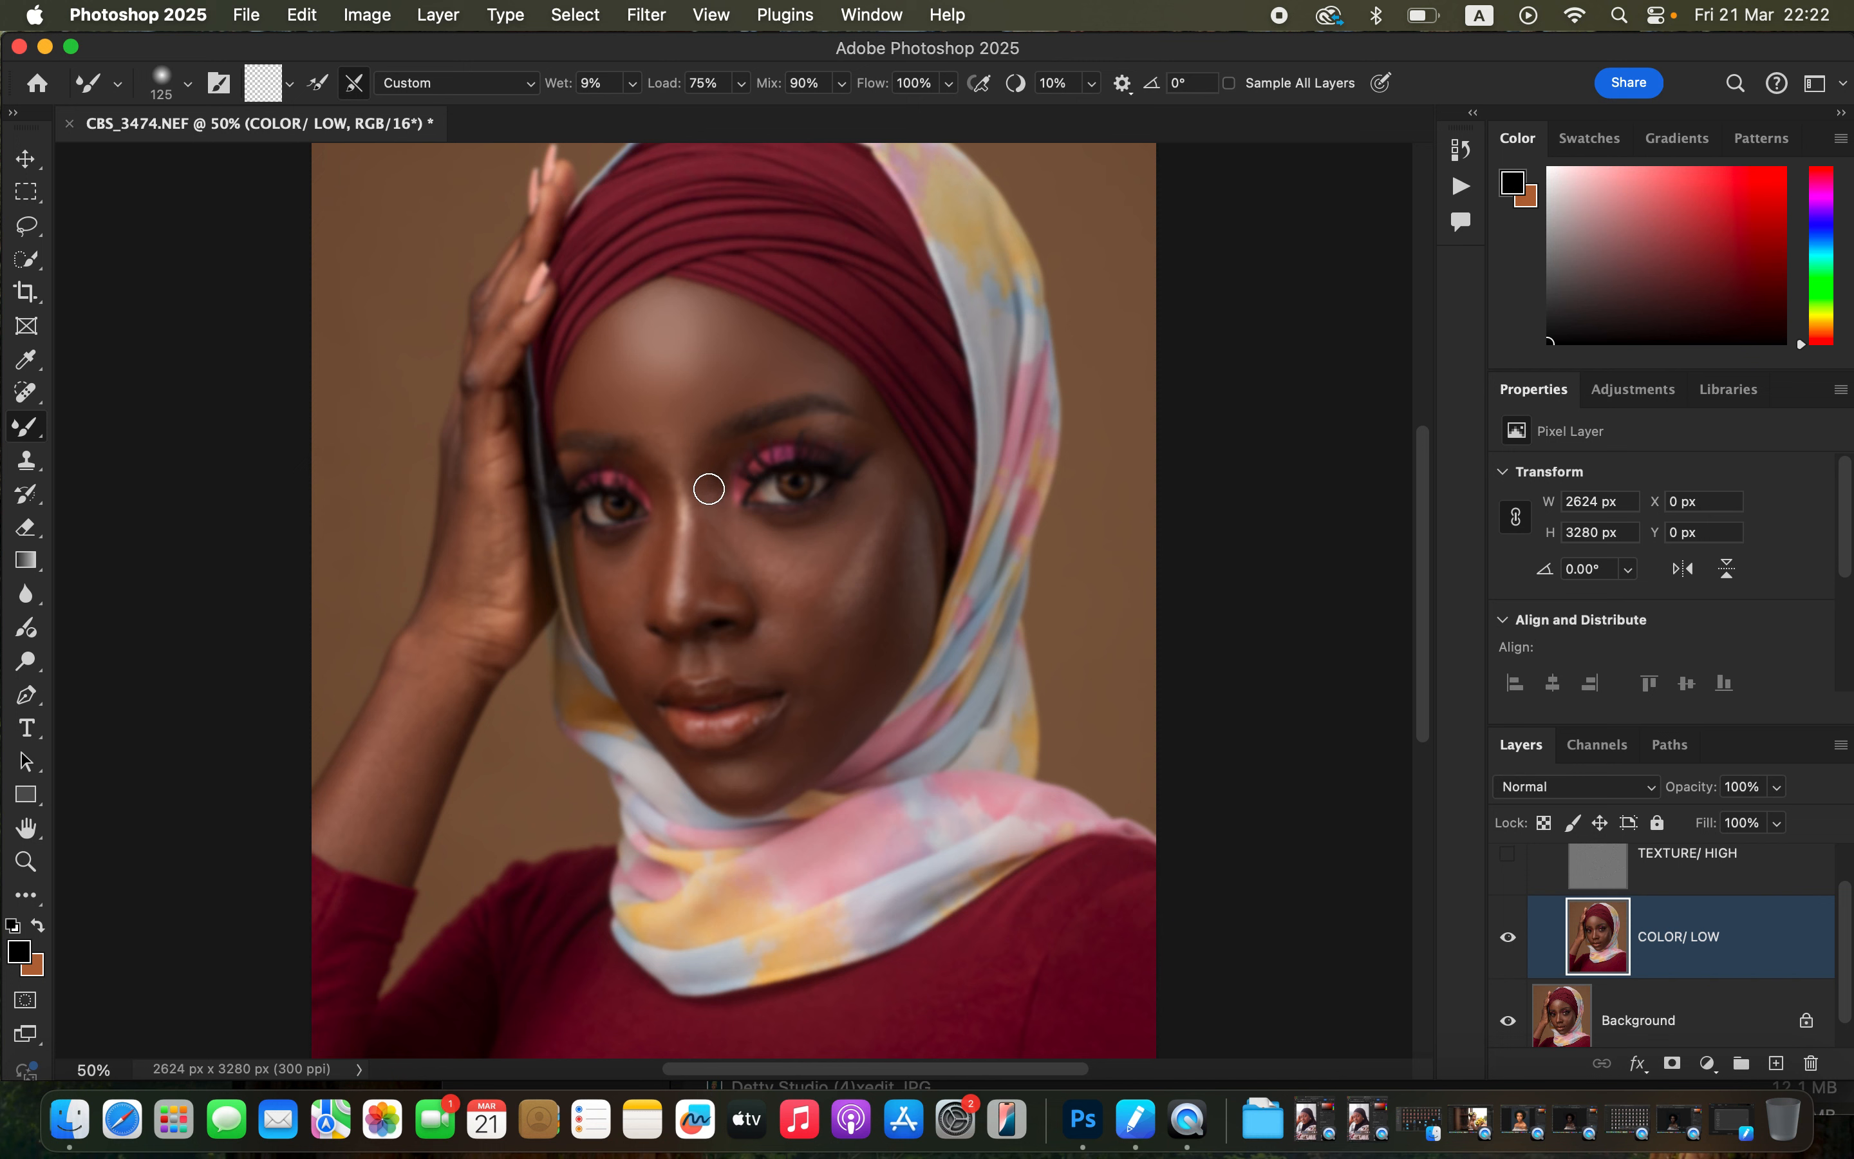
pyautogui.moveTo(704, 535); pyautogui.dragTo(701, 587)
pyautogui.moveTo(710, 476); pyautogui.dragTo(707, 582)
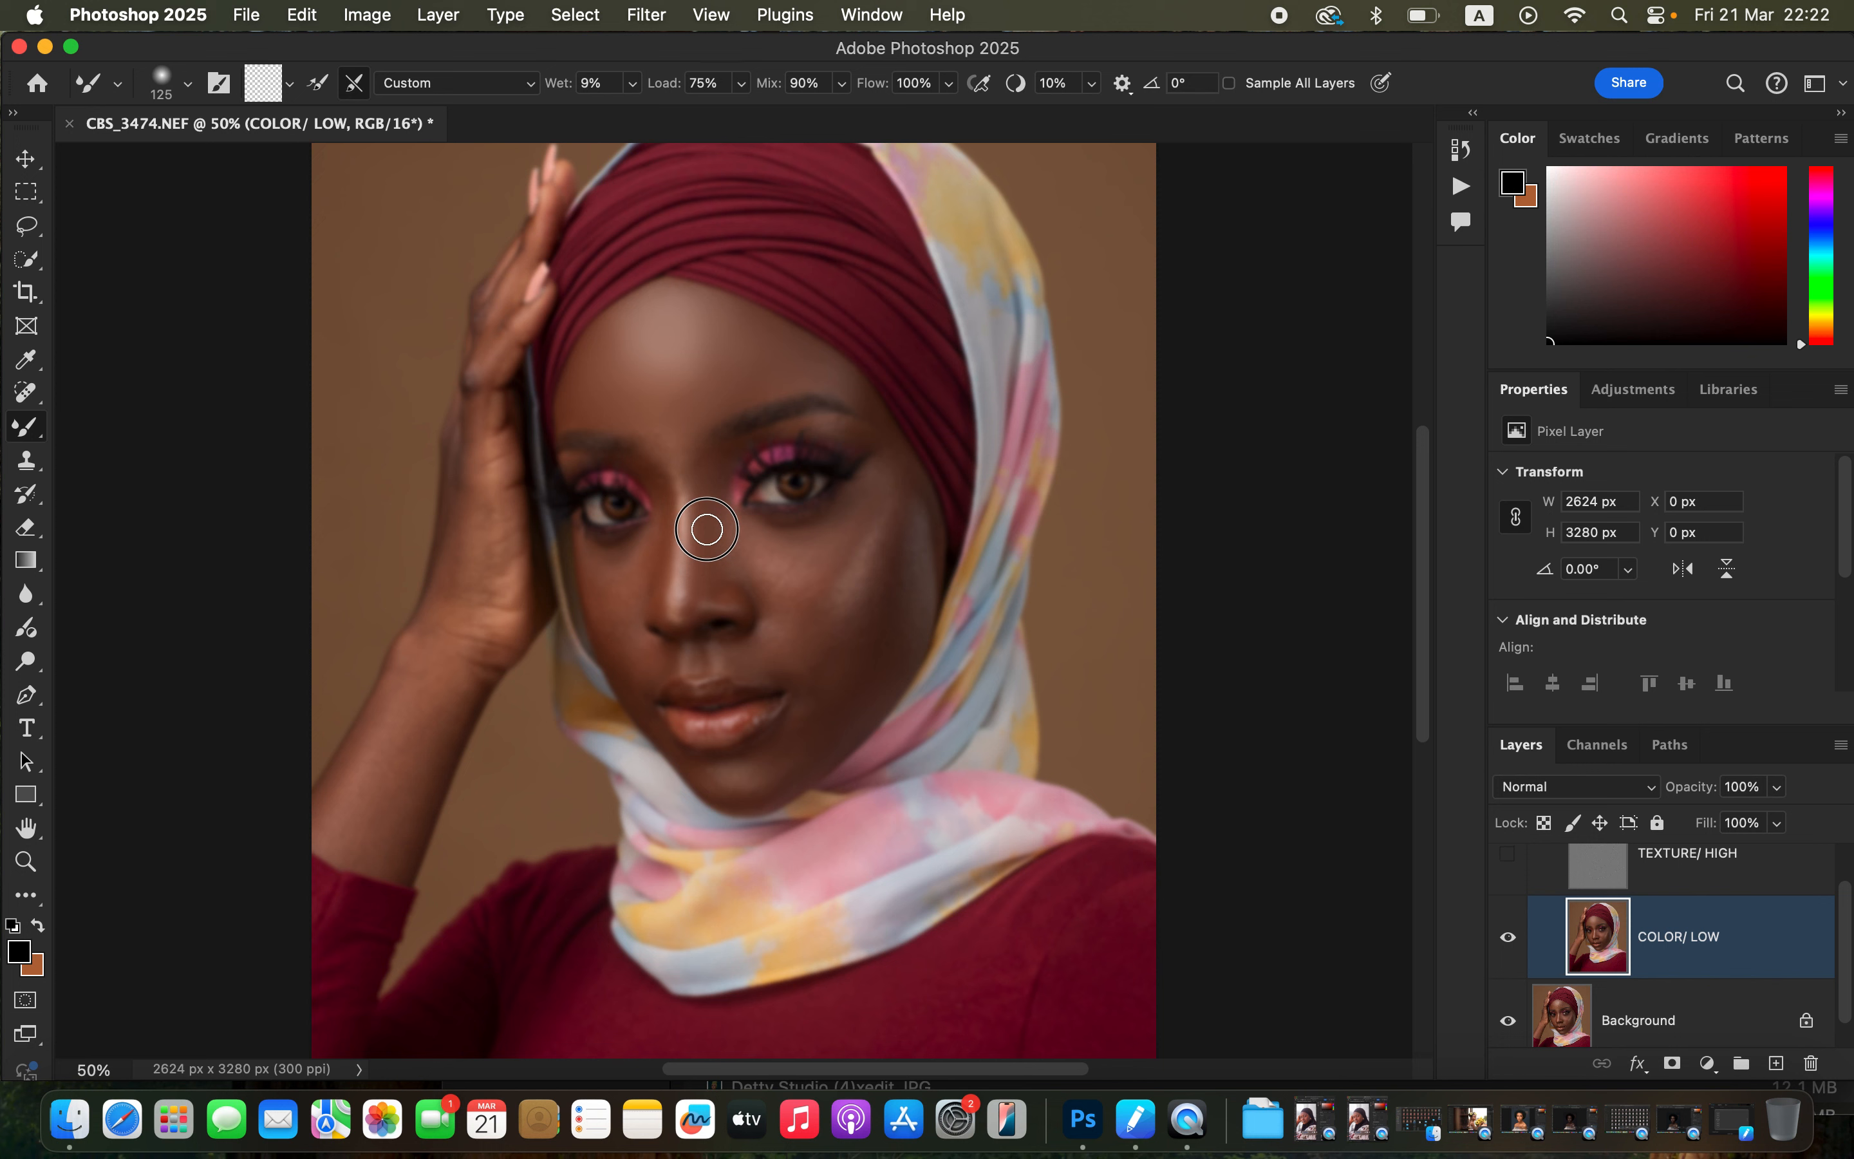
pyautogui.moveTo(707, 530); pyautogui.dragTo(704, 580)
pyautogui.moveTo(686, 576)
pyautogui.mouseDown()
pyautogui.moveTo(690, 558)
pyautogui.moveTo(678, 614)
pyautogui.moveTo(684, 528)
pyautogui.mouseUp()
pyautogui.moveTo(665, 567); pyautogui.dragTo(648, 472)
pyautogui.moveTo(717, 536)
pyautogui.mouseDown()
pyautogui.moveTo(705, 571)
pyautogui.moveTo(734, 593)
pyautogui.moveTo(710, 514)
pyautogui.mouseUp()
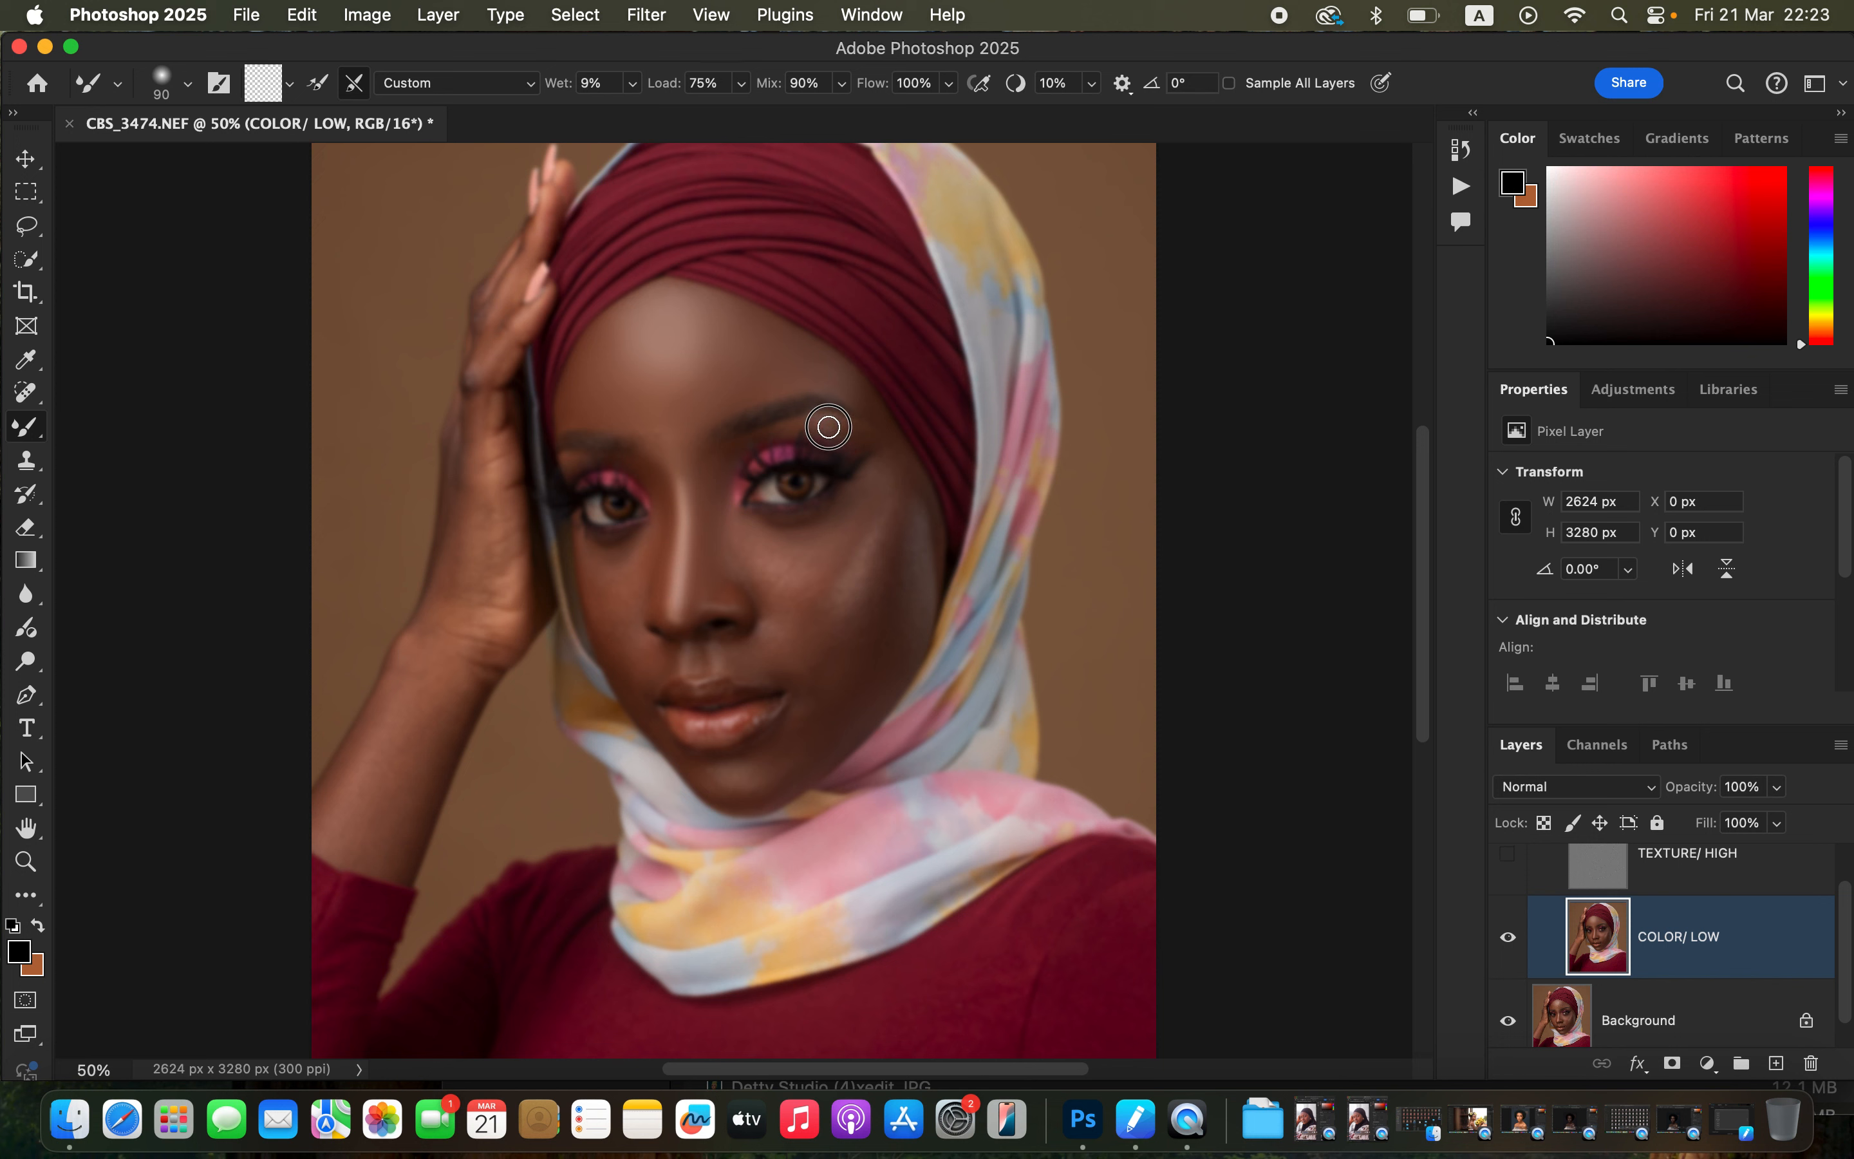
# Blend the skin tones over the right eyelid, under the eyes, across the cheeks and around the mouth.
pyautogui.moveTo(836, 421)
pyautogui.mouseDown()
pyautogui.moveTo(888, 434)
pyautogui.moveTo(852, 447)
pyautogui.mouseUp()
pyautogui.moveTo(849, 395); pyautogui.dragTo(881, 423)
pyautogui.moveTo(868, 502)
pyautogui.mouseDown()
pyautogui.moveTo(817, 575)
pyautogui.moveTo(858, 514)
pyautogui.moveTo(896, 560)
pyautogui.moveTo(878, 617)
pyautogui.moveTo(900, 516)
pyautogui.moveTo(871, 650)
pyautogui.moveTo(895, 548)
pyautogui.moveTo(888, 662)
pyautogui.moveTo(875, 614)
pyautogui.moveTo(839, 676)
pyautogui.moveTo(889, 609)
pyautogui.moveTo(827, 678)
pyautogui.moveTo(842, 689)
pyautogui.moveTo(865, 660)
pyautogui.moveTo(894, 540)
pyautogui.moveTo(887, 580)
pyautogui.moveTo(855, 530)
pyautogui.moveTo(873, 493)
pyautogui.moveTo(830, 551)
pyautogui.moveTo(748, 553)
pyautogui.moveTo(747, 534)
pyautogui.moveTo(819, 551)
pyautogui.moveTo(844, 529)
pyautogui.moveTo(762, 554)
pyautogui.moveTo(786, 580)
pyautogui.moveTo(839, 530)
pyautogui.moveTo(790, 618)
pyautogui.moveTo(824, 659)
pyautogui.moveTo(857, 617)
pyautogui.moveTo(844, 600)
pyautogui.moveTo(869, 543)
pyautogui.moveTo(900, 589)
pyautogui.moveTo(811, 695)
pyautogui.moveTo(774, 637)
pyautogui.moveTo(807, 709)
pyautogui.moveTo(816, 654)
pyautogui.moveTo(795, 637)
pyautogui.moveTo(827, 568)
pyautogui.moveTo(827, 600)
pyautogui.moveTo(874, 558)
pyautogui.moveTo(828, 720)
pyautogui.moveTo(719, 780)
pyautogui.moveTo(786, 769)
pyautogui.moveTo(881, 571)
pyautogui.moveTo(919, 563)
pyautogui.moveTo(901, 483)
pyautogui.mouseUp()
pyautogui.press(']')
pyautogui.moveTo(633, 575)
pyautogui.mouseDown()
pyautogui.moveTo(604, 567)
pyautogui.moveTo(617, 608)
pyautogui.moveTo(638, 559)
pyautogui.moveTo(622, 550)
pyautogui.moveTo(613, 609)
pyautogui.moveTo(629, 642)
pyautogui.moveTo(608, 612)
pyautogui.moveTo(642, 683)
pyautogui.moveTo(662, 659)
pyautogui.moveTo(774, 671)
pyautogui.moveTo(757, 633)
pyautogui.moveTo(782, 643)
pyautogui.moveTo(732, 589)
pyautogui.mouseUp()
pyautogui.press('[')
pyautogui.moveTo(802, 683)
pyautogui.mouseDown()
pyautogui.moveTo(764, 662)
pyautogui.moveTo(774, 641)
pyautogui.moveTo(809, 714)
pyautogui.moveTo(740, 787)
pyautogui.moveTo(778, 785)
pyautogui.moveTo(807, 714)
pyautogui.moveTo(863, 722)
pyautogui.moveTo(886, 654)
pyautogui.mouseUp()
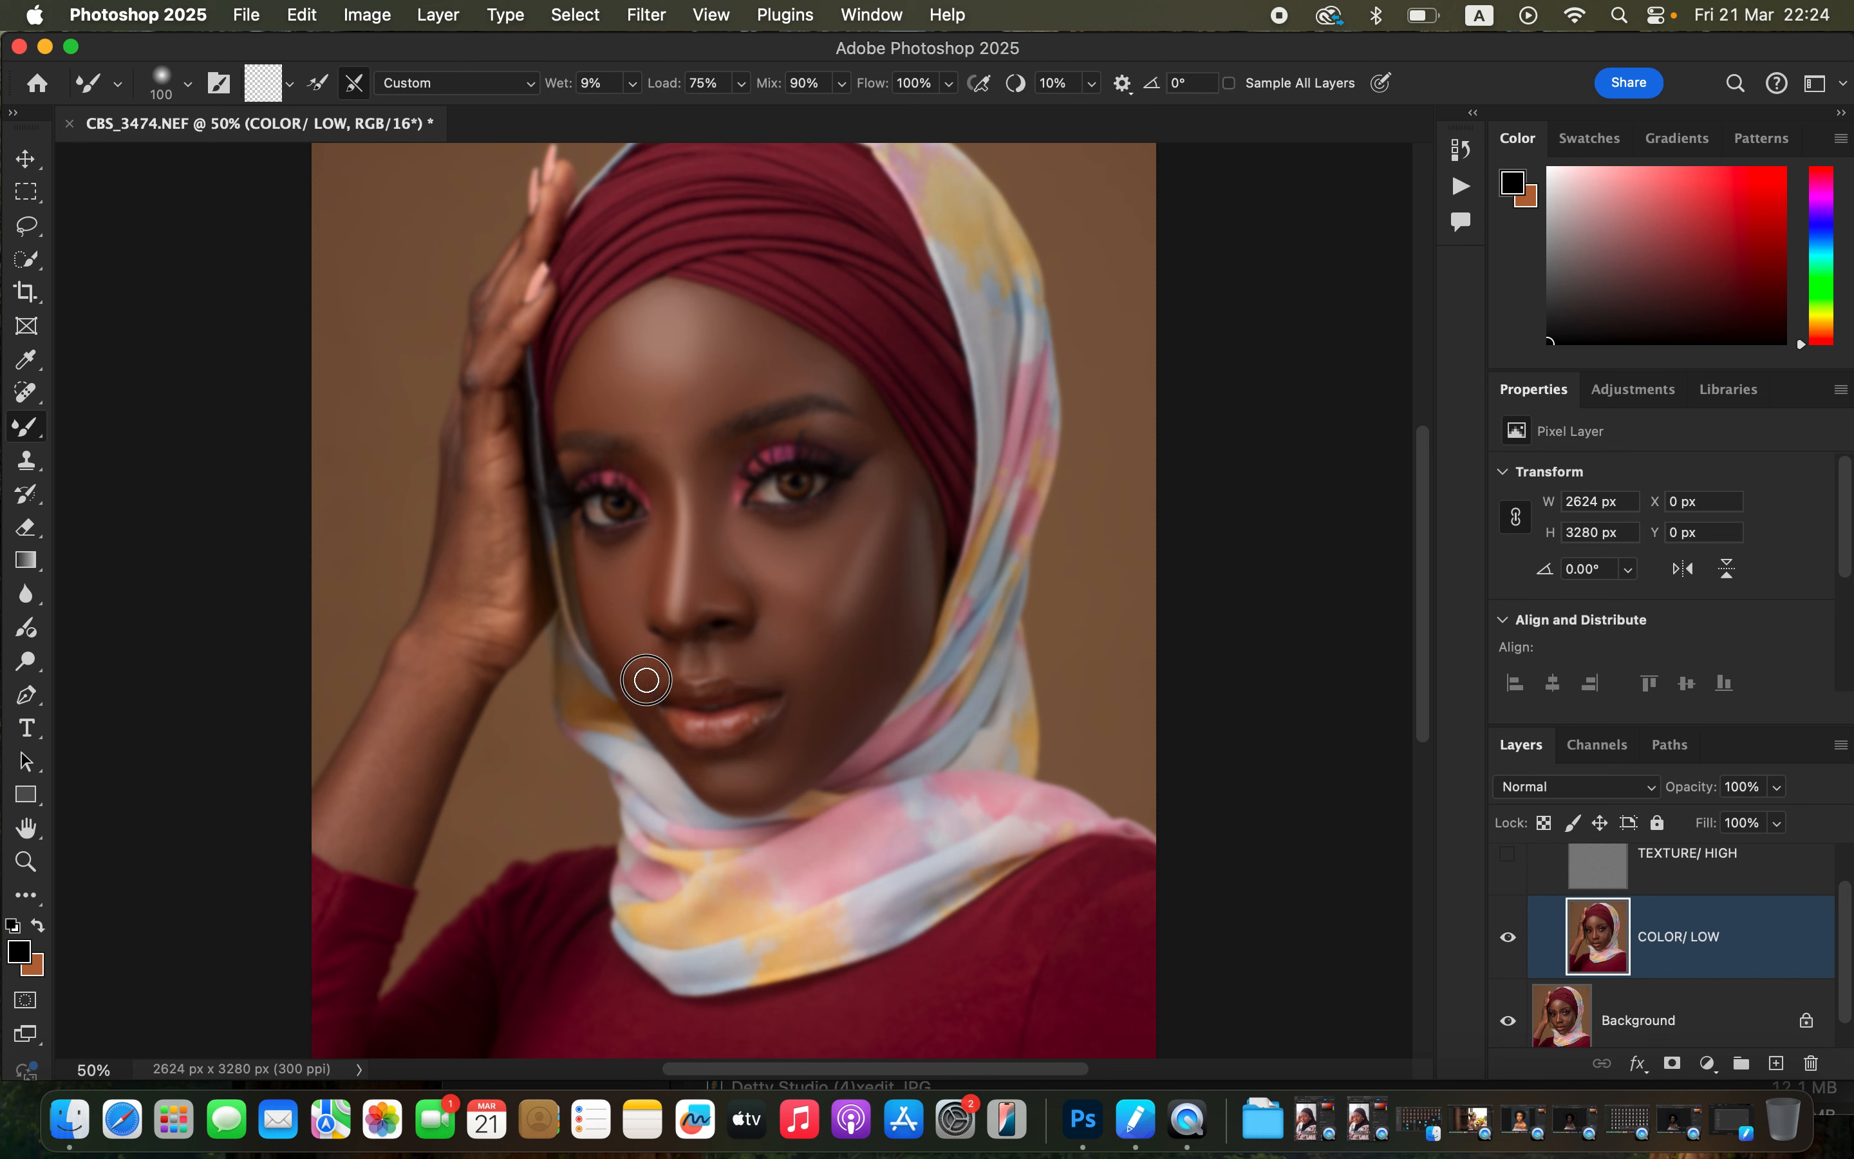
pyautogui.moveTo(689, 763)
pyautogui.mouseDown()
pyautogui.moveTo(755, 796)
pyautogui.moveTo(773, 742)
pyautogui.moveTo(795, 767)
pyautogui.moveTo(776, 712)
pyautogui.mouseUp()
pyautogui.moveTo(858, 510); pyautogui.dragTo(909, 480)
pyautogui.moveTo(922, 484); pyautogui.dragTo(902, 496)
pyautogui.moveTo(753, 563)
pyautogui.mouseDown()
pyautogui.moveTo(728, 531)
pyautogui.moveTo(785, 604)
pyautogui.mouseUp()
pyautogui.moveTo(851, 647); pyautogui.dragTo(814, 667)
# Blend the skin tones along the raised hand and arm with a larger Mixer Brush.
pyautogui.click(1508, 853)
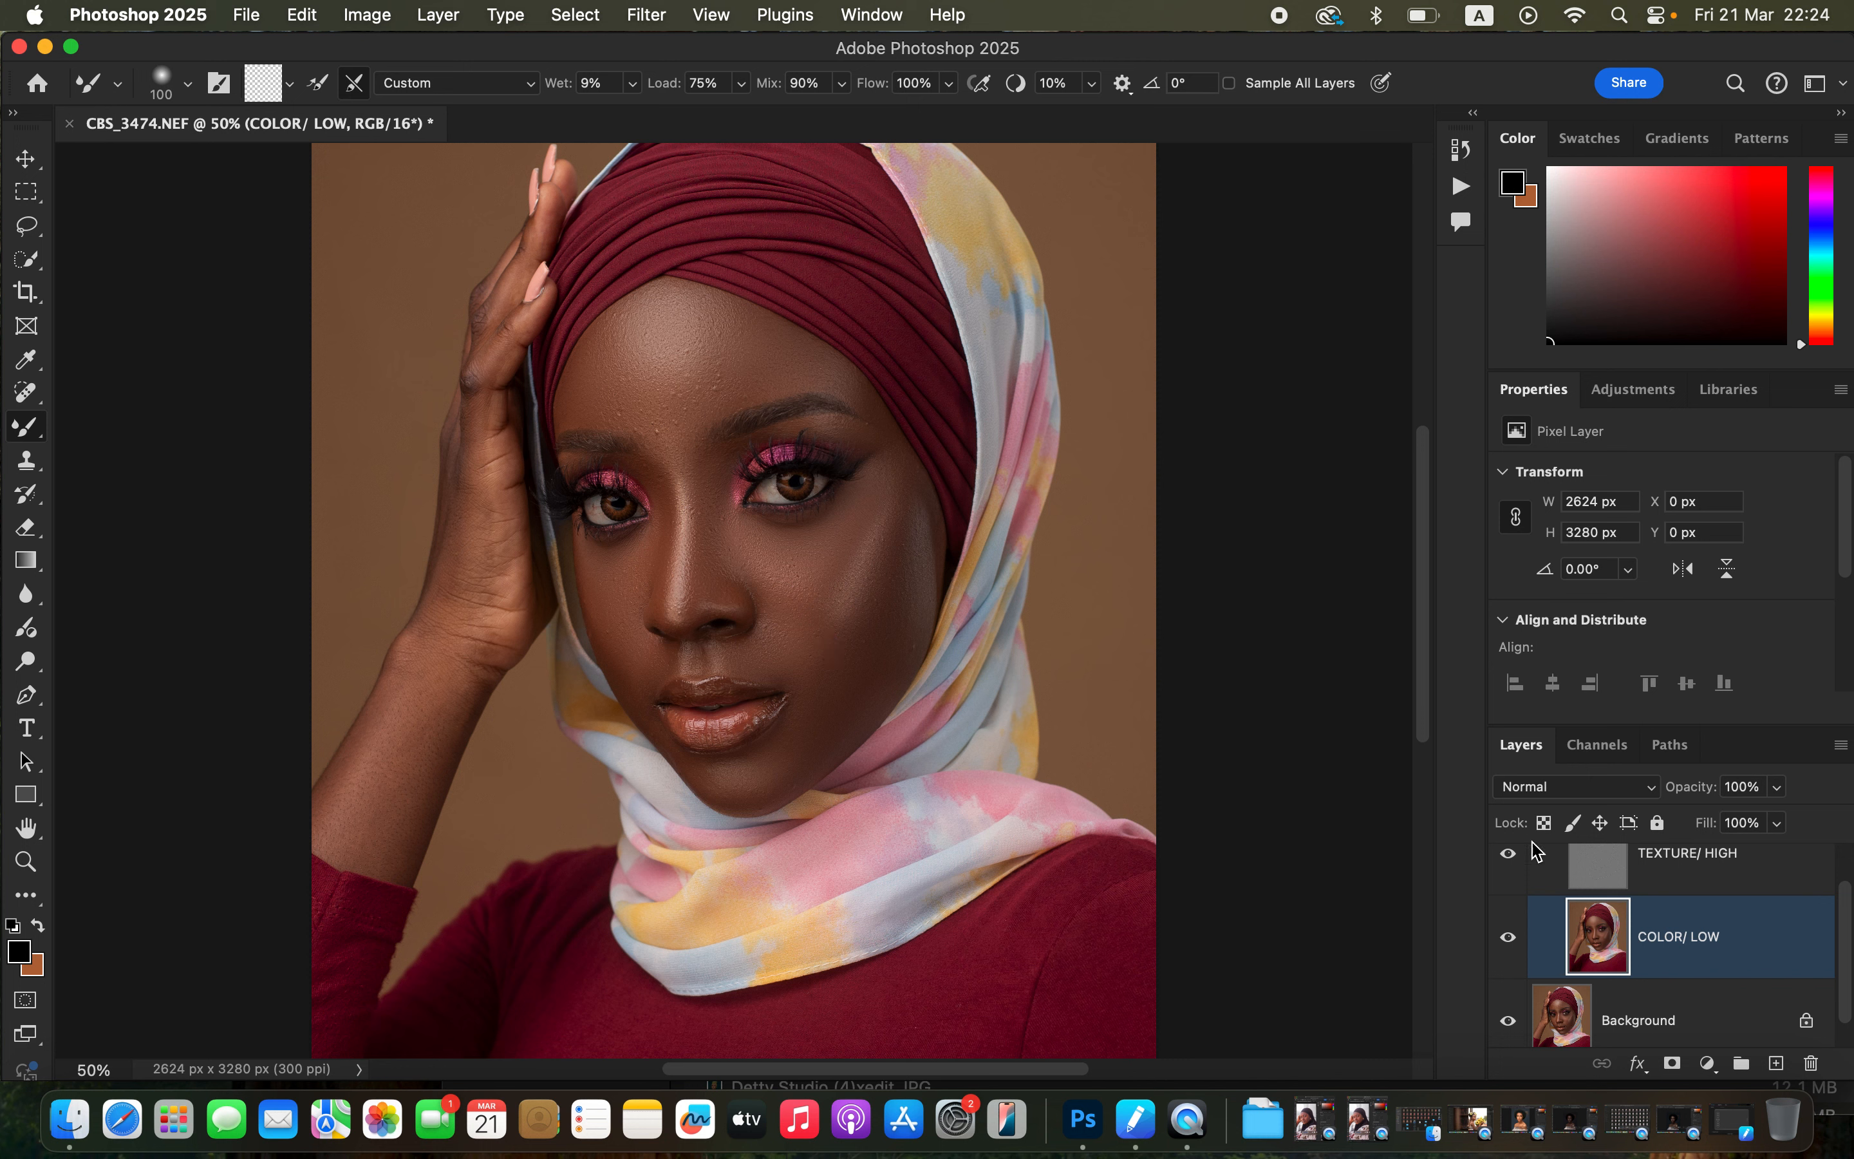
pyautogui.scroll(2, 1835, 922)
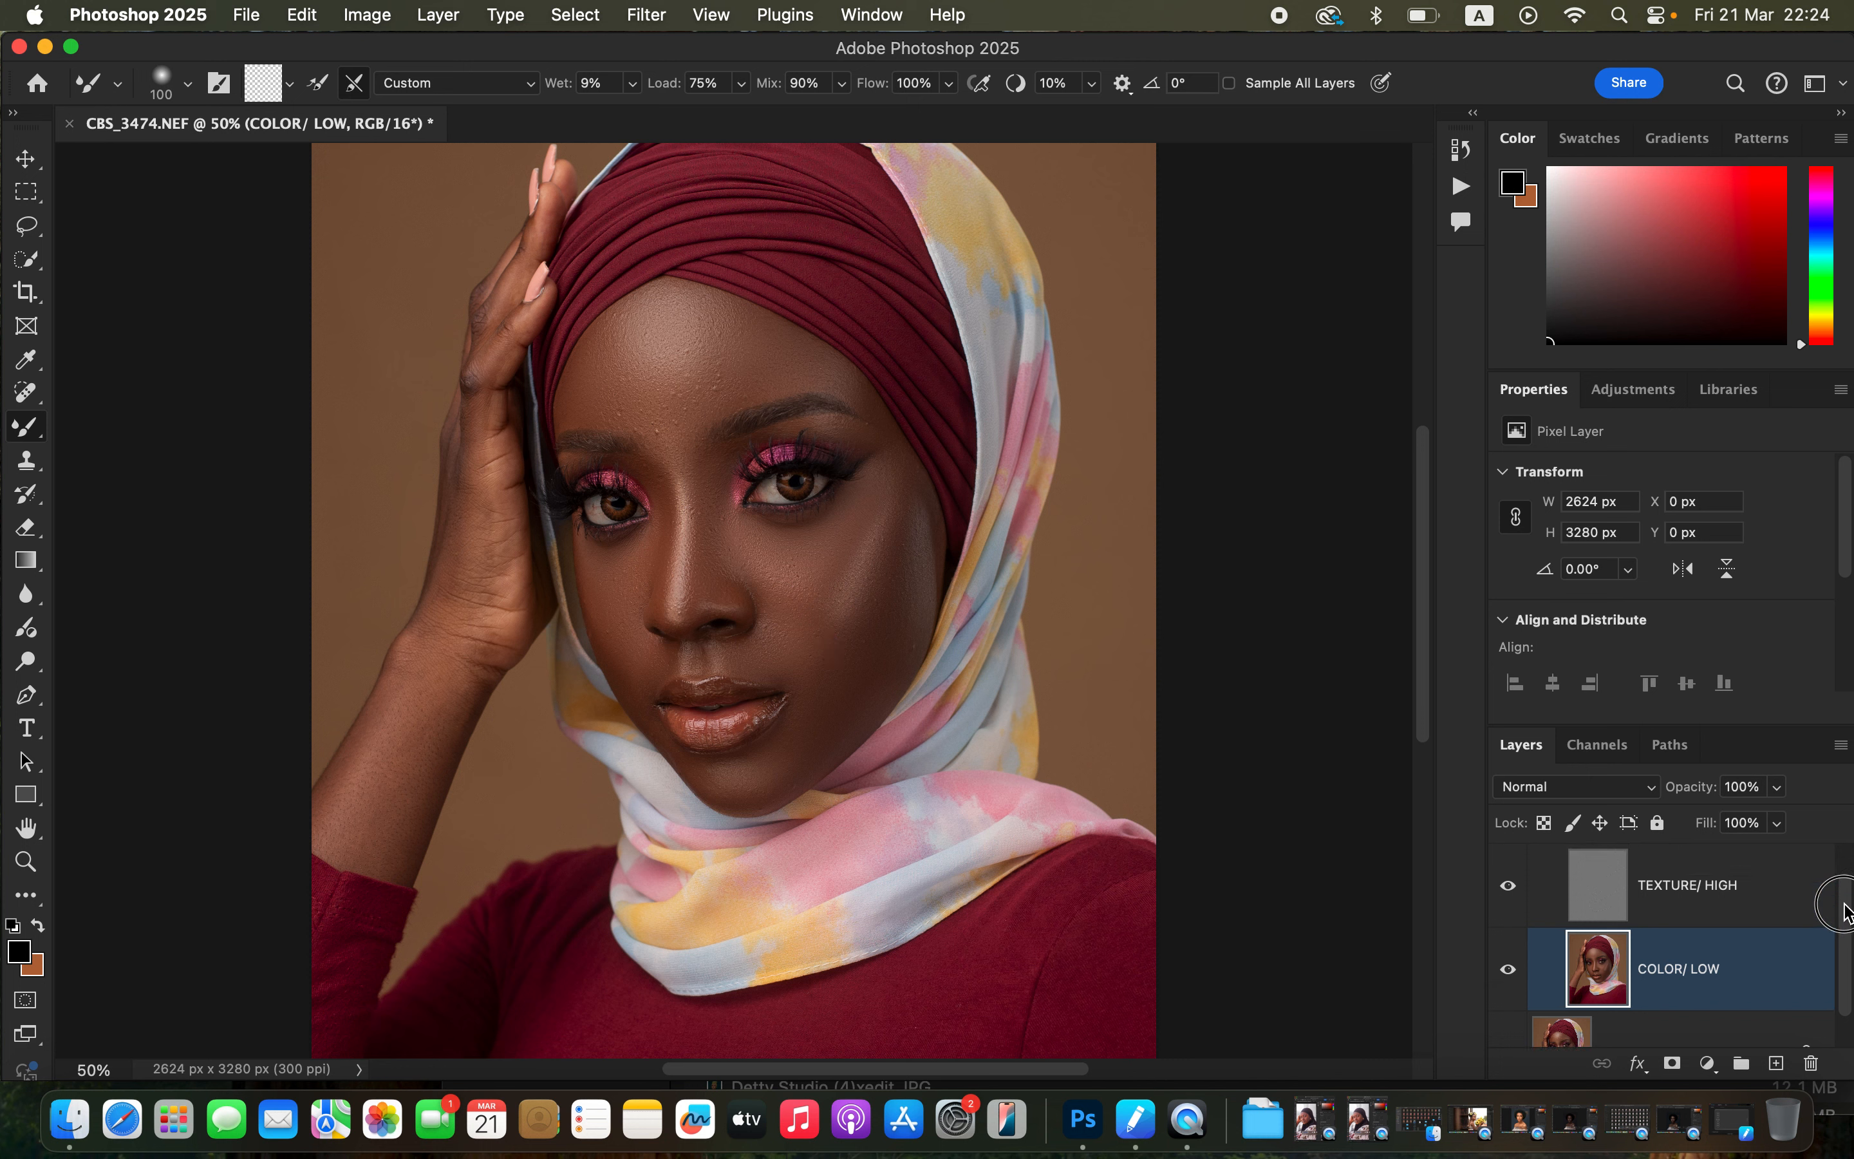
pyautogui.click(1509, 866)
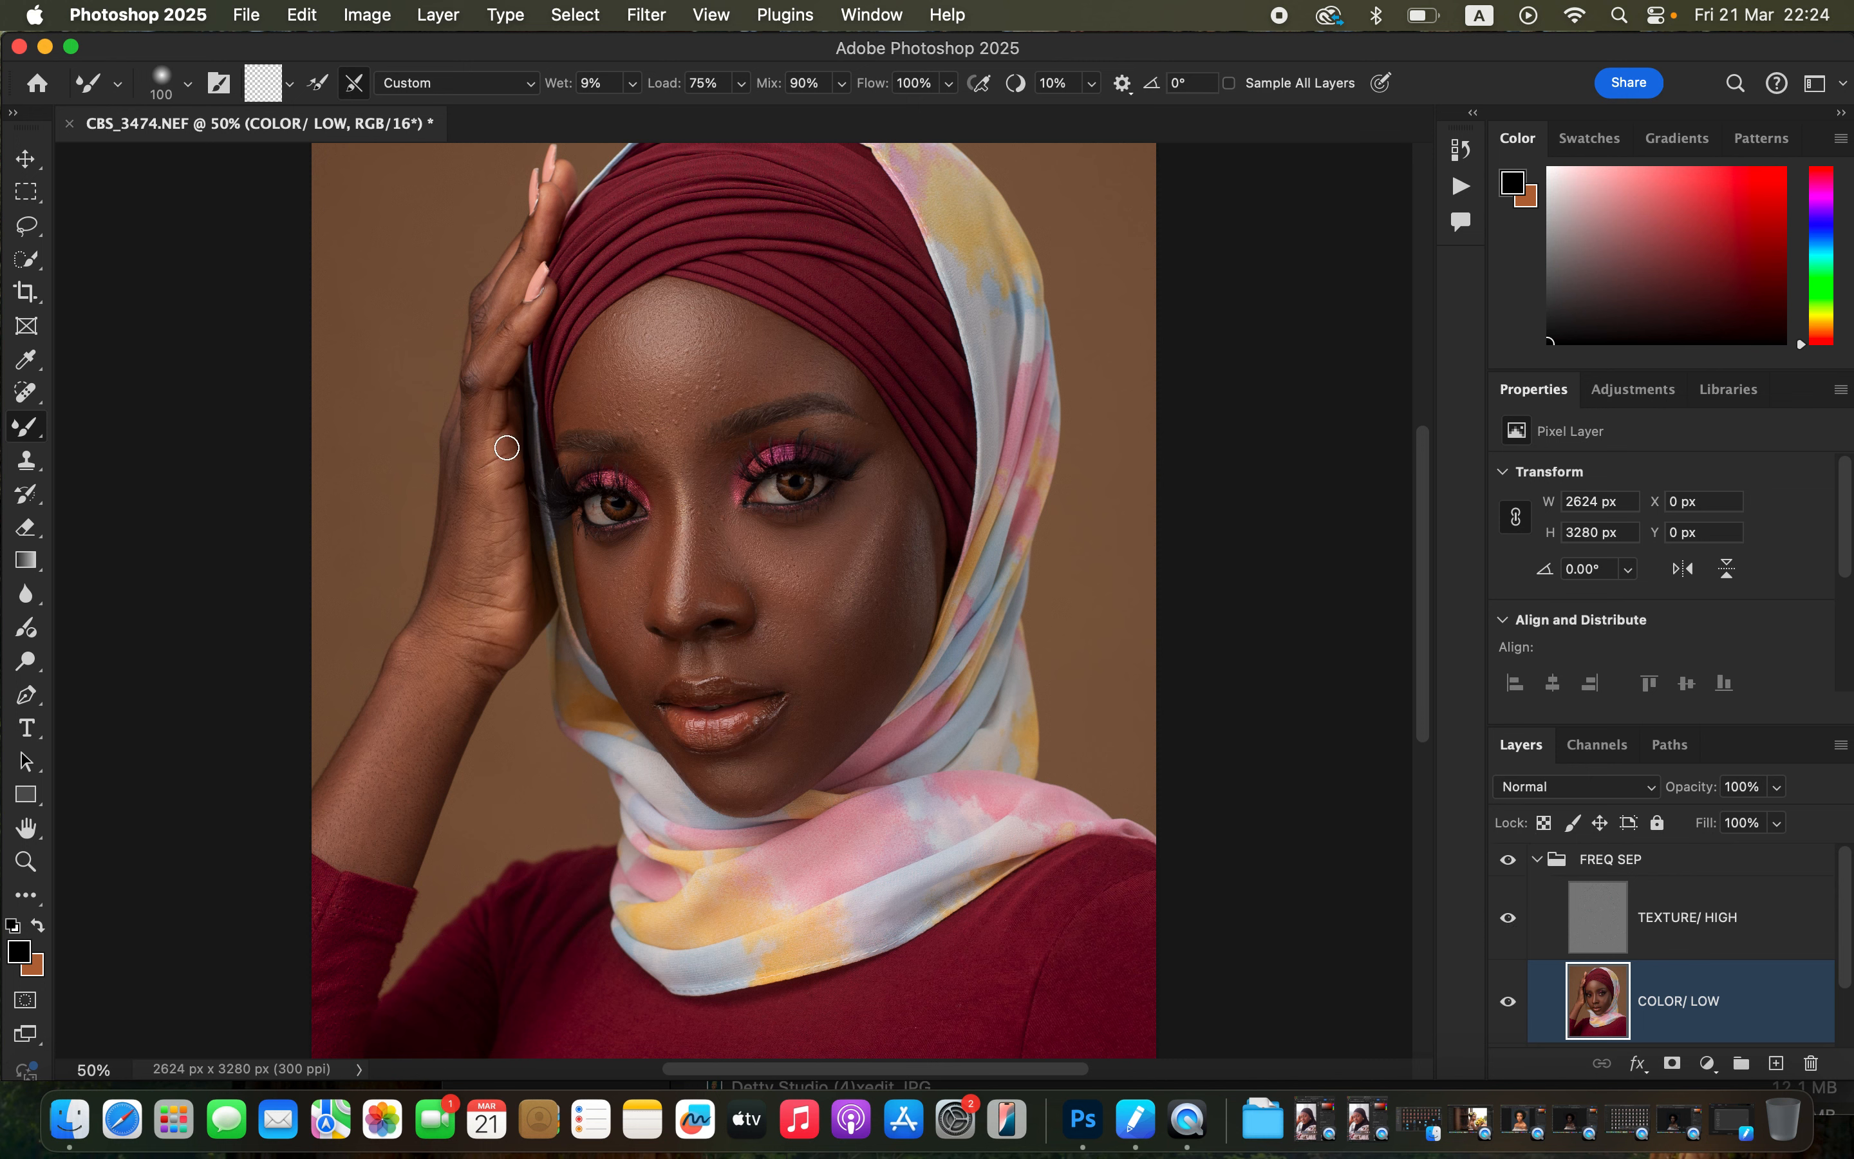
pyautogui.click(1508, 924)
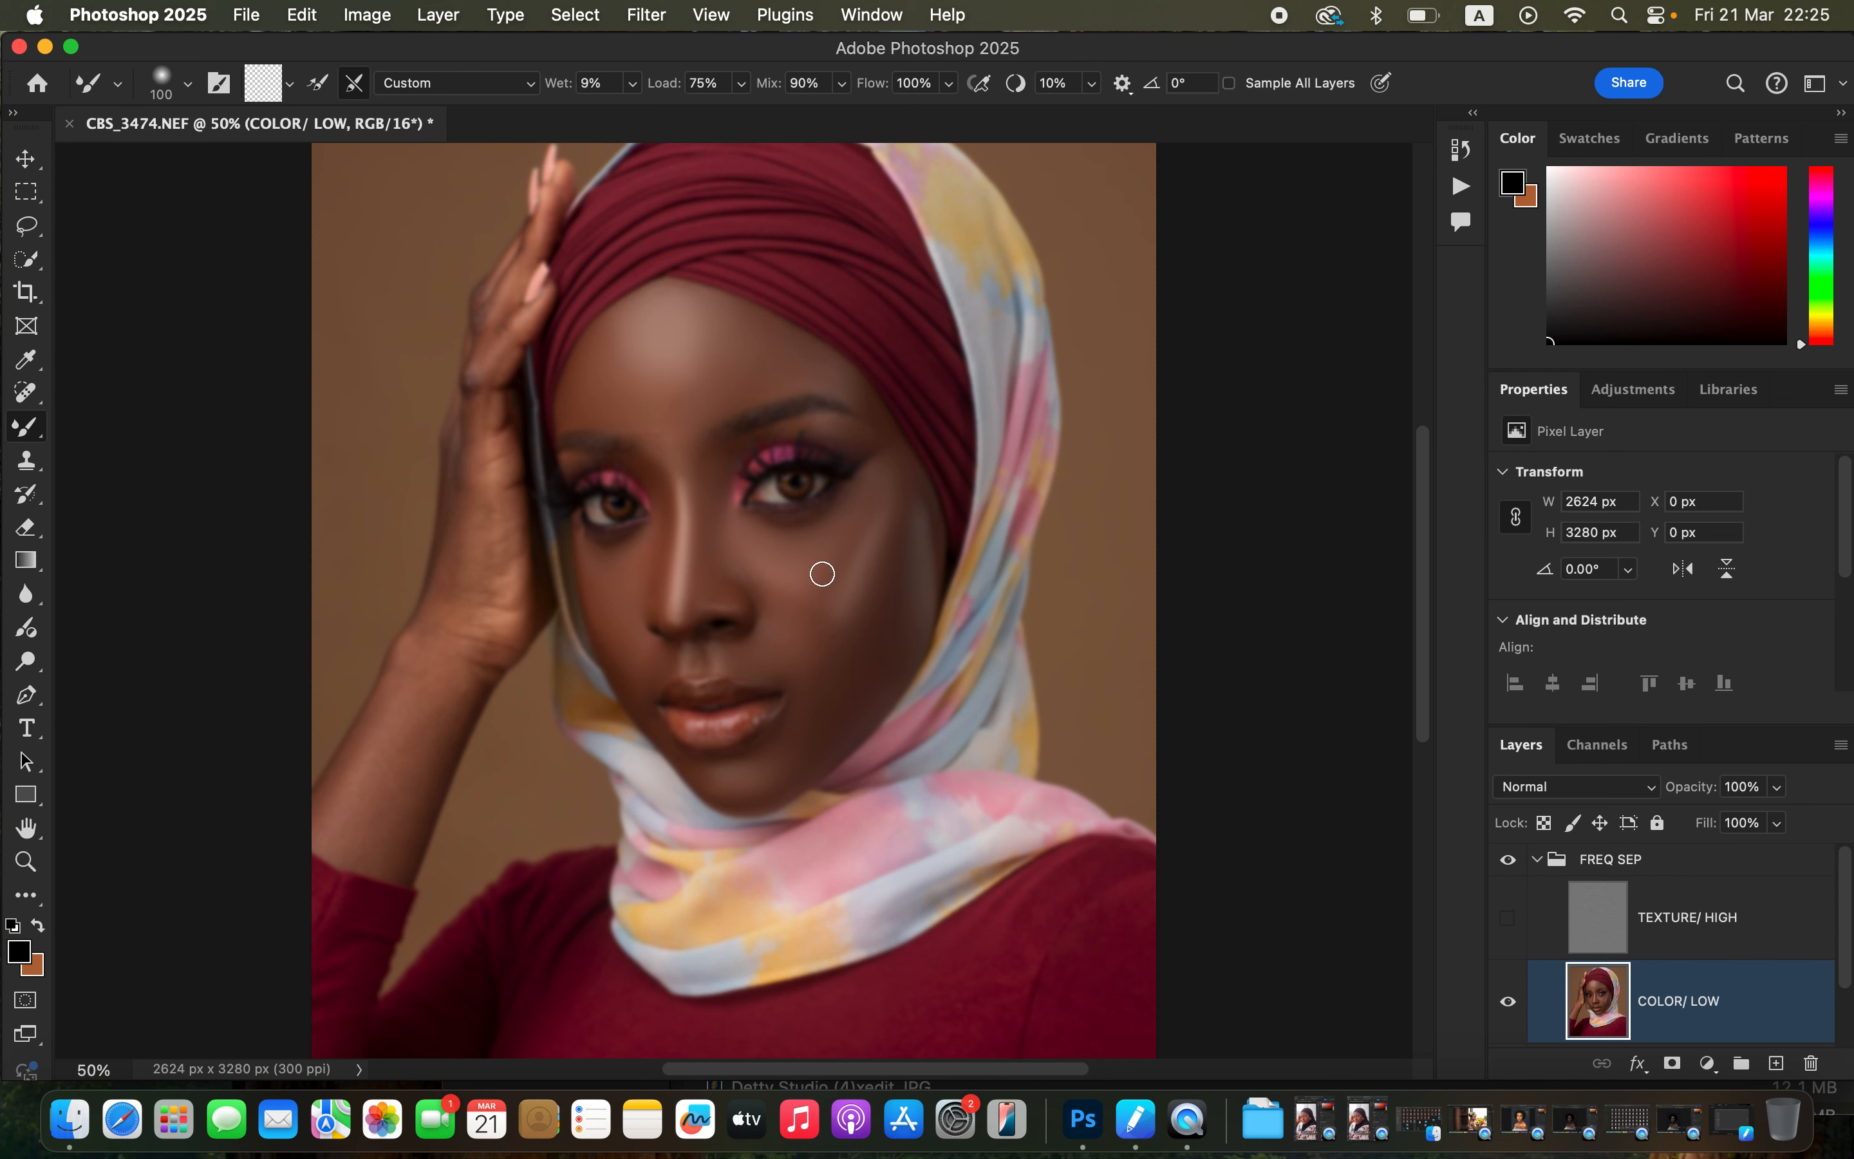
pyautogui.press(']')
pyautogui.press(']')
pyautogui.press(']')
pyautogui.moveTo(431, 623)
pyautogui.mouseDown()
pyautogui.moveTo(432, 701)
pyautogui.moveTo(407, 760)
pyautogui.moveTo(427, 717)
pyautogui.mouseUp()
pyautogui.moveTo(452, 549)
pyautogui.mouseDown()
pyautogui.moveTo(457, 588)
pyautogui.moveTo(467, 460)
pyautogui.moveTo(481, 600)
pyautogui.moveTo(463, 575)
pyautogui.moveTo(496, 539)
pyautogui.mouseUp()
pyautogui.press('[')
pyautogui.press('[')
pyautogui.moveTo(507, 512)
pyautogui.mouseDown()
pyautogui.moveTo(484, 624)
pyautogui.moveTo(509, 564)
pyautogui.moveTo(492, 481)
pyautogui.moveTo(505, 530)
pyautogui.moveTo(476, 673)
pyautogui.moveTo(493, 650)
pyautogui.moveTo(455, 637)
pyautogui.moveTo(439, 592)
pyautogui.moveTo(467, 461)
pyautogui.mouseUp()
pyautogui.press('[')
pyautogui.press('[')
pyautogui.moveTo(483, 380)
pyautogui.mouseDown()
pyautogui.moveTo(516, 325)
pyautogui.moveTo(486, 424)
pyautogui.moveTo(513, 273)
pyautogui.moveTo(484, 327)
pyautogui.moveTo(489, 287)
pyautogui.moveTo(470, 430)
pyautogui.moveTo(467, 406)
pyautogui.moveTo(470, 392)
pyautogui.moveTo(489, 414)
pyautogui.moveTo(503, 543)
pyautogui.moveTo(482, 414)
pyautogui.moveTo(493, 356)
pyautogui.moveTo(497, 572)
pyautogui.moveTo(483, 449)
pyautogui.moveTo(508, 625)
pyautogui.moveTo(442, 682)
pyautogui.moveTo(459, 702)
pyautogui.moveTo(501, 628)
pyautogui.moveTo(490, 670)
pyautogui.moveTo(517, 563)
pyautogui.moveTo(500, 616)
pyautogui.moveTo(419, 674)
pyautogui.moveTo(348, 798)
pyautogui.moveTo(390, 858)
pyautogui.moveTo(410, 820)
pyautogui.mouseUp()
pyautogui.press(']')
pyautogui.press(']')
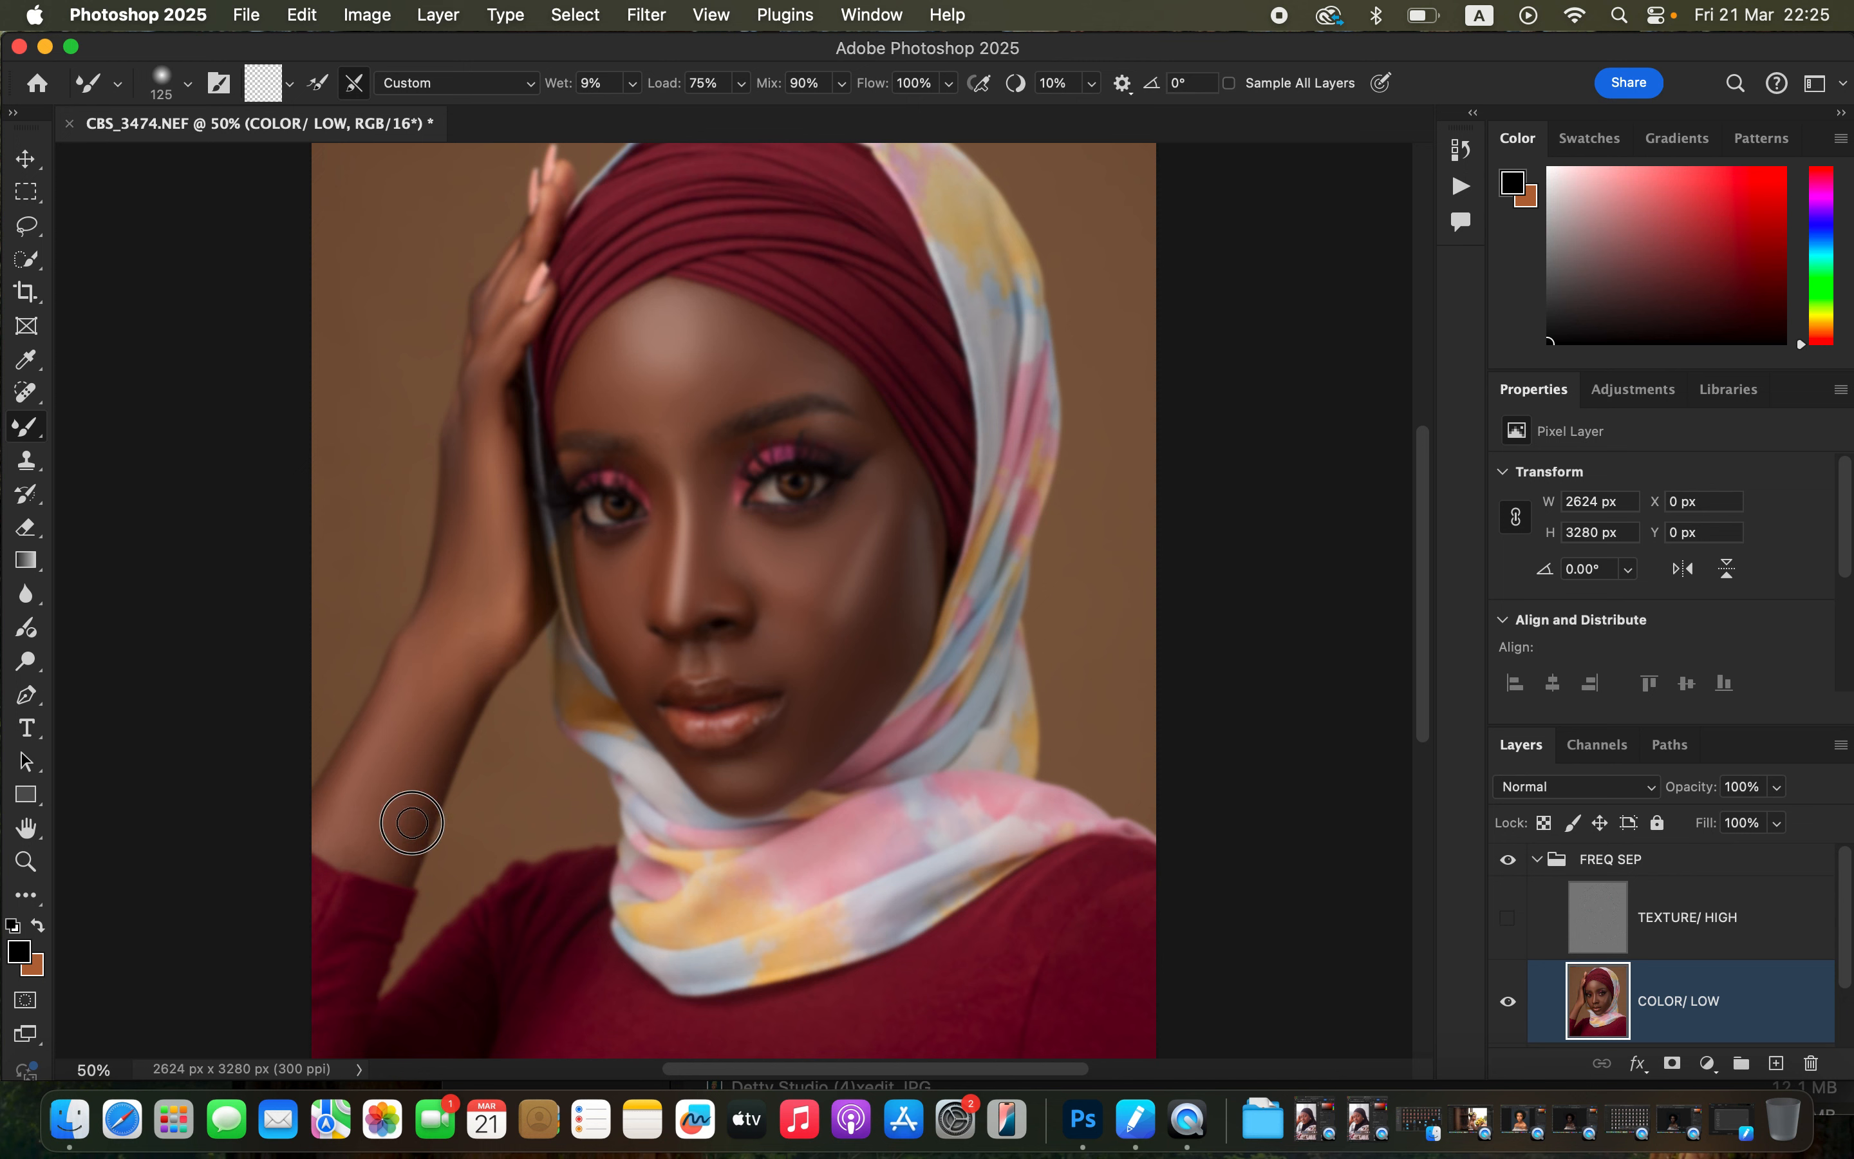
# Blend the cheek, chin and nose areas and turn the TEXTURE/ HIGH layer back on.
pyautogui.moveTo(694, 567)
pyautogui.mouseDown()
pyautogui.moveTo(791, 542)
pyautogui.moveTo(786, 587)
pyautogui.moveTo(848, 547)
pyautogui.moveTo(881, 472)
pyautogui.moveTo(905, 527)
pyautogui.mouseUp()
pyautogui.moveTo(806, 736)
pyautogui.mouseDown()
pyautogui.moveTo(776, 776)
pyautogui.moveTo(717, 768)
pyautogui.mouseUp()
pyautogui.moveTo(625, 641); pyautogui.dragTo(585, 563)
pyautogui.press('[')
pyautogui.press('[')
pyautogui.click(1511, 923)
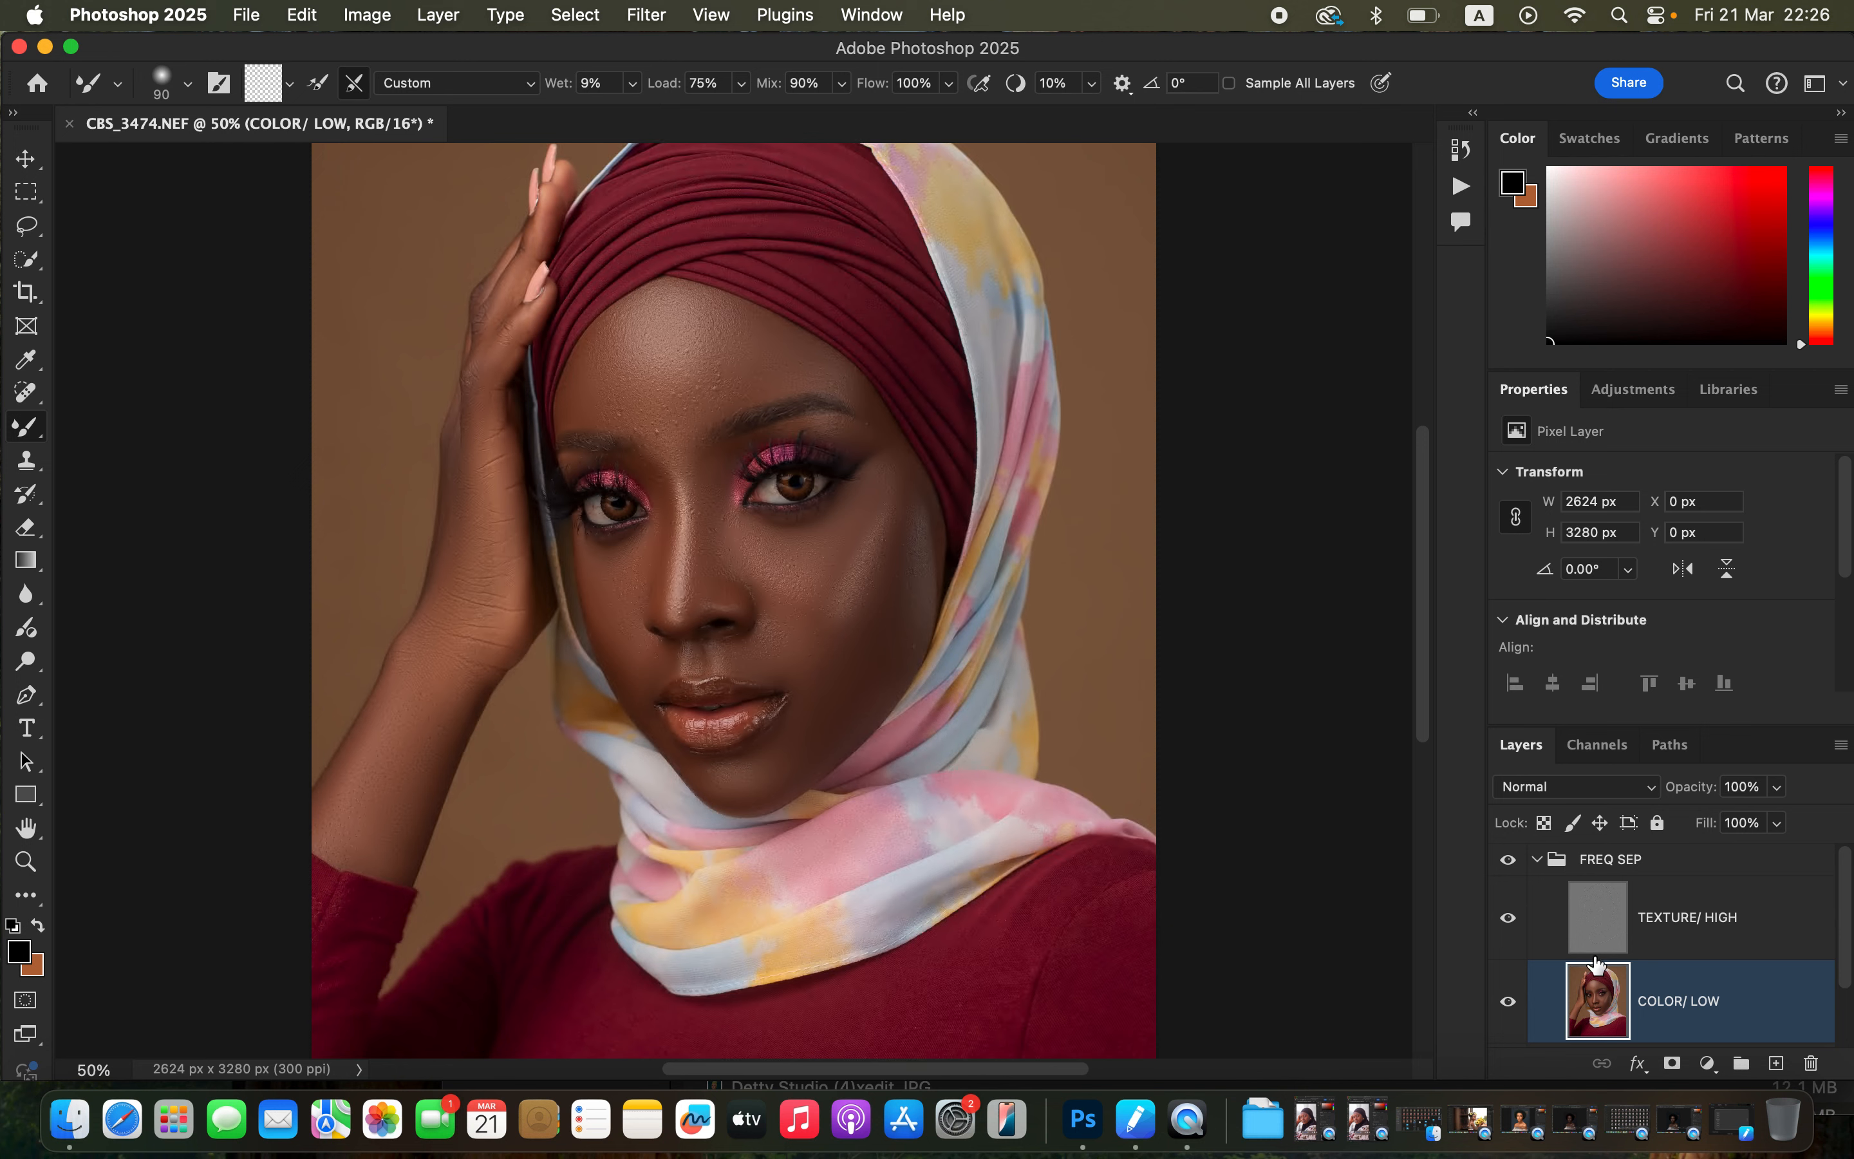
# Toggle the FREQ SEP group's visibility to compare the photo before and after retouching.
pyautogui.press('super+minus')
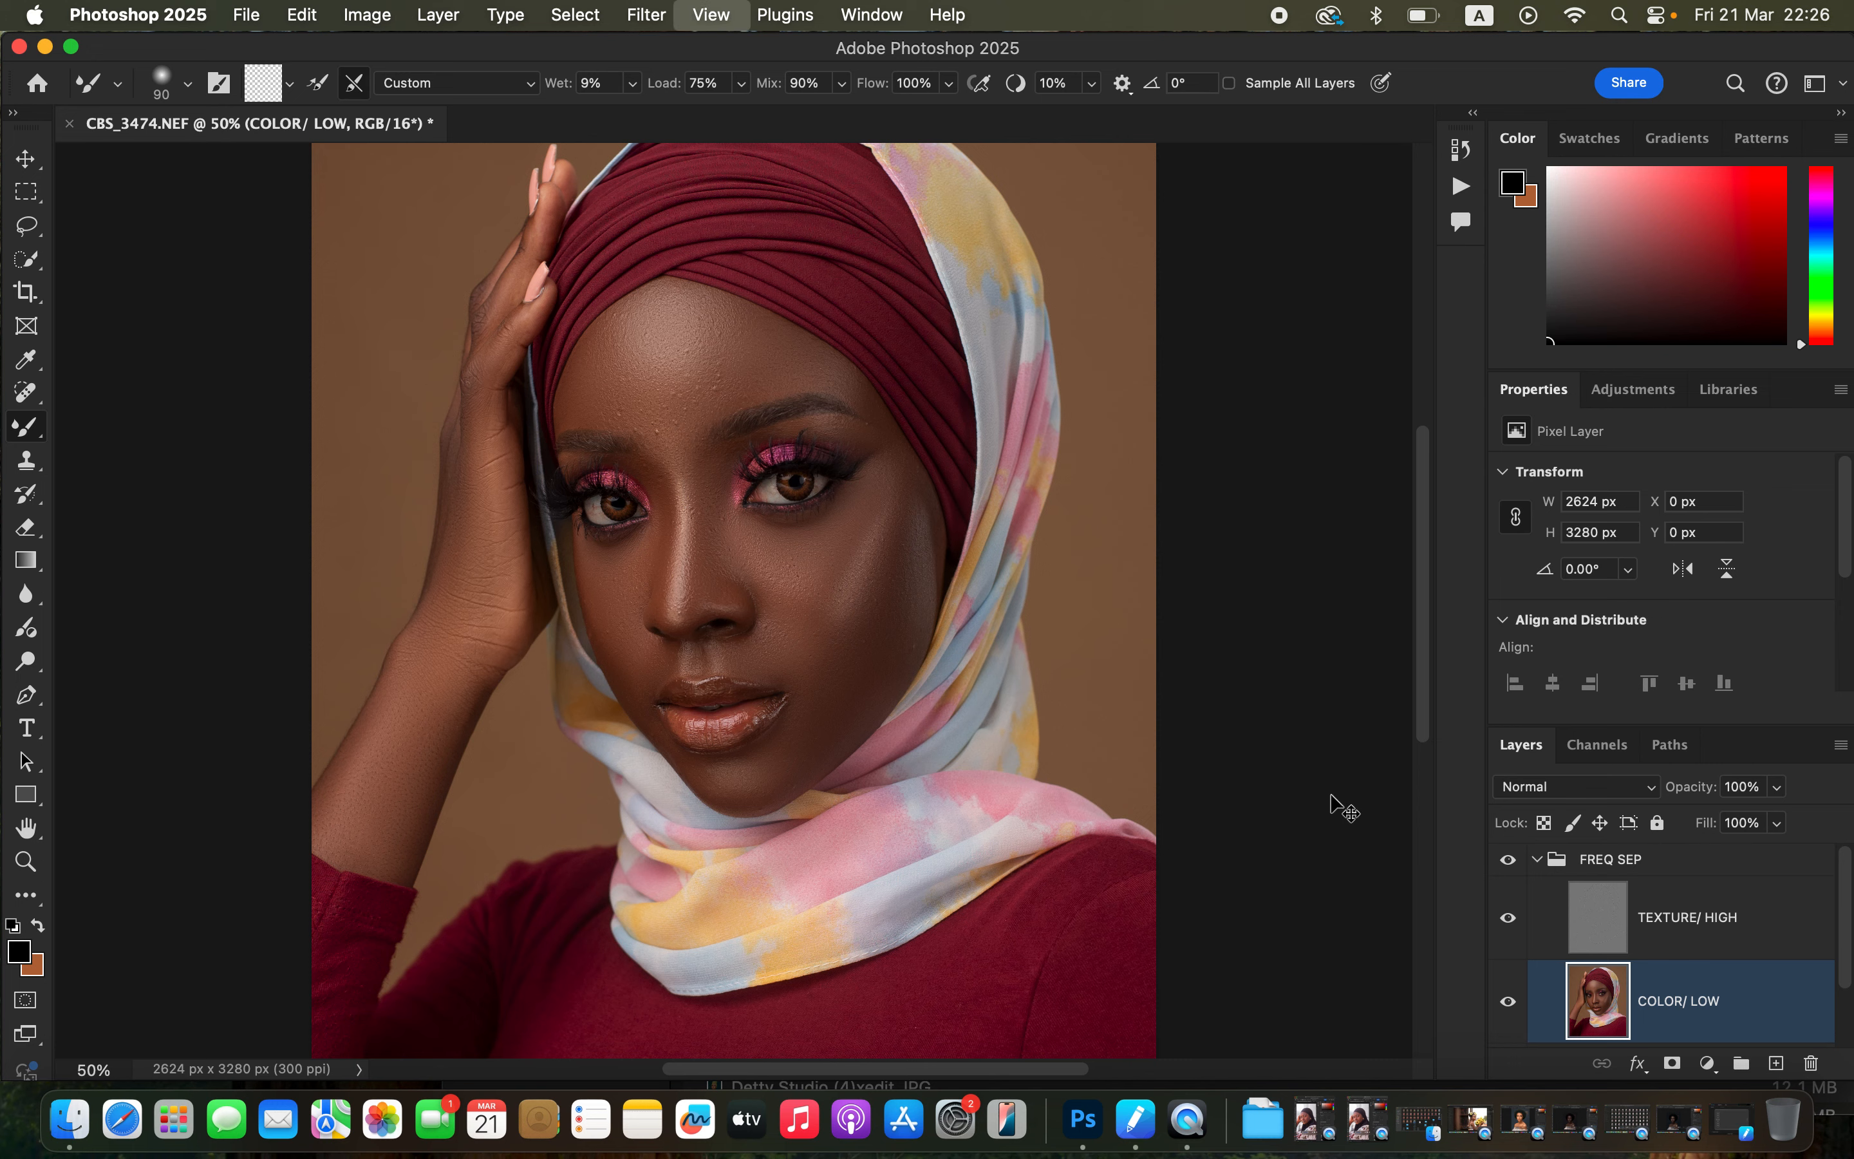
pyautogui.press('super+equal')
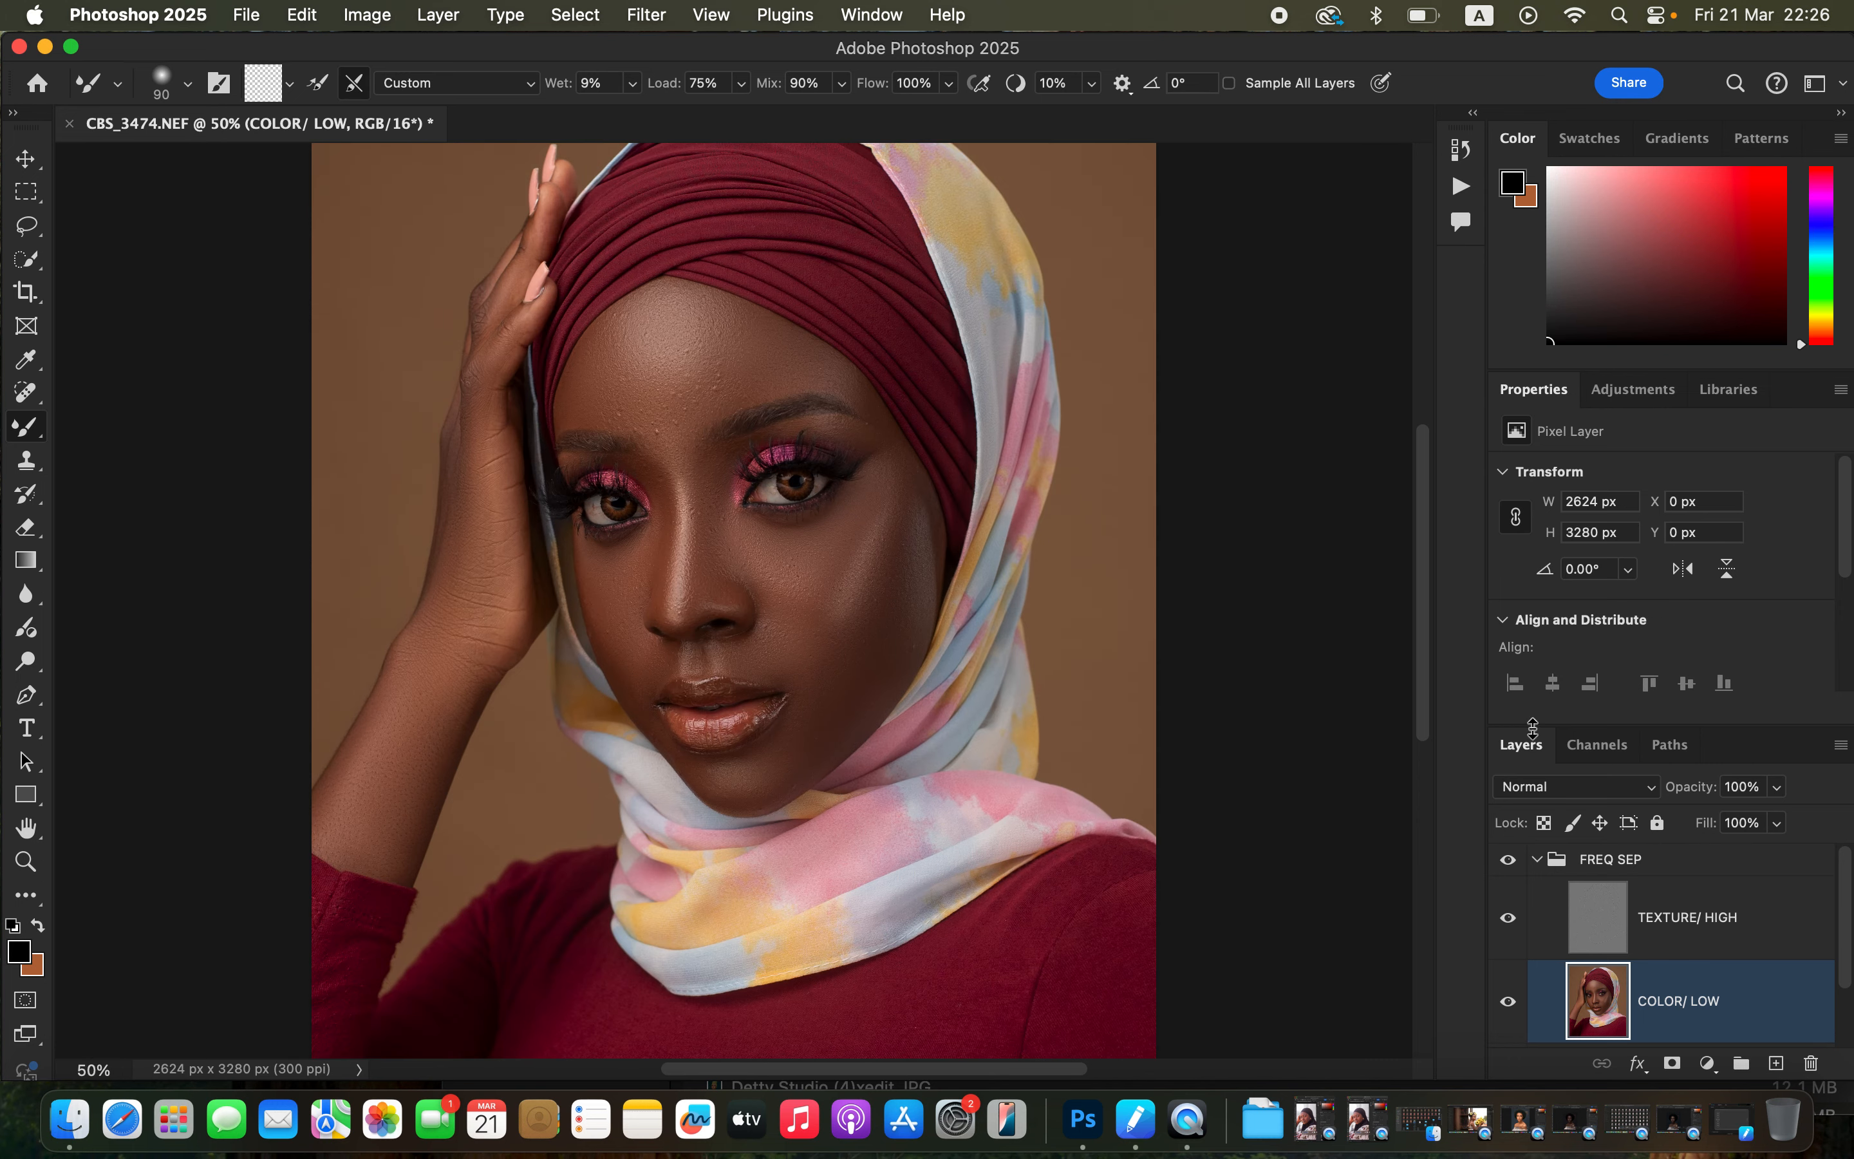
pyautogui.click(1508, 864)
pyautogui.click(1508, 865)
pyautogui.click(1507, 865)
pyautogui.click(1507, 864)
pyautogui.click(1507, 865)
pyautogui.click(1507, 864)
# Switch to the Lasso Tool.
pyautogui.click(27, 228)
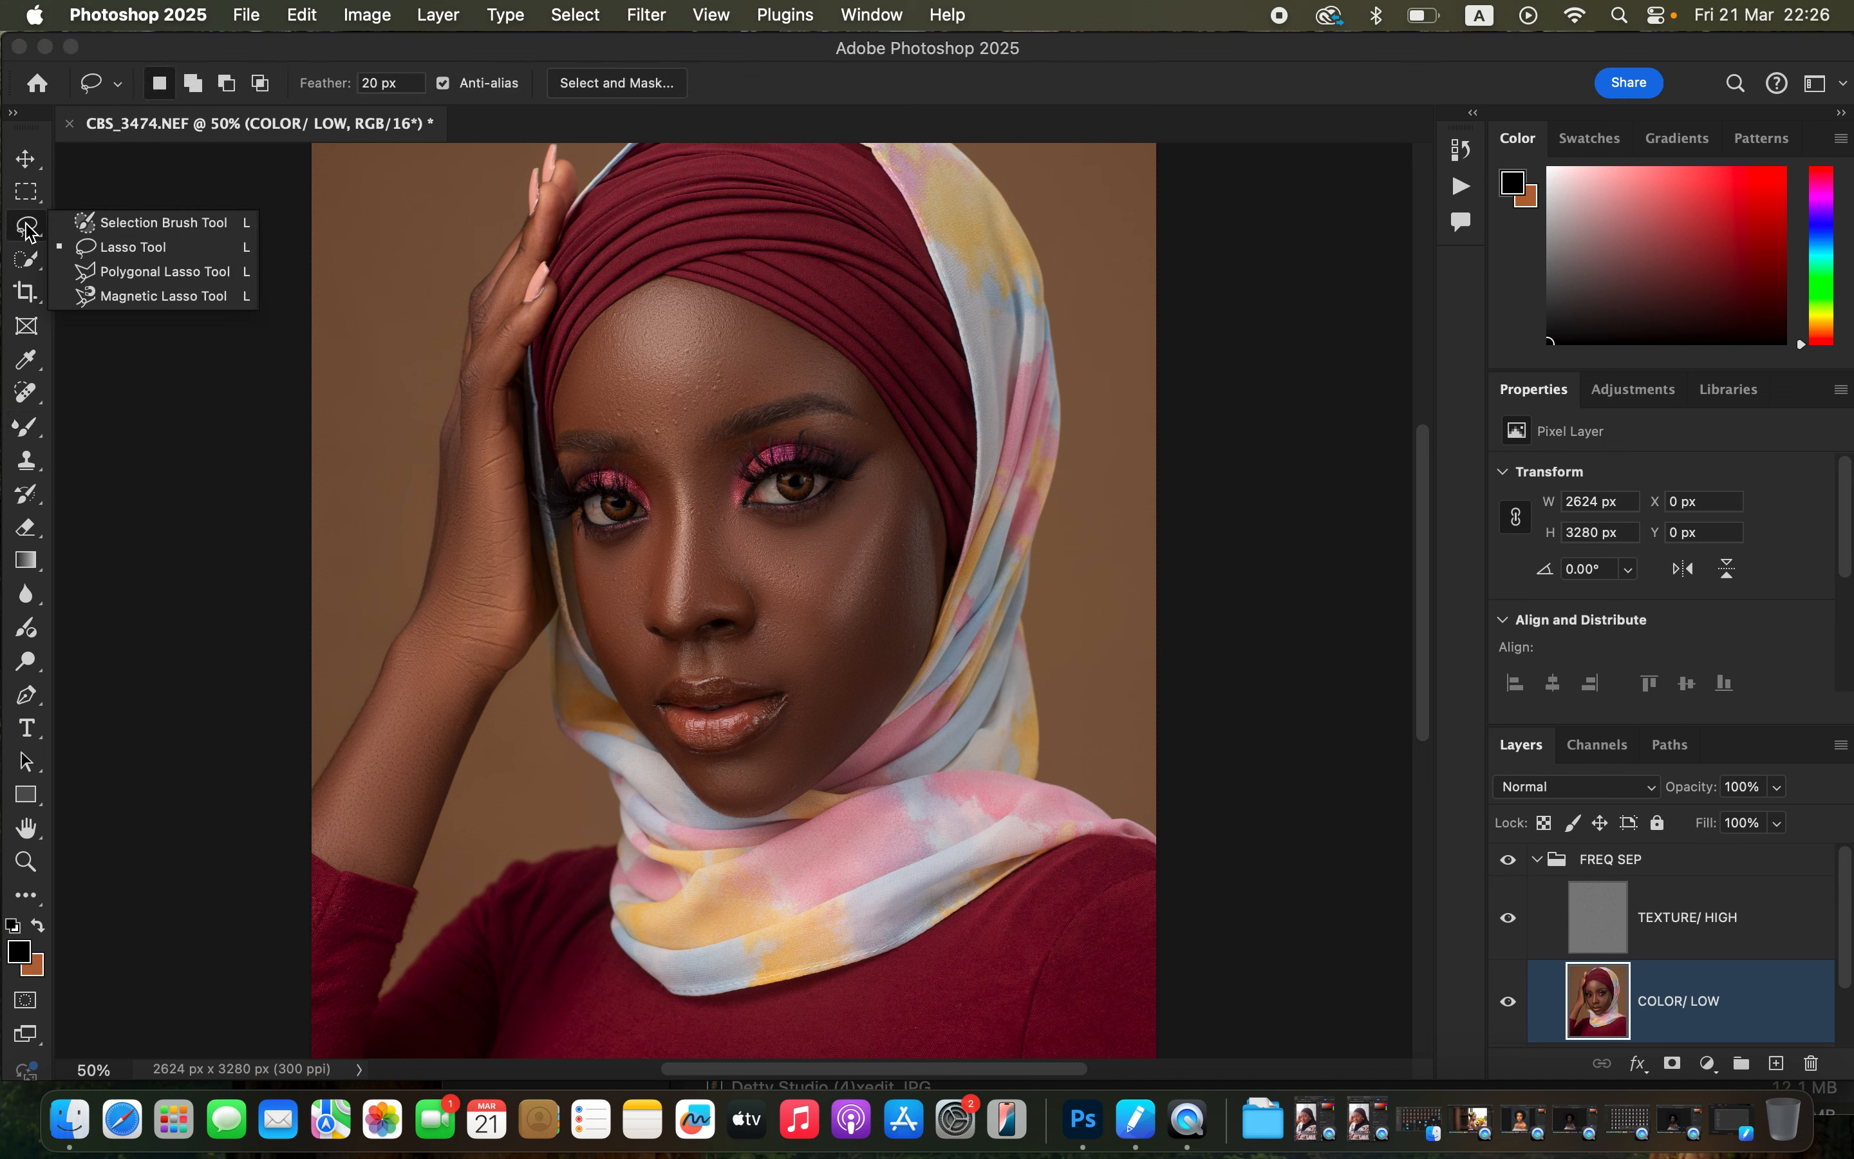
pyautogui.click(27, 228)
pyautogui.click(27, 228)
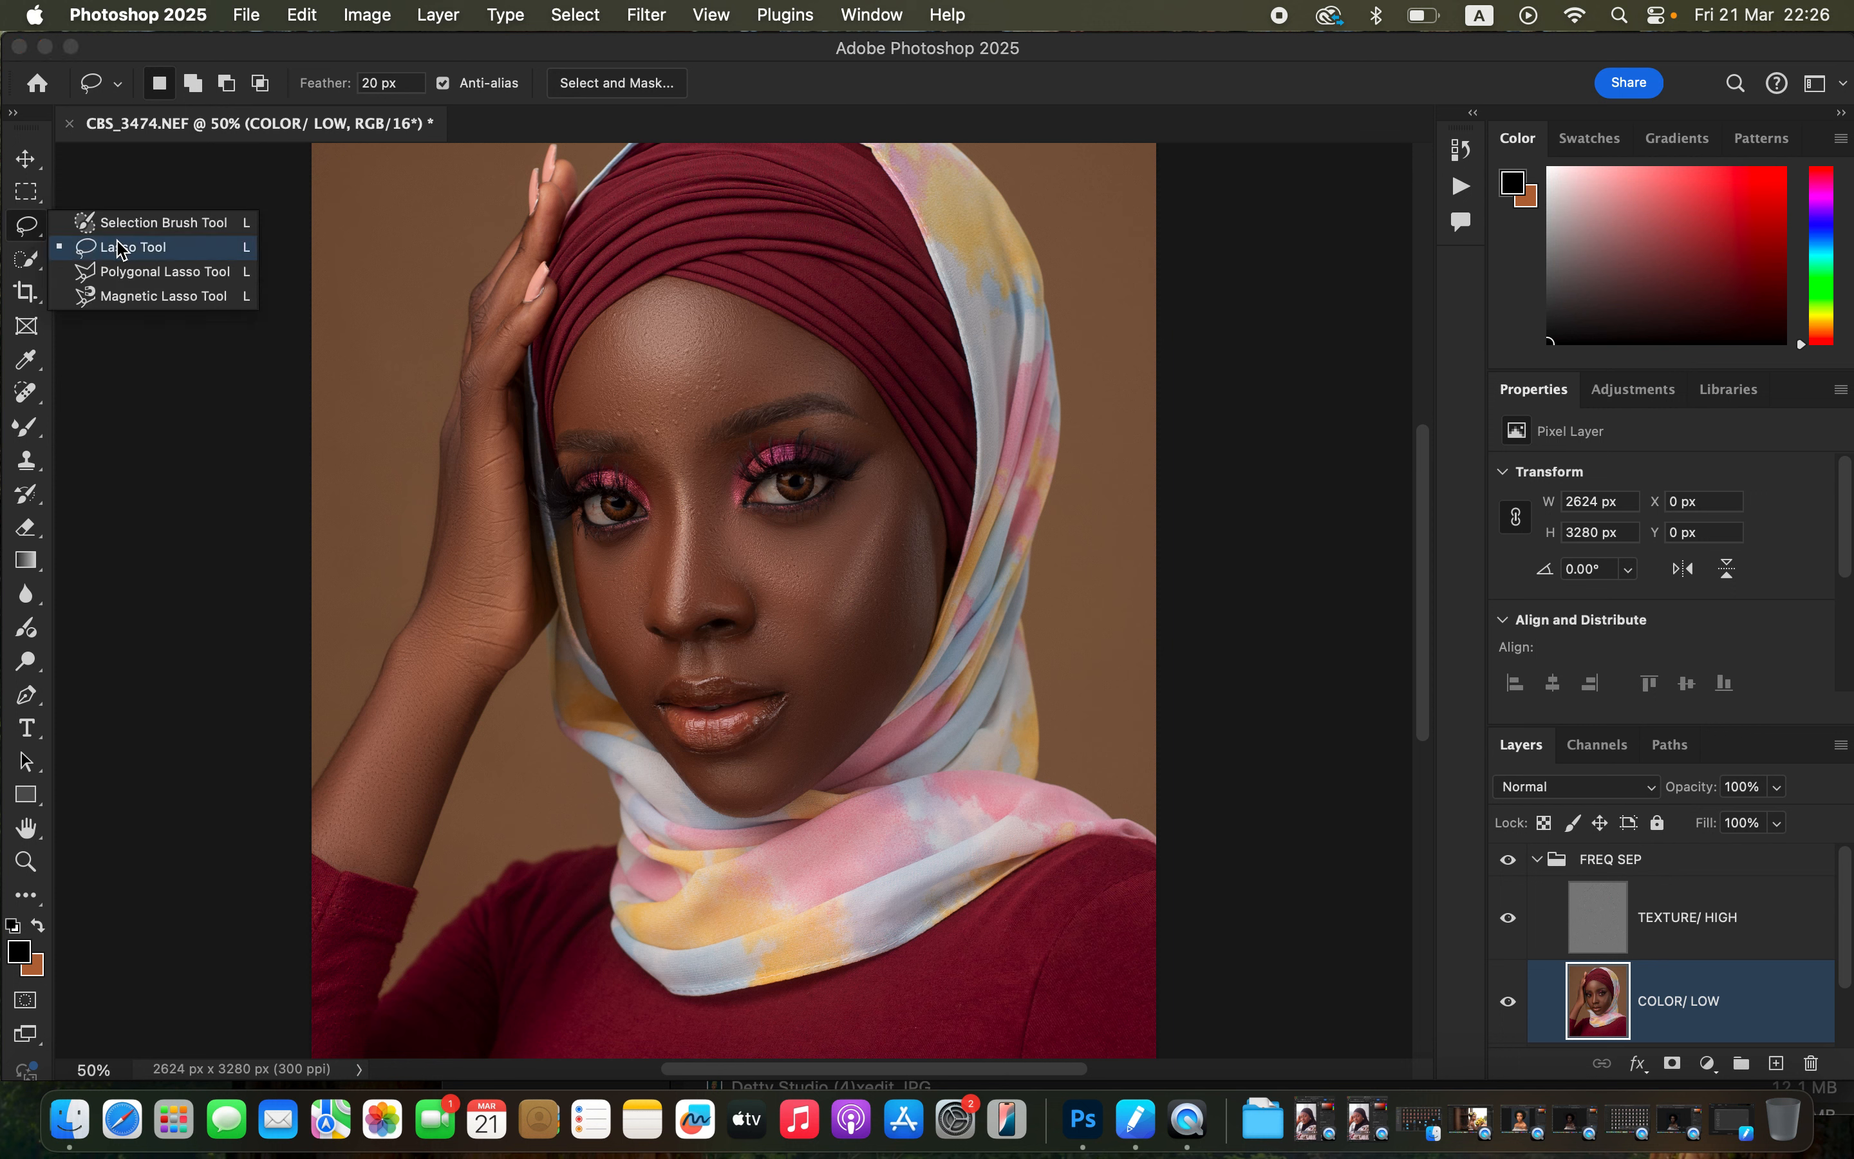
pyautogui.click(29, 230)
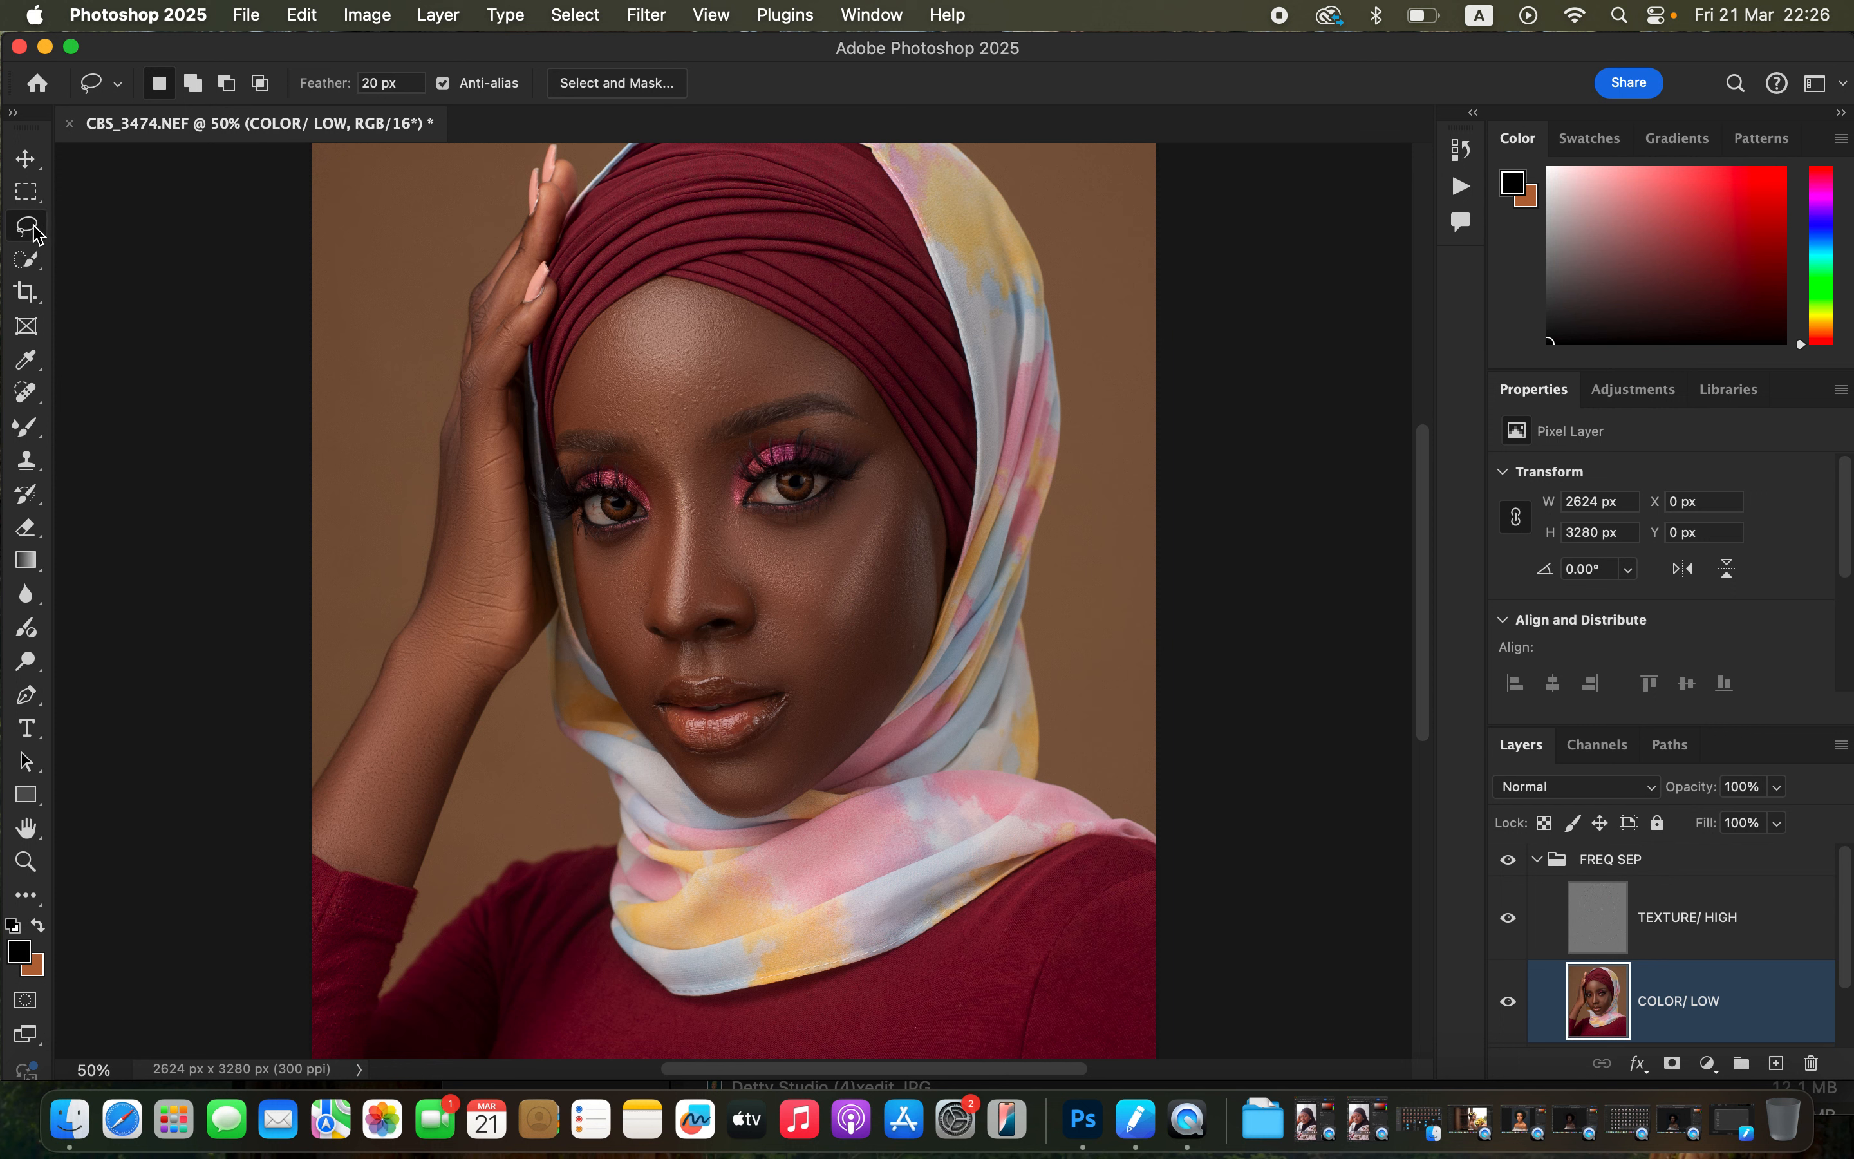
pyautogui.click(33, 226)
pyautogui.click(33, 226)
pyautogui.moveTo(661, 311)
pyautogui.mouseDown()
pyautogui.moveTo(622, 353)
pyautogui.moveTo(680, 409)
pyautogui.moveTo(712, 331)
pyautogui.moveTo(666, 323)
pyautogui.mouseUp()
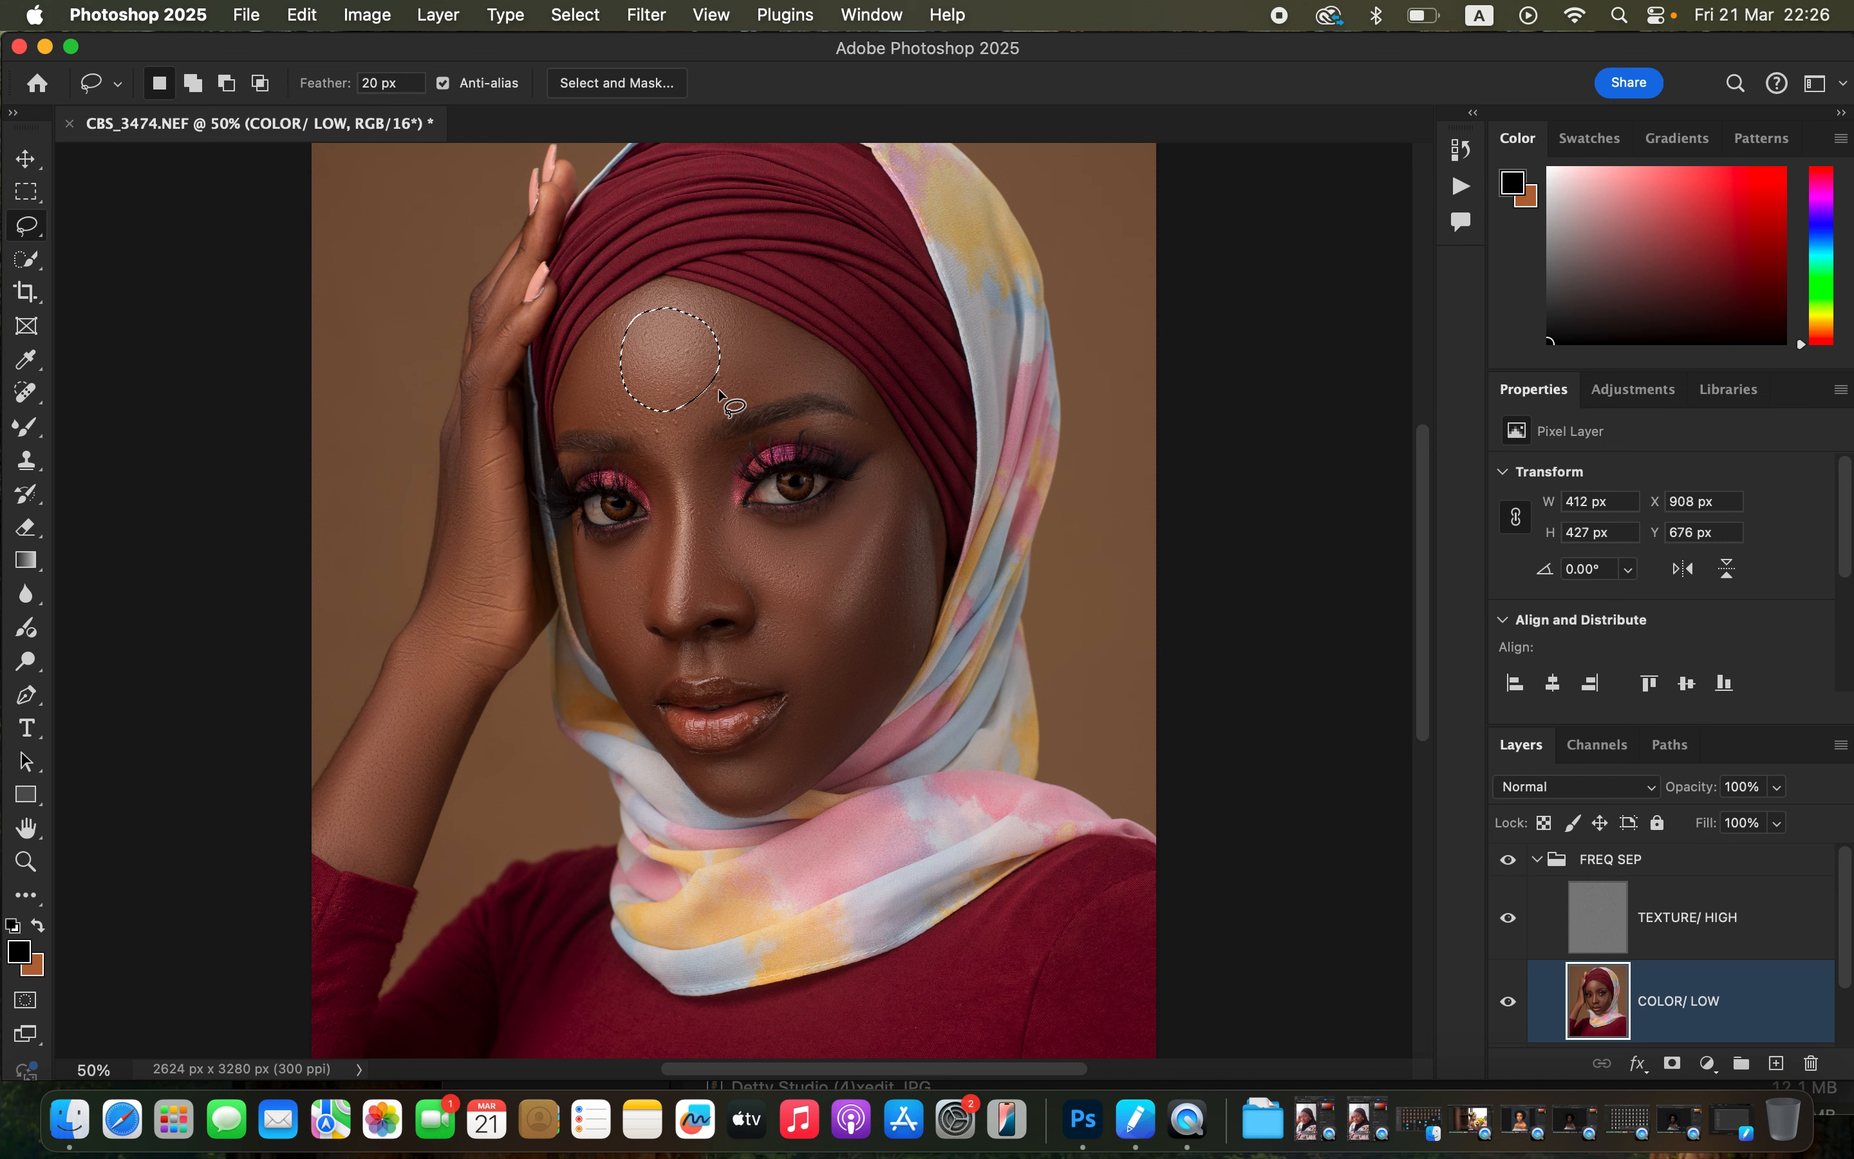
pyautogui.press('q')
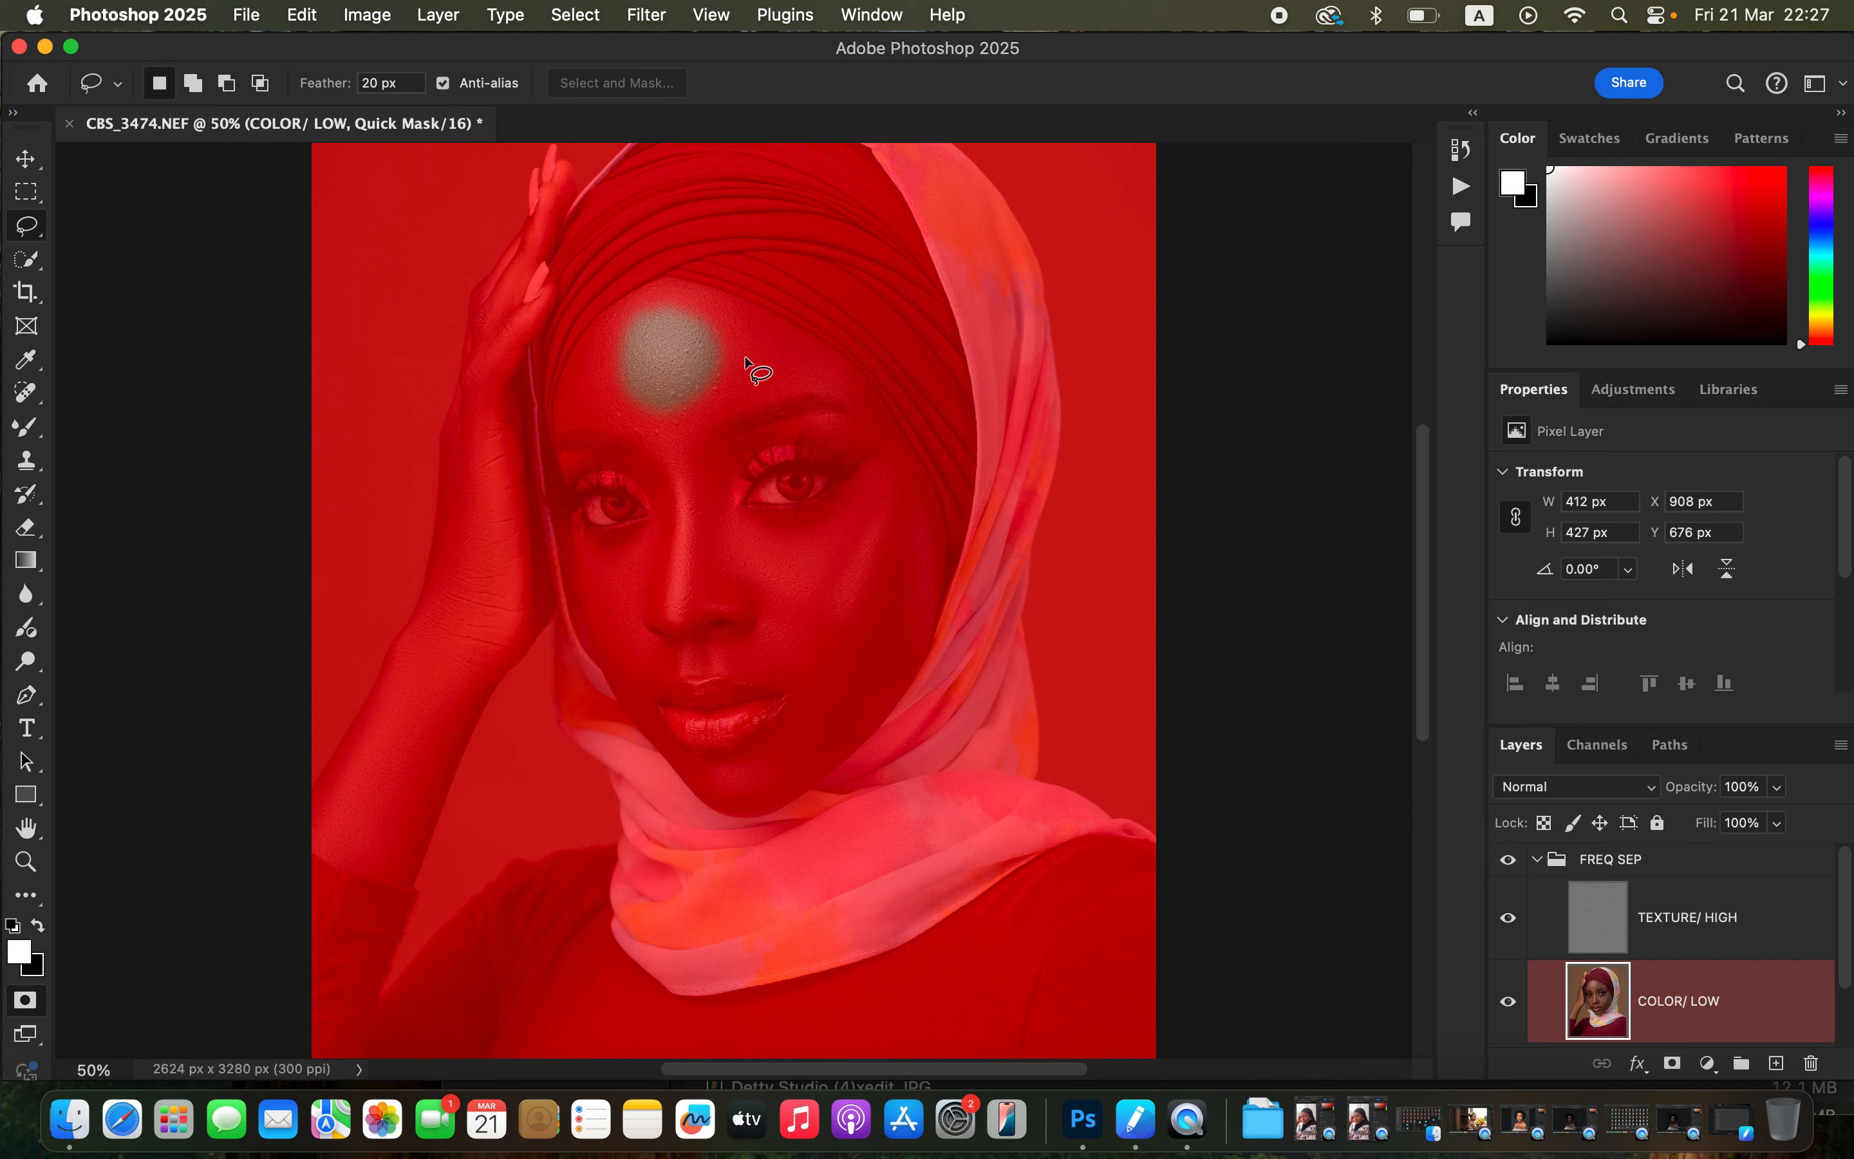
pyautogui.press('q')
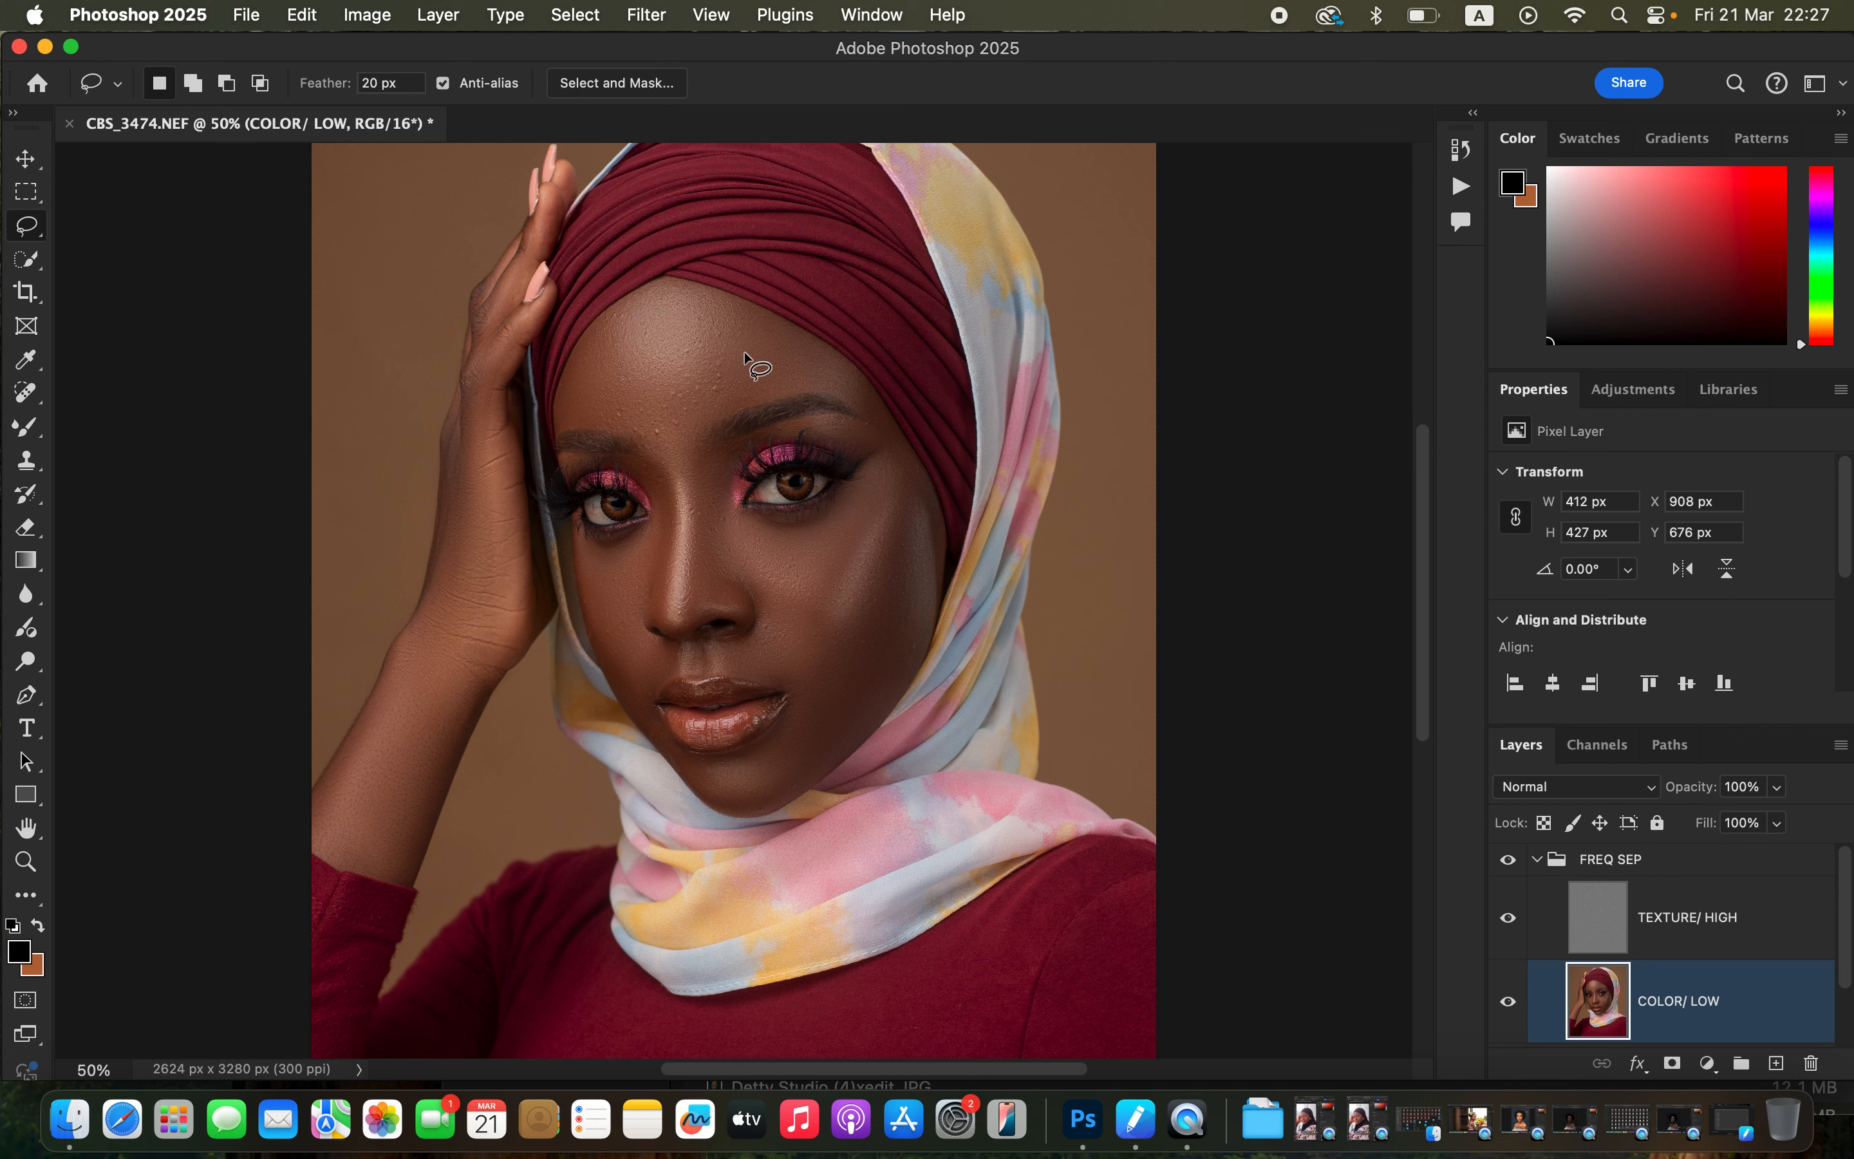
pyautogui.click(745, 352)
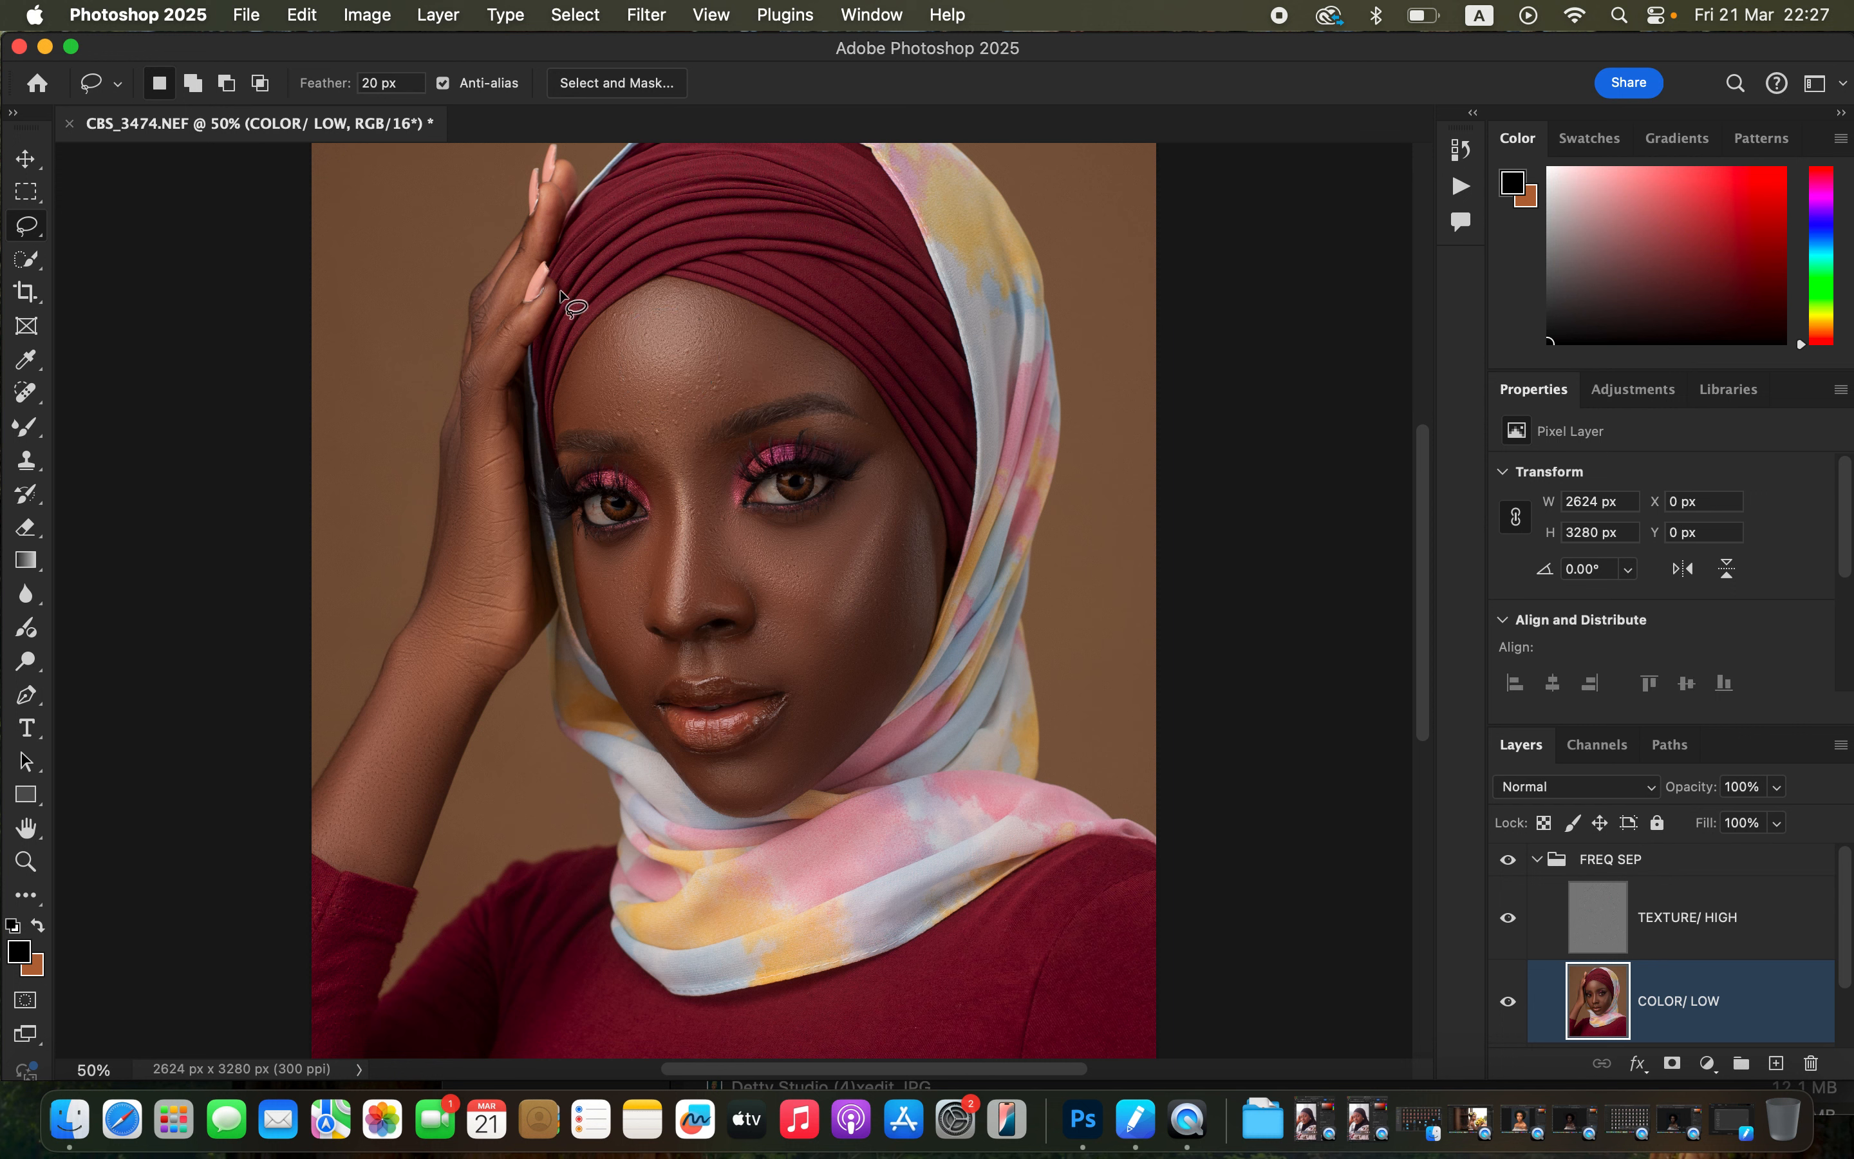
pyautogui.doubleClick(379, 85)
pyautogui.write('0')
pyautogui.moveTo(628, 312)
pyautogui.mouseDown()
pyautogui.moveTo(640, 410)
pyautogui.moveTo(709, 330)
pyautogui.moveTo(658, 352)
pyautogui.mouseUp()
pyautogui.press('q')
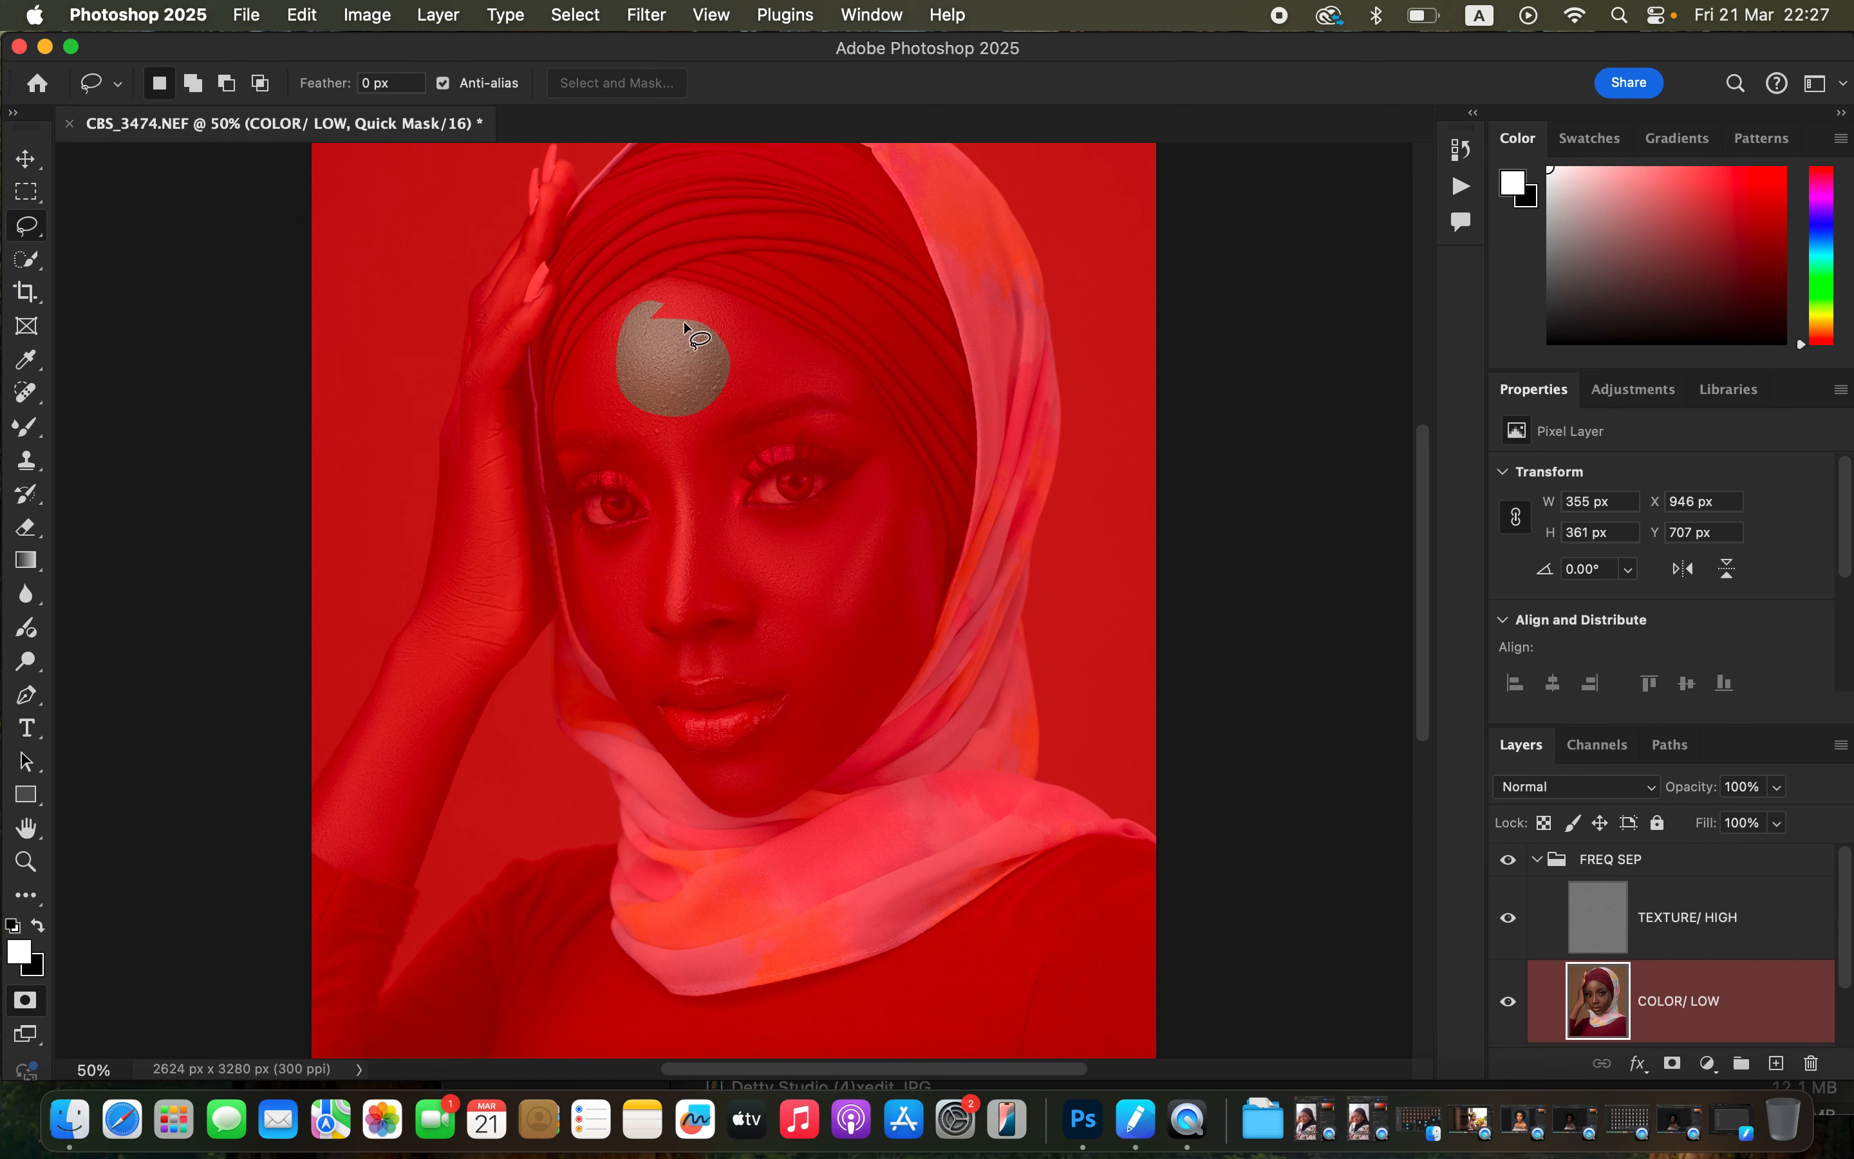
pyautogui.press('q')
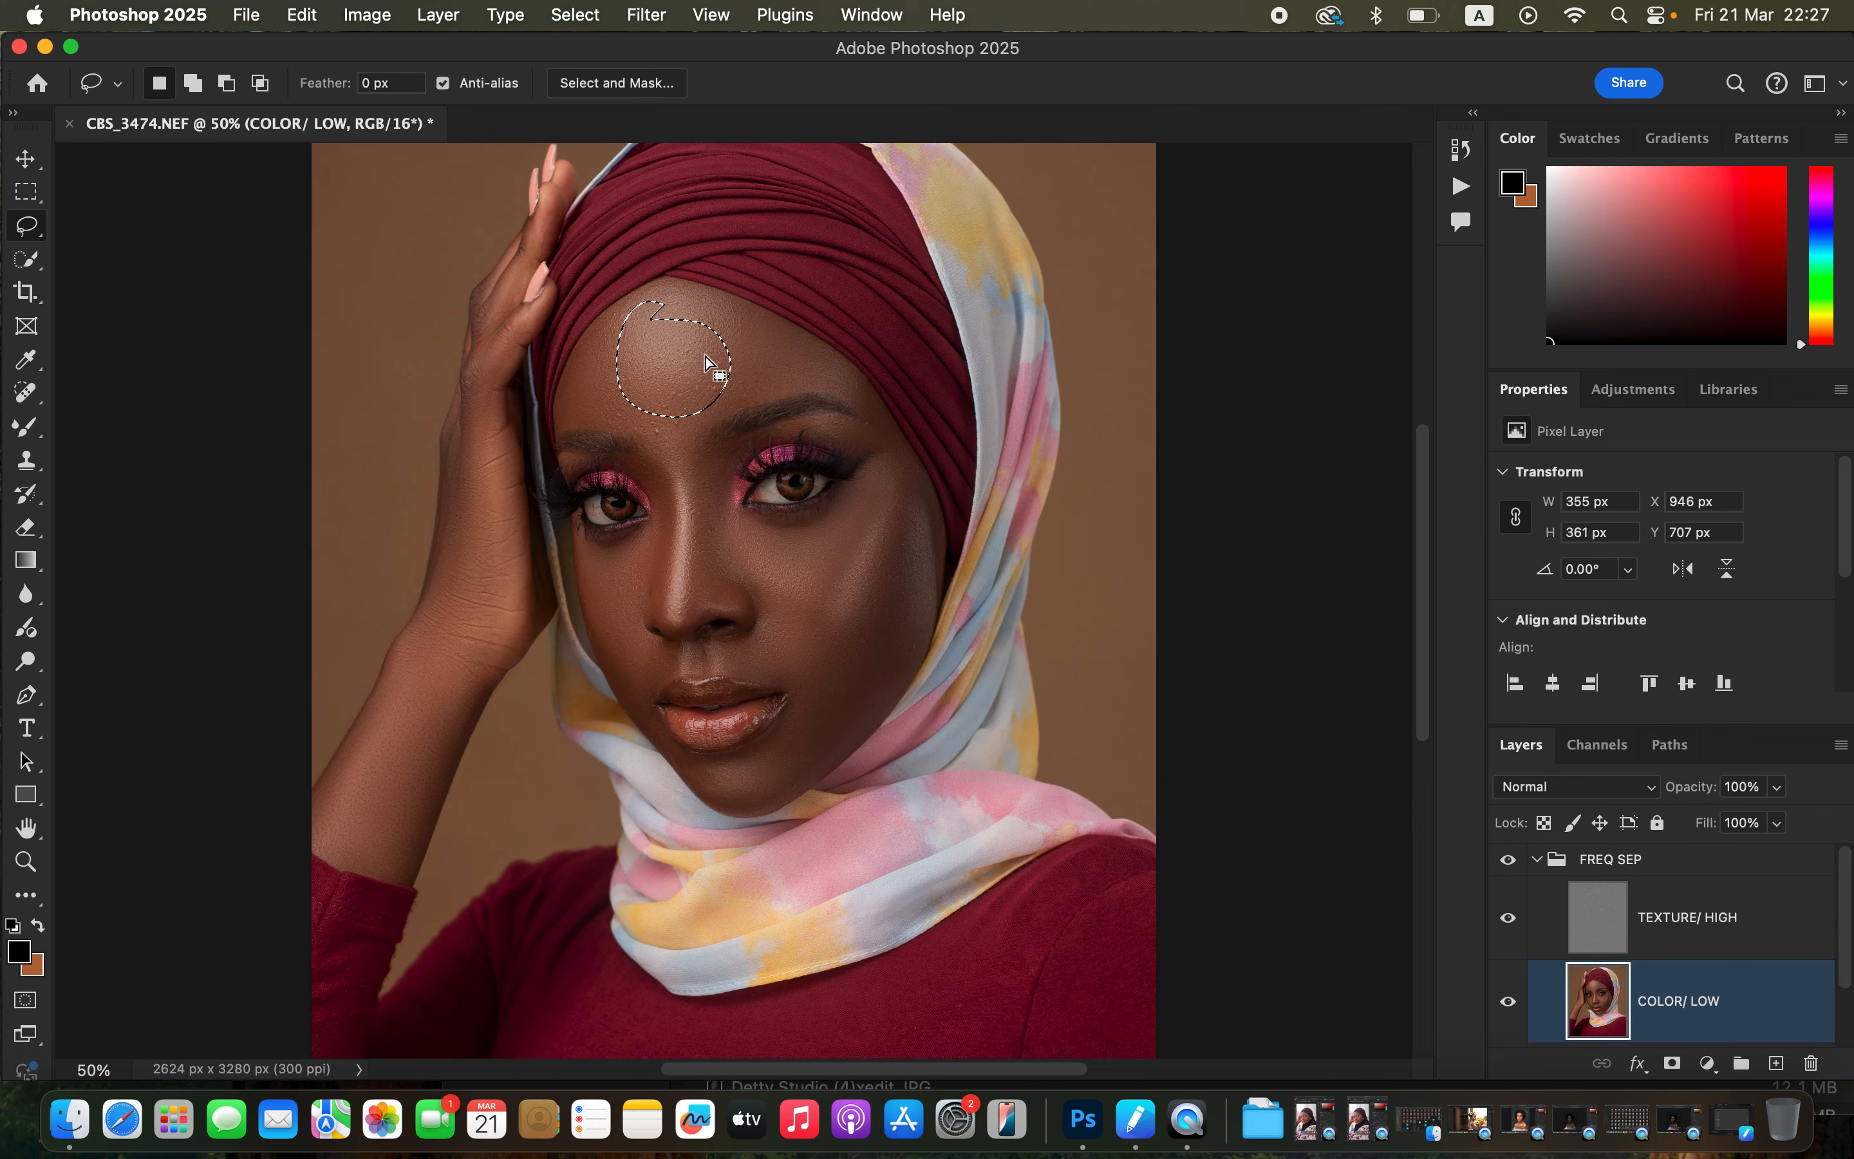
pyautogui.click(765, 368)
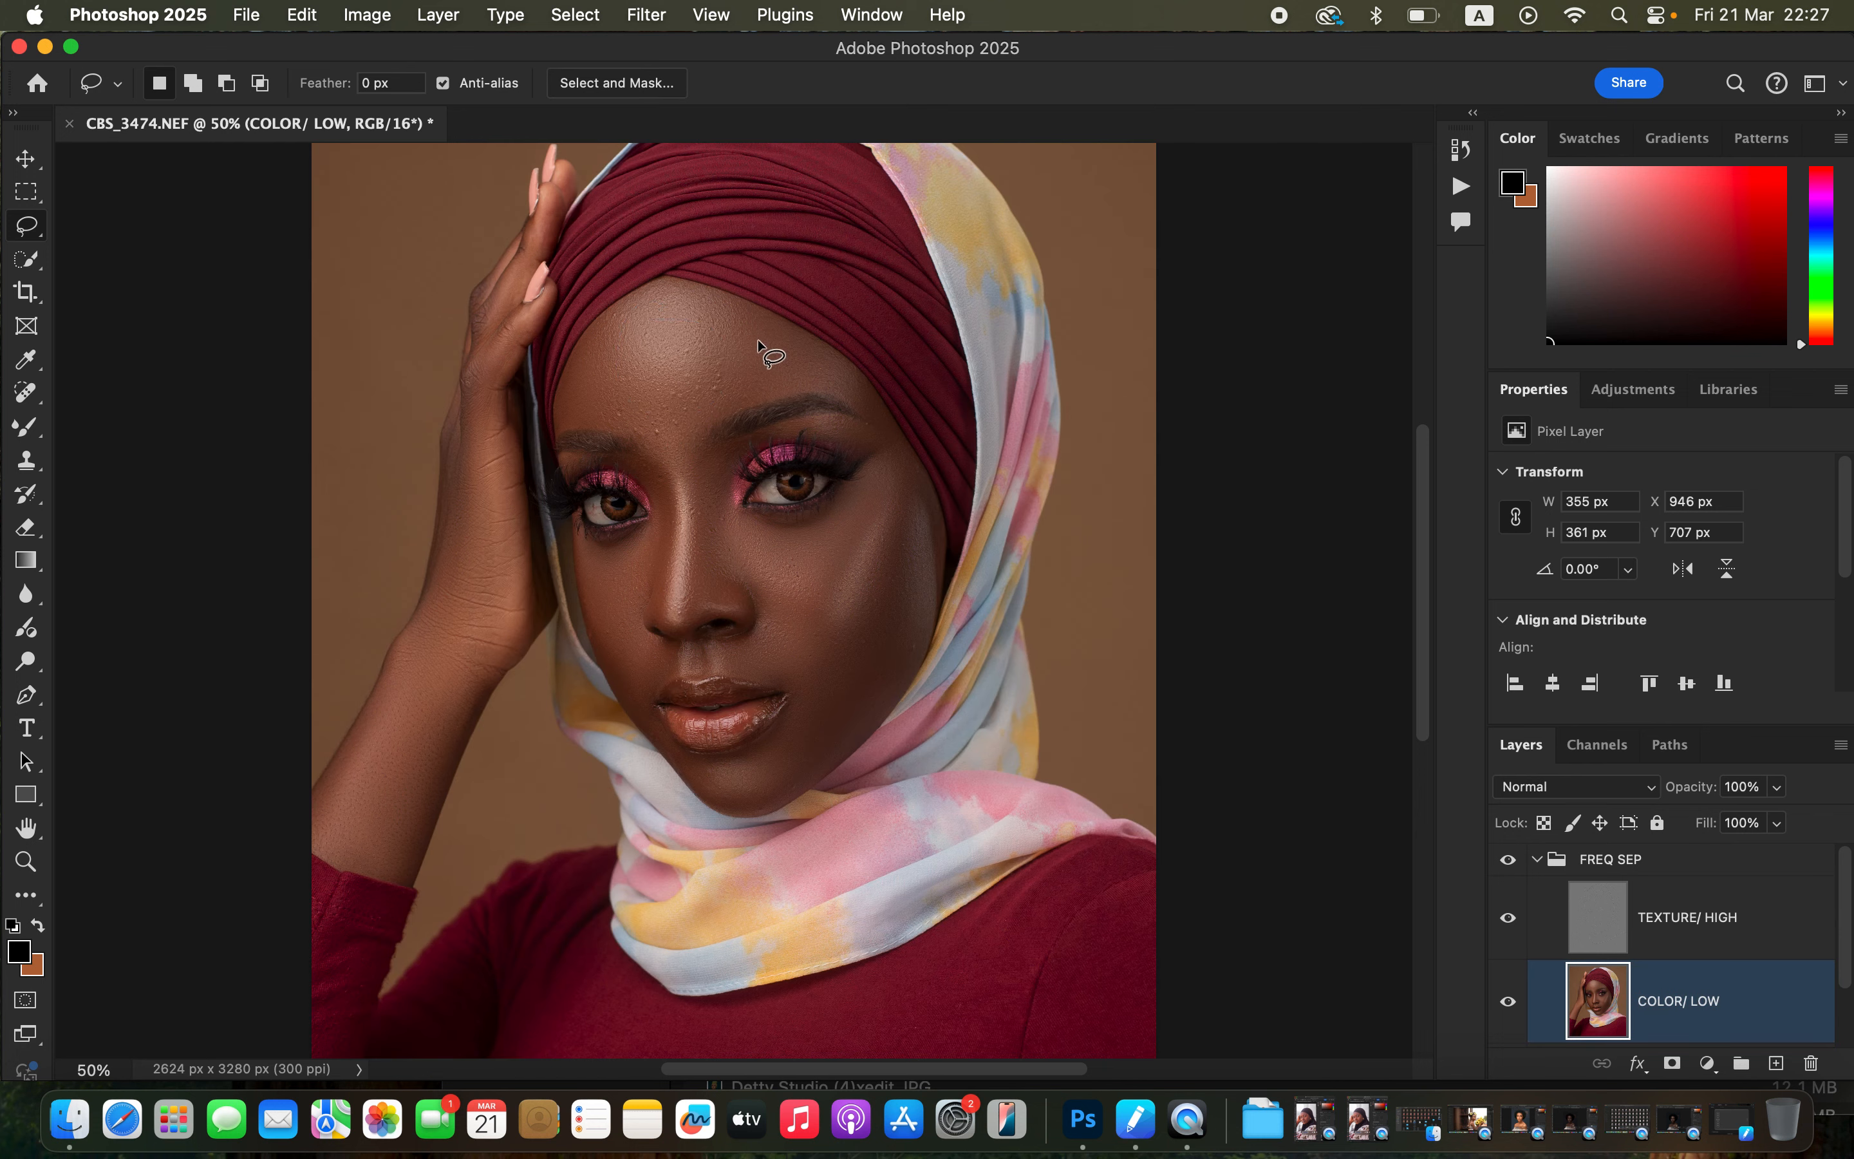
# Set the lasso feather to 20 px and select the forehead area above the brows.
pyautogui.click(363, 83)
pyautogui.click(376, 84)
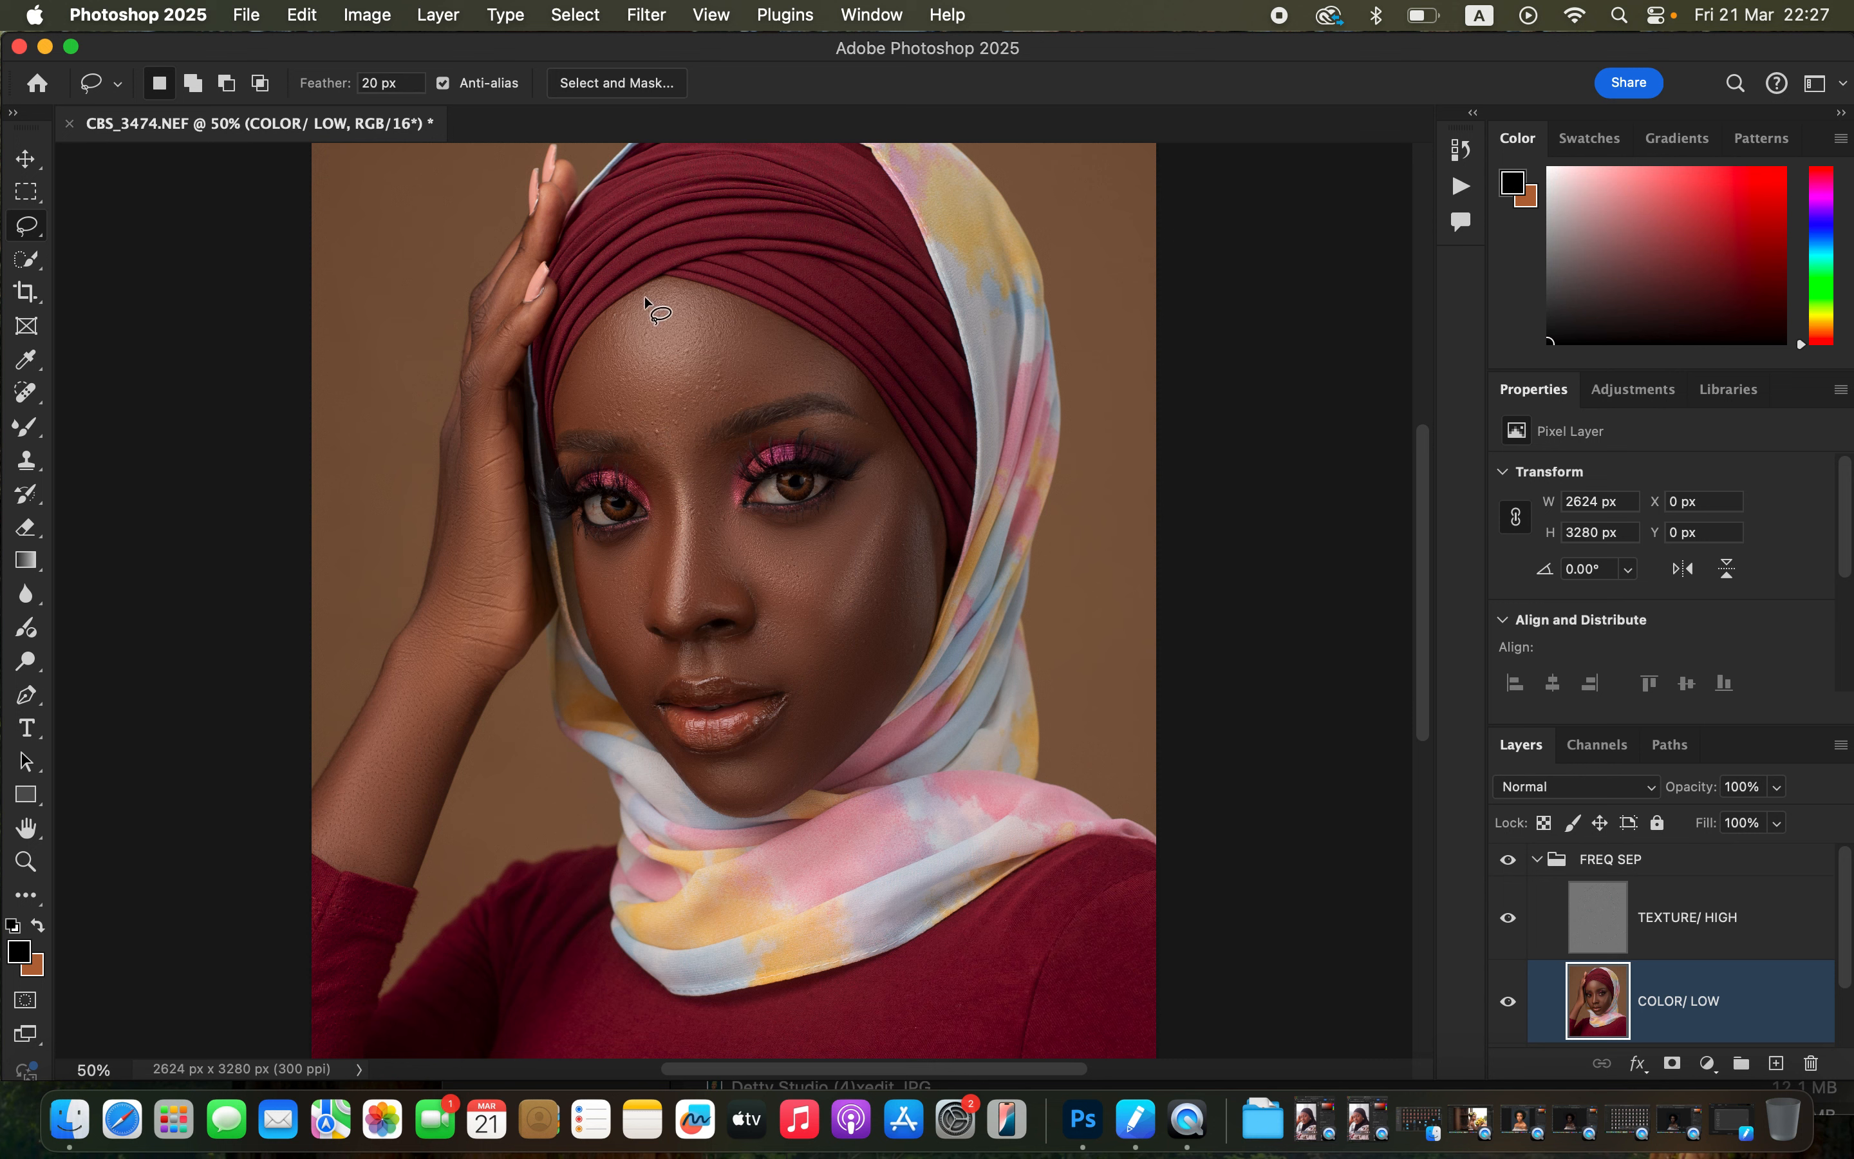
pyautogui.moveTo(654, 289); pyautogui.dragTo(598, 332)
pyautogui.moveTo(572, 419)
pyautogui.mouseDown()
pyautogui.moveTo(674, 454)
pyautogui.moveTo(747, 402)
pyautogui.moveTo(827, 392)
pyautogui.moveTo(767, 331)
pyautogui.moveTo(648, 297)
pyautogui.mouseUp()
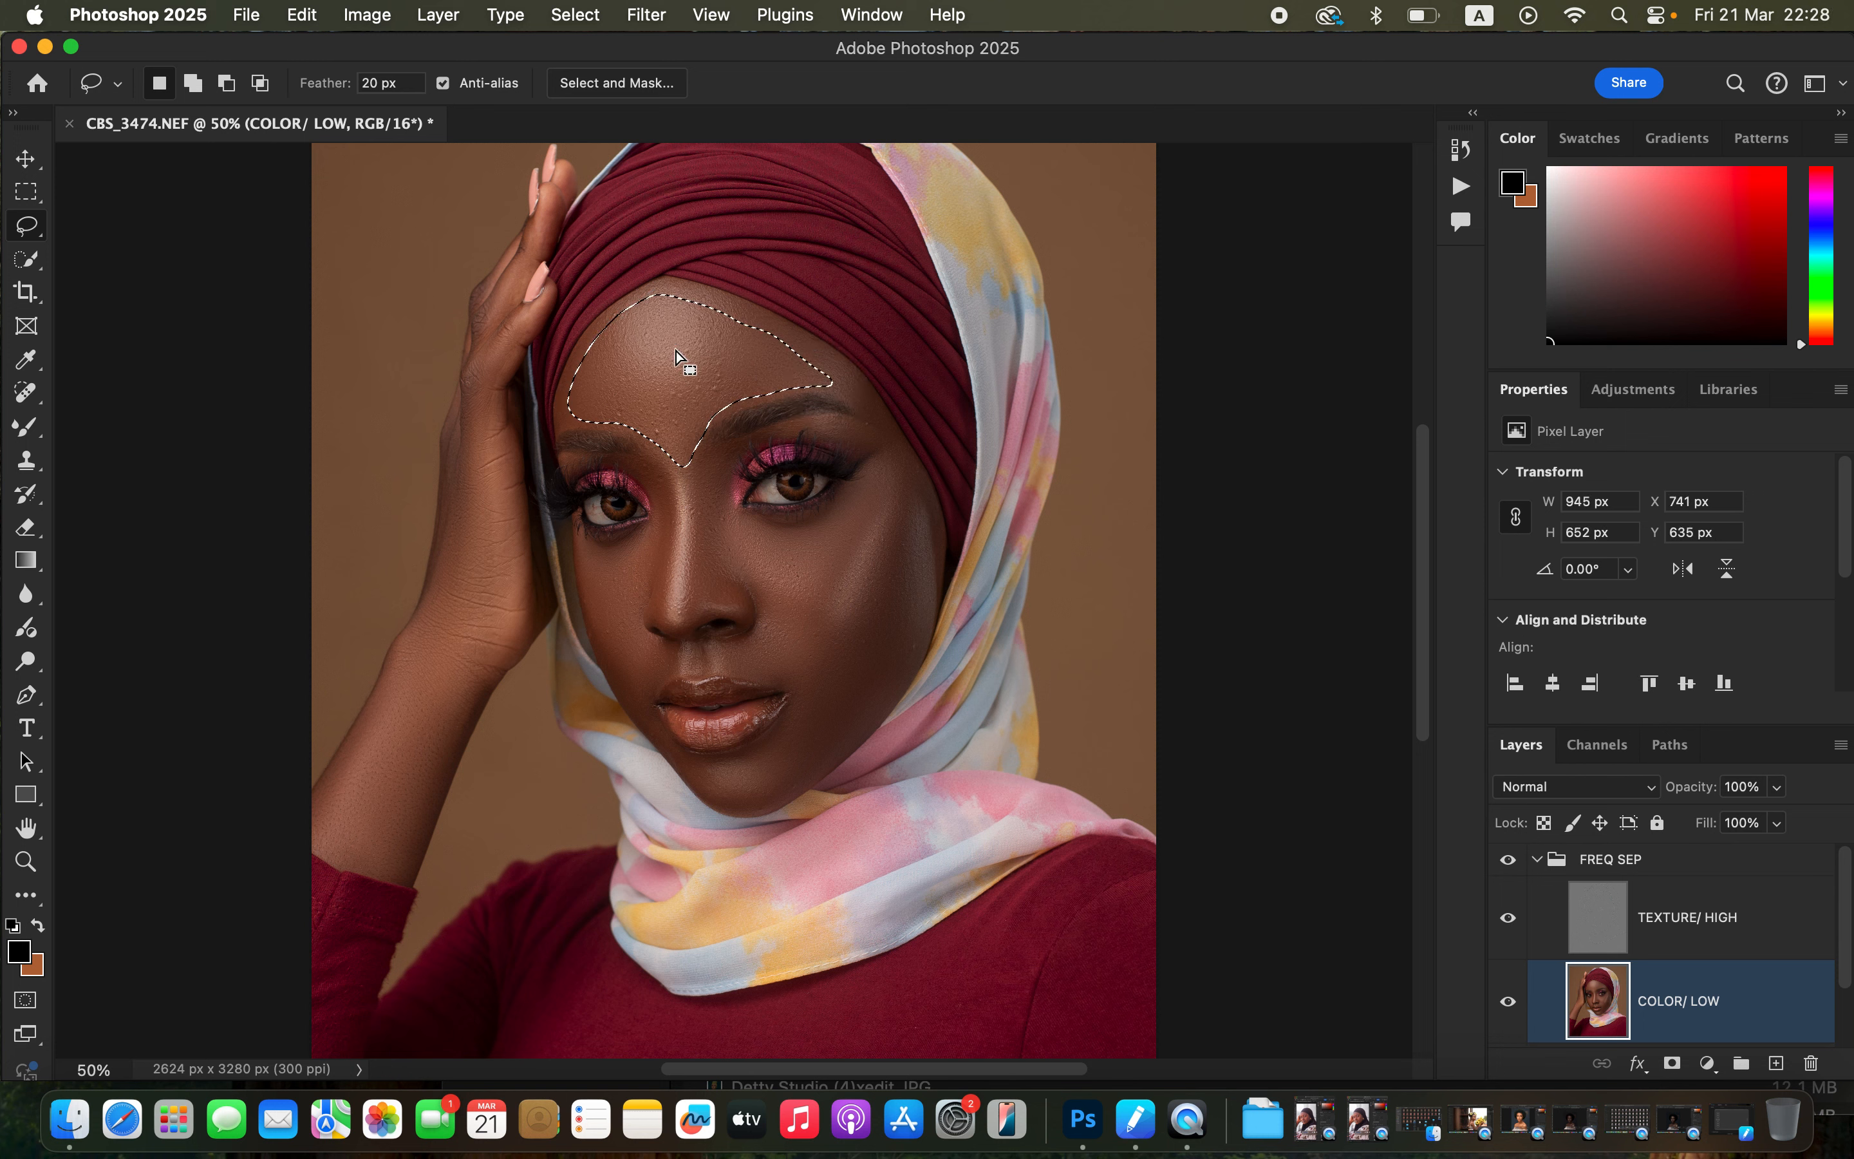
# Apply a Gaussian Blur with an 18 pixel radius to the forehead selection, then deselect.
pyautogui.click(646, 15)
pyautogui.moveTo(727, 347)
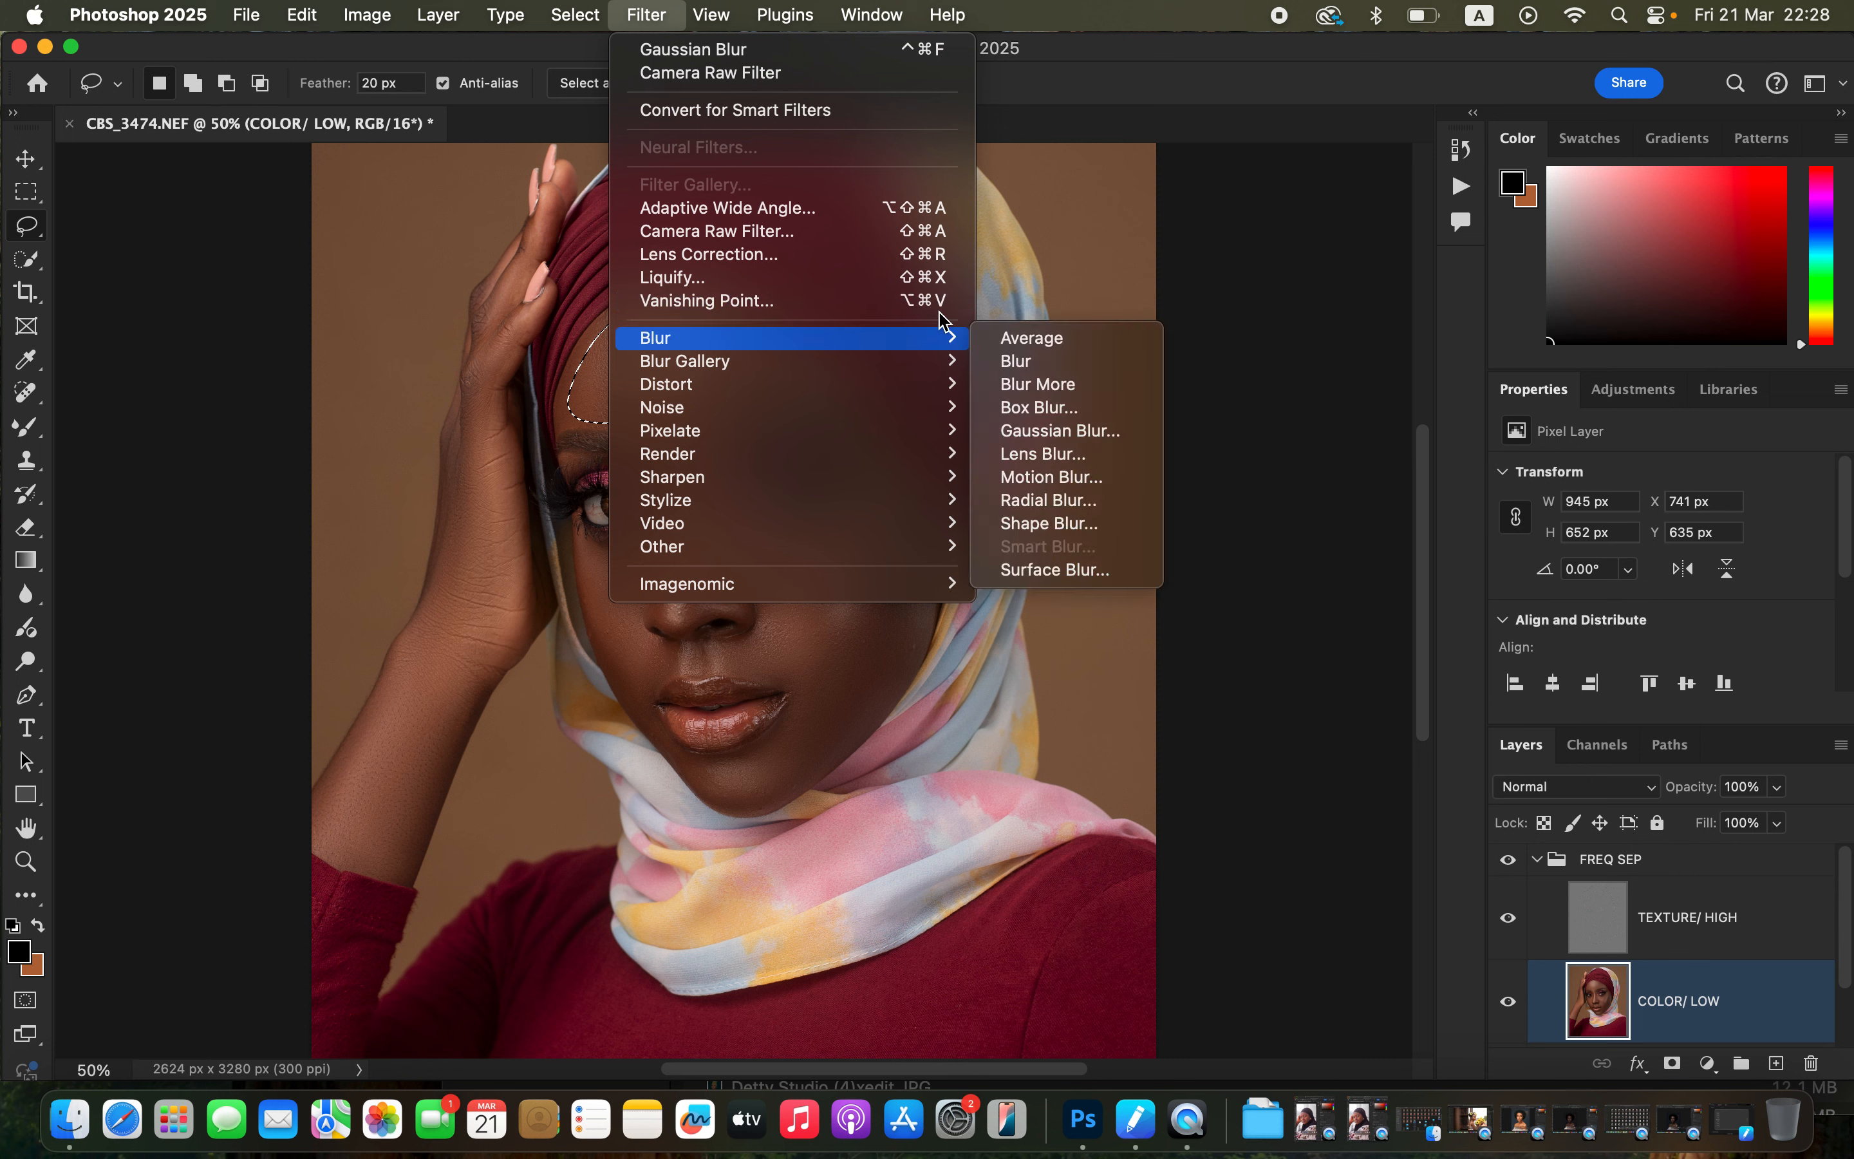
pyautogui.click(1103, 438)
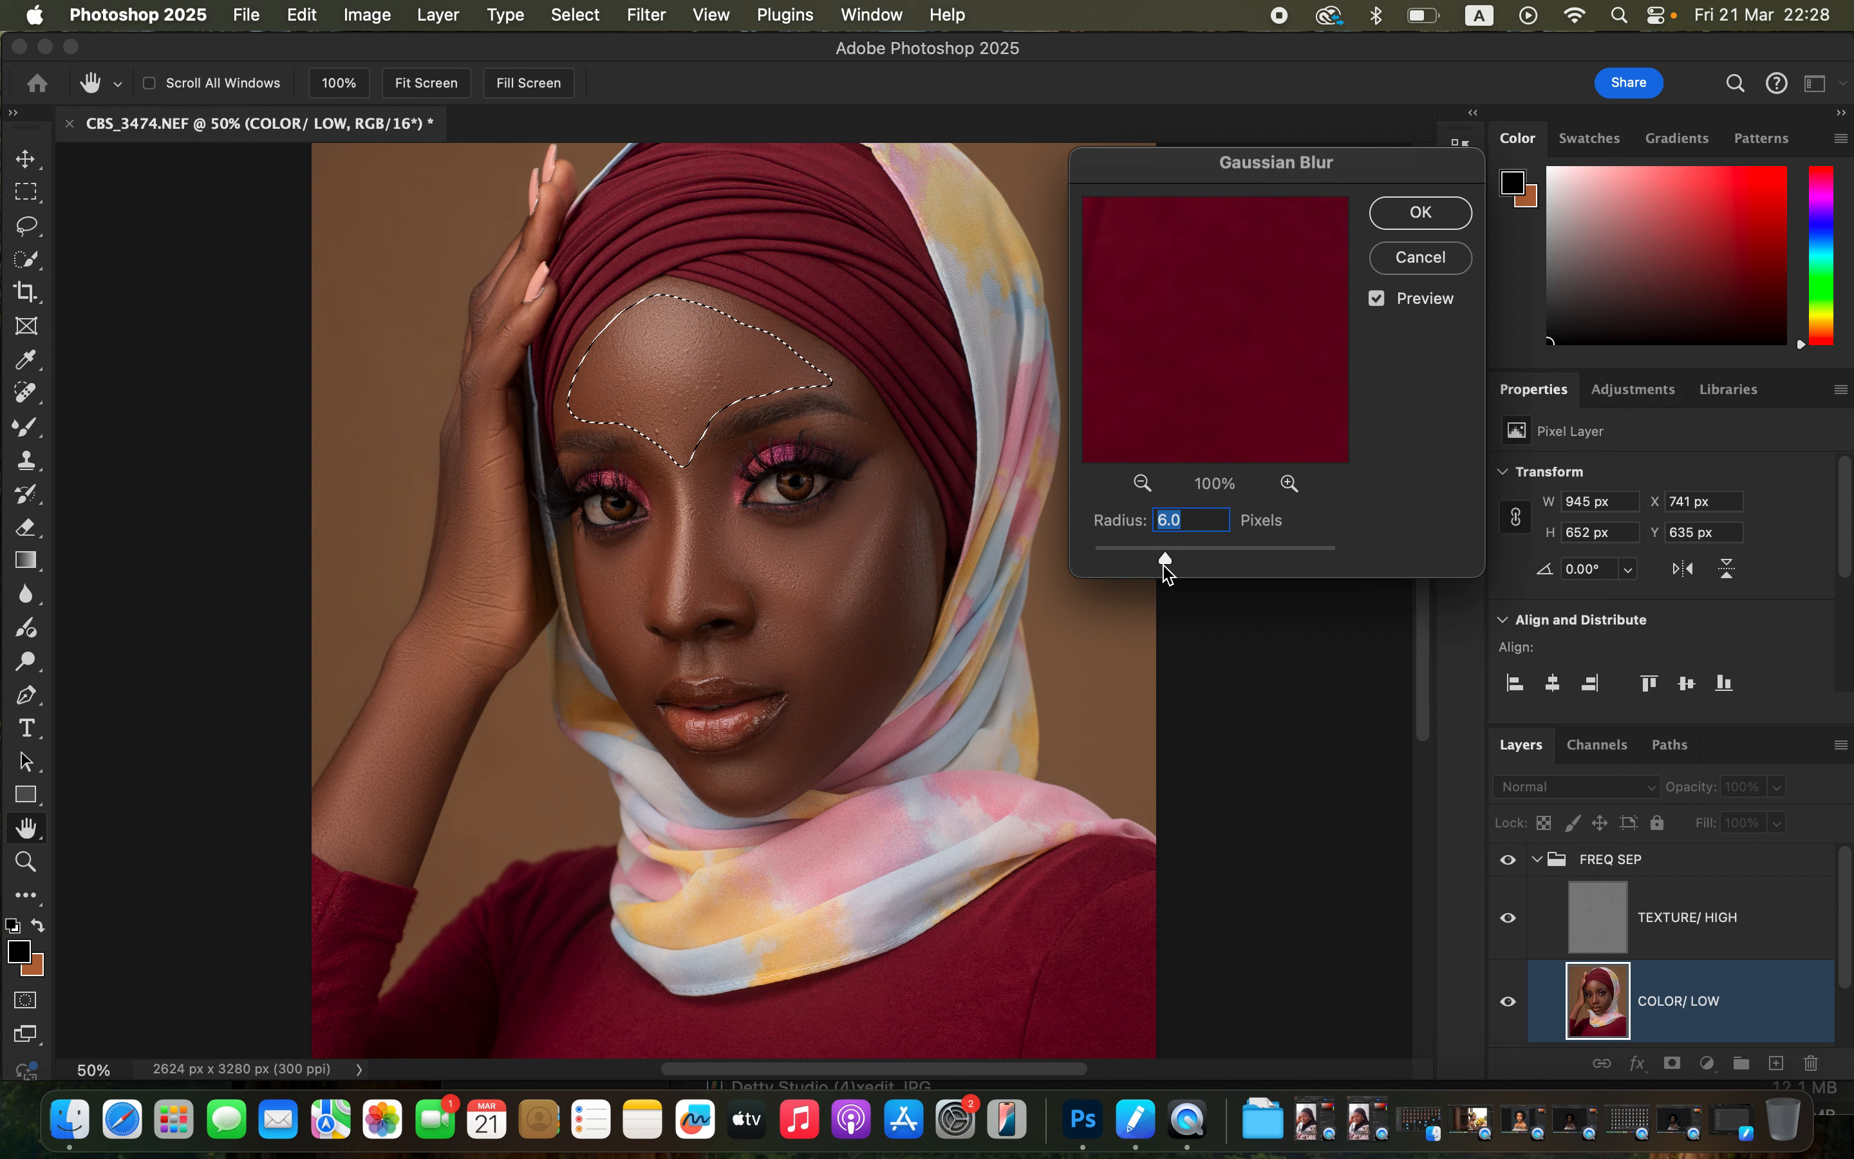
pyautogui.moveTo(1168, 568); pyautogui.dragTo(1197, 569)
pyautogui.write('6')
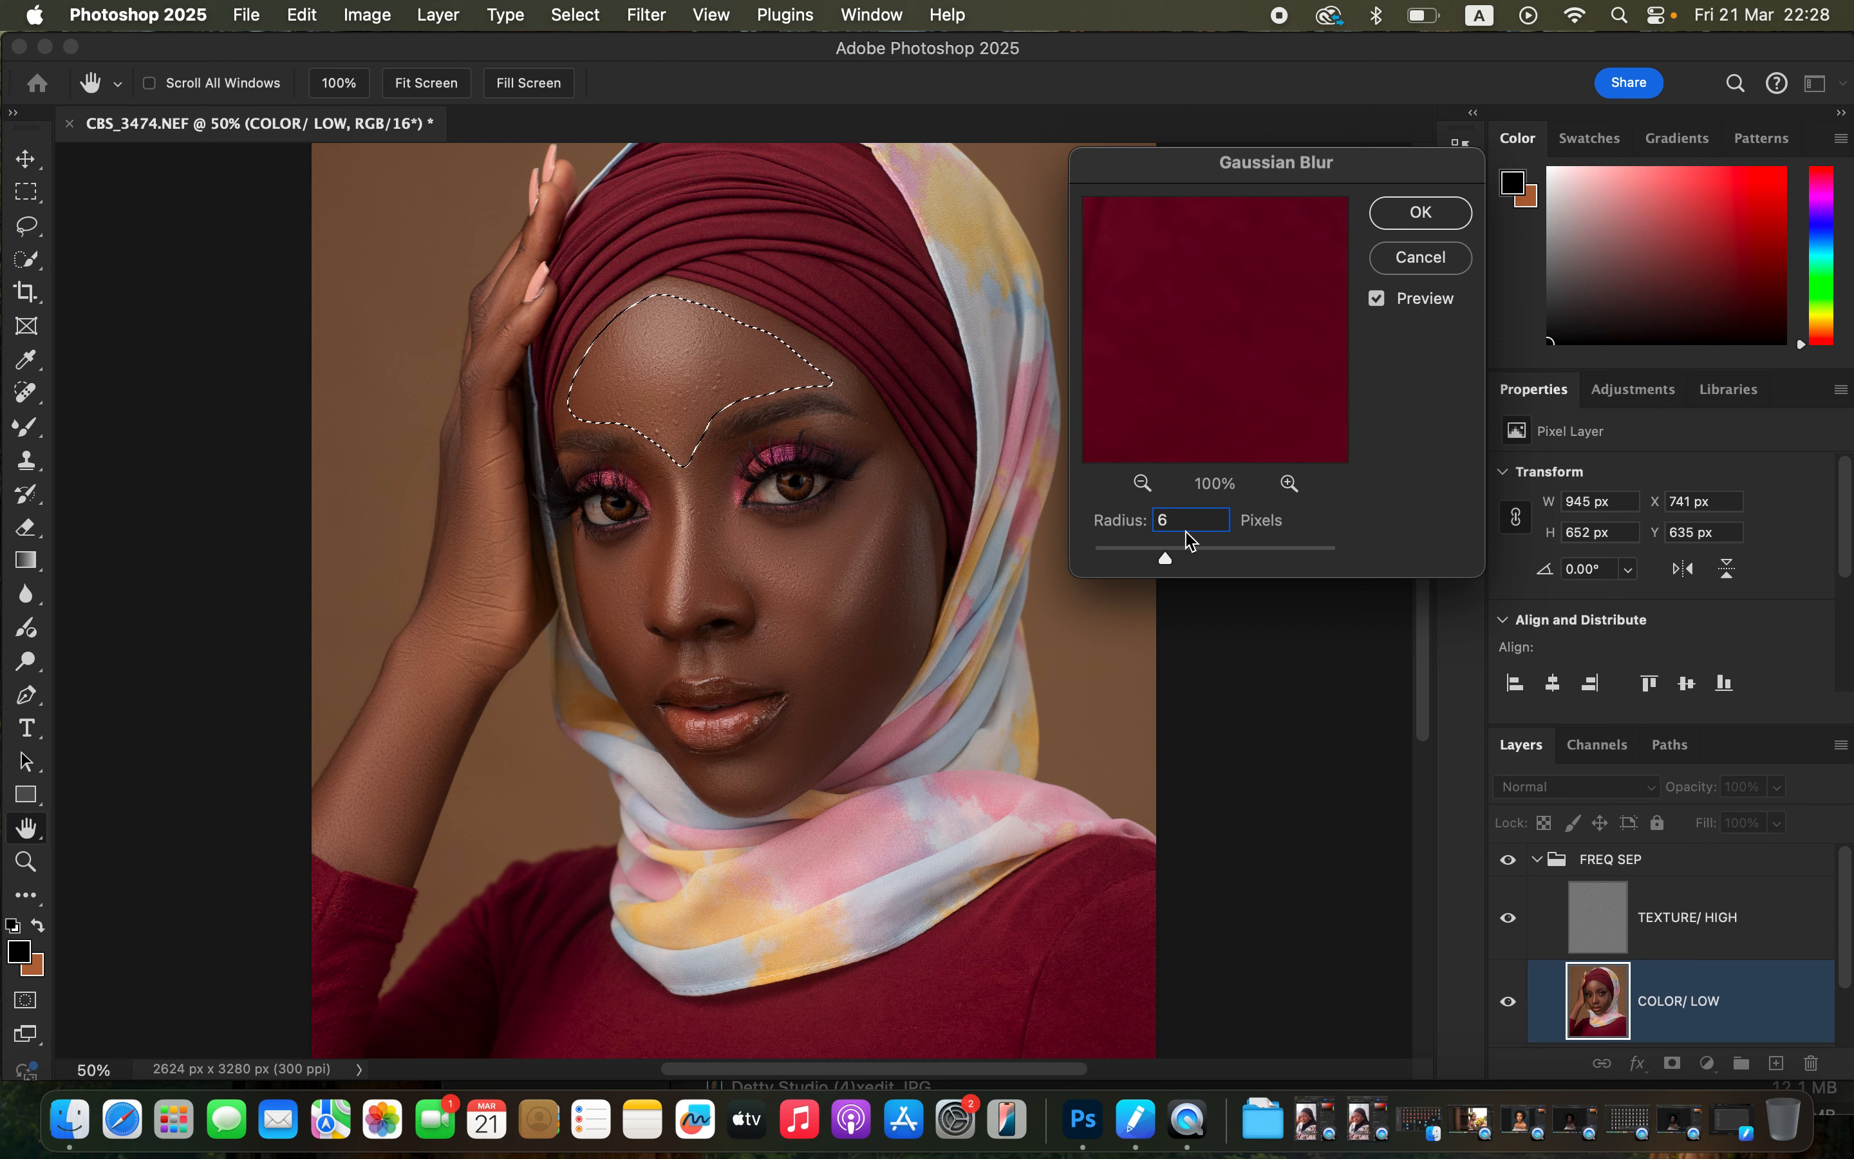
pyautogui.moveTo(1184, 523); pyautogui.dragTo(1149, 523)
pyautogui.write('18')
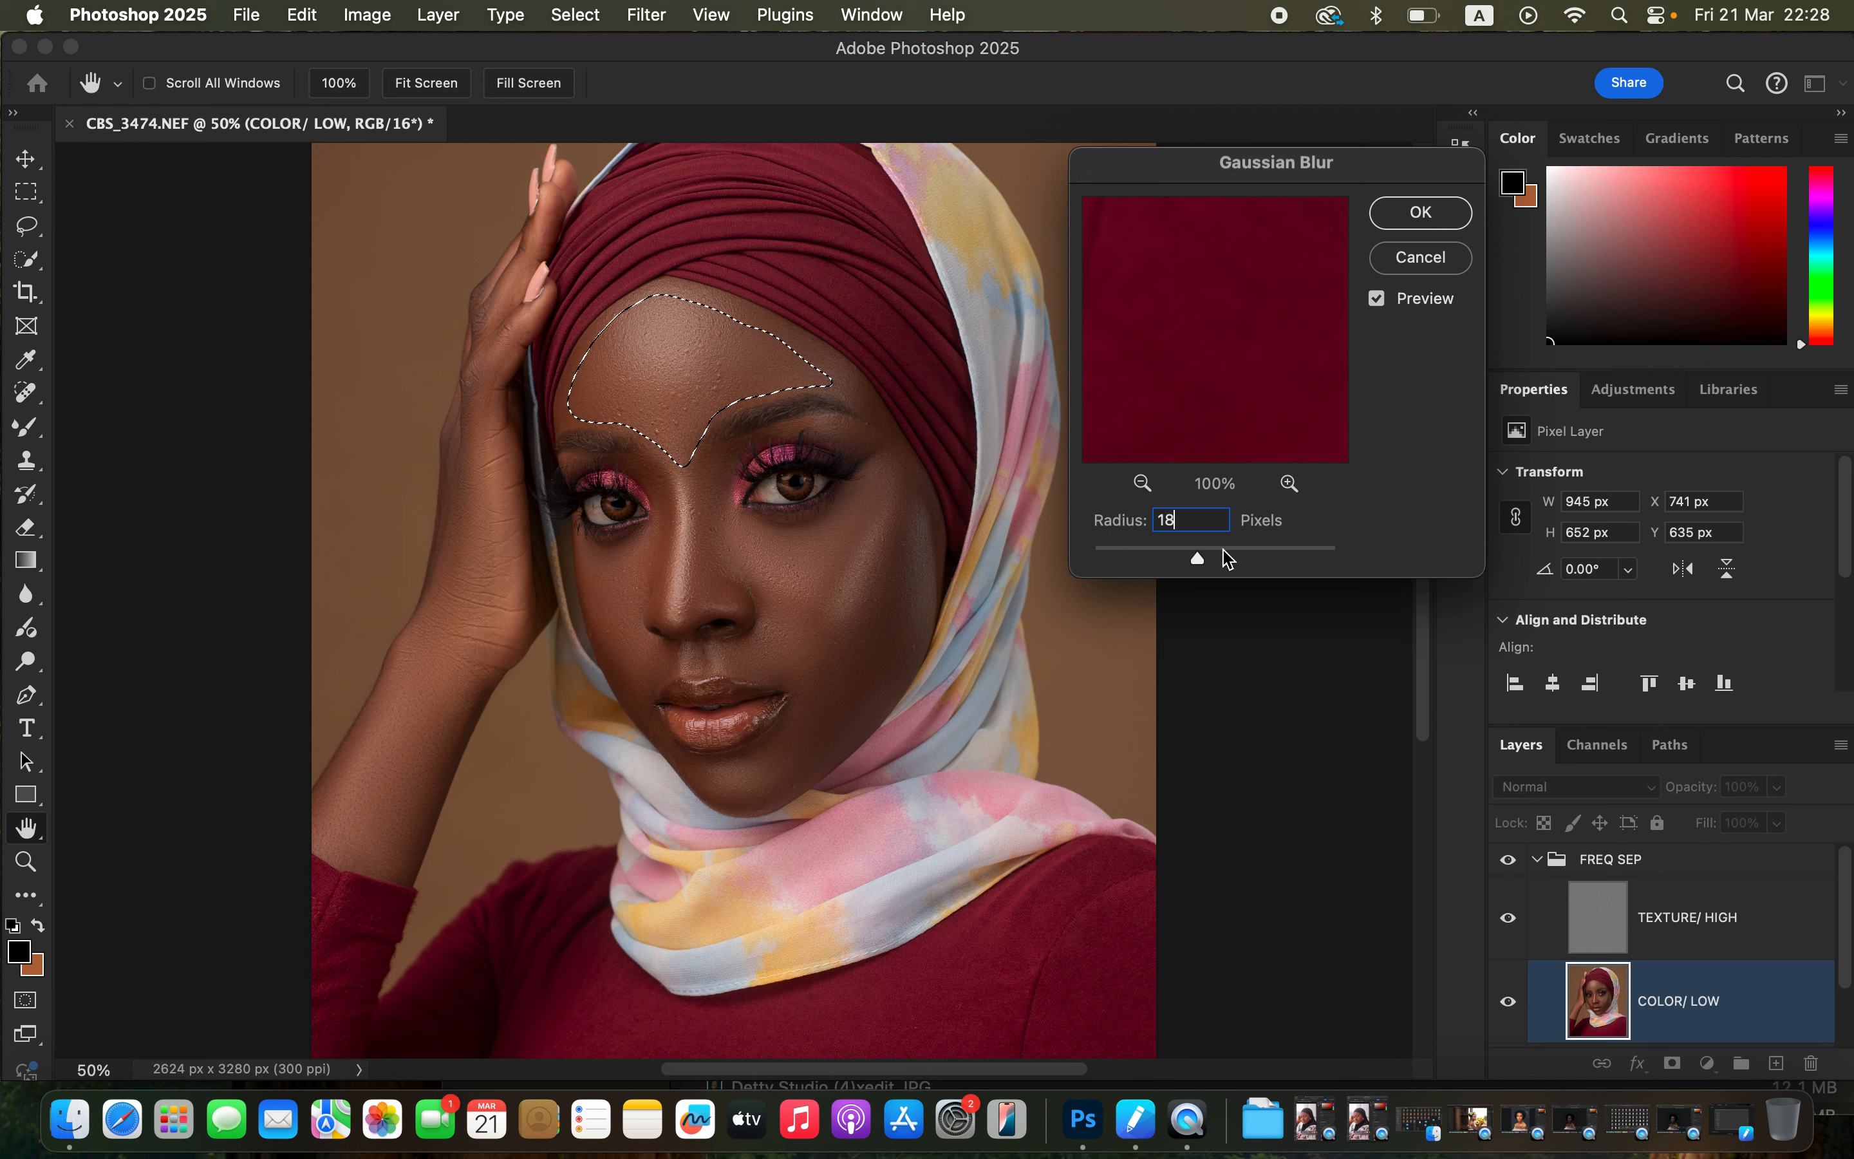
pyautogui.click(1419, 214)
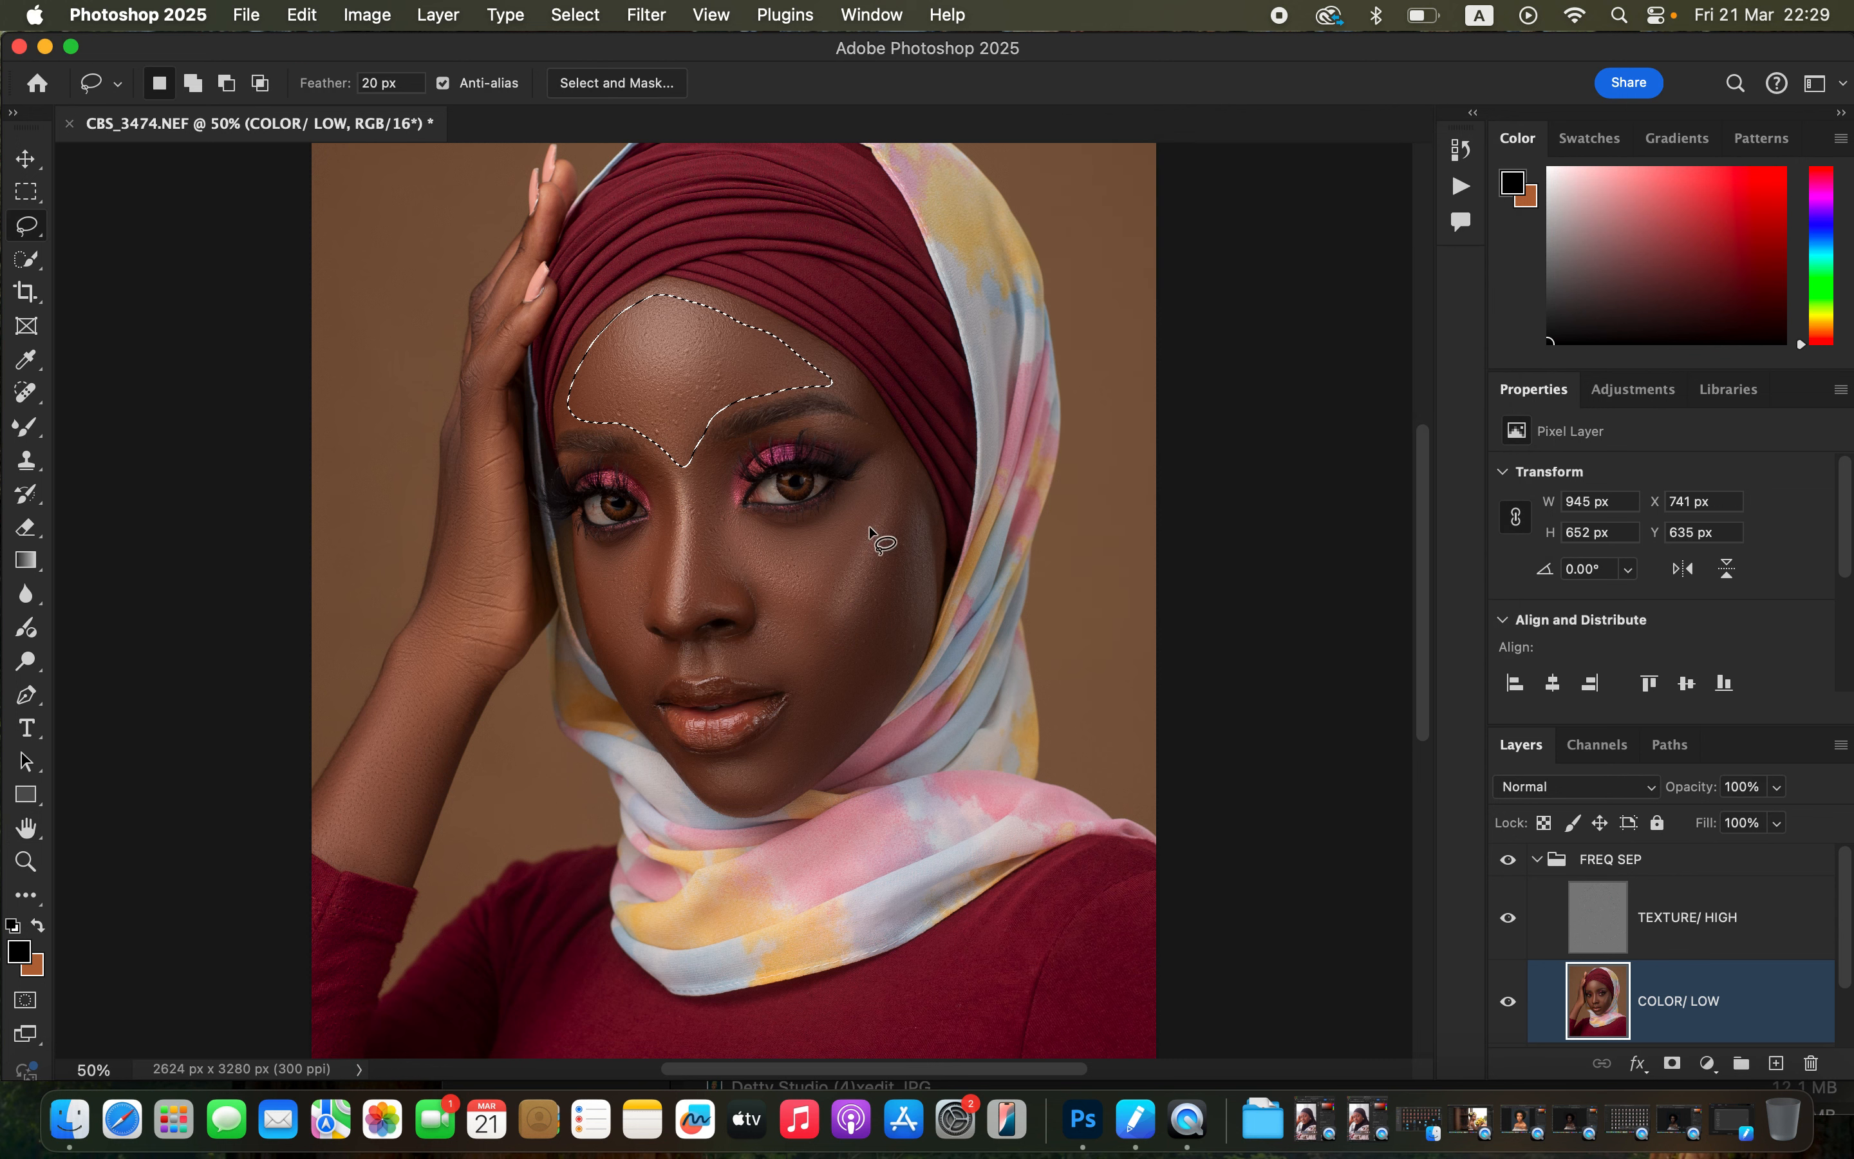
pyautogui.click(899, 378)
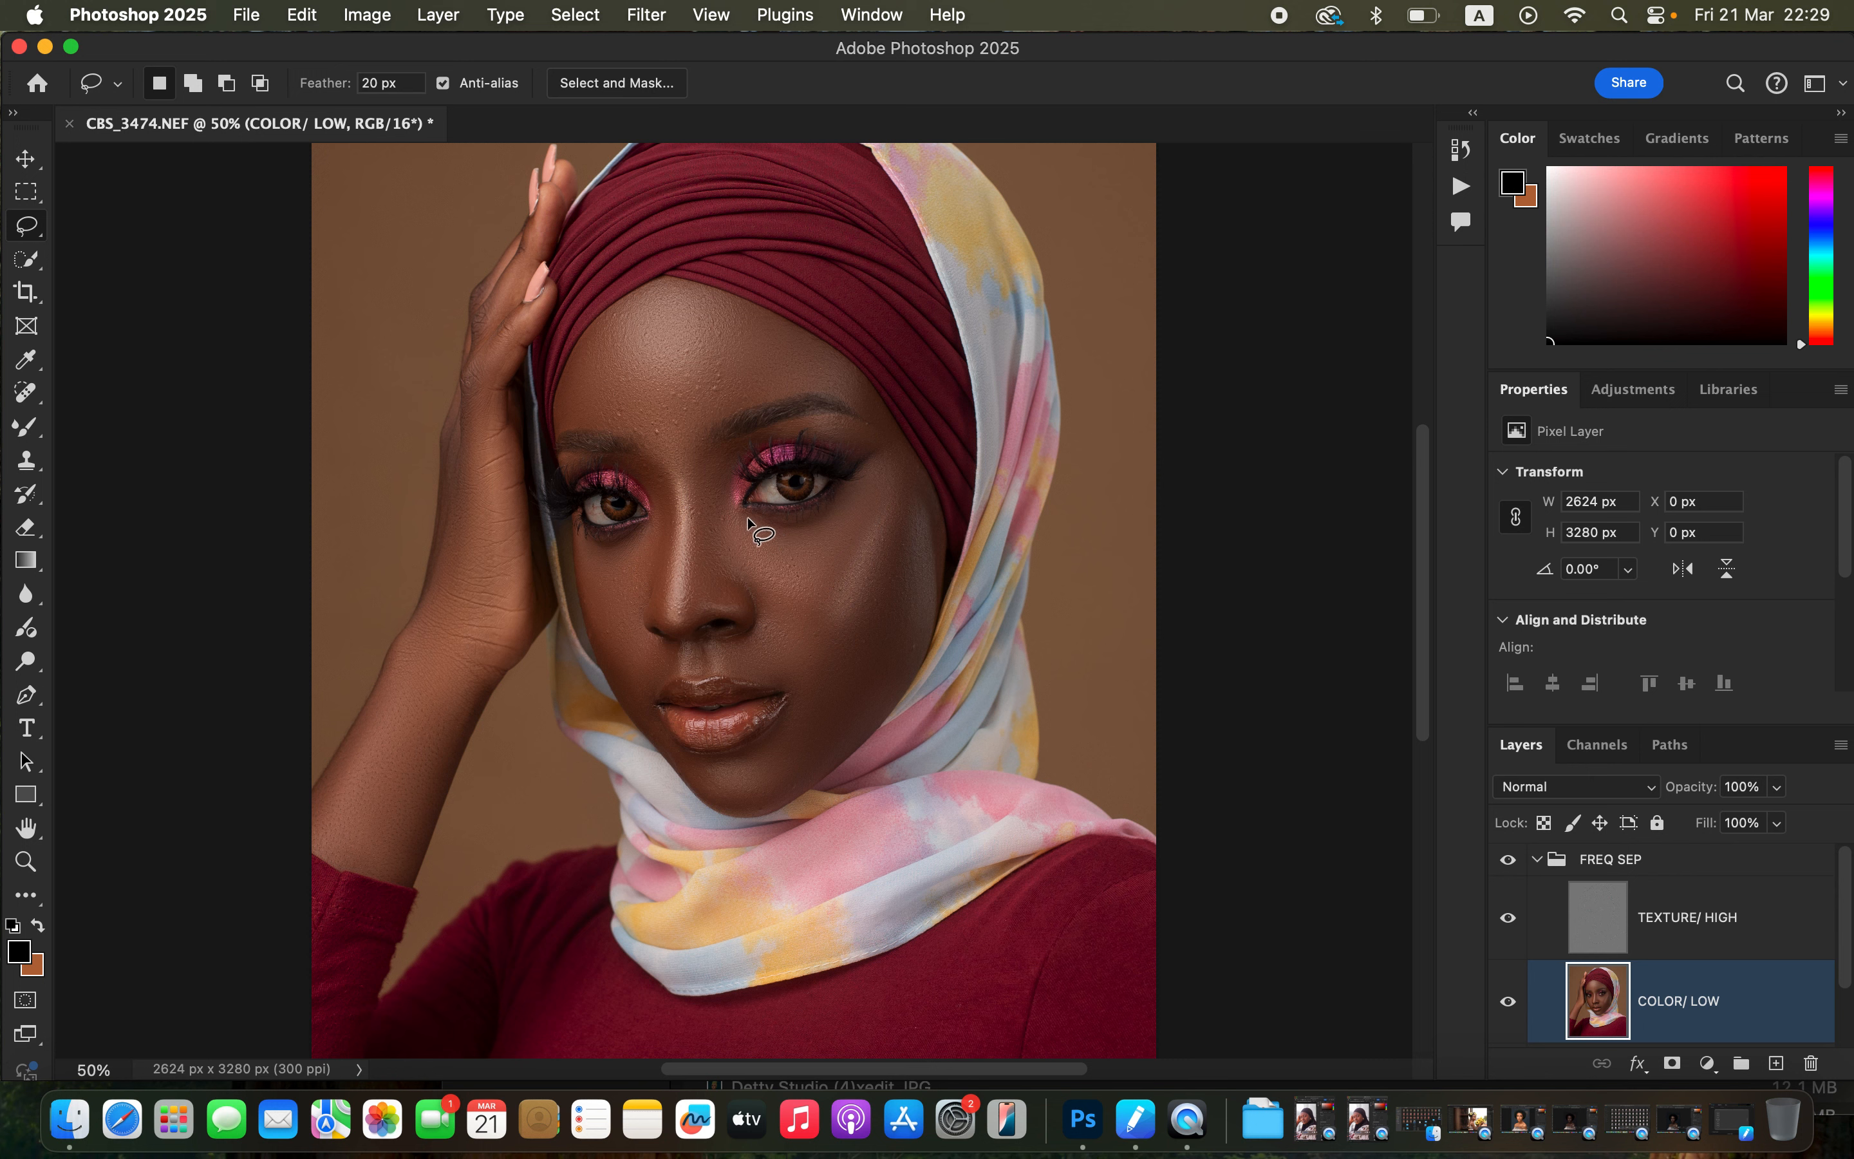
# Lasso the cheek below the right eye and apply an 18 pixel Gaussian Blur, then deselect.
pyautogui.moveTo(749, 521)
pyautogui.mouseDown()
pyautogui.moveTo(729, 546)
pyautogui.moveTo(805, 605)
pyautogui.moveTo(858, 563)
pyautogui.moveTo(886, 475)
pyautogui.moveTo(774, 528)
pyautogui.moveTo(729, 522)
pyautogui.mouseUp()
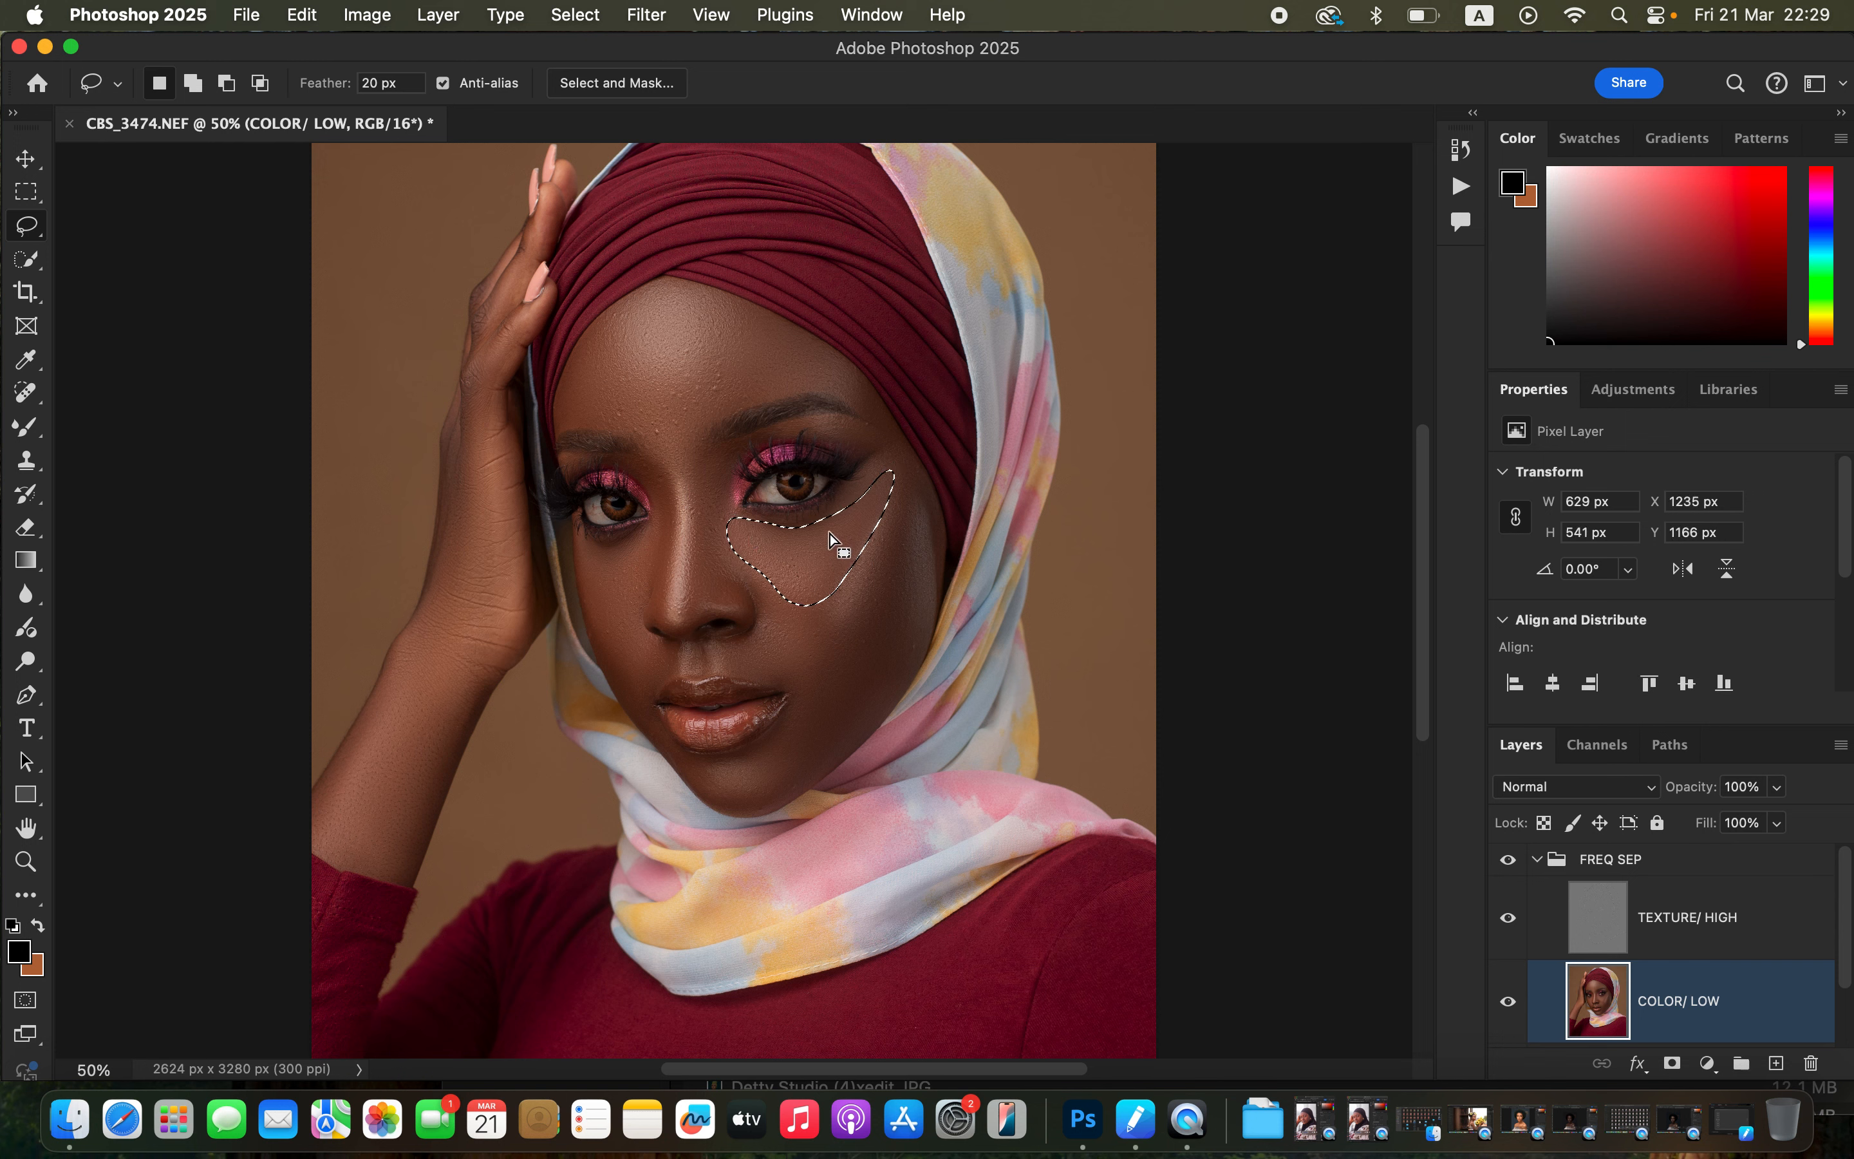
pyautogui.click(645, 15)
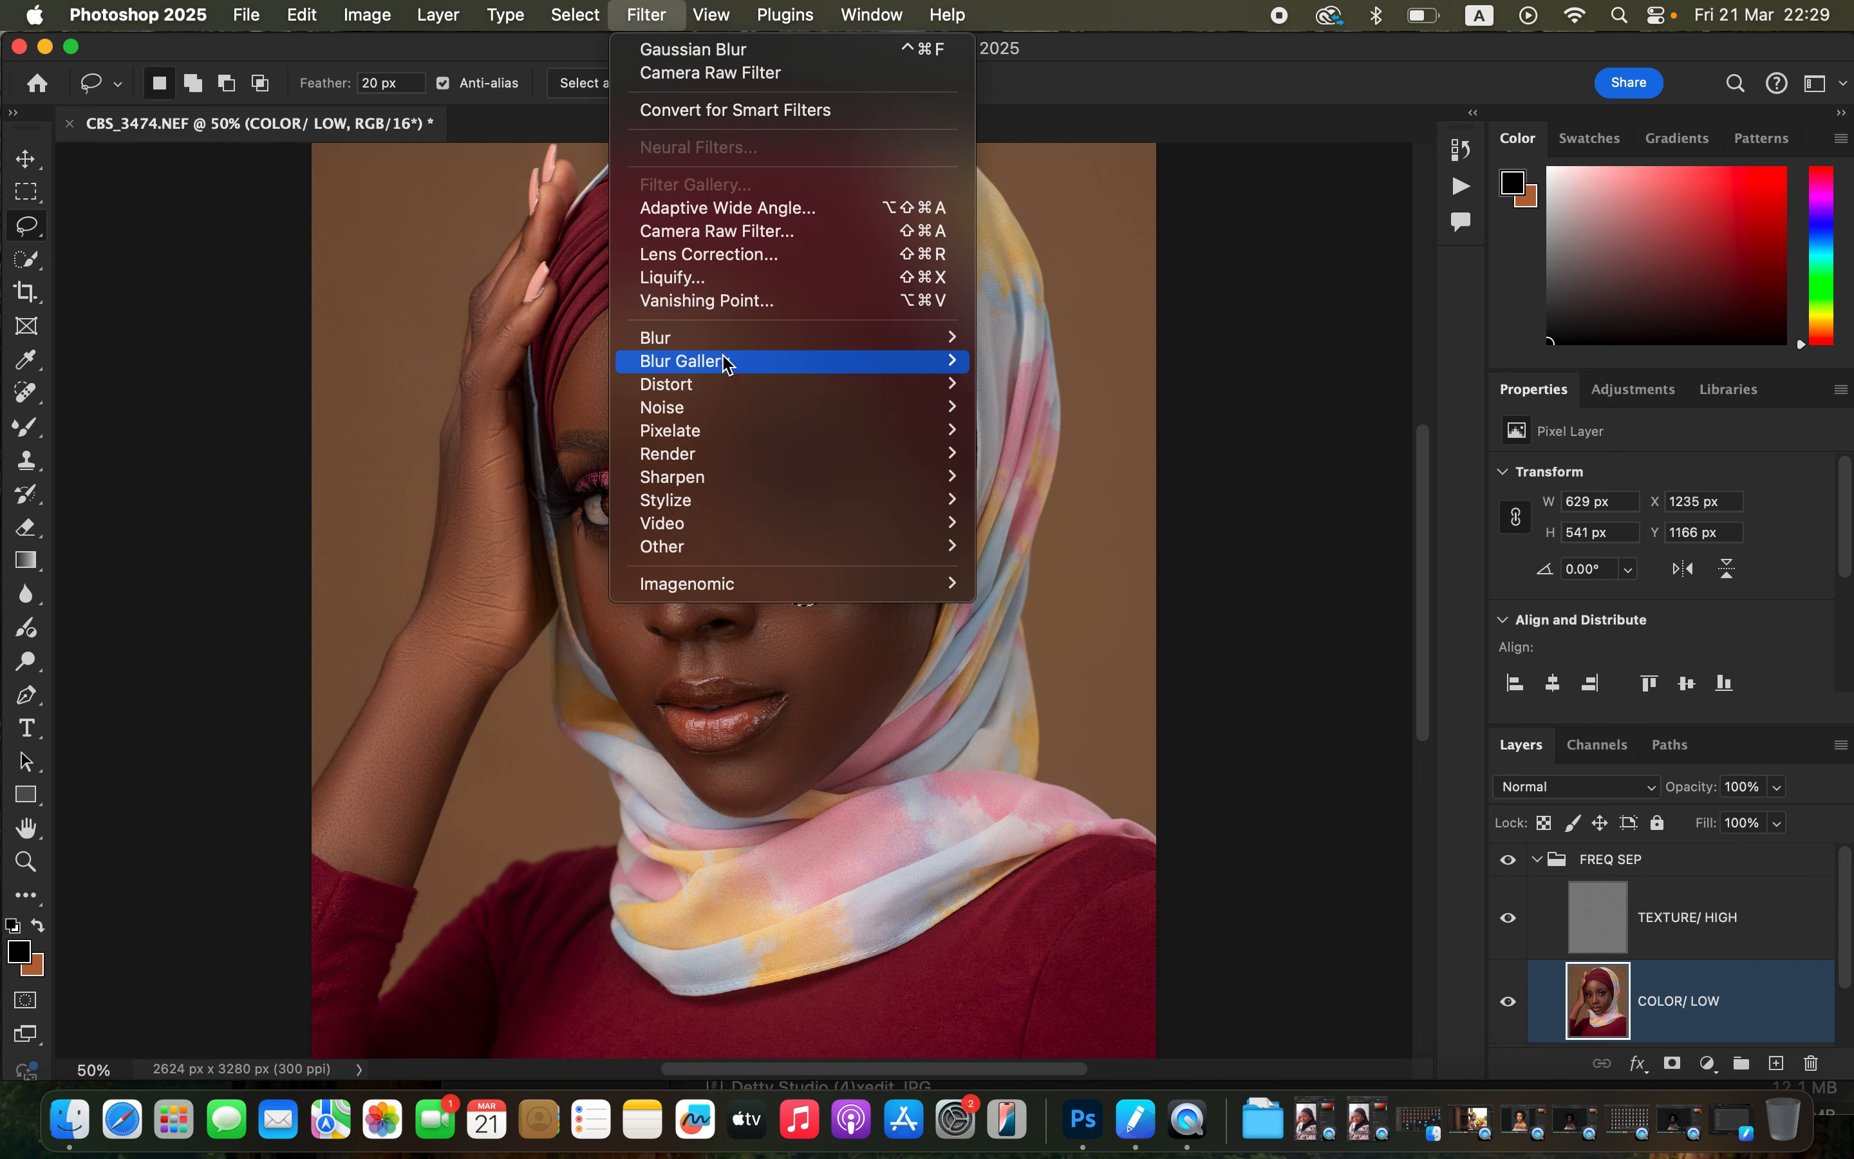
pyautogui.moveTo(919, 337)
pyautogui.click(1117, 426)
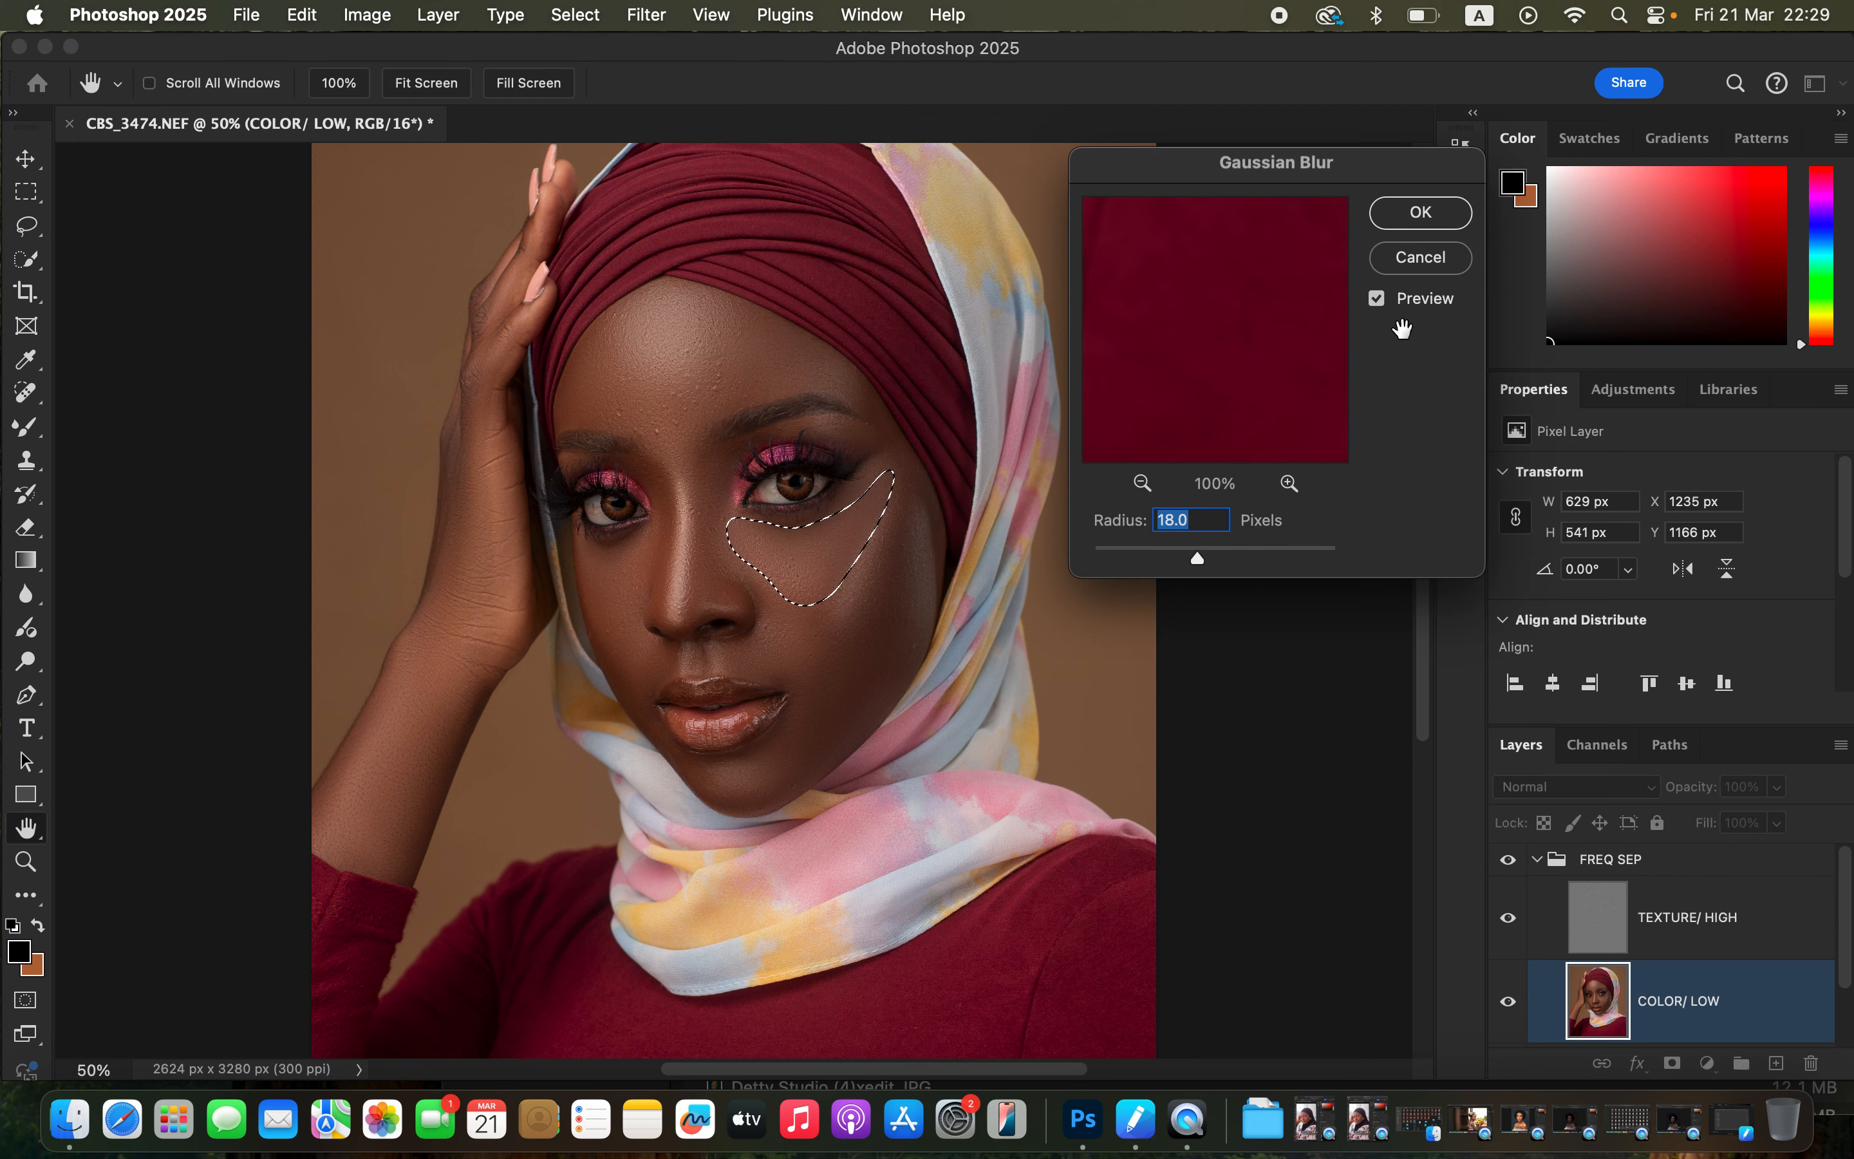
pyautogui.click(1420, 213)
pyautogui.press('super+d')
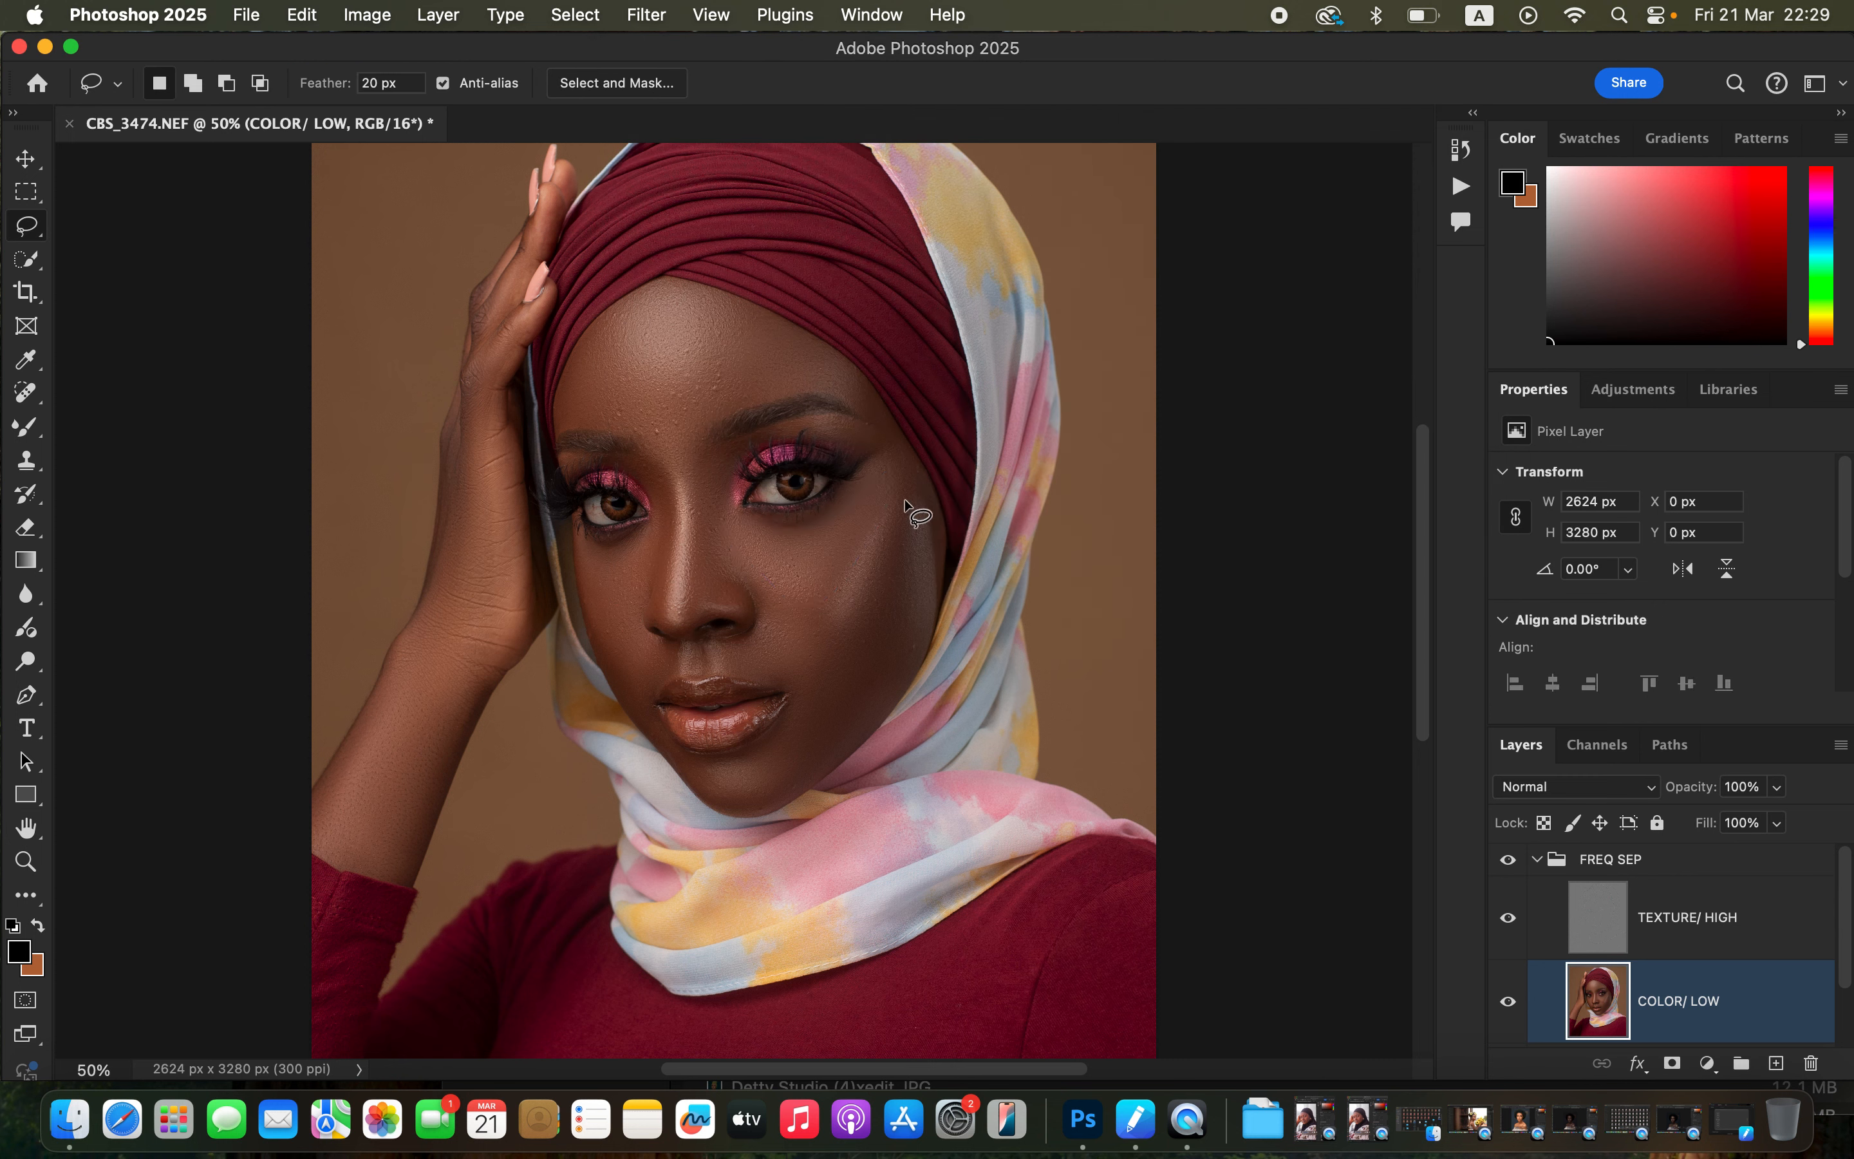
# Lasso the lower cheek and jaw area along the headscarf and apply an 18 pixel Gaussian Blur.
pyautogui.moveTo(904, 502)
pyautogui.mouseDown()
pyautogui.moveTo(873, 603)
pyautogui.moveTo(843, 625)
pyautogui.moveTo(770, 625)
pyautogui.moveTo(823, 753)
pyautogui.moveTo(890, 696)
pyautogui.moveTo(920, 617)
pyautogui.moveTo(905, 507)
pyautogui.mouseUp()
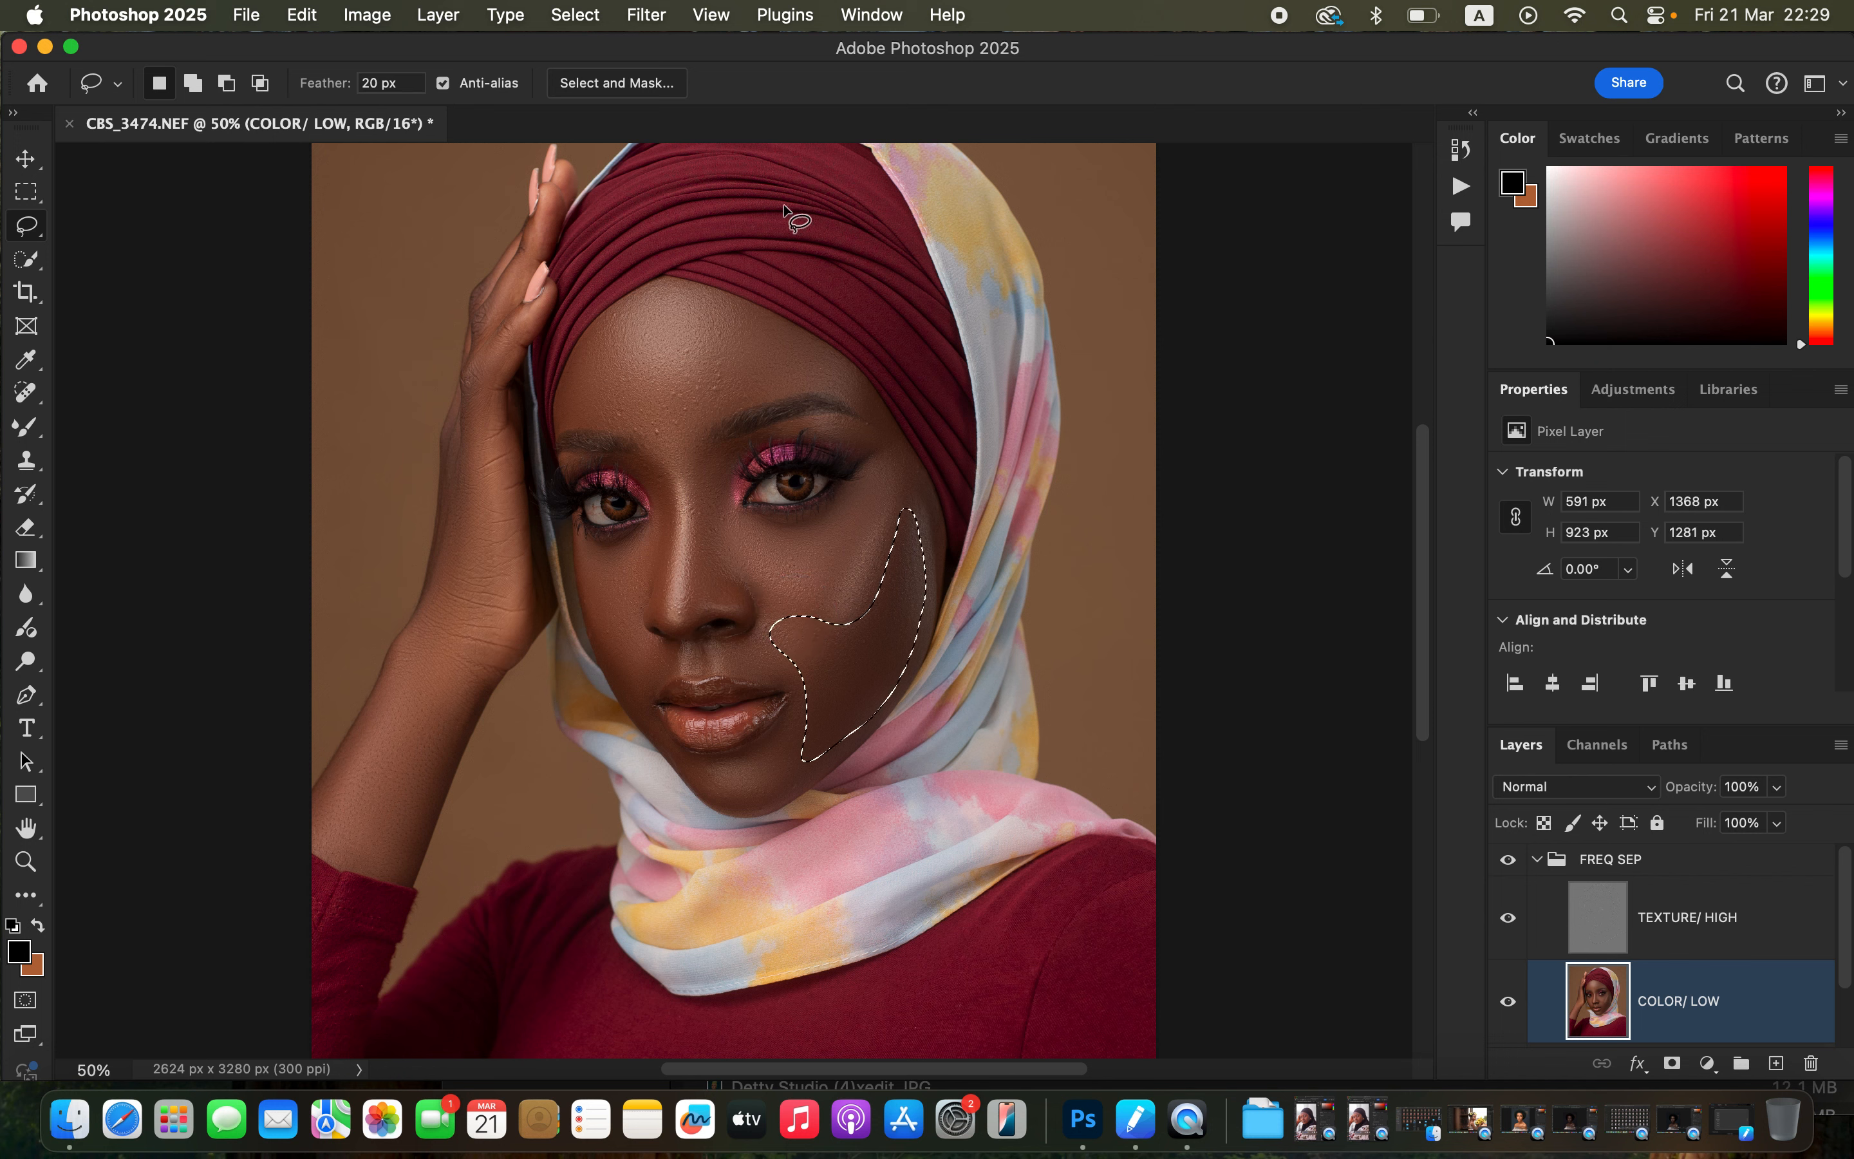
pyautogui.click(645, 15)
pyautogui.moveTo(766, 338)
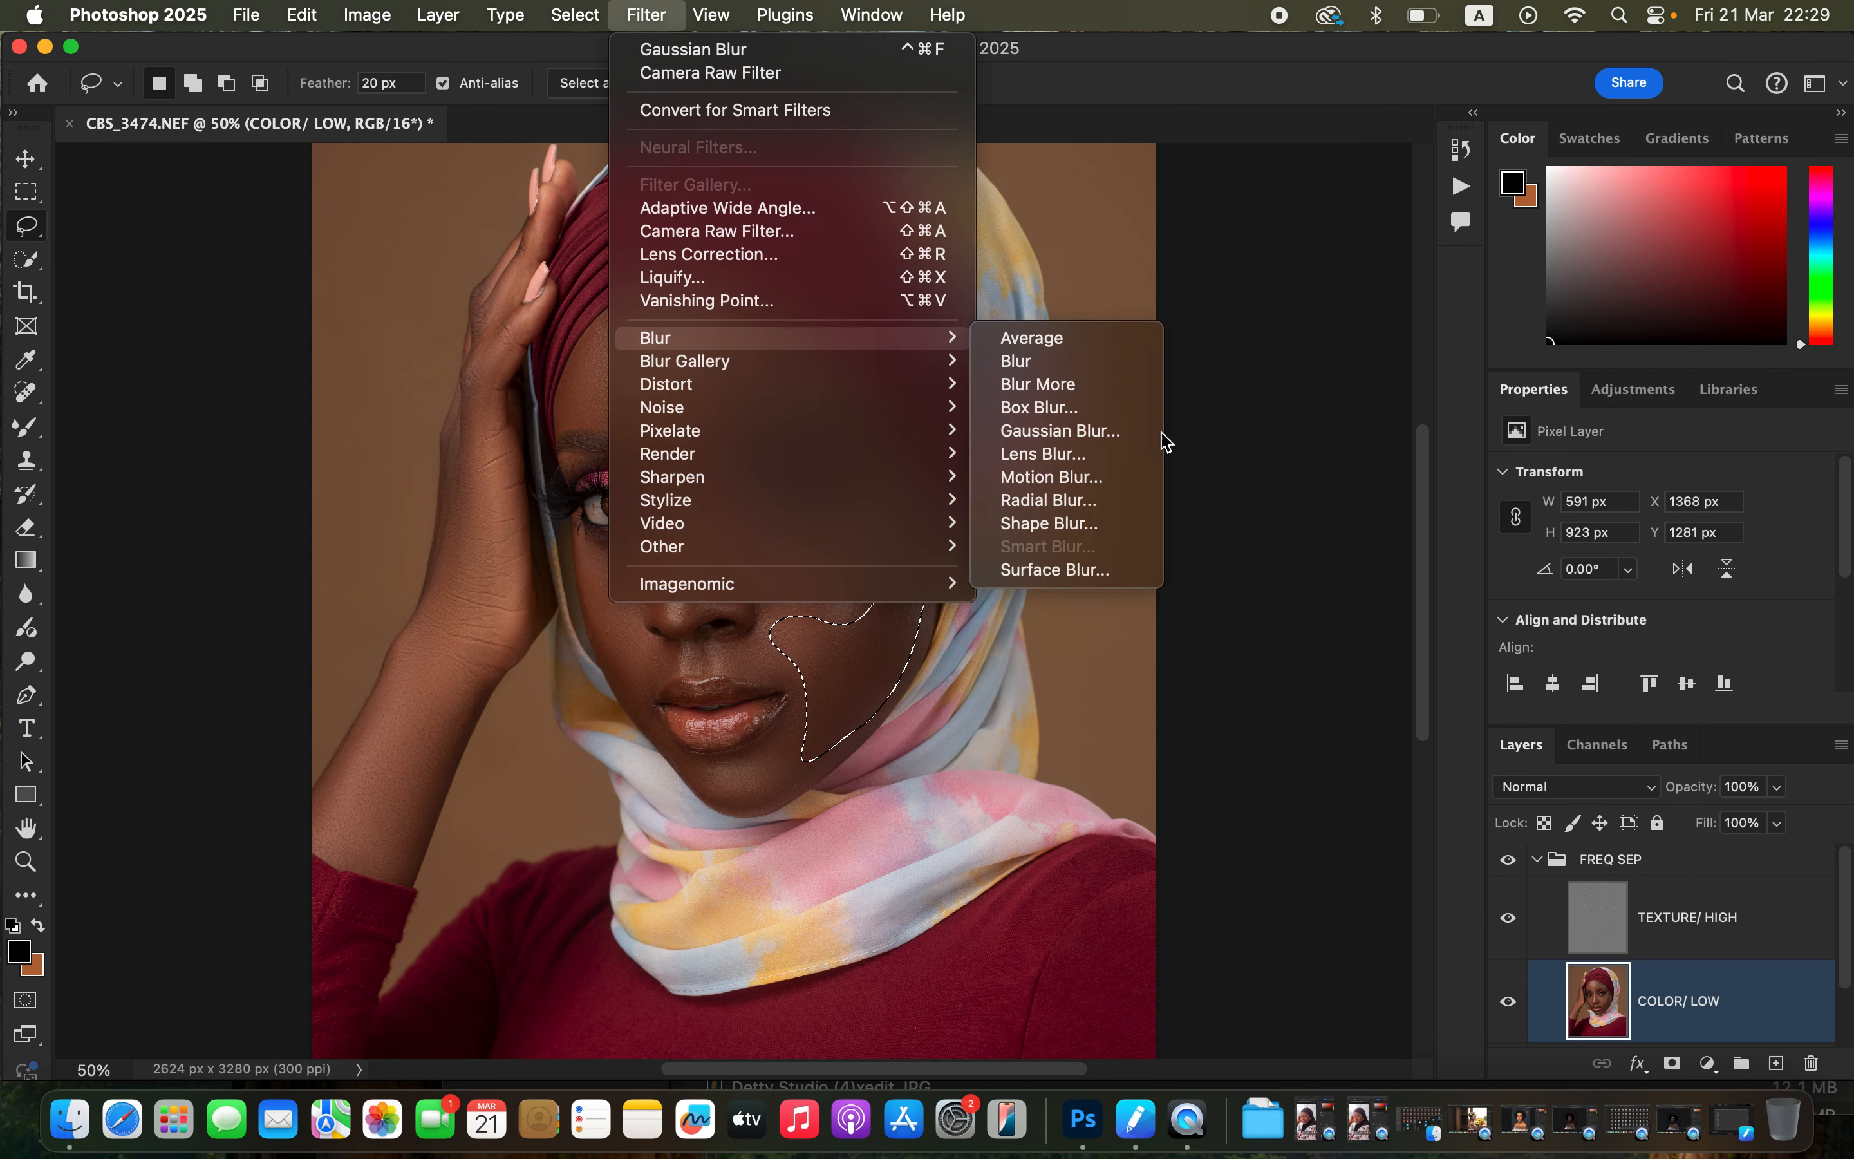
pyautogui.click(1117, 430)
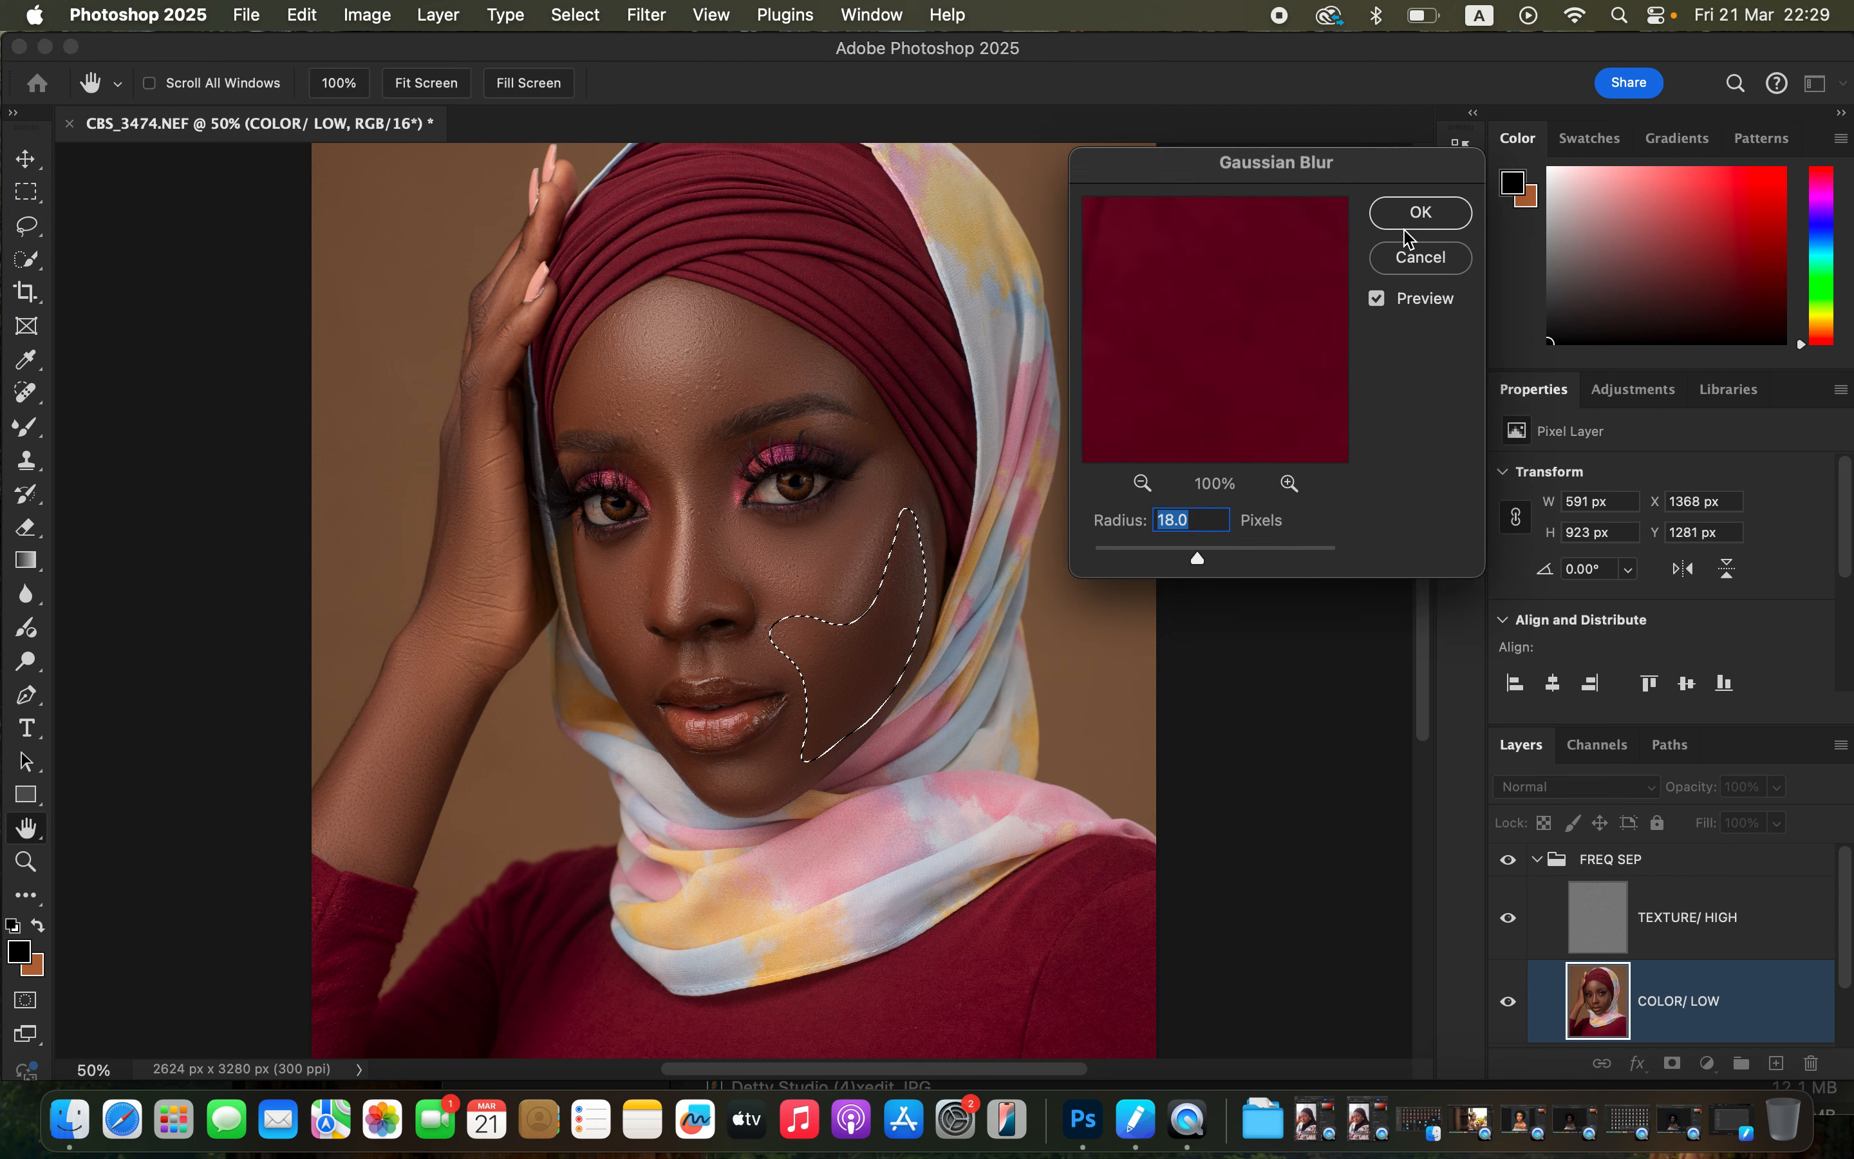
pyautogui.click(1420, 214)
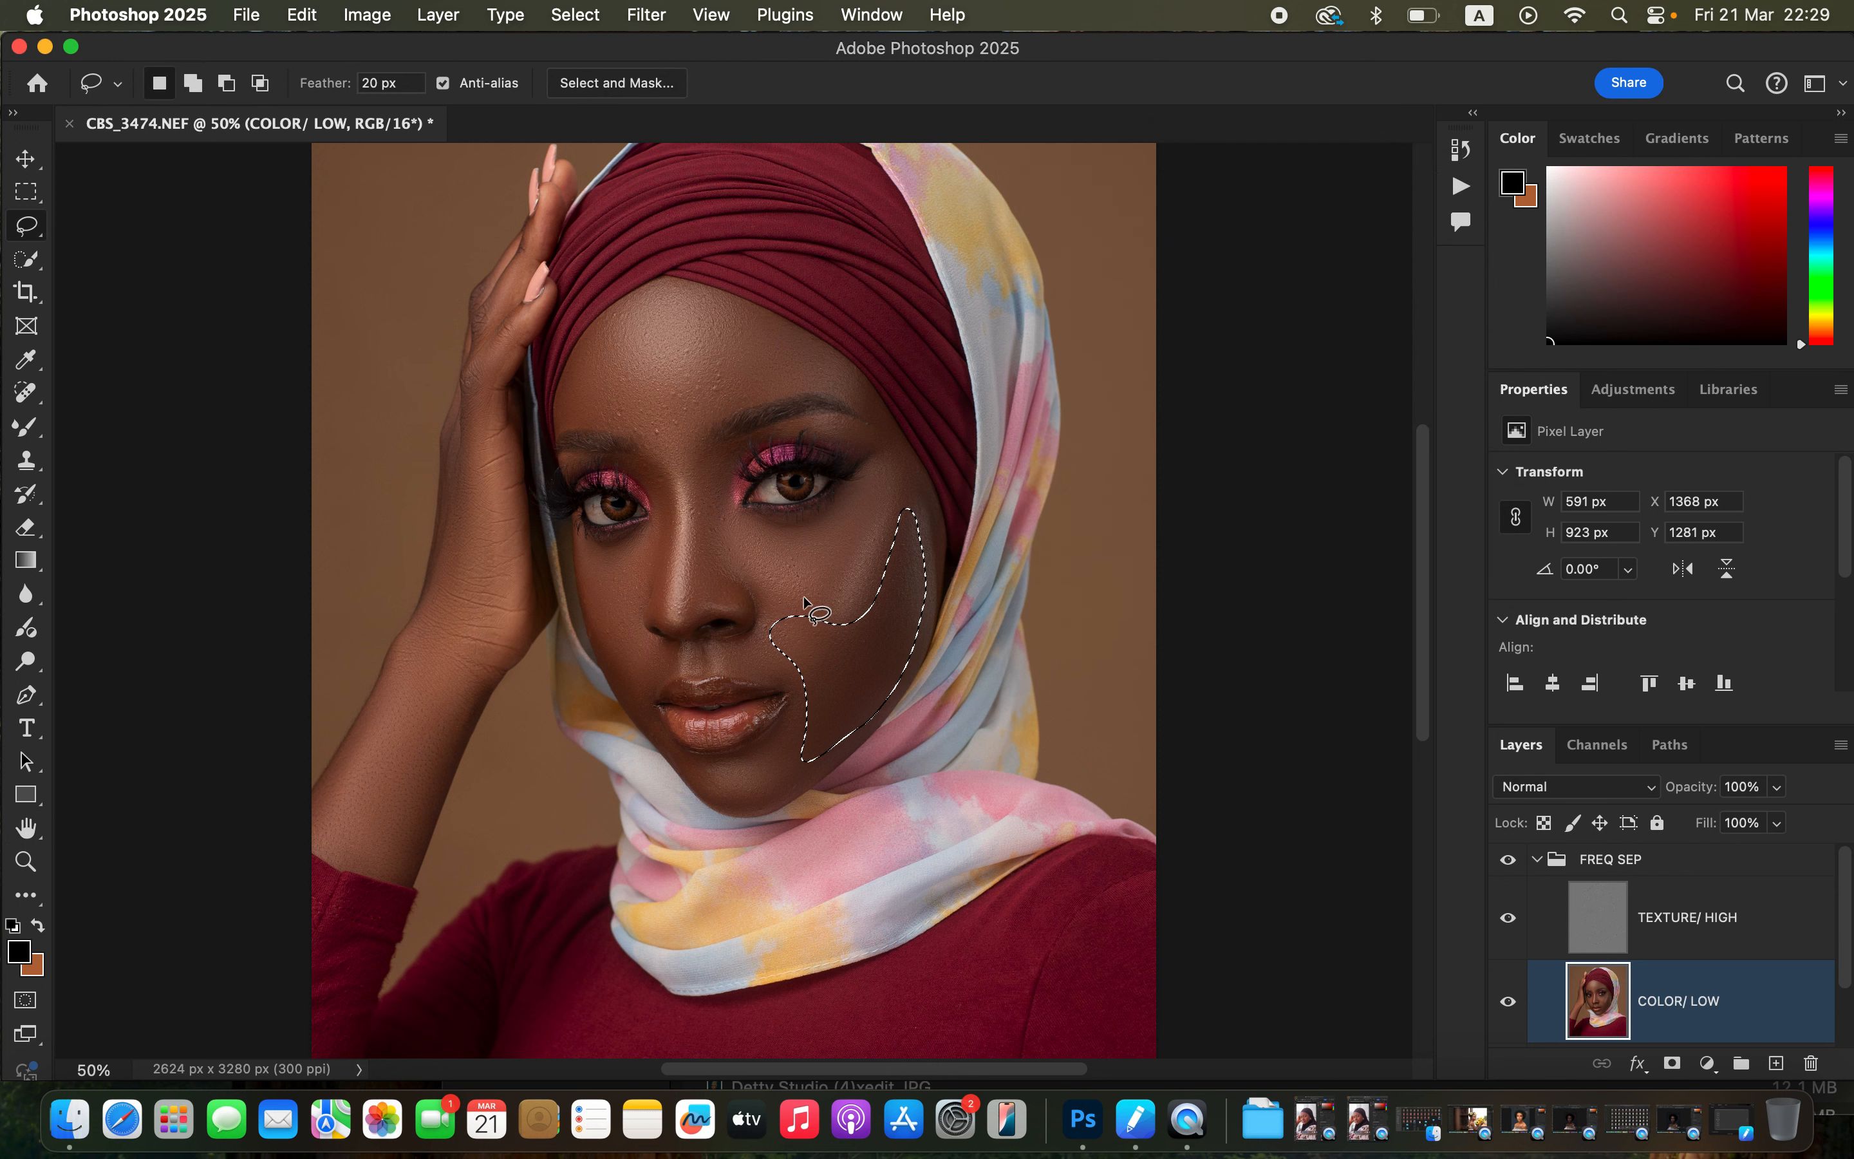
# Fade the Gaussian Blur to a lower opacity, then deselect.
pyautogui.rightClick(855, 657)
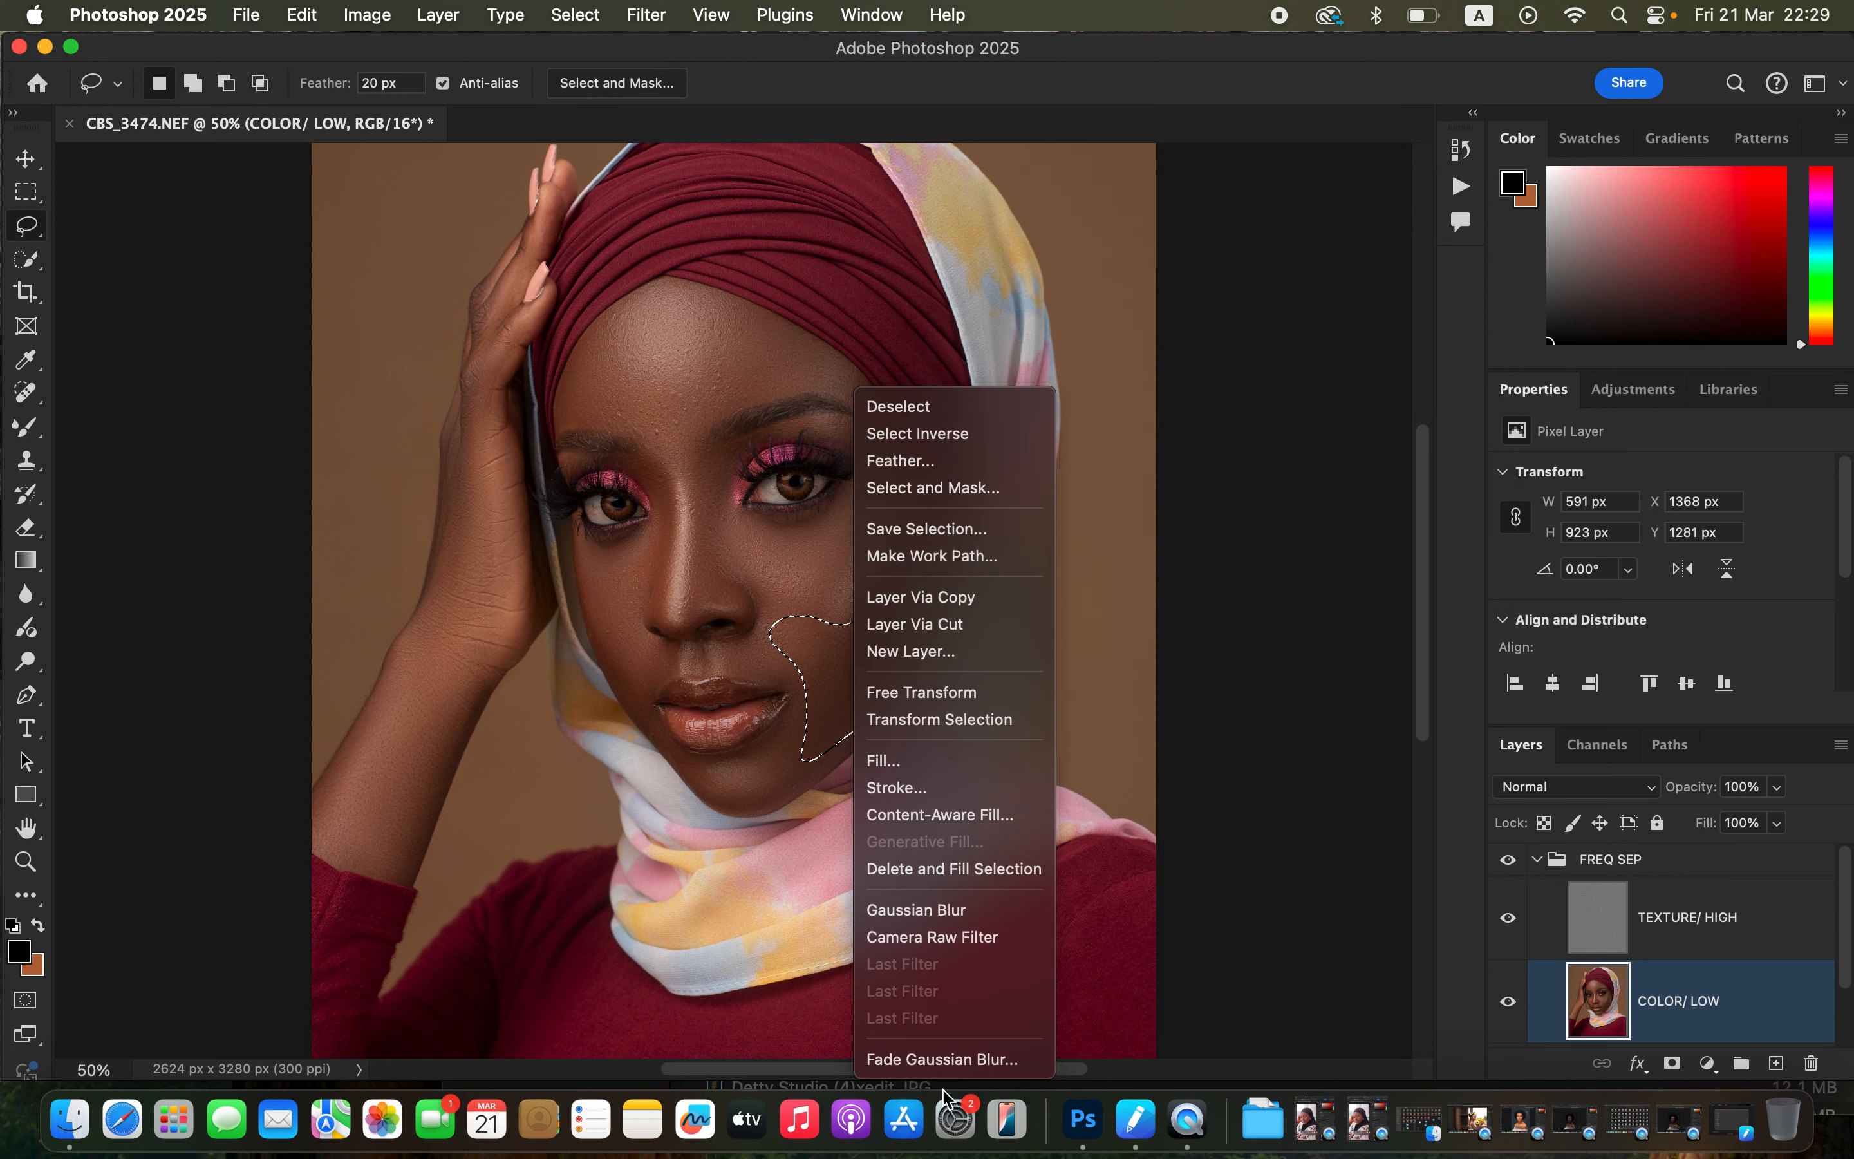
pyautogui.click(936, 1059)
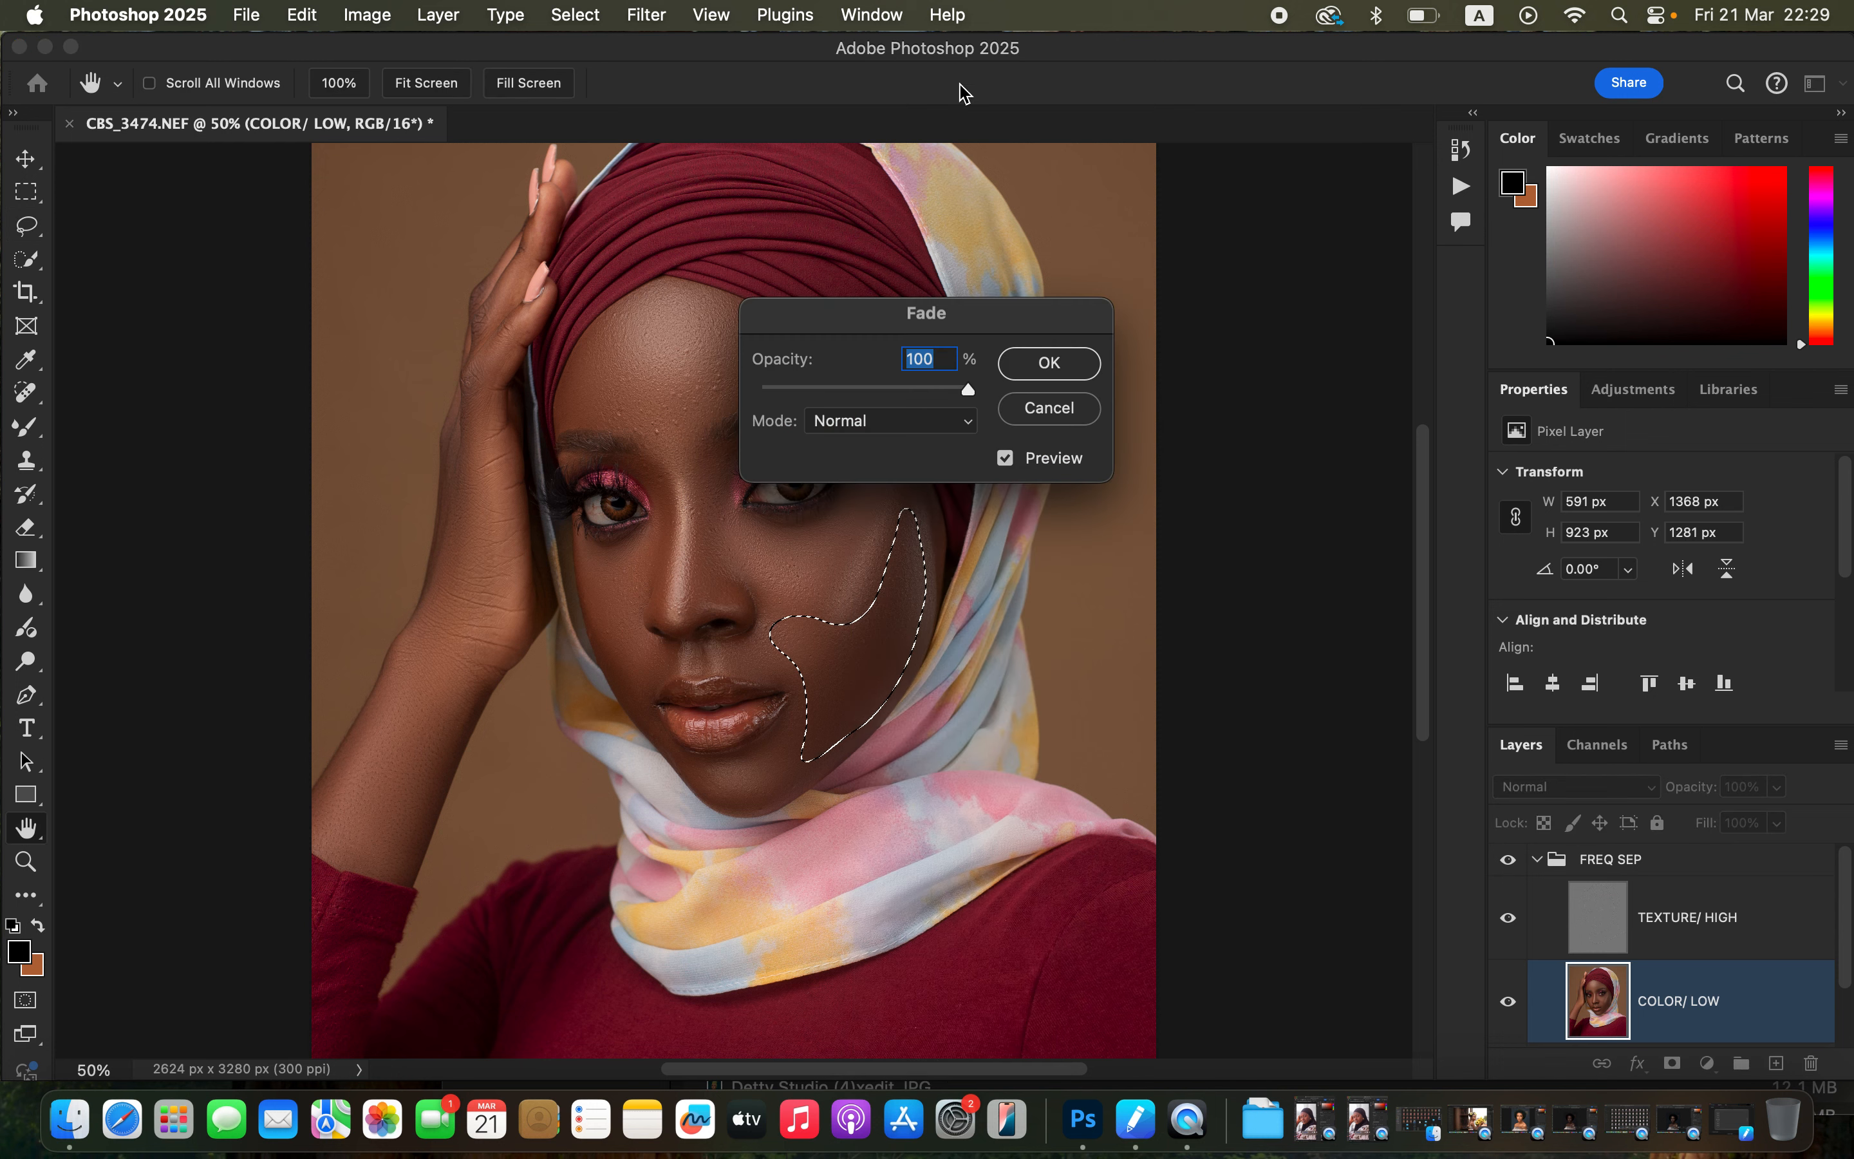
pyautogui.moveTo(968, 389); pyautogui.dragTo(924, 394)
pyautogui.click(1048, 362)
pyautogui.press('super+d')
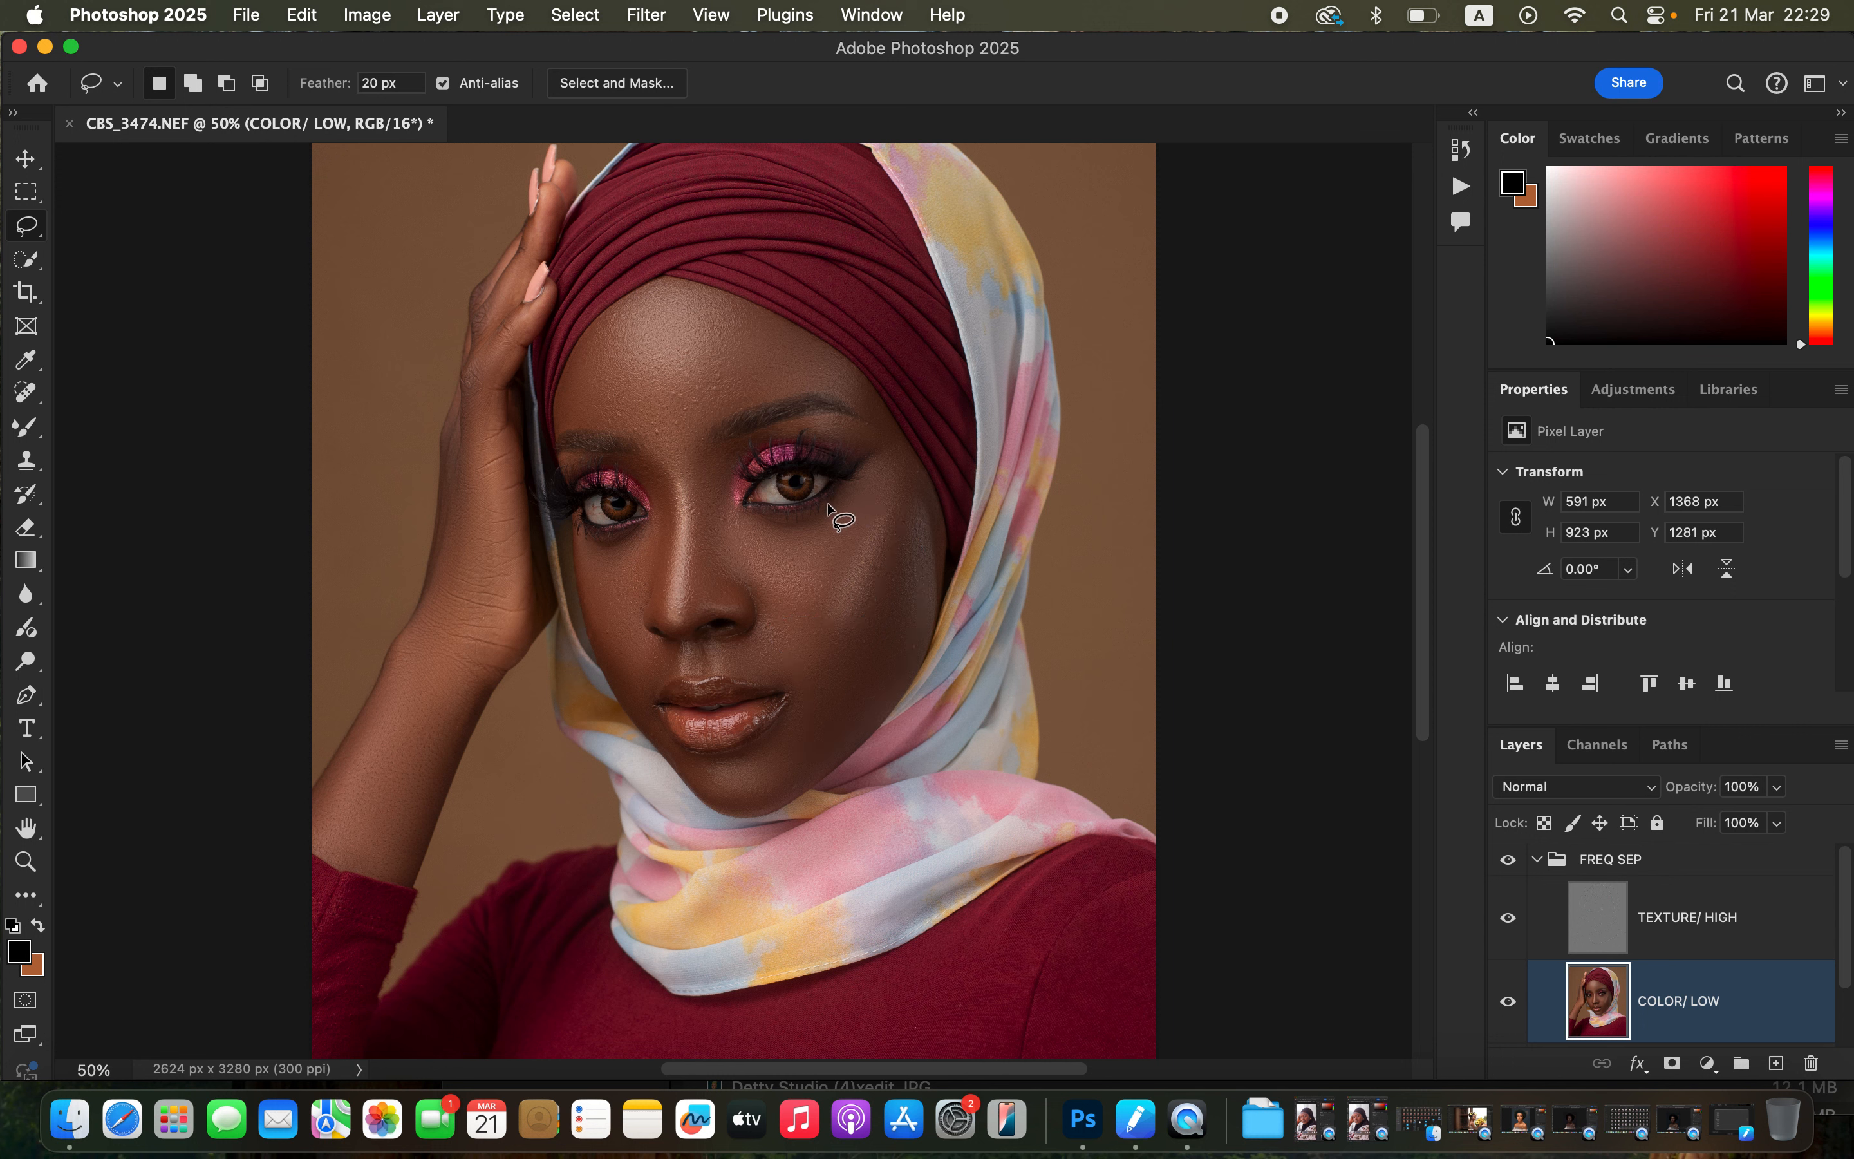
# Lasso the left cheek beside the nose and apply an 18 pixel Gaussian Blur, then deselect.
pyautogui.moveTo(590, 539)
pyautogui.mouseDown()
pyautogui.moveTo(651, 527)
pyautogui.moveTo(633, 594)
pyautogui.moveTo(670, 660)
pyautogui.moveTo(652, 679)
pyautogui.moveTo(622, 667)
pyautogui.moveTo(629, 693)
pyautogui.moveTo(593, 563)
pyautogui.mouseUp()
pyautogui.click(646, 15)
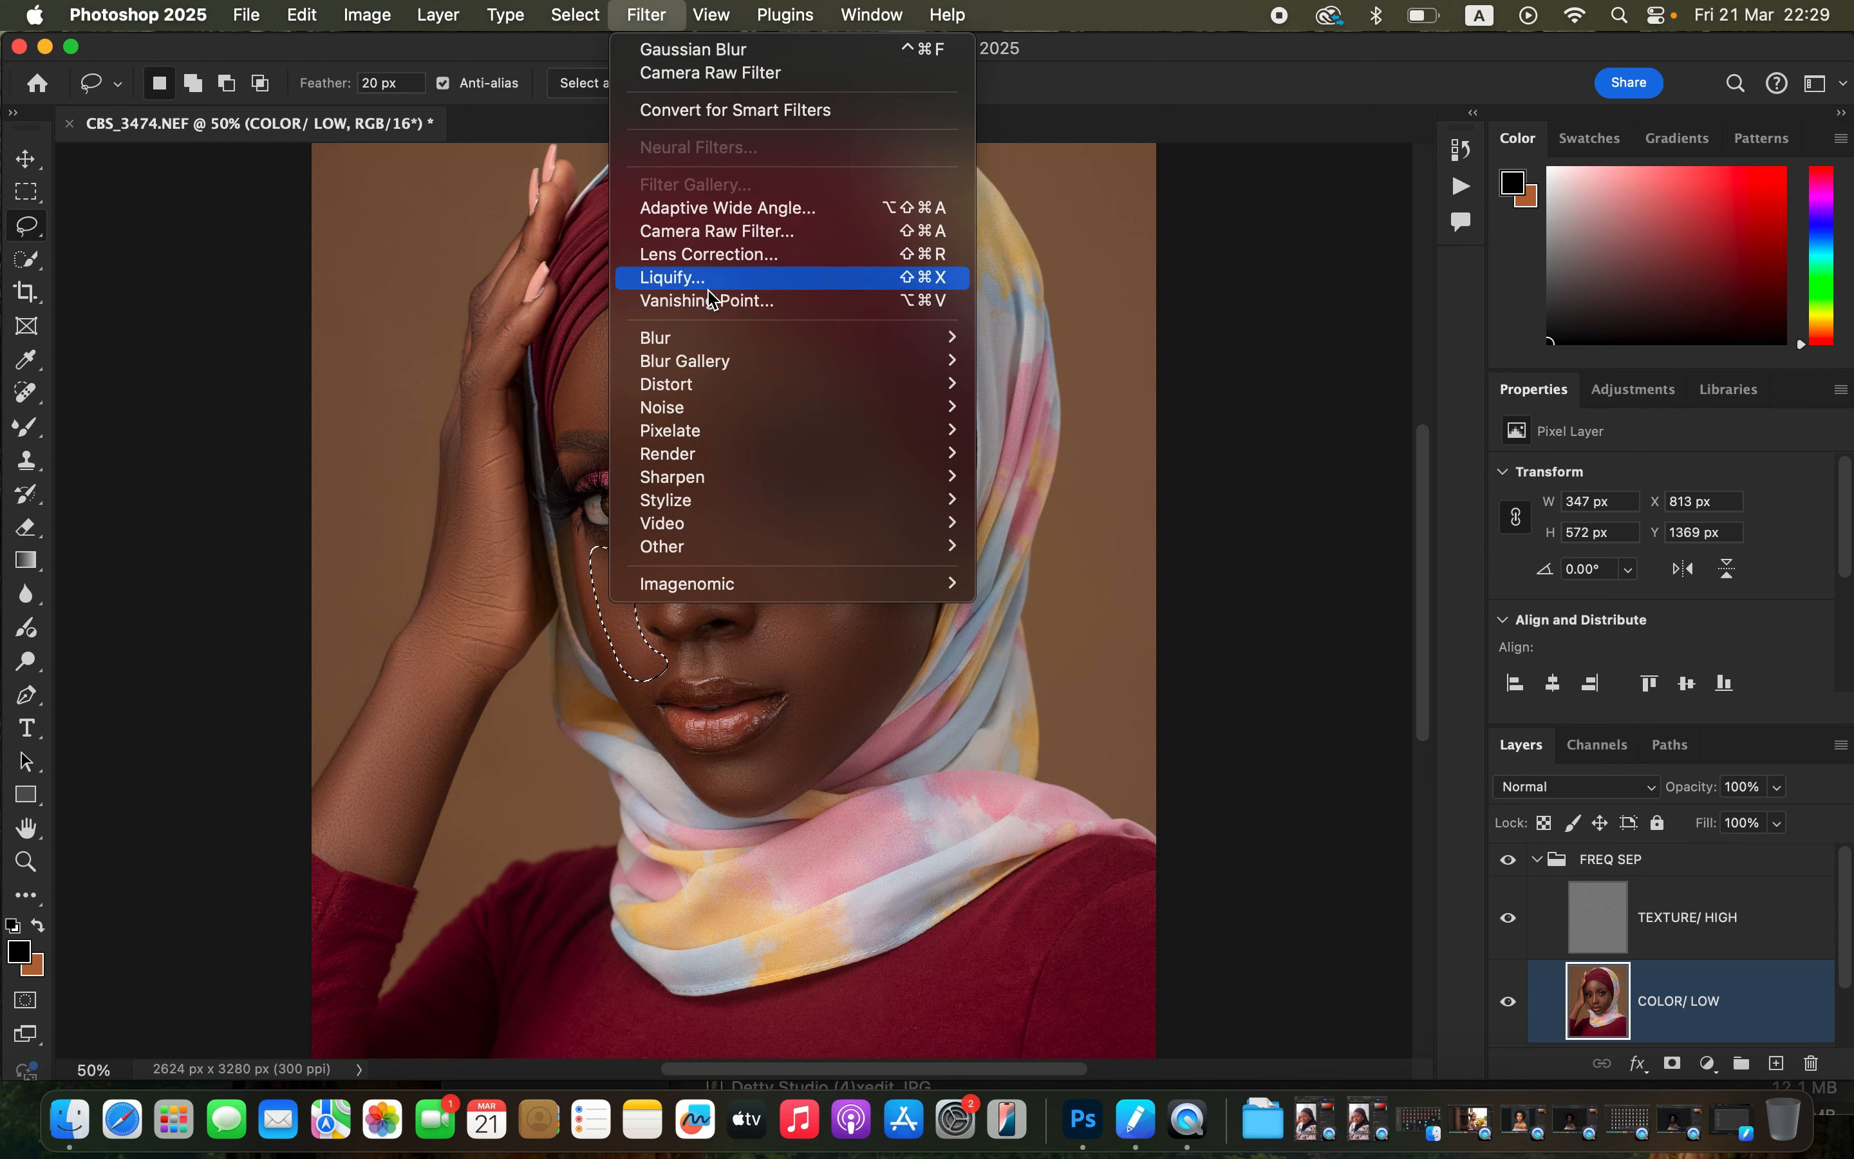
pyautogui.moveTo(757, 338)
pyautogui.click(1096, 435)
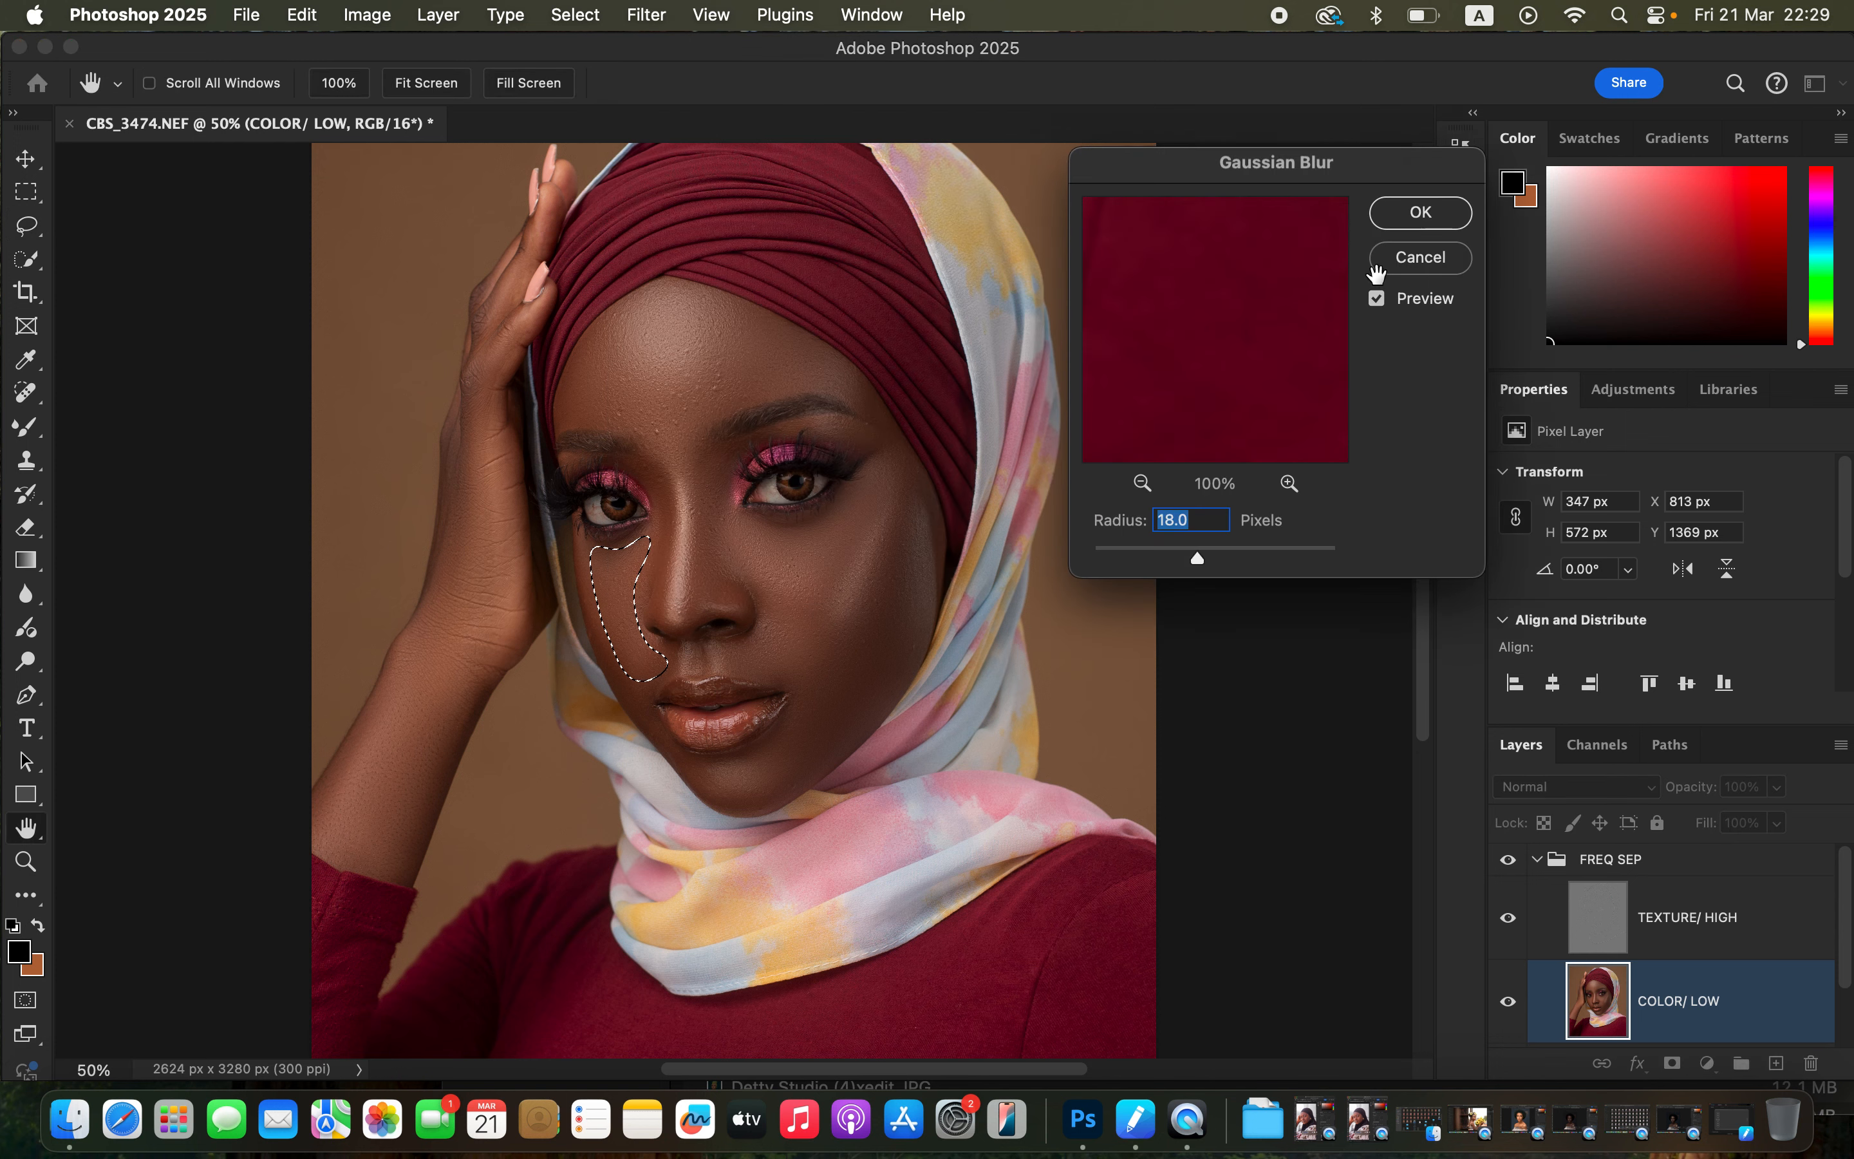
pyautogui.click(1420, 213)
pyautogui.press('super+d')
# Lasso the bridge and side of the nose and apply an 18 pixel Gaussian Blur, then deselect.
pyautogui.moveTo(726, 448)
pyautogui.mouseDown()
pyautogui.moveTo(696, 514)
pyautogui.moveTo(696, 606)
pyautogui.moveTo(723, 588)
pyautogui.moveTo(720, 452)
pyautogui.mouseUp()
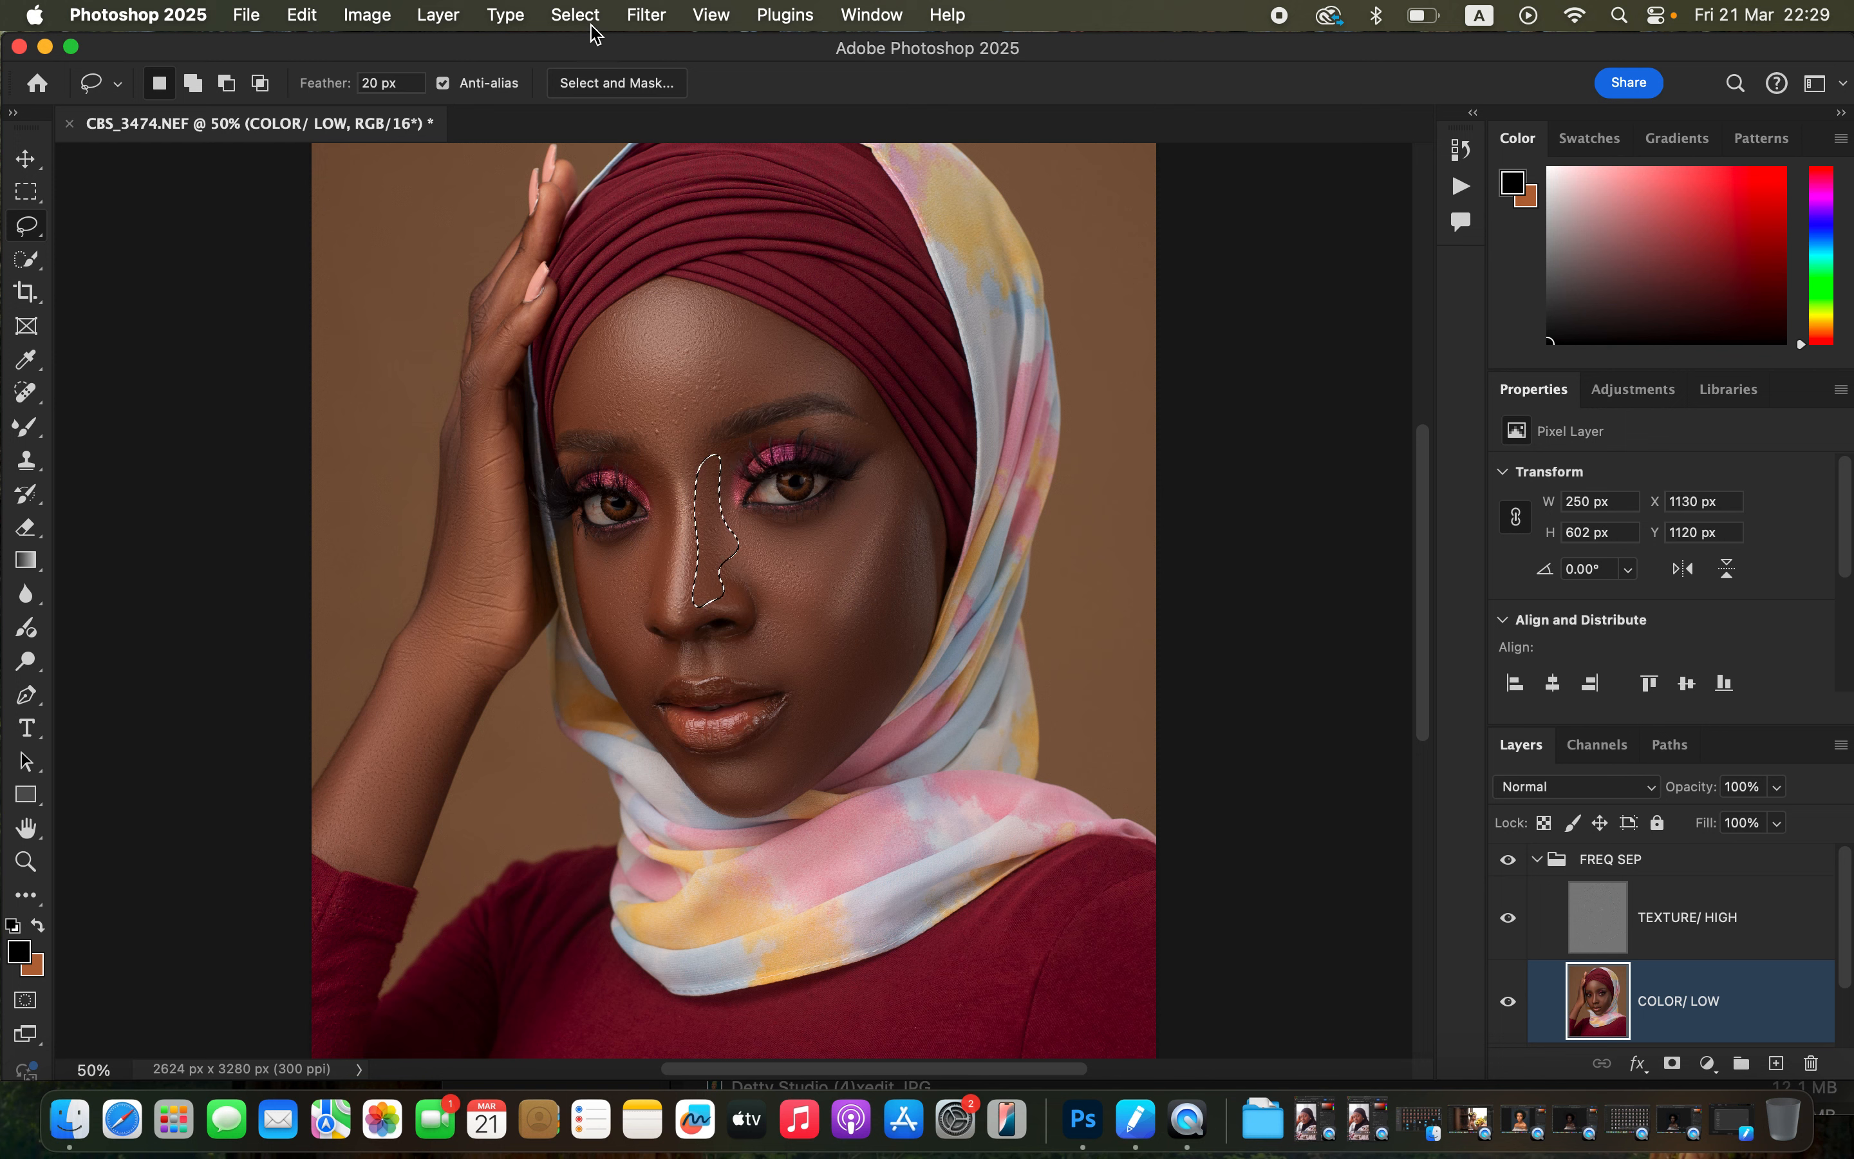
pyautogui.click(646, 15)
pyautogui.moveTo(701, 342)
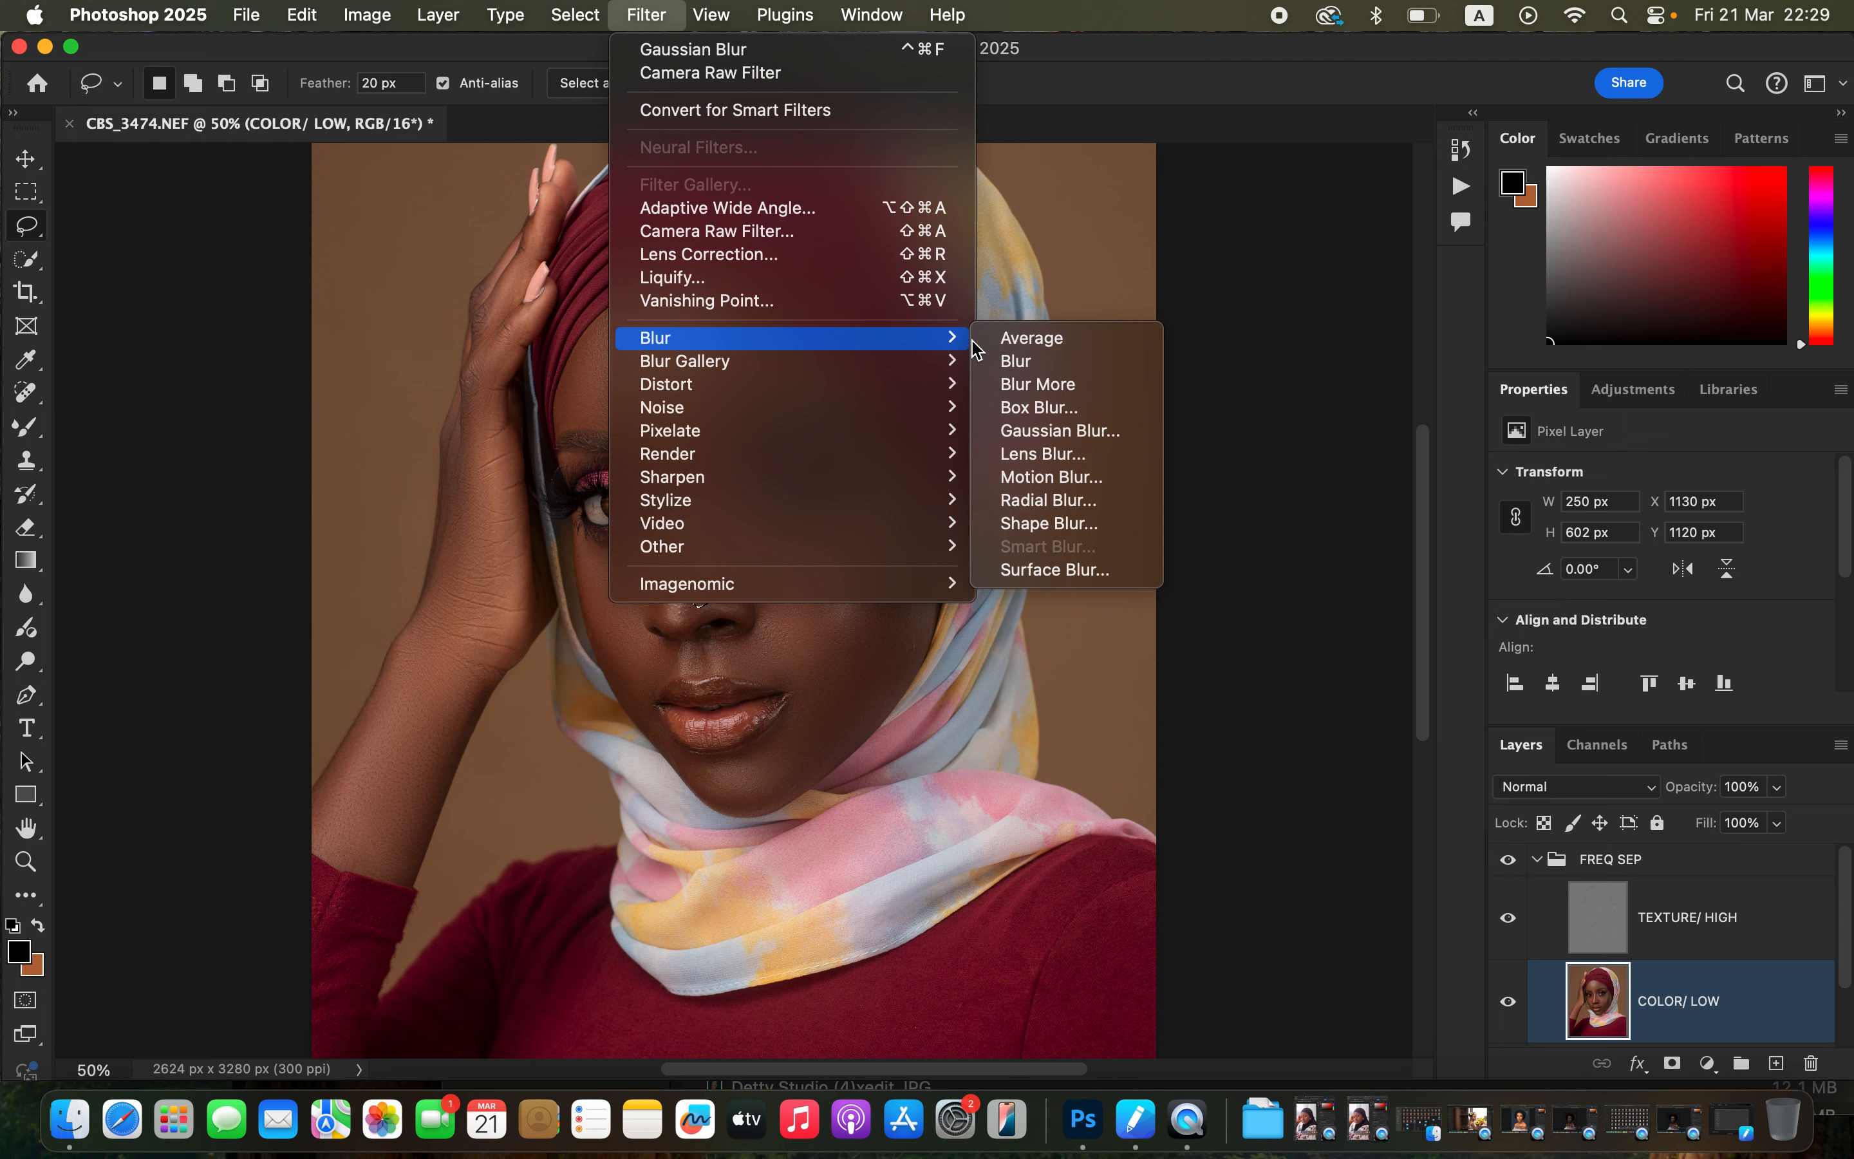
pyautogui.click(1105, 431)
pyautogui.click(1419, 212)
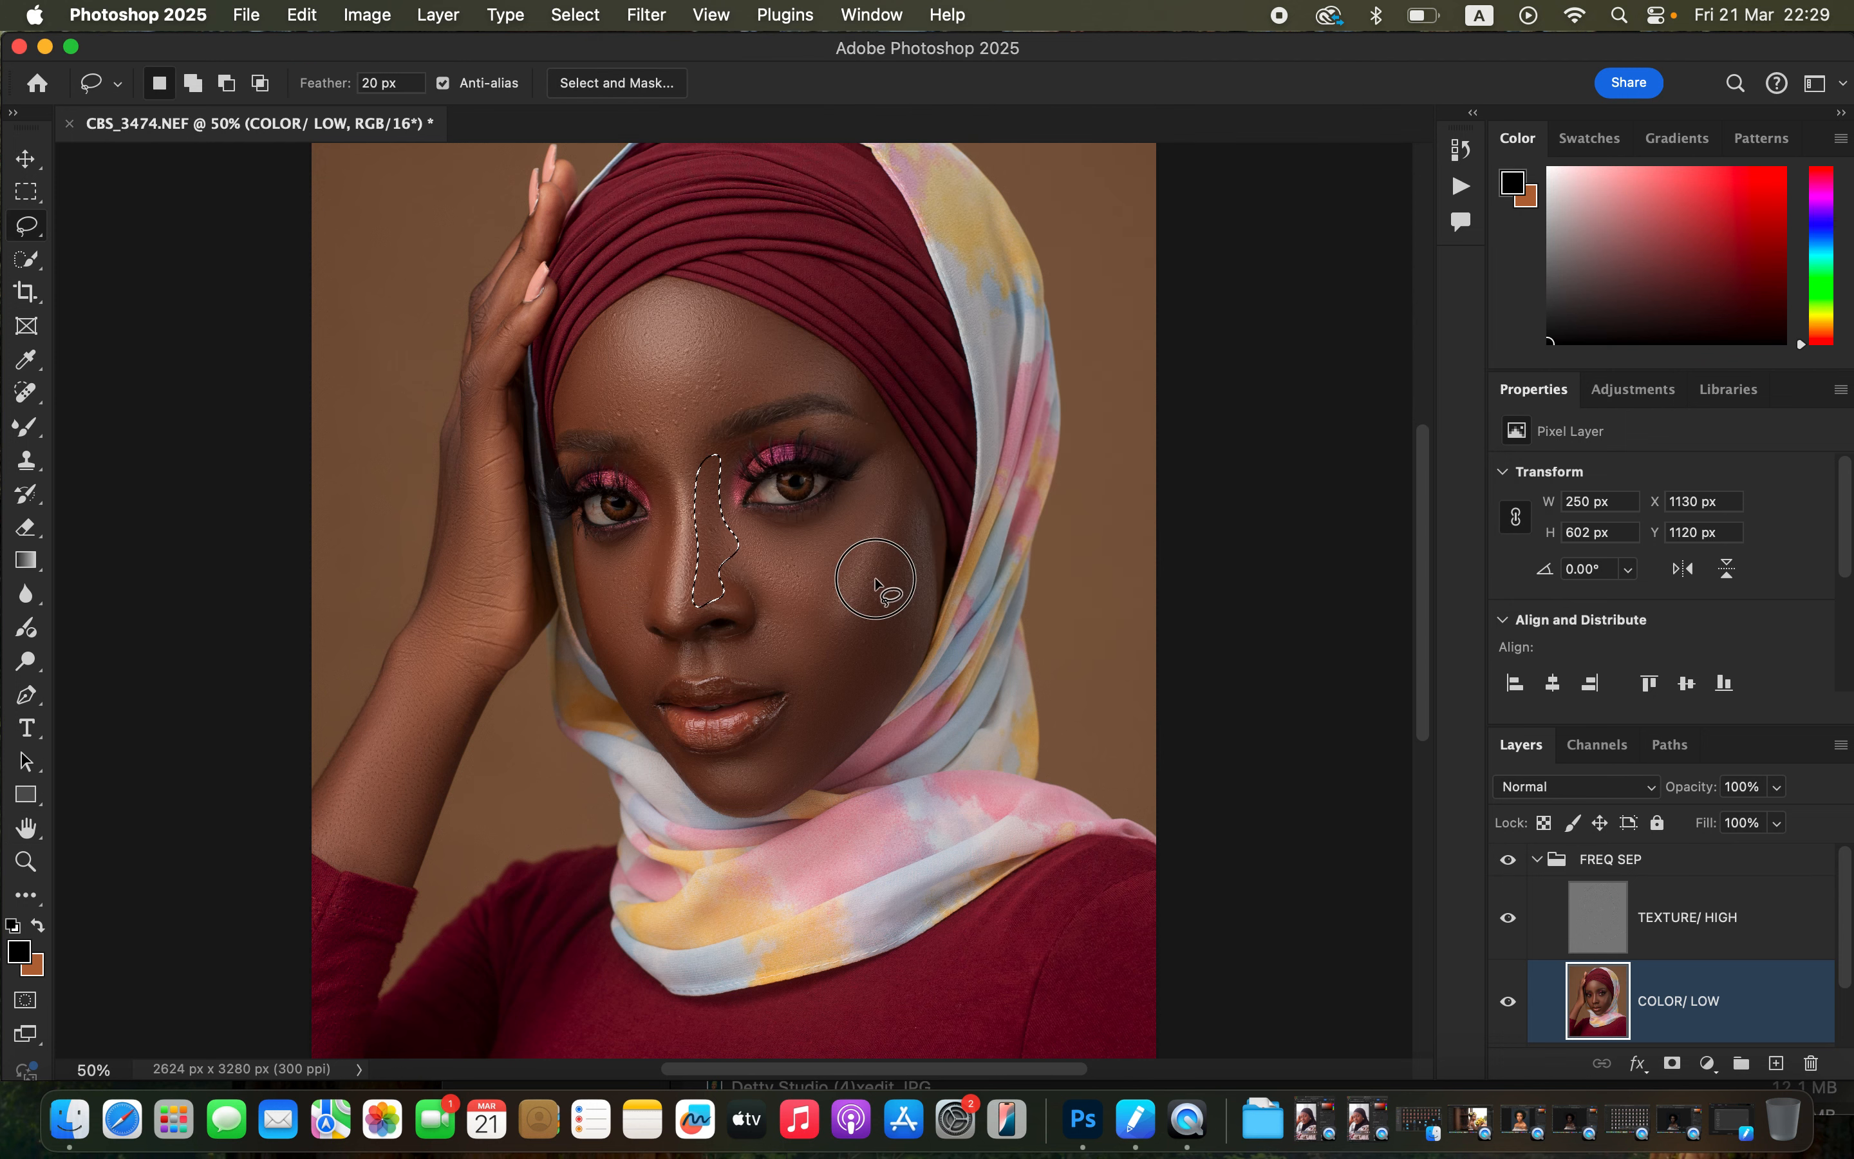
pyautogui.press('super+d')
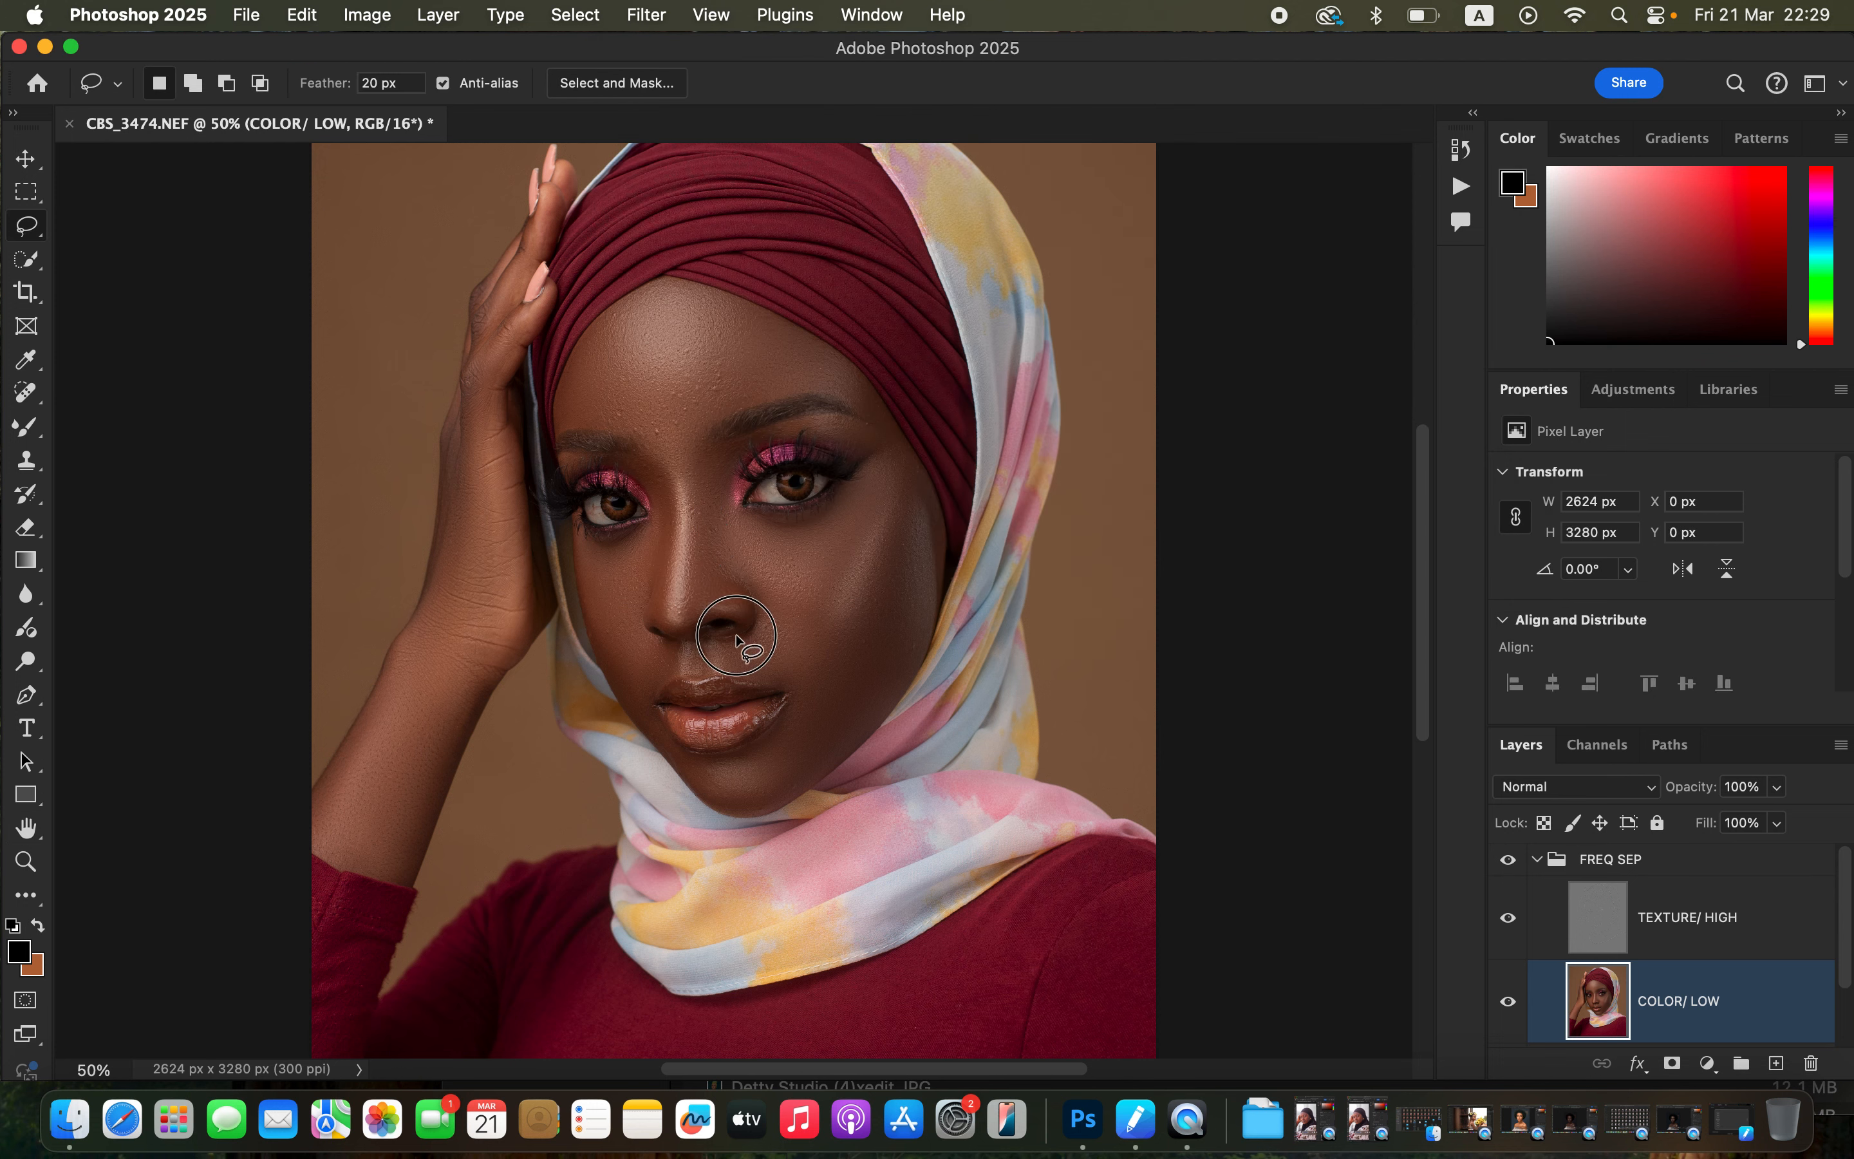
# Lasso the area above the upper lip and apply an 18 pixel Gaussian Blur, then deselect.
pyautogui.moveTo(735, 637)
pyautogui.mouseDown()
pyautogui.moveTo(747, 672)
pyautogui.moveTo(803, 635)
pyautogui.moveTo(732, 640)
pyautogui.mouseUp()
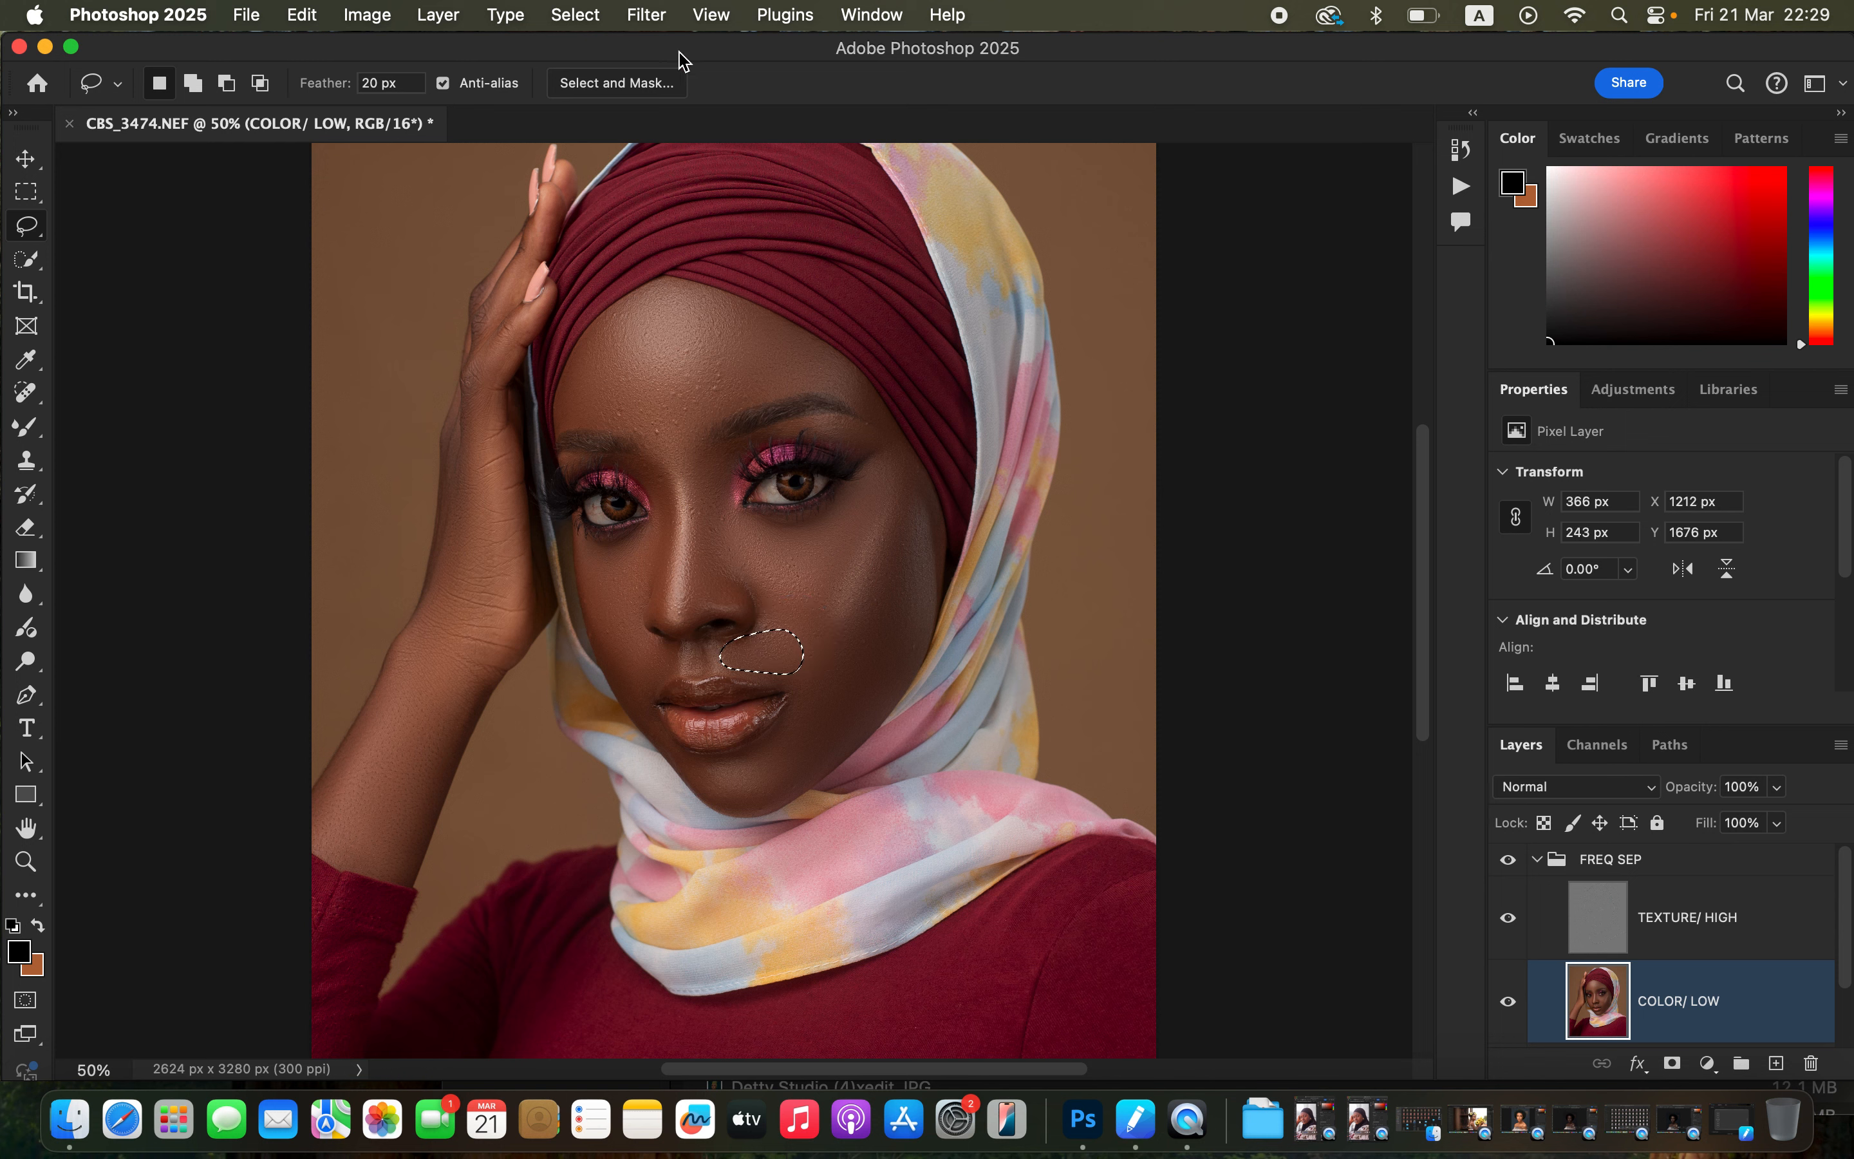
pyautogui.click(657, 16)
pyautogui.moveTo(749, 344)
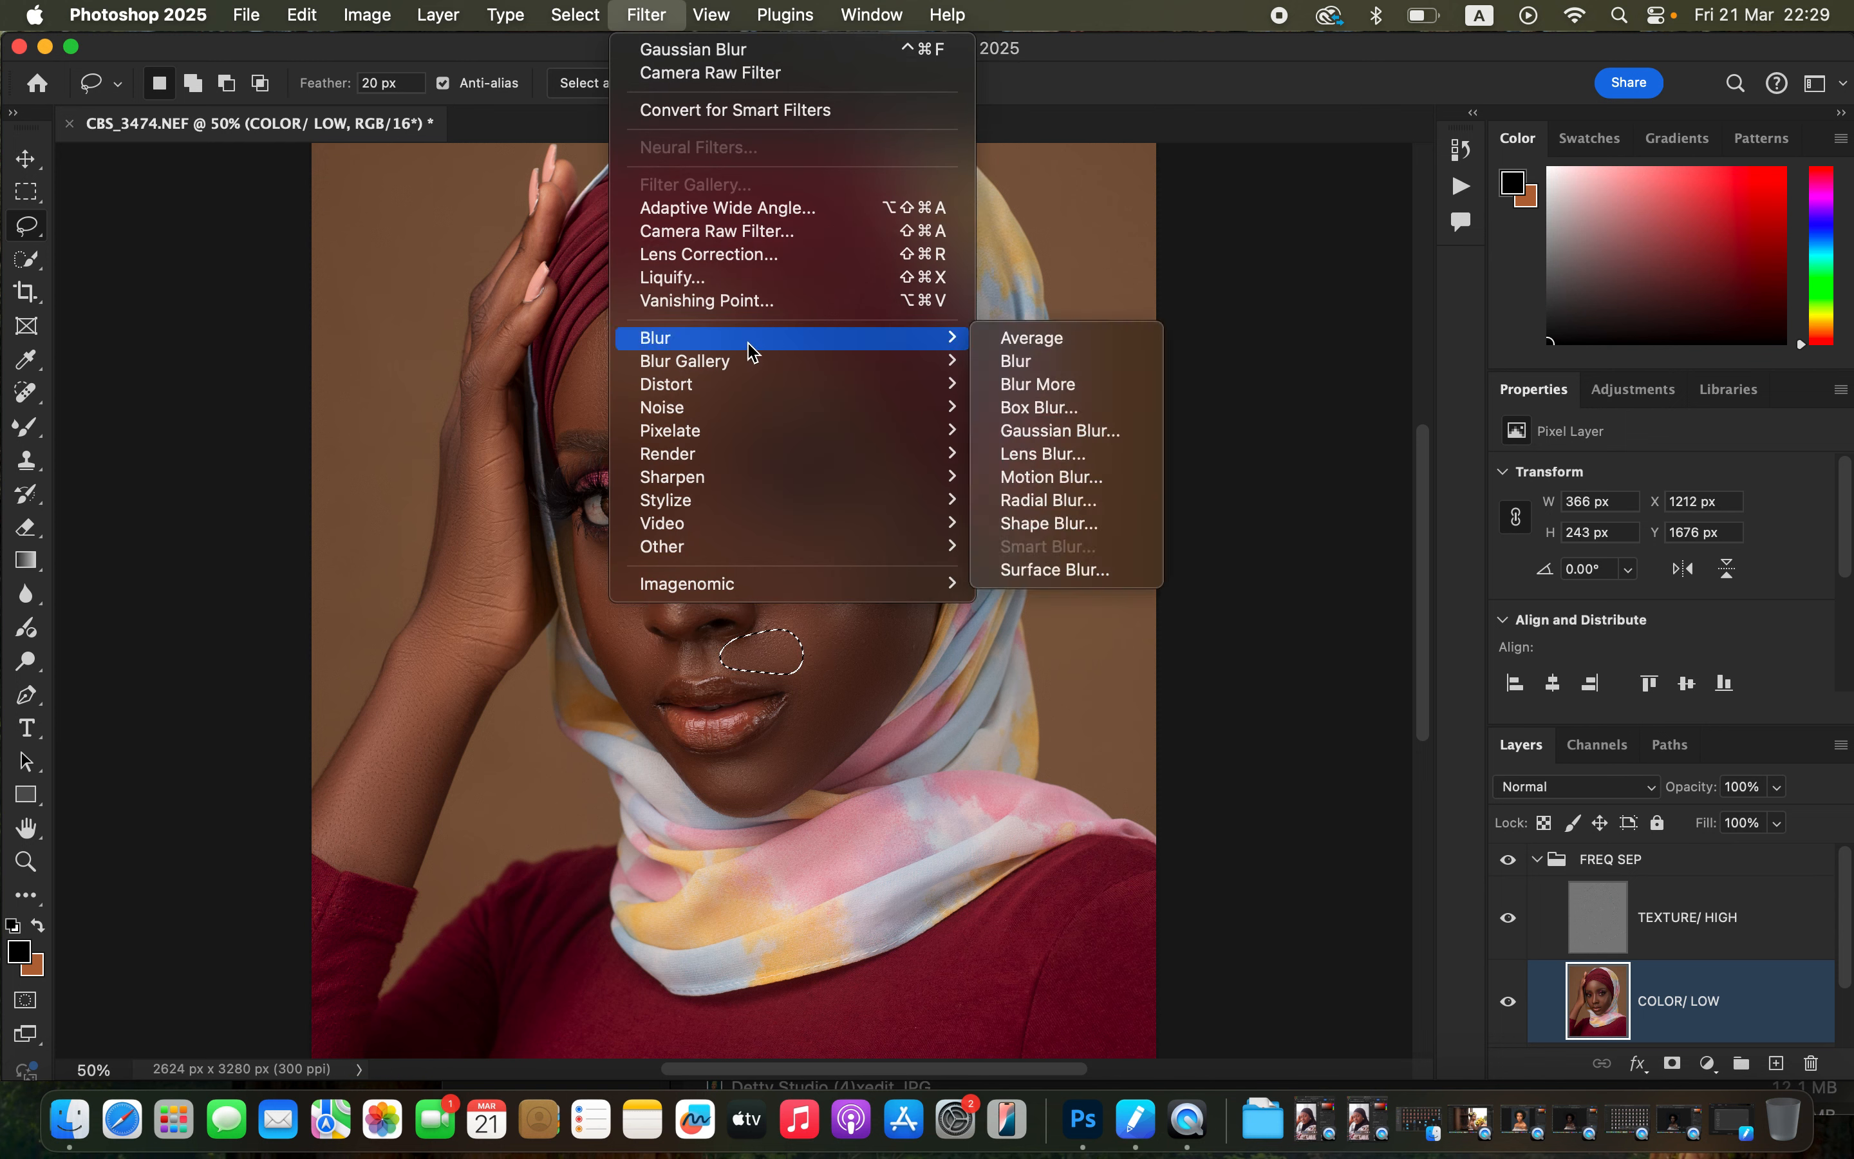
pyautogui.click(1123, 431)
pyautogui.click(1419, 208)
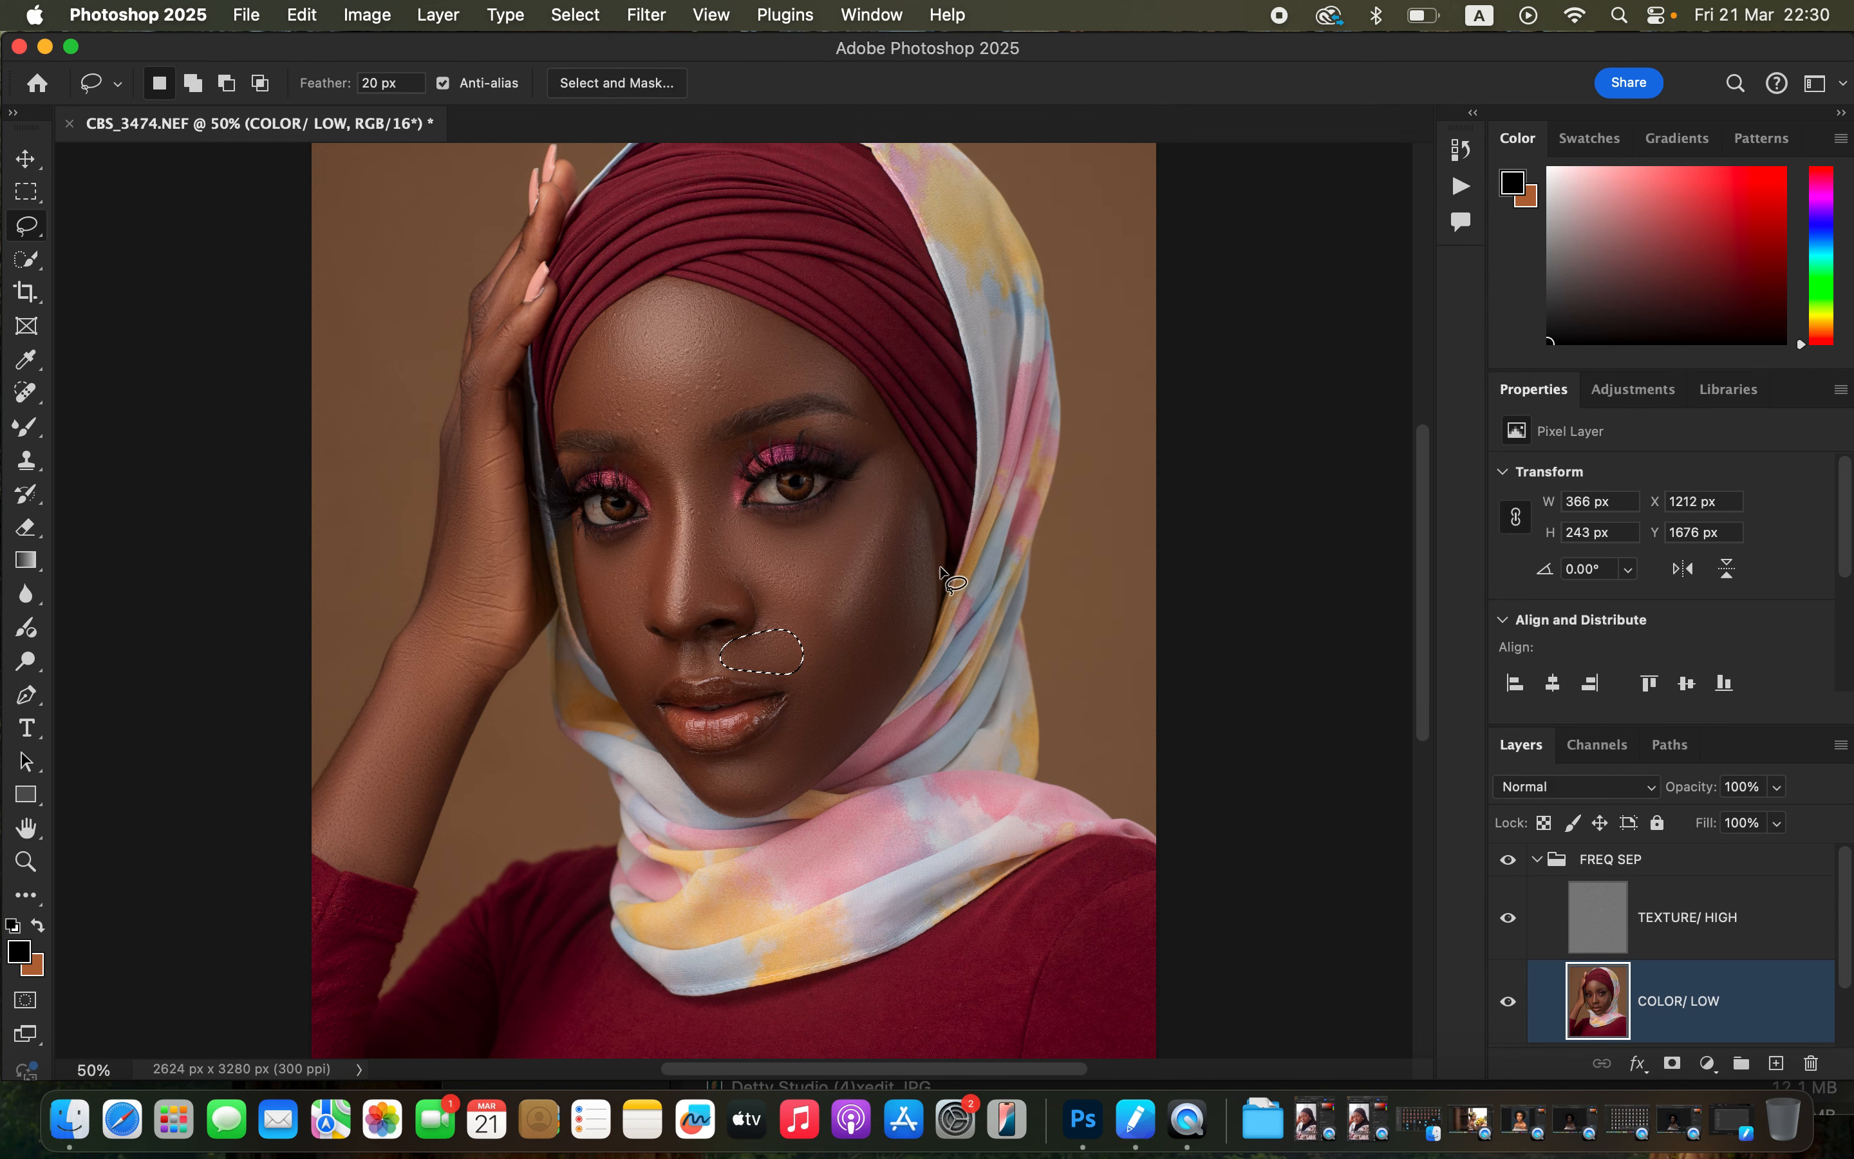
pyautogui.press('super+d')
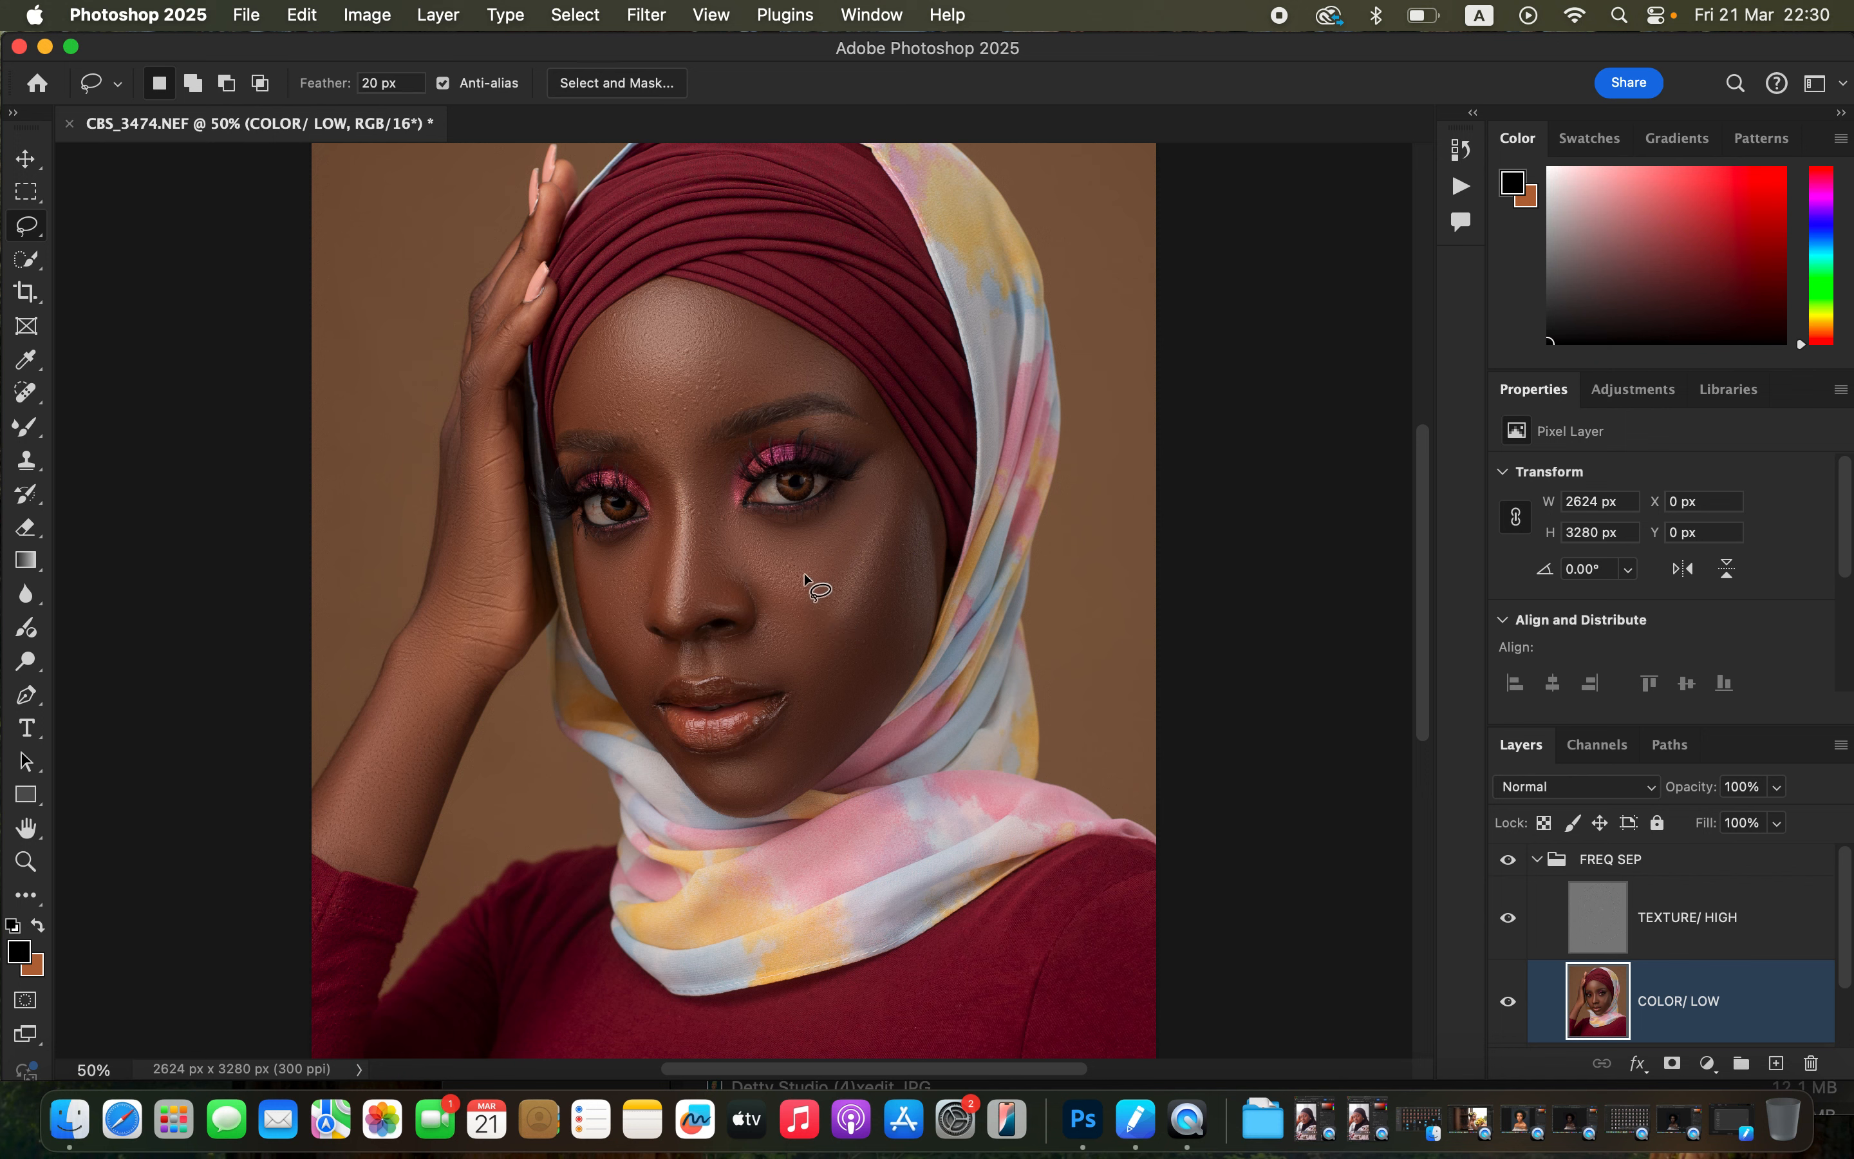
# Lasso the right cheek beside the nose and apply a Gaussian Blur to it, then deselect.
pyautogui.moveTo(805, 576)
pyautogui.mouseDown()
pyautogui.moveTo(831, 591)
pyautogui.moveTo(839, 659)
pyautogui.moveTo(763, 613)
pyautogui.moveTo(785, 576)
pyautogui.mouseUp()
pyautogui.click(647, 17)
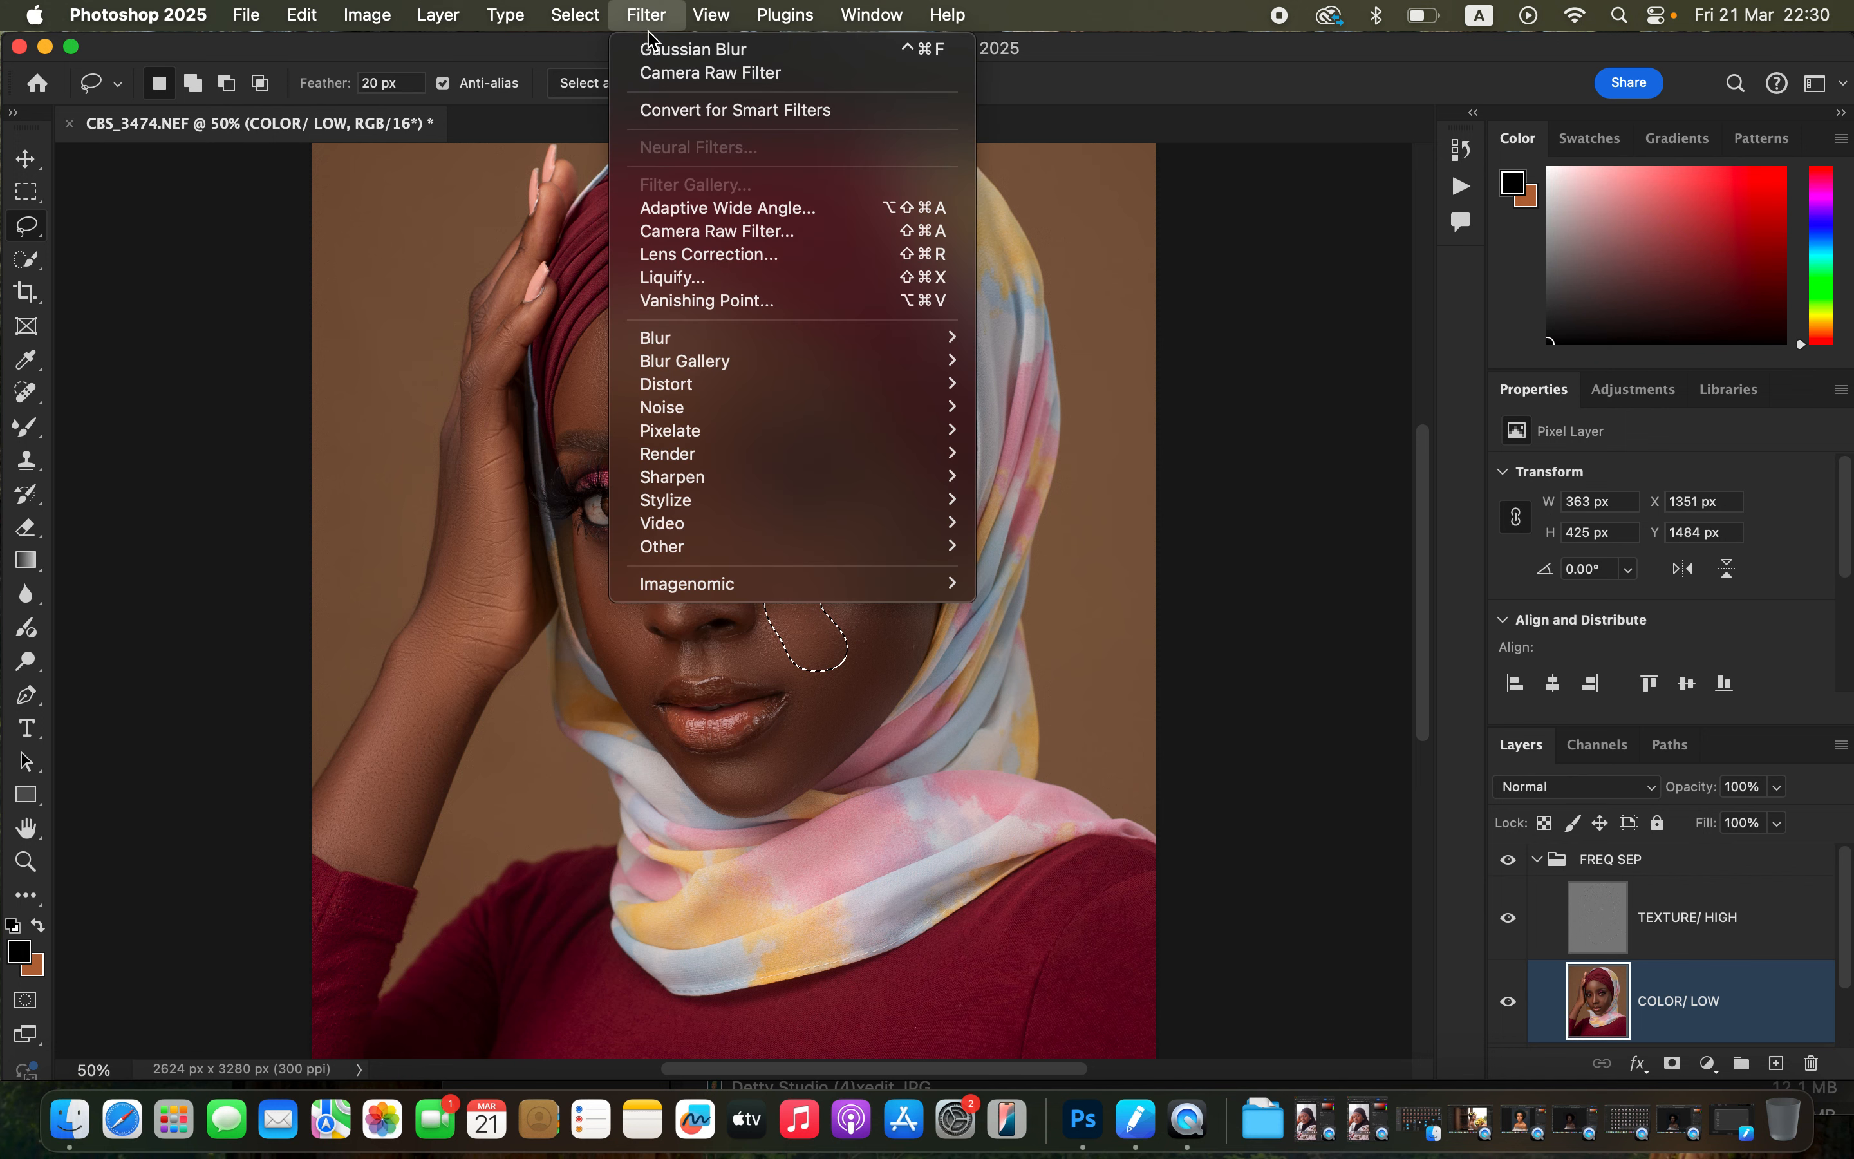
pyautogui.moveTo(720, 344)
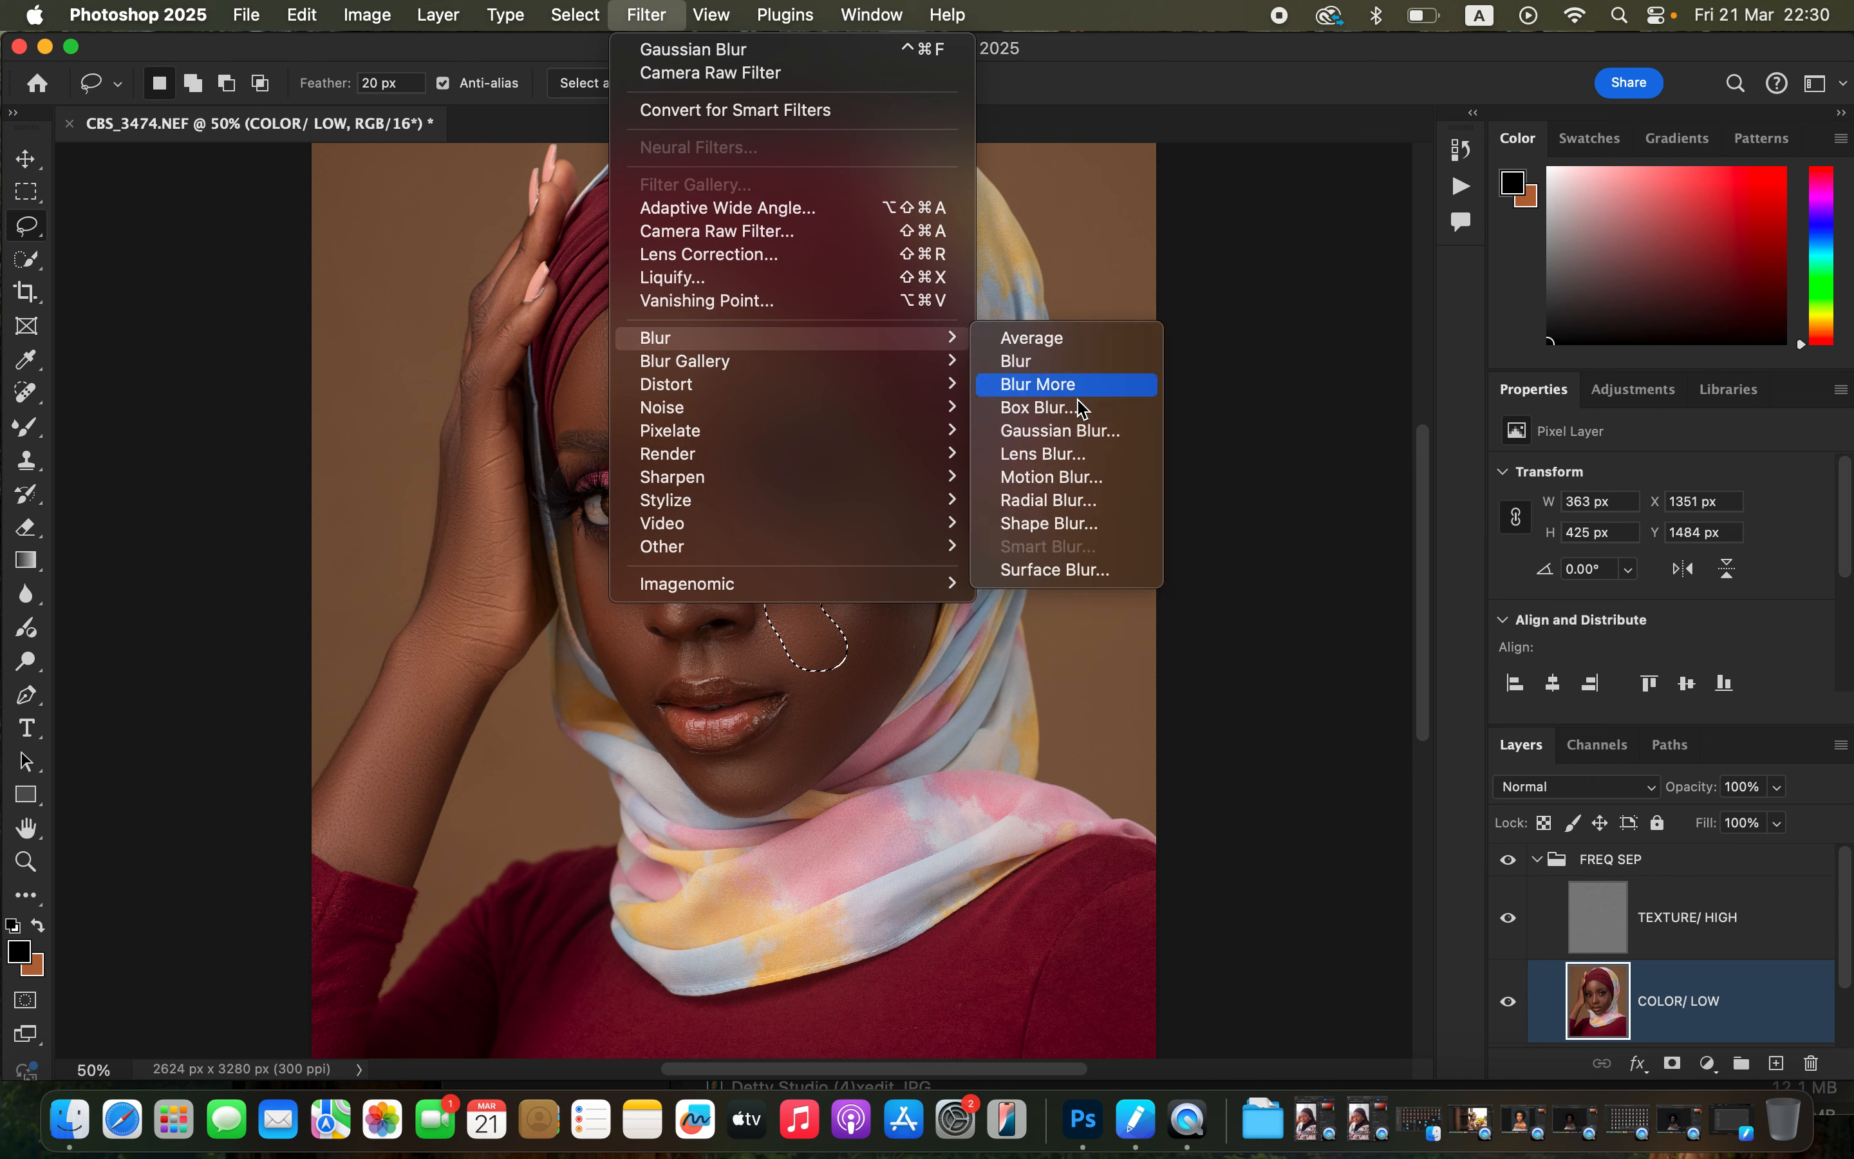
pyautogui.click(1069, 430)
pyautogui.click(1419, 213)
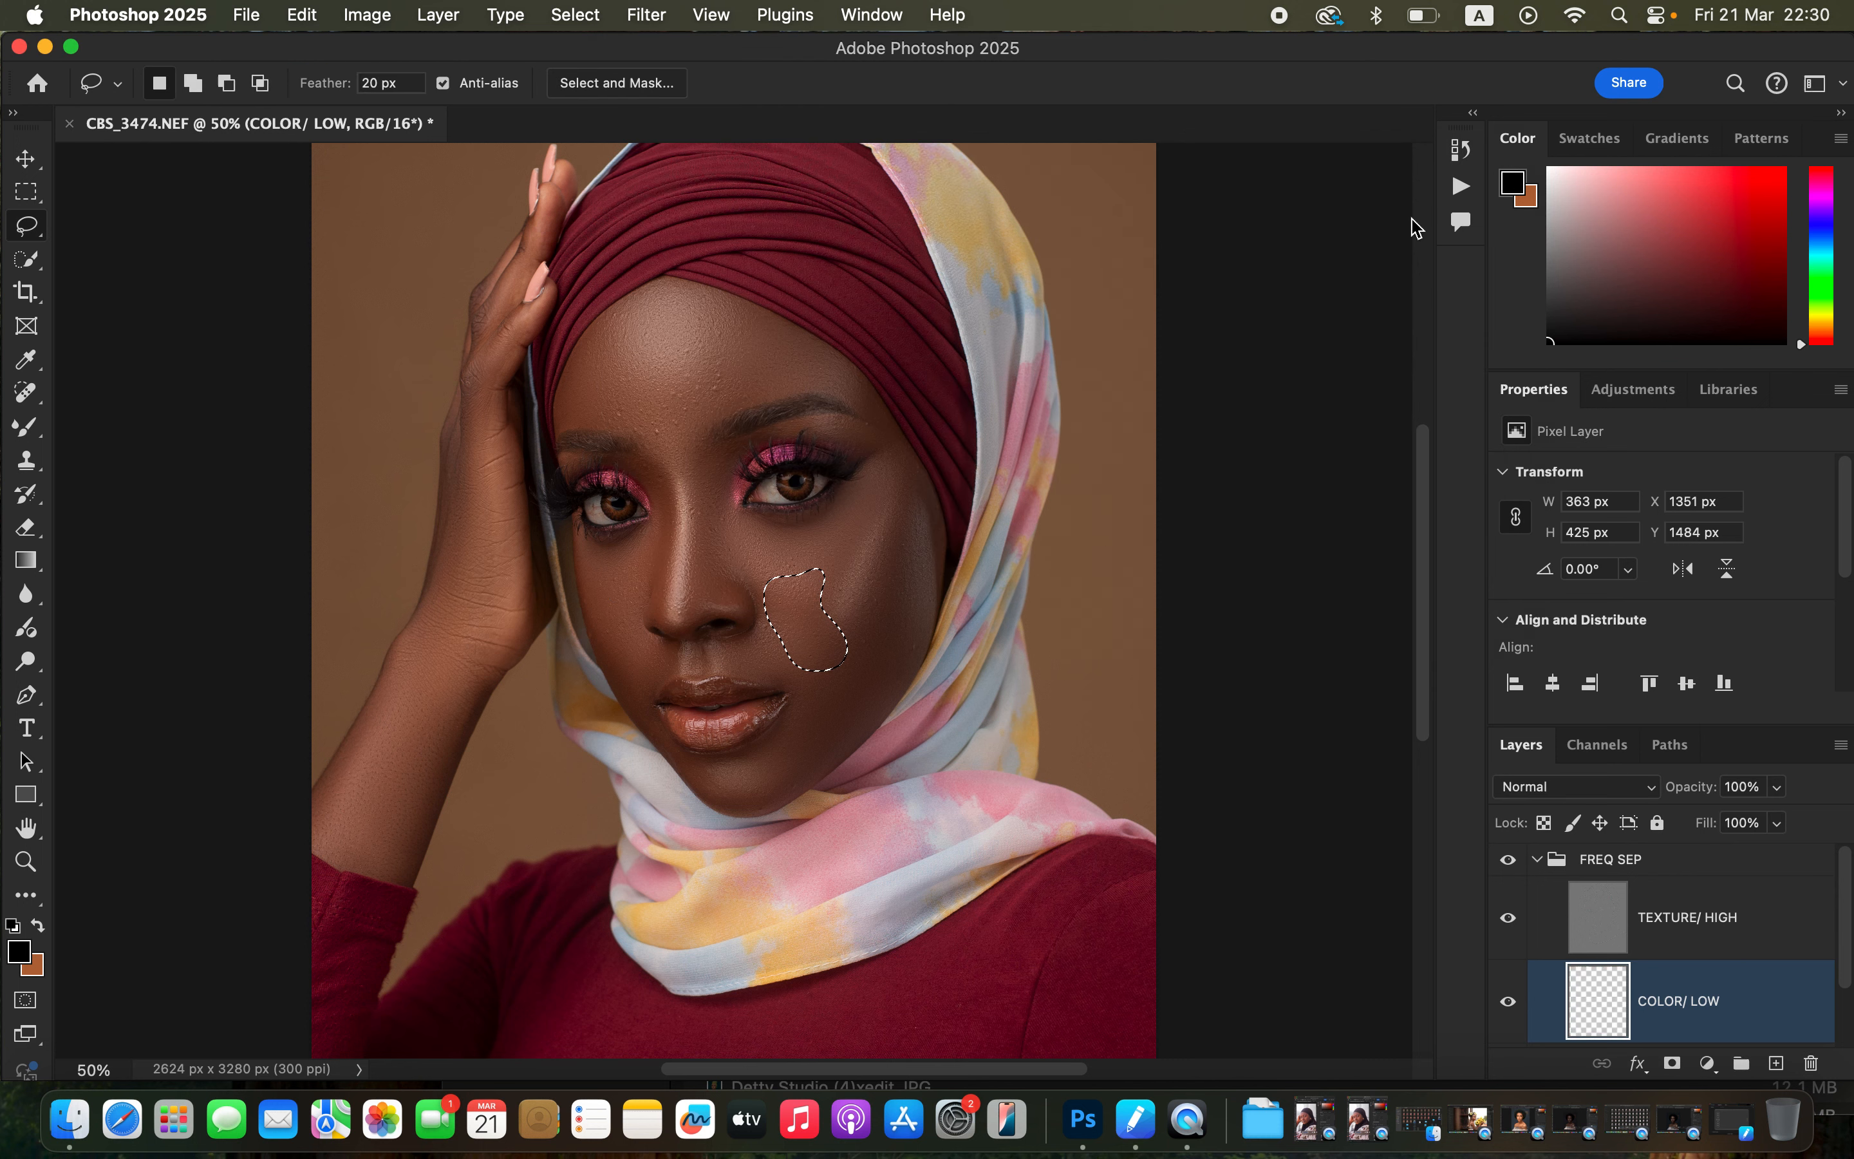
pyautogui.press('super+d')
# Toggle the FREQ SEP group's visibility to compare the retouch with the original.
pyautogui.click(1509, 862)
pyautogui.click(1509, 862)
pyautogui.click(1509, 862)
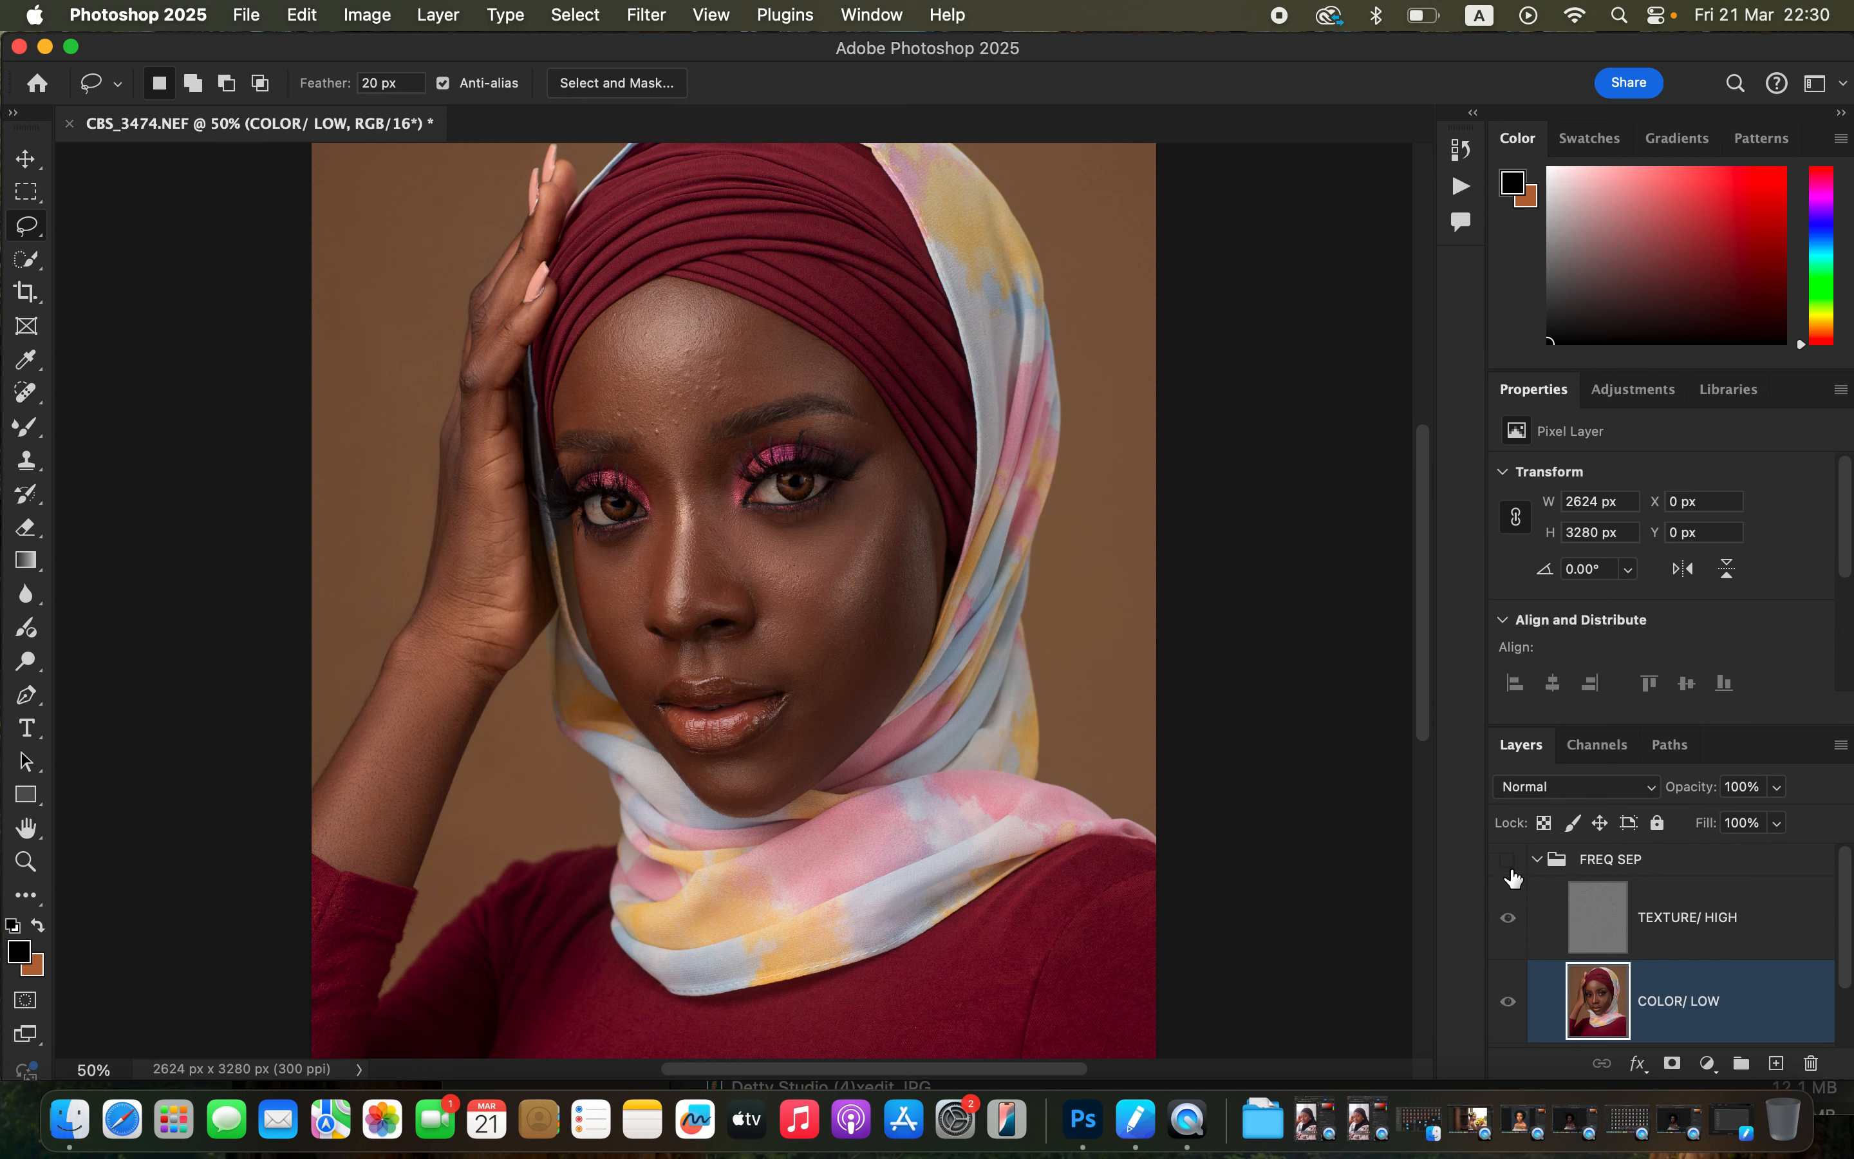
pyautogui.click(1511, 870)
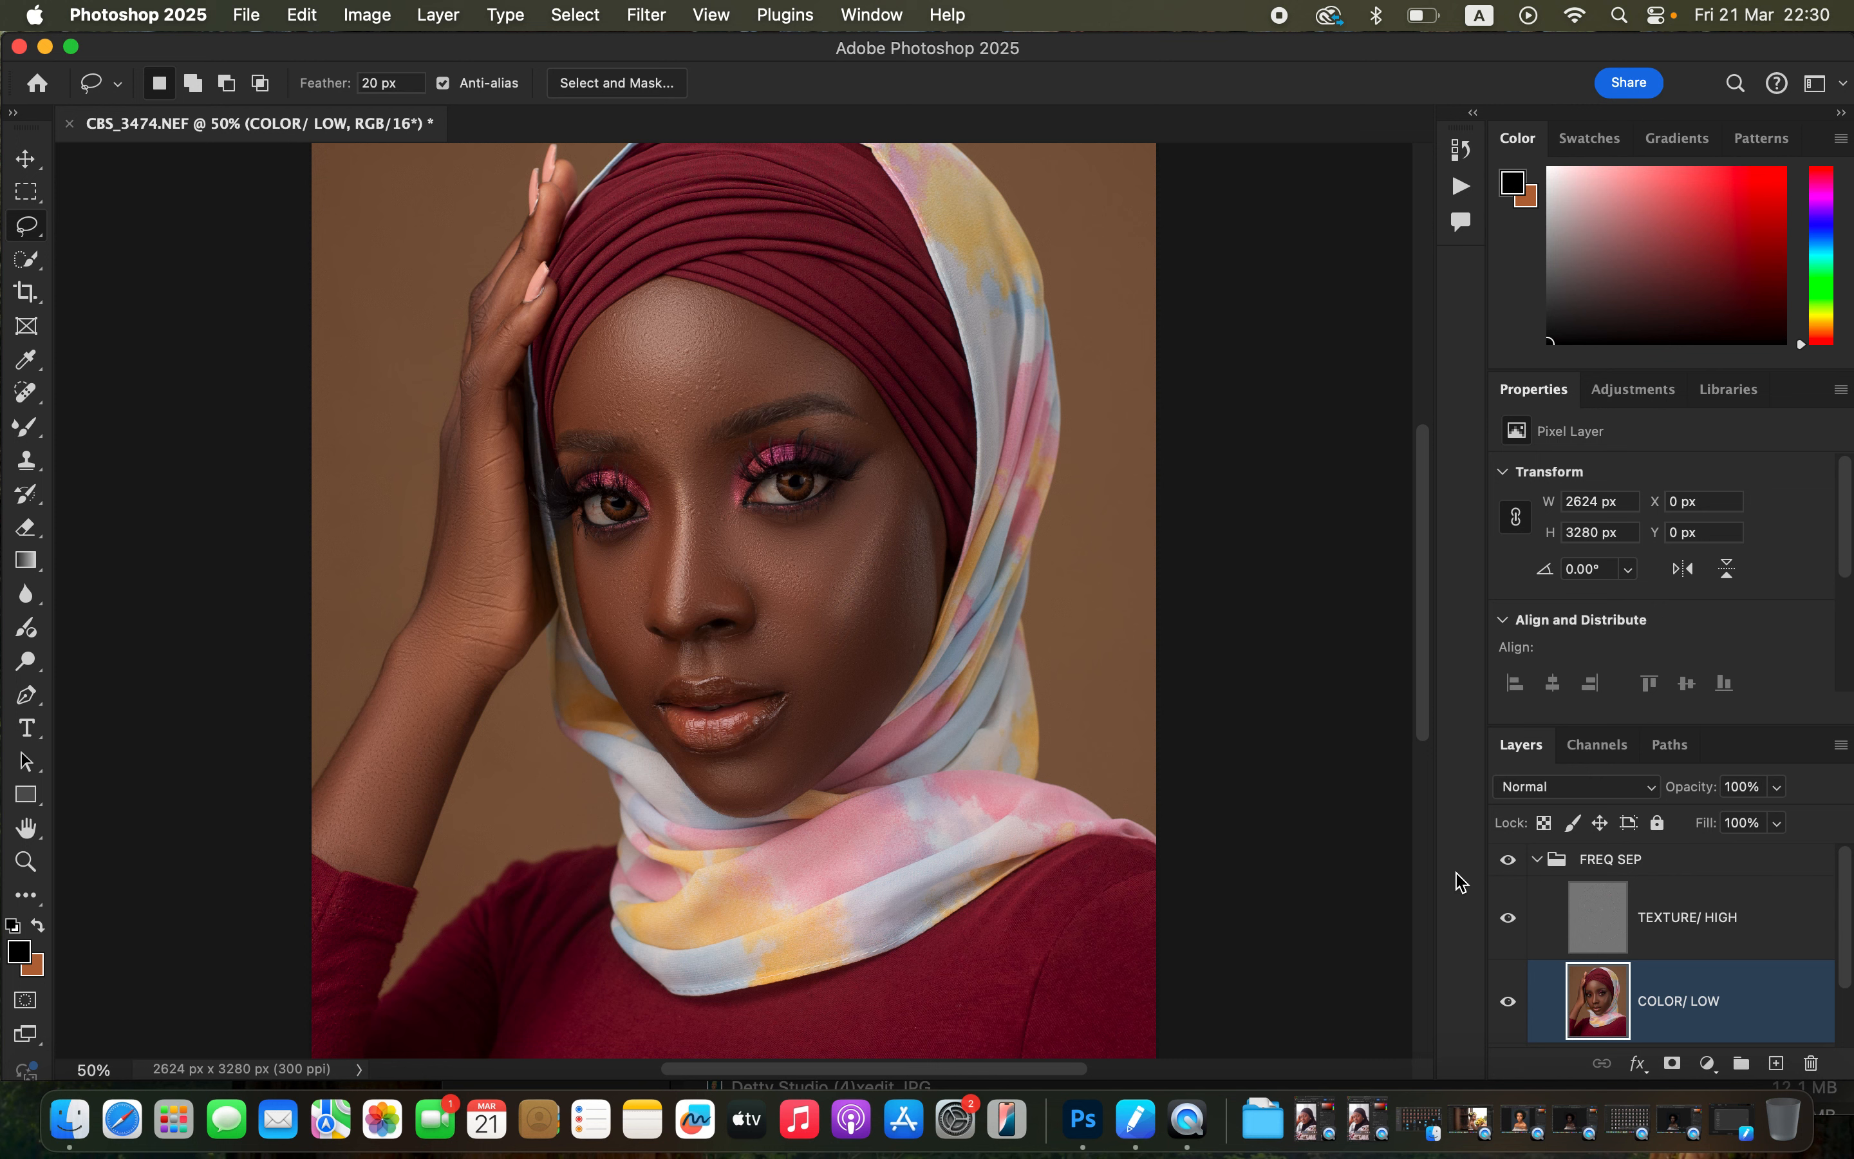
# On the TEXTURE/ HIGH layer, use the Clone Stamp at 40 px sampling Current Layer to remove bumps above the eyebrows.
pyautogui.click(1677, 930)
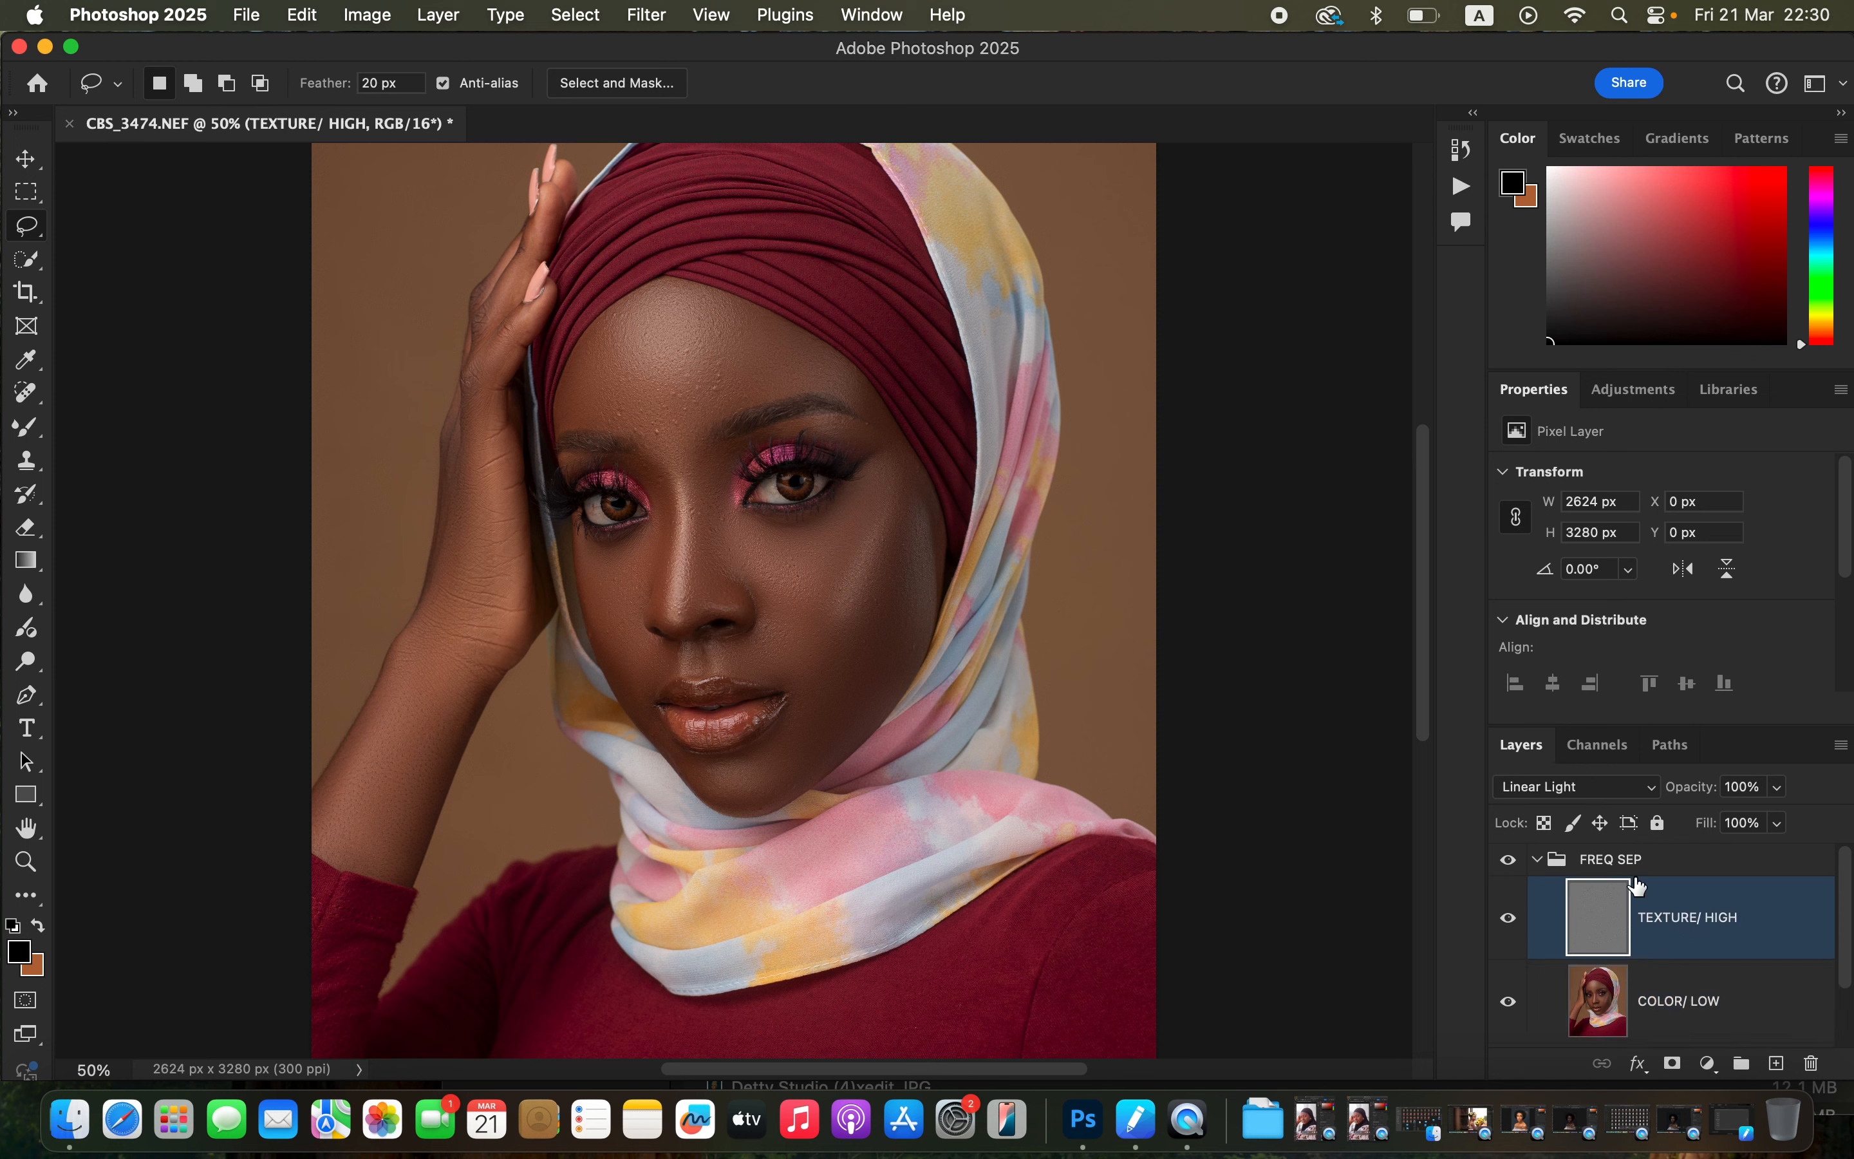
pyautogui.press('super+equal')
pyautogui.press('super+equal')
pyautogui.press('super+equal')
pyautogui.press('super+equal')
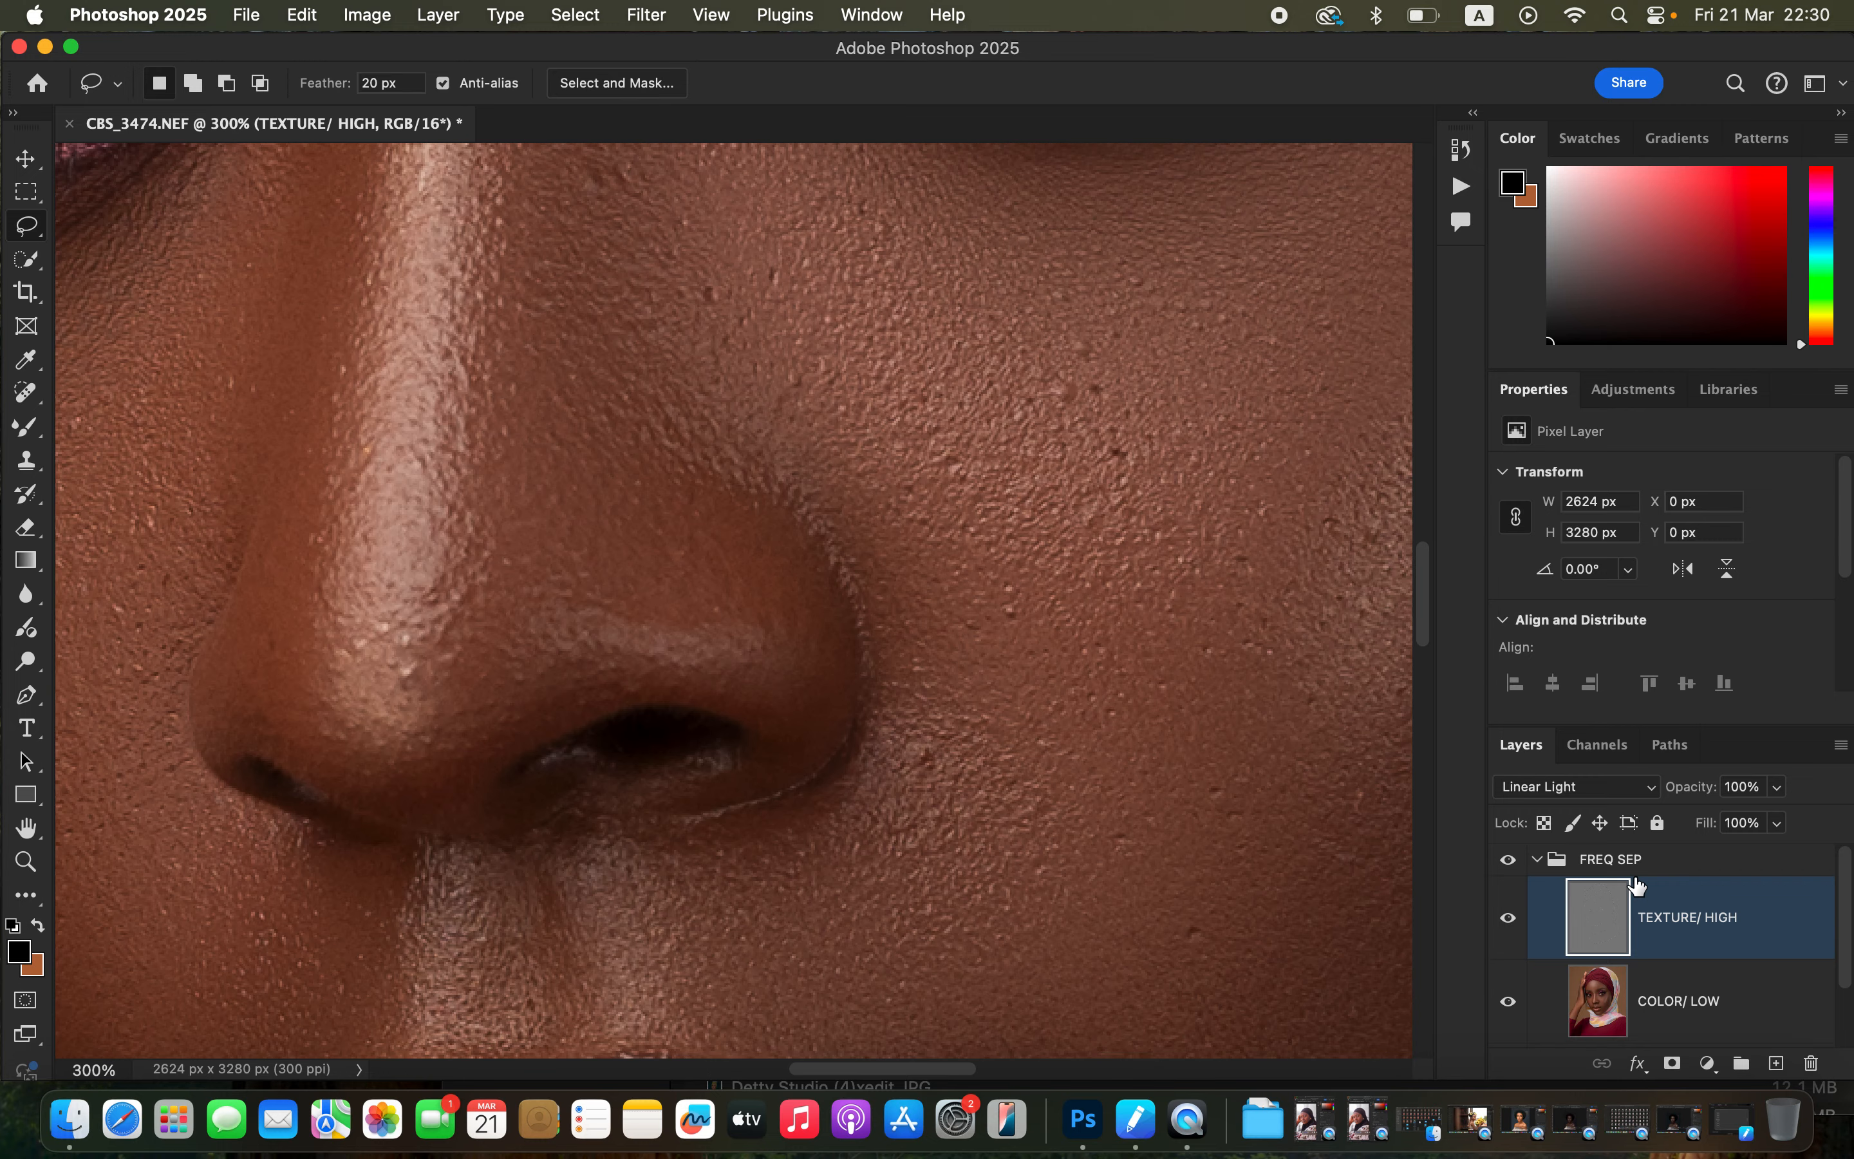
pyautogui.moveTo(835, 559); pyautogui.dragTo(973, 889)
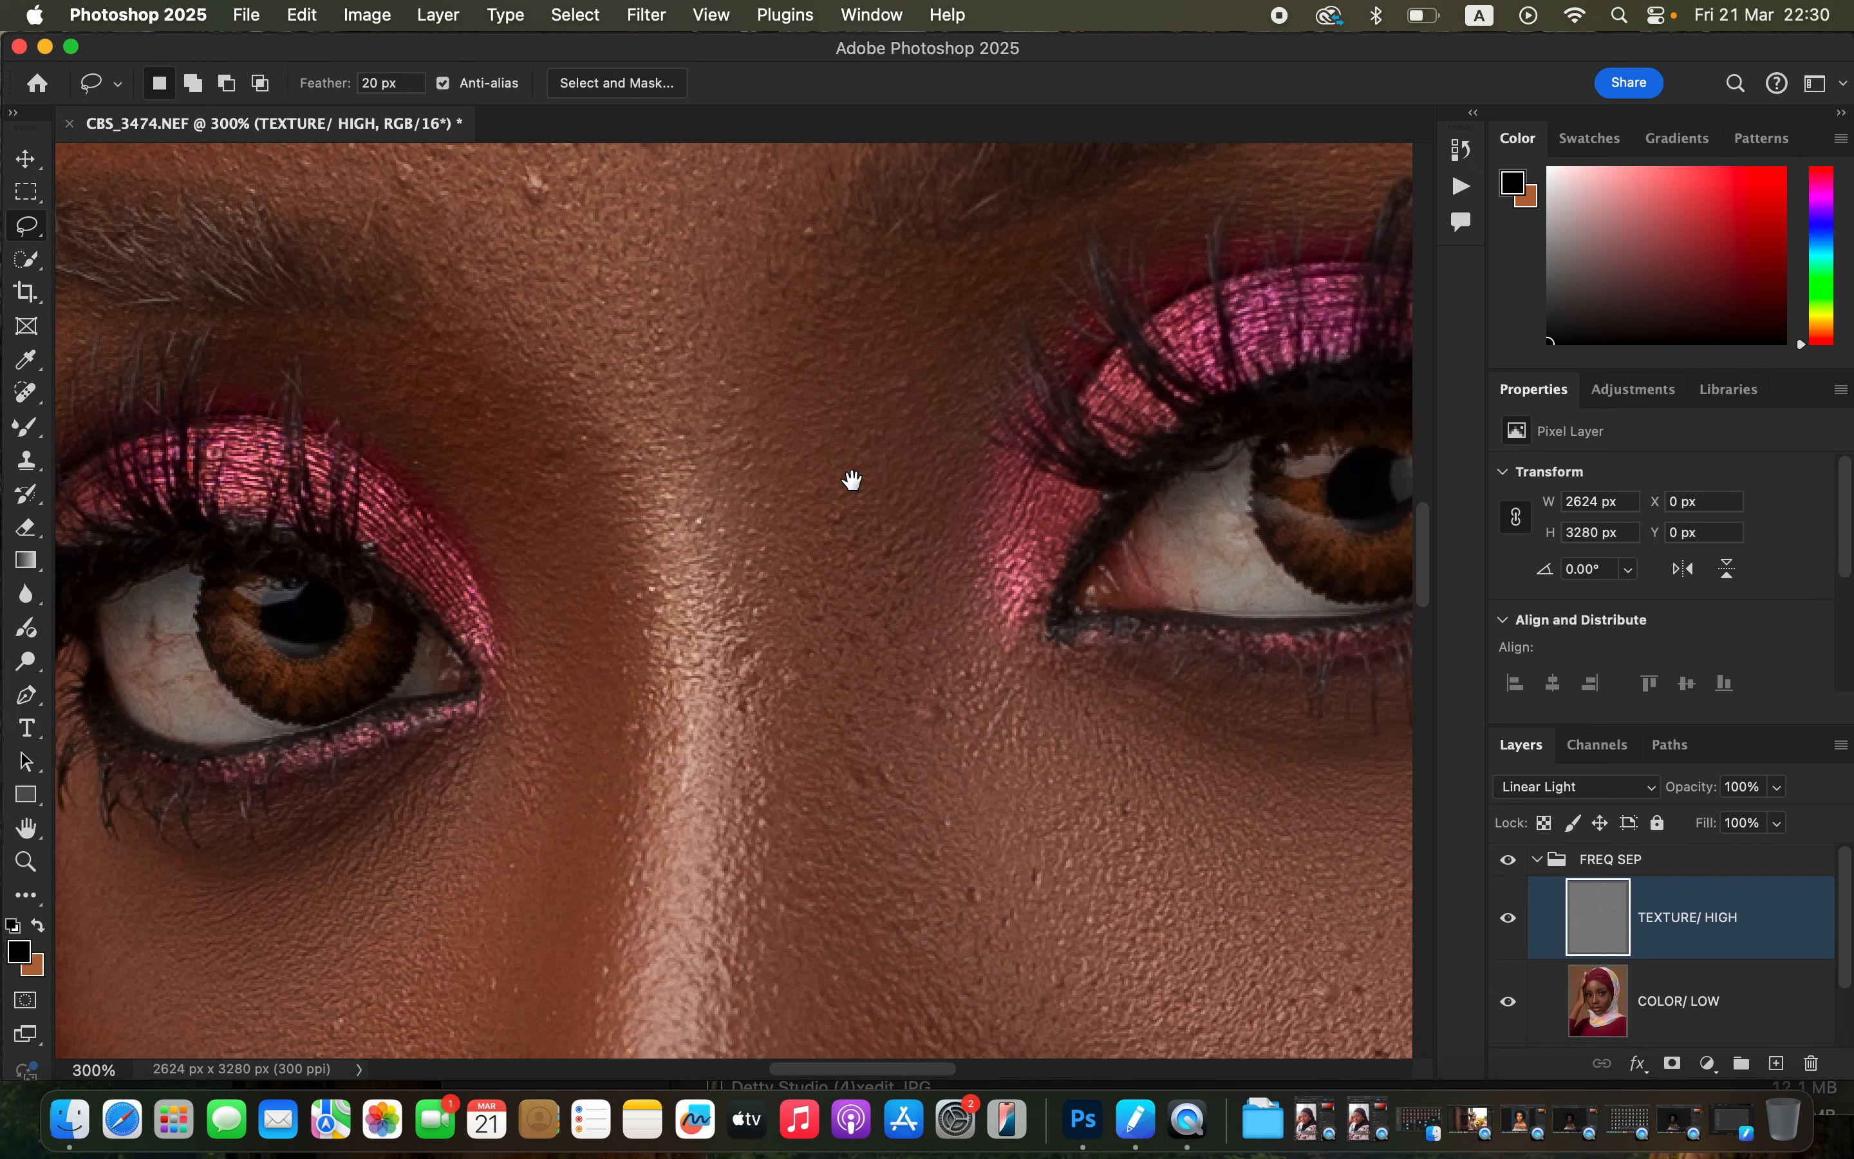
pyautogui.moveTo(853, 480); pyautogui.dragTo(874, 791)
pyautogui.scroll(8, 875, 792)
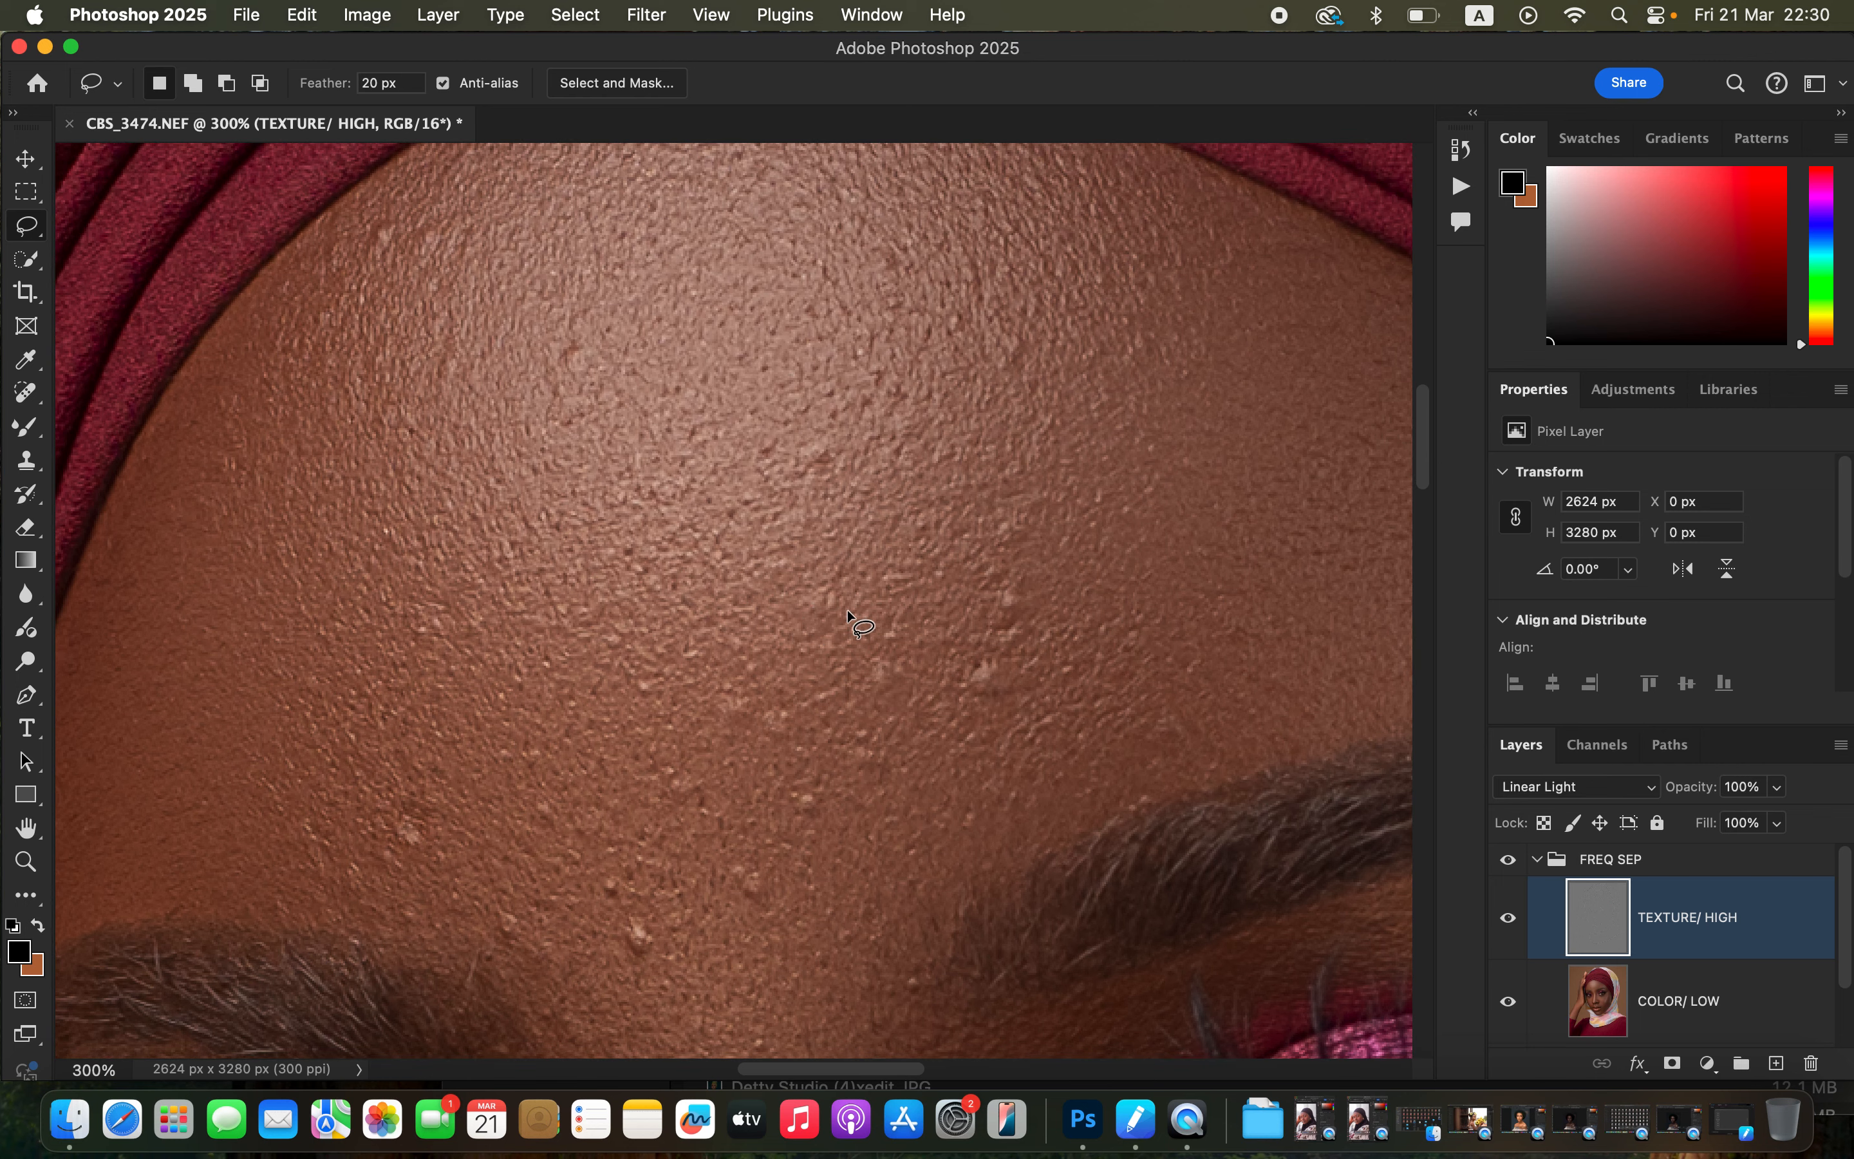
pyautogui.press('super+minus')
pyautogui.press('super+minus')
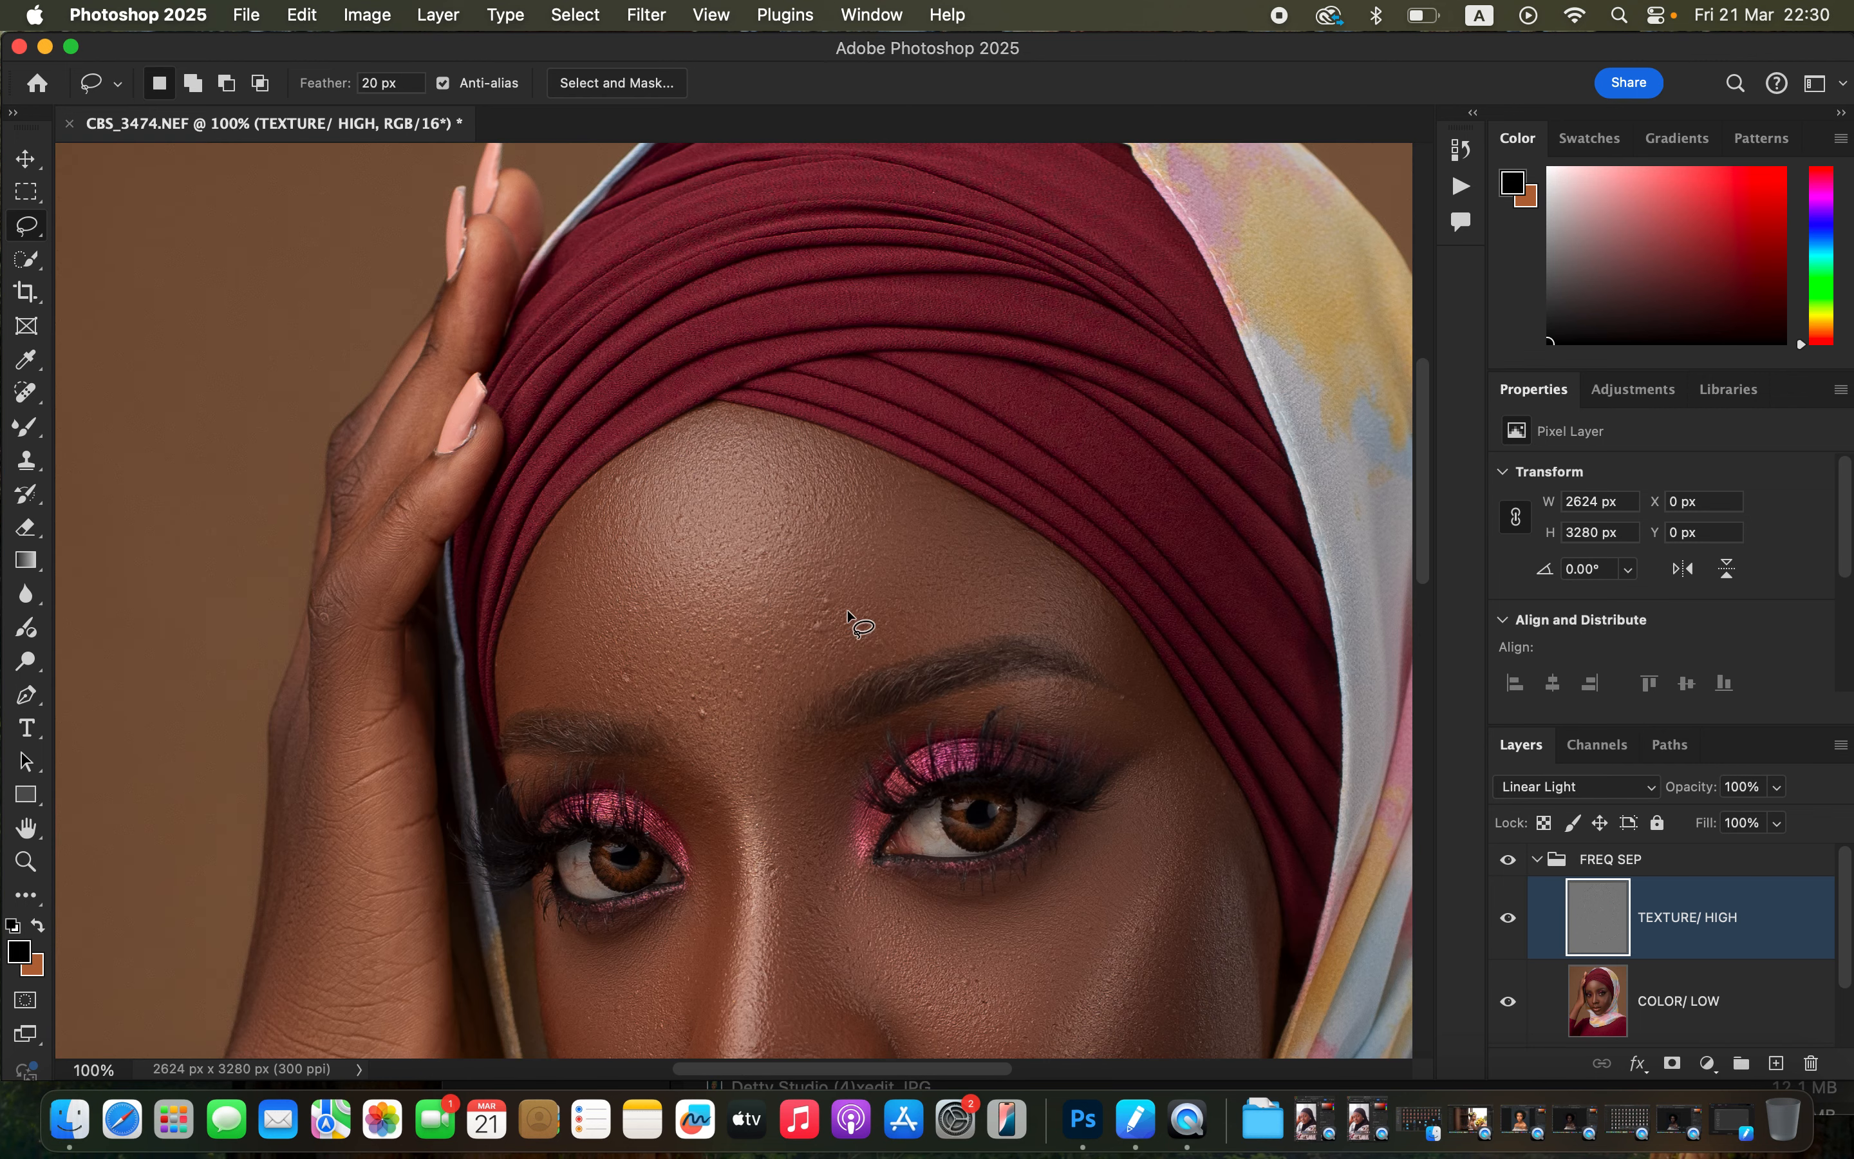
pyautogui.press('super+plus')
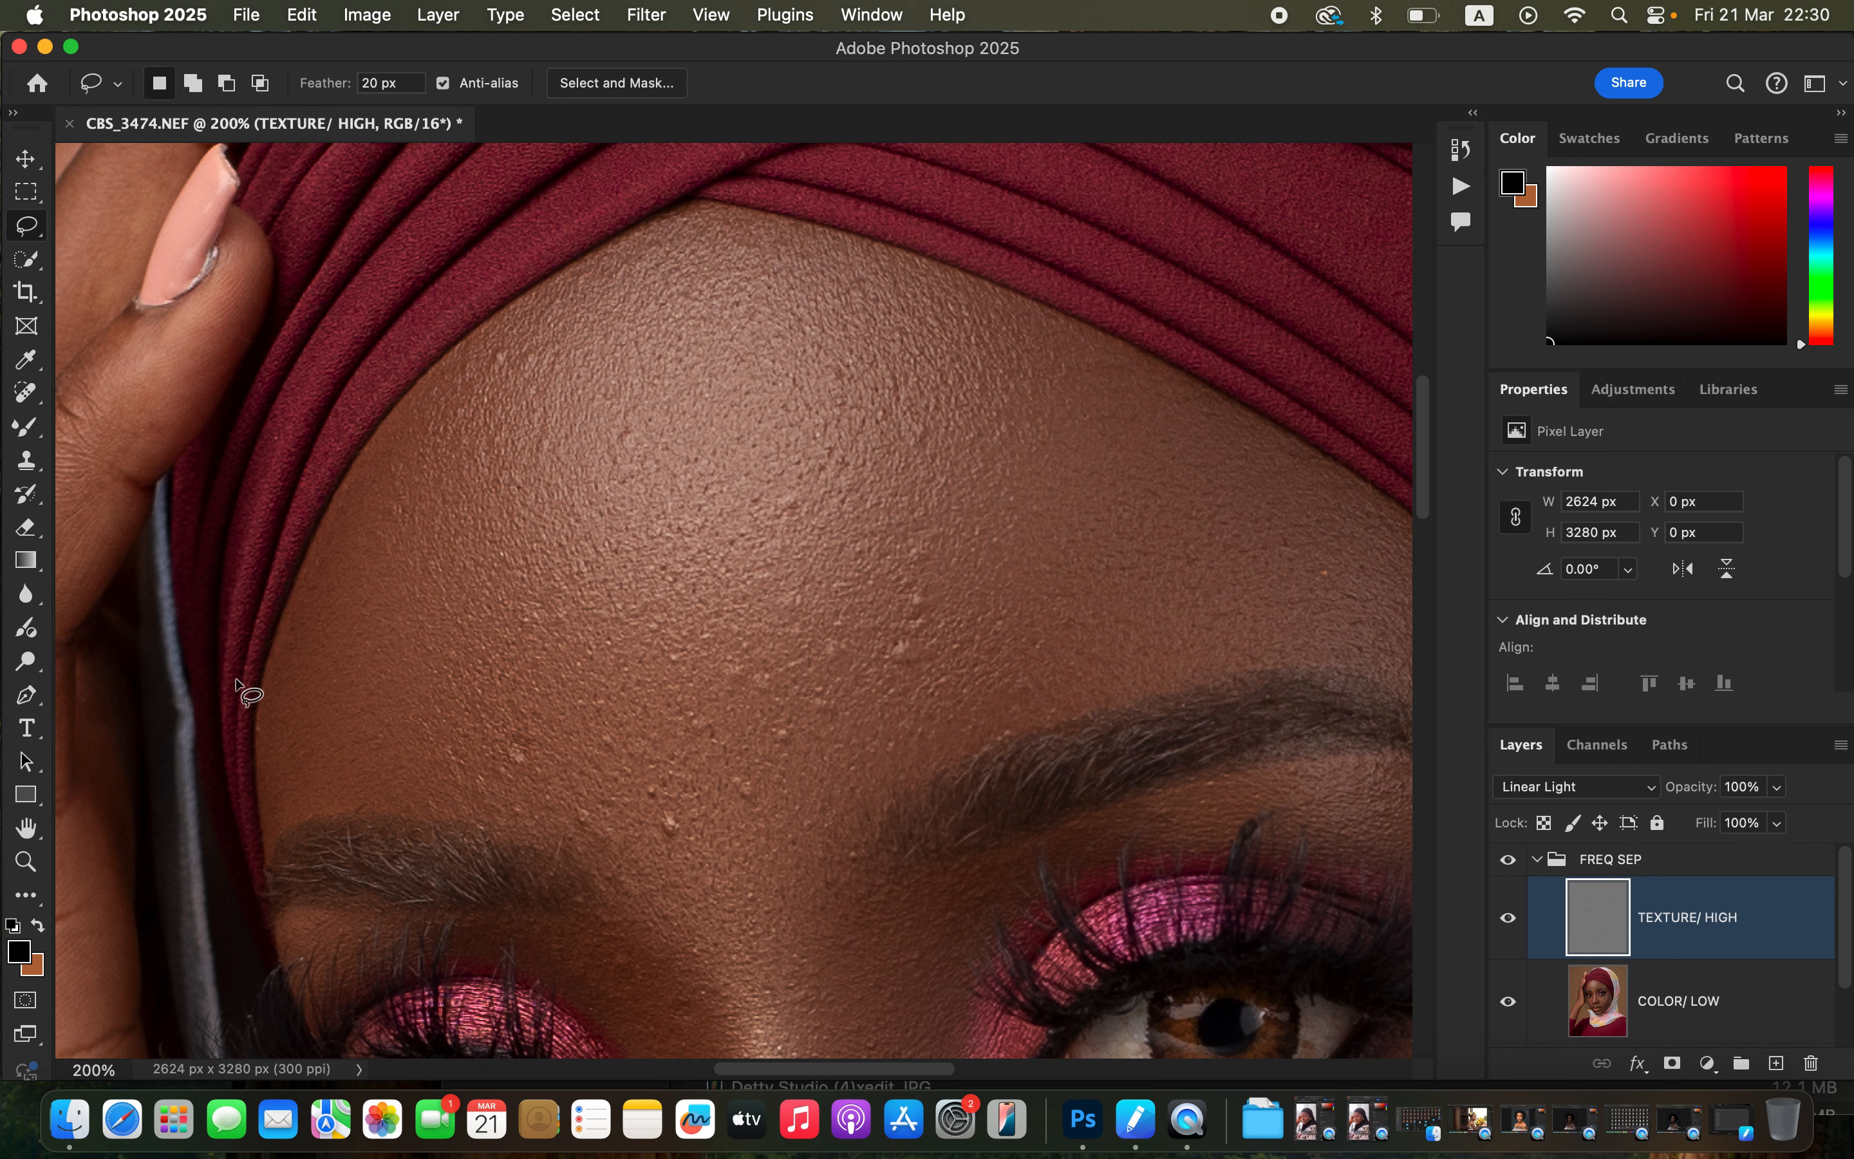
pyautogui.click(28, 469)
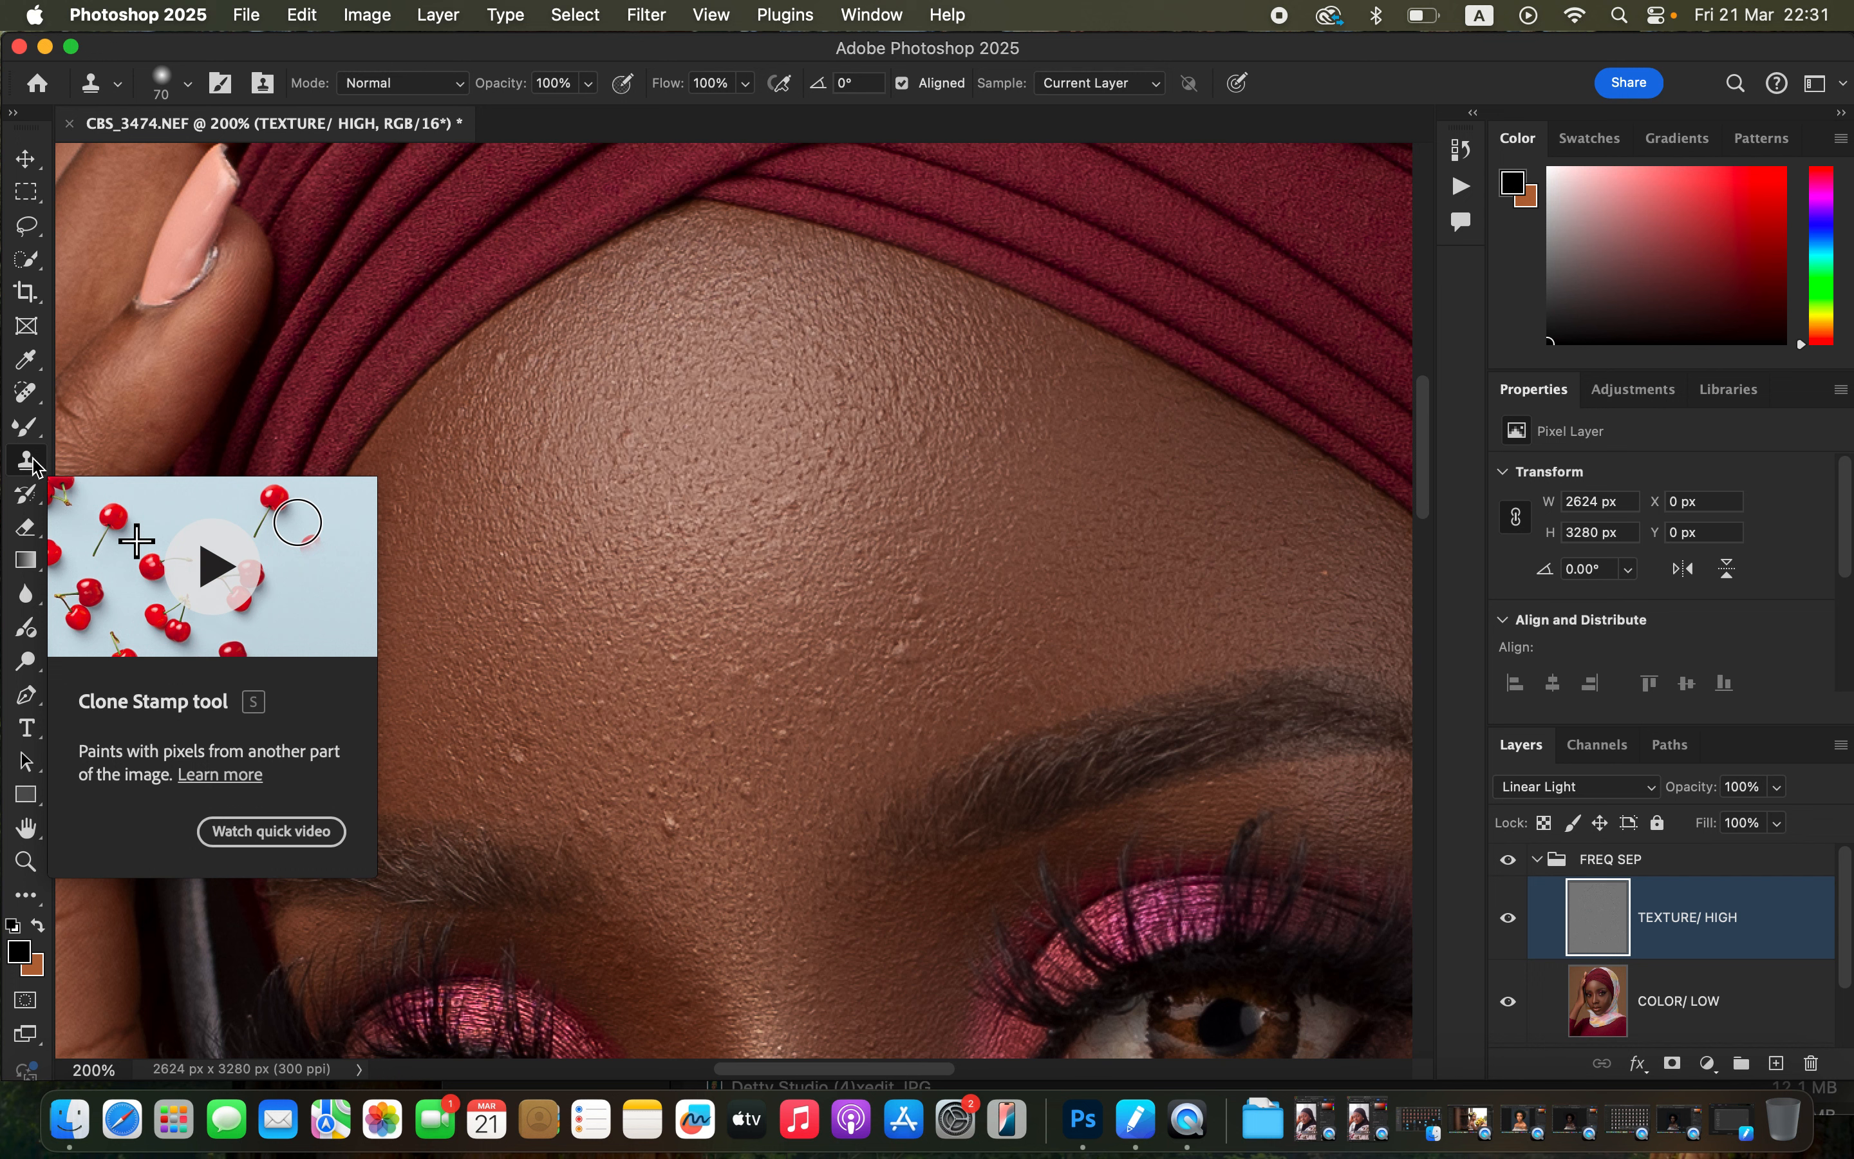
pyautogui.click(186, 85)
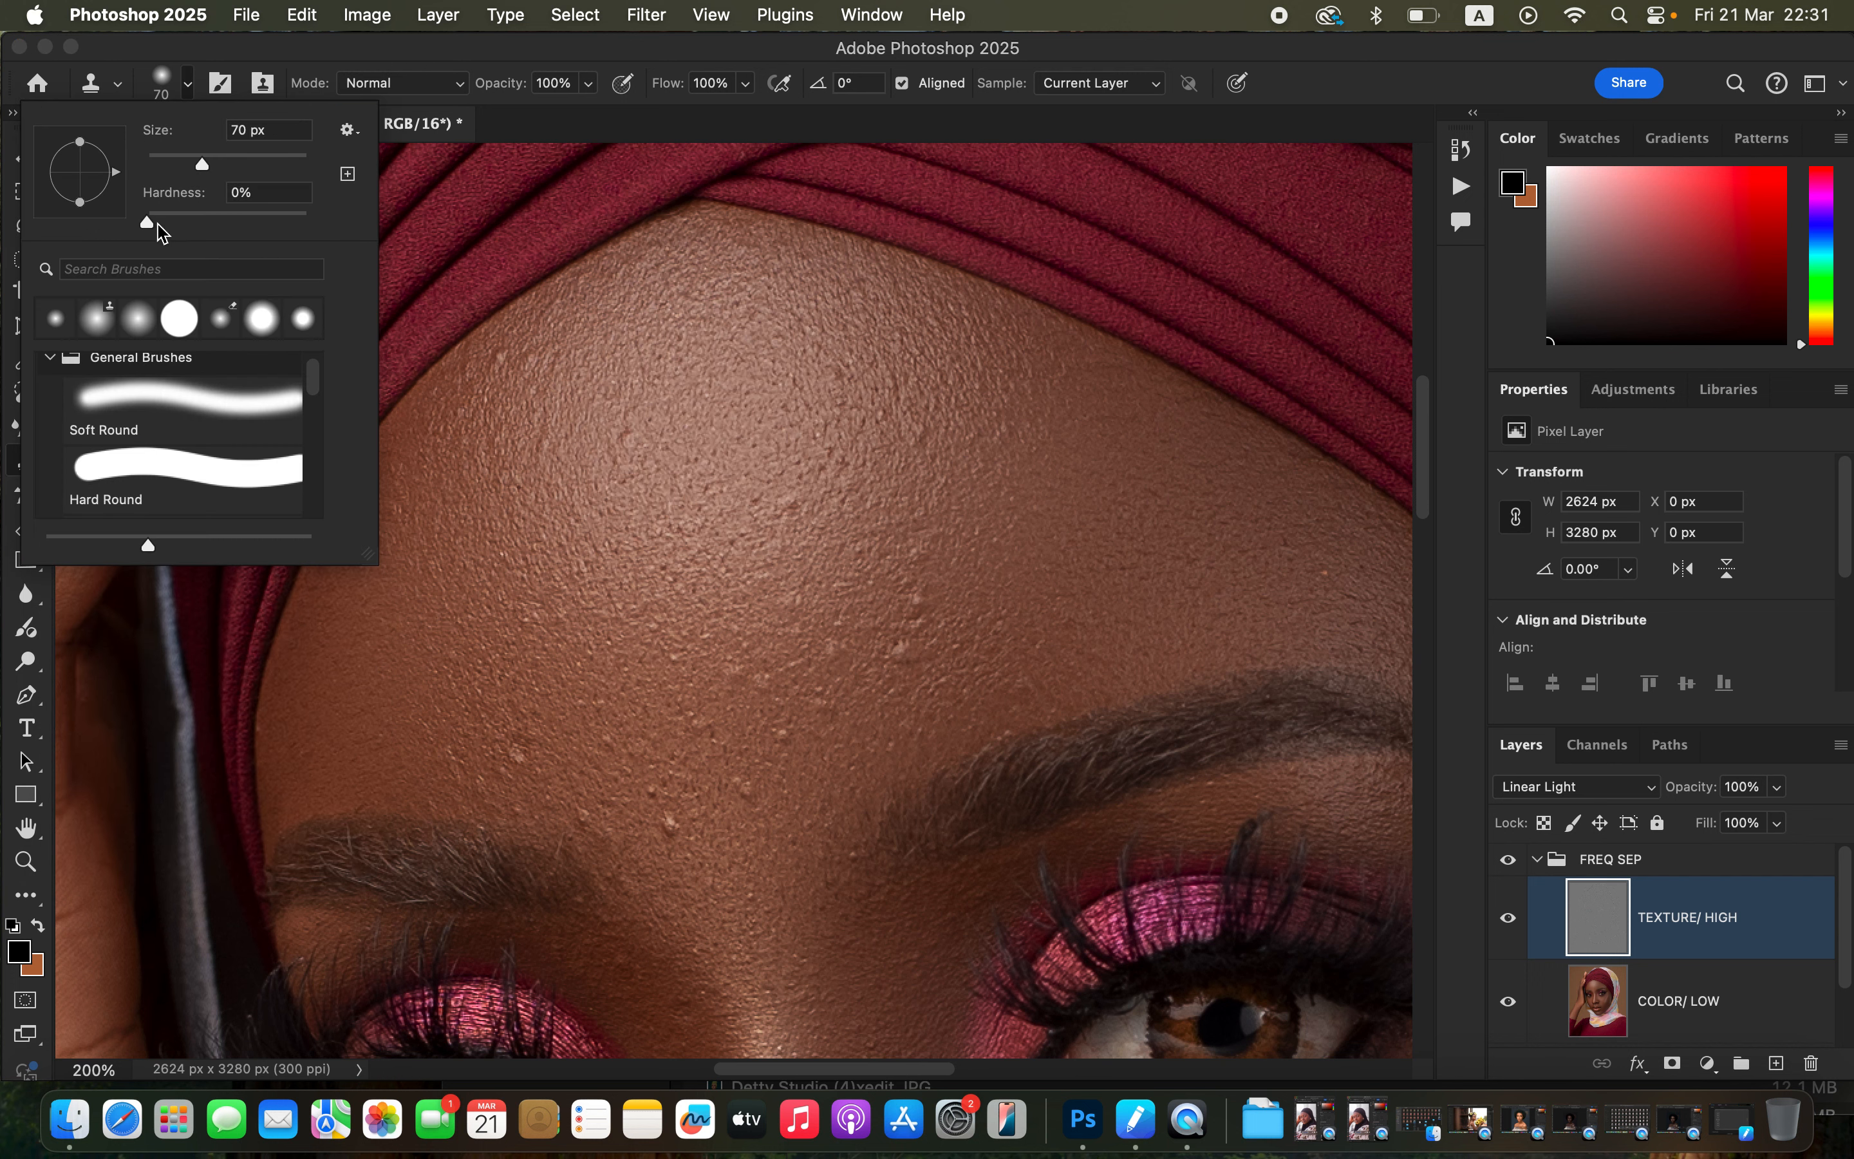
pyautogui.click(186, 83)
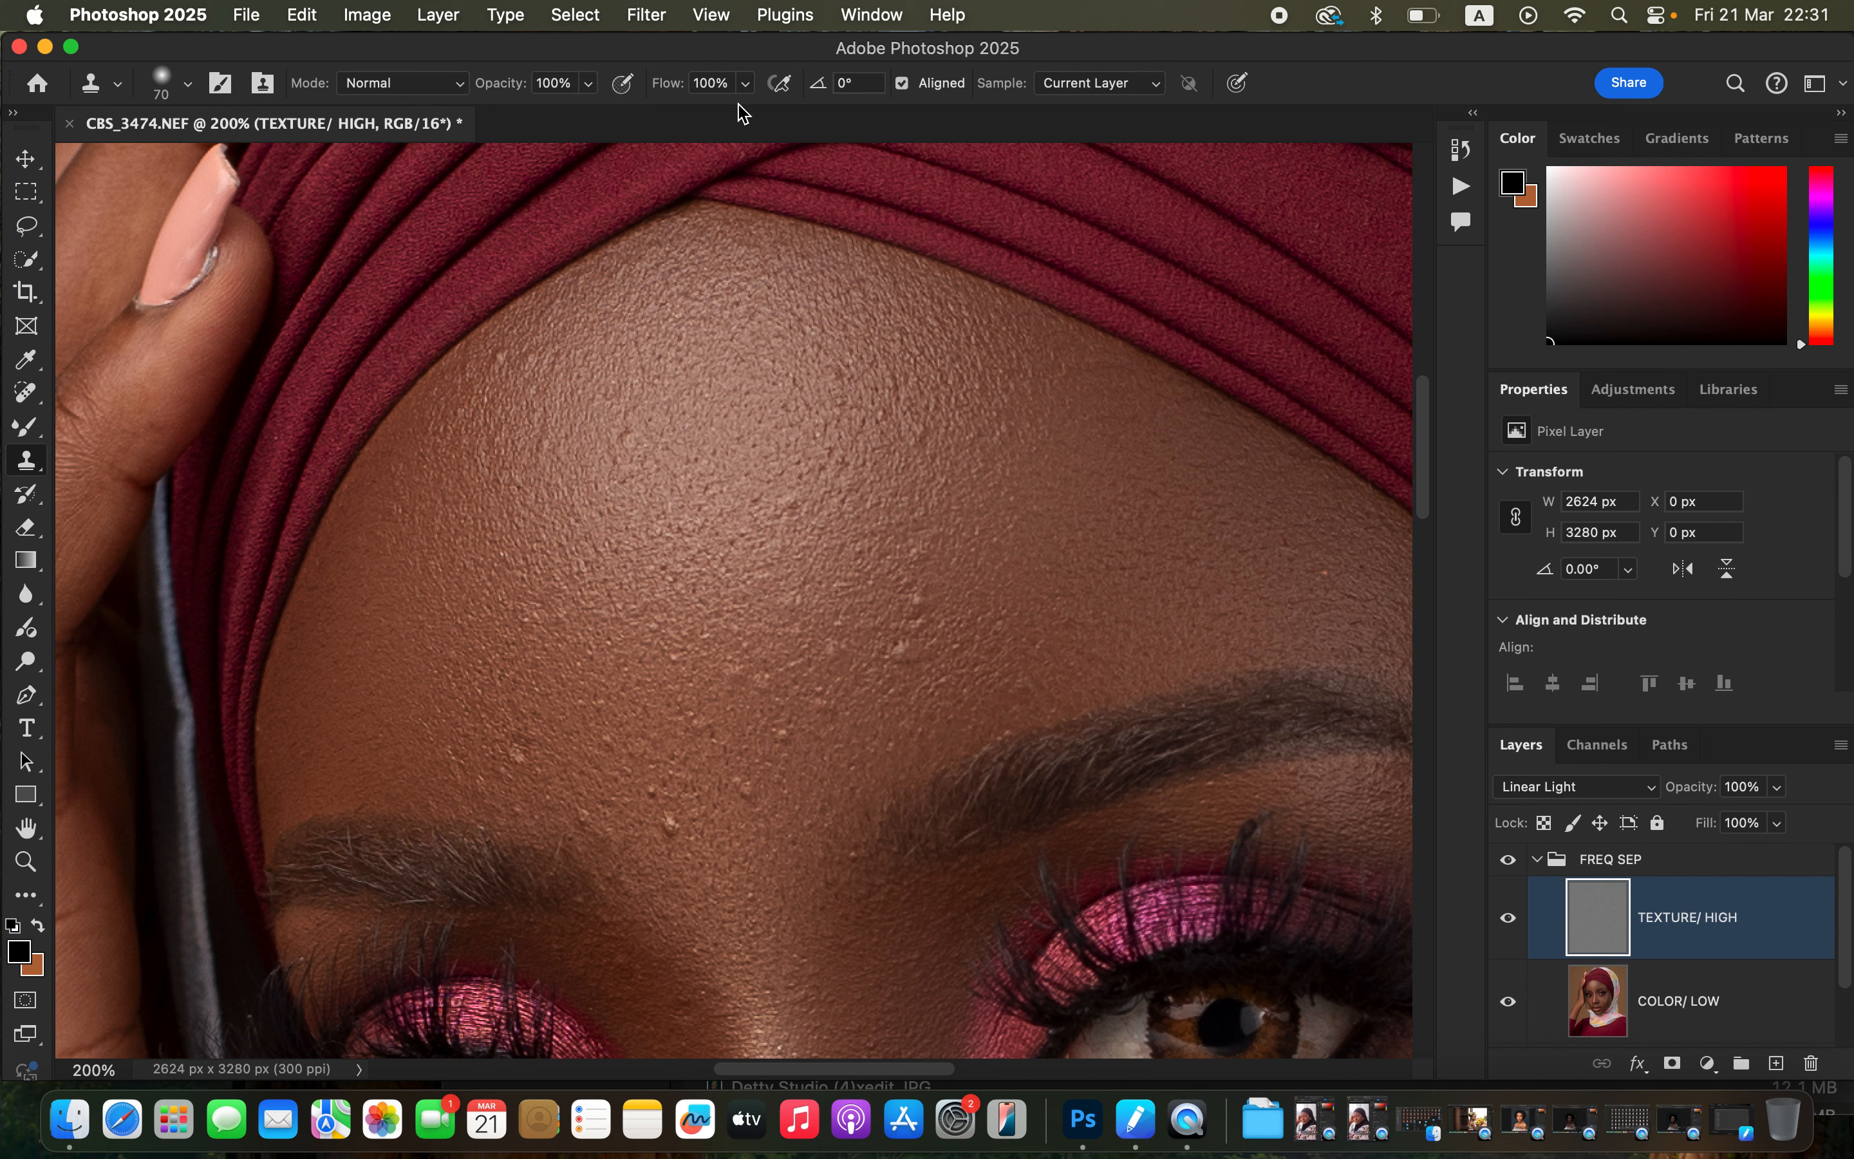
pyautogui.click(1097, 84)
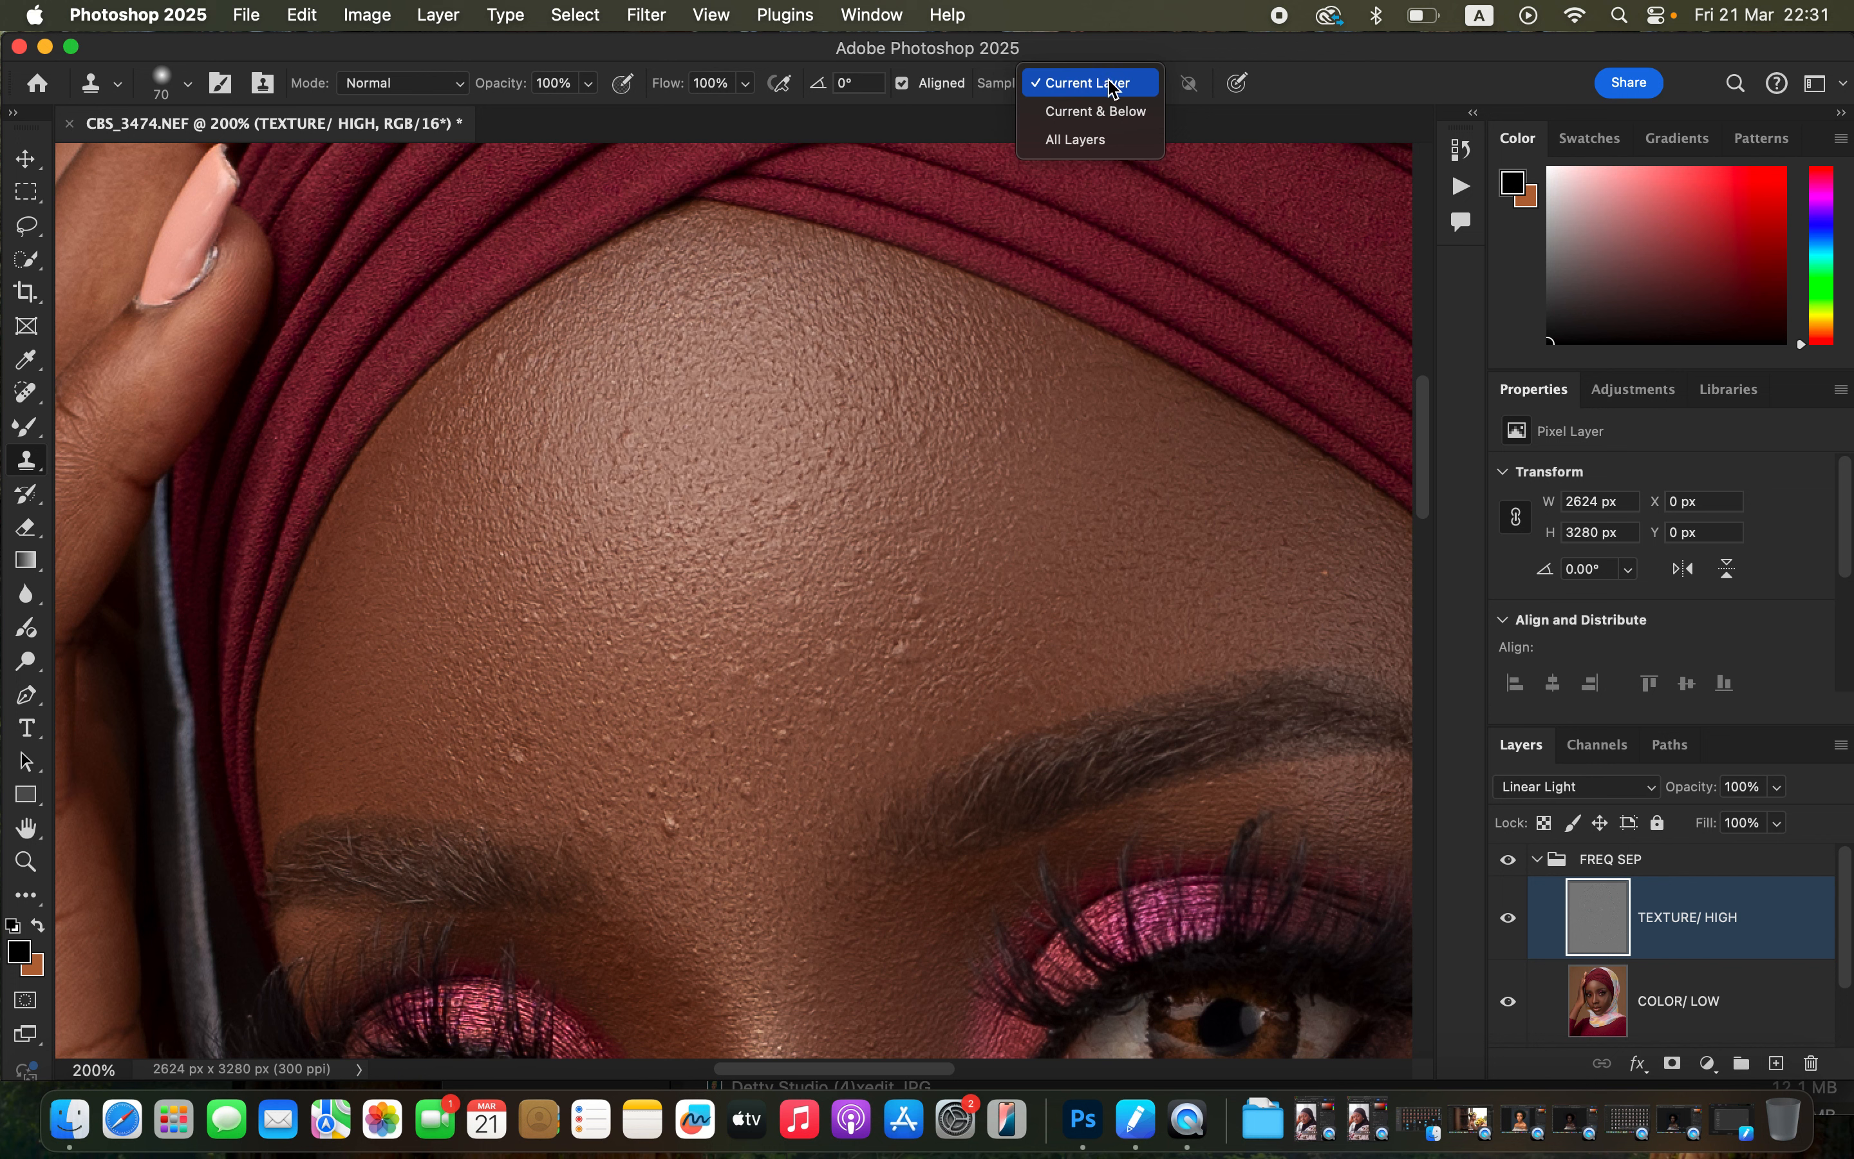
pyautogui.click(1113, 86)
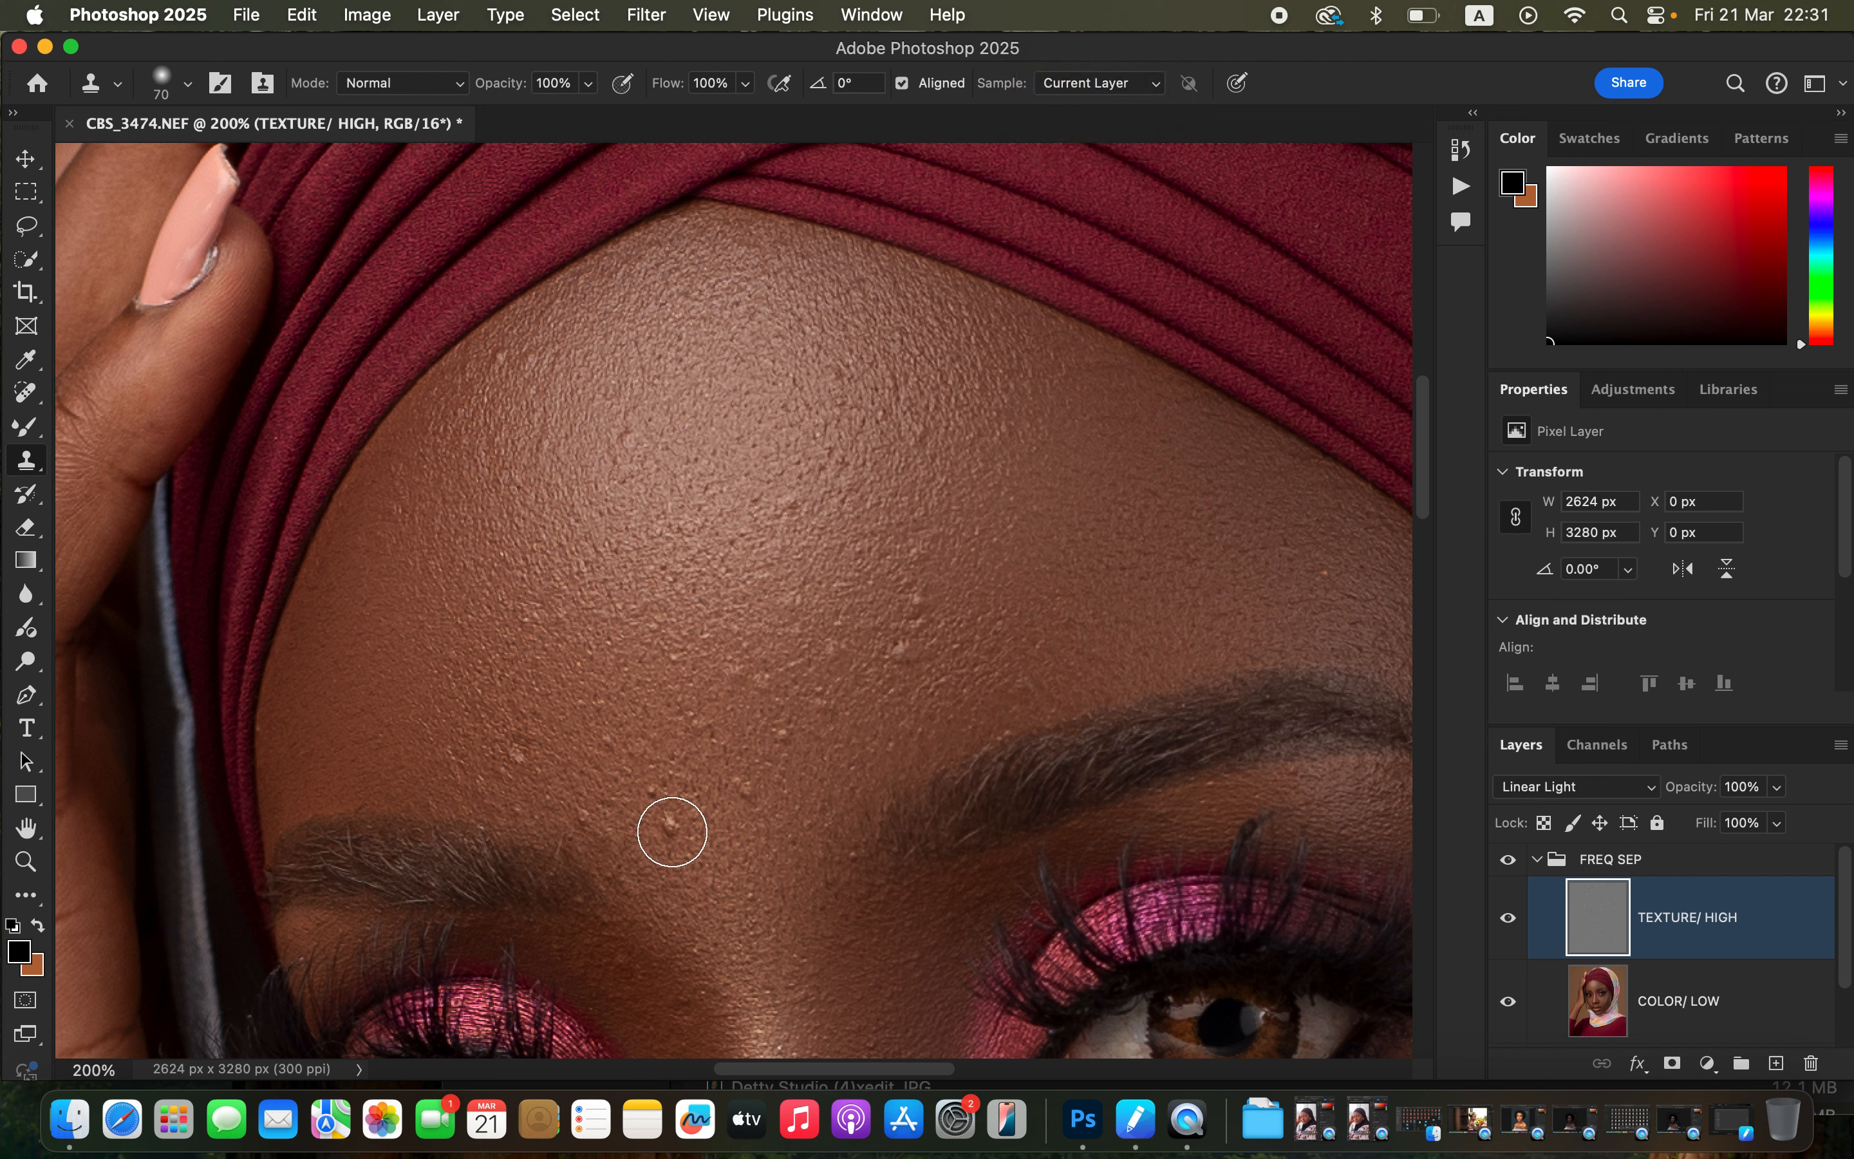
pyautogui.press('[')
pyautogui.press('[')
pyautogui.press('[')
pyautogui.keyDown('alt'); pyautogui.click(672, 838); pyautogui.keyUp('alt')
pyautogui.click(654, 792)
pyautogui.keyDown('alt'); pyautogui.click(731, 829); pyautogui.keyUp('alt')
pyautogui.click(745, 787)
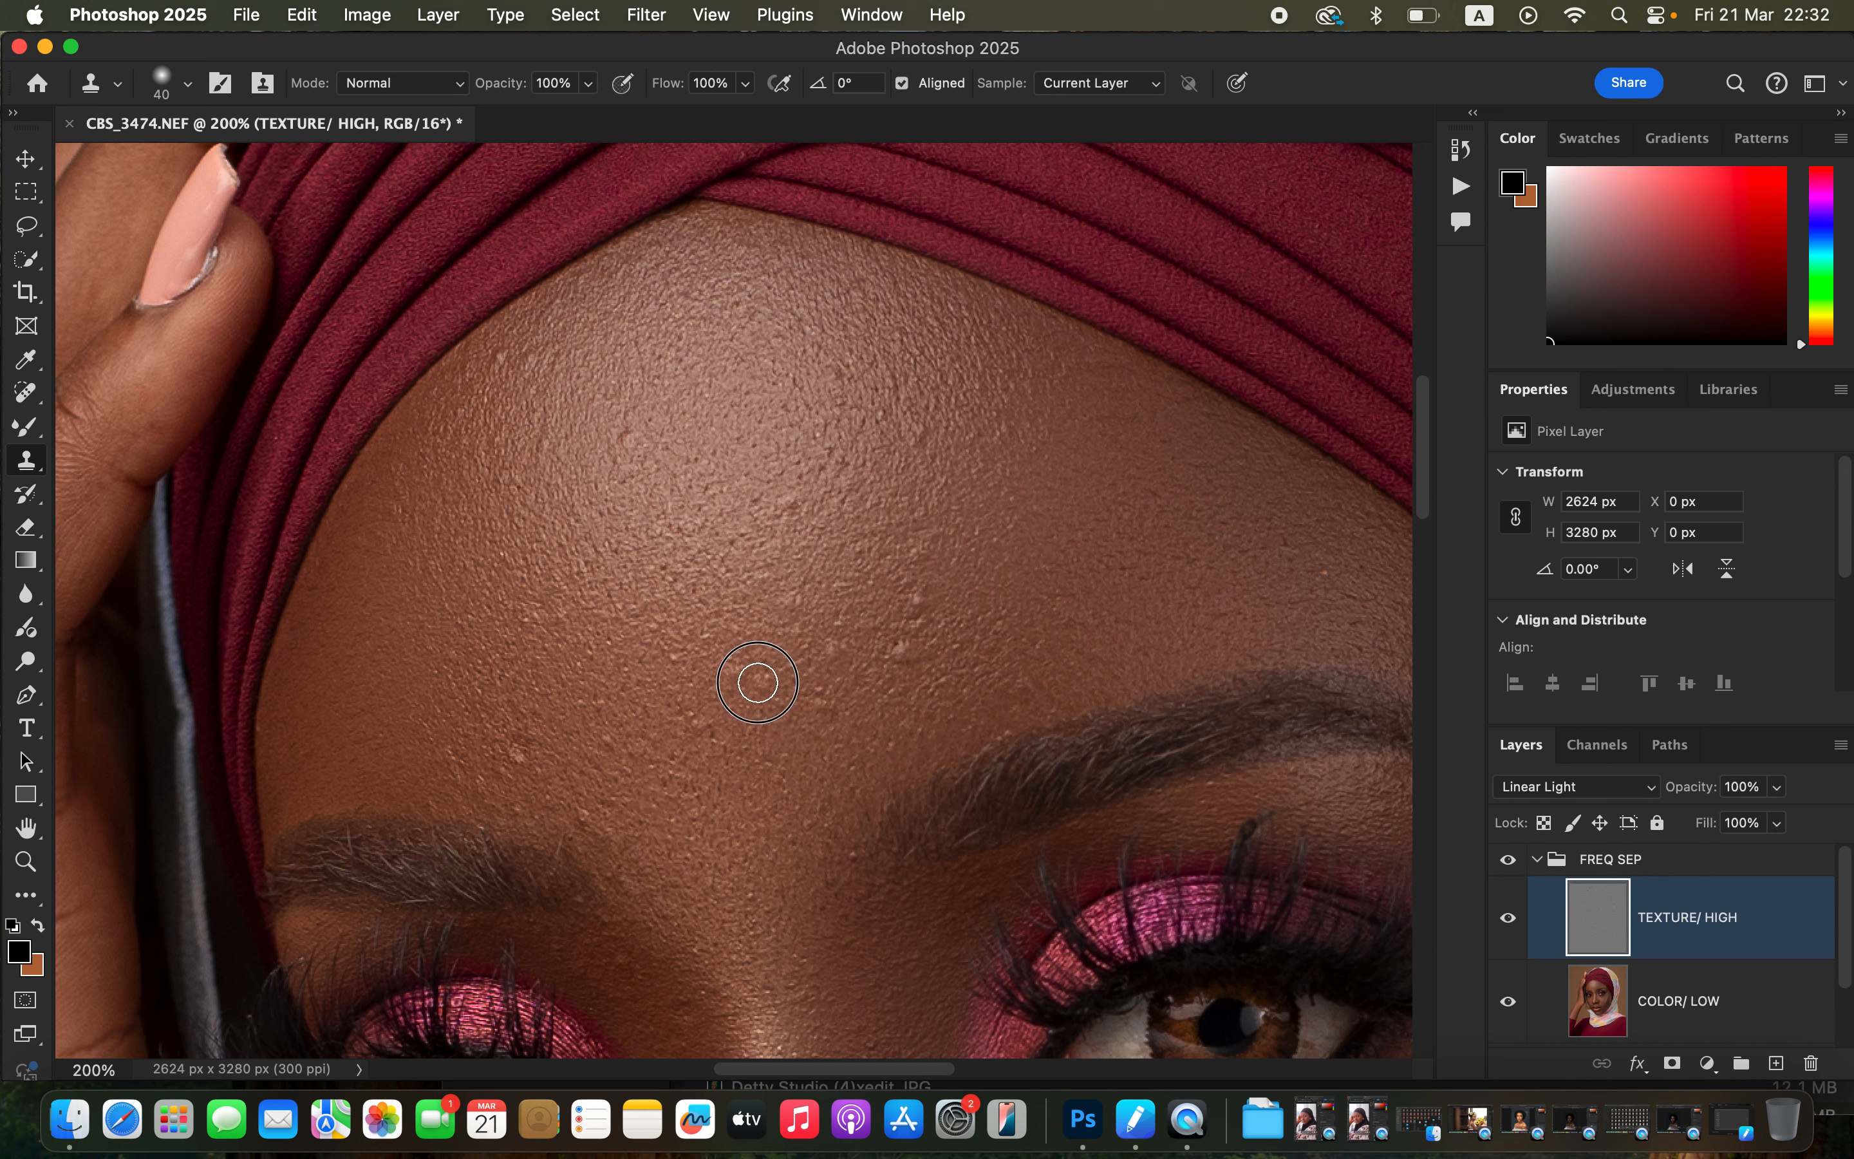
pyautogui.keyDown('alt'); pyautogui.click(760, 720); pyautogui.keyUp('alt')
pyautogui.click(794, 745)
pyautogui.keyDown('alt'); pyautogui.click(839, 713); pyautogui.keyUp('alt')
pyautogui.click(839, 673)
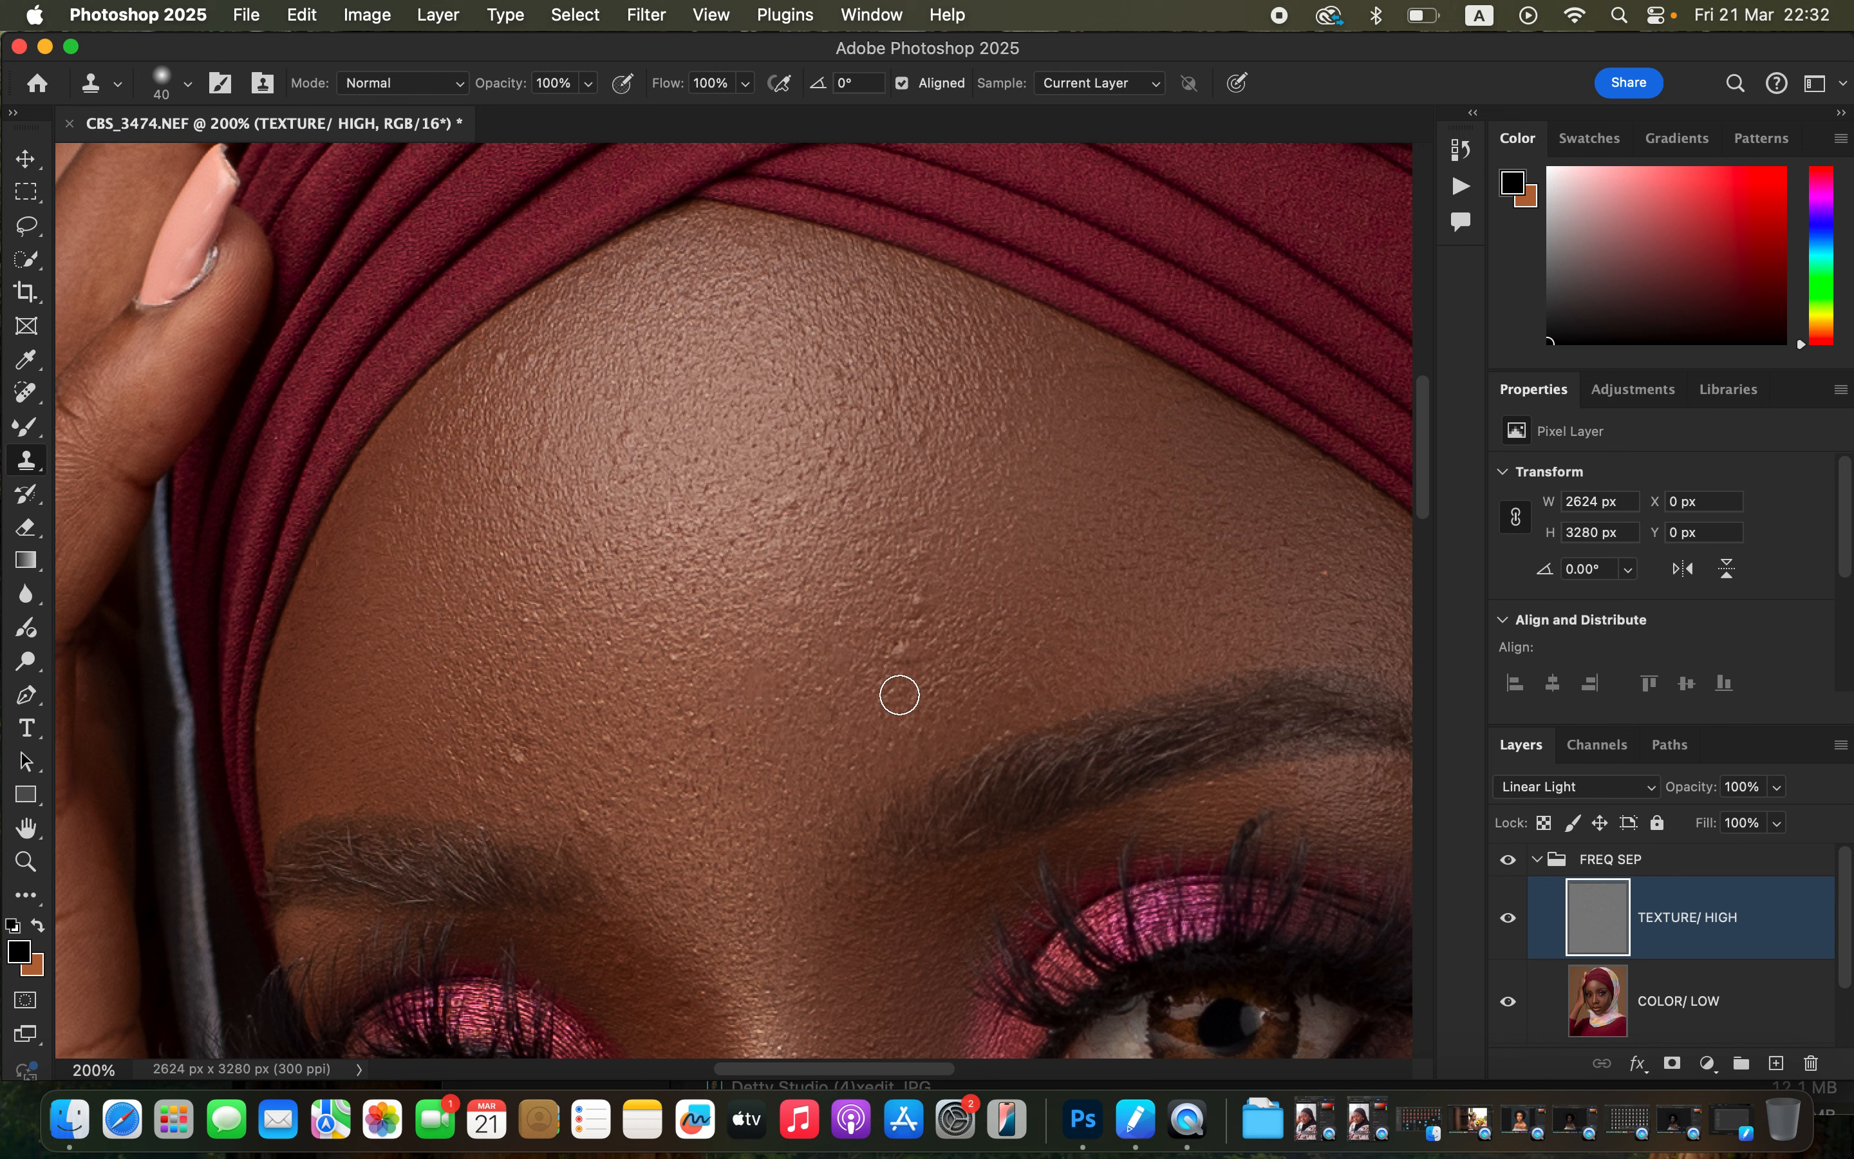
pyautogui.keyDown('alt'); pyautogui.click(894, 712); pyautogui.keyUp('alt')
pyautogui.click(897, 650)
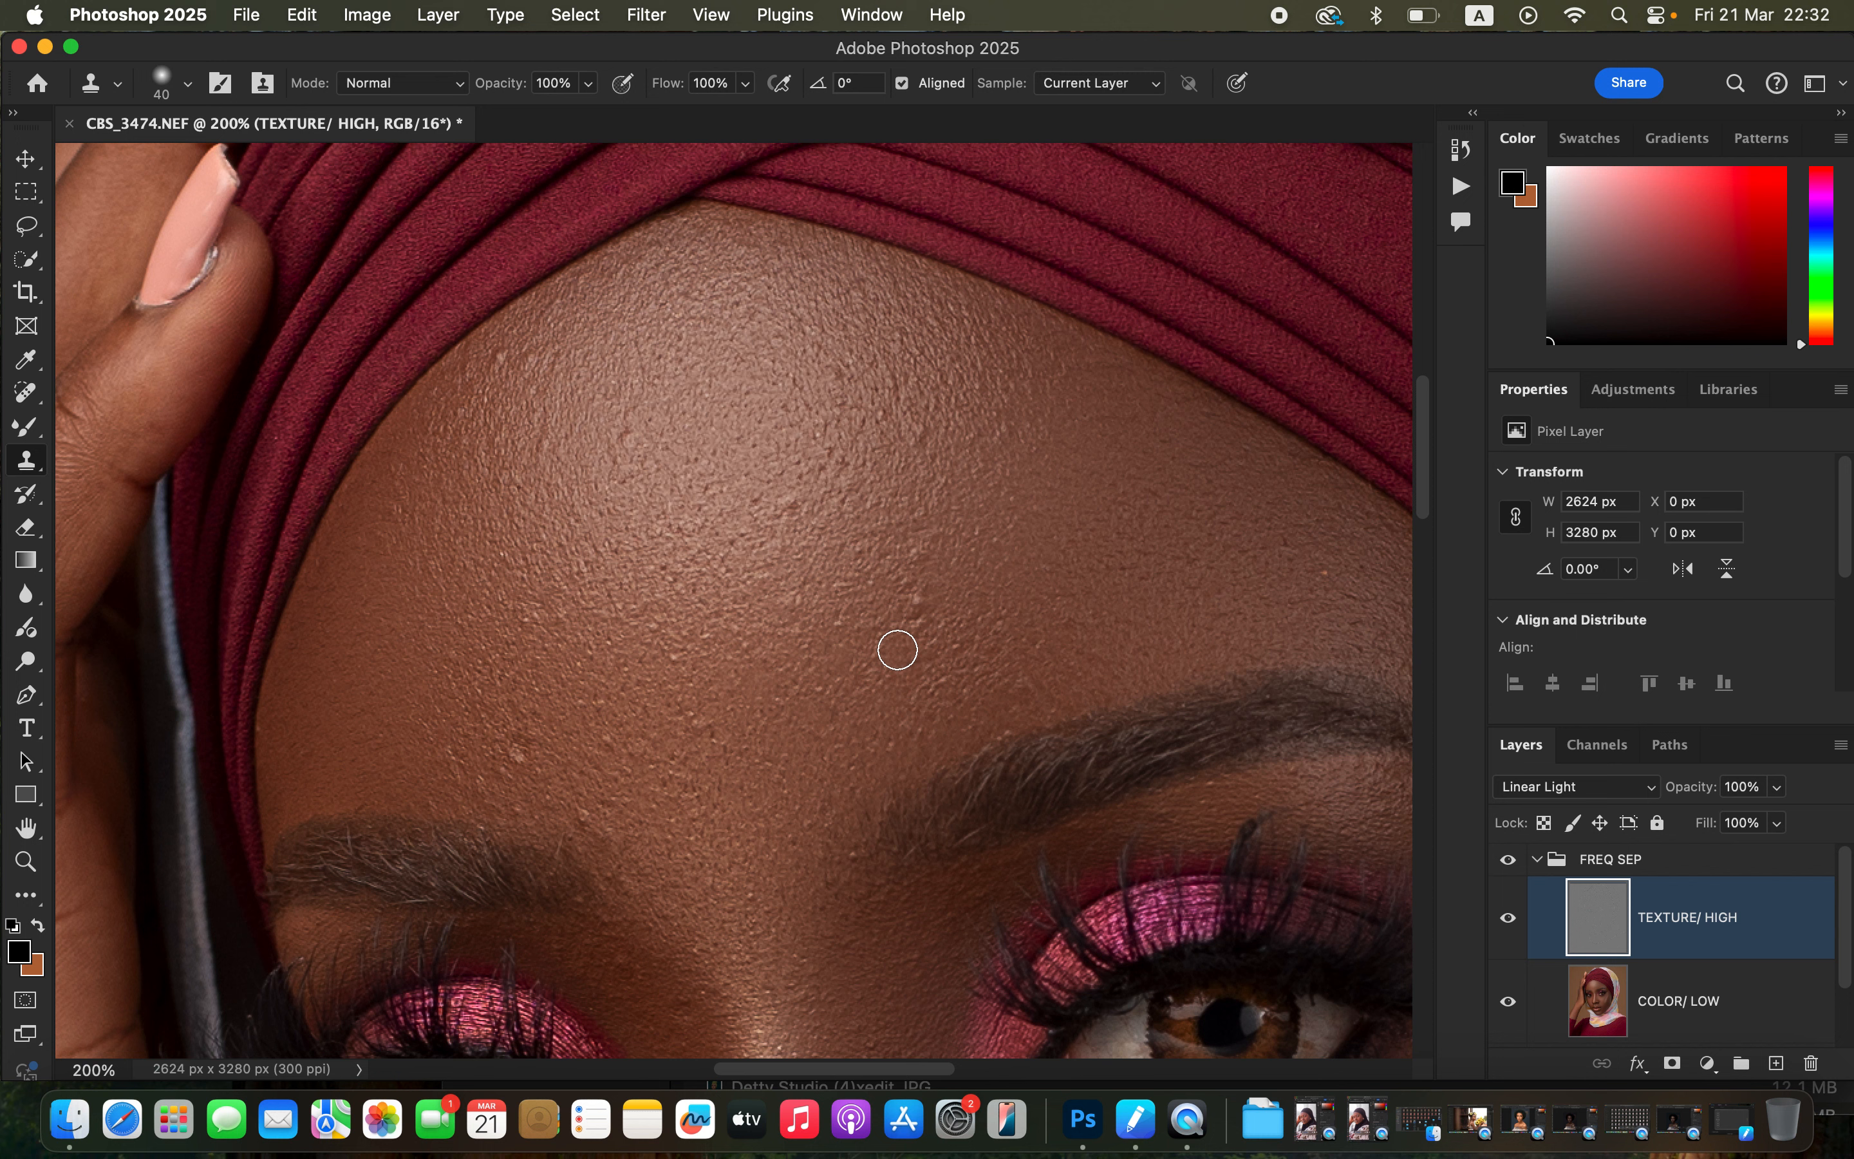
pyautogui.keyDown('alt'); pyautogui.click(928, 659); pyautogui.keyUp('alt')
pyautogui.click(934, 605)
# Clone away the remaining bumps across the upper forehead and around the brows.
pyautogui.moveTo(845, 379); pyautogui.dragTo(837, 410)
pyautogui.keyDown('alt'); pyautogui.click(713, 759); pyautogui.keyUp('alt')
pyautogui.click(702, 717)
pyautogui.keyDown('alt'); pyautogui.click(565, 764); pyautogui.keyUp('alt')
pyautogui.moveTo(526, 756); pyautogui.dragTo(513, 761)
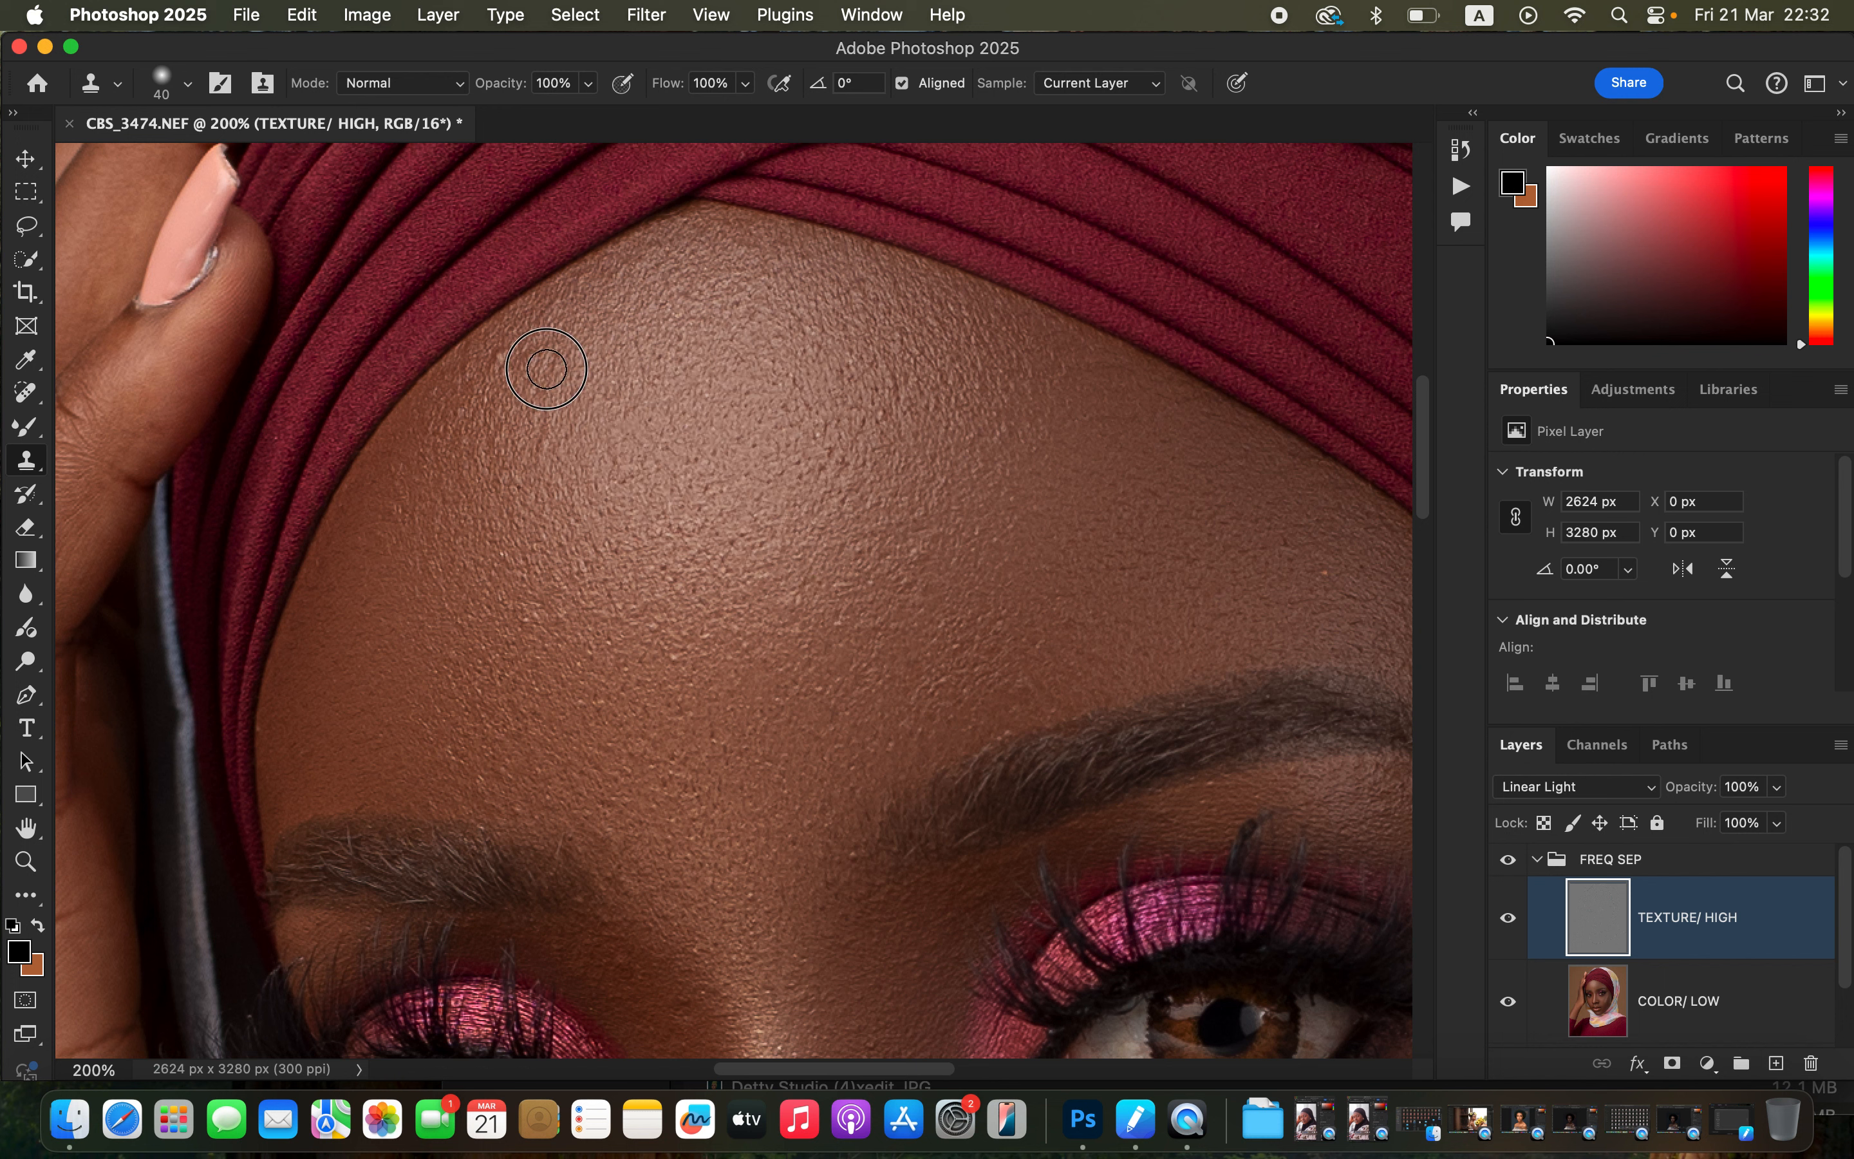
pyautogui.keyDown('alt'); pyautogui.click(555, 364); pyautogui.keyUp('alt')
pyautogui.moveTo(534, 354)
pyautogui.mouseDown()
pyautogui.moveTo(489, 369)
pyautogui.moveTo(543, 376)
pyautogui.moveTo(585, 454)
pyautogui.moveTo(540, 436)
pyautogui.mouseUp()
pyautogui.keyDown('alt'); pyautogui.click(585, 455); pyautogui.keyUp('alt')
pyautogui.keyDown('alt'); pyautogui.click(817, 610); pyautogui.keyUp('alt')
pyautogui.moveTo(797, 595); pyautogui.dragTo(795, 607)
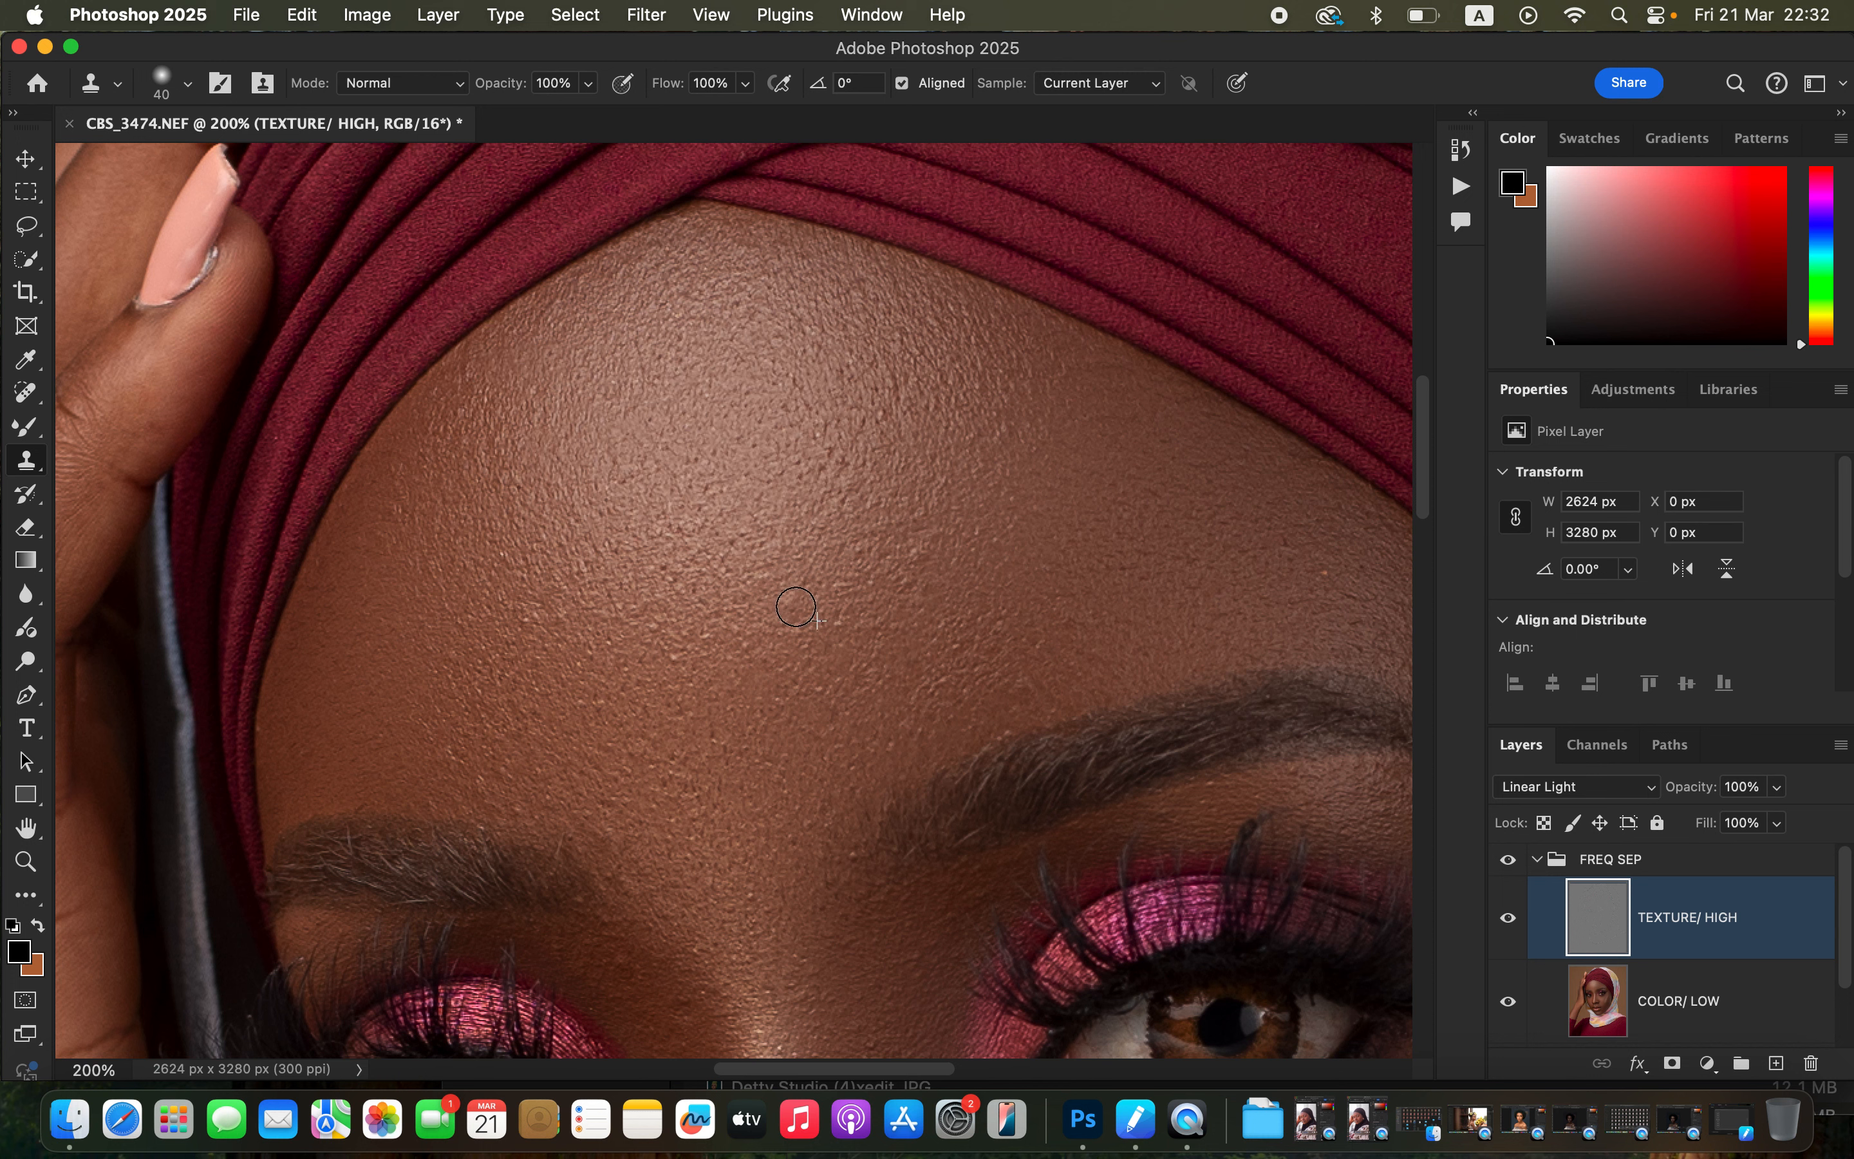
pyautogui.keyDown('alt'); pyautogui.click(893, 592); pyautogui.keyUp('alt')
pyautogui.moveTo(871, 482); pyautogui.dragTo(820, 468)
pyautogui.keyDown('alt'); pyautogui.click(686, 669); pyautogui.keyUp('alt')
pyautogui.moveTo(674, 594); pyautogui.dragTo(640, 563)
pyautogui.keyDown('alt'); pyautogui.click(681, 605); pyautogui.keyUp('alt')
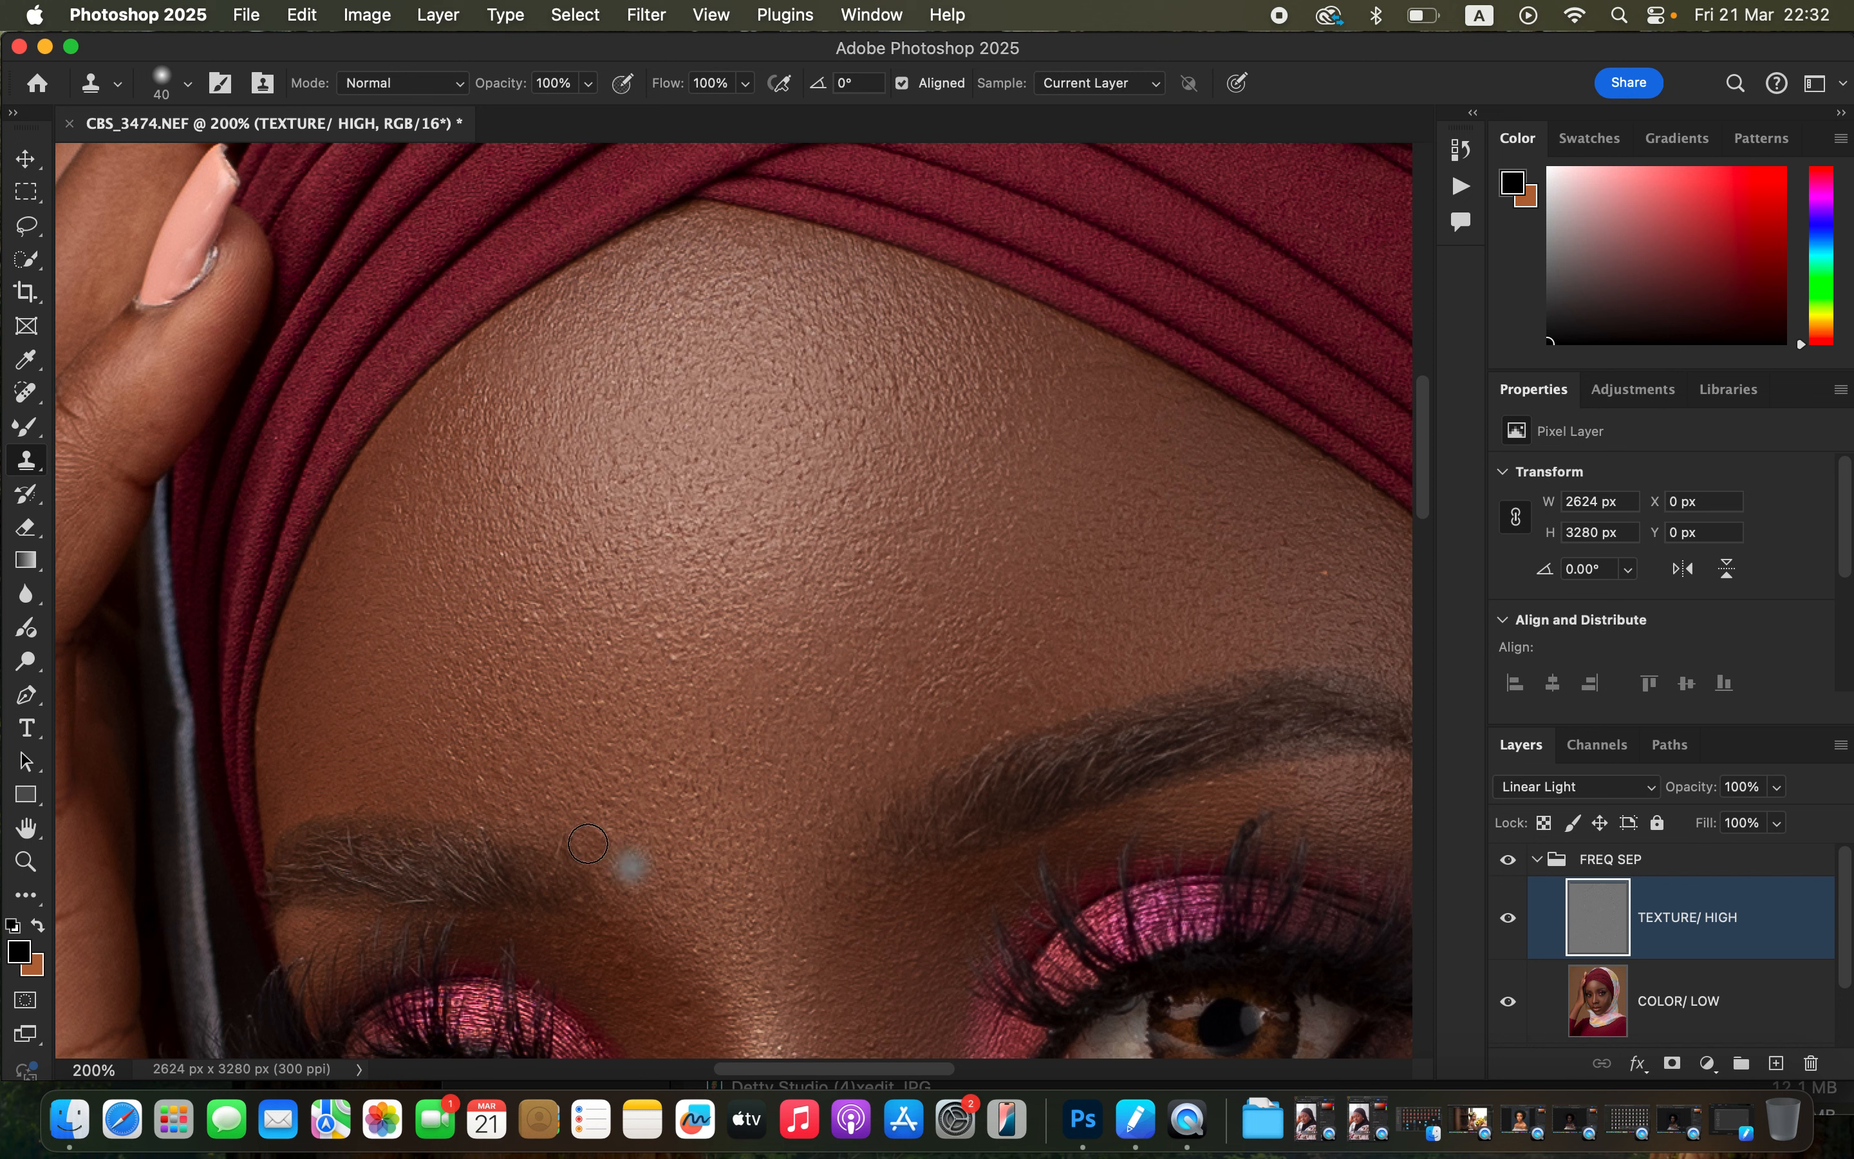
pyautogui.keyDown('alt'); pyautogui.click(735, 869); pyautogui.keyUp('alt')
pyautogui.click(717, 857)
# Clone out blemishes between the eyes, along the nose bridge and below the eyes.
pyautogui.moveTo(924, 806); pyautogui.dragTo(799, 471)
pyautogui.moveTo(832, 729); pyautogui.dragTo(911, 519)
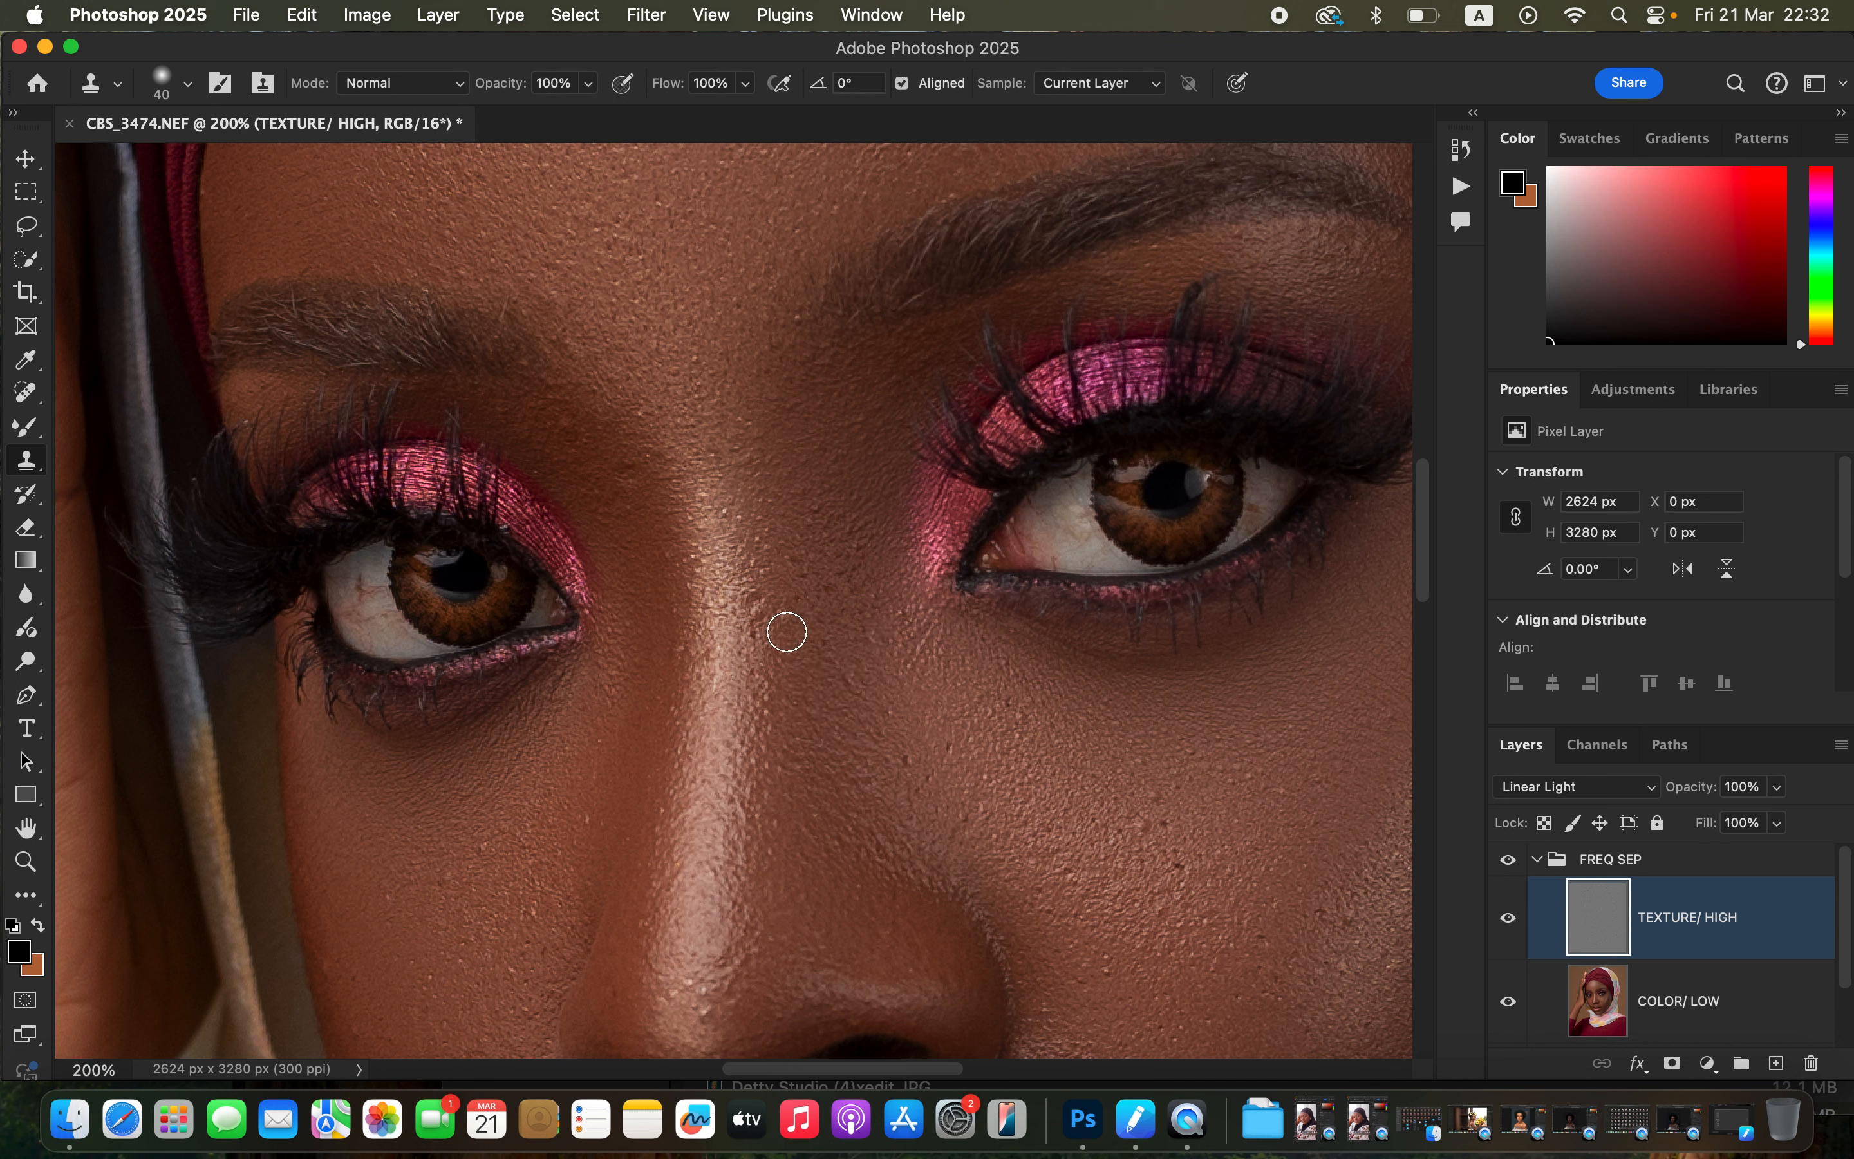
pyautogui.keyDown('alt'); pyautogui.click(634, 516); pyautogui.keyUp('alt')
pyautogui.click(632, 478)
pyautogui.keyDown('alt'); pyautogui.click(600, 461); pyautogui.keyUp('alt')
pyautogui.click(572, 426)
pyautogui.keyDown('alt'); pyautogui.click(678, 458); pyautogui.keyUp('alt')
pyautogui.click(652, 427)
pyautogui.click(1162, 795)
pyautogui.keyDown('alt'); pyautogui.click(956, 797); pyautogui.keyUp('alt')
pyautogui.click(914, 766)
pyautogui.keyDown('alt'); pyautogui.click(911, 742); pyautogui.keyUp('alt')
pyautogui.click(844, 678)
pyautogui.keyDown('alt'); pyautogui.click(1135, 960); pyautogui.keyUp('alt')
pyautogui.click(722, 959)
pyautogui.keyDown('alt'); pyautogui.click(704, 993); pyautogui.keyUp('alt')
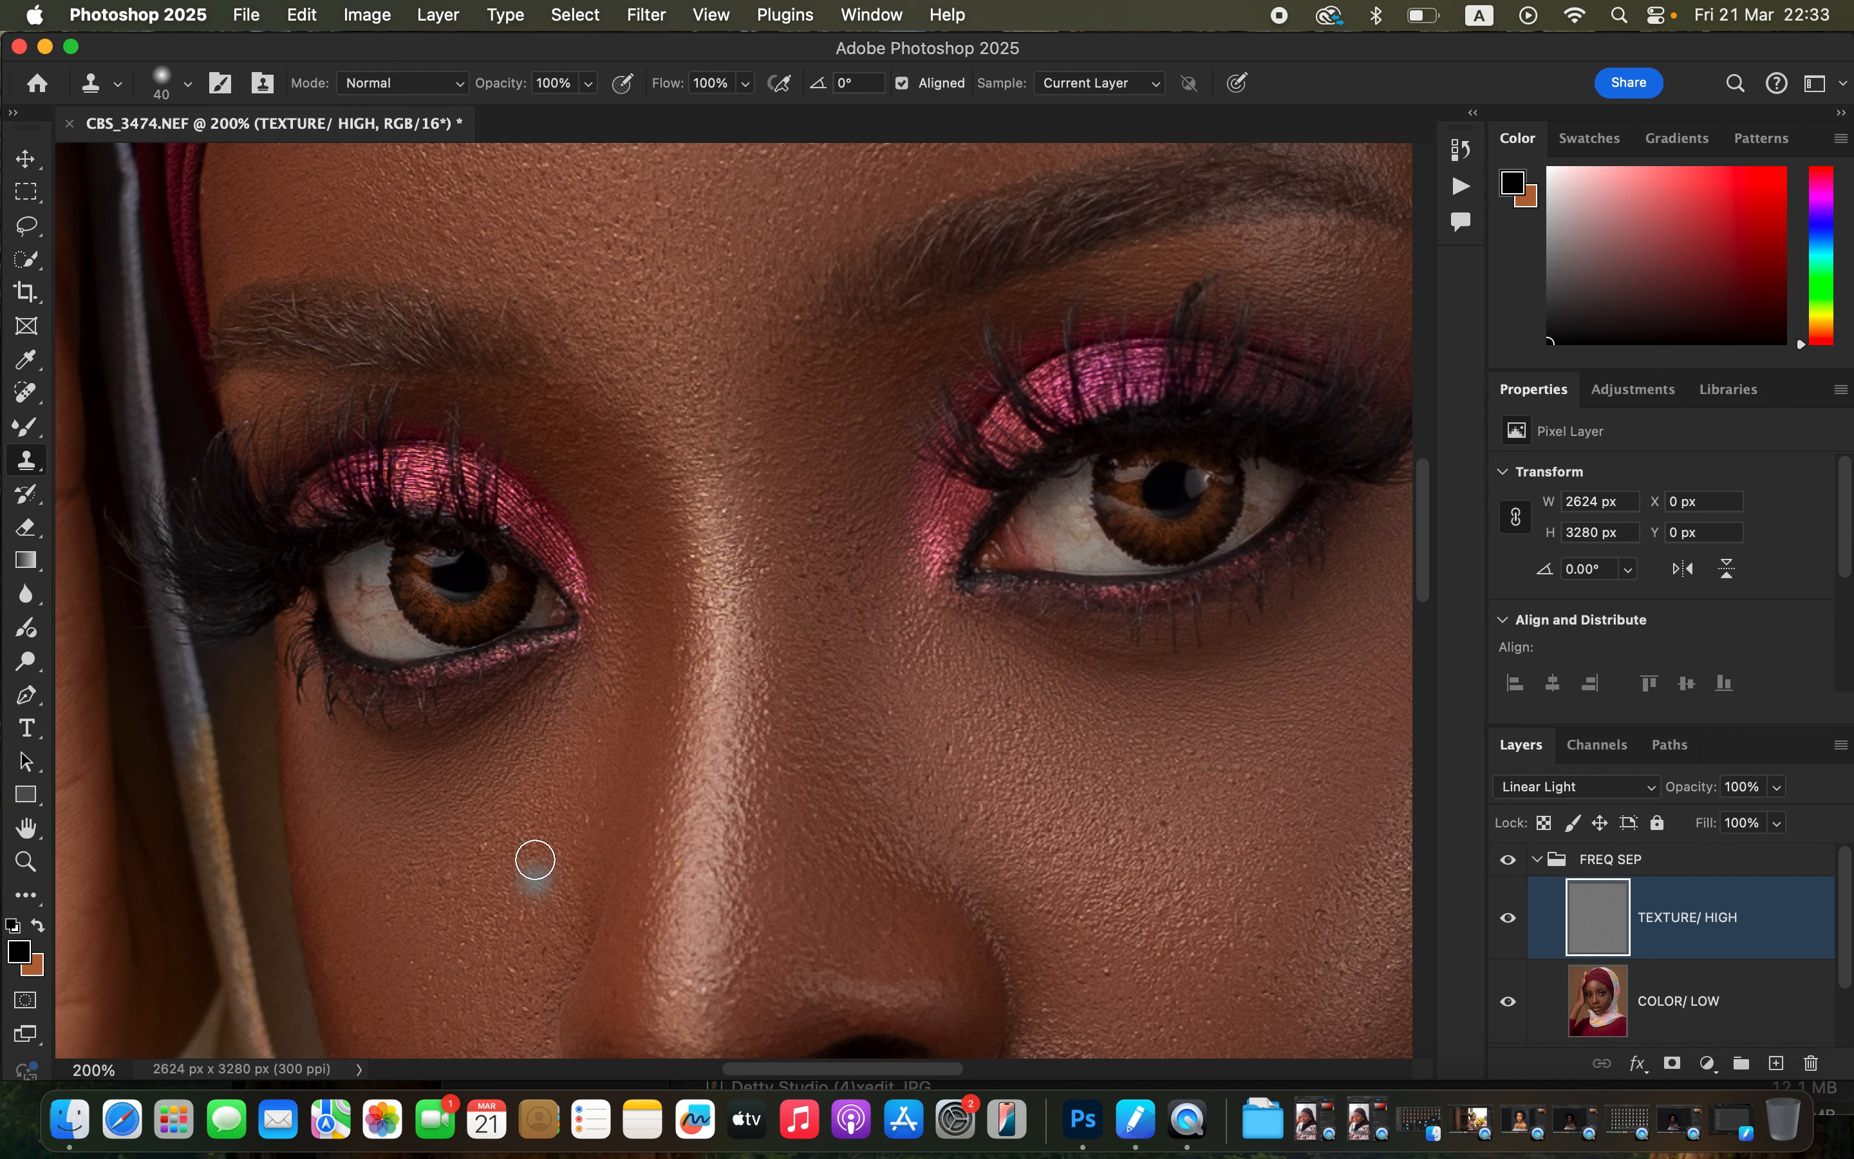
# Clone out texture blemishes on the left cheek under the eye.
pyautogui.moveTo(892, 916); pyautogui.dragTo(869, 550)
pyautogui.keyDown('alt'); pyautogui.click(416, 772); pyautogui.keyUp('alt')
pyautogui.moveTo(408, 752); pyautogui.dragTo(390, 732)
pyautogui.keyDown('alt'); pyautogui.click(427, 626); pyautogui.keyUp('alt')
pyautogui.moveTo(420, 558); pyautogui.dragTo(428, 514)
pyautogui.keyDown('alt'); pyautogui.click(335, 653); pyautogui.keyUp('alt')
pyautogui.moveTo(304, 605); pyautogui.dragTo(316, 623)
pyautogui.keyDown('alt'); pyautogui.click(348, 773); pyautogui.keyUp('alt')
pyautogui.moveTo(321, 741); pyautogui.dragTo(328, 748)
pyautogui.keyDown('alt'); pyautogui.click(348, 745); pyautogui.keyUp('alt')
pyautogui.moveTo(334, 678); pyautogui.dragTo(343, 688)
pyautogui.keyDown('alt'); pyautogui.click(365, 749); pyautogui.keyUp('alt')
pyautogui.click(340, 705)
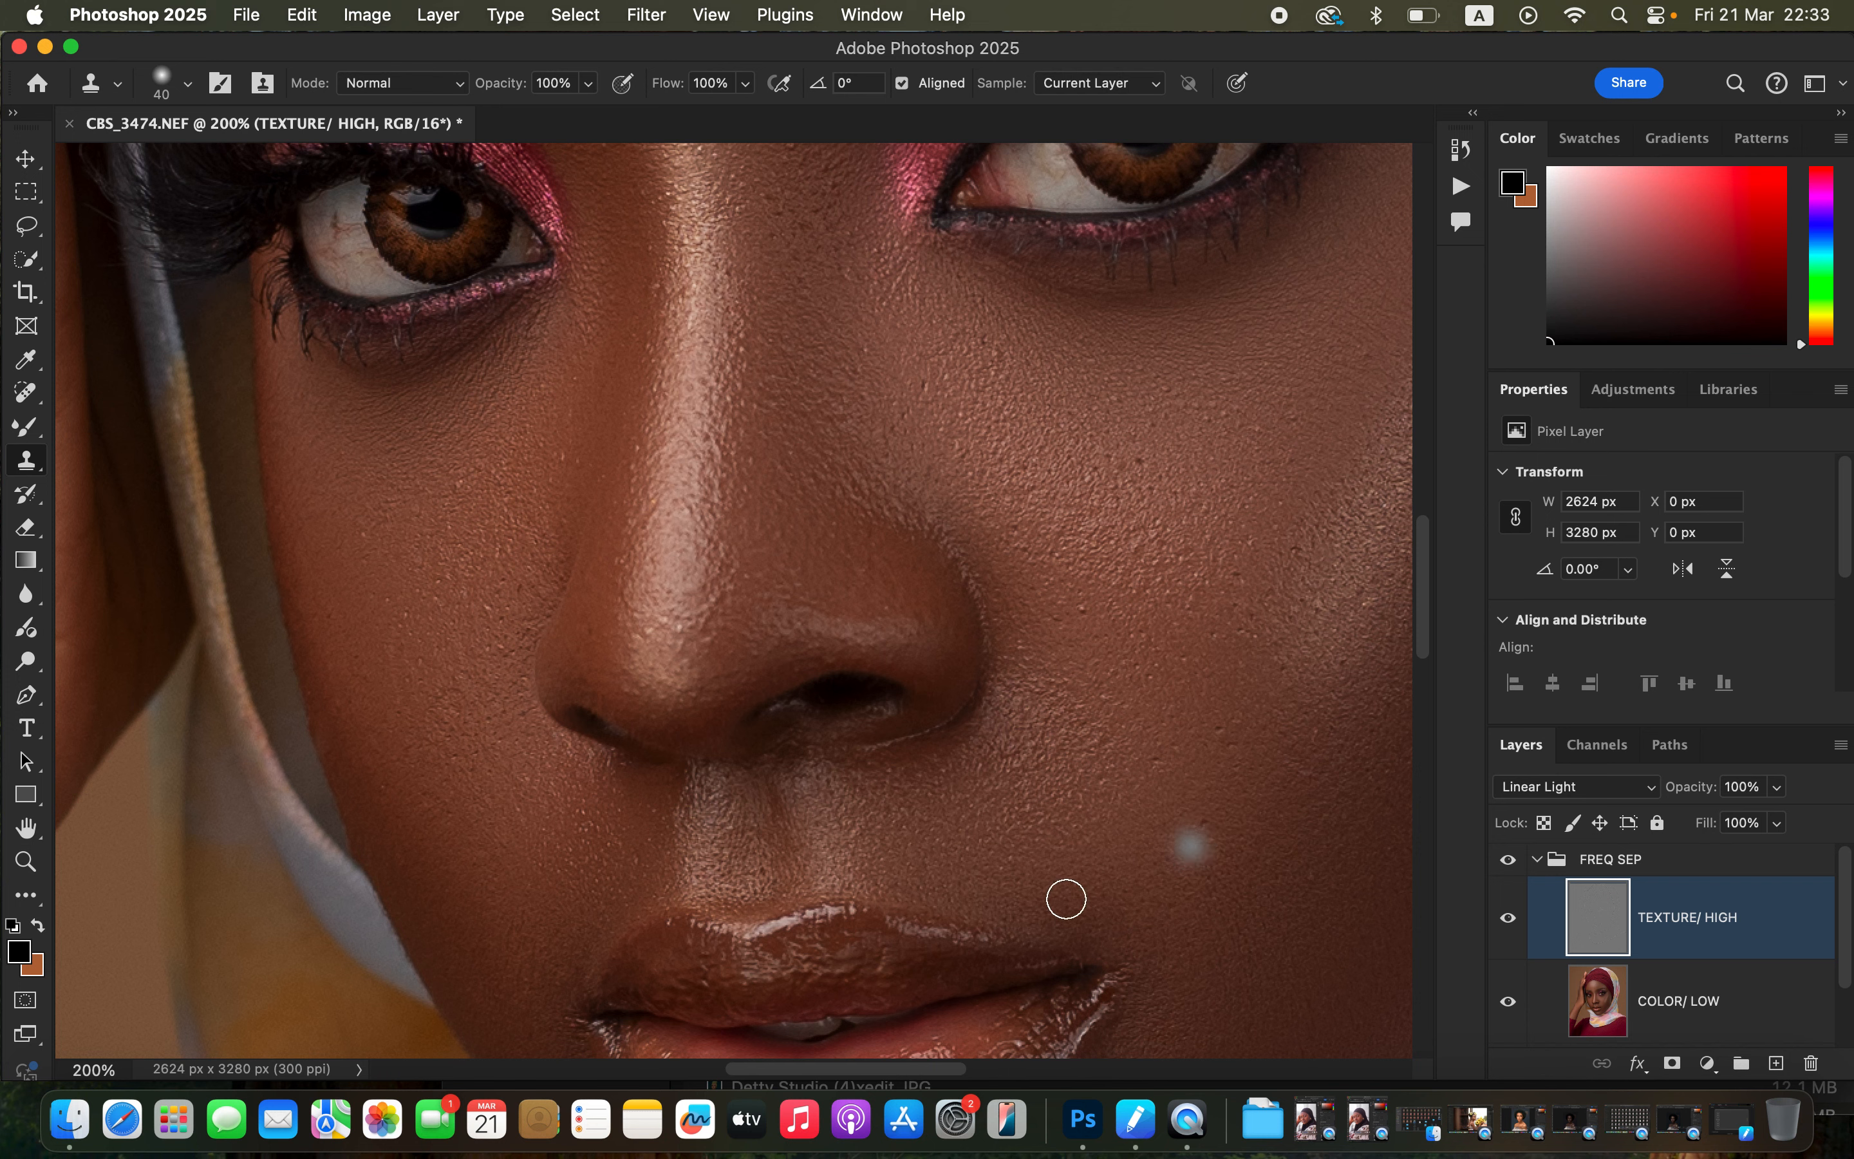
# Clone one more spot on the forehead, then undo the last two clone steps.
pyautogui.moveTo(1125, 856); pyautogui.dragTo(930, 745)
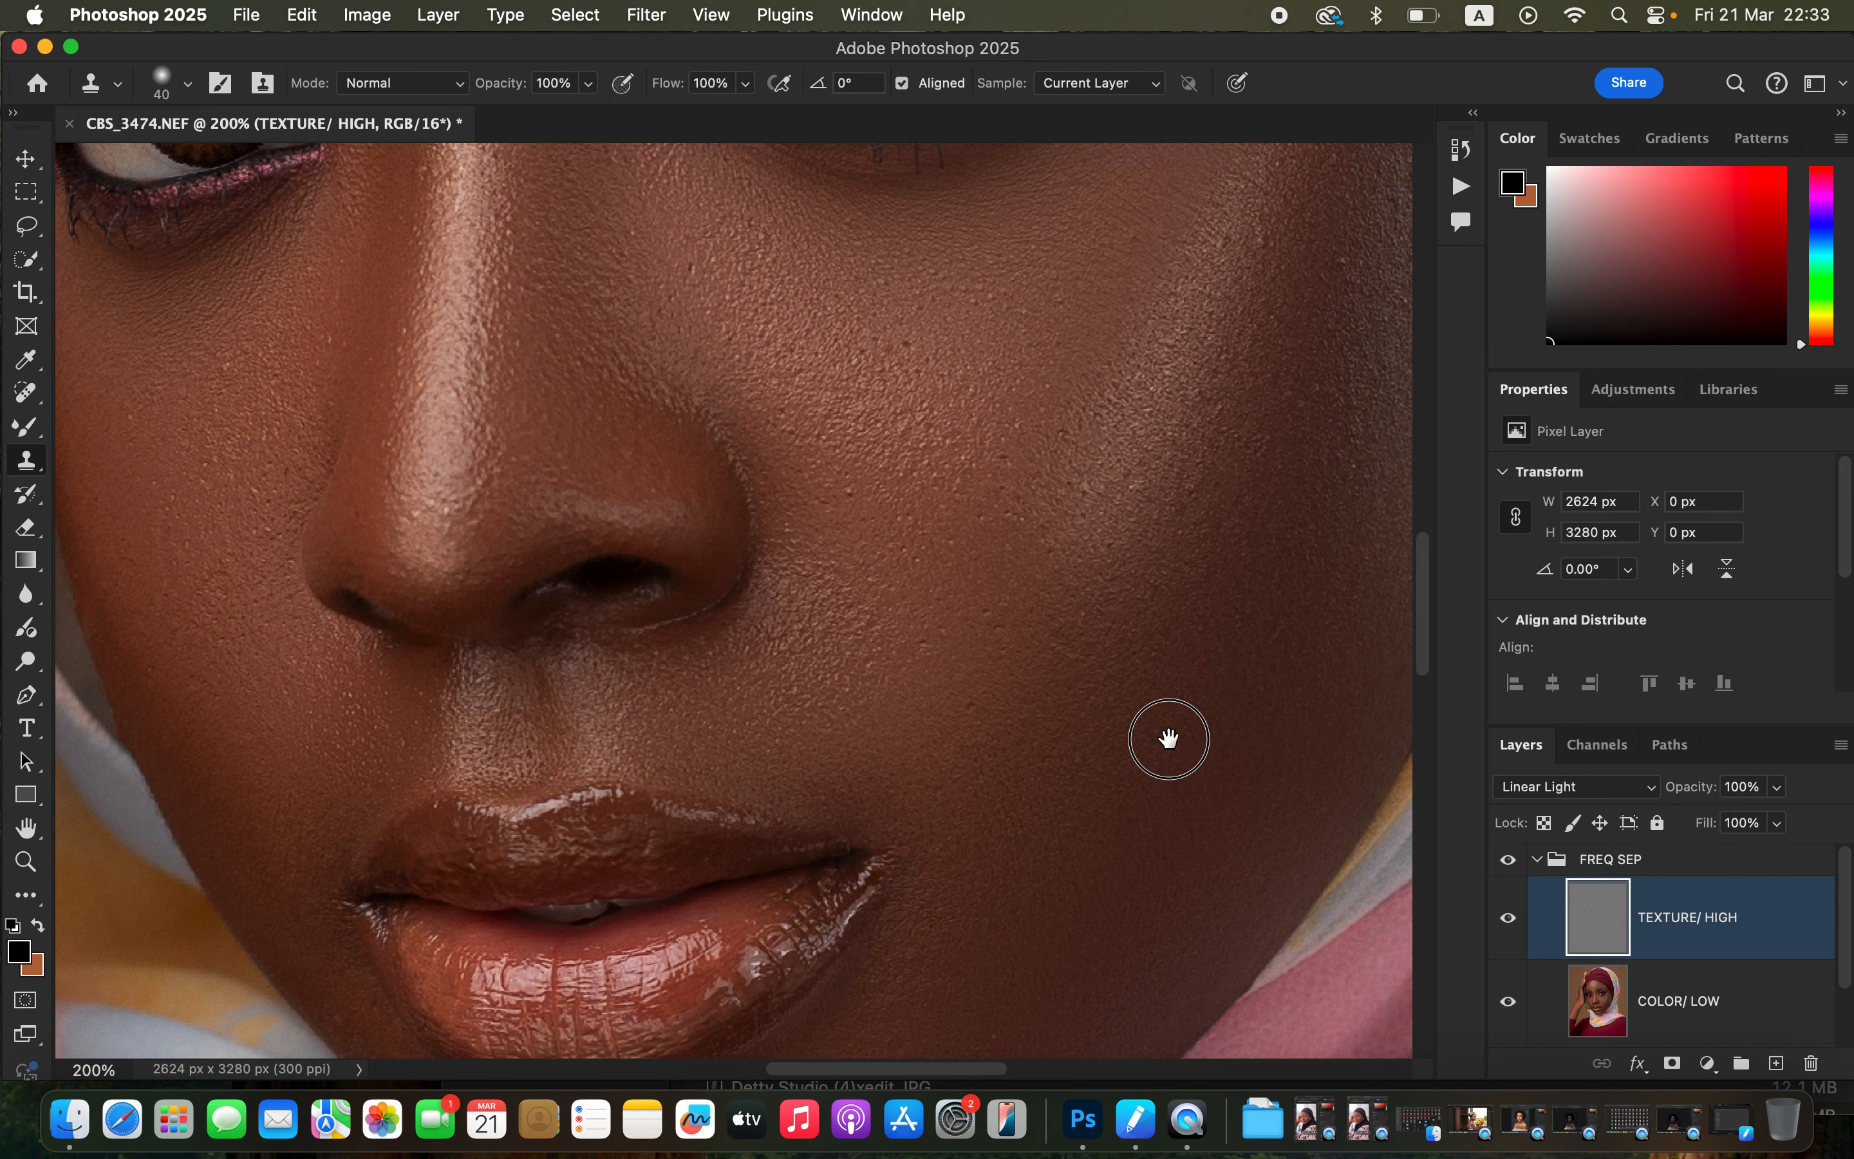
pyautogui.moveTo(1168, 738); pyautogui.dragTo(1023, 869)
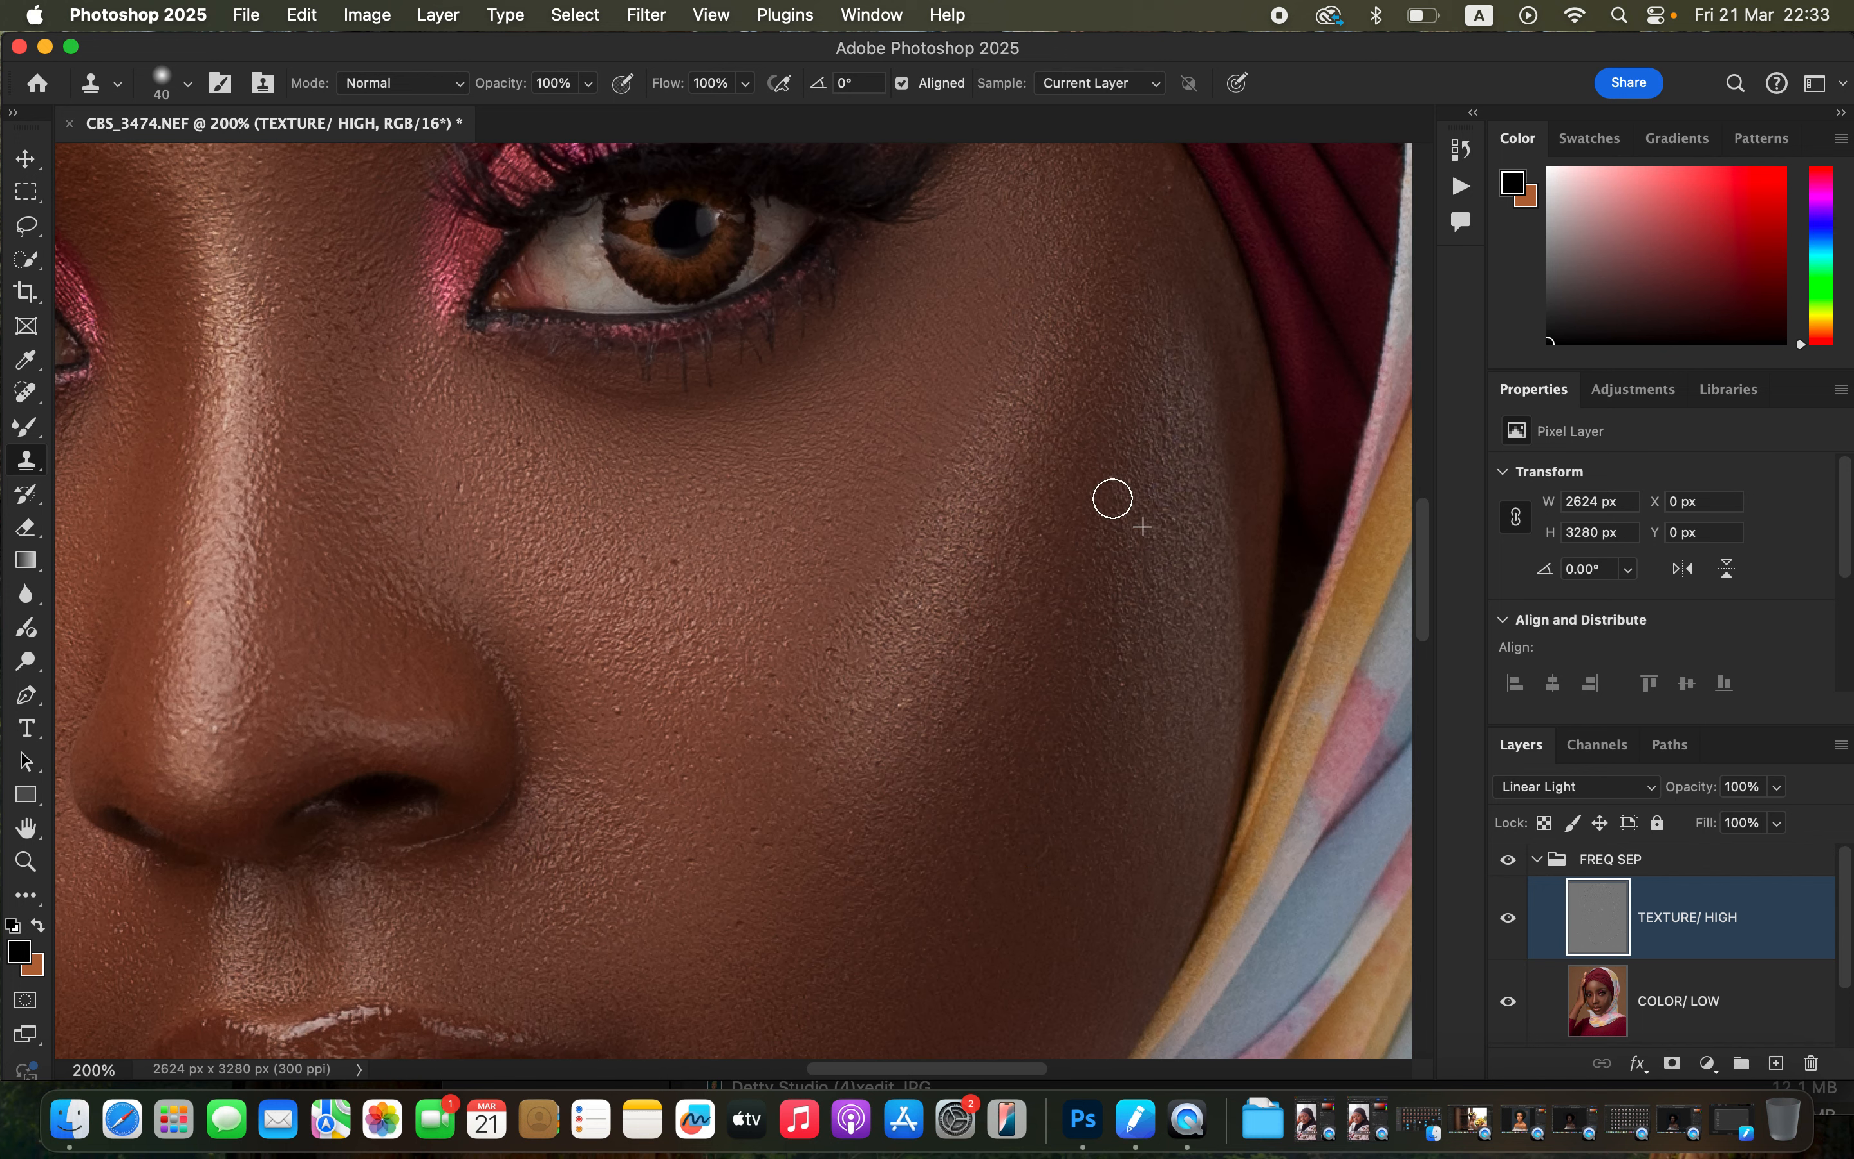
pyautogui.moveTo(633, 691); pyautogui.dragTo(1147, 717)
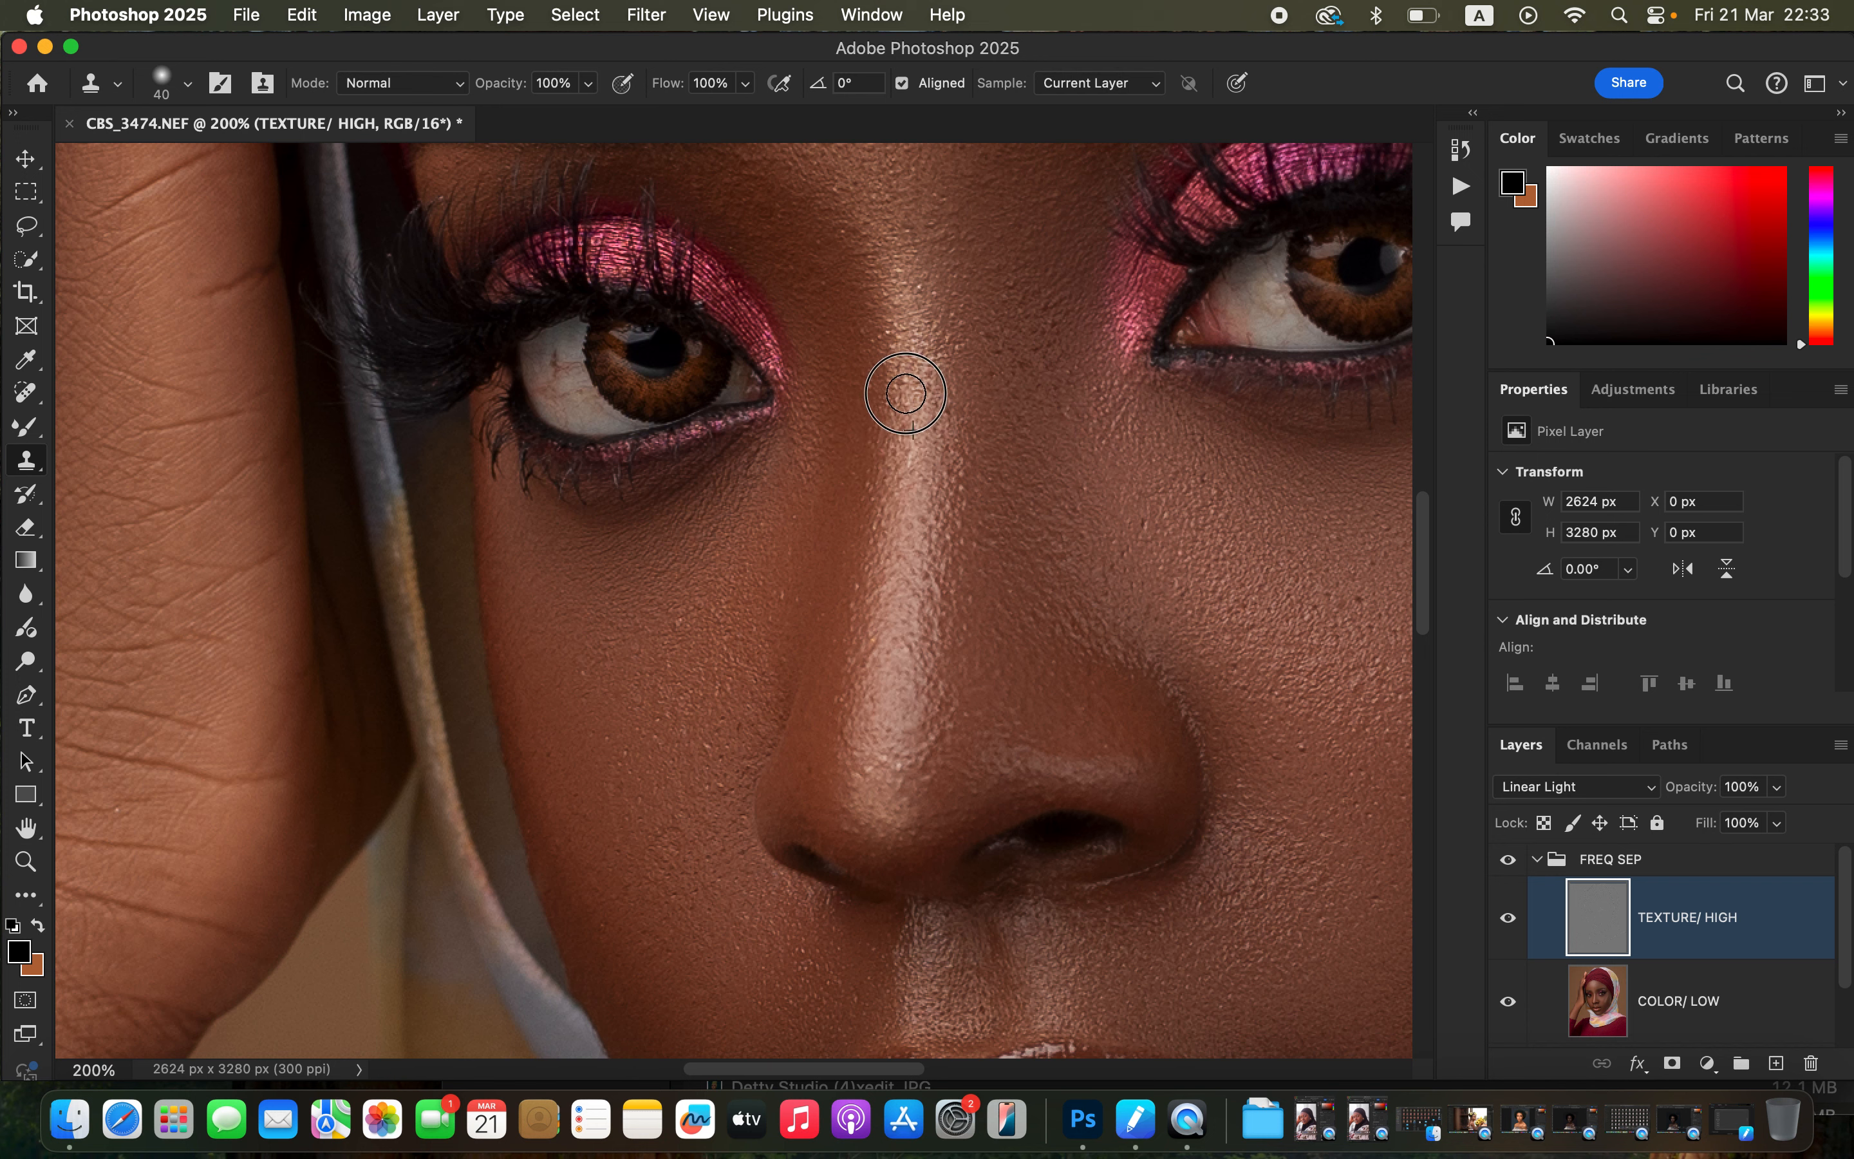
pyautogui.press('super+minus')
pyautogui.press('super+minus')
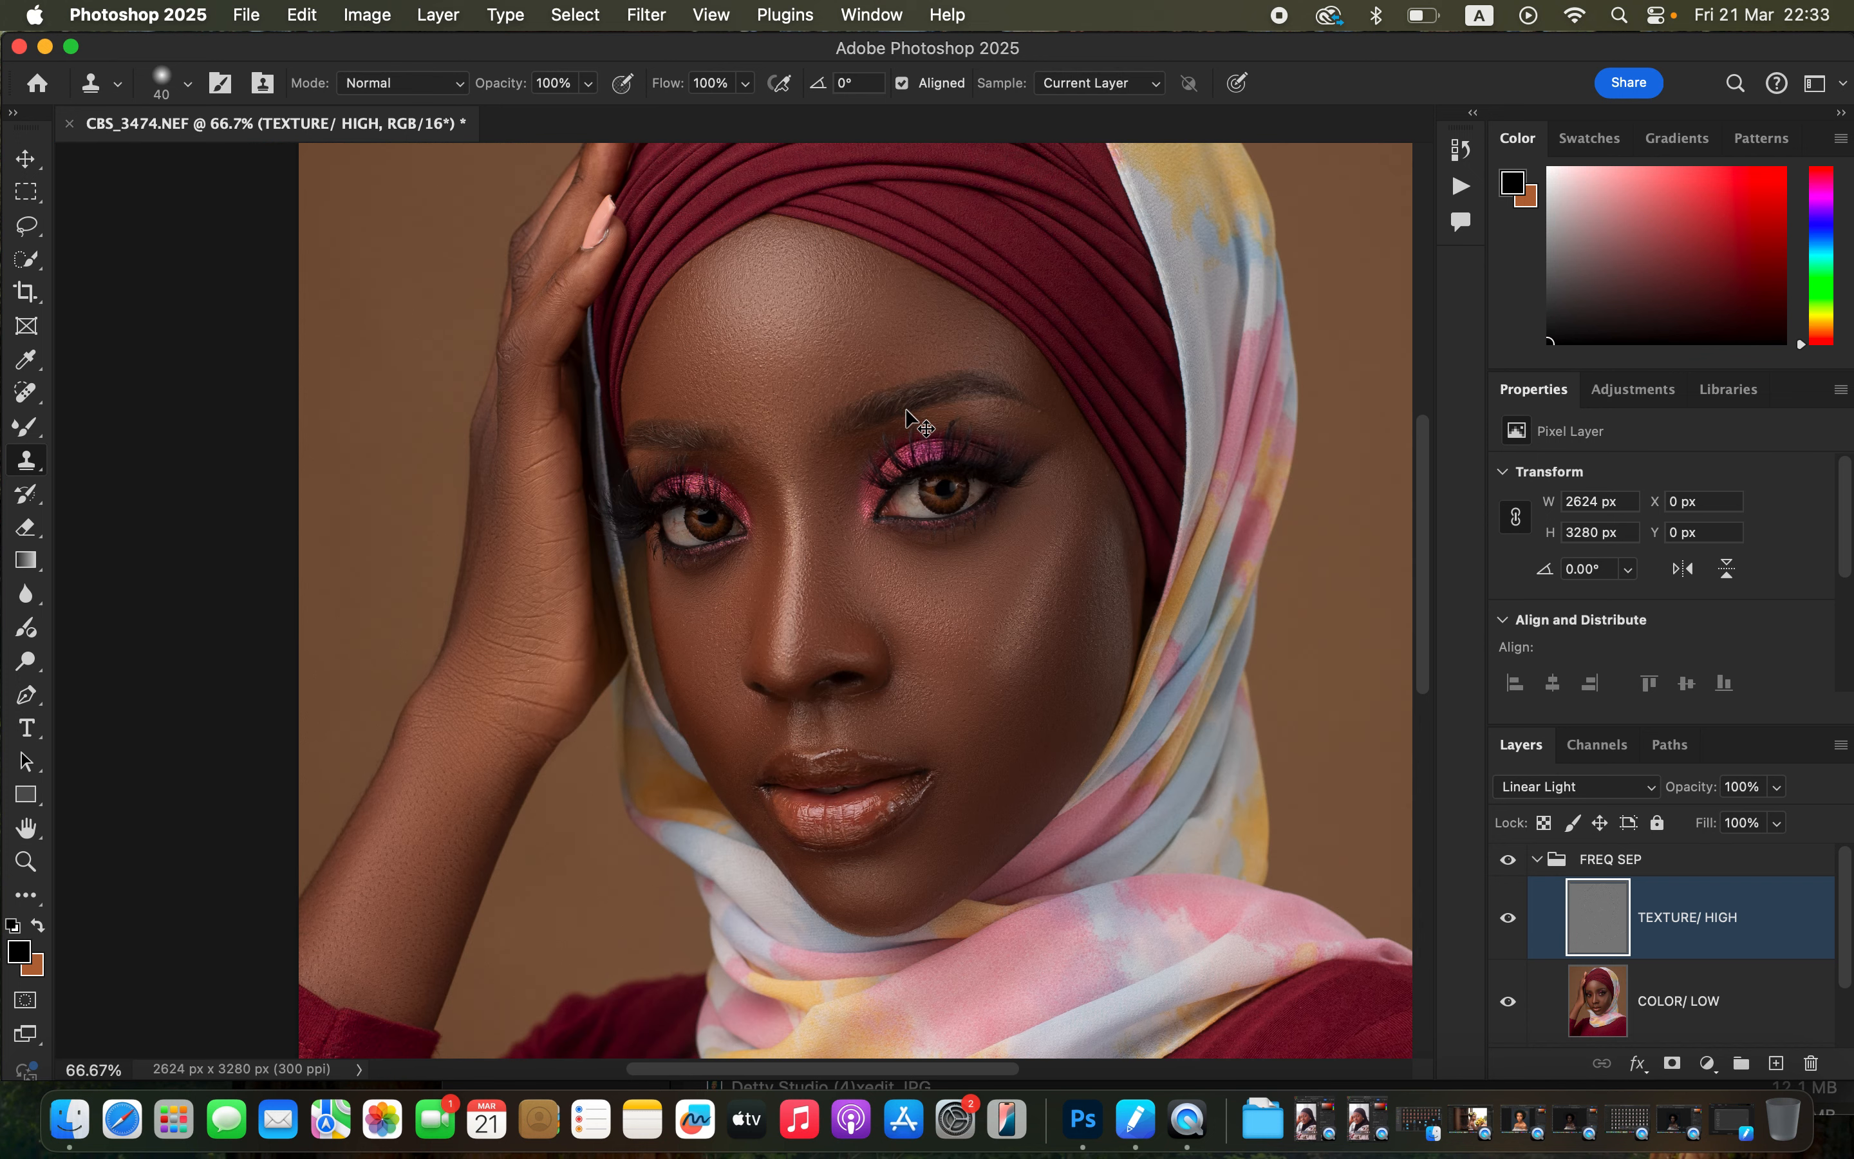
pyautogui.press('super+minus')
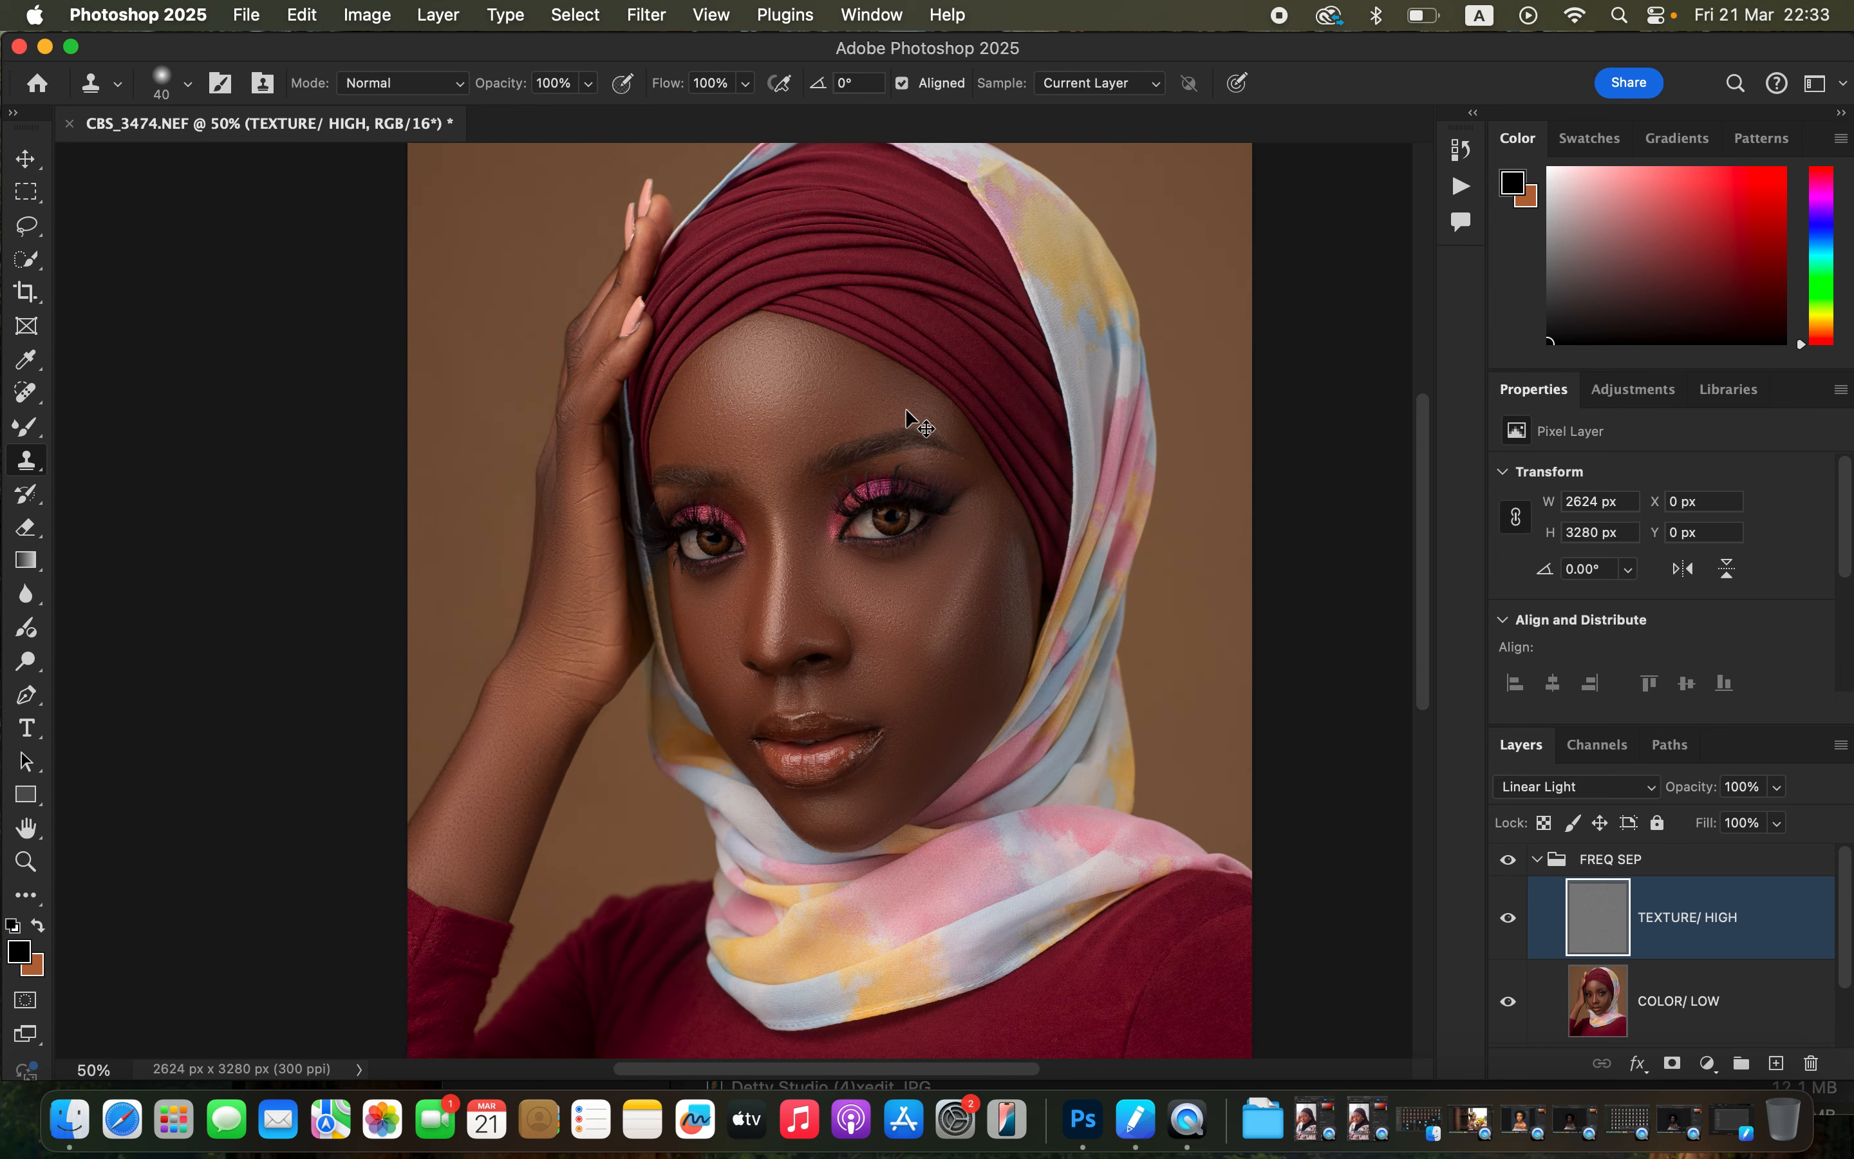
pyautogui.press('super+plus')
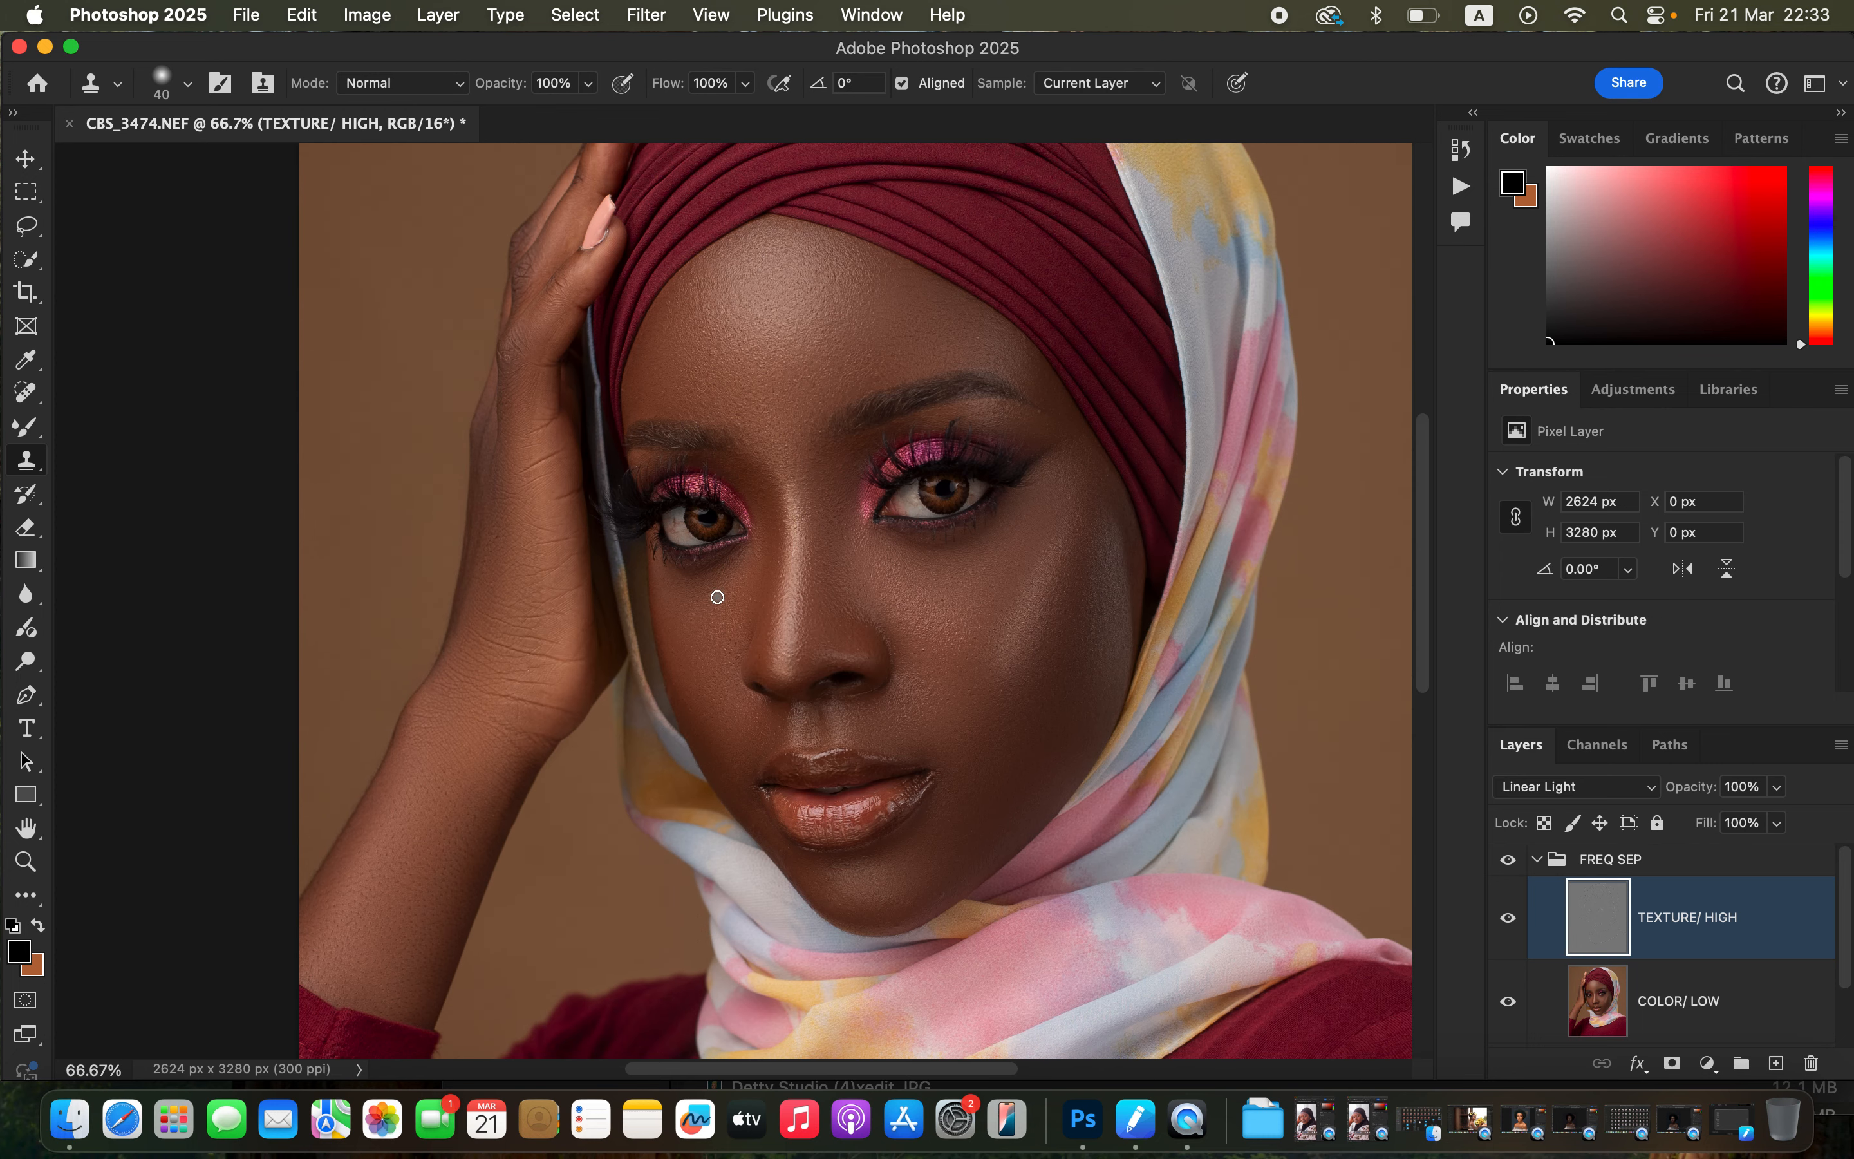
pyautogui.keyDown('alt'); pyautogui.click(725, 371); pyautogui.keyUp('alt')
pyautogui.click(712, 350)
pyautogui.press('super+minus')
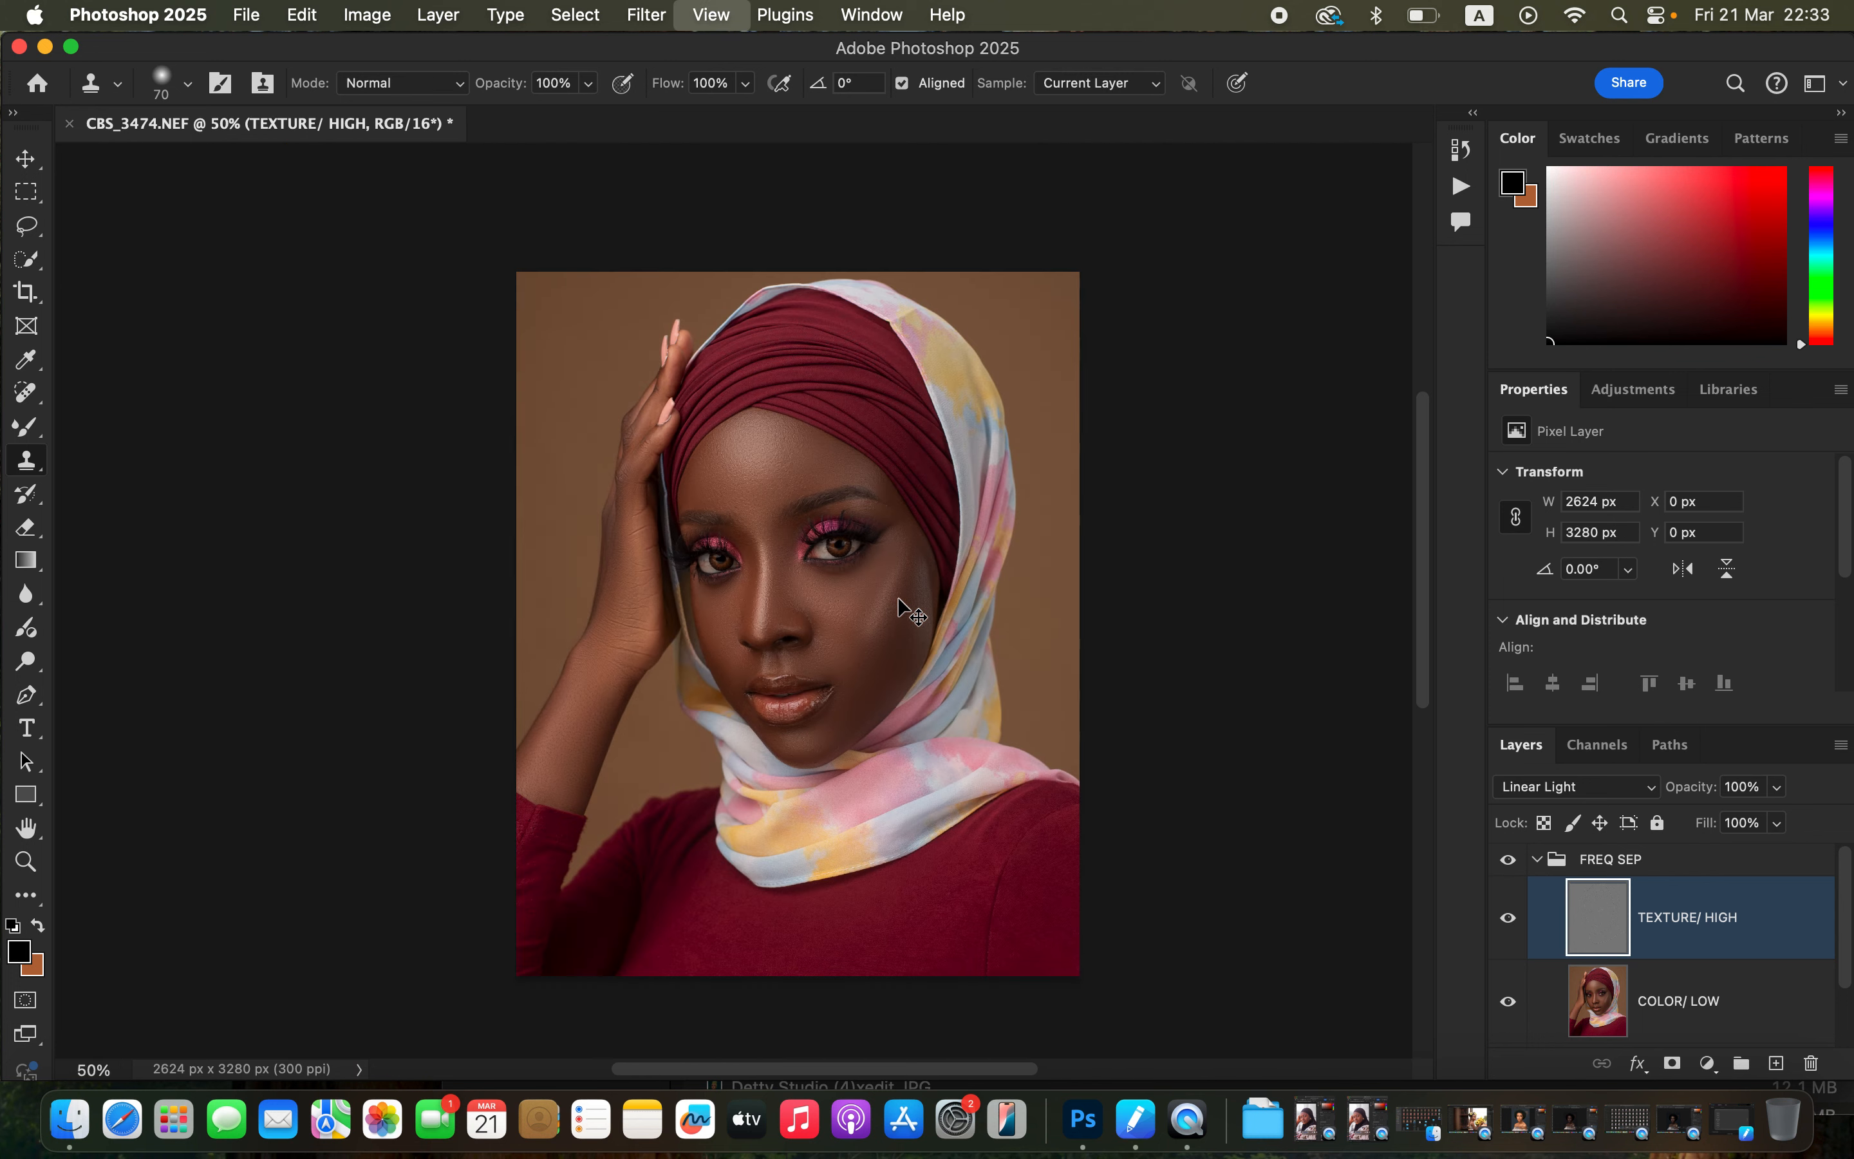
pyautogui.press('super+minus')
pyautogui.press('super+plus')
pyautogui.press('super+plus')
pyautogui.press('super+plus')
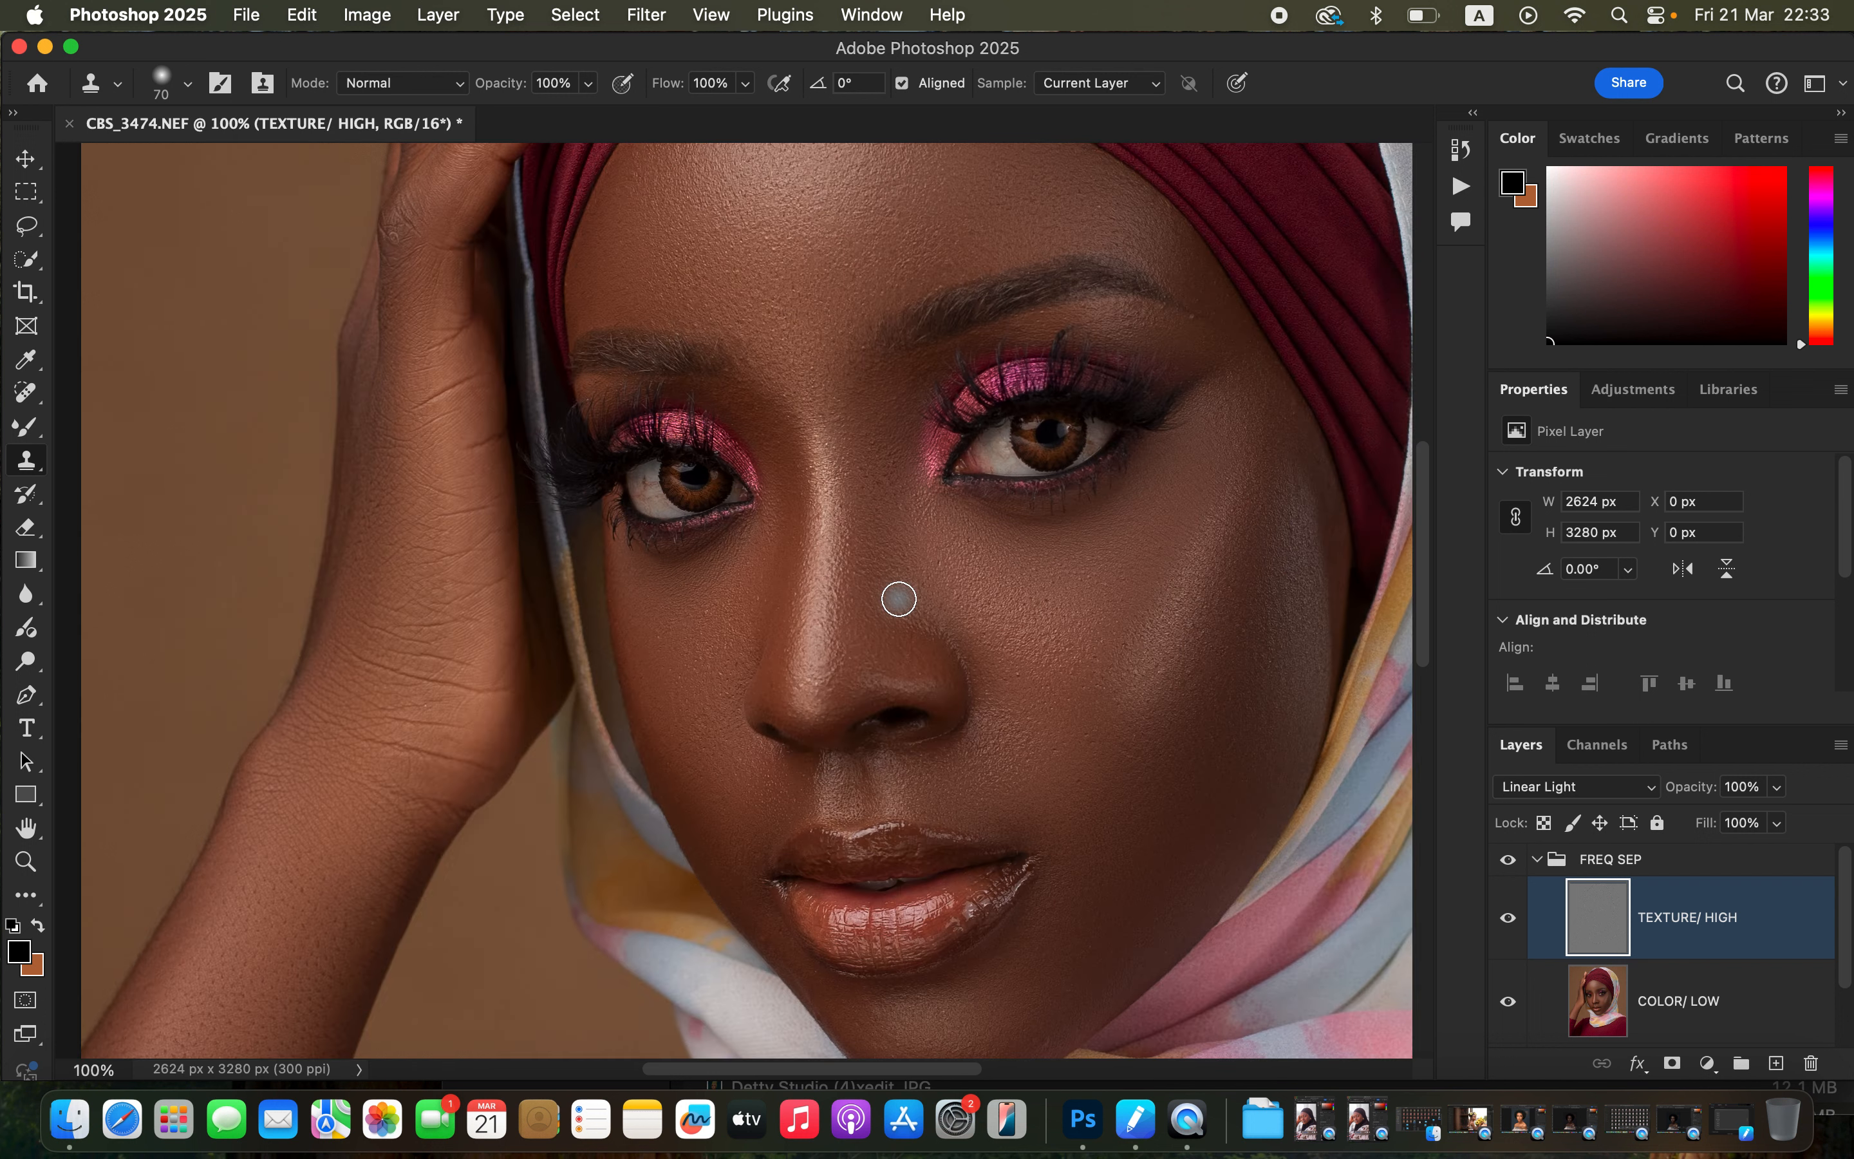
pyautogui.press('super+z')
pyautogui.press('super+z')
# Toggle the FREQ SEP group's visibility to compare the full image before and after retouching.
pyautogui.click(1509, 861)
pyautogui.click(1509, 861)
pyautogui.click(1509, 860)
pyautogui.press('super+minus')
pyautogui.press('super+minus')
pyautogui.press('super+minus')
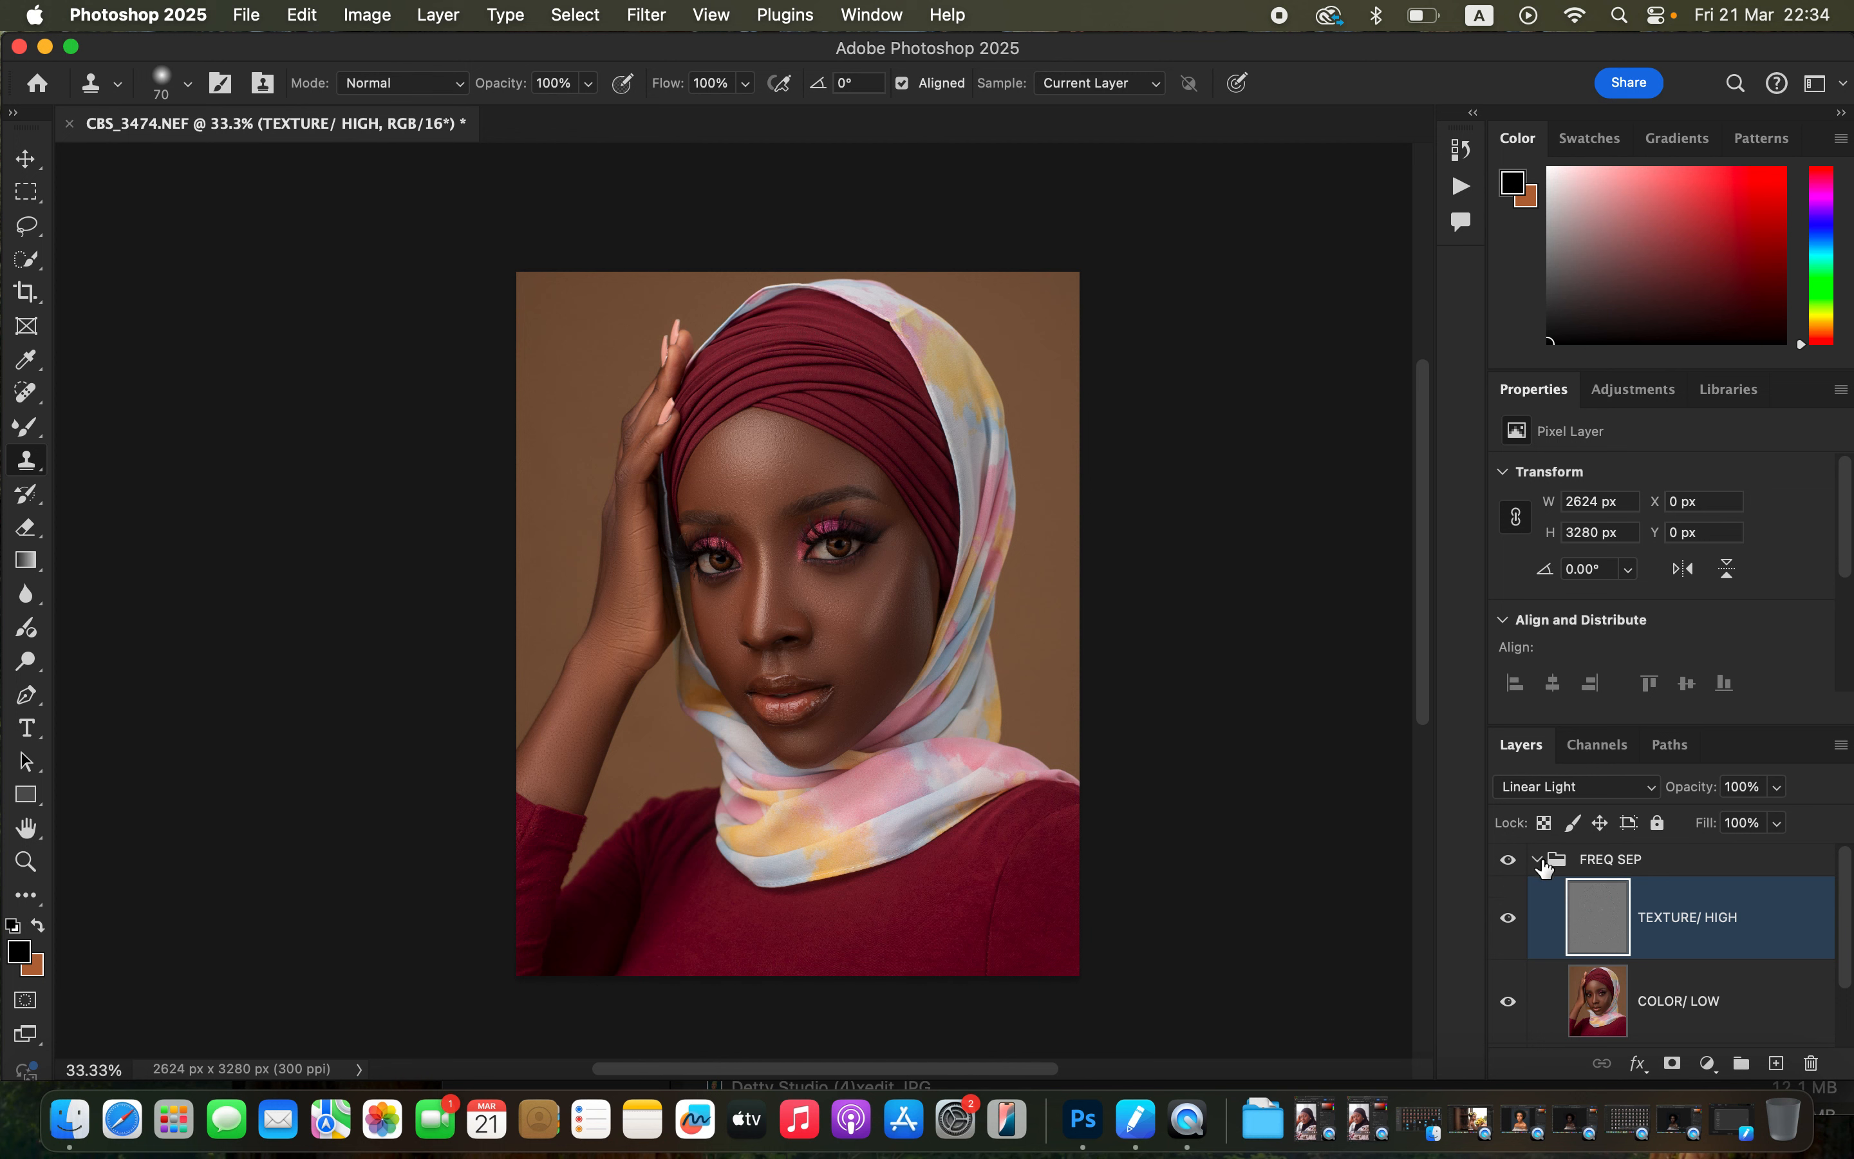
# Collapse the FREQ SEP group and stamp all visible layers into a new merged layer on top.
pyautogui.click(1539, 860)
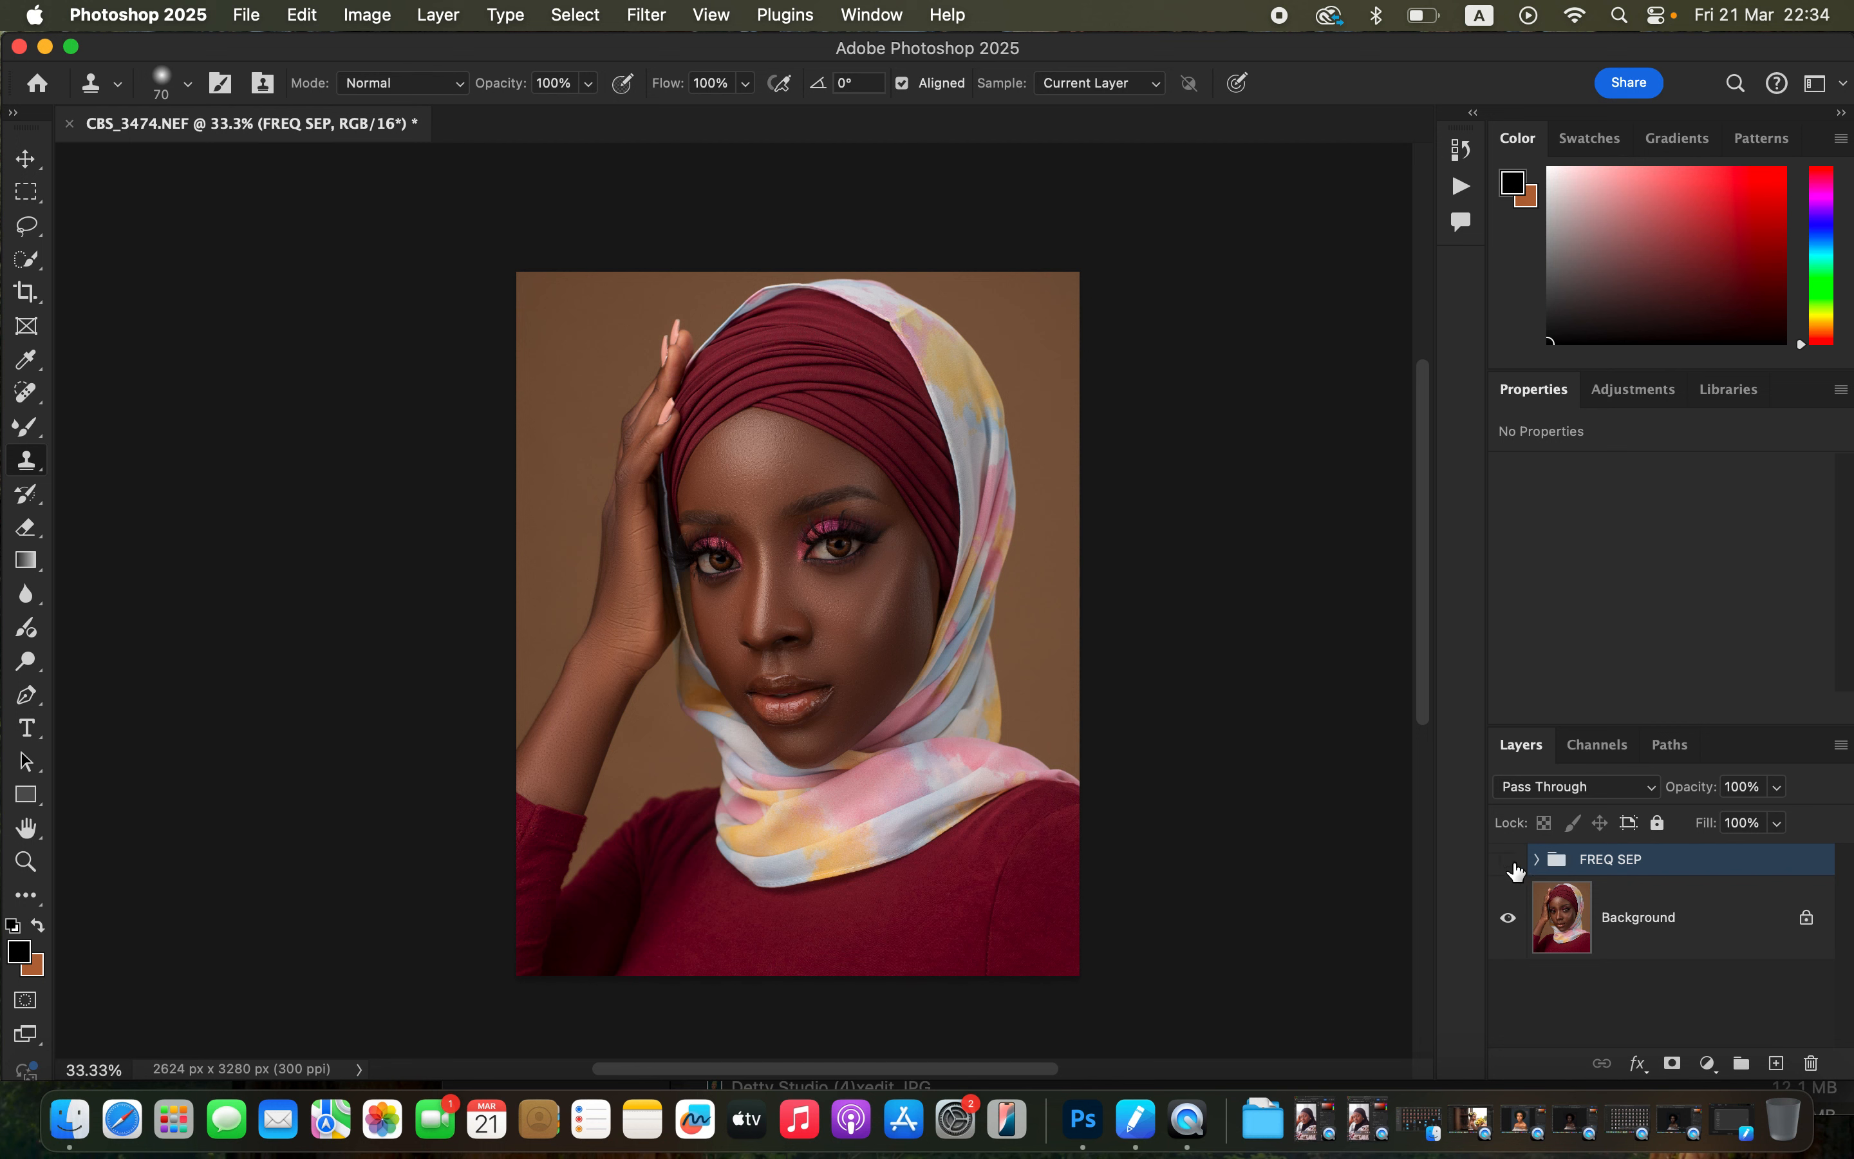
pyautogui.click(1512, 863)
pyautogui.press('super+alt+shift+e')
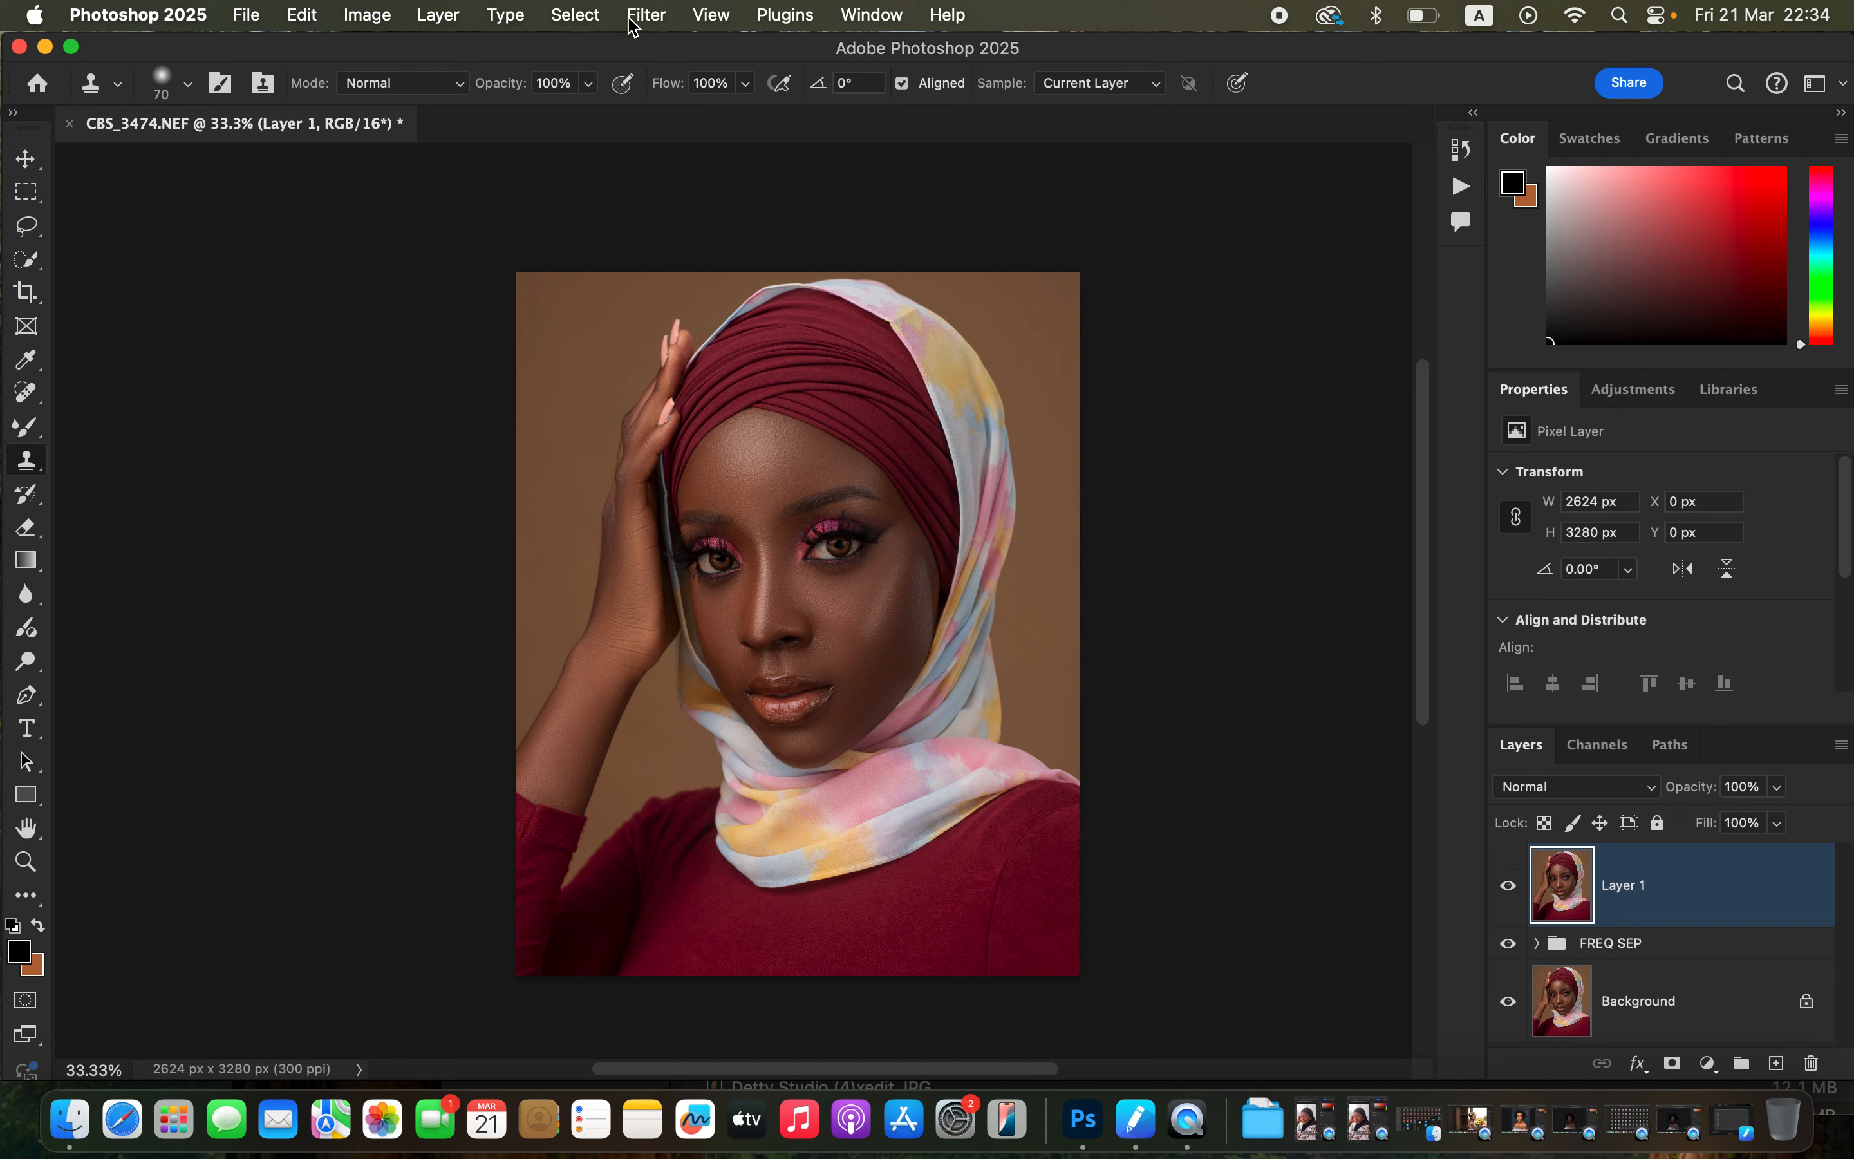
# Select the subject and add a new empty layer above the merged layer.
pyautogui.click(582, 13)
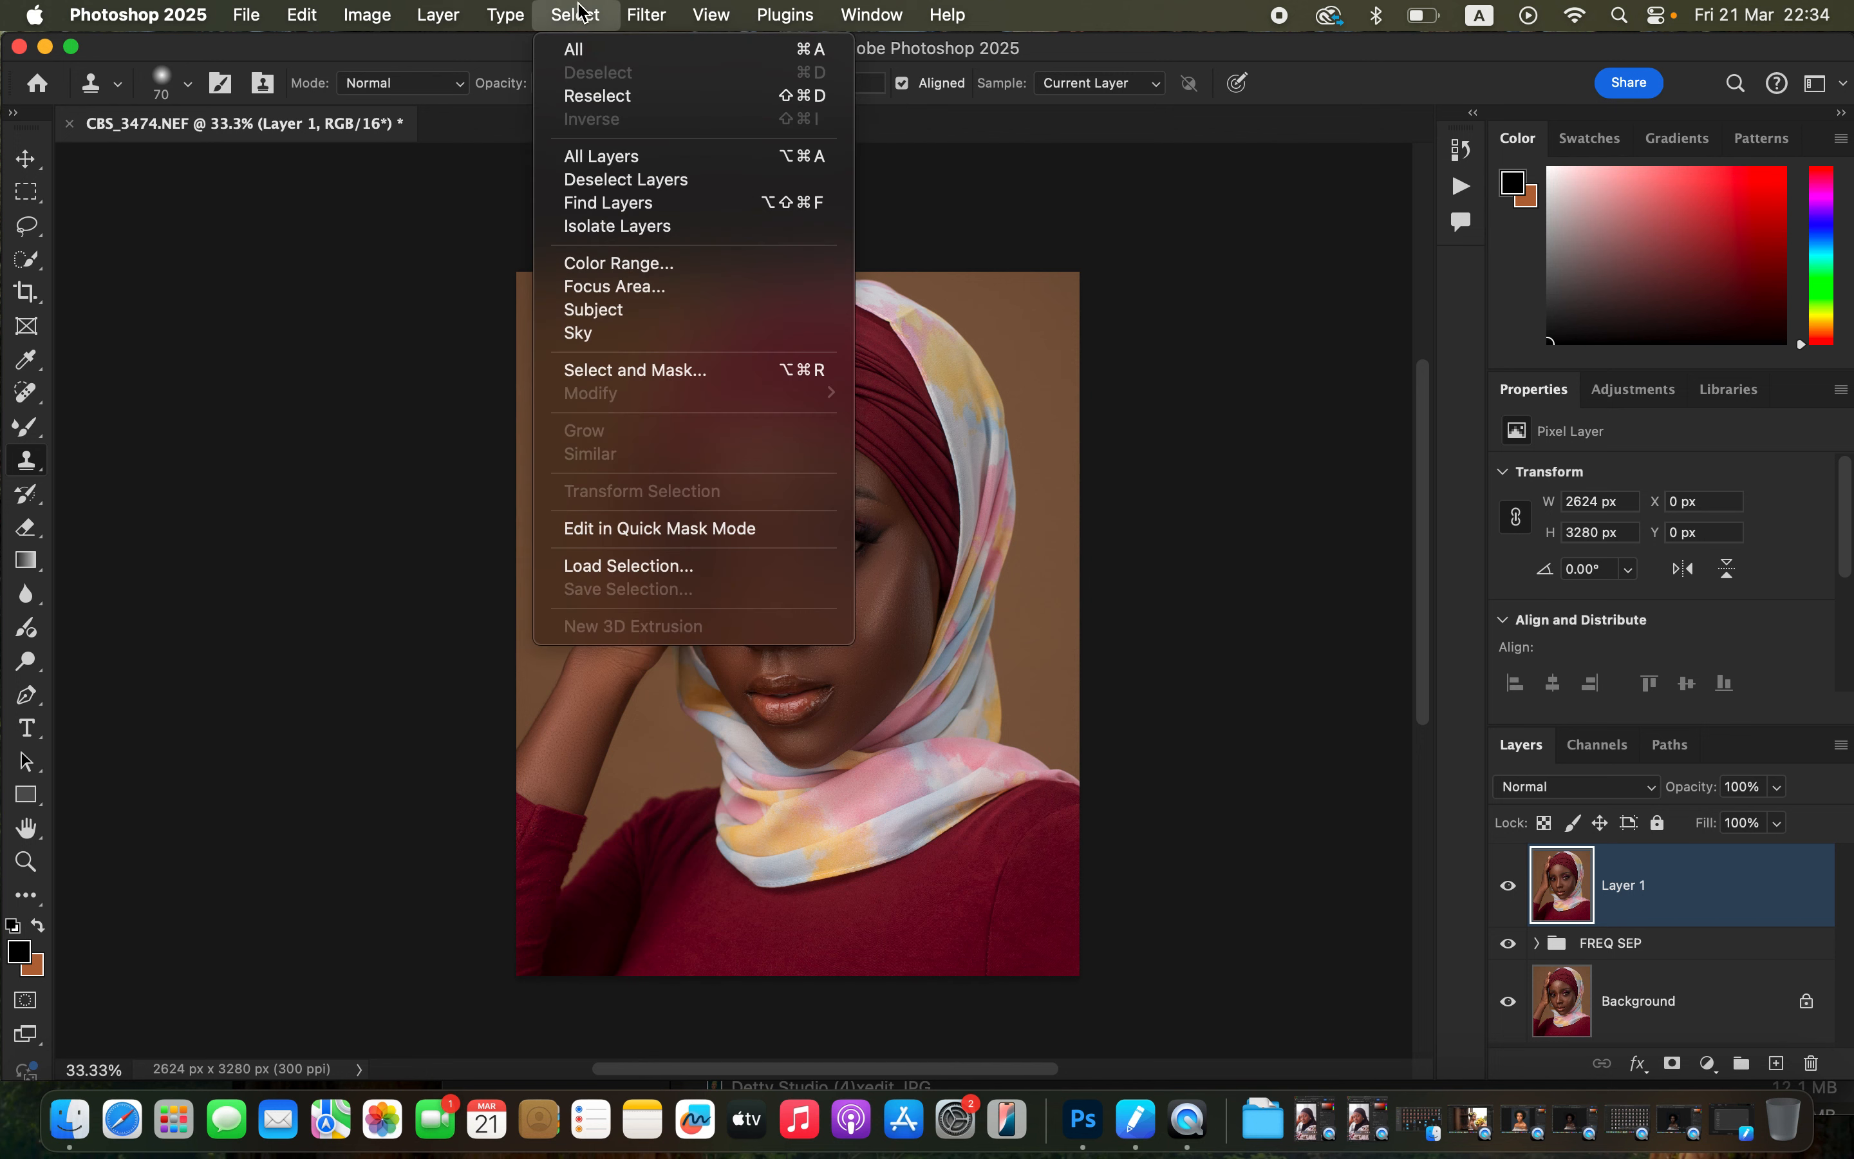
pyautogui.click(642, 311)
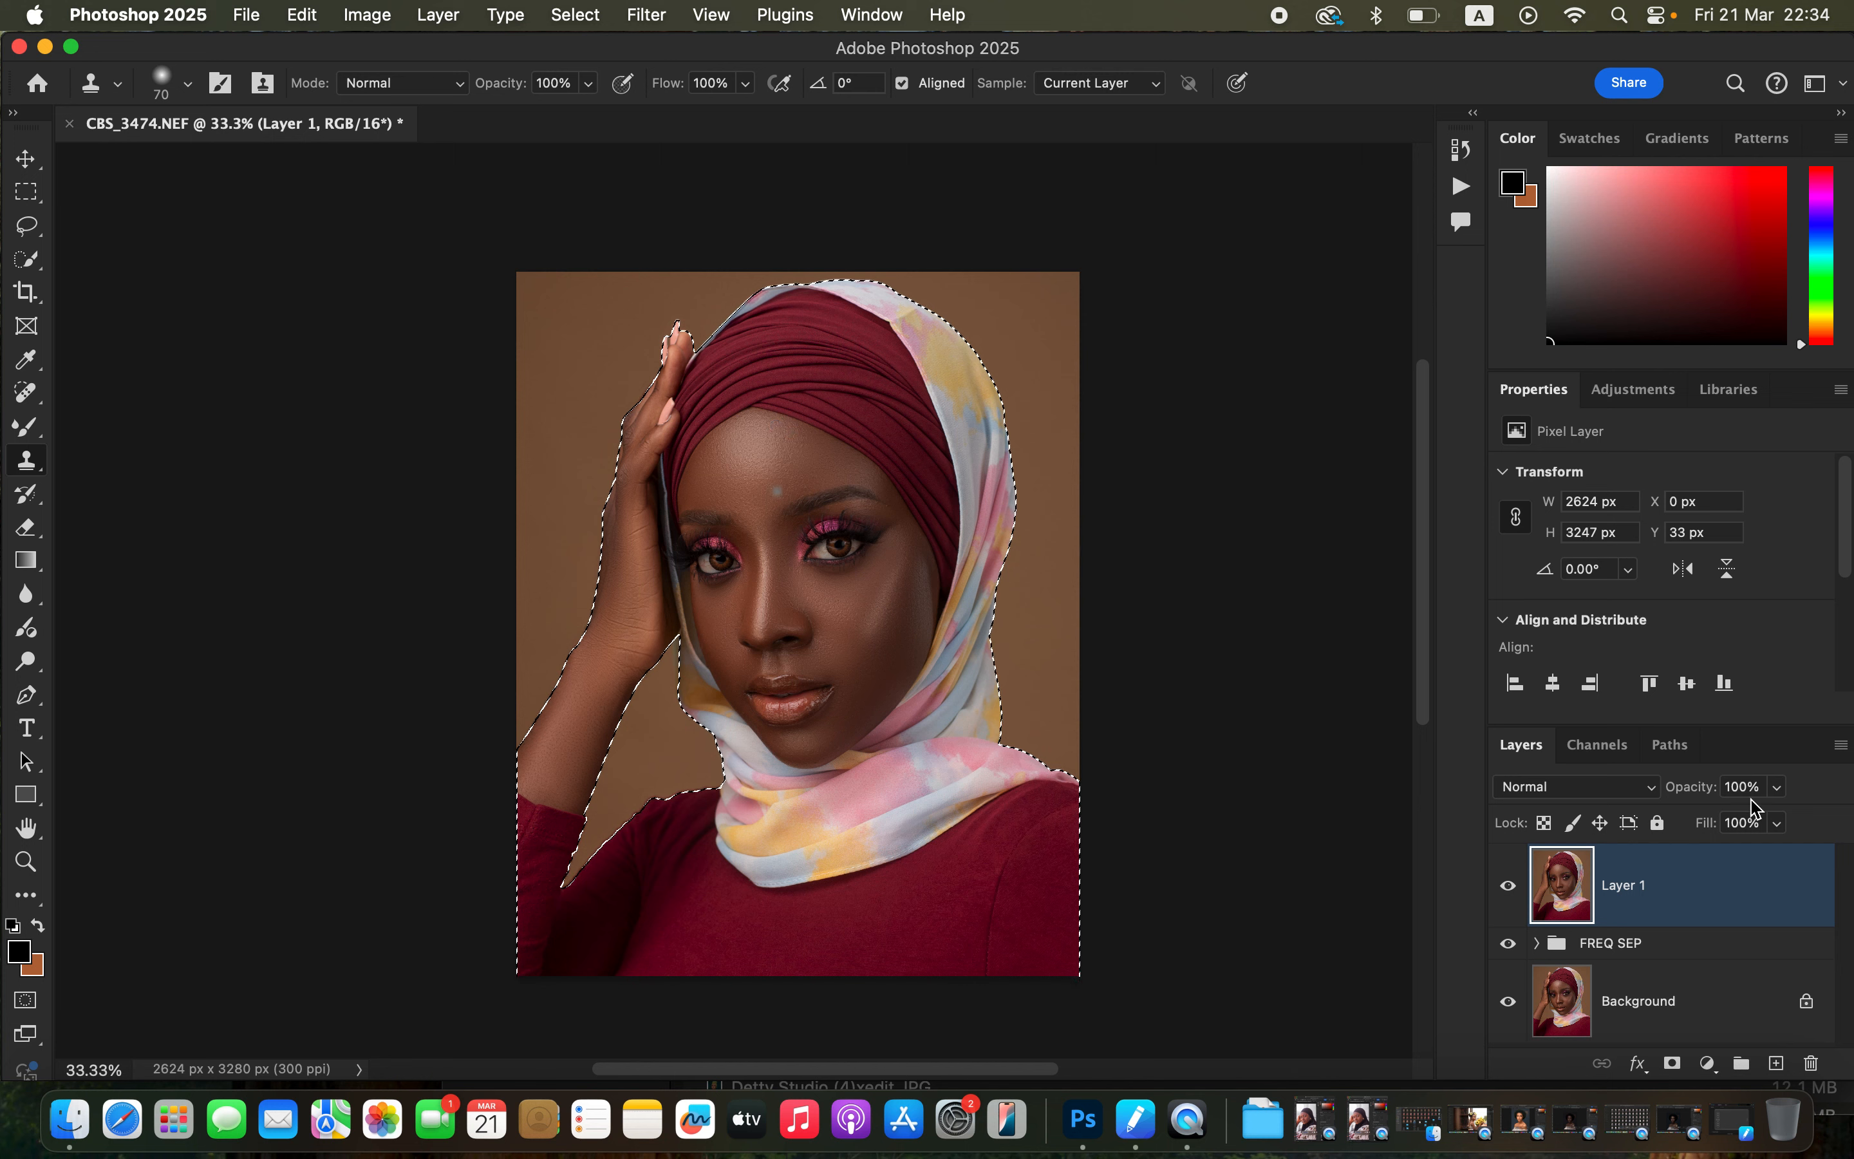
pyautogui.click(1778, 1065)
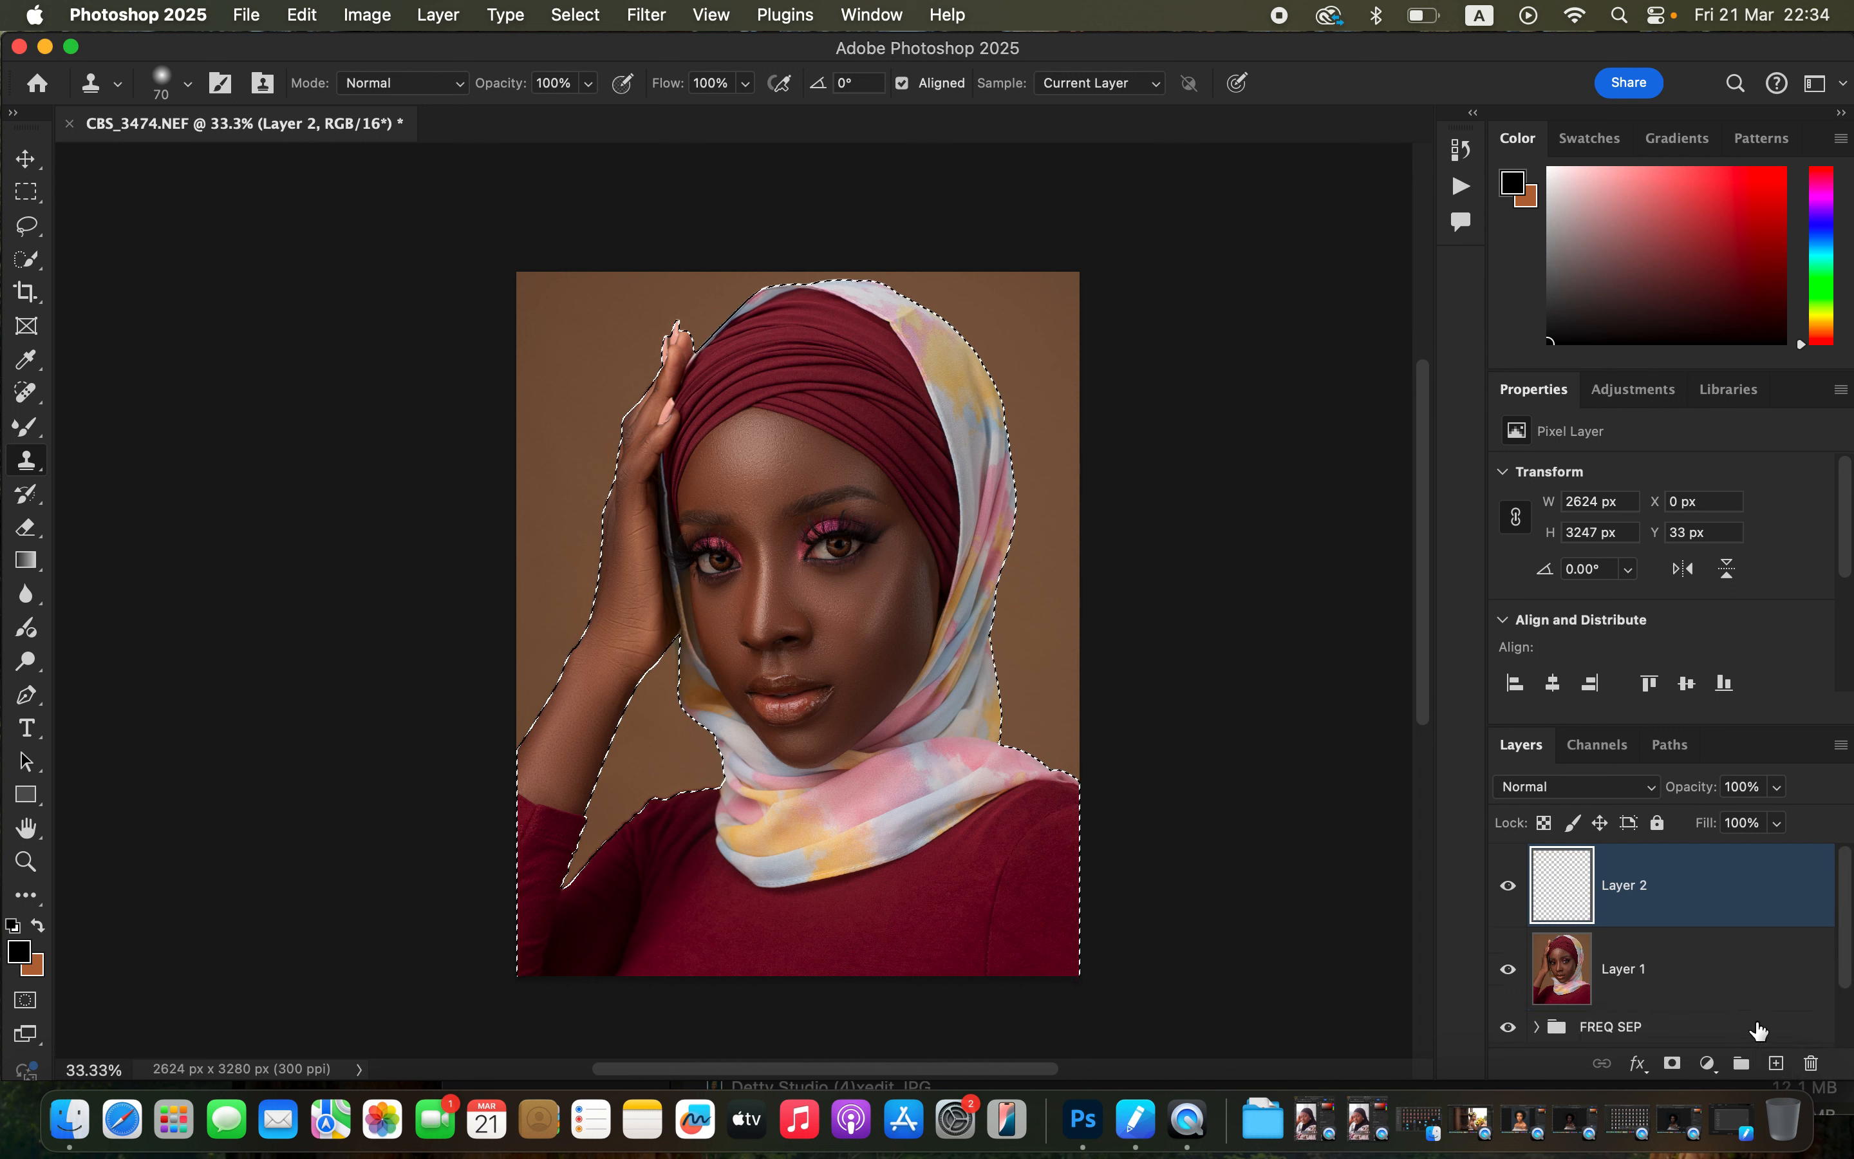
# Set the new layer's blend mode to Color.
pyautogui.click(1603, 788)
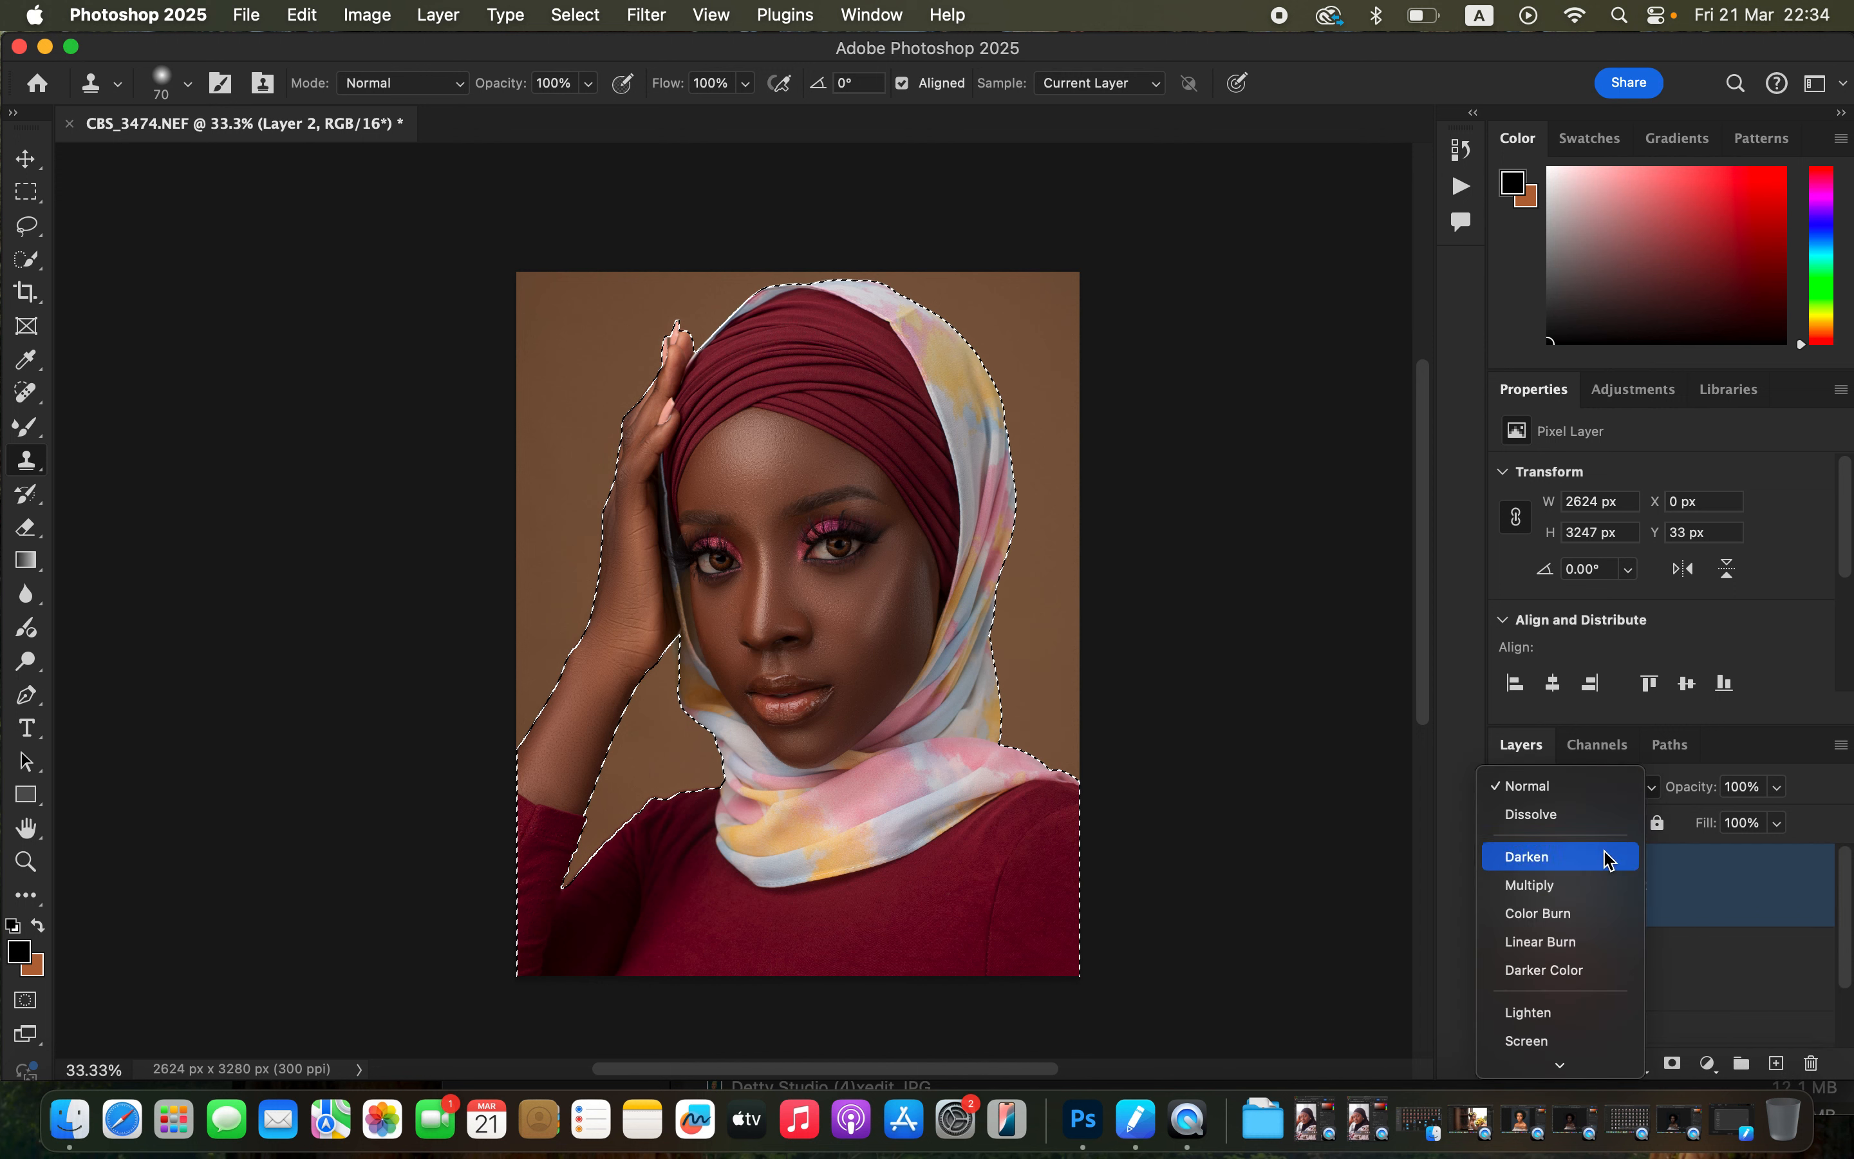
pyautogui.moveTo(1605, 1079)
pyautogui.click(1601, 1031)
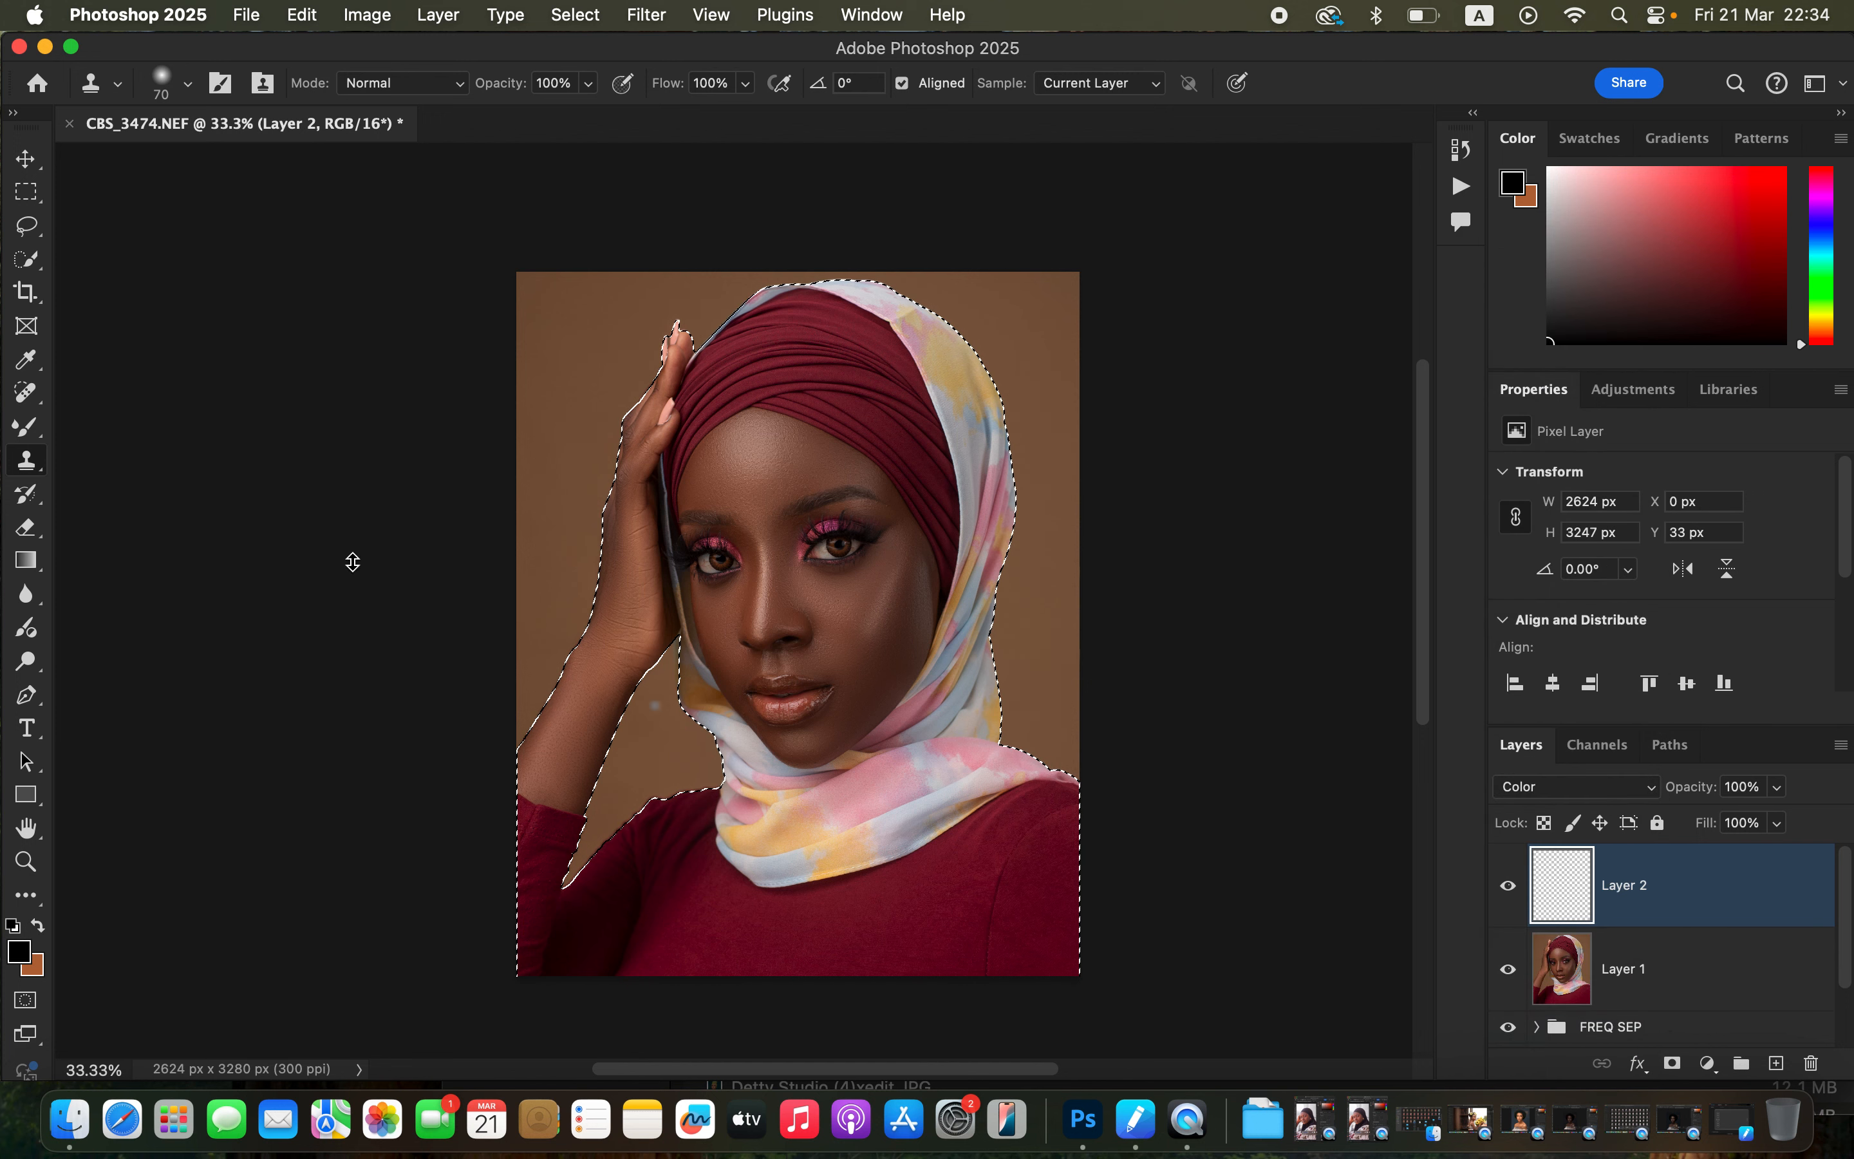
# Pick the Brush tool with a soft round 400 px tip at 0% hardness.
pyautogui.moveTo(28, 428)
pyautogui.mouseDown()
pyautogui.moveTo(134, 422)
pyautogui.moveTo(38, 431)
pyautogui.moveTo(91, 418)
pyautogui.mouseUp()
pyautogui.click(188, 83)
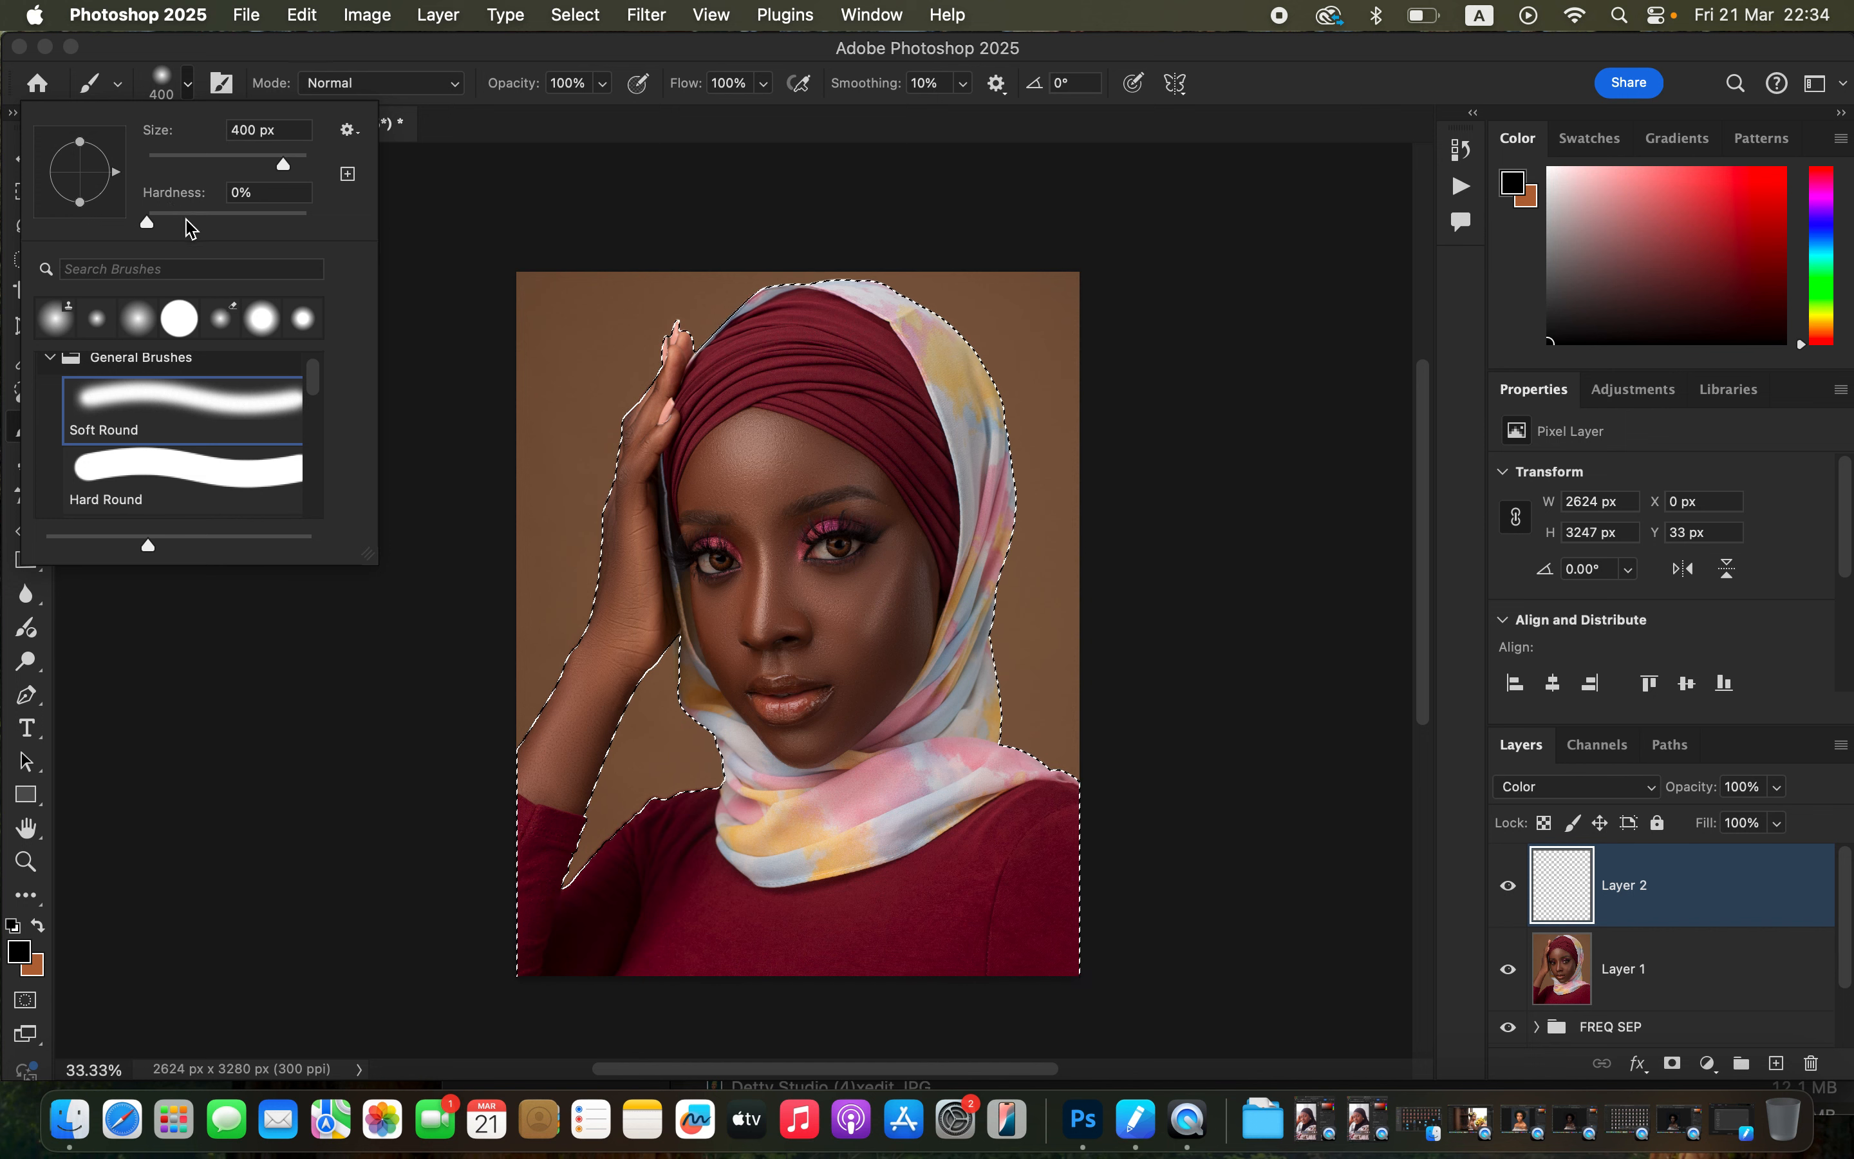
pyautogui.click(247, 51)
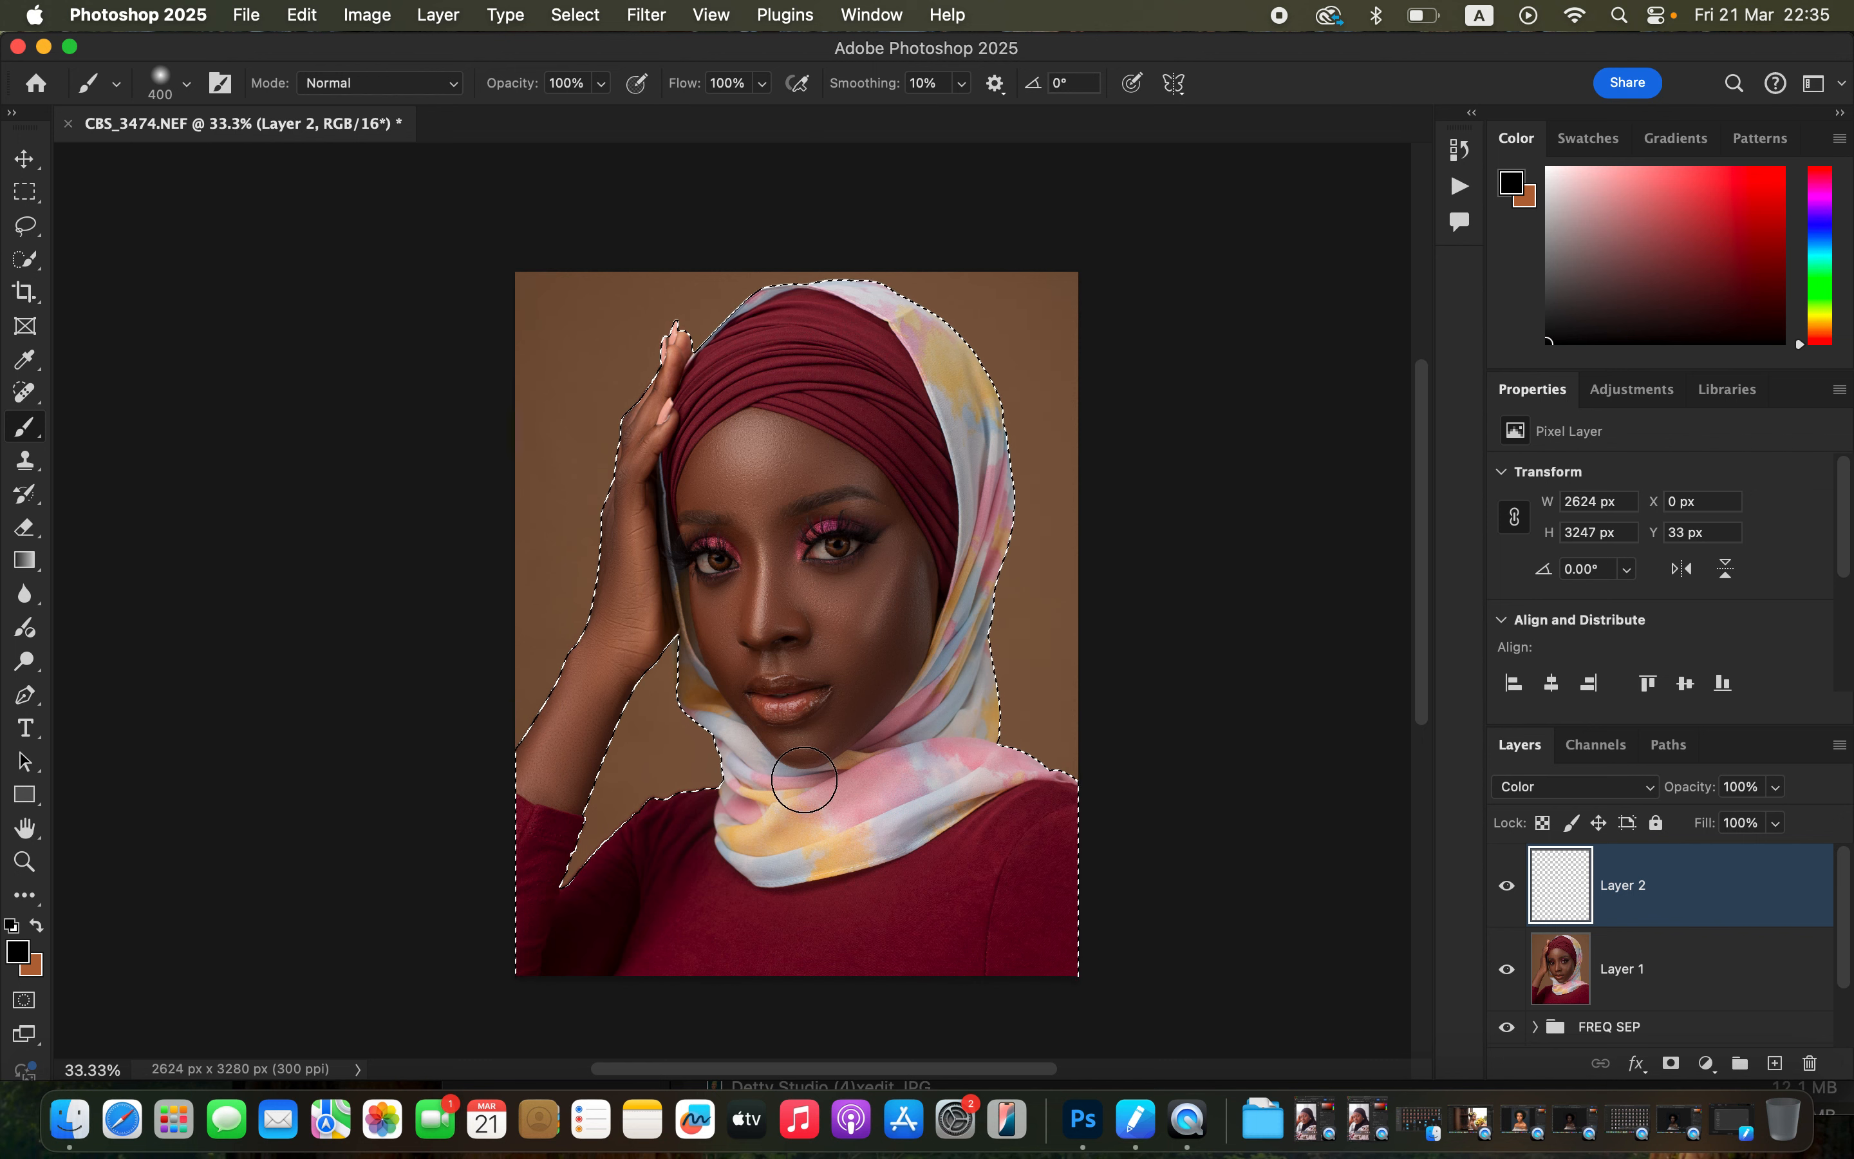
# Sample a skin tone from the cheek beside the nose as the foreground color.
pyautogui.press('super+equal')
pyautogui.press('super+equal')
pyautogui.press('super+equal')
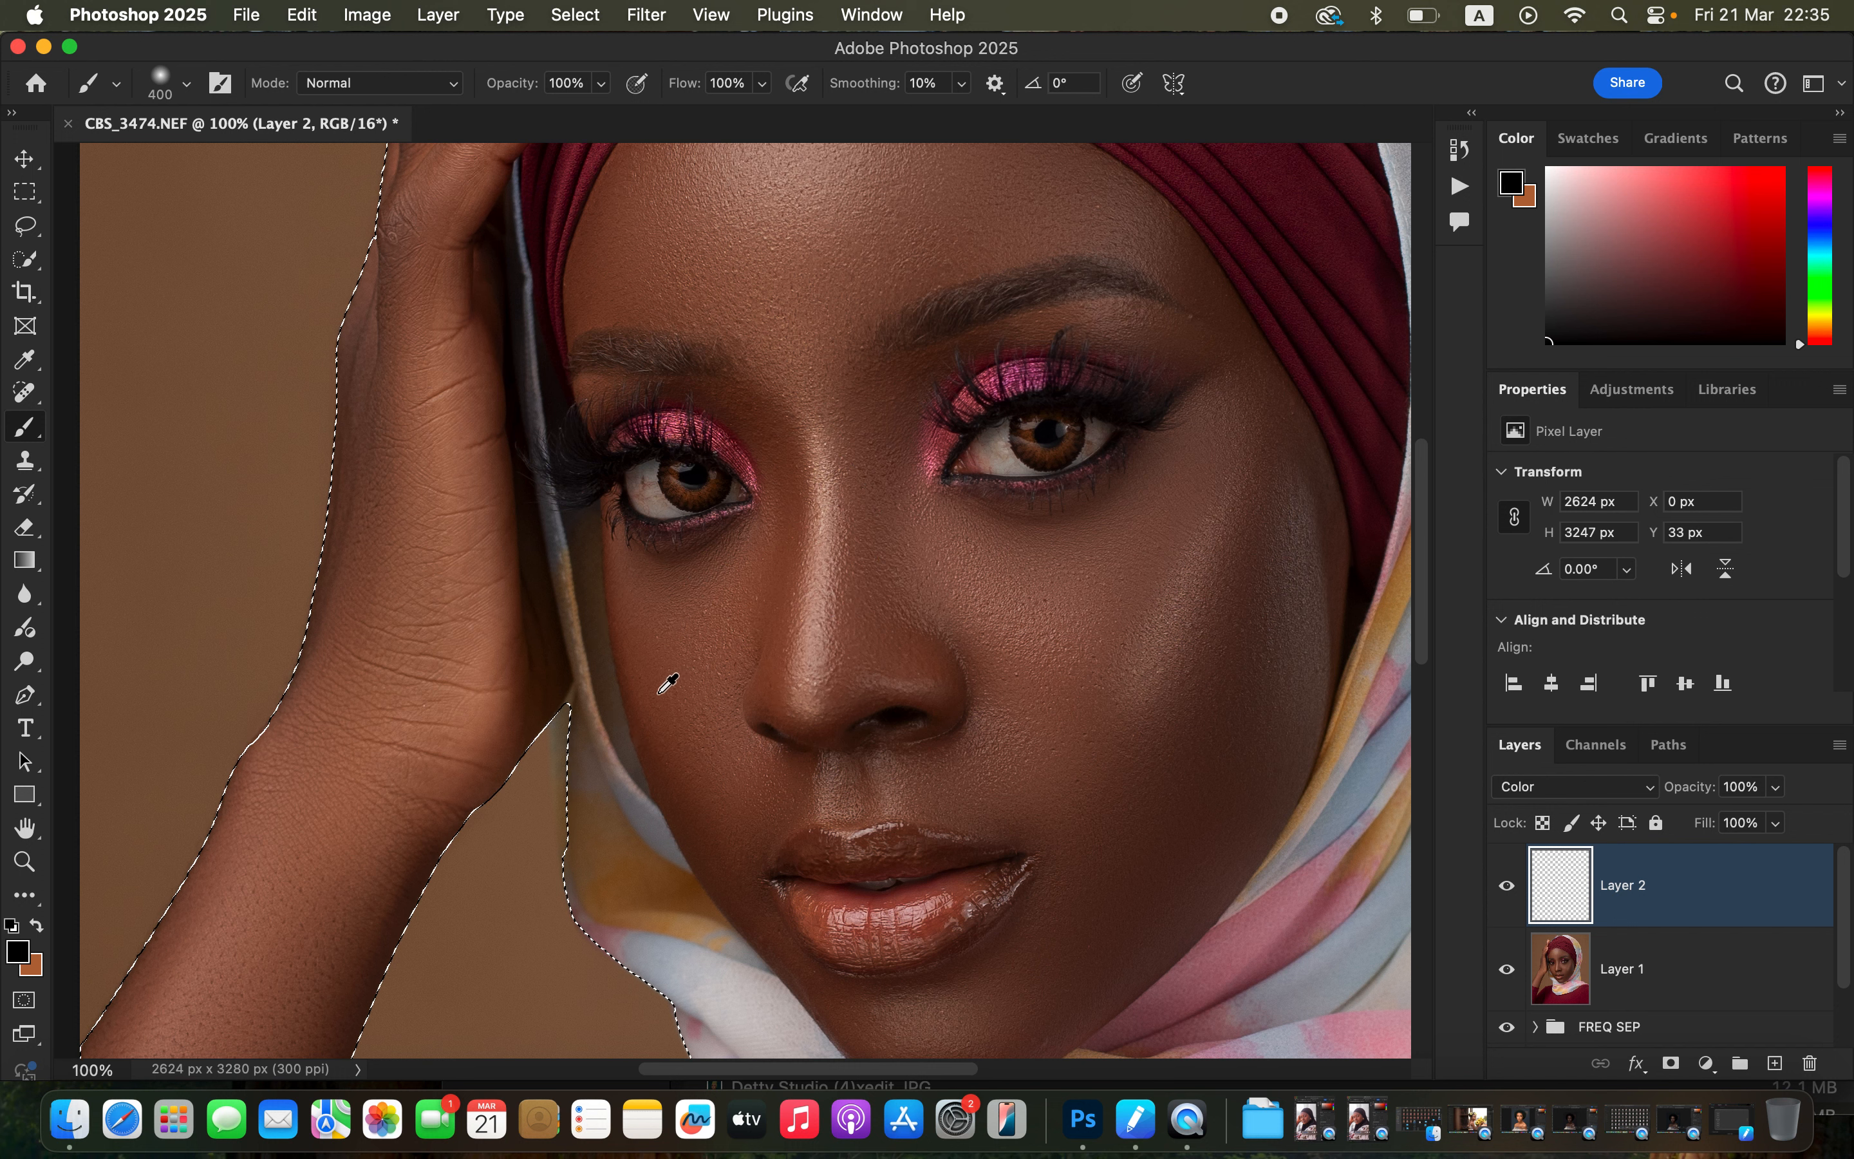
pyautogui.keyDown('alt'); pyautogui.click(648, 680); pyautogui.keyUp('alt')
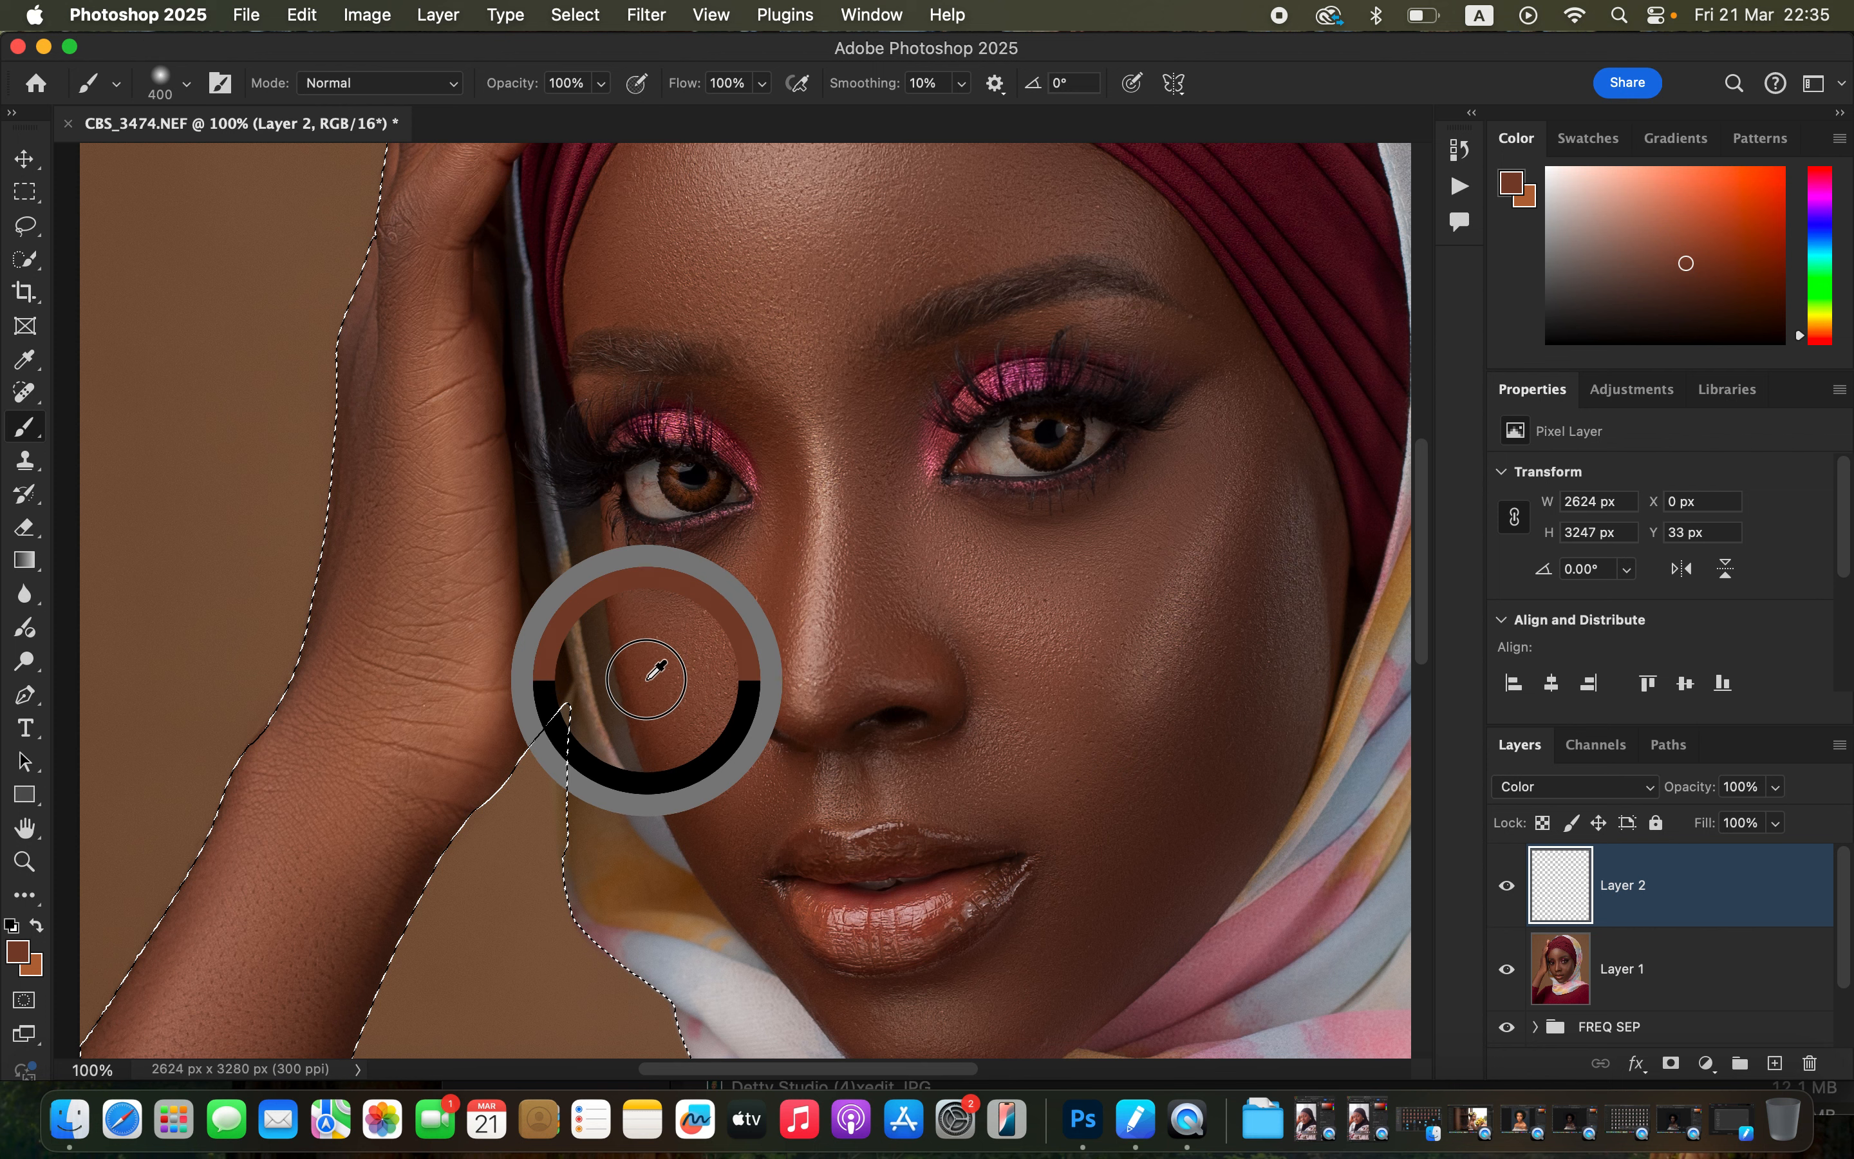
pyautogui.keyDown('alt'); pyautogui.click(643, 676); pyautogui.keyUp('alt')
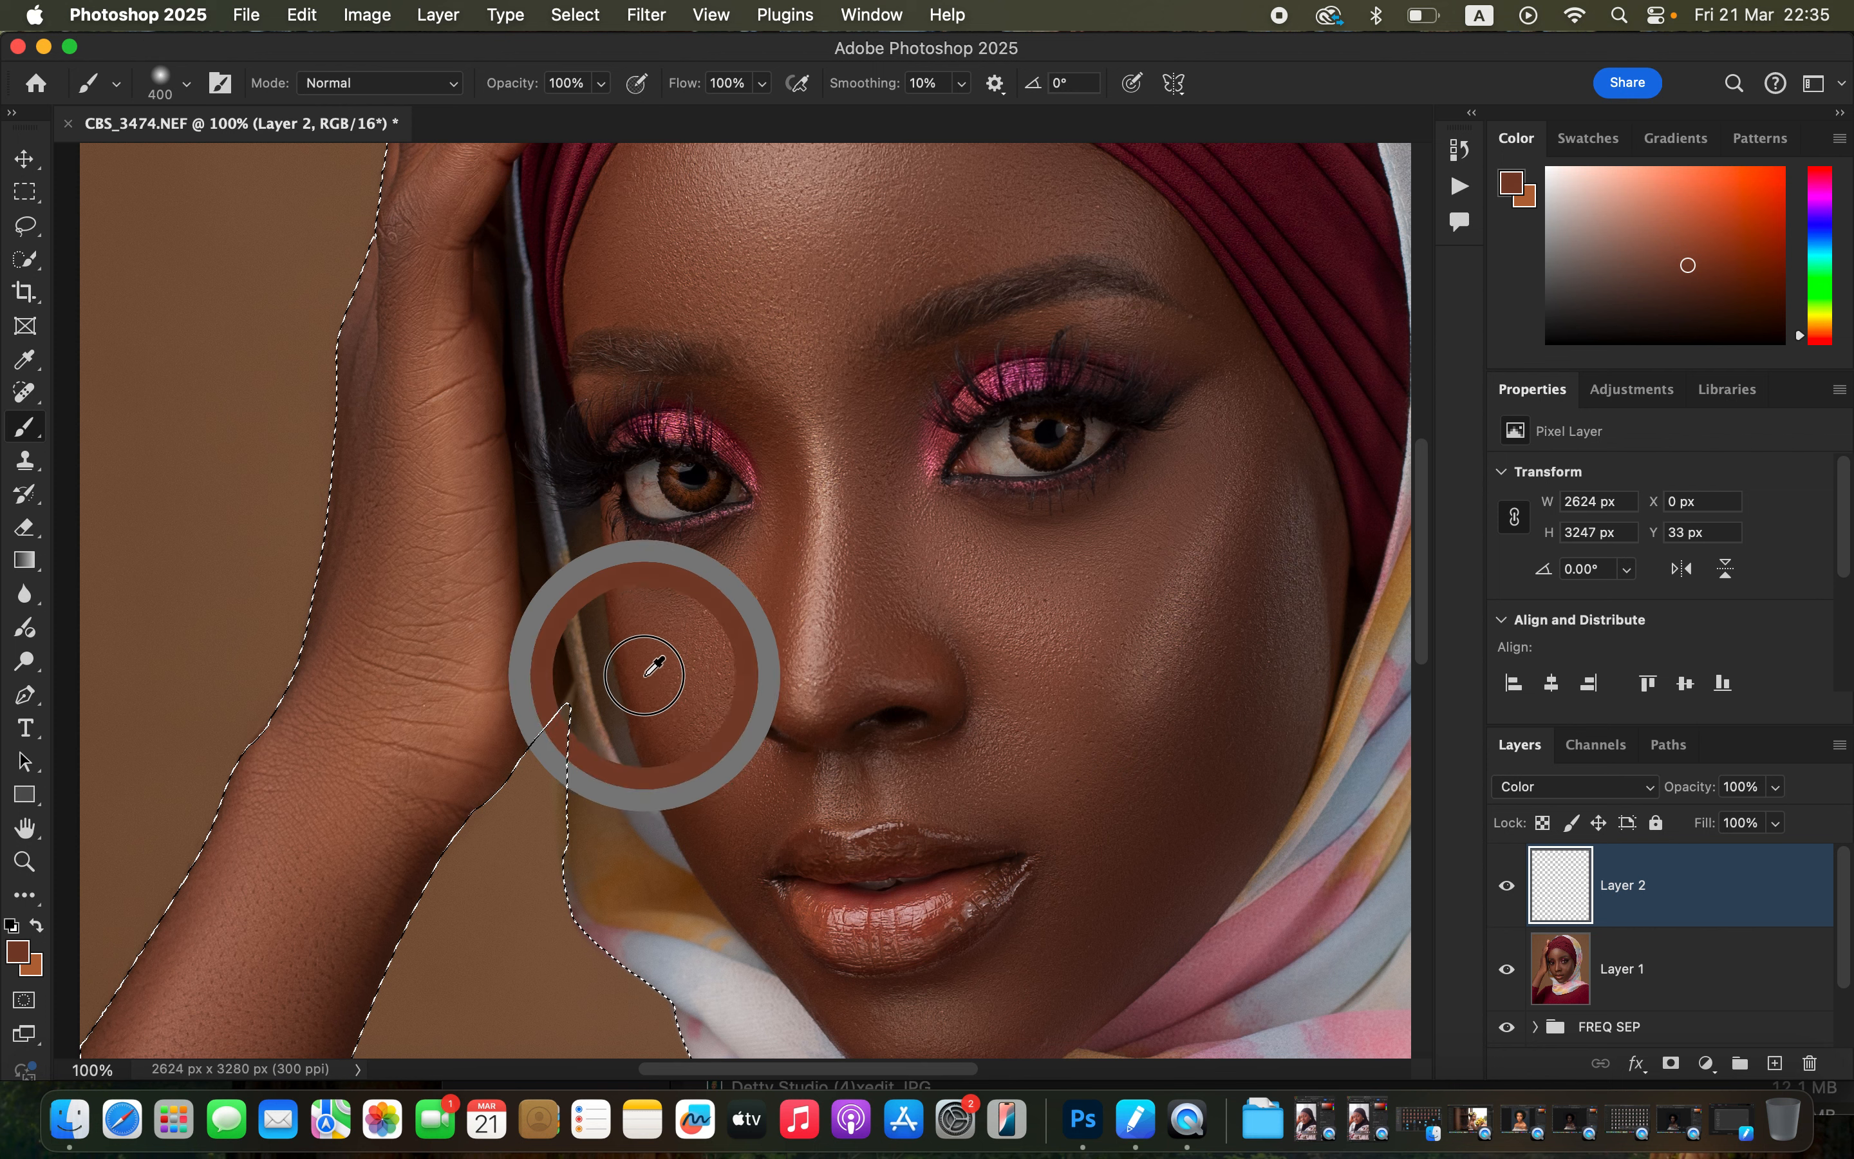
pyautogui.keyDown('alt'); pyautogui.click(646, 674); pyautogui.keyUp('alt')
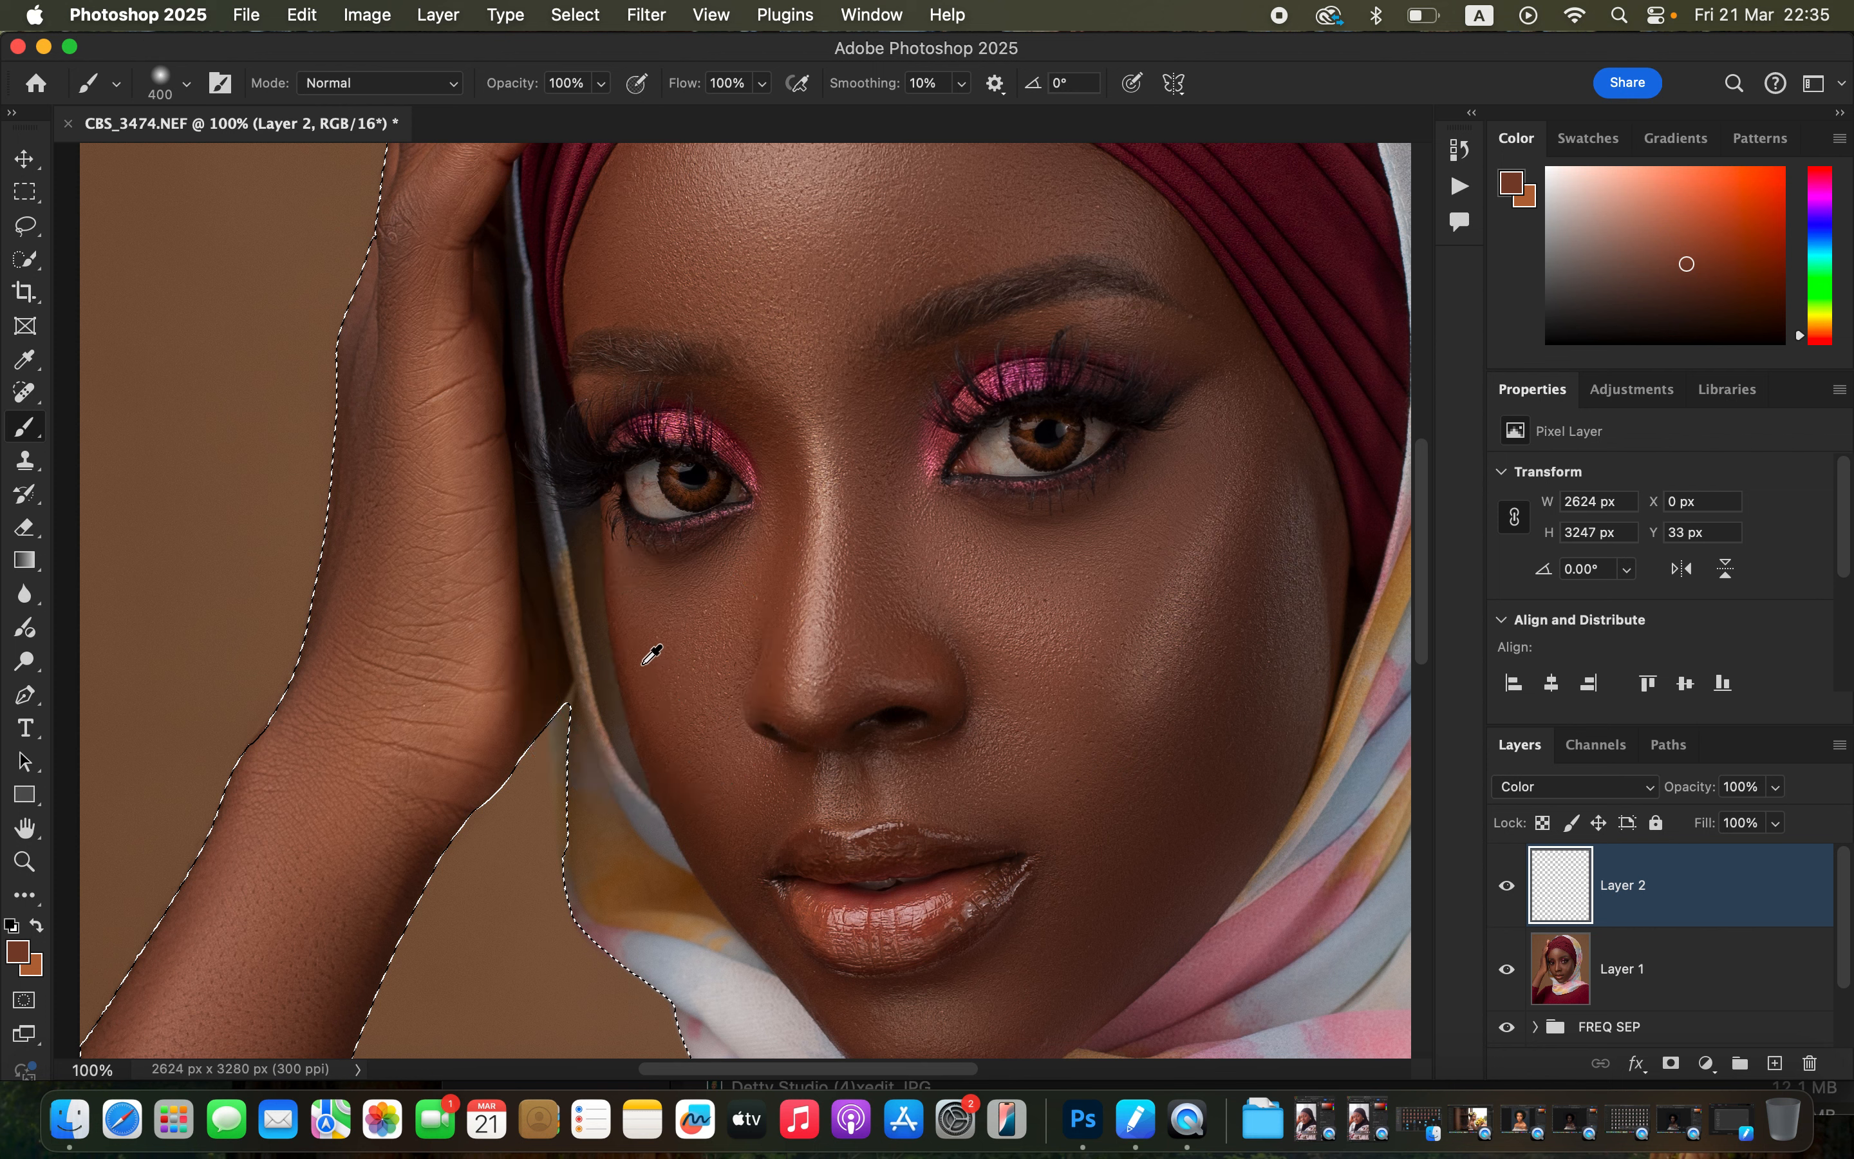
pyautogui.keyDown('alt'); pyautogui.click(642, 665); pyautogui.keyUp('alt')
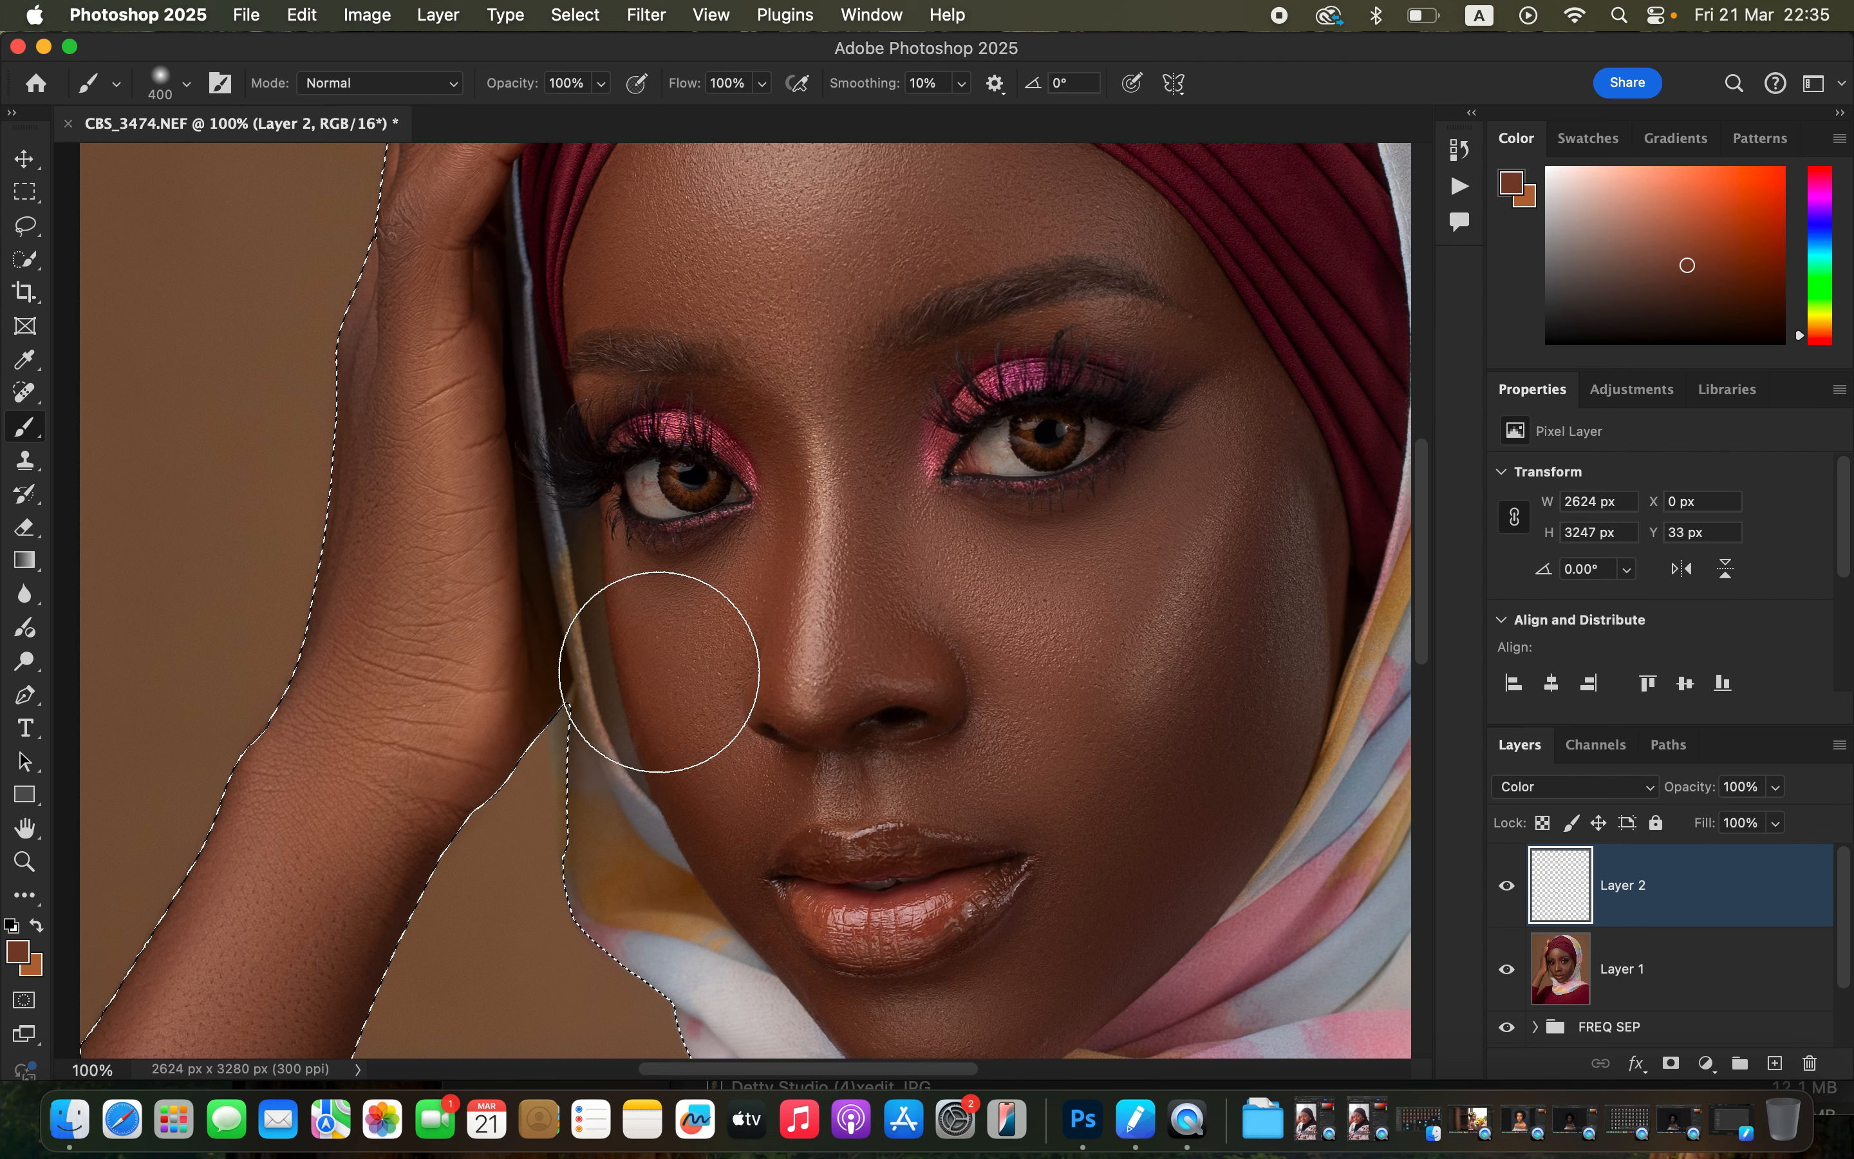
# Paint the sampled skin tone over the face and around the eyes on the Color layer, reducing the brush size.
pyautogui.press('super+minus')
pyautogui.press('super+minus')
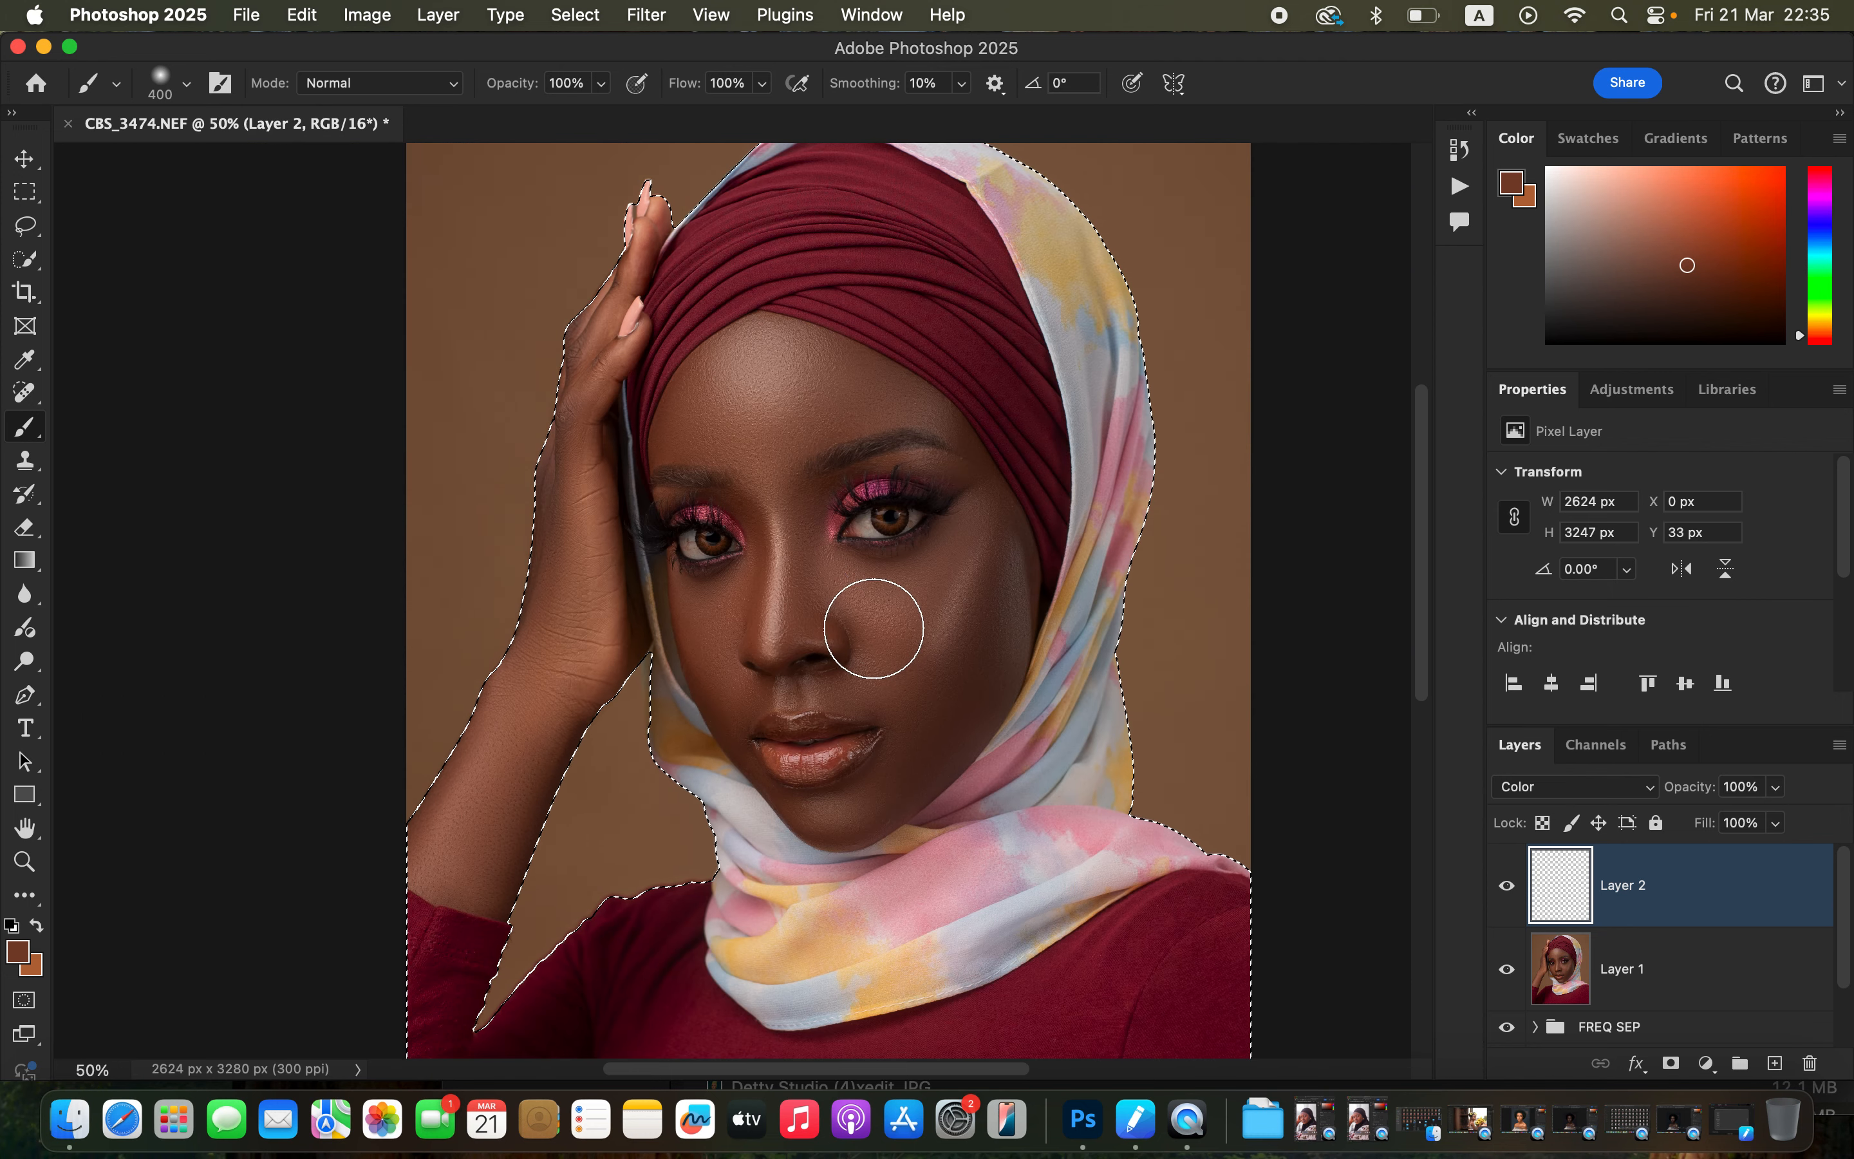
pyautogui.click(857, 613)
pyautogui.click(875, 624)
pyautogui.moveTo(874, 624)
pyautogui.mouseDown()
pyautogui.moveTo(948, 630)
pyautogui.moveTo(928, 654)
pyautogui.moveTo(793, 627)
pyautogui.moveTo(782, 587)
pyautogui.moveTo(767, 626)
pyautogui.moveTo(842, 659)
pyautogui.moveTo(867, 649)
pyautogui.moveTo(717, 597)
pyautogui.moveTo(757, 600)
pyautogui.moveTo(766, 668)
pyautogui.moveTo(887, 690)
pyautogui.moveTo(911, 713)
pyautogui.moveTo(897, 766)
pyautogui.moveTo(827, 813)
pyautogui.moveTo(936, 740)
pyautogui.moveTo(979, 680)
pyautogui.moveTo(1004, 595)
pyautogui.moveTo(979, 521)
pyautogui.moveTo(1015, 601)
pyautogui.moveTo(981, 674)
pyautogui.moveTo(951, 637)
pyautogui.moveTo(837, 605)
pyautogui.moveTo(762, 445)
pyautogui.moveTo(720, 395)
pyautogui.moveTo(684, 424)
pyautogui.moveTo(726, 368)
pyautogui.moveTo(780, 363)
pyautogui.moveTo(760, 377)
pyautogui.moveTo(753, 348)
pyautogui.moveTo(773, 344)
pyautogui.moveTo(789, 395)
pyautogui.moveTo(876, 402)
pyautogui.moveTo(807, 360)
pyautogui.moveTo(757, 372)
pyautogui.moveTo(782, 488)
pyautogui.moveTo(845, 620)
pyautogui.moveTo(960, 543)
pyautogui.moveTo(931, 414)
pyautogui.moveTo(977, 476)
pyautogui.moveTo(1002, 573)
pyautogui.moveTo(956, 476)
pyautogui.moveTo(1001, 553)
pyautogui.moveTo(1007, 633)
pyautogui.moveTo(966, 732)
pyautogui.moveTo(878, 810)
pyautogui.moveTo(810, 809)
pyautogui.mouseUp()
pyautogui.press('[')
pyautogui.press('[')
pyautogui.press('[')
pyautogui.click(776, 625)
pyautogui.press('[')
pyautogui.press('[')
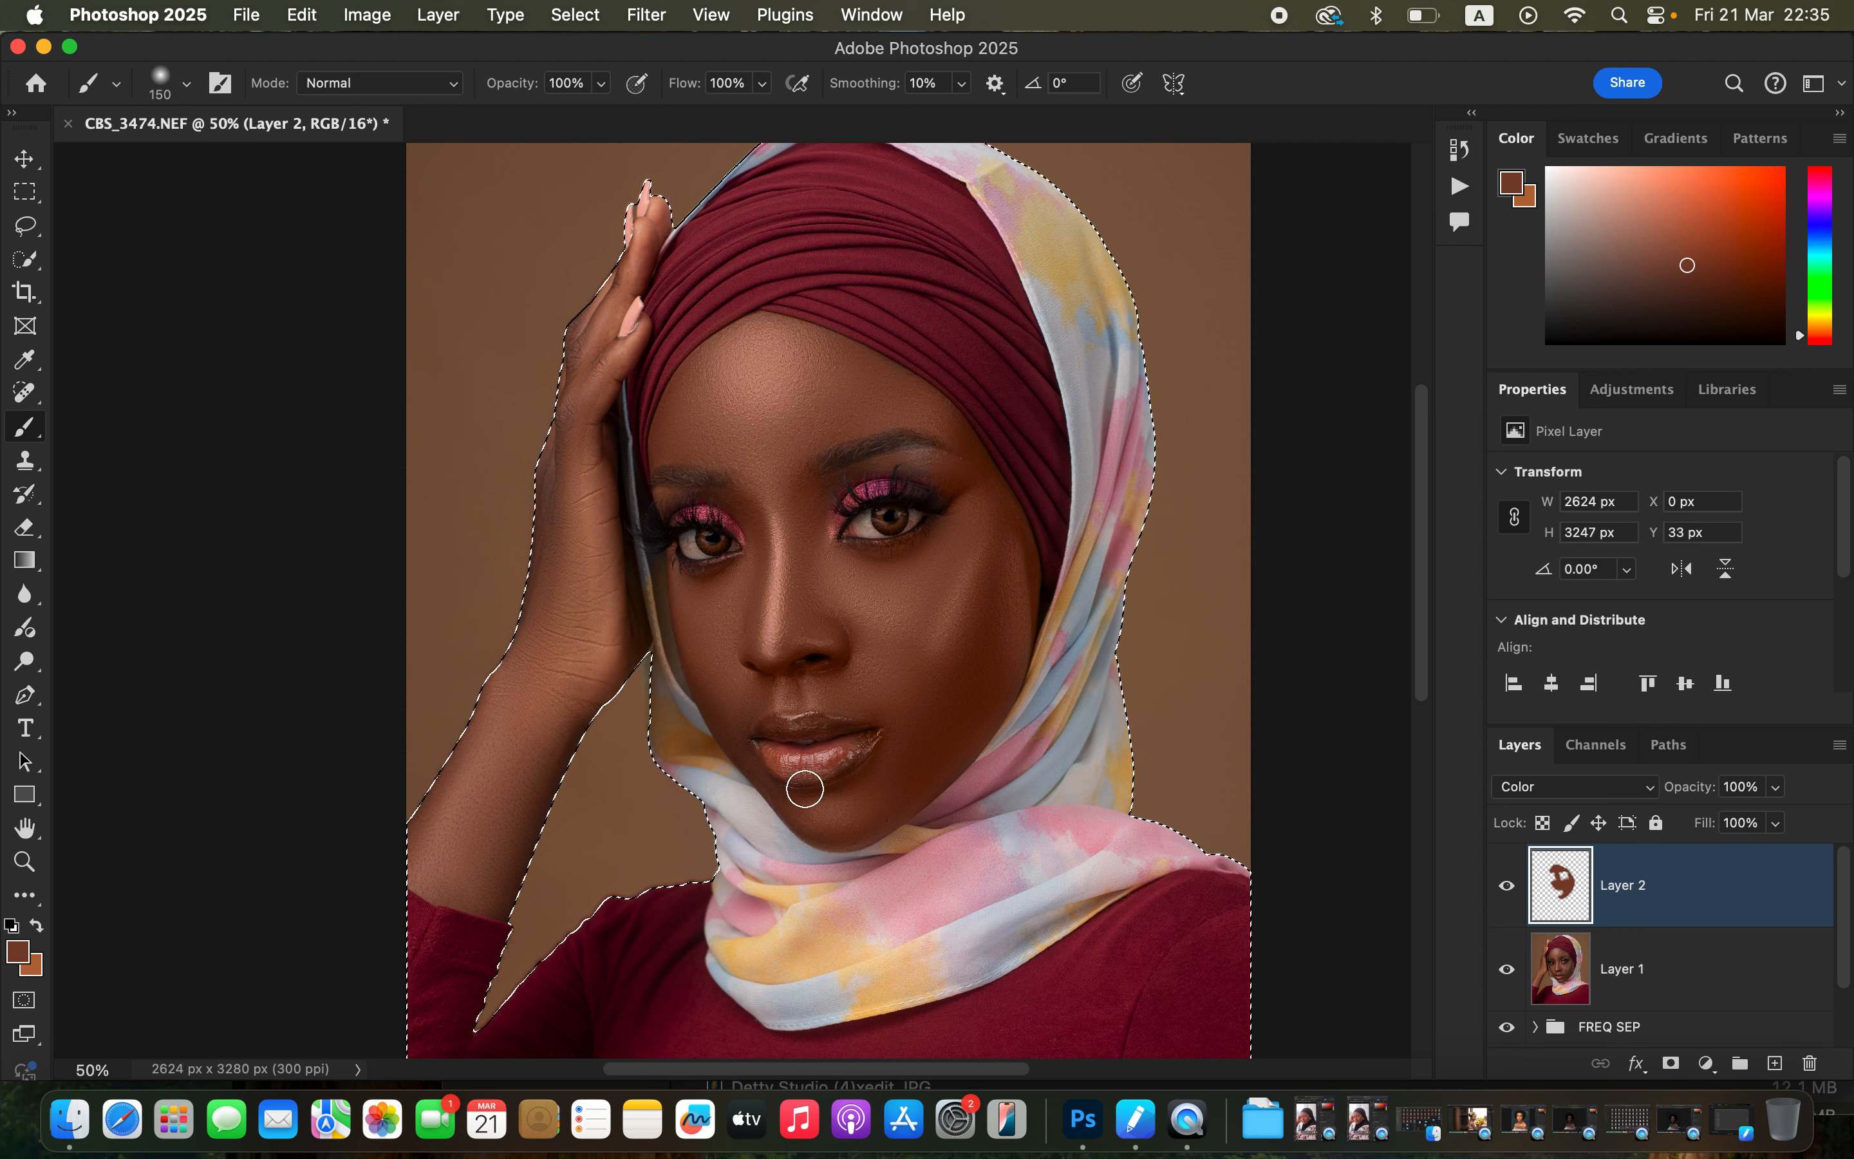
pyautogui.press('[')
pyautogui.press('[')
pyautogui.press('[')
pyautogui.press('[')
pyautogui.moveTo(740, 748)
pyautogui.mouseDown()
pyautogui.moveTo(795, 815)
pyautogui.moveTo(851, 837)
pyautogui.moveTo(918, 769)
pyautogui.moveTo(924, 724)
pyautogui.moveTo(714, 699)
pyautogui.moveTo(698, 592)
pyautogui.moveTo(726, 590)
pyautogui.moveTo(688, 587)
pyautogui.moveTo(675, 564)
pyautogui.moveTo(708, 607)
pyautogui.moveTo(680, 570)
pyautogui.mouseUp()
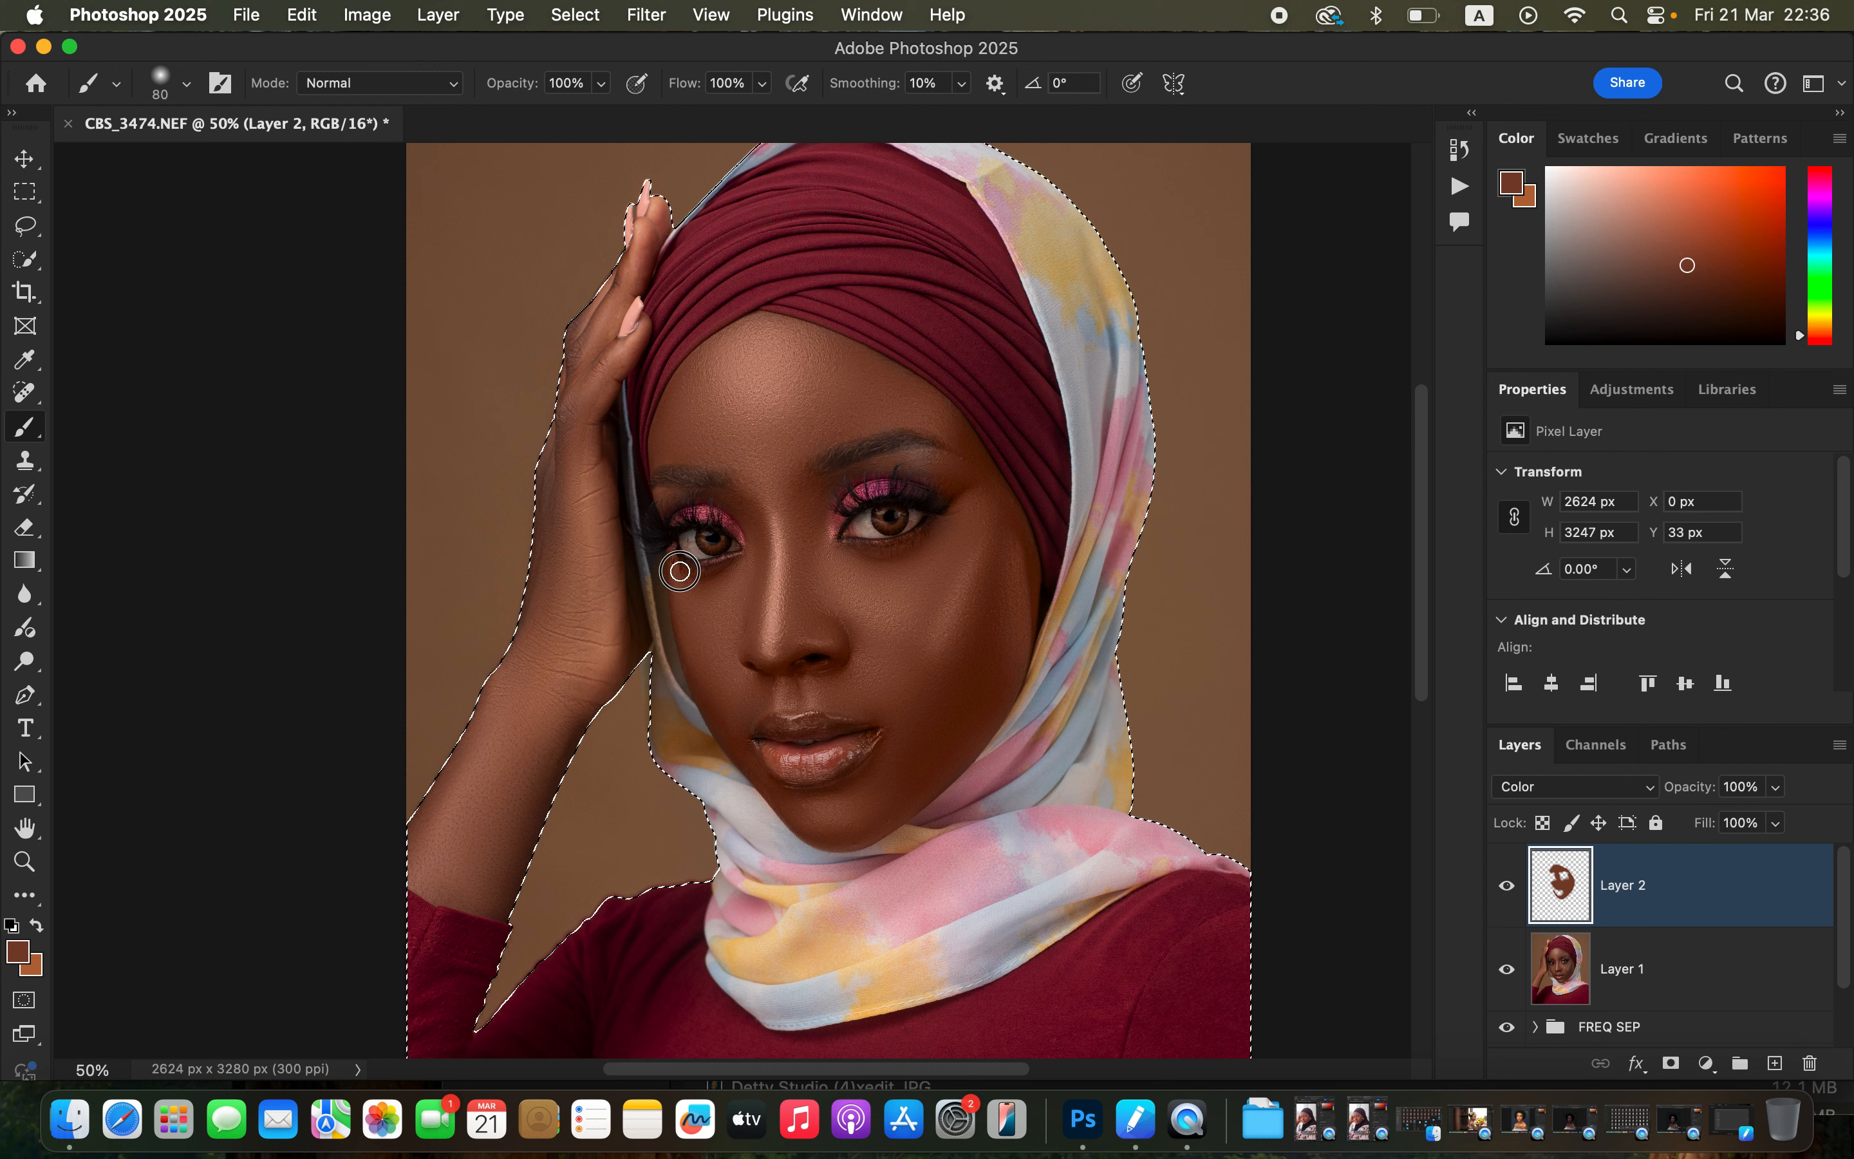
pyautogui.moveTo(729, 473)
pyautogui.mouseDown()
pyautogui.moveTo(674, 435)
pyautogui.moveTo(733, 447)
pyautogui.moveTo(745, 385)
pyautogui.moveTo(867, 359)
pyautogui.moveTo(959, 427)
pyautogui.moveTo(1025, 551)
pyautogui.mouseUp()
# Paint the skin tone over the arm and hand and along the face with a larger brush.
pyautogui.press(']')
pyautogui.press(']')
pyautogui.press(']')
pyautogui.press(']')
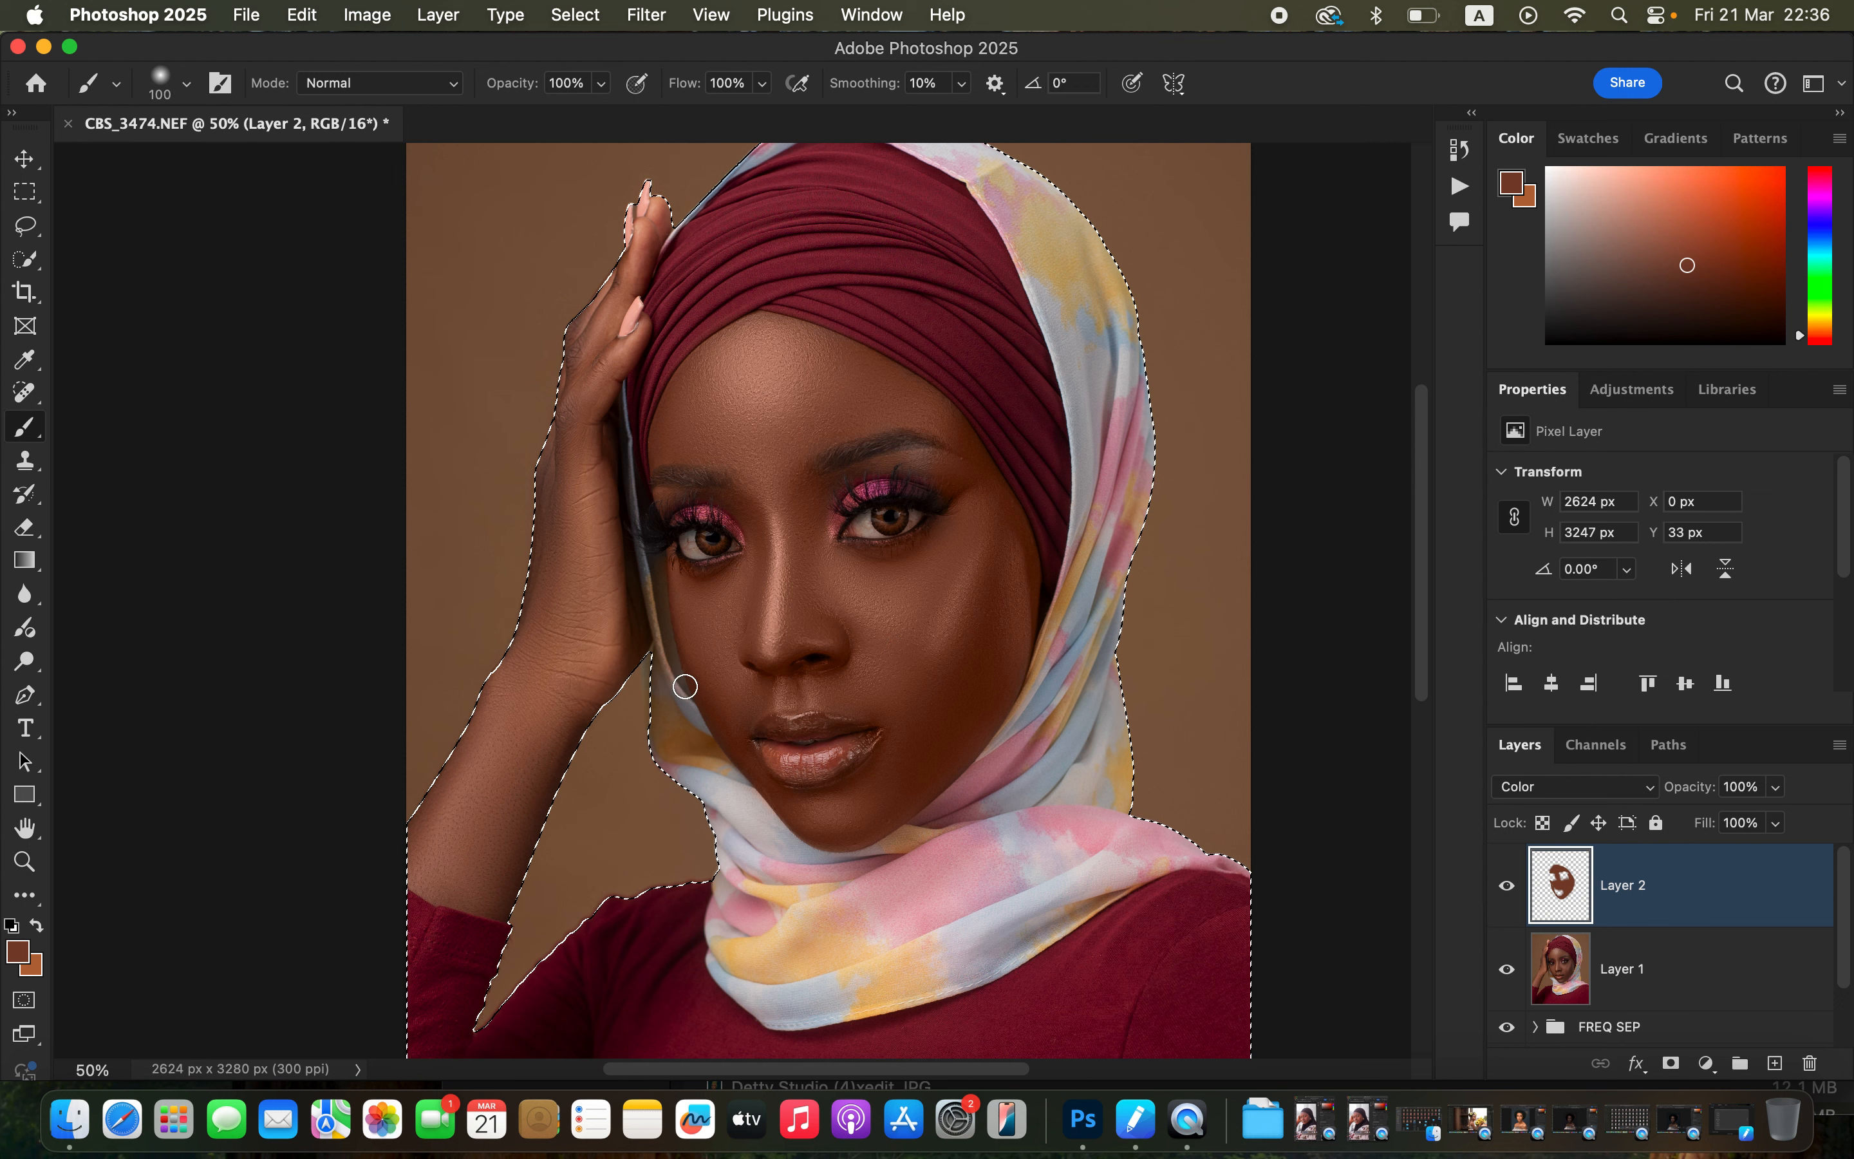
pyautogui.moveTo(505, 755)
pyautogui.mouseDown()
pyautogui.moveTo(513, 720)
pyautogui.moveTo(457, 802)
pyautogui.mouseUp()
pyautogui.press(']')
pyautogui.press(']')
pyautogui.press(']')
pyautogui.moveTo(517, 842)
pyautogui.mouseDown()
pyautogui.moveTo(463, 869)
pyautogui.moveTo(573, 624)
pyautogui.moveTo(572, 410)
pyautogui.moveTo(617, 291)
pyautogui.moveTo(584, 405)
pyautogui.moveTo(605, 650)
pyautogui.moveTo(625, 629)
pyautogui.moveTo(451, 850)
pyautogui.moveTo(495, 722)
pyautogui.mouseUp()
pyautogui.press('[')
pyautogui.press('[')
pyautogui.press('[')
pyautogui.press('super+equal')
pyautogui.moveTo(870, 586); pyautogui.dragTo(848, 786)
pyautogui.press('[')
pyautogui.press('[')
pyautogui.press('[')
pyautogui.press('[')
pyautogui.press('[')
pyautogui.press('[')
pyautogui.press('[')
pyautogui.press('[')
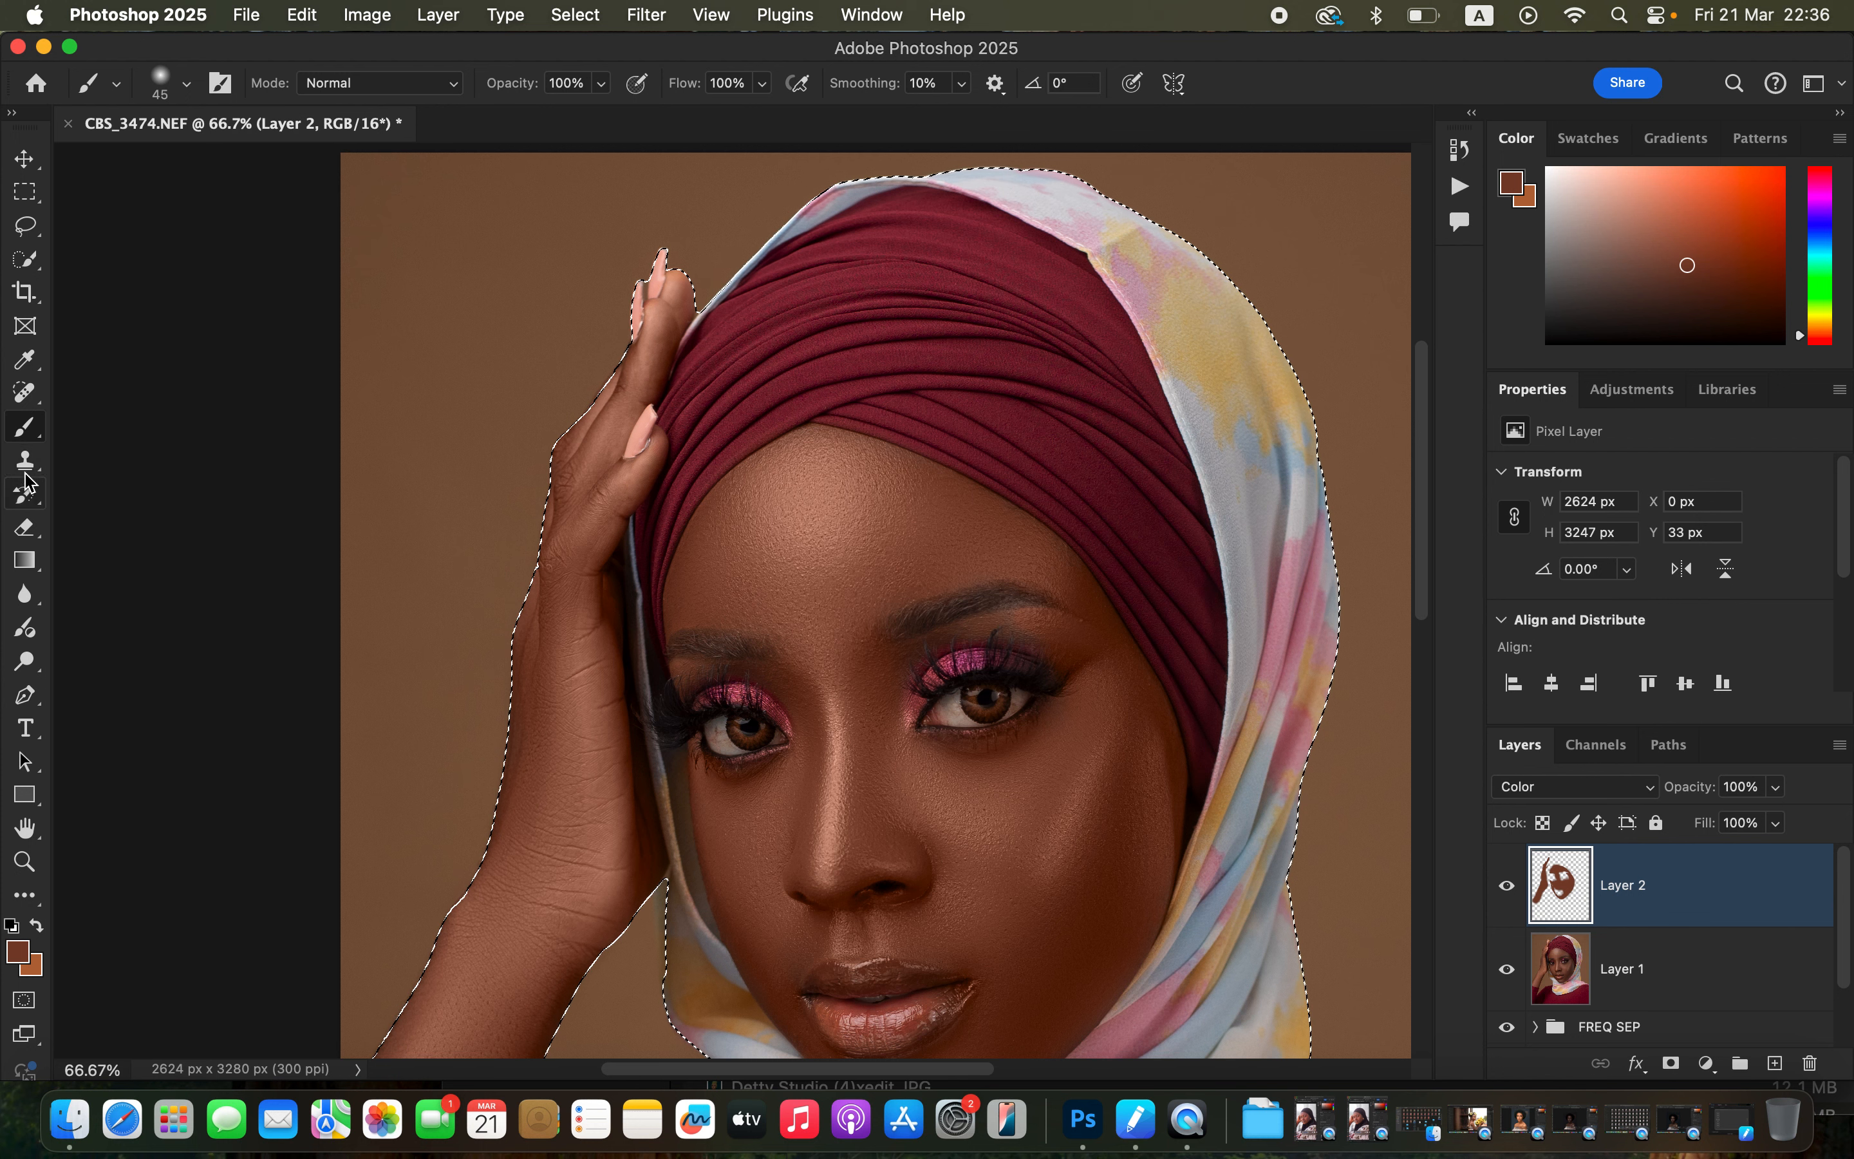
# Erase a stroke of the color layer on the face using the Eraser in Brush mode, 125 px, 100% opacity.
pyautogui.click(27, 527)
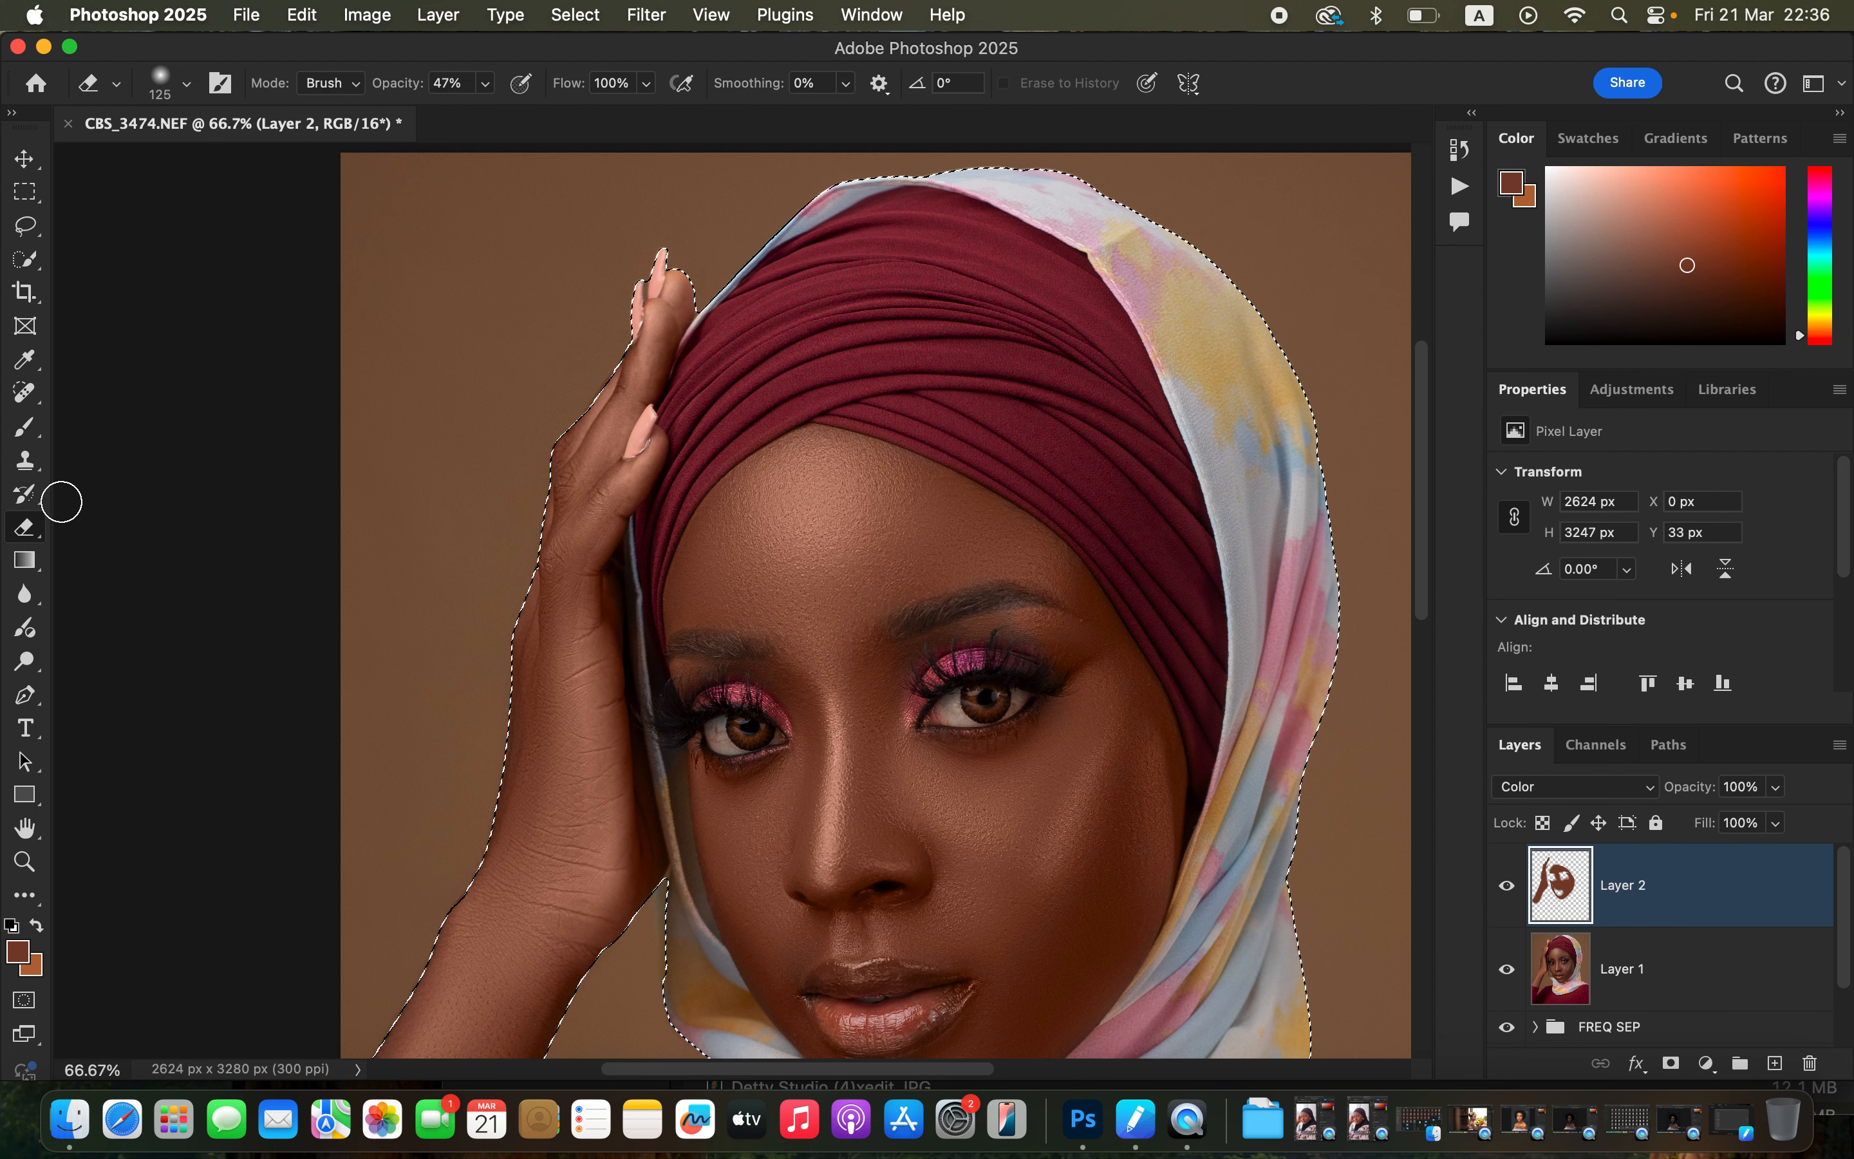
pyautogui.click(357, 84)
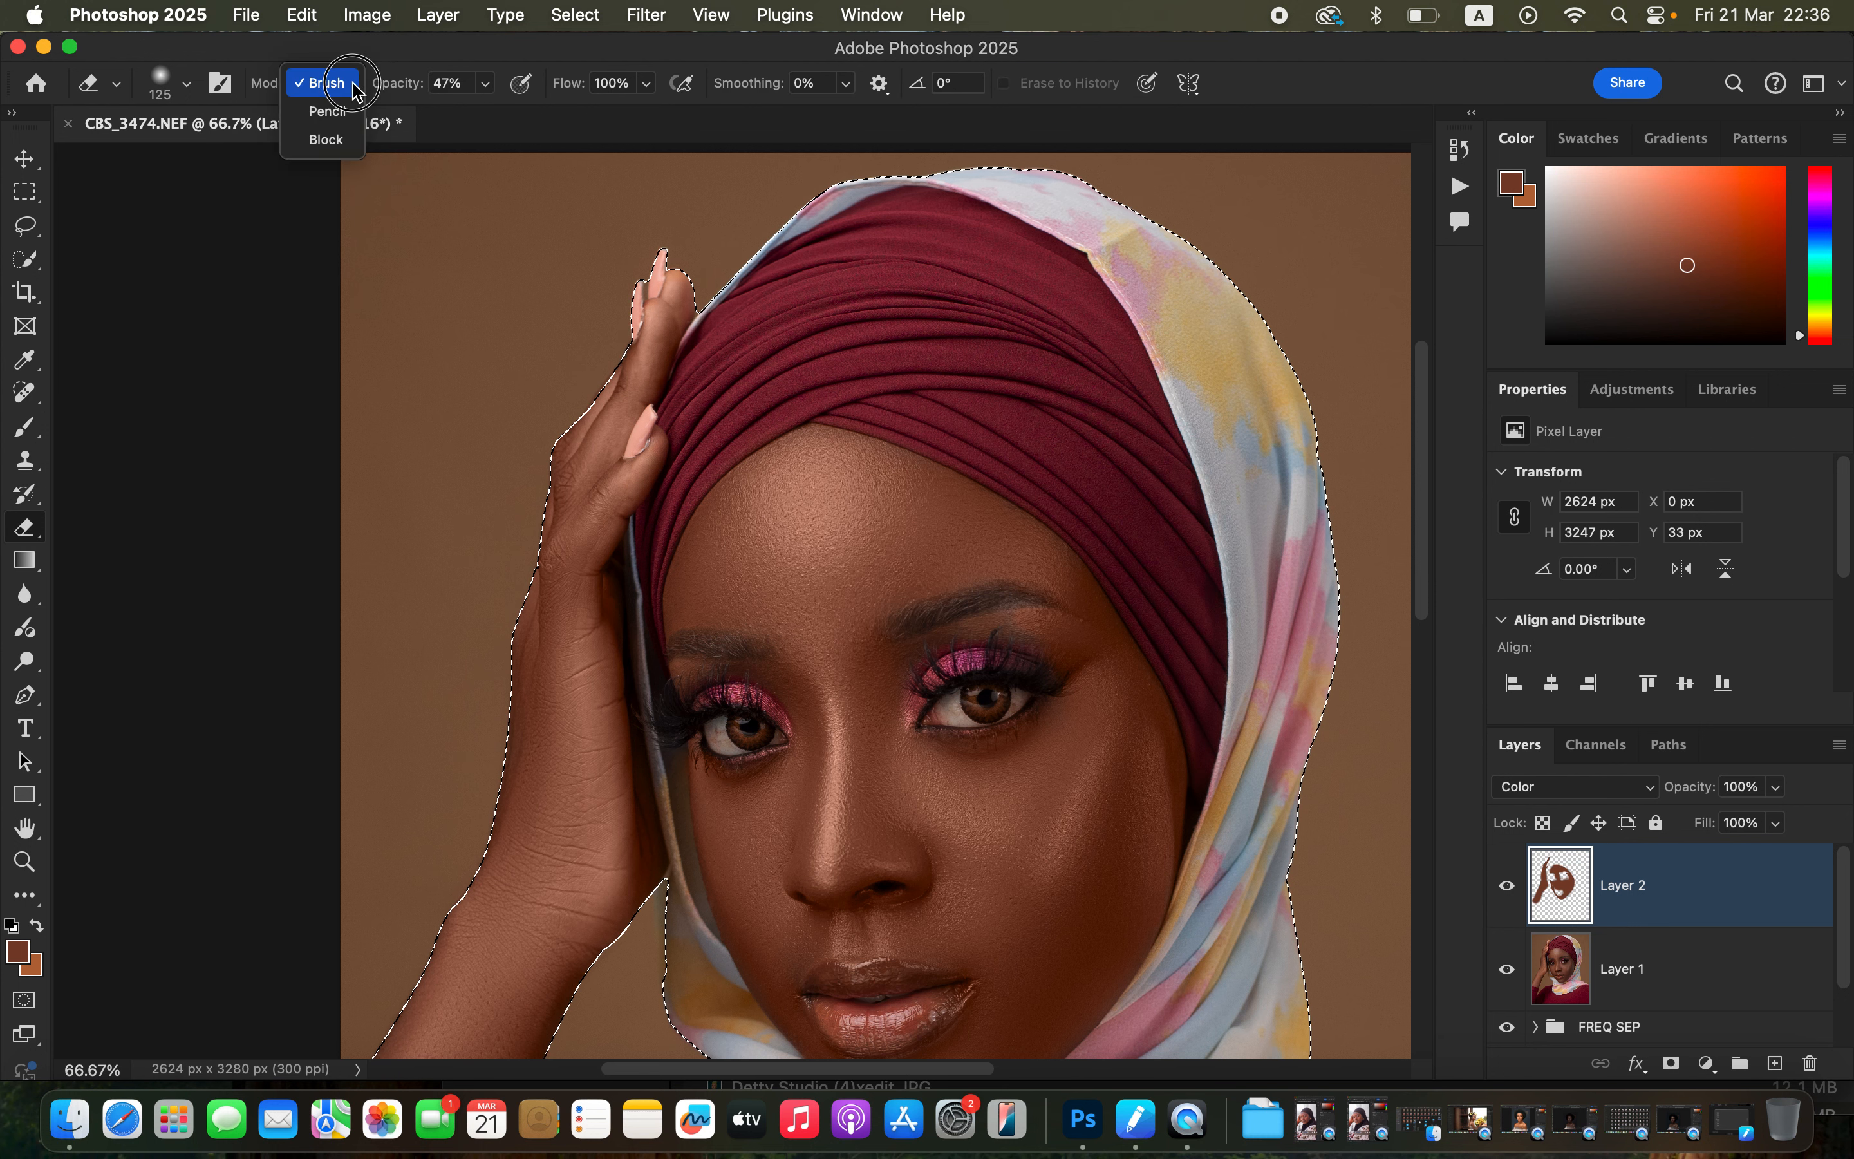
pyautogui.click(348, 83)
pyautogui.click(186, 85)
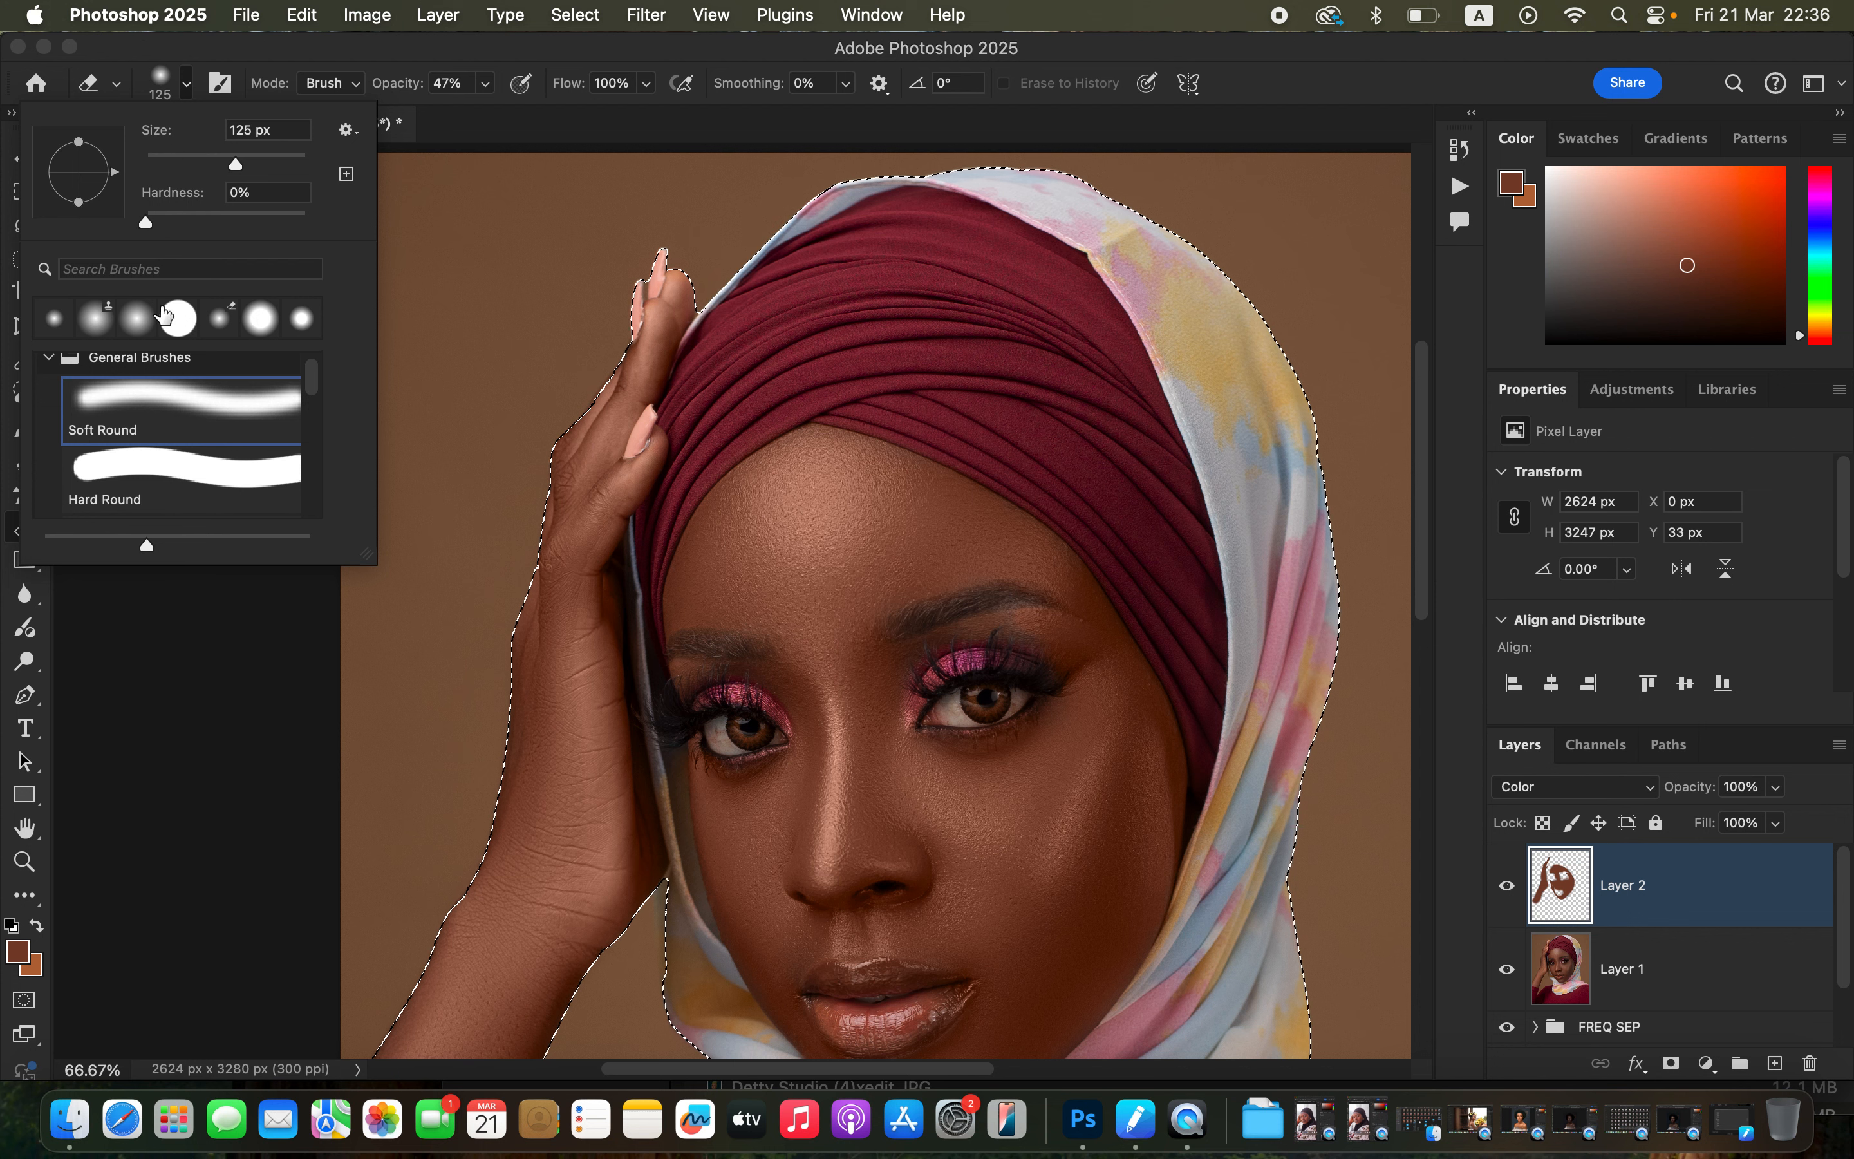
pyautogui.click(185, 89)
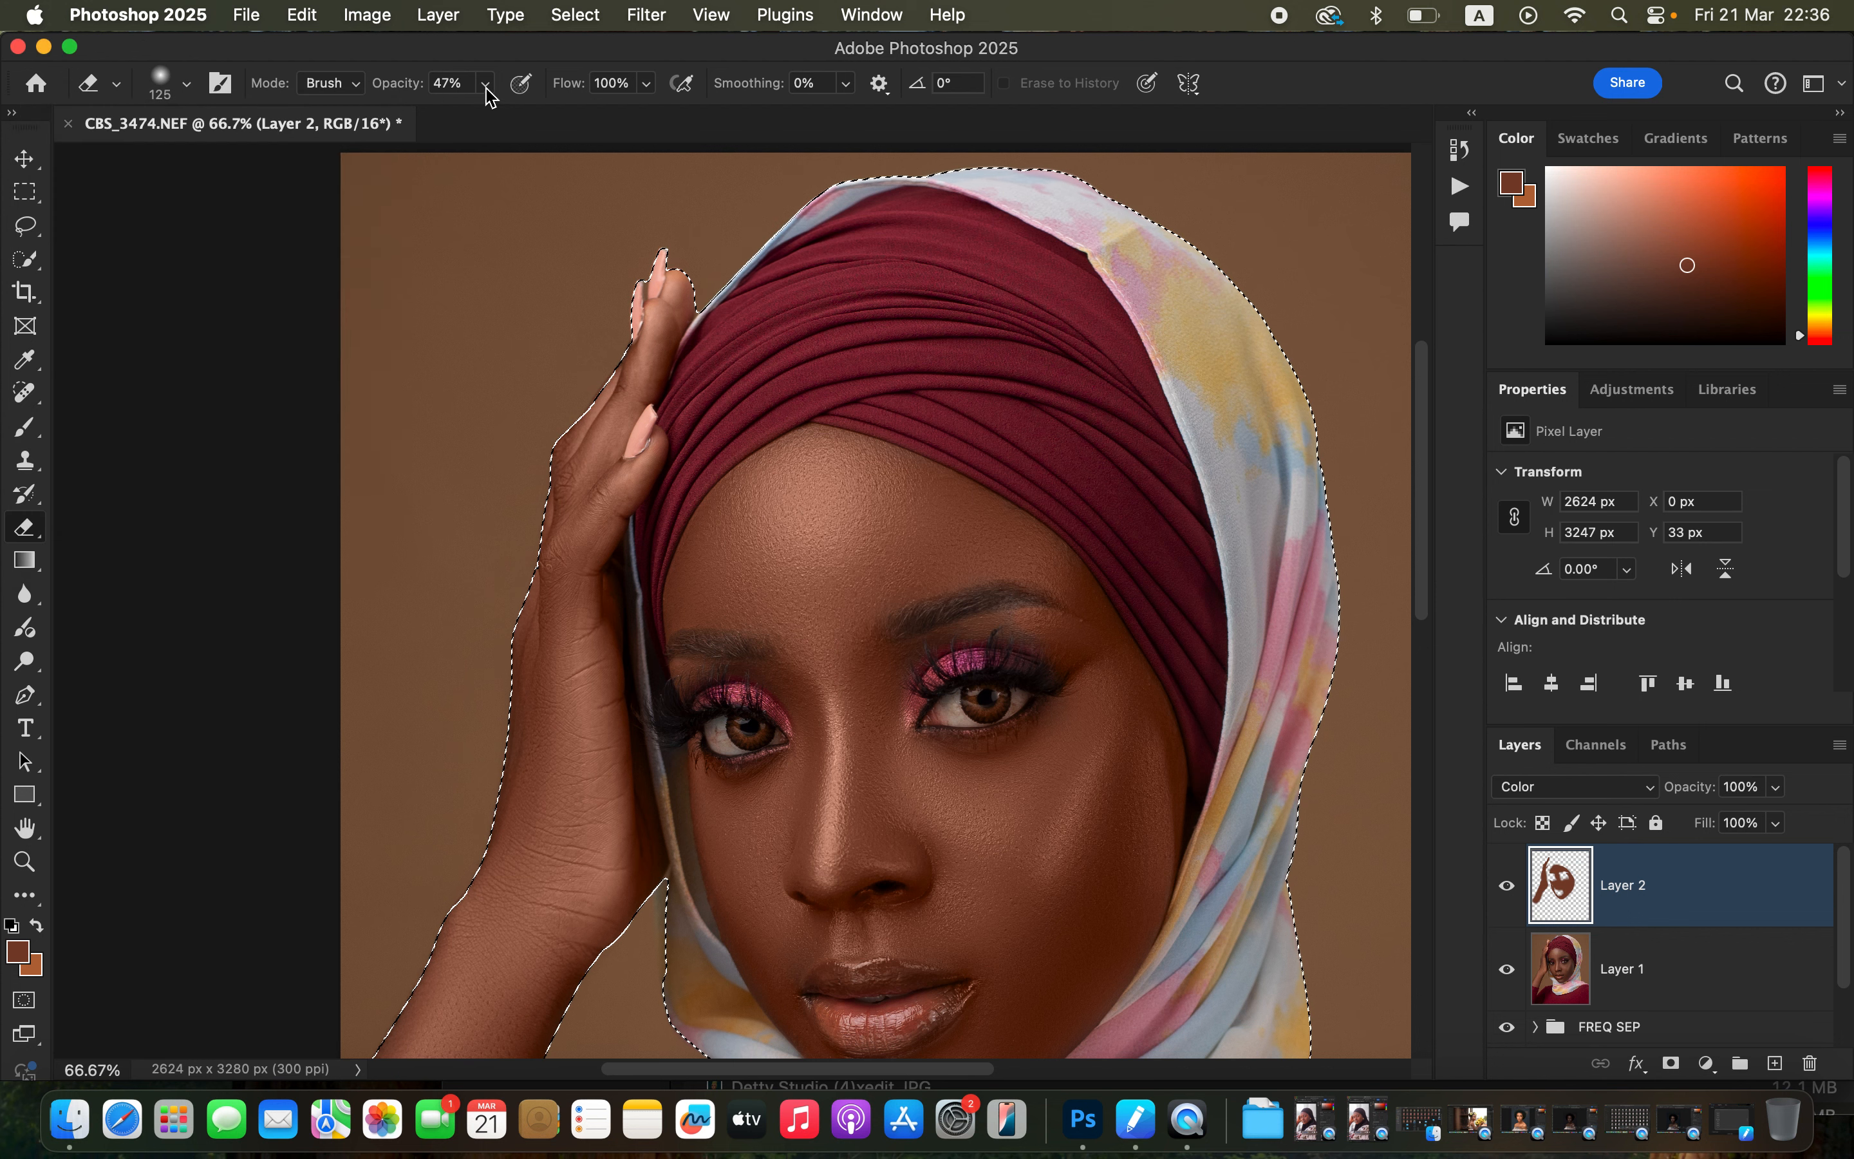
pyautogui.moveTo(490, 97); pyautogui.dragTo(592, 126)
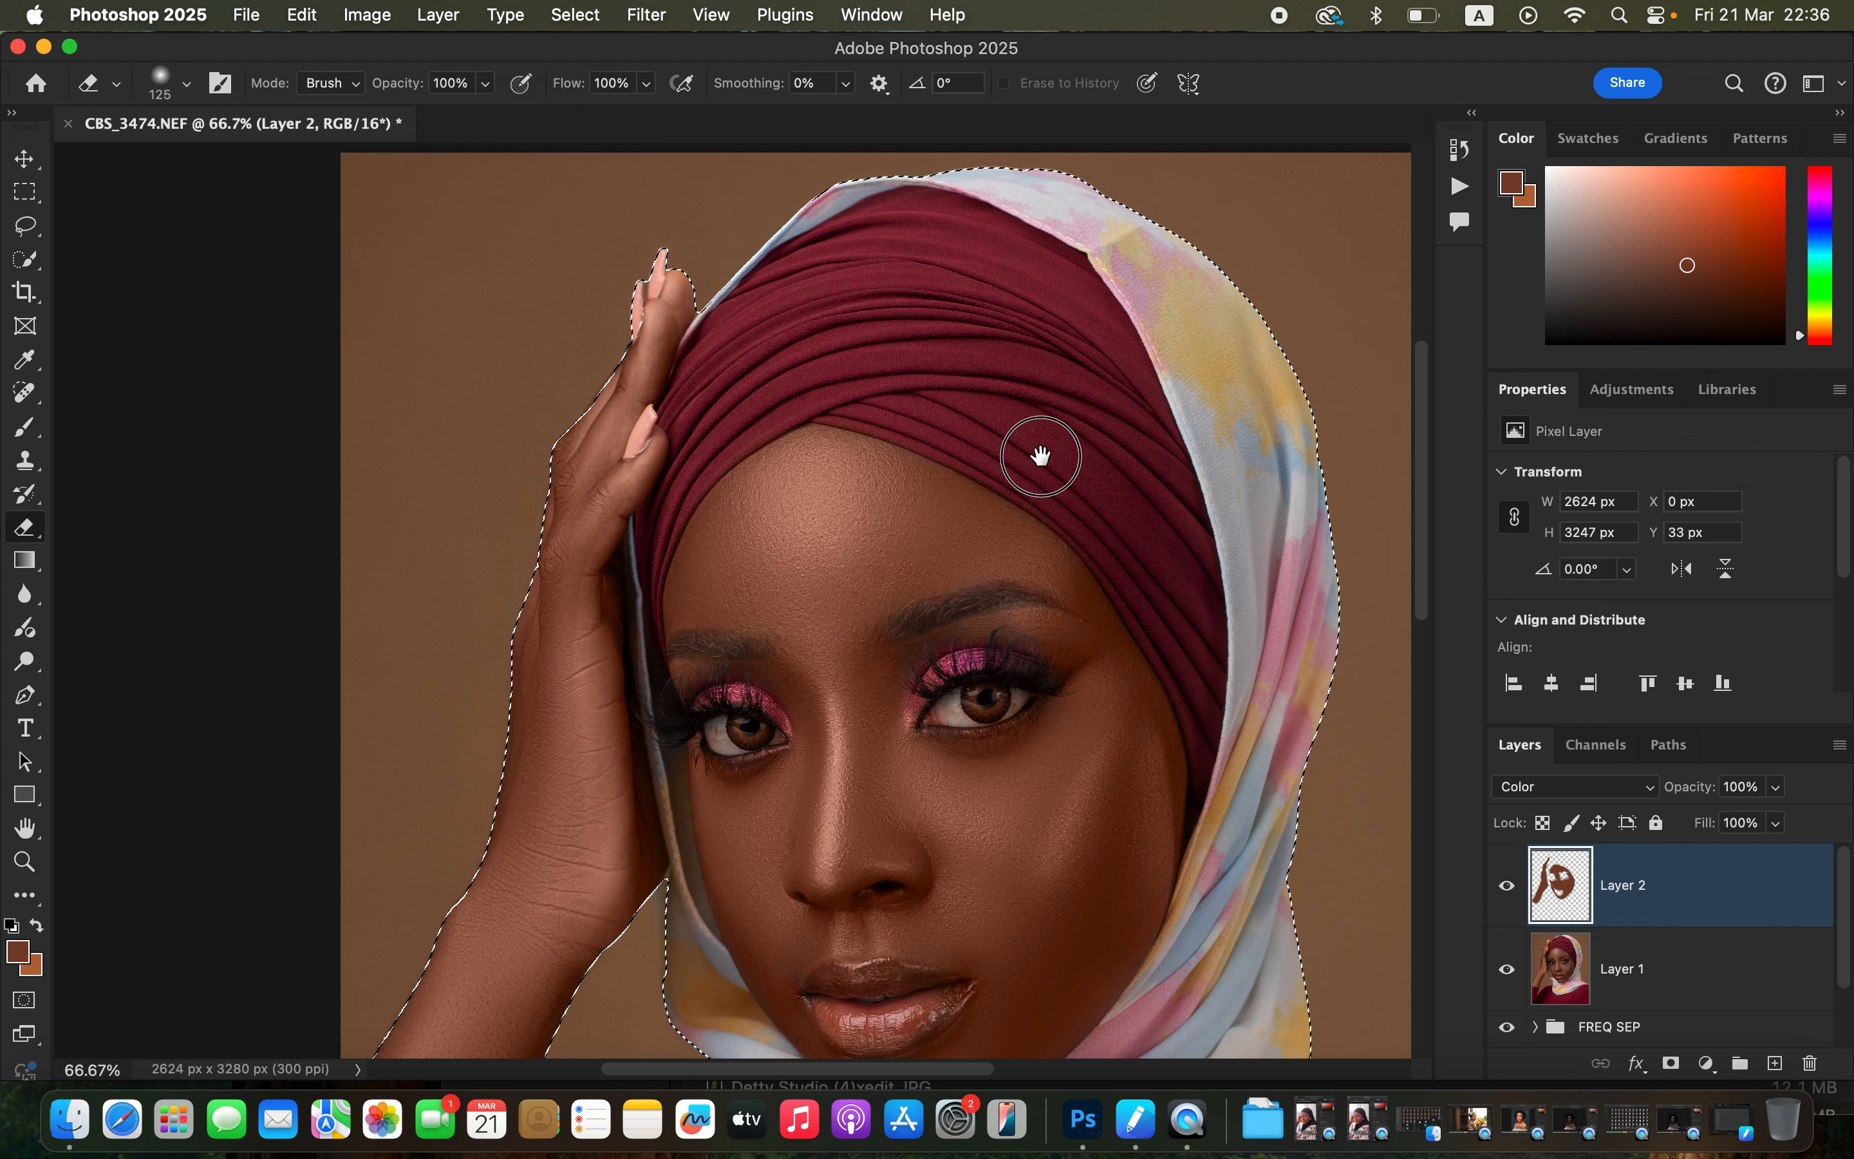
pyautogui.moveTo(1043, 538); pyautogui.dragTo(1034, 355)
pyautogui.moveTo(953, 776)
pyautogui.mouseDown()
pyautogui.moveTo(840, 798)
pyautogui.moveTo(874, 824)
pyautogui.moveTo(926, 816)
pyautogui.moveTo(843, 790)
pyautogui.moveTo(843, 828)
pyautogui.moveTo(857, 752)
pyautogui.mouseUp()
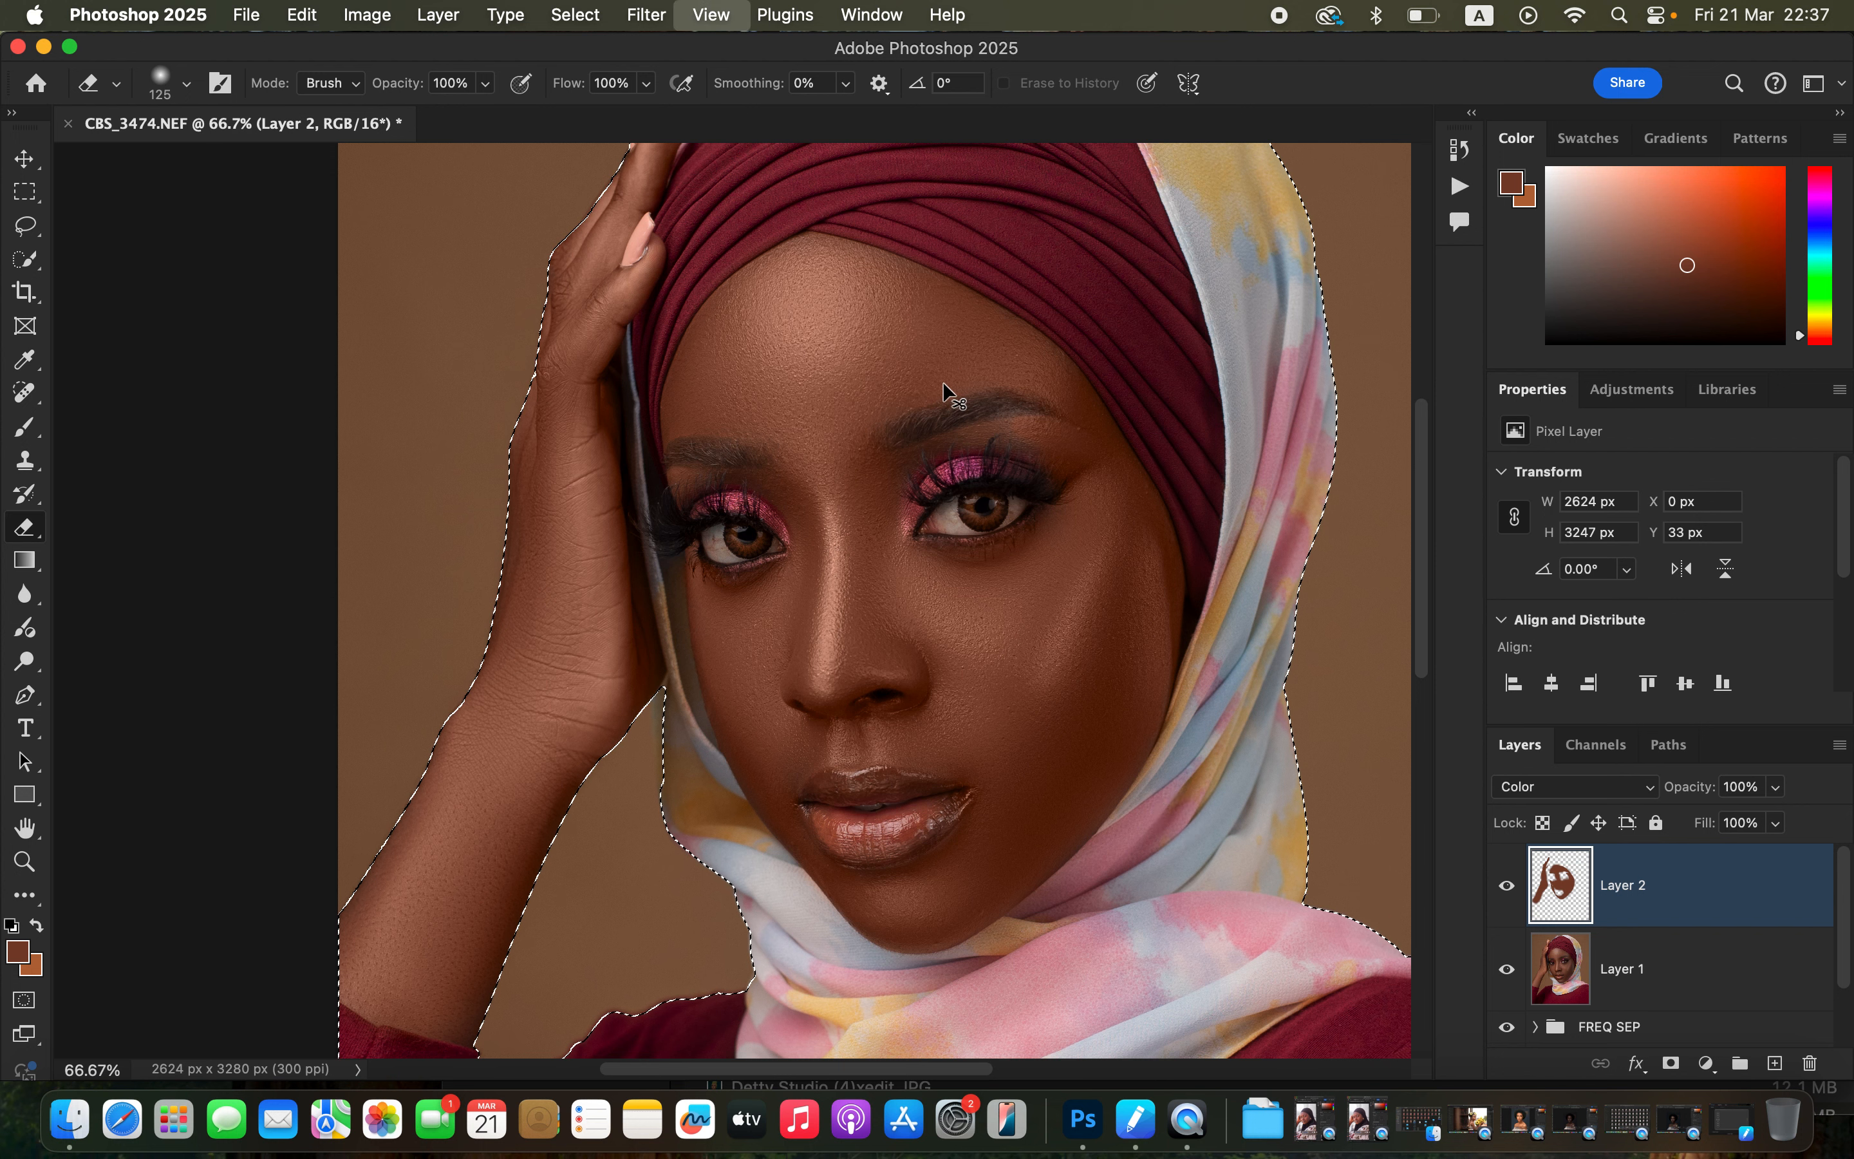
pyautogui.press('super+minus')
pyautogui.press('super+minus')
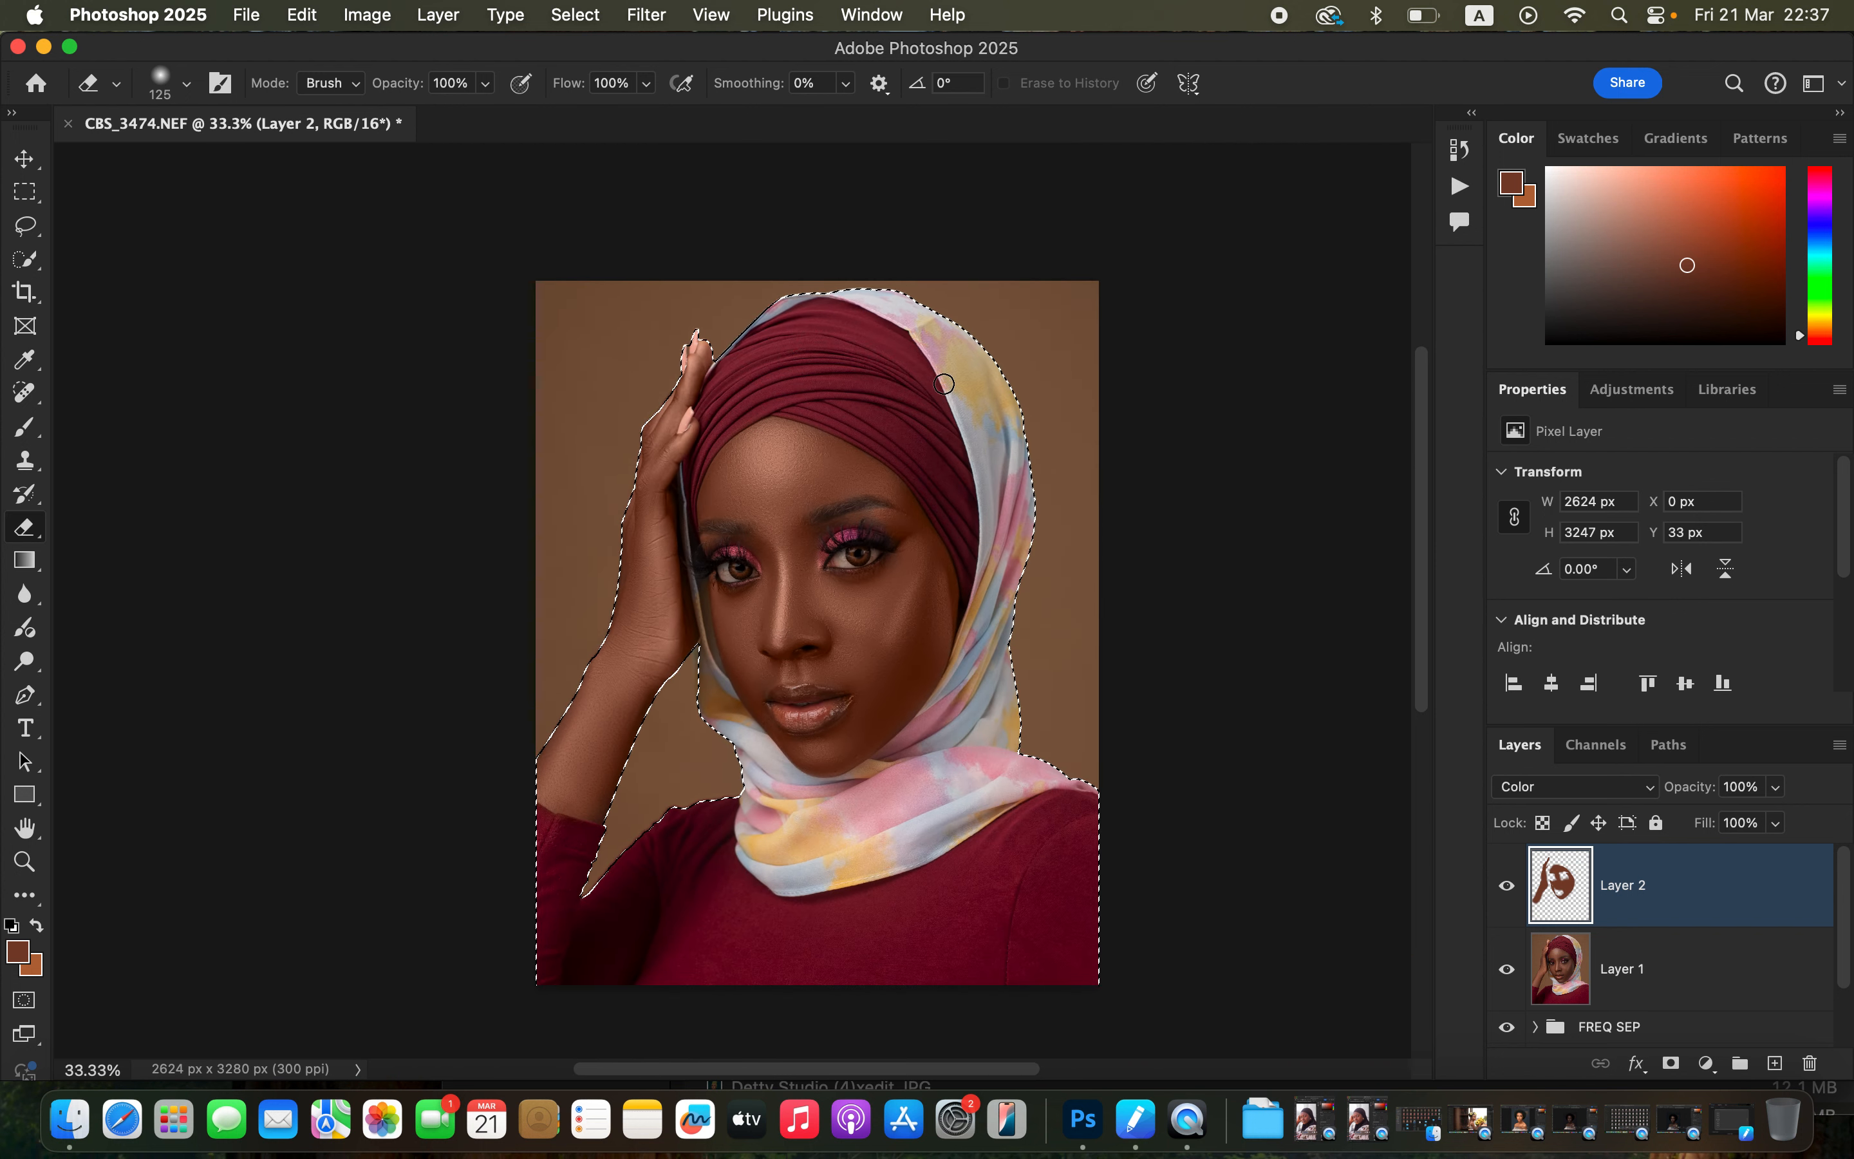
# Lower the color layer's opacity to 64% and toggle its visibility to compare.
pyautogui.click(1777, 788)
pyautogui.moveTo(1776, 817); pyautogui.dragTo(1734, 820)
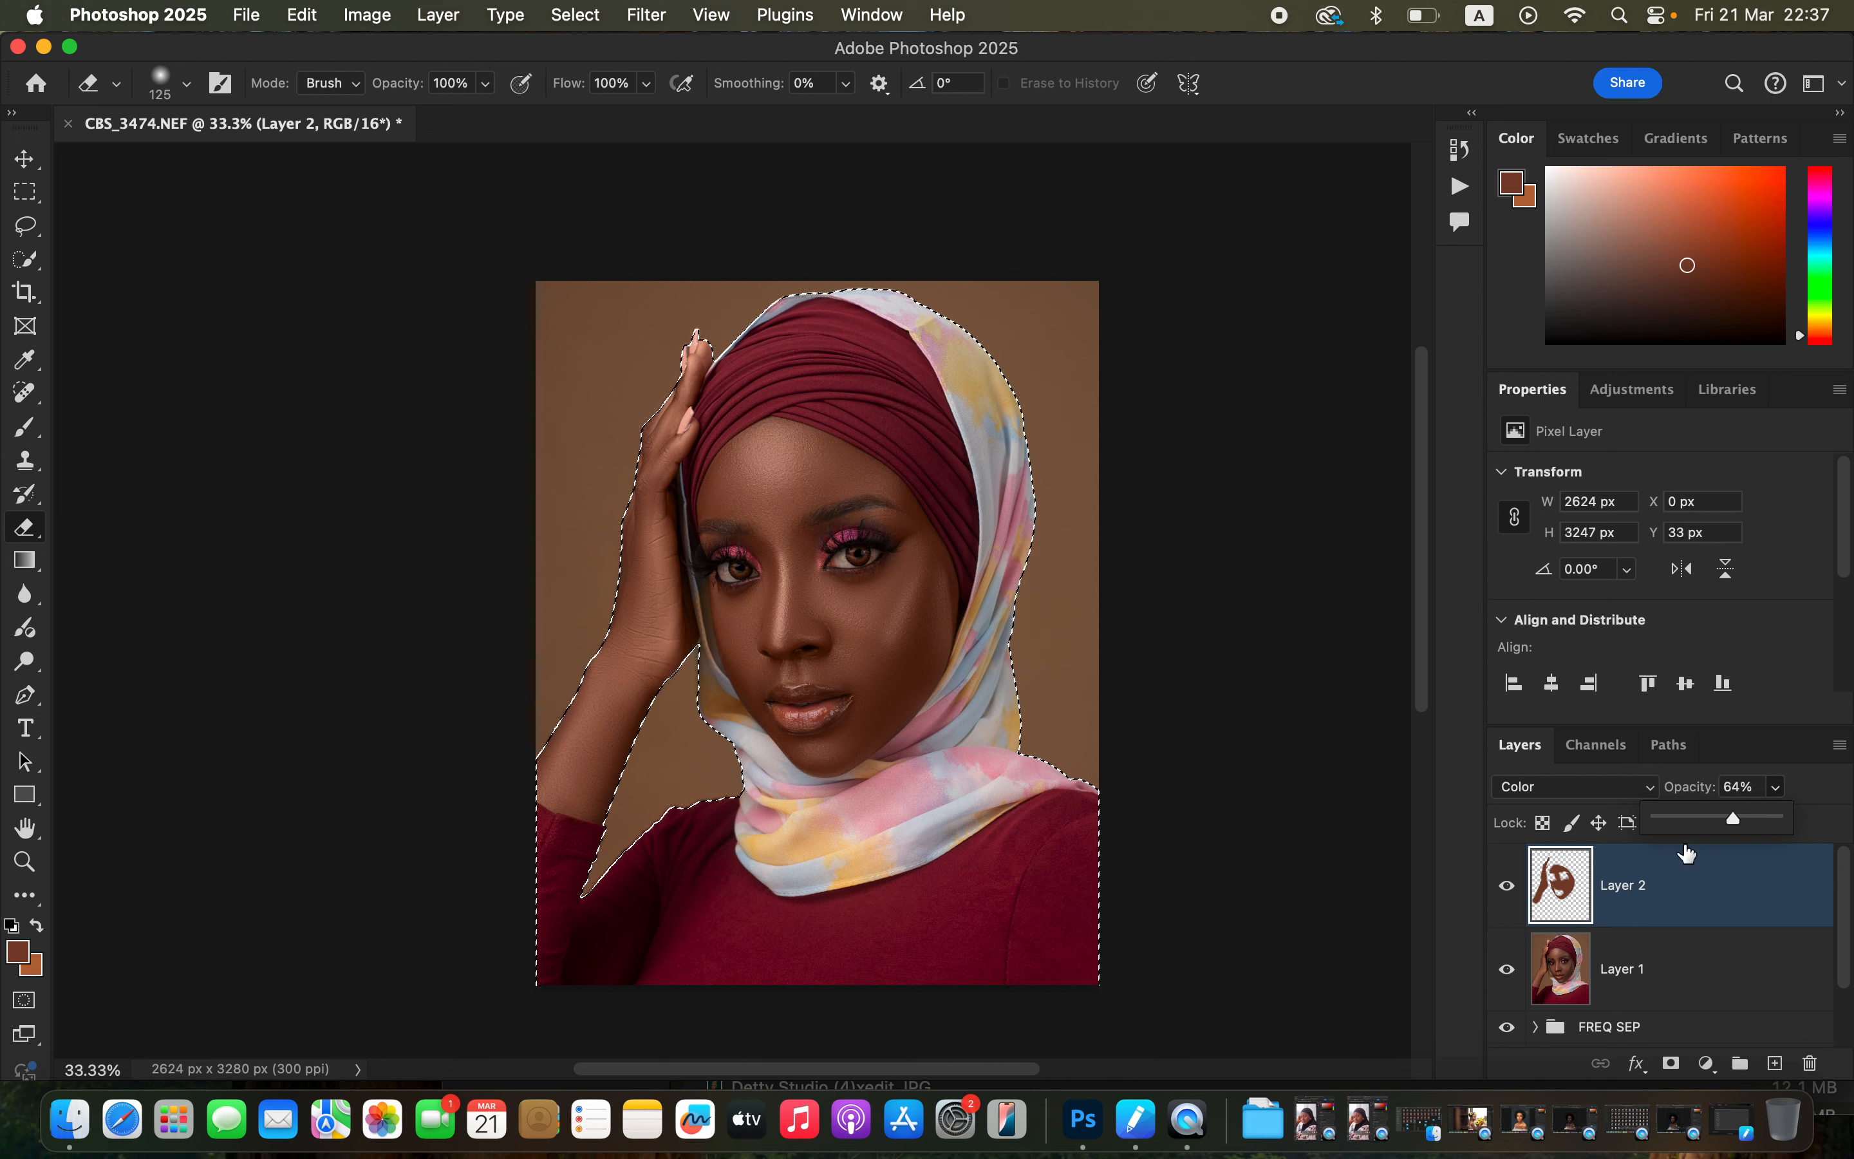
pyautogui.click(1507, 892)
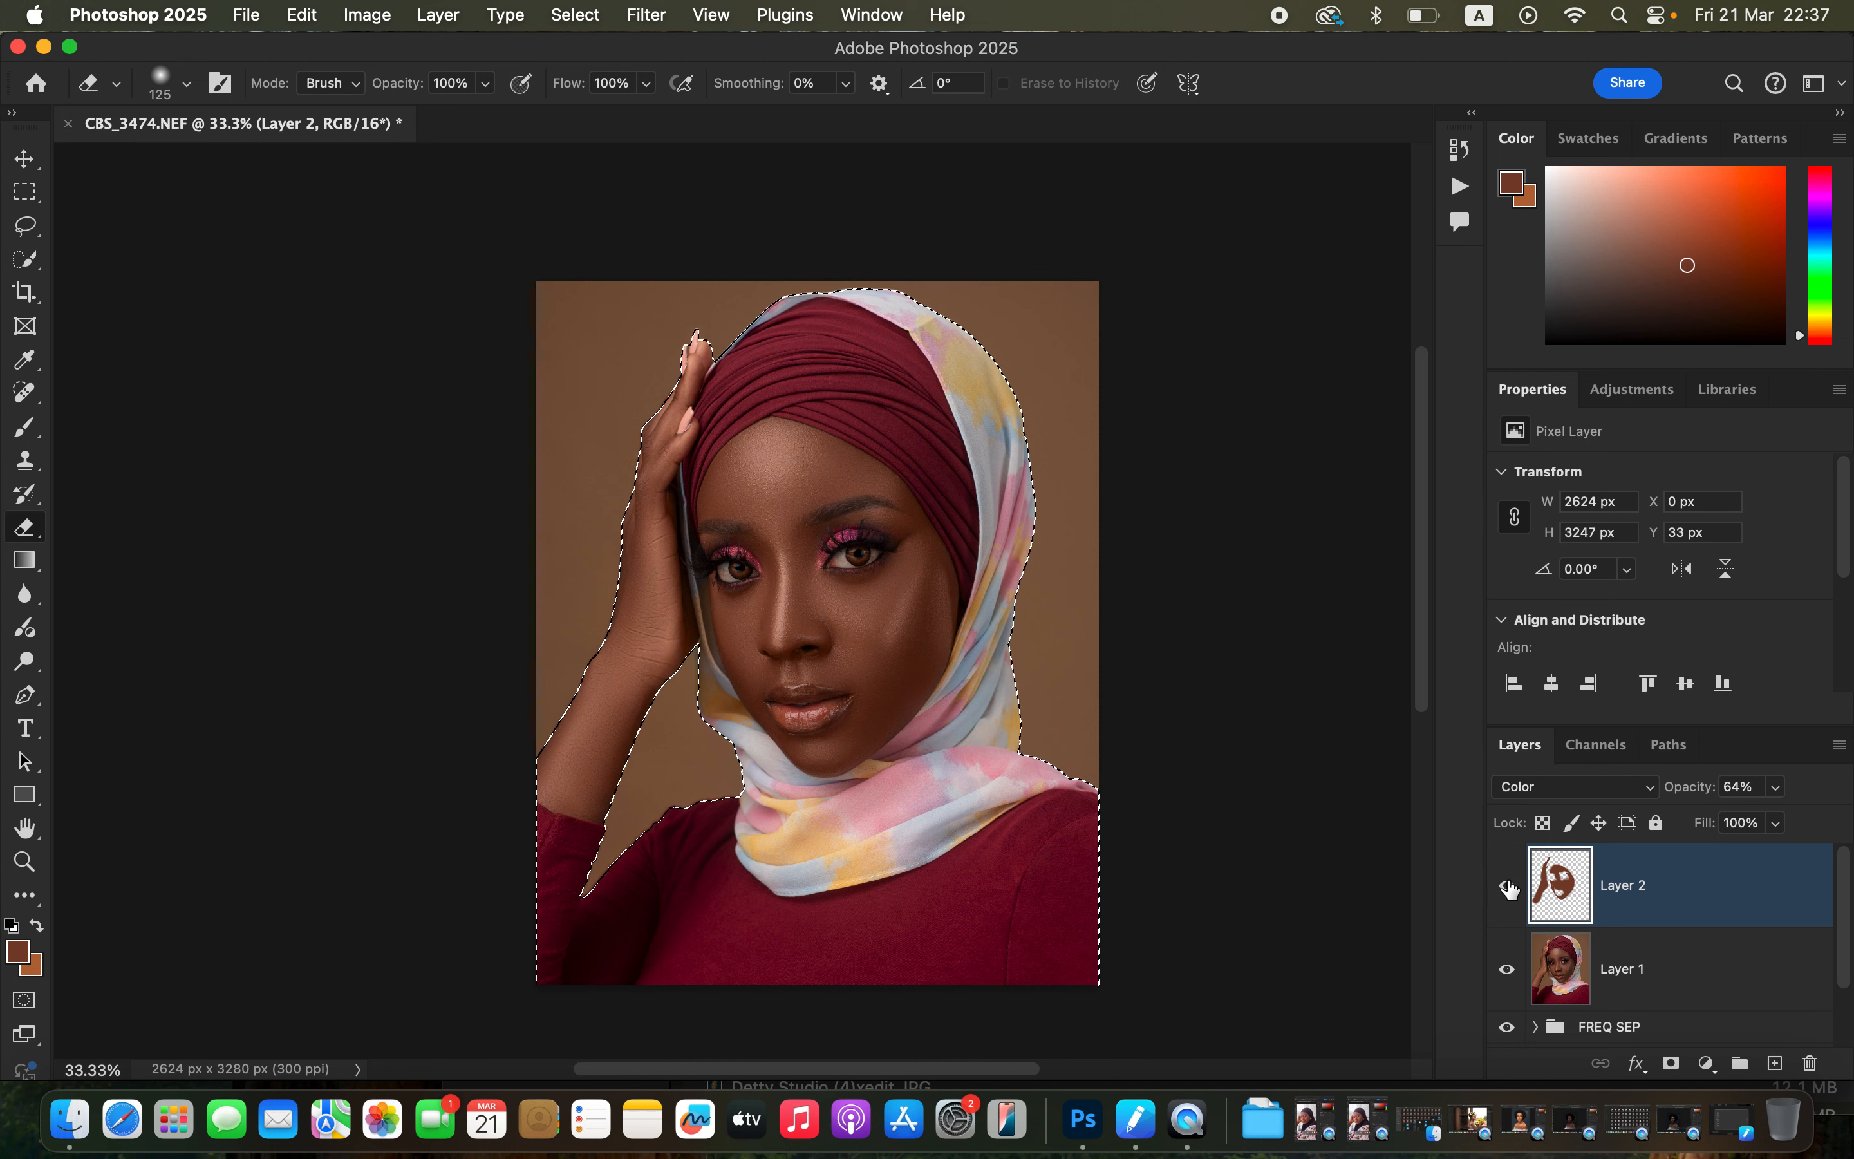
pyautogui.click(1508, 883)
pyautogui.click(1508, 882)
# Deselect and add a Hue/Saturation adjustment layer lowering the Reds' lightness to -11, toggling it to compare.
pyautogui.press('super+d')
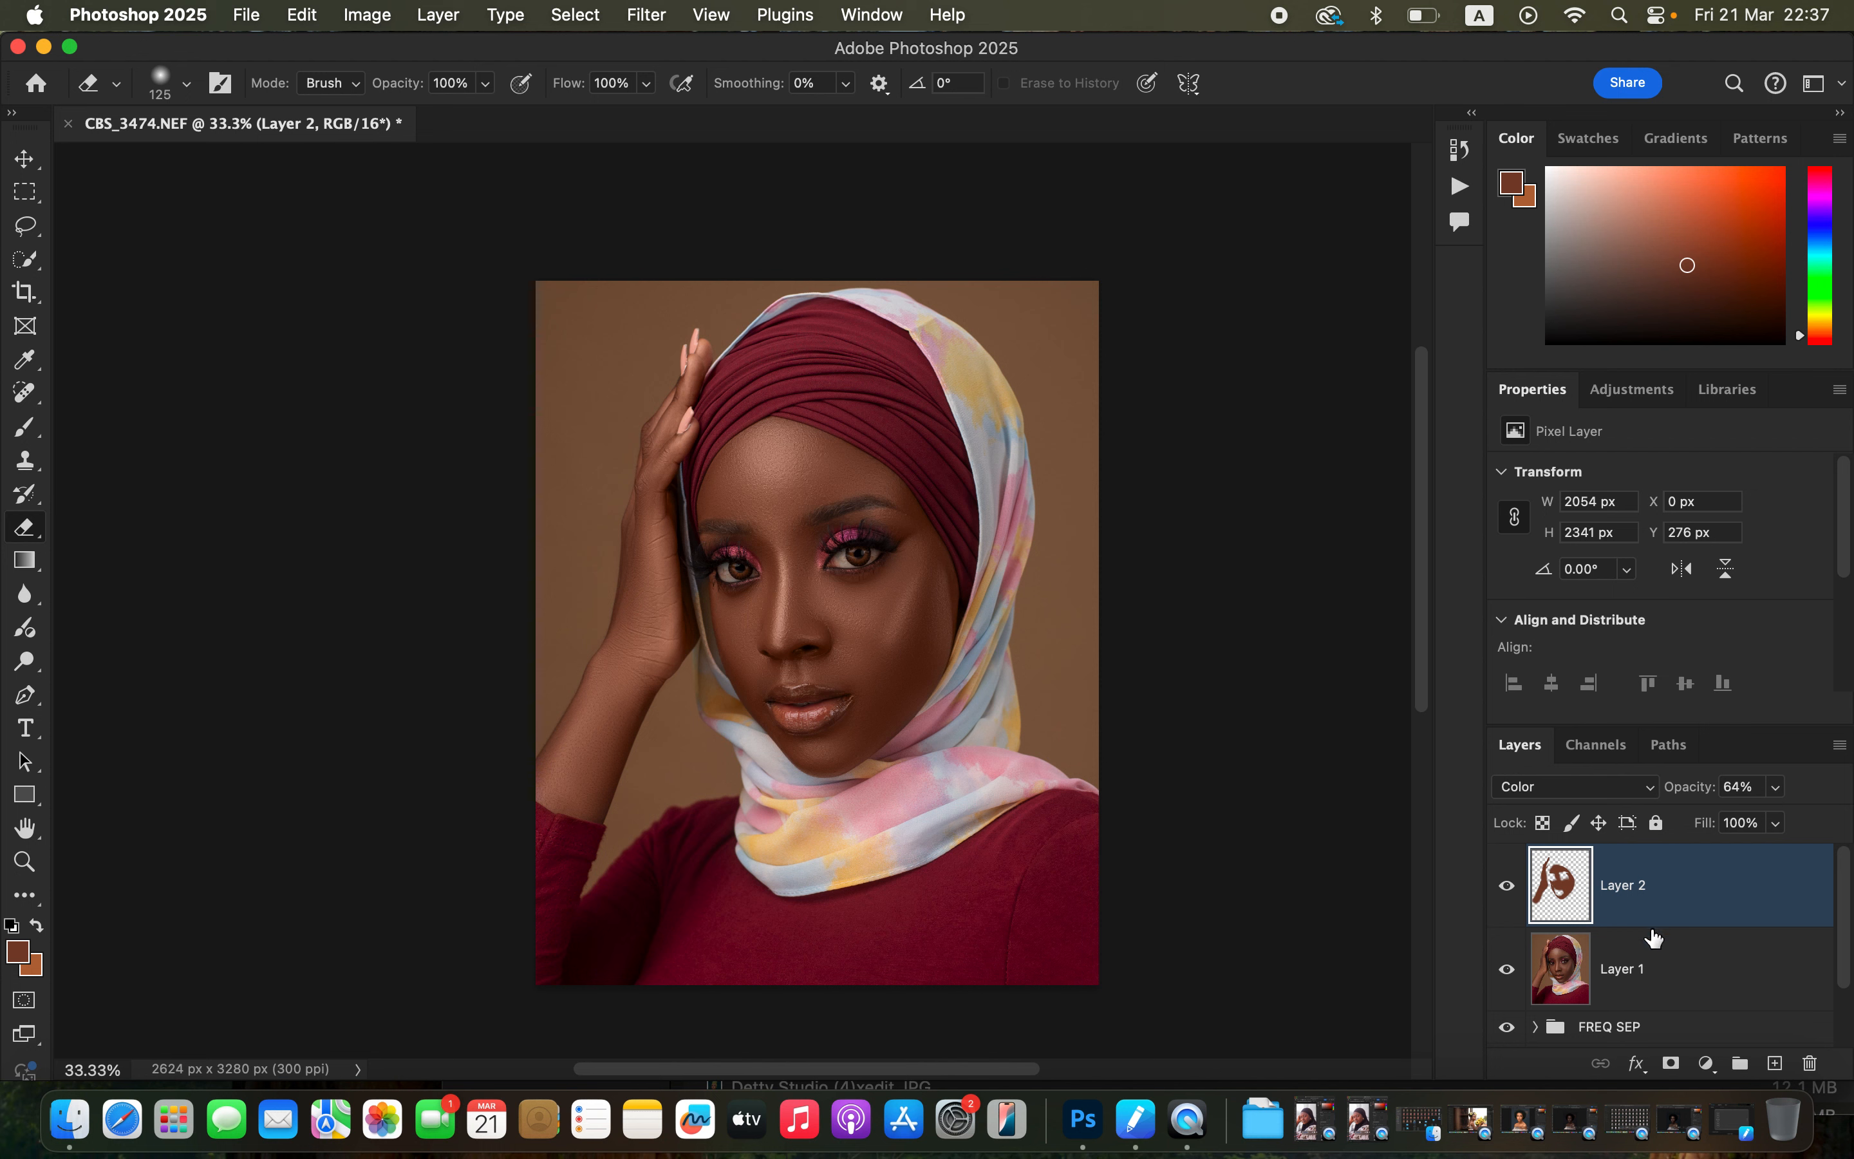
pyautogui.click(1705, 1063)
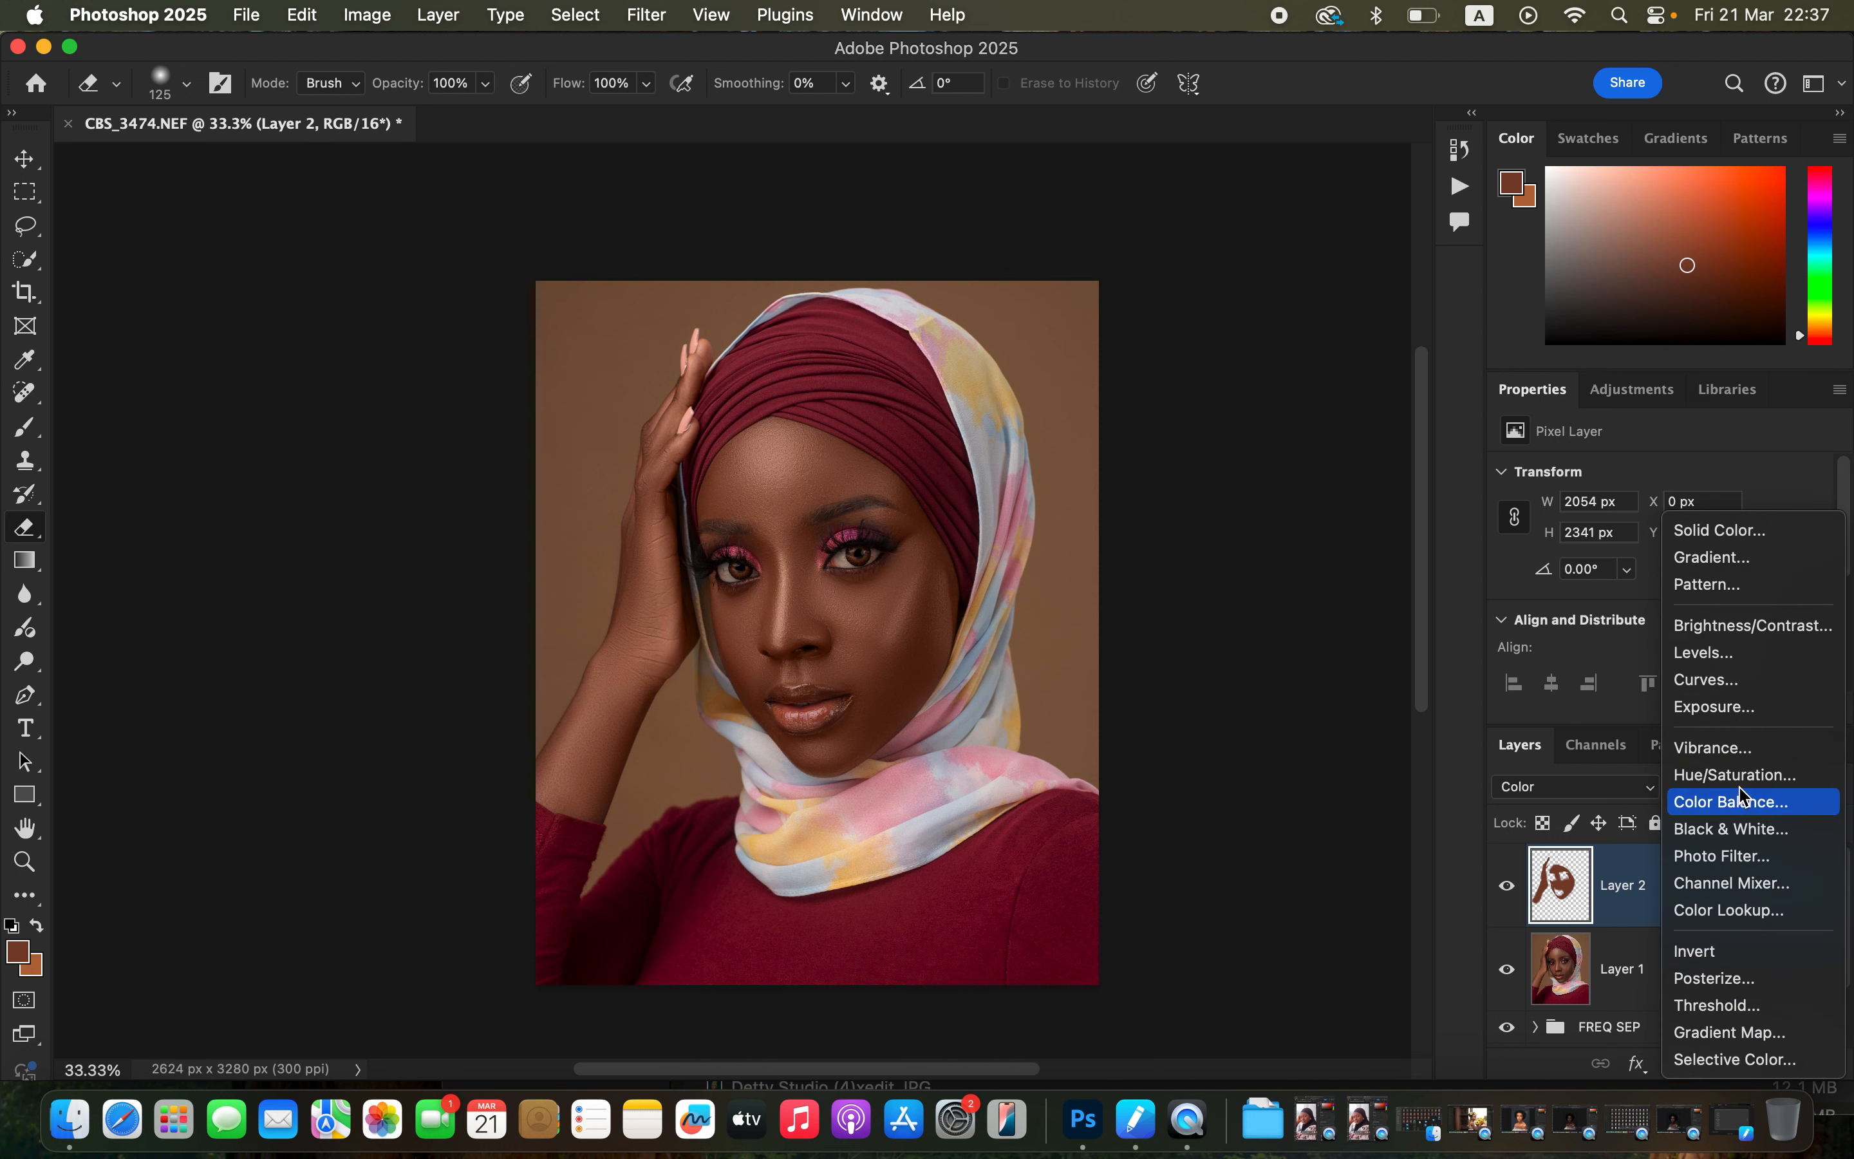
pyautogui.click(1740, 777)
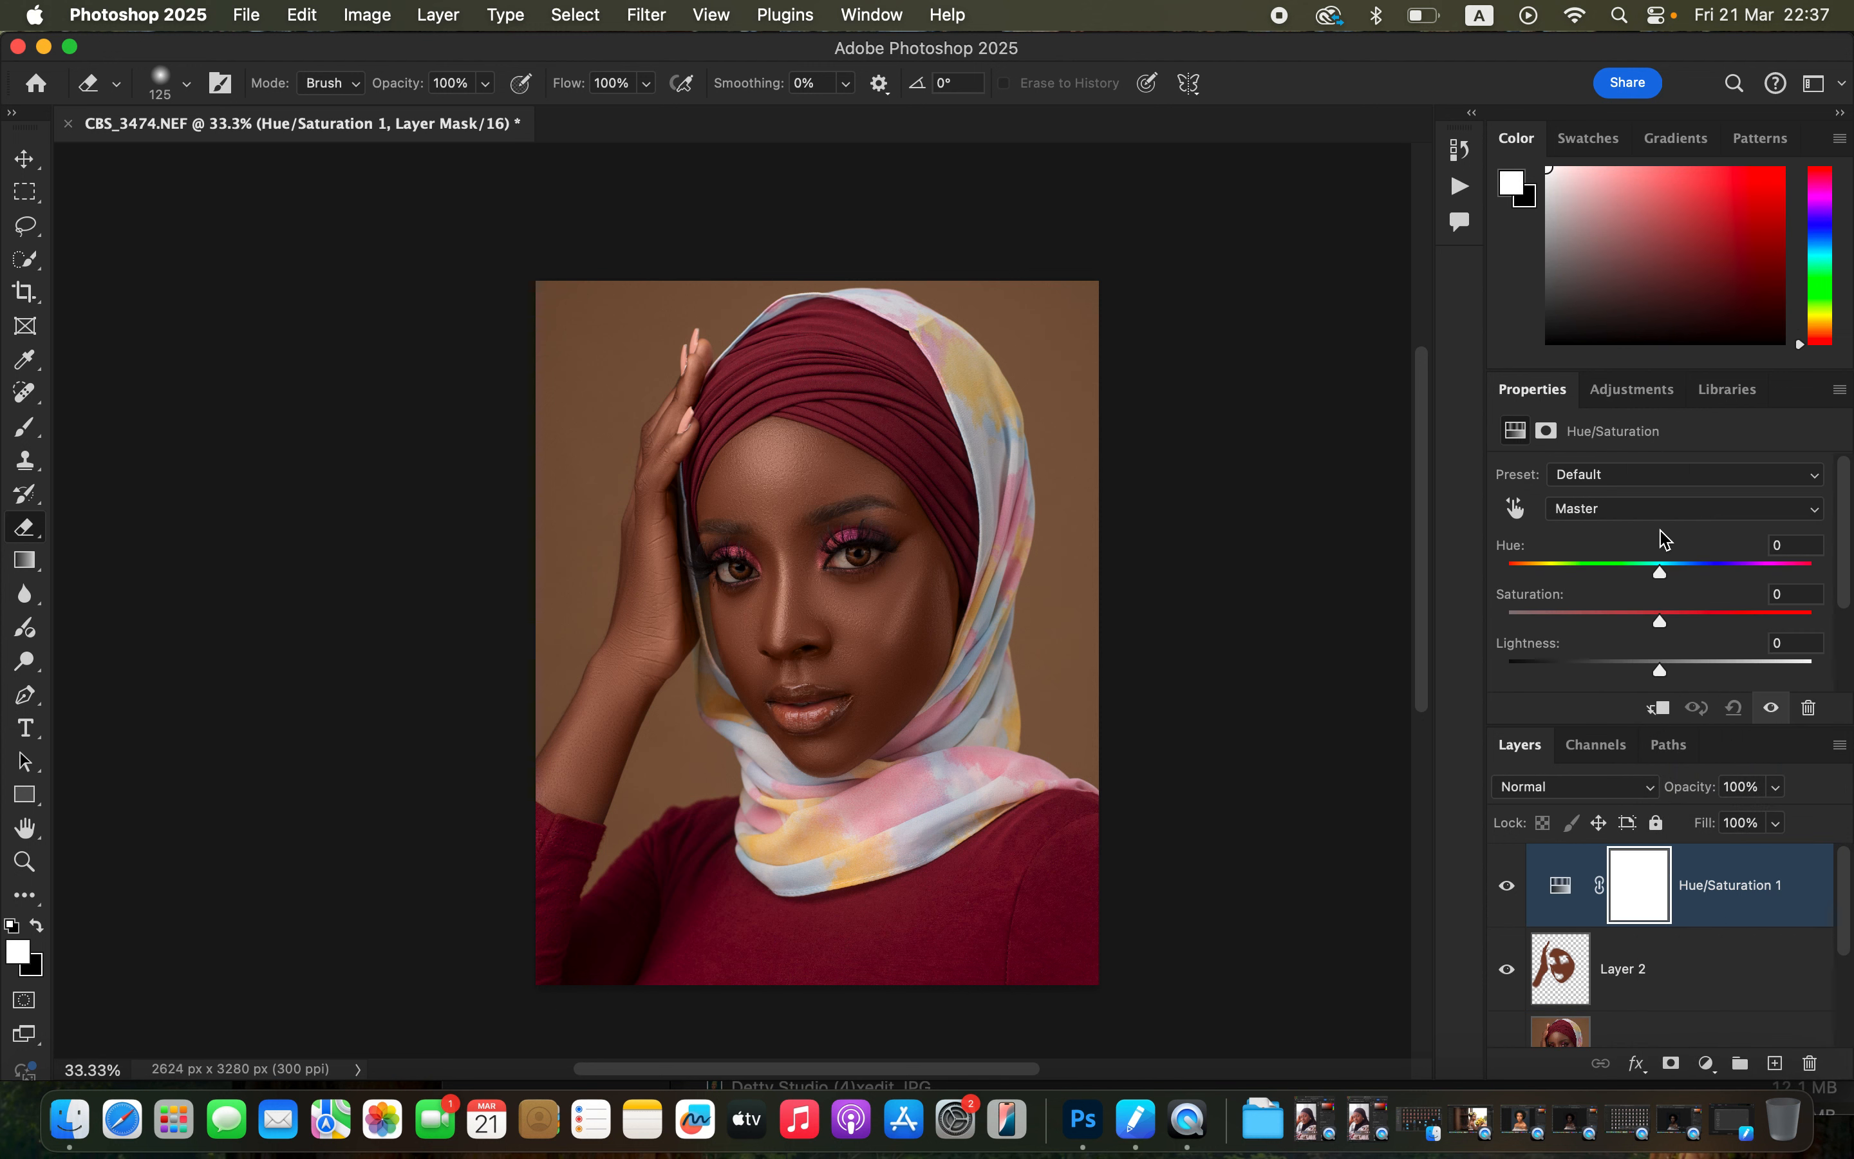
pyautogui.click(1655, 512)
pyautogui.click(1649, 538)
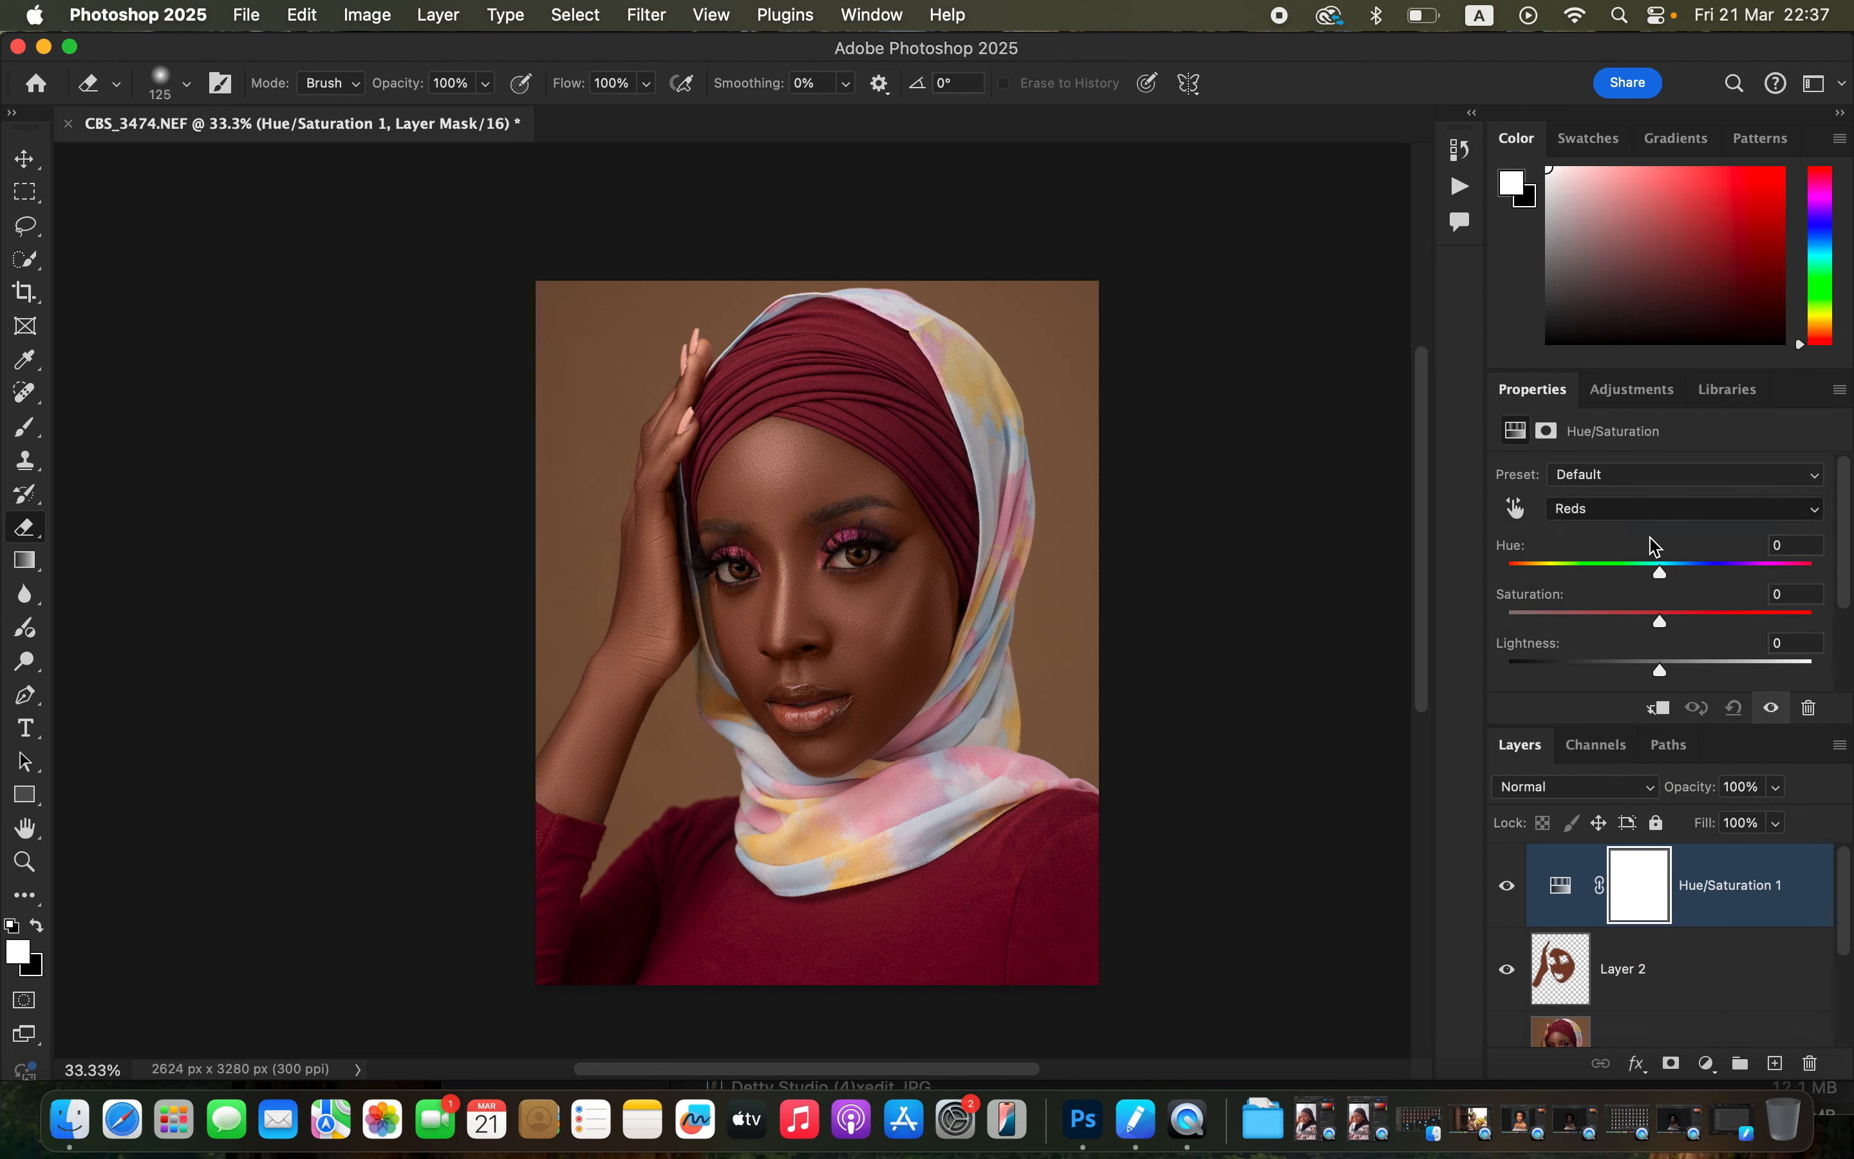
pyautogui.moveTo(1661, 670); pyautogui.dragTo(1651, 673)
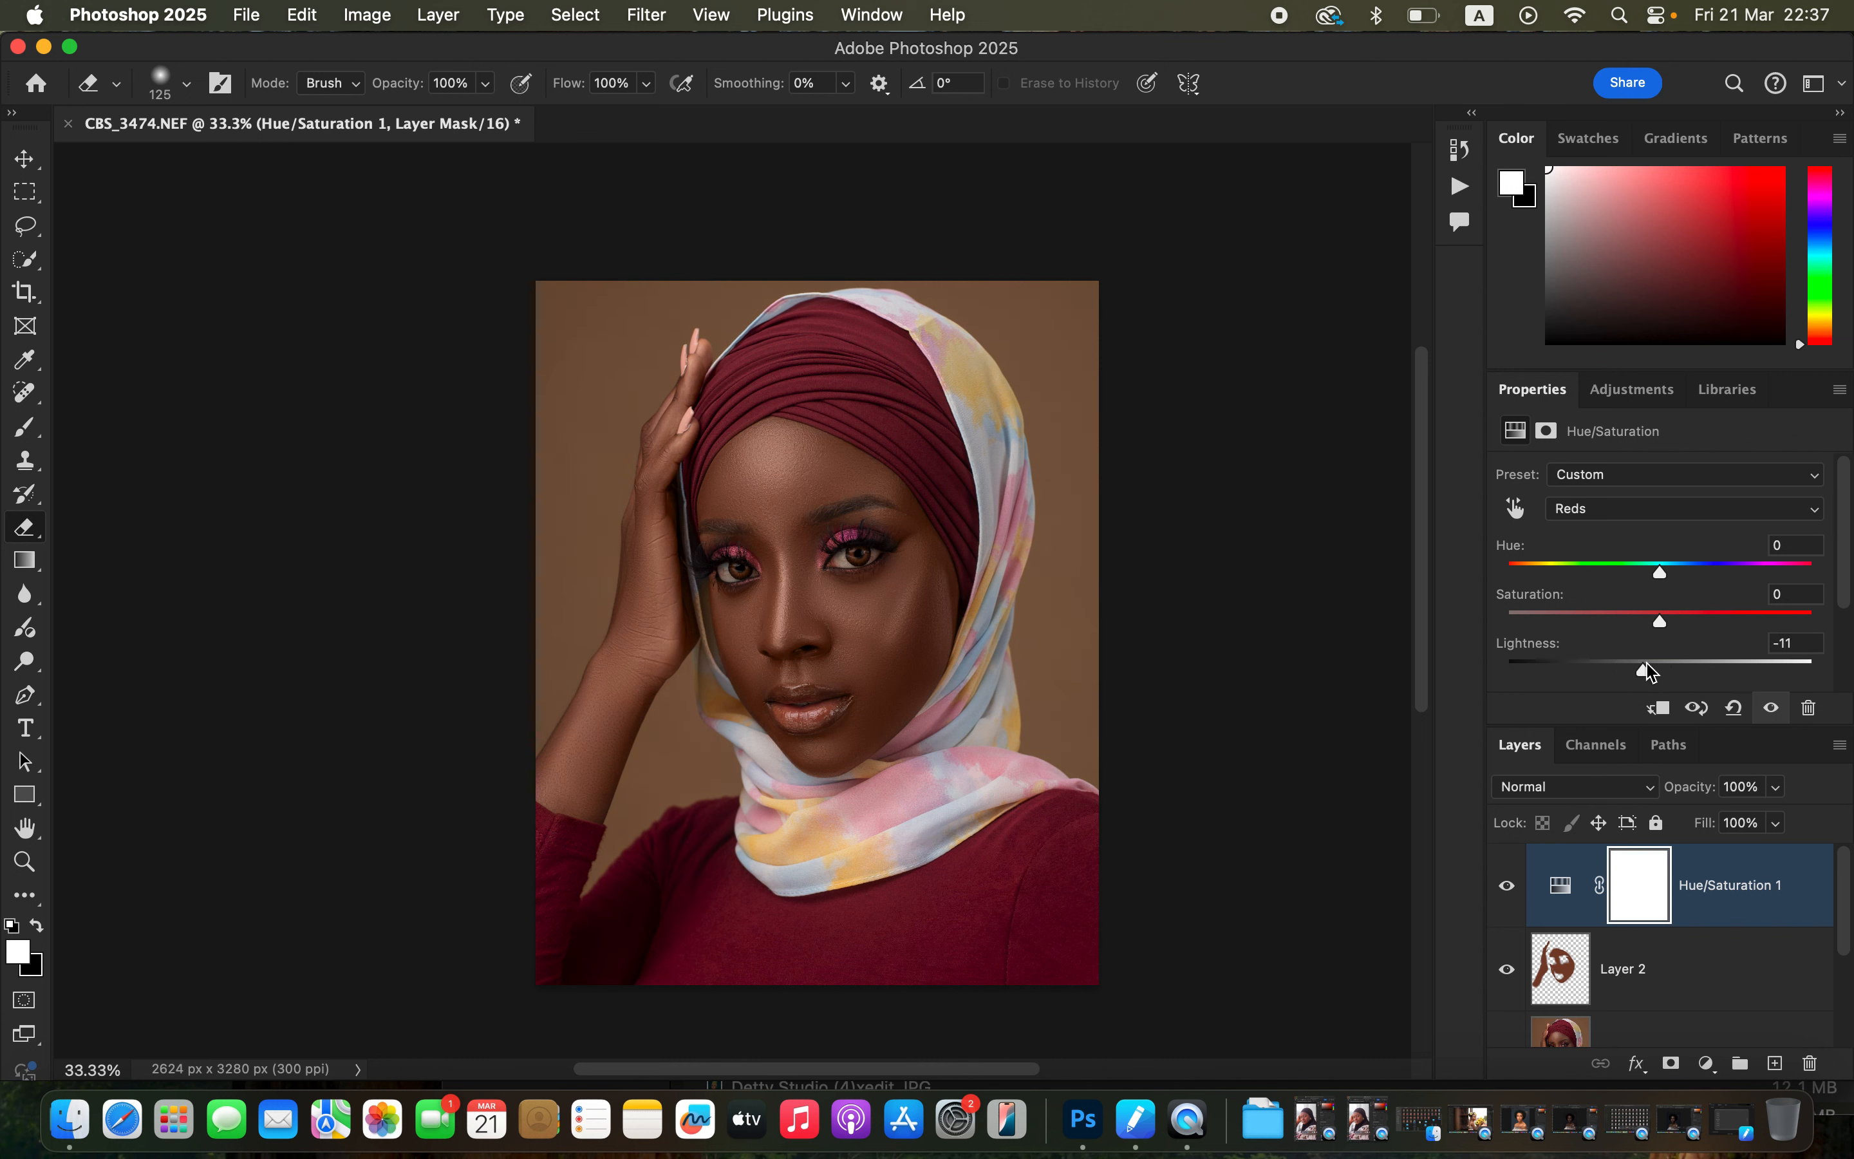
pyautogui.click(1508, 885)
pyautogui.click(1509, 886)
# Group the Hue/Saturation and color layers together and name the group cg.
pyautogui.keyDown('shift'); pyautogui.click(1741, 972); pyautogui.keyUp('shift')
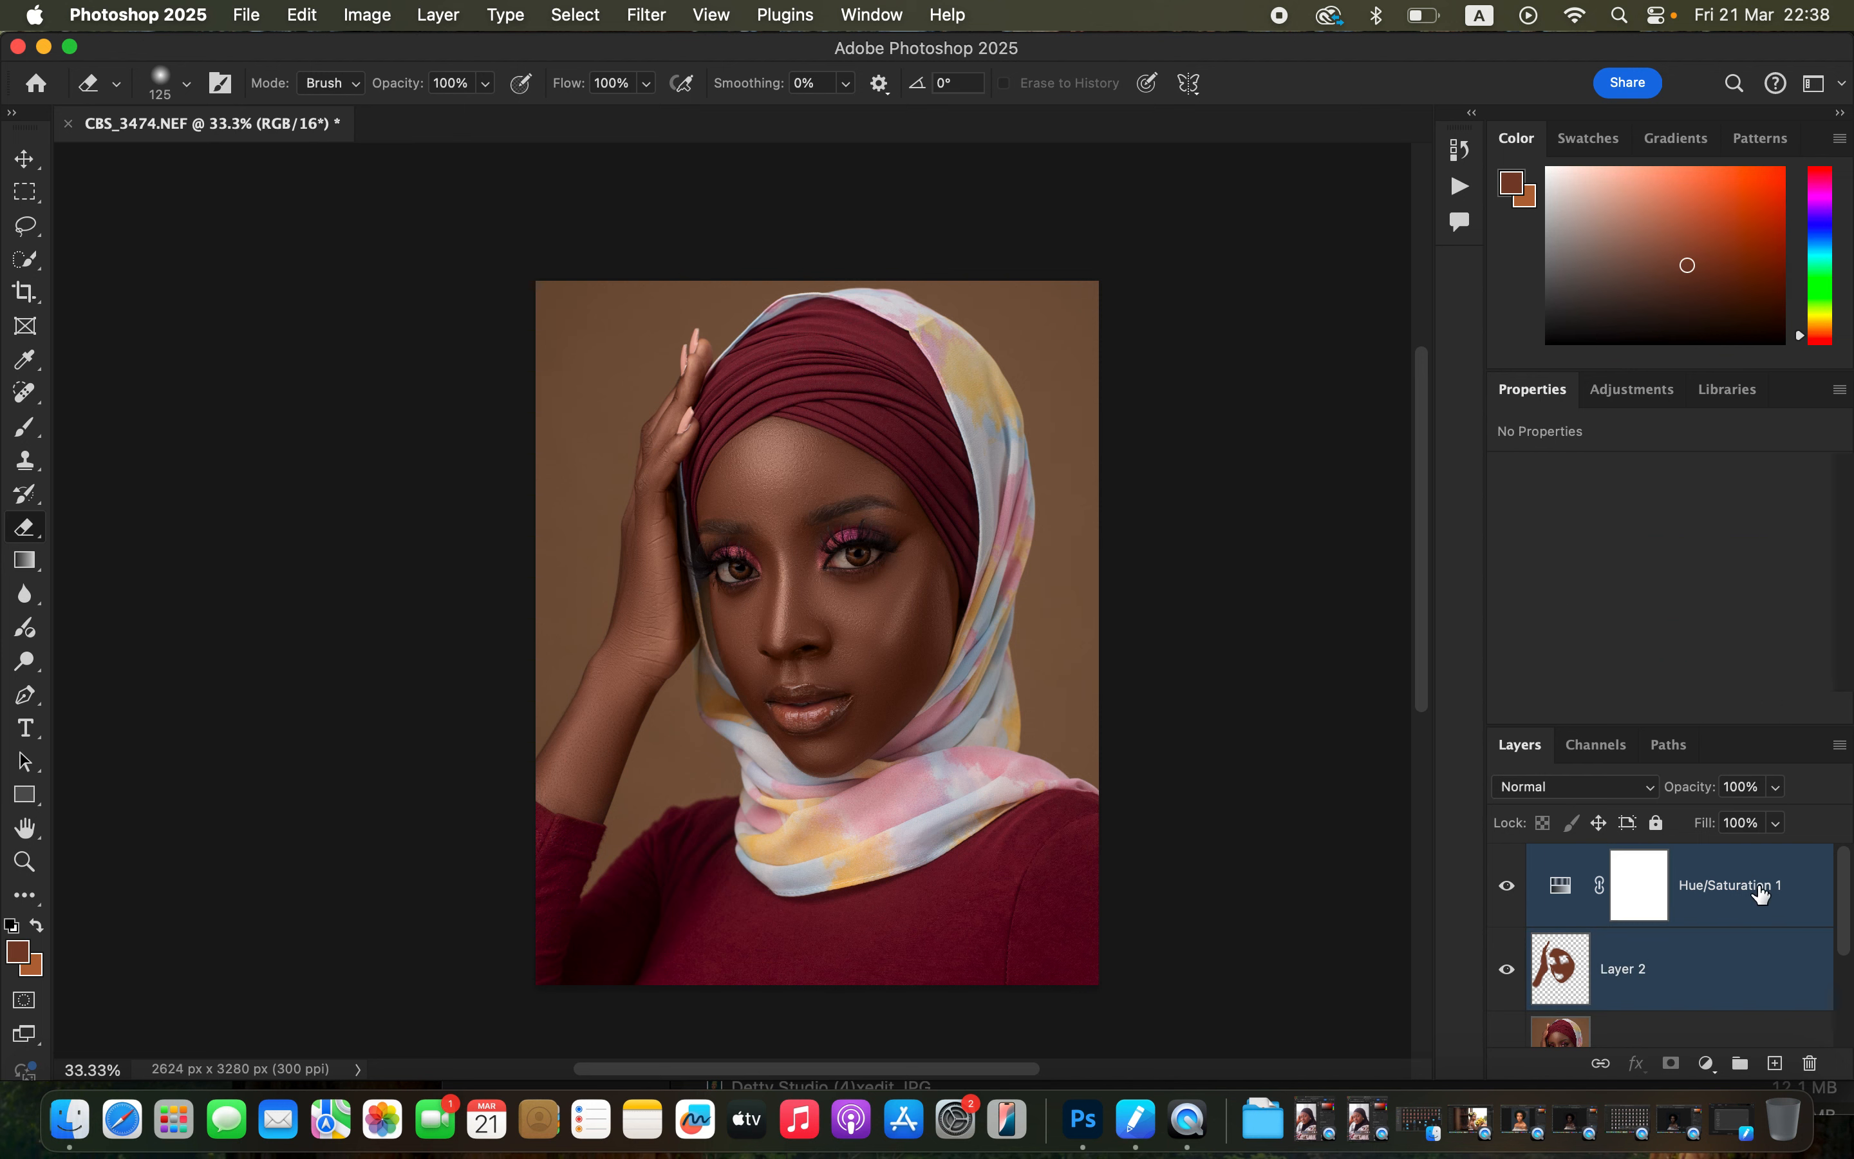
pyautogui.moveTo(1761, 892); pyautogui.dragTo(1741, 1063)
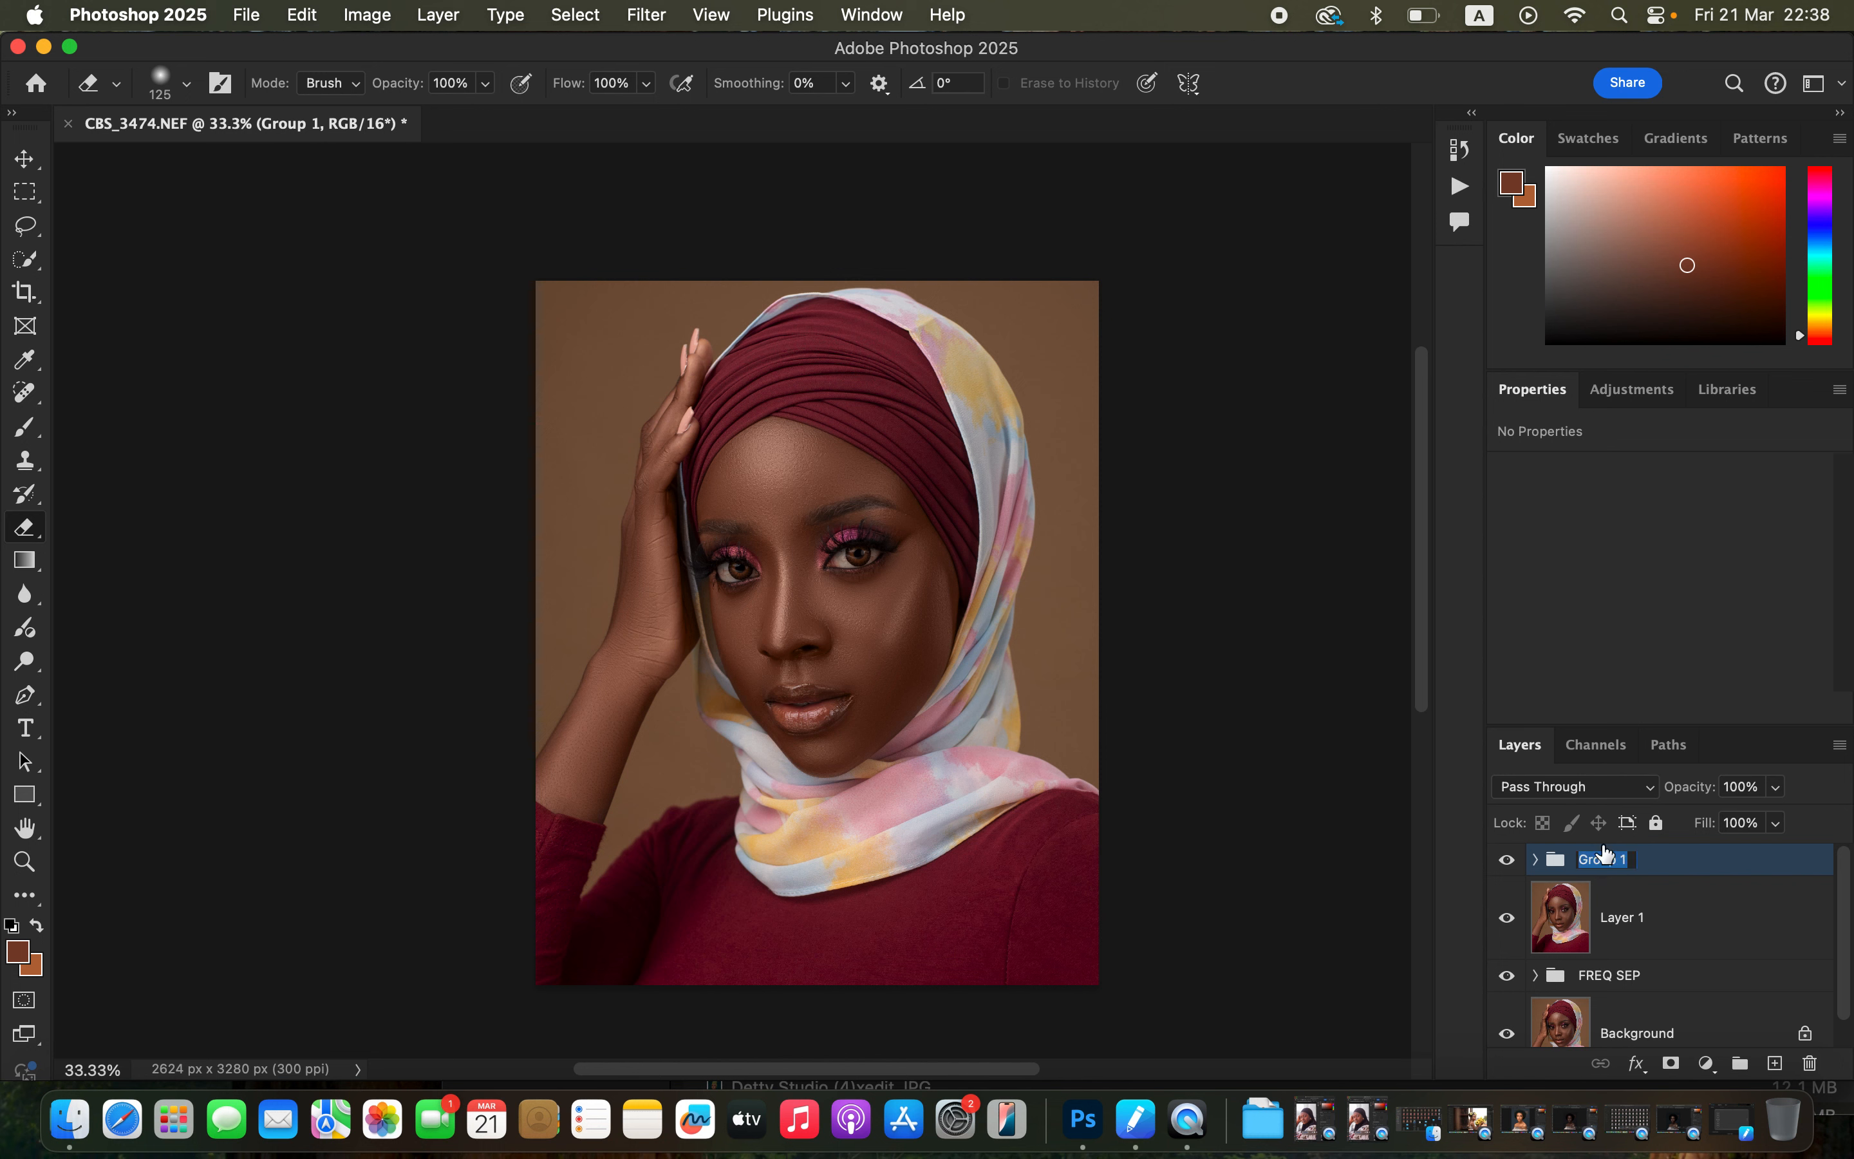
pyautogui.press('Return')
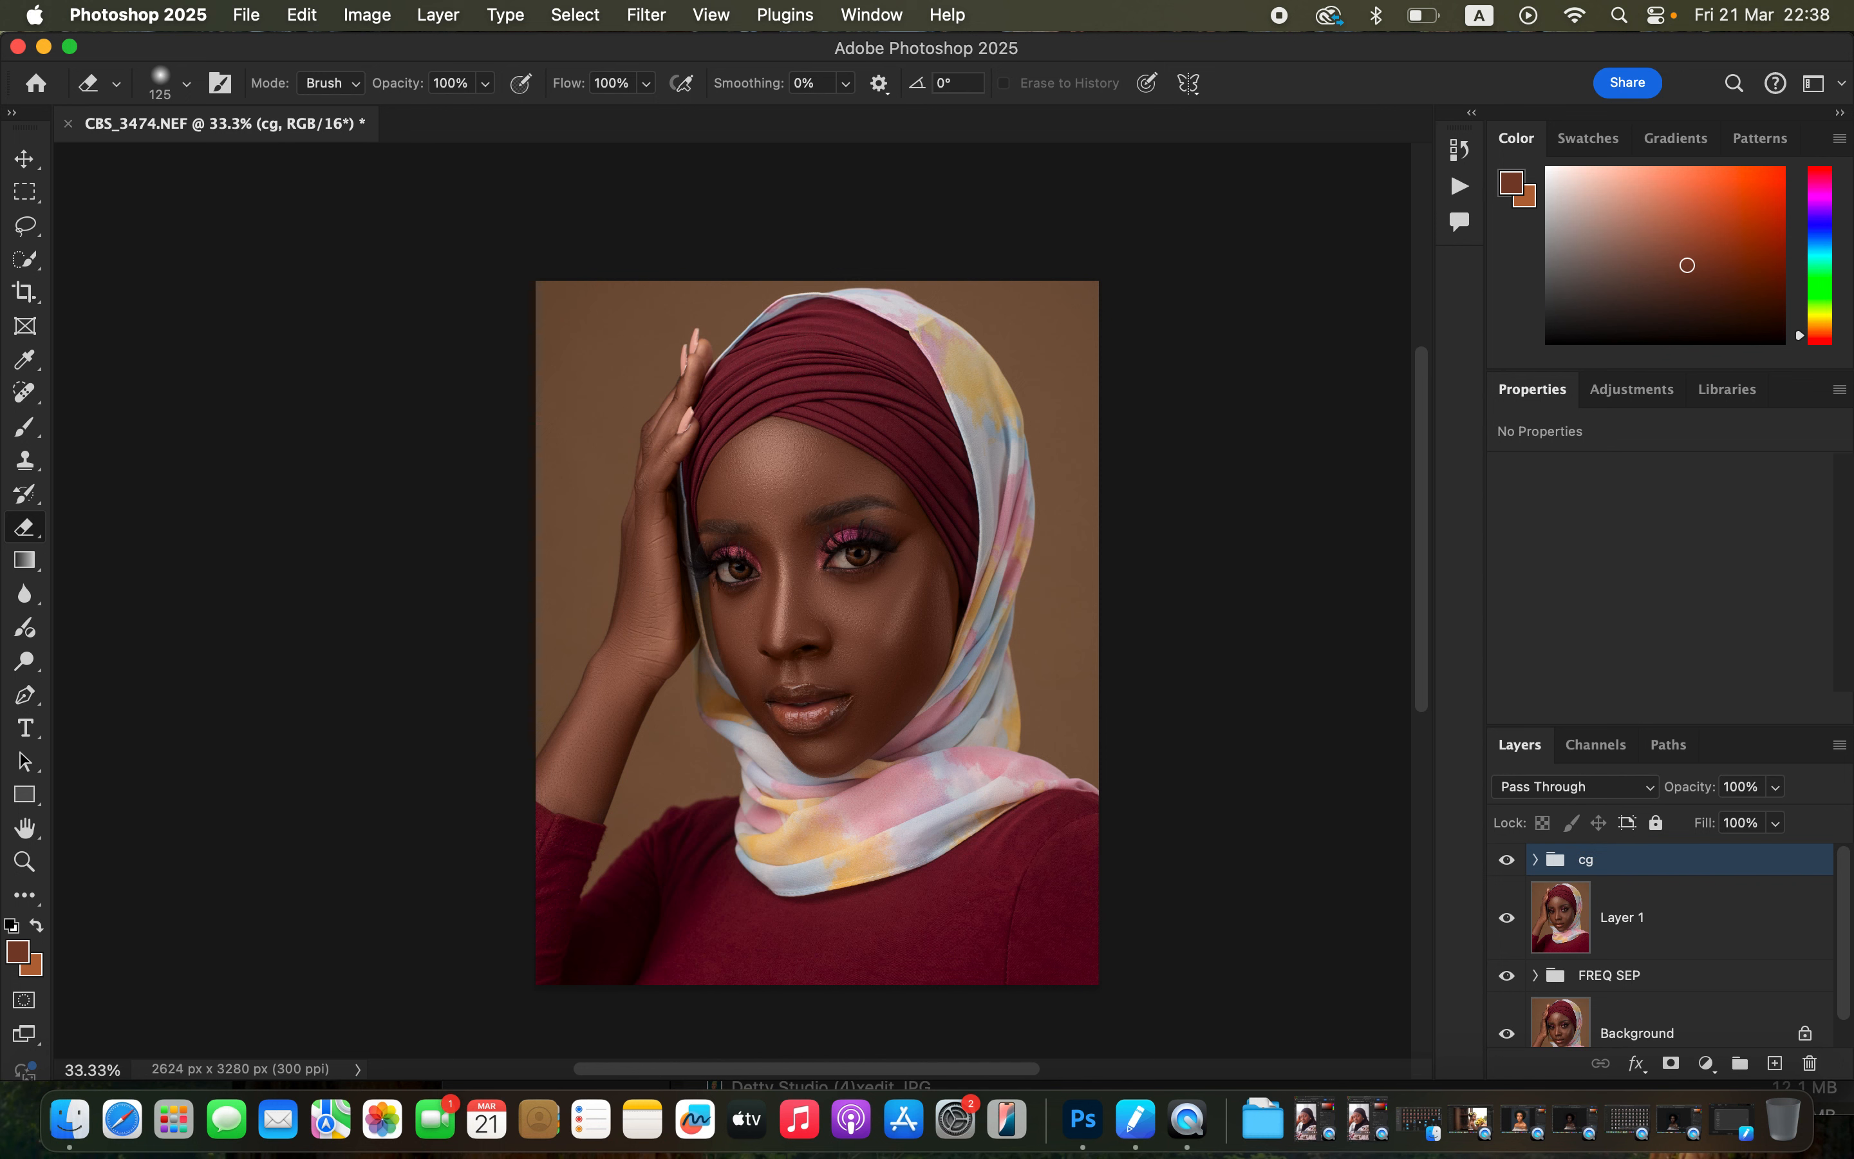
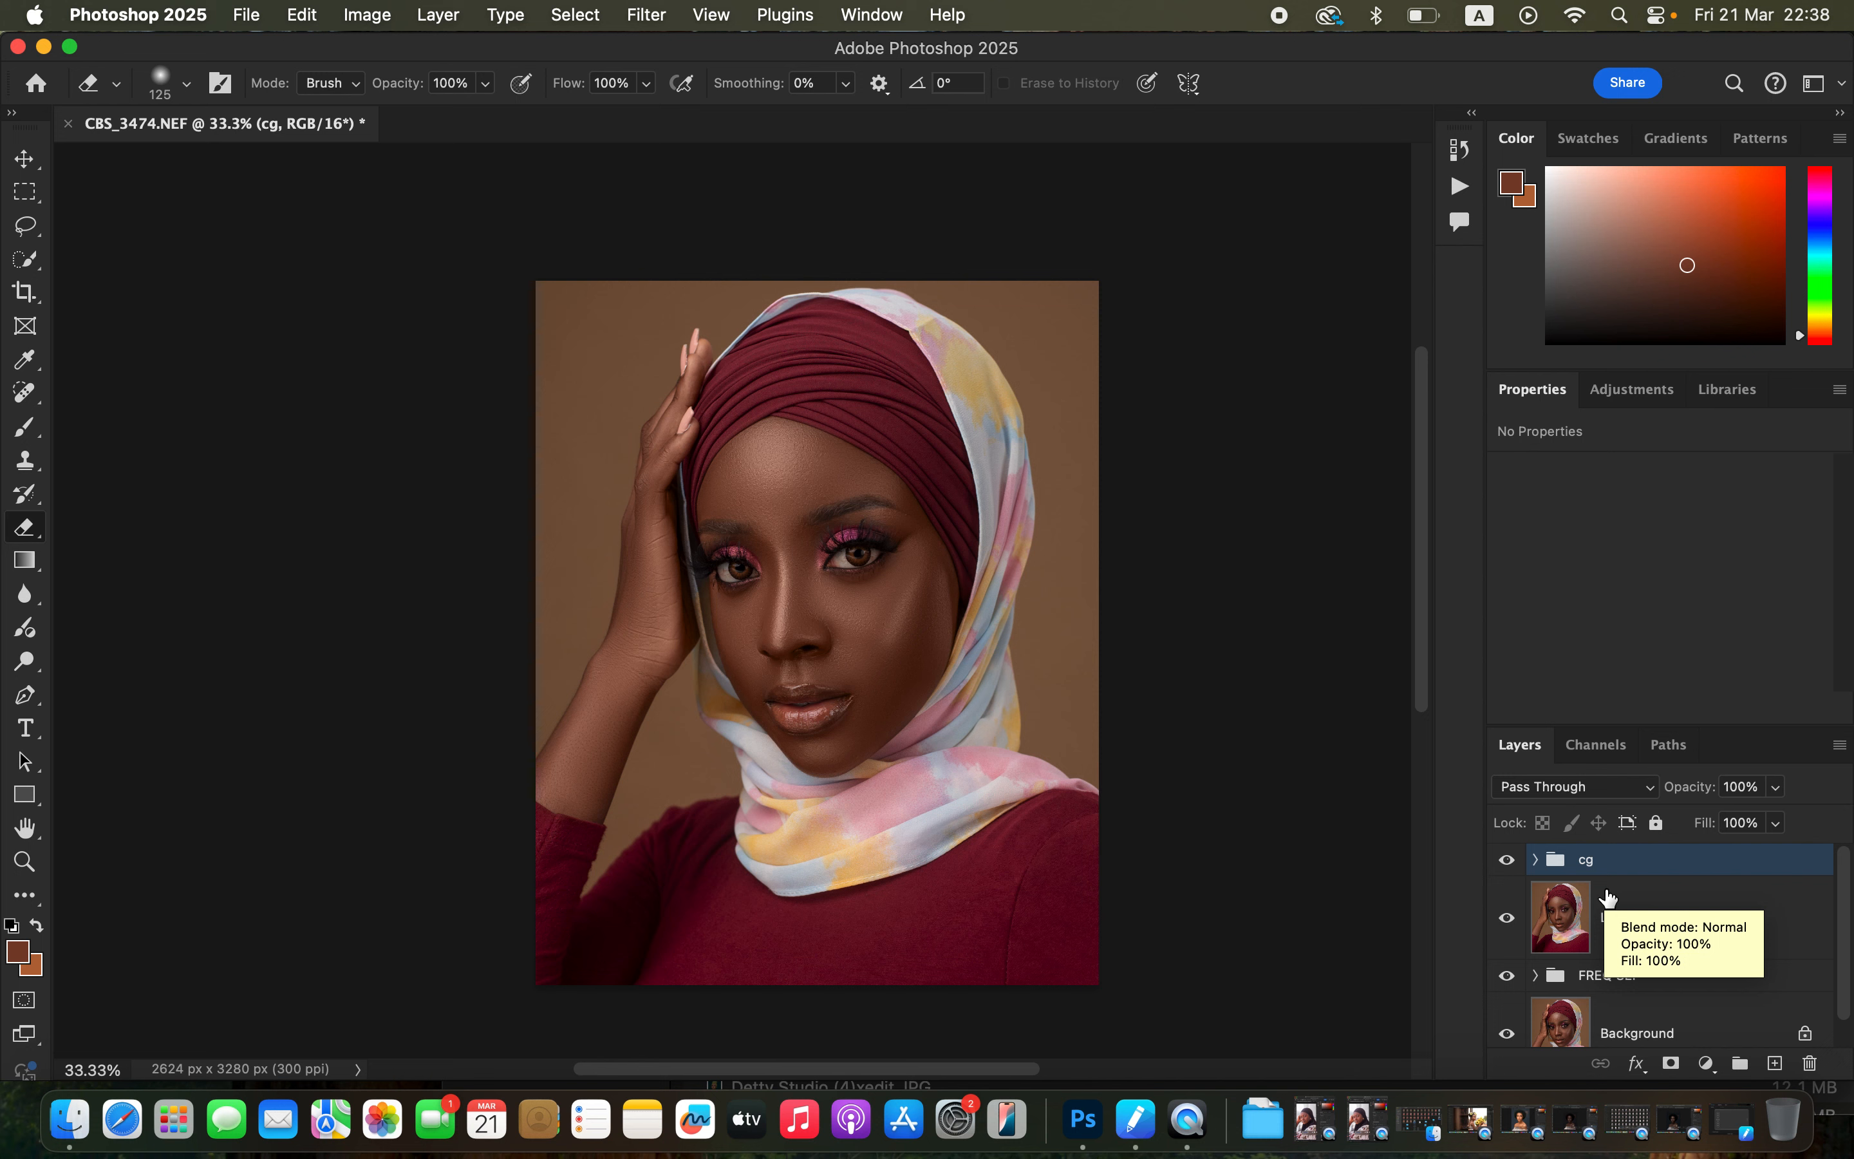
# Add a Curves adjustment layer pulling the curve down to darken, and invert its mask to black.
pyautogui.click(1705, 1066)
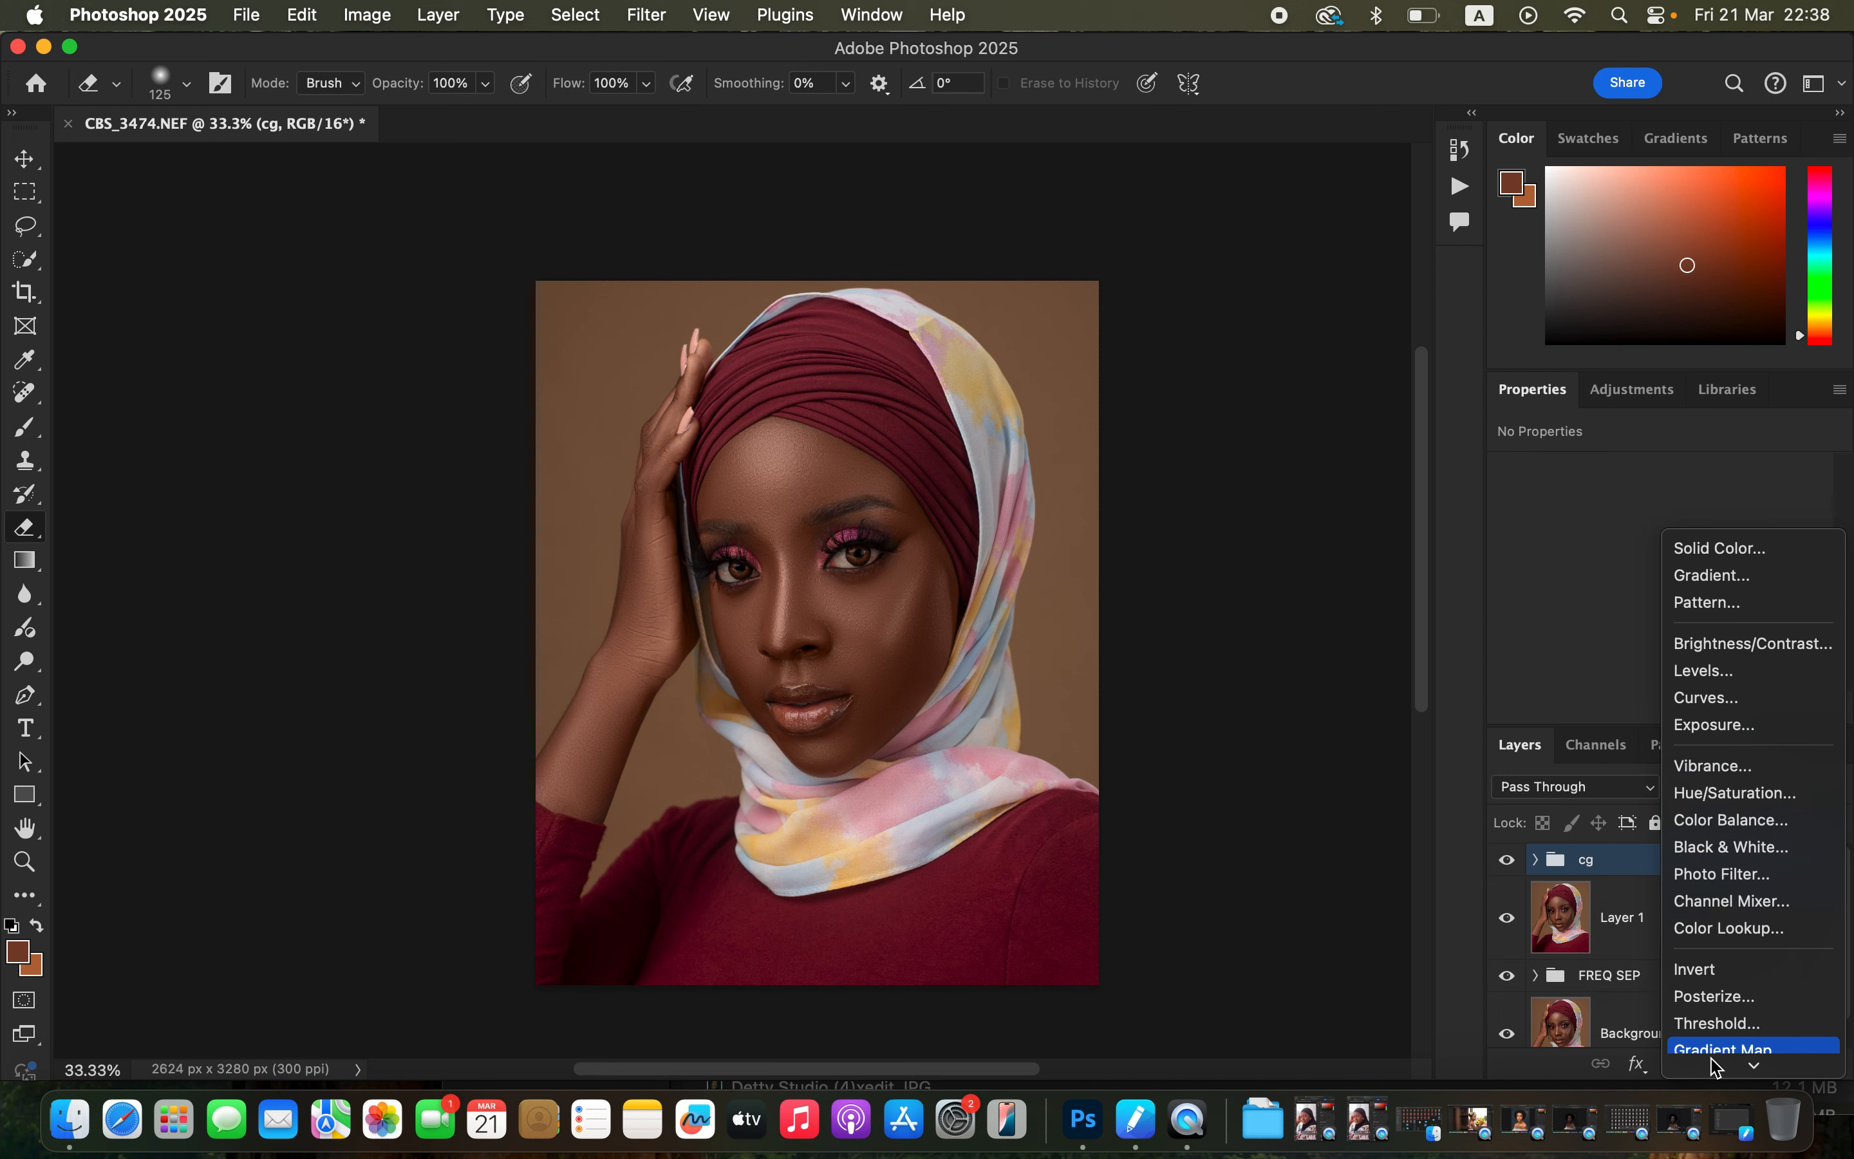
pyautogui.click(1739, 690)
pyautogui.scroll(-3, 1846, 528)
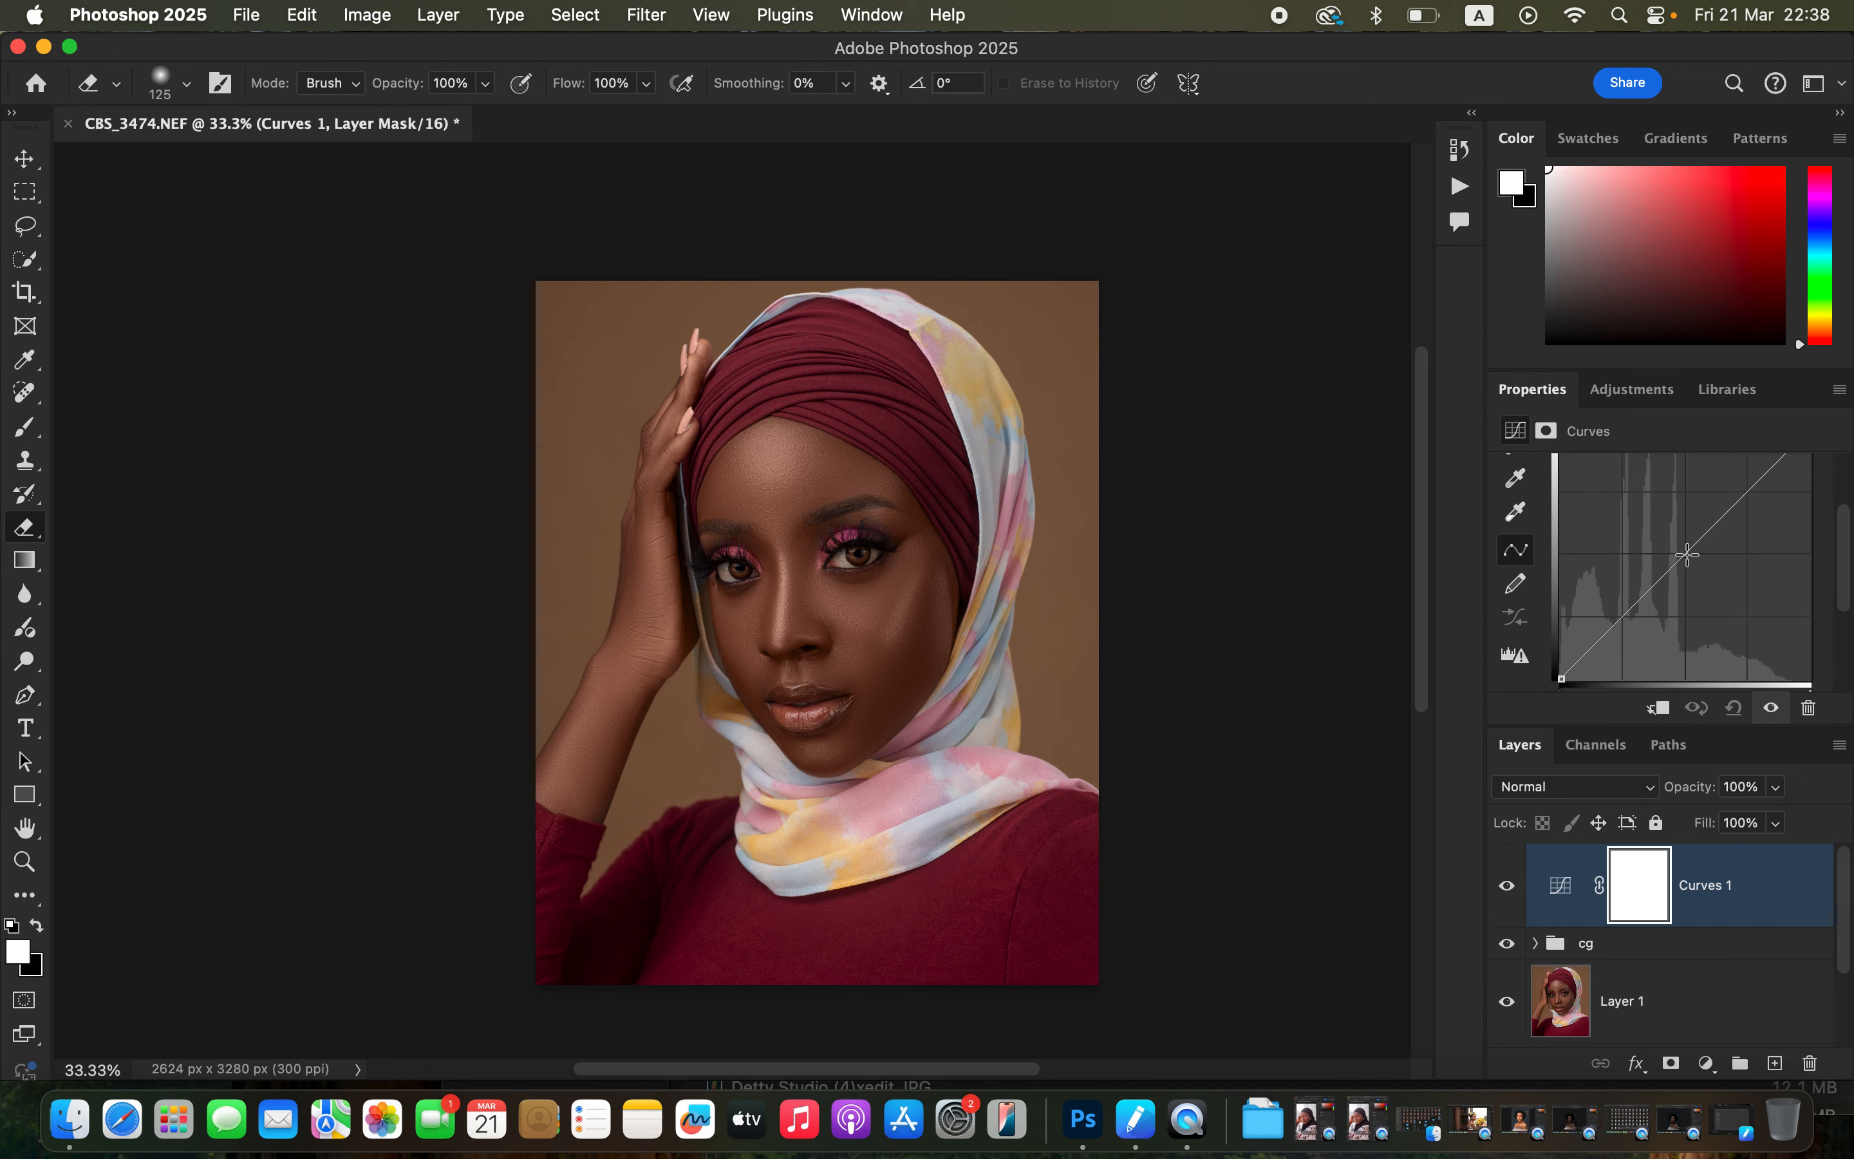
pyautogui.moveTo(1688, 555); pyautogui.dragTo(1696, 567)
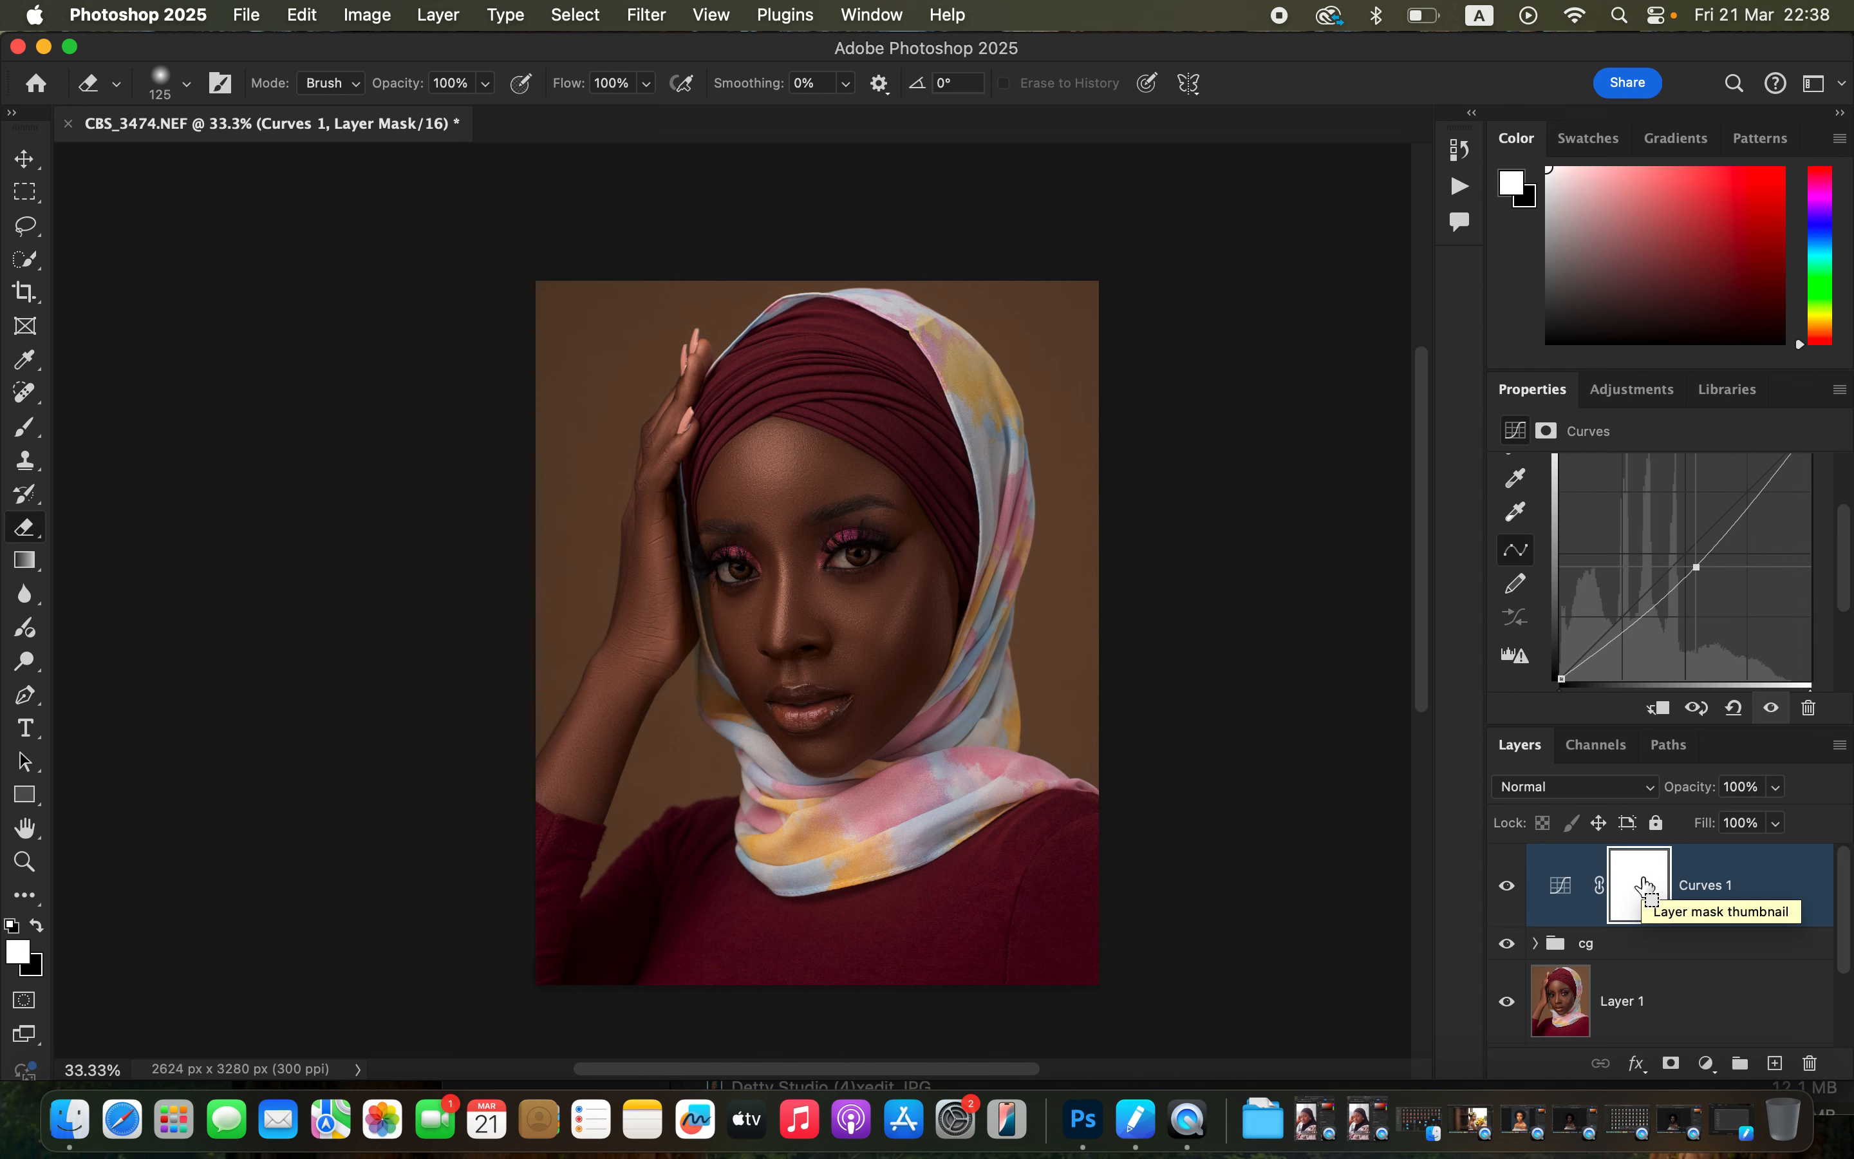
pyautogui.press('super+i')
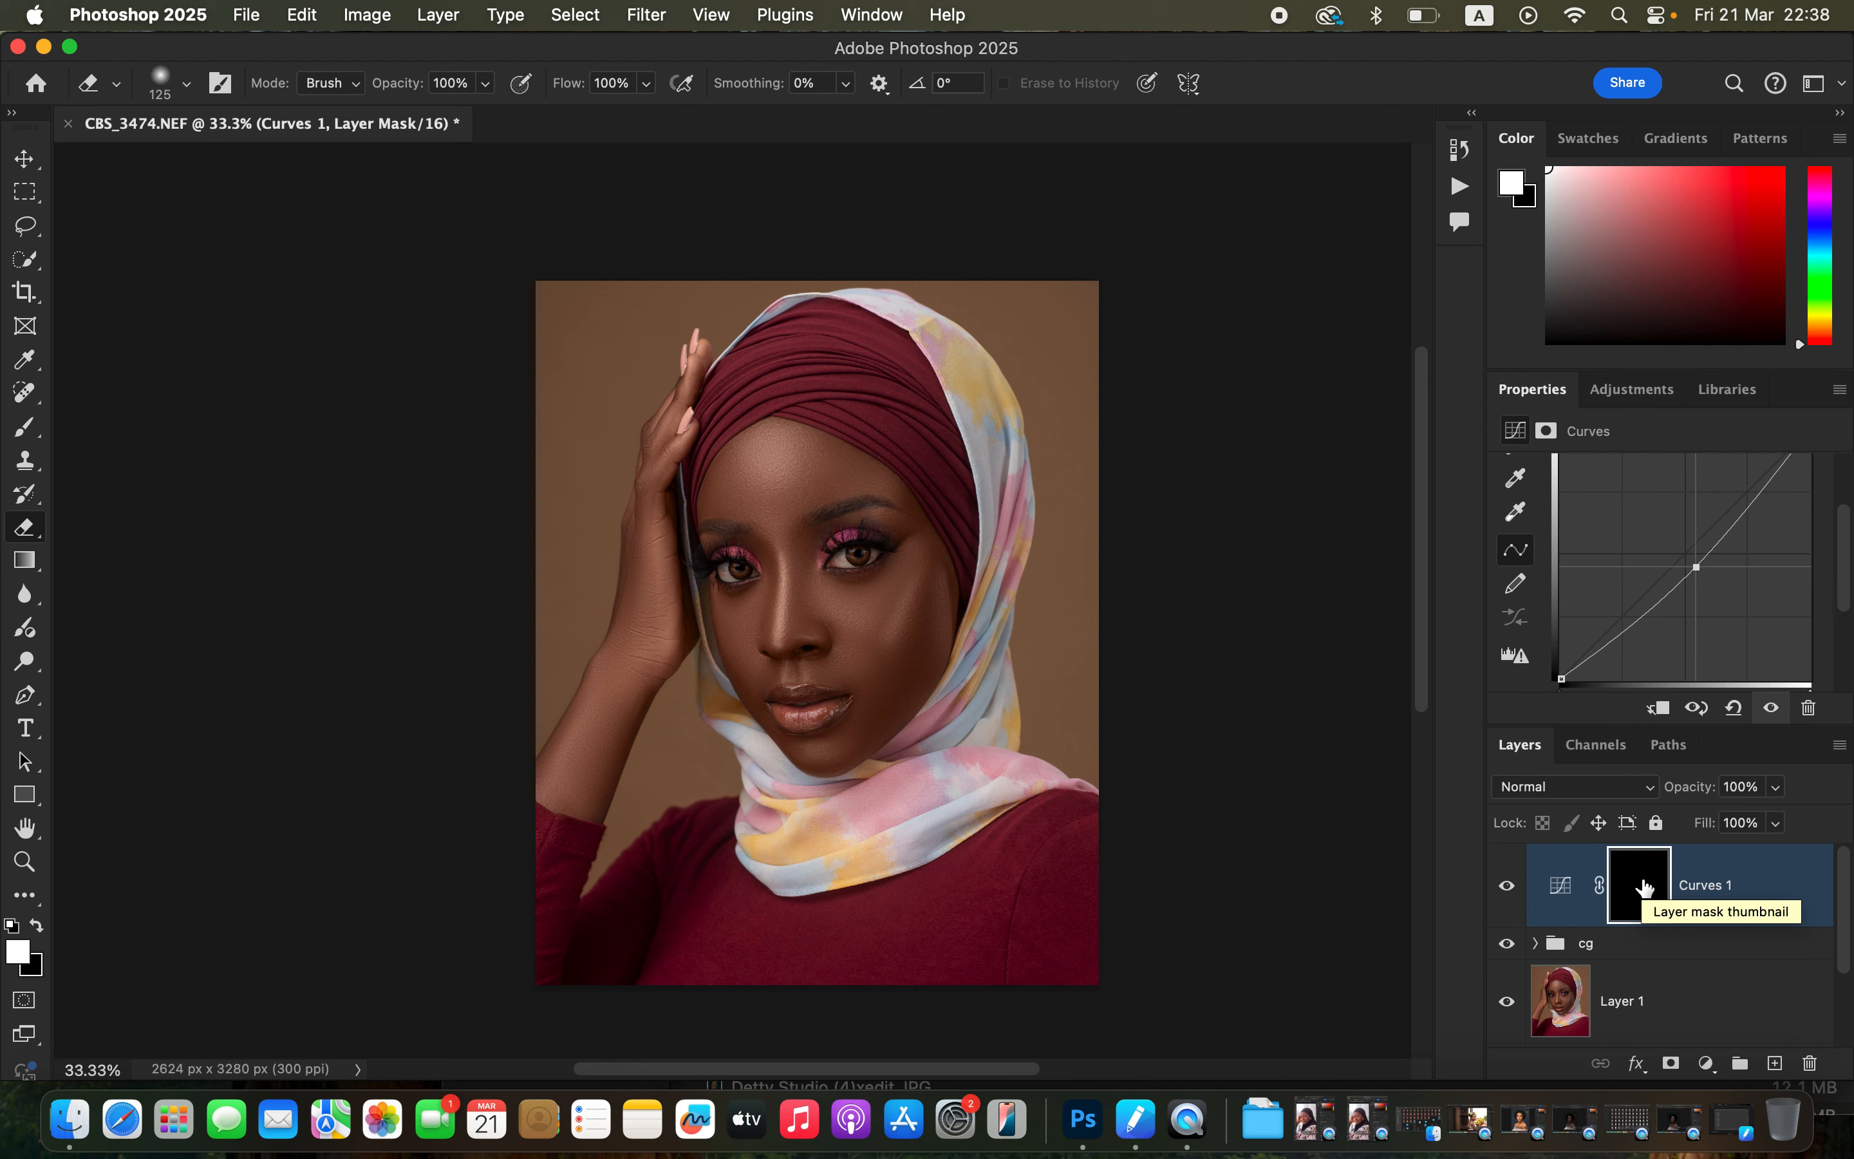
# Rename the darkening Curves layer BURN.
pyautogui.click(1709, 889)
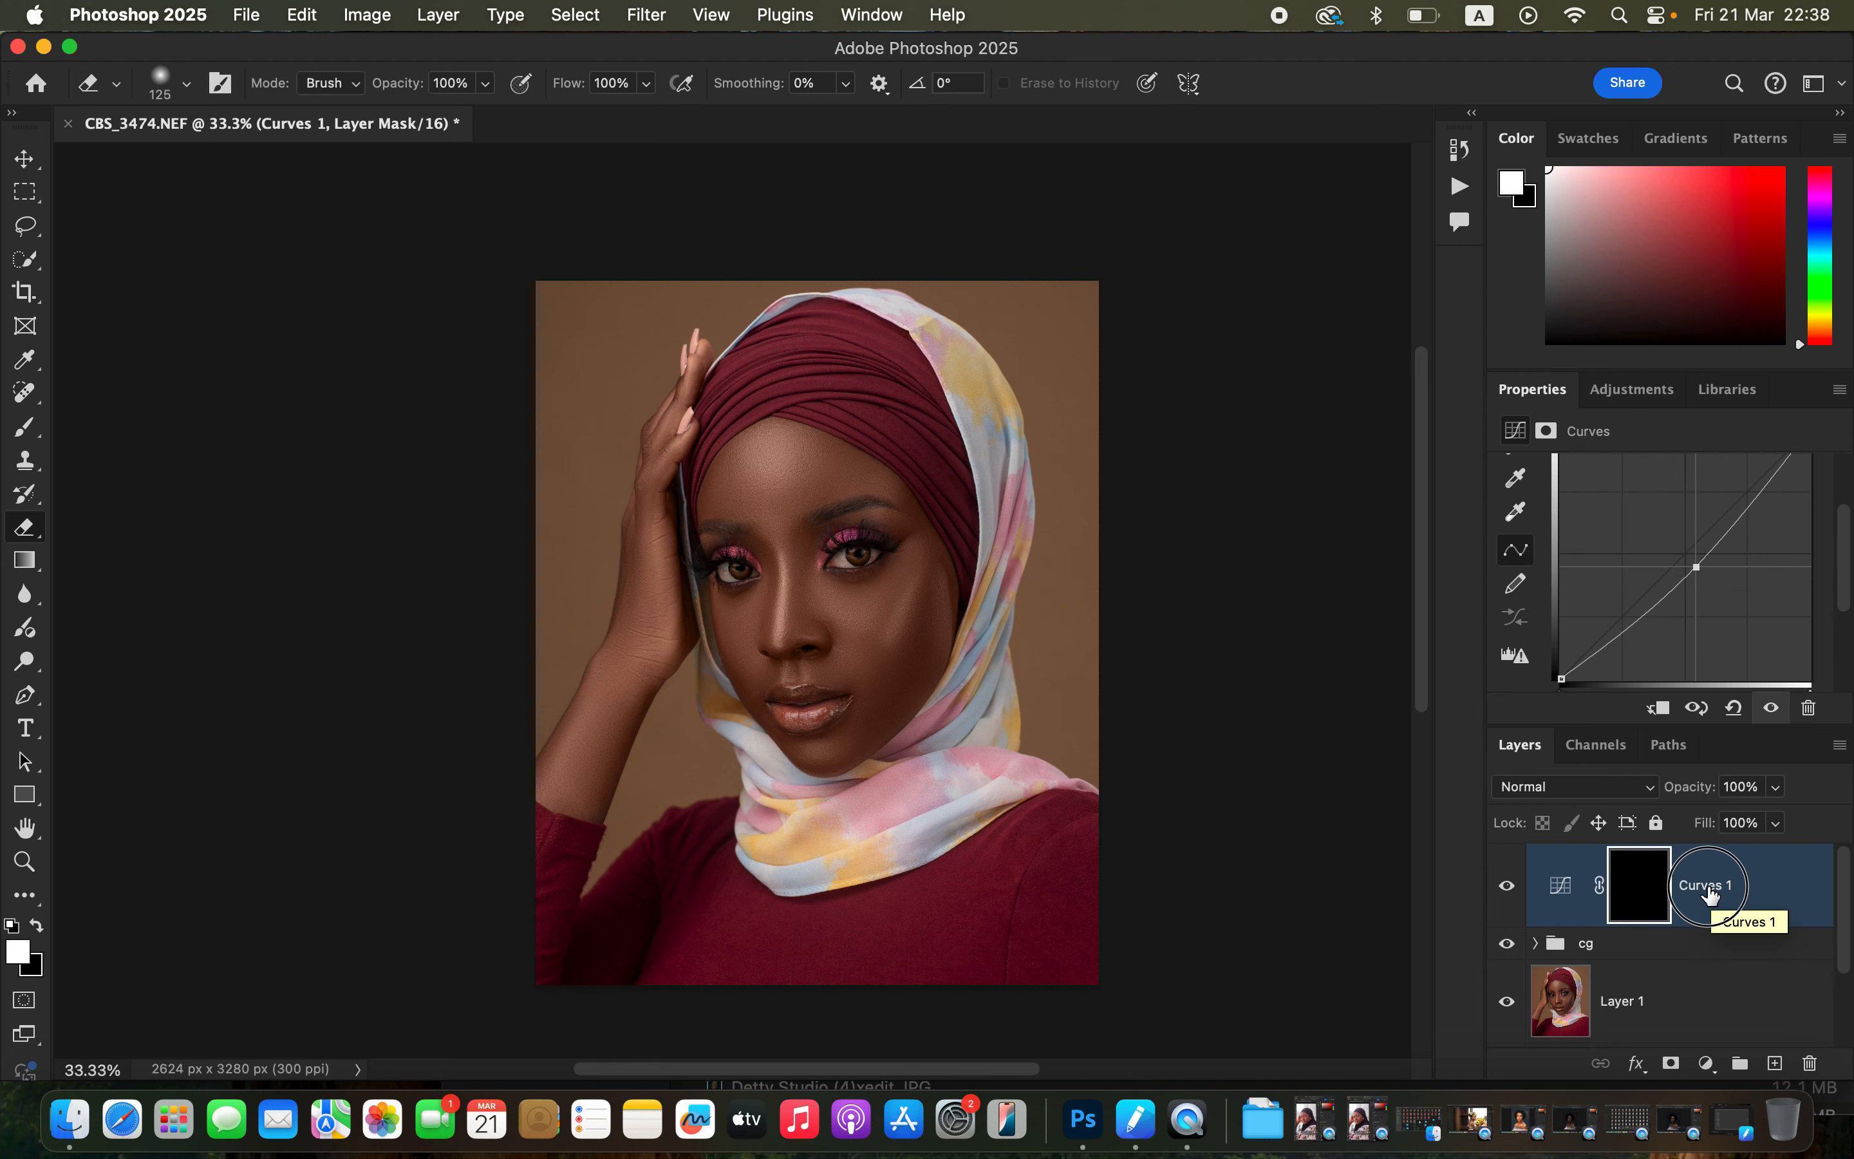
pyautogui.doubleClick(1711, 891)
pyautogui.press('capslock')
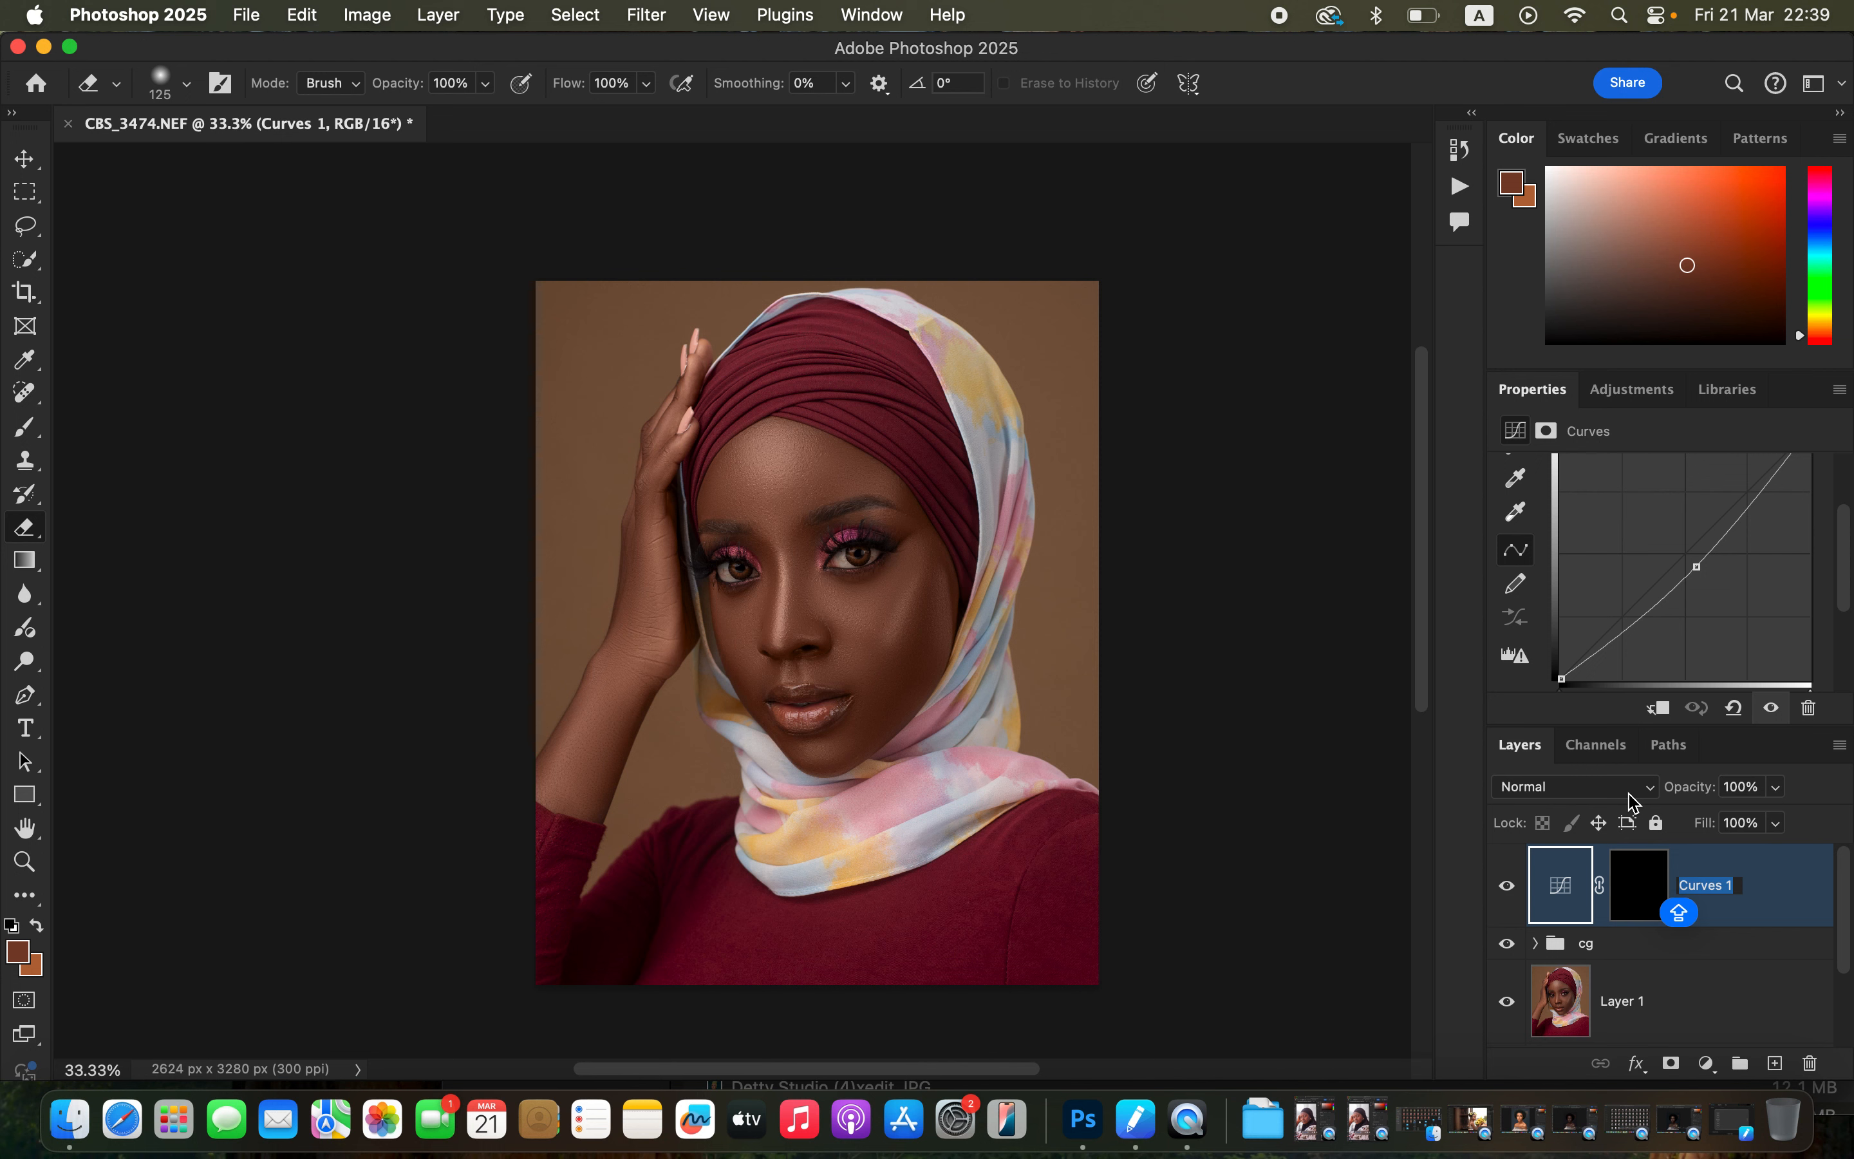
pyautogui.write('B')
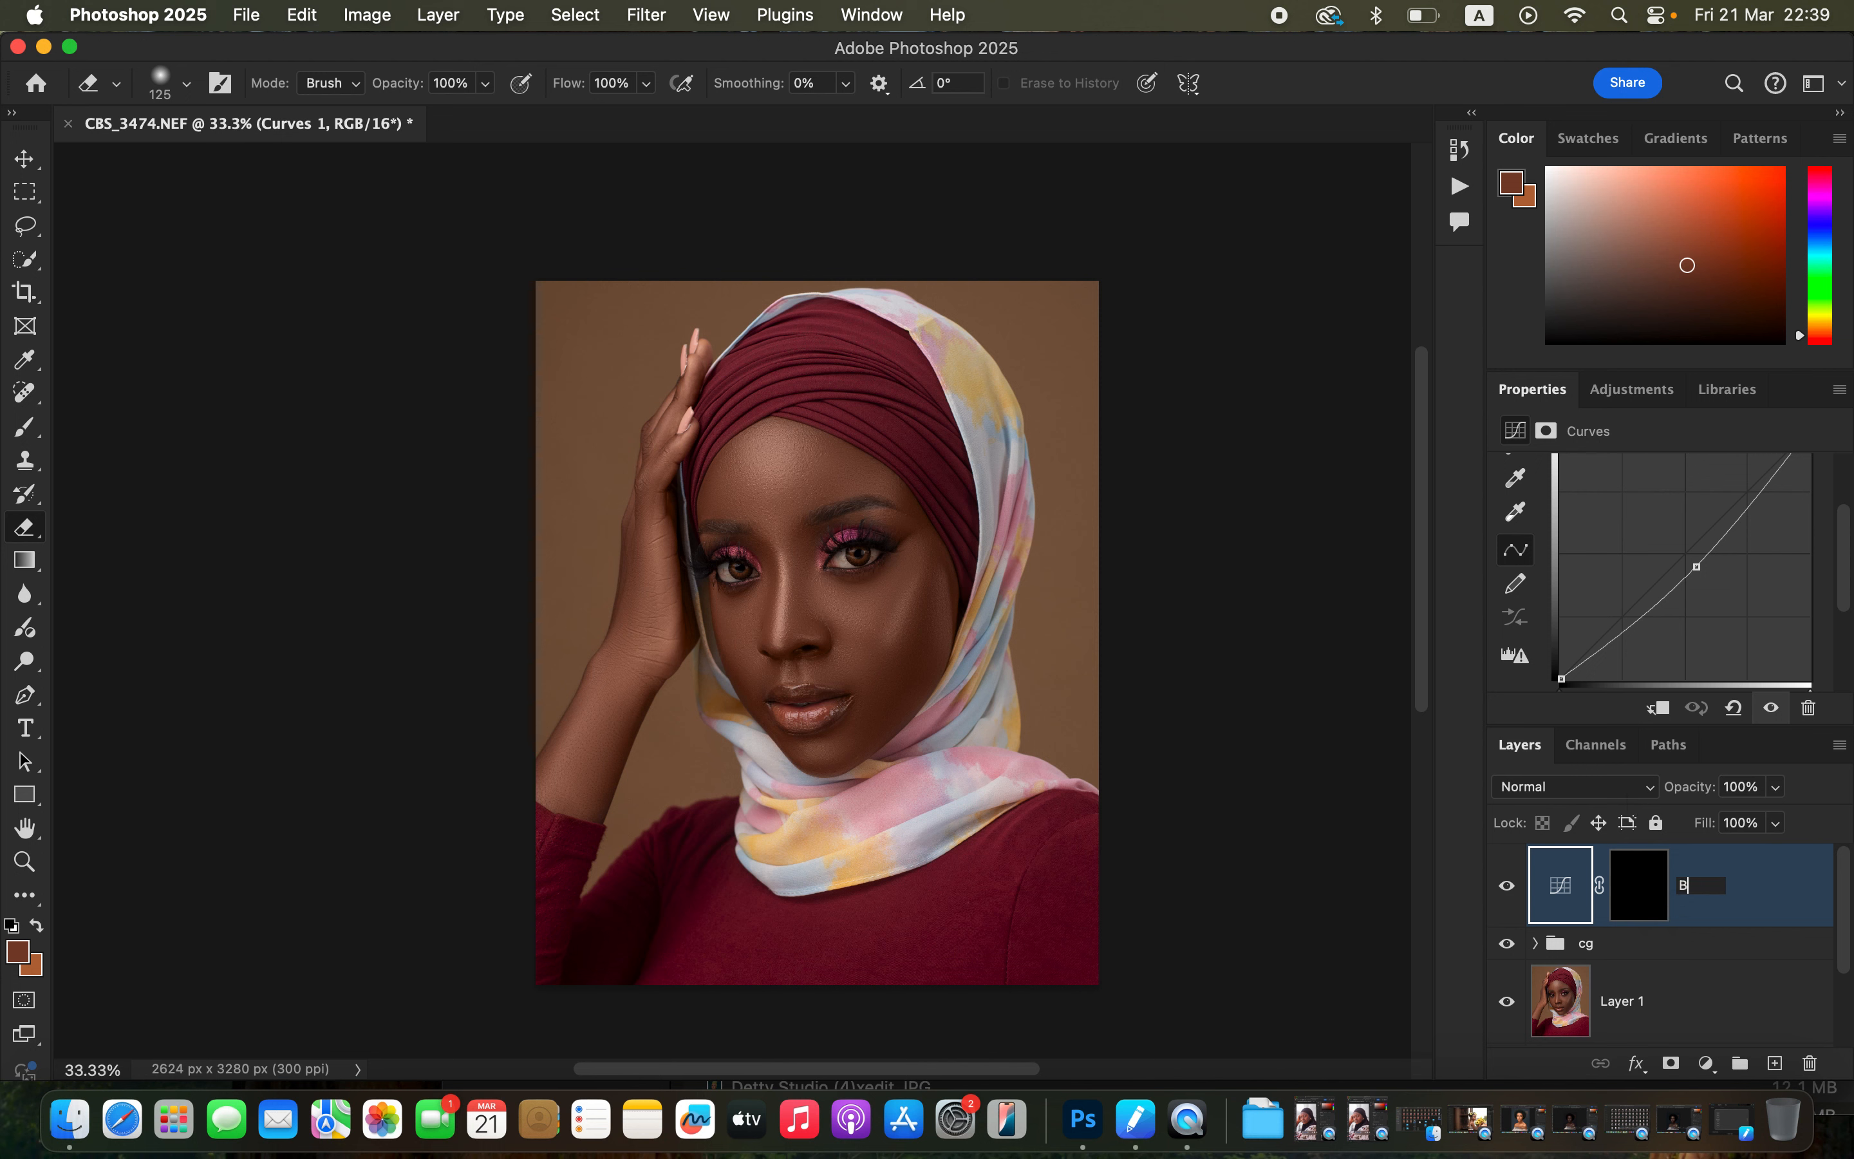
pyautogui.write('URN')
pyautogui.press('capslock')
pyautogui.press('Return')
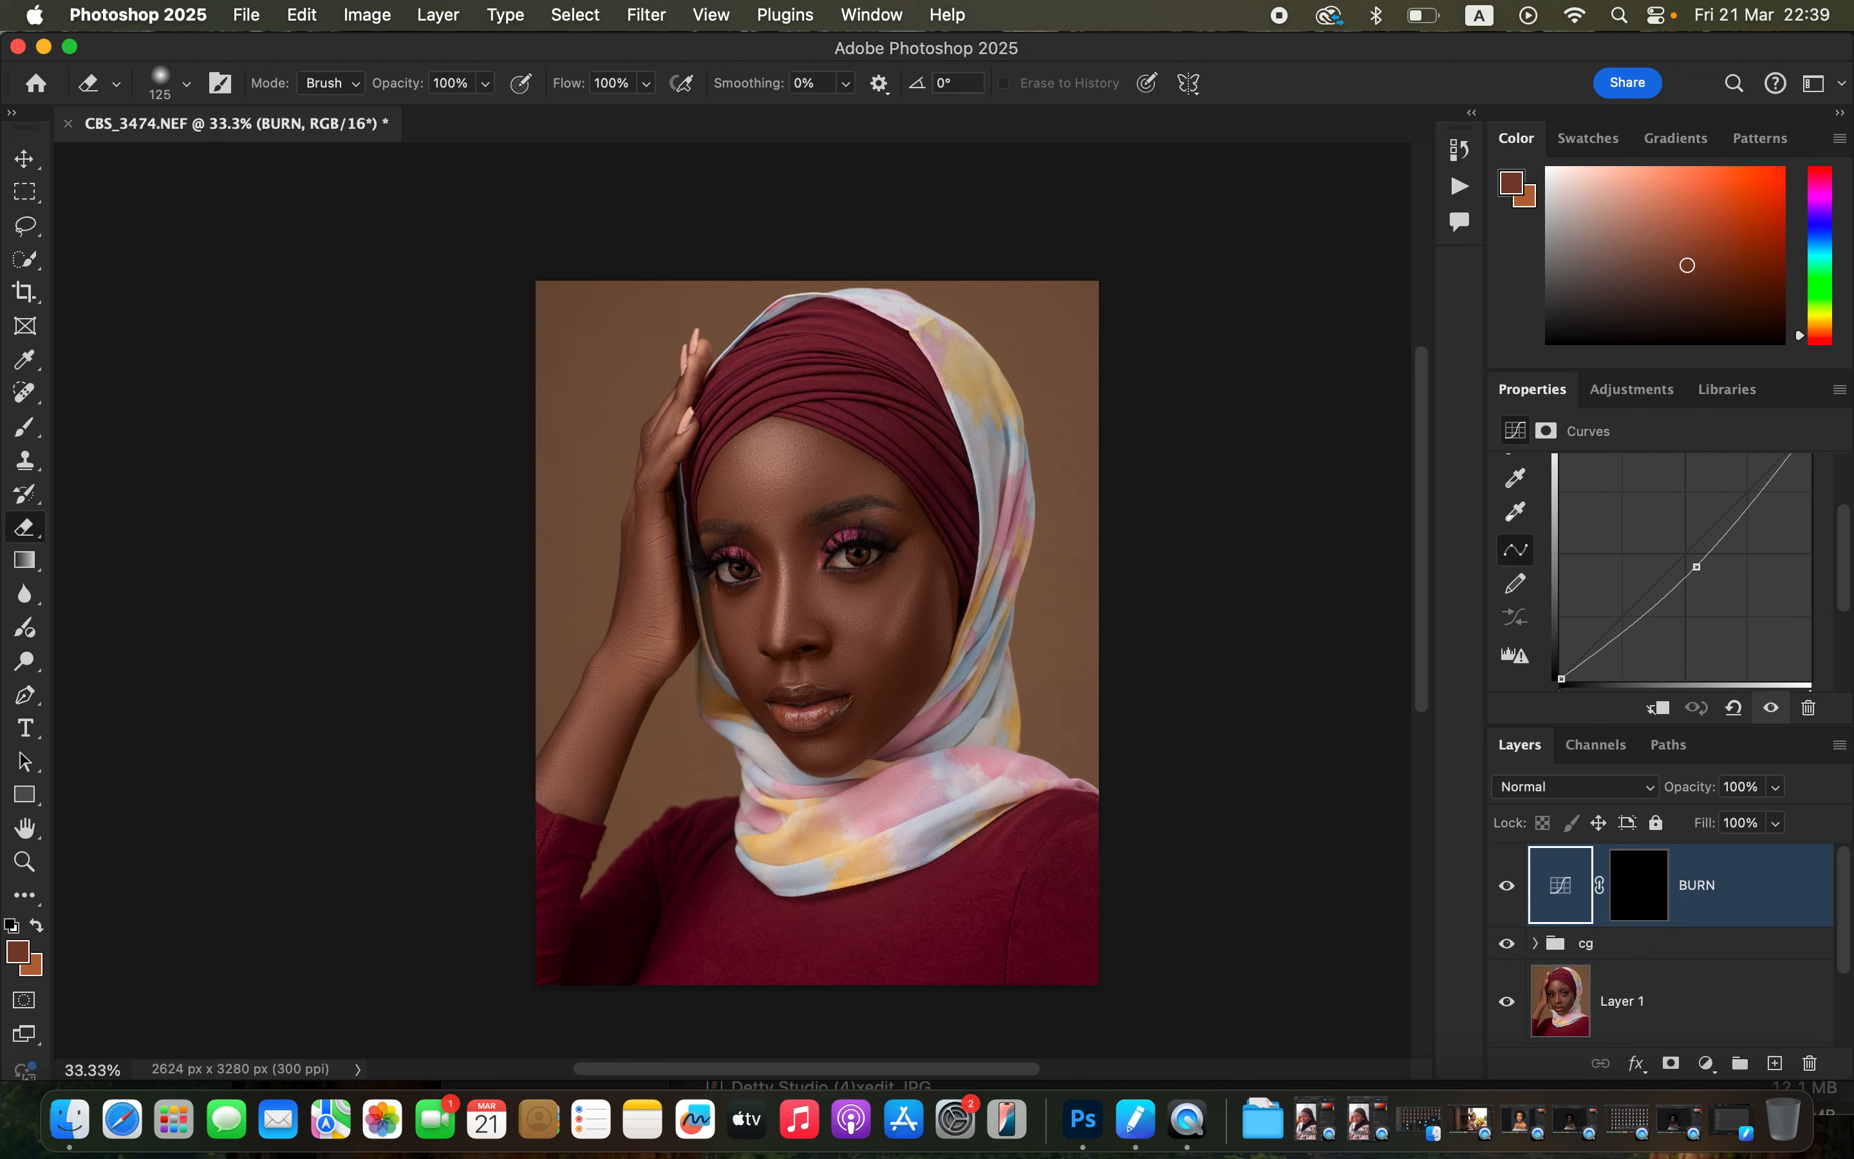
# Add a second Curves adjustment layer lifting the curve to brighten, and invert its mask to black.
pyautogui.click(1705, 1063)
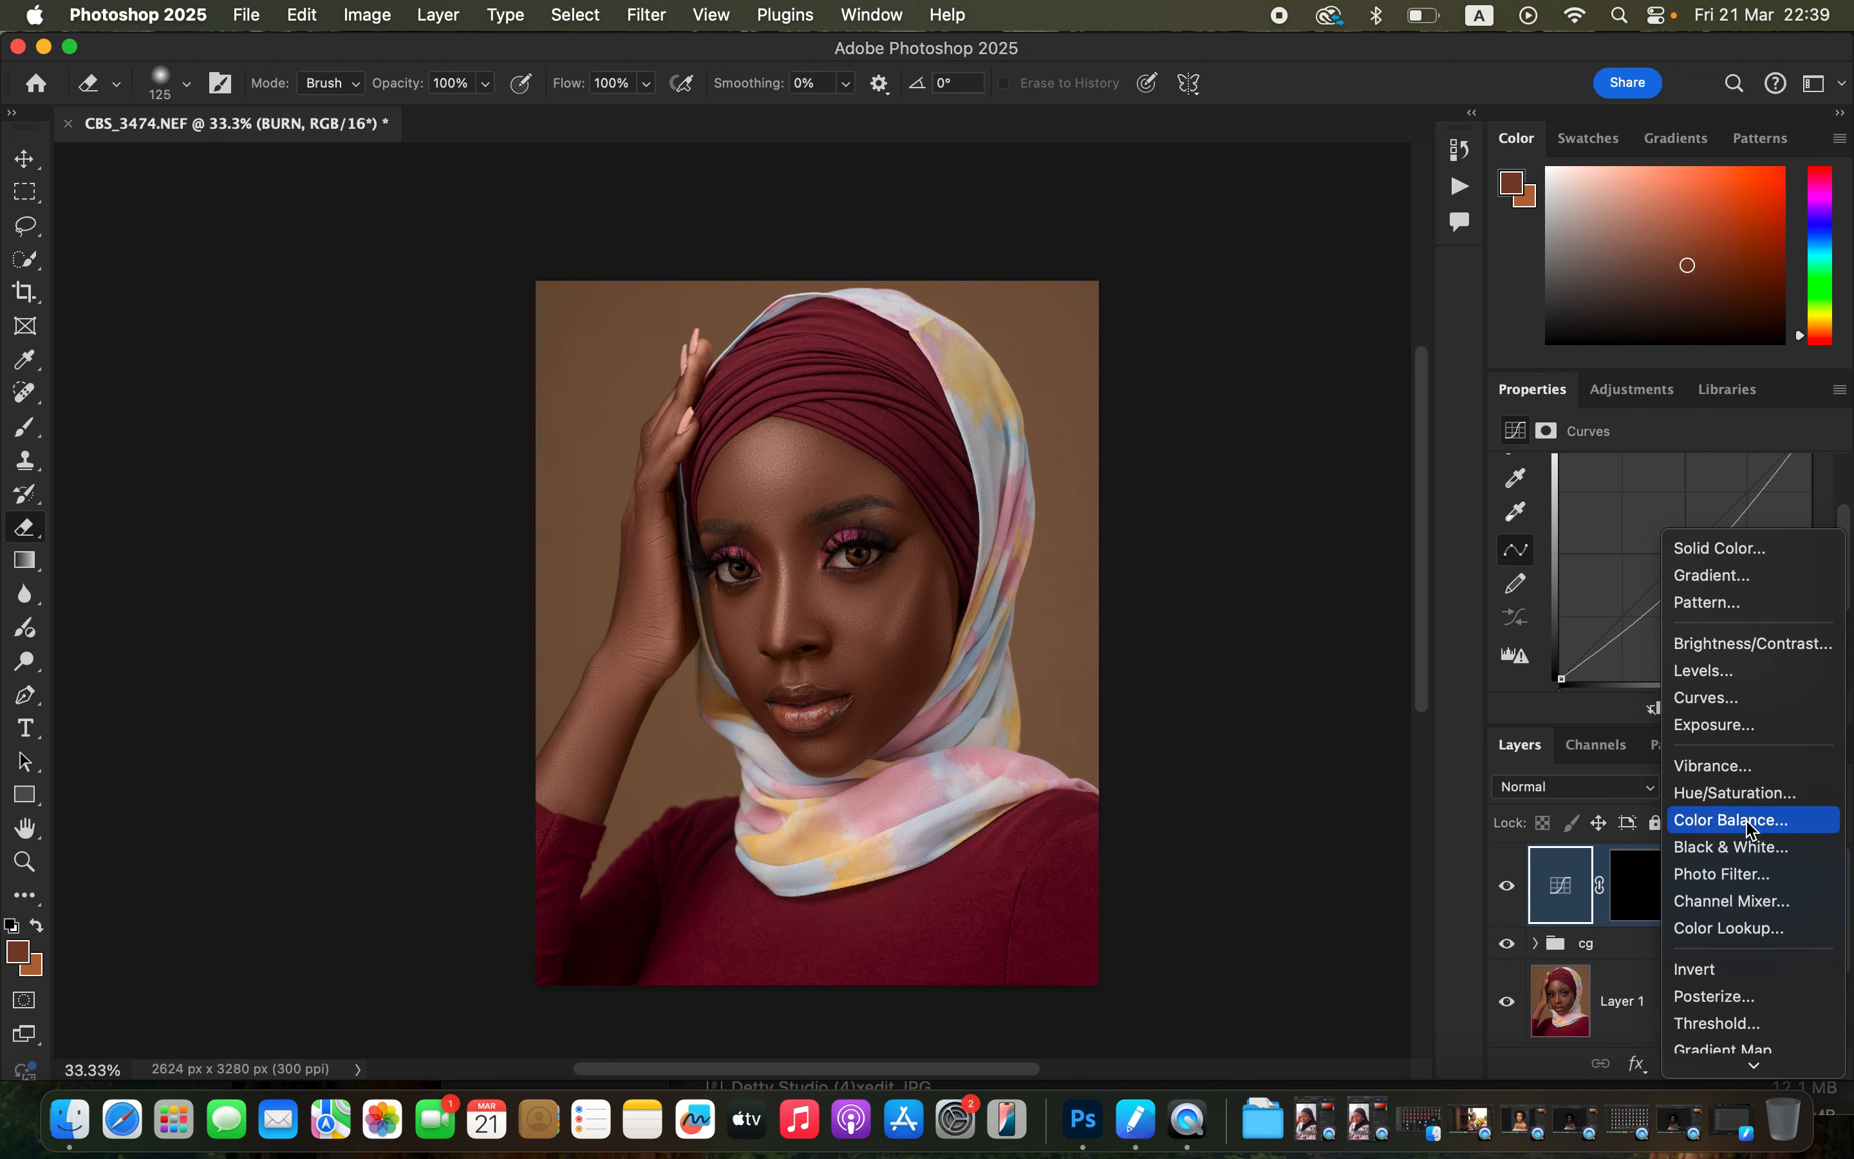
pyautogui.click(1754, 699)
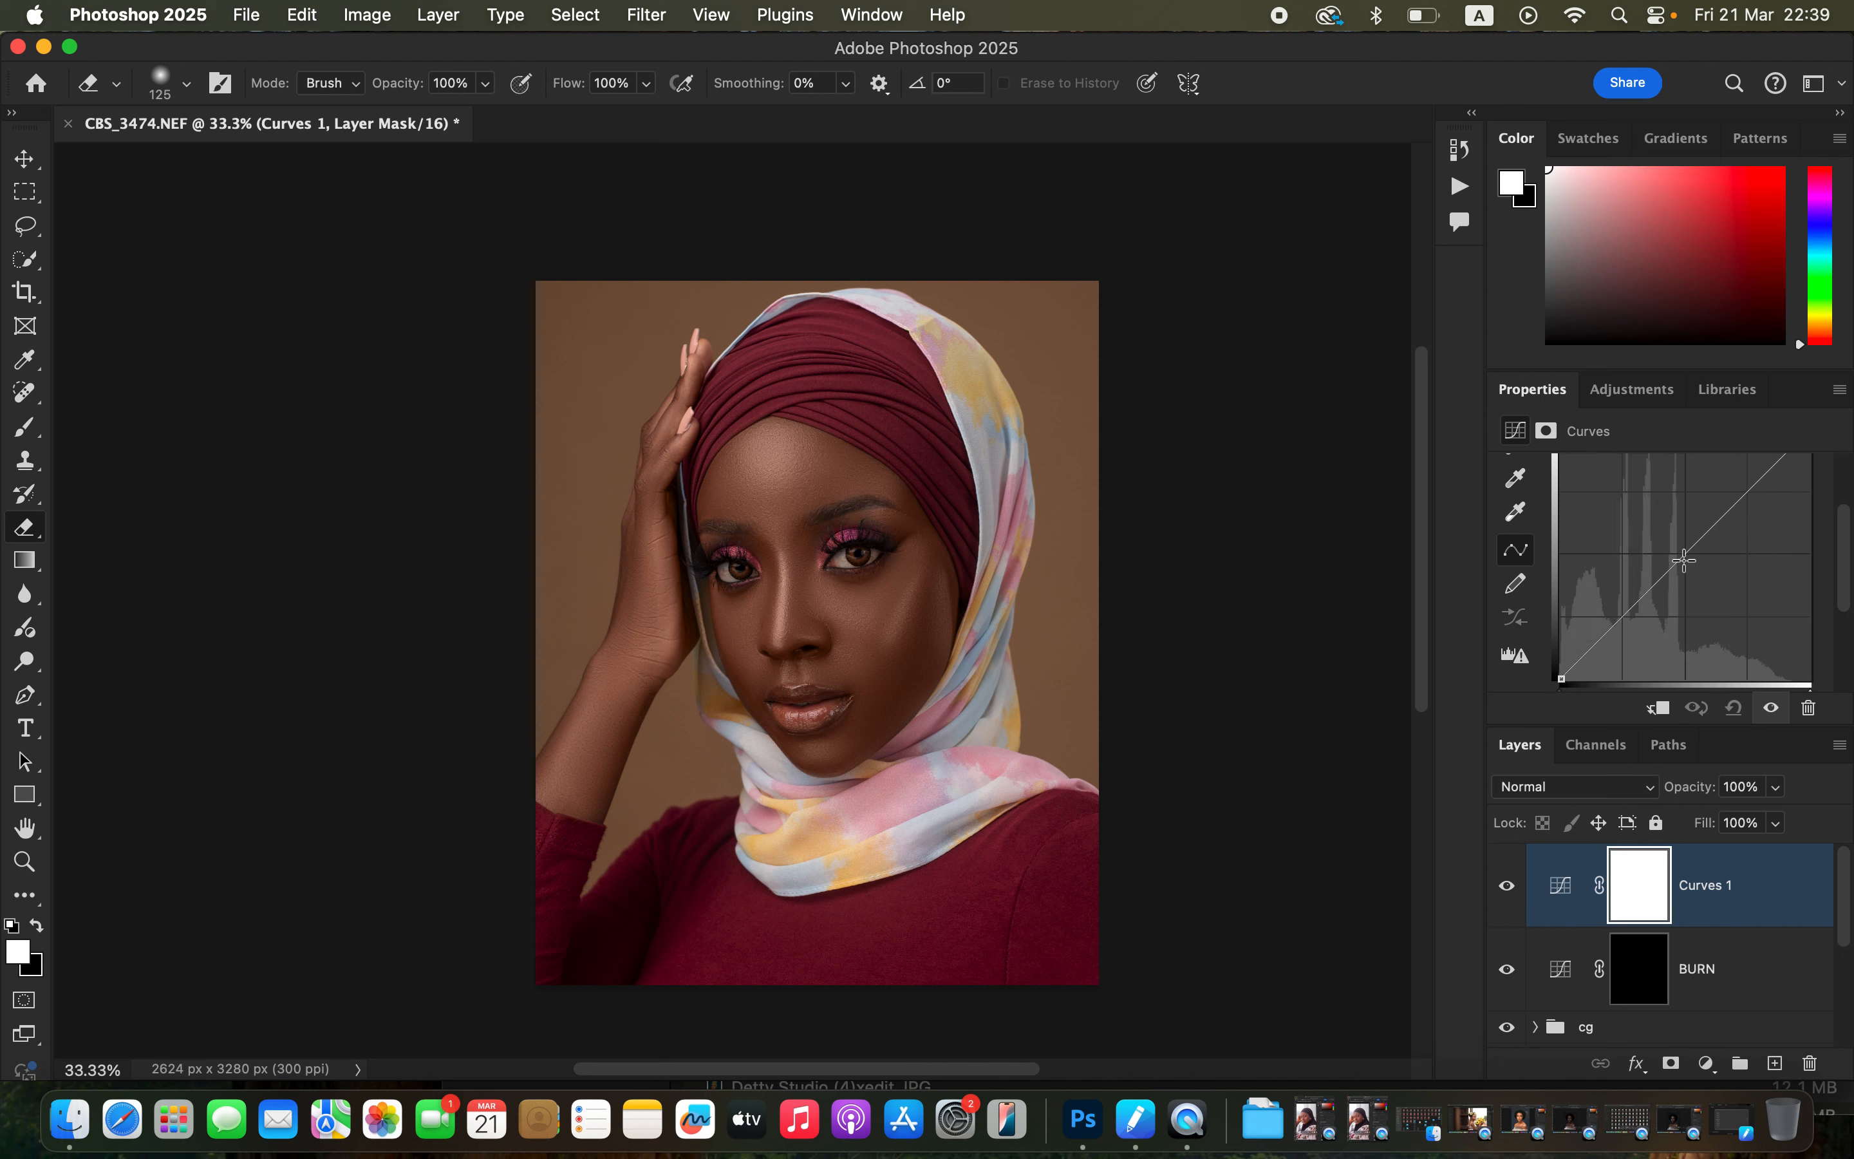
pyautogui.moveTo(1681, 551); pyautogui.dragTo(1668, 541)
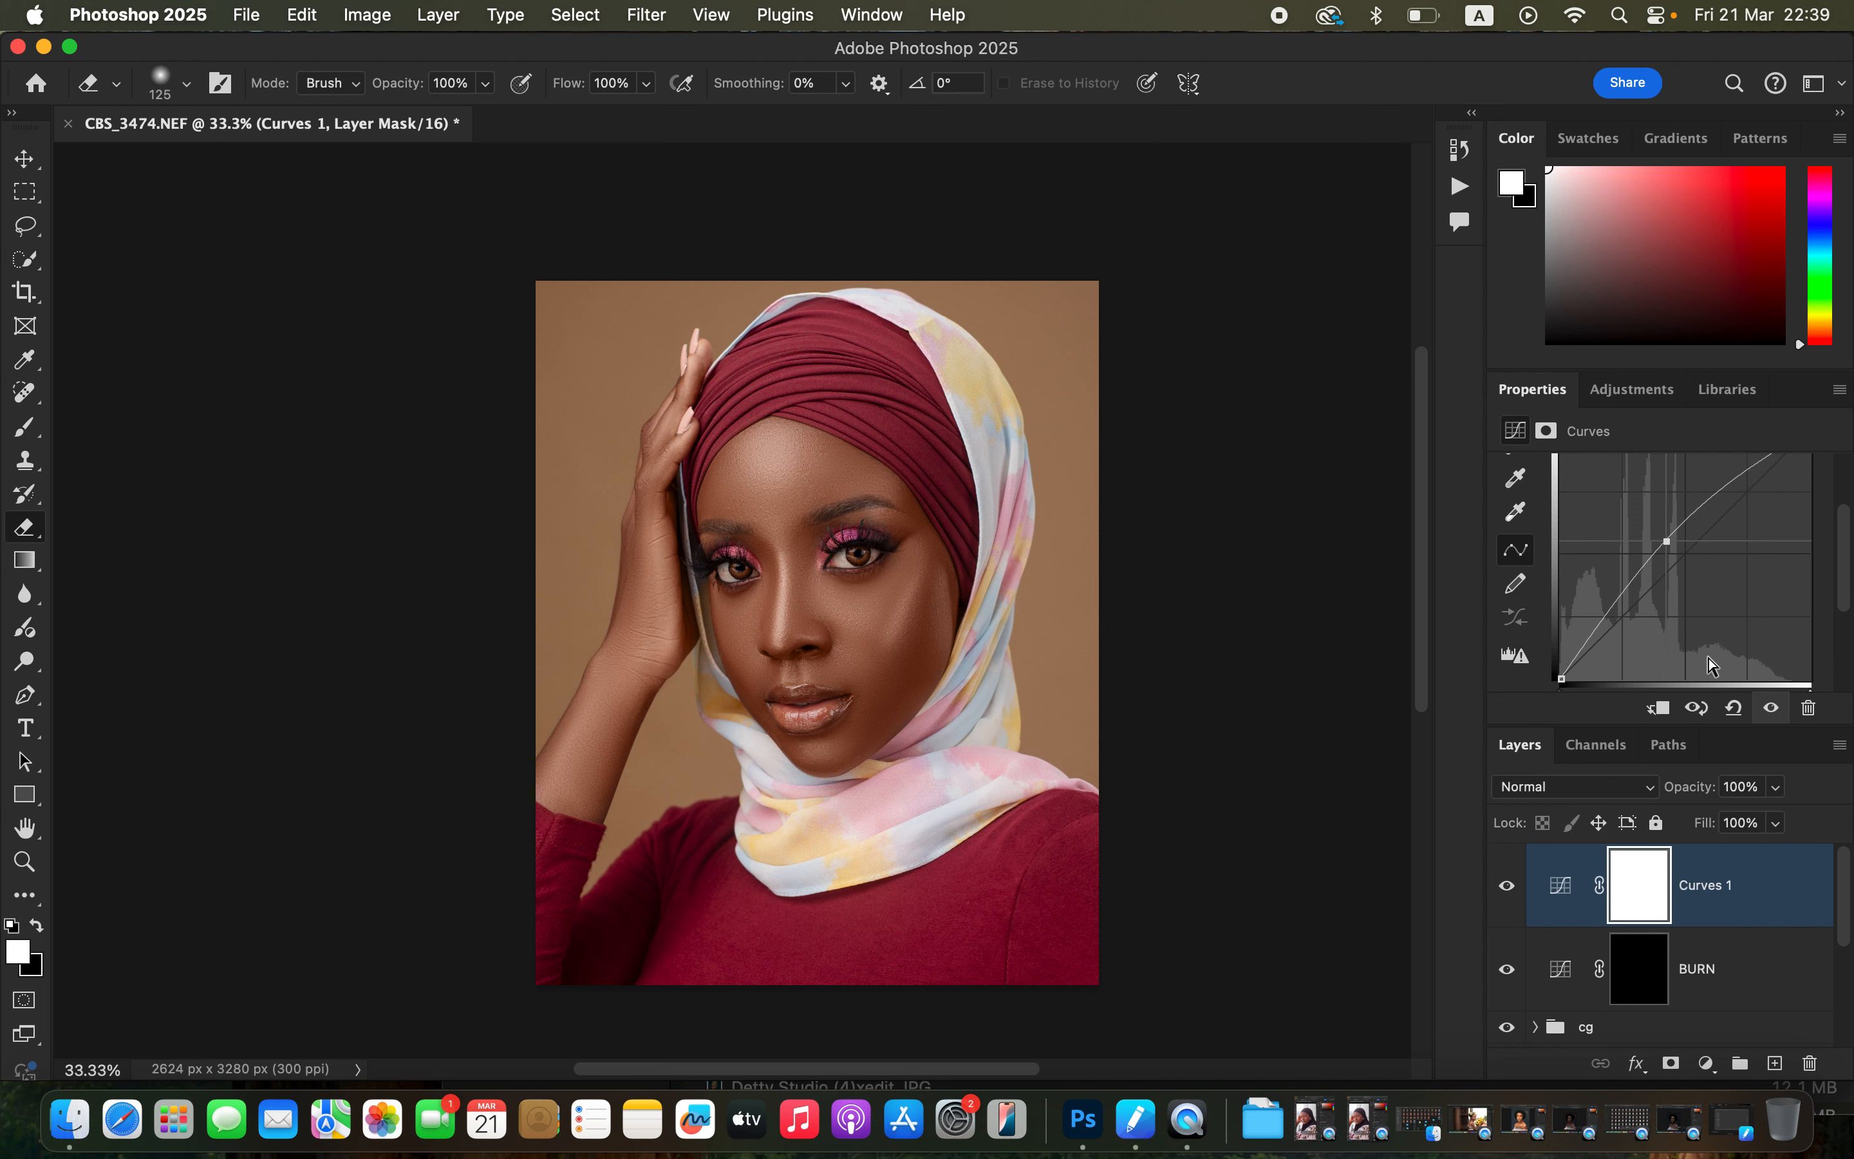
pyautogui.press('super+i')
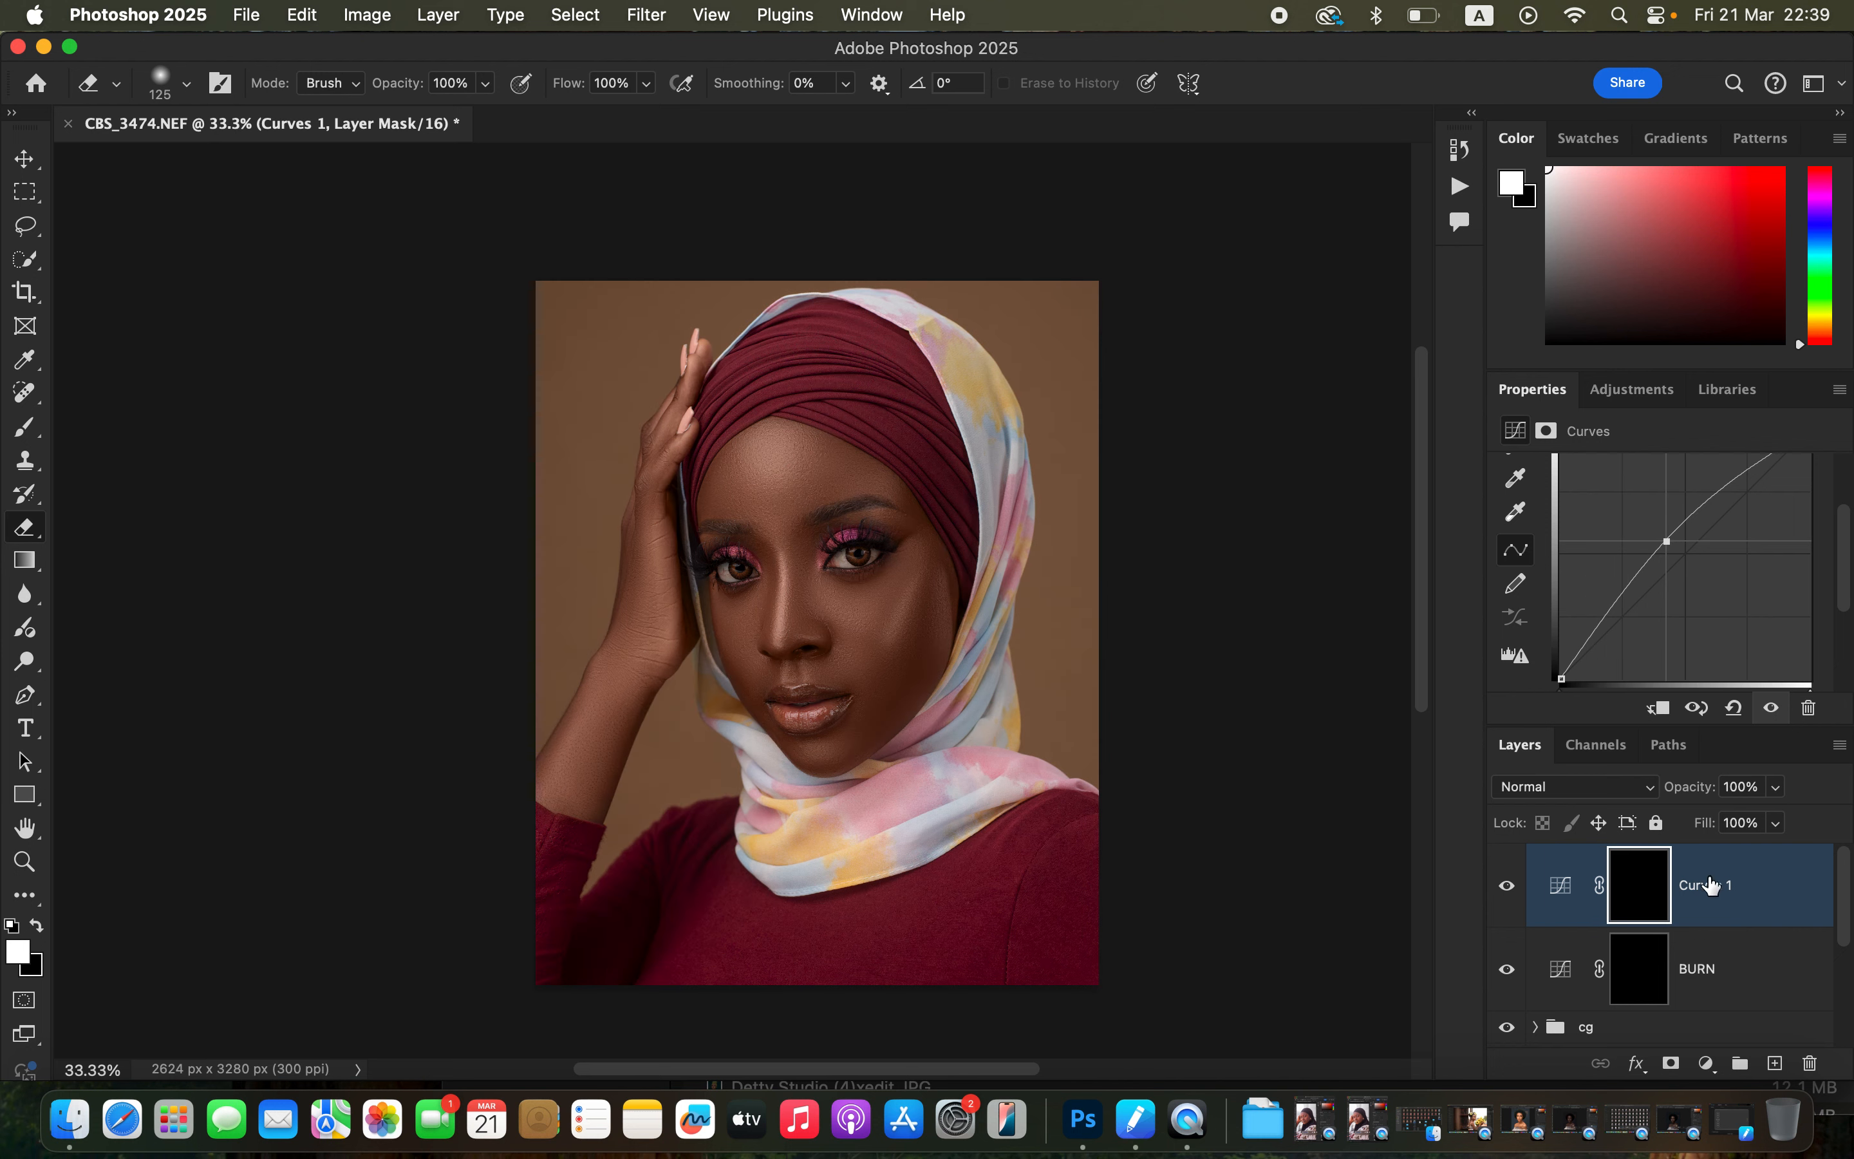
# Rename the brightening Curves layer DODGE.
pyautogui.doubleClick(1710, 886)
pyautogui.write('DOD')
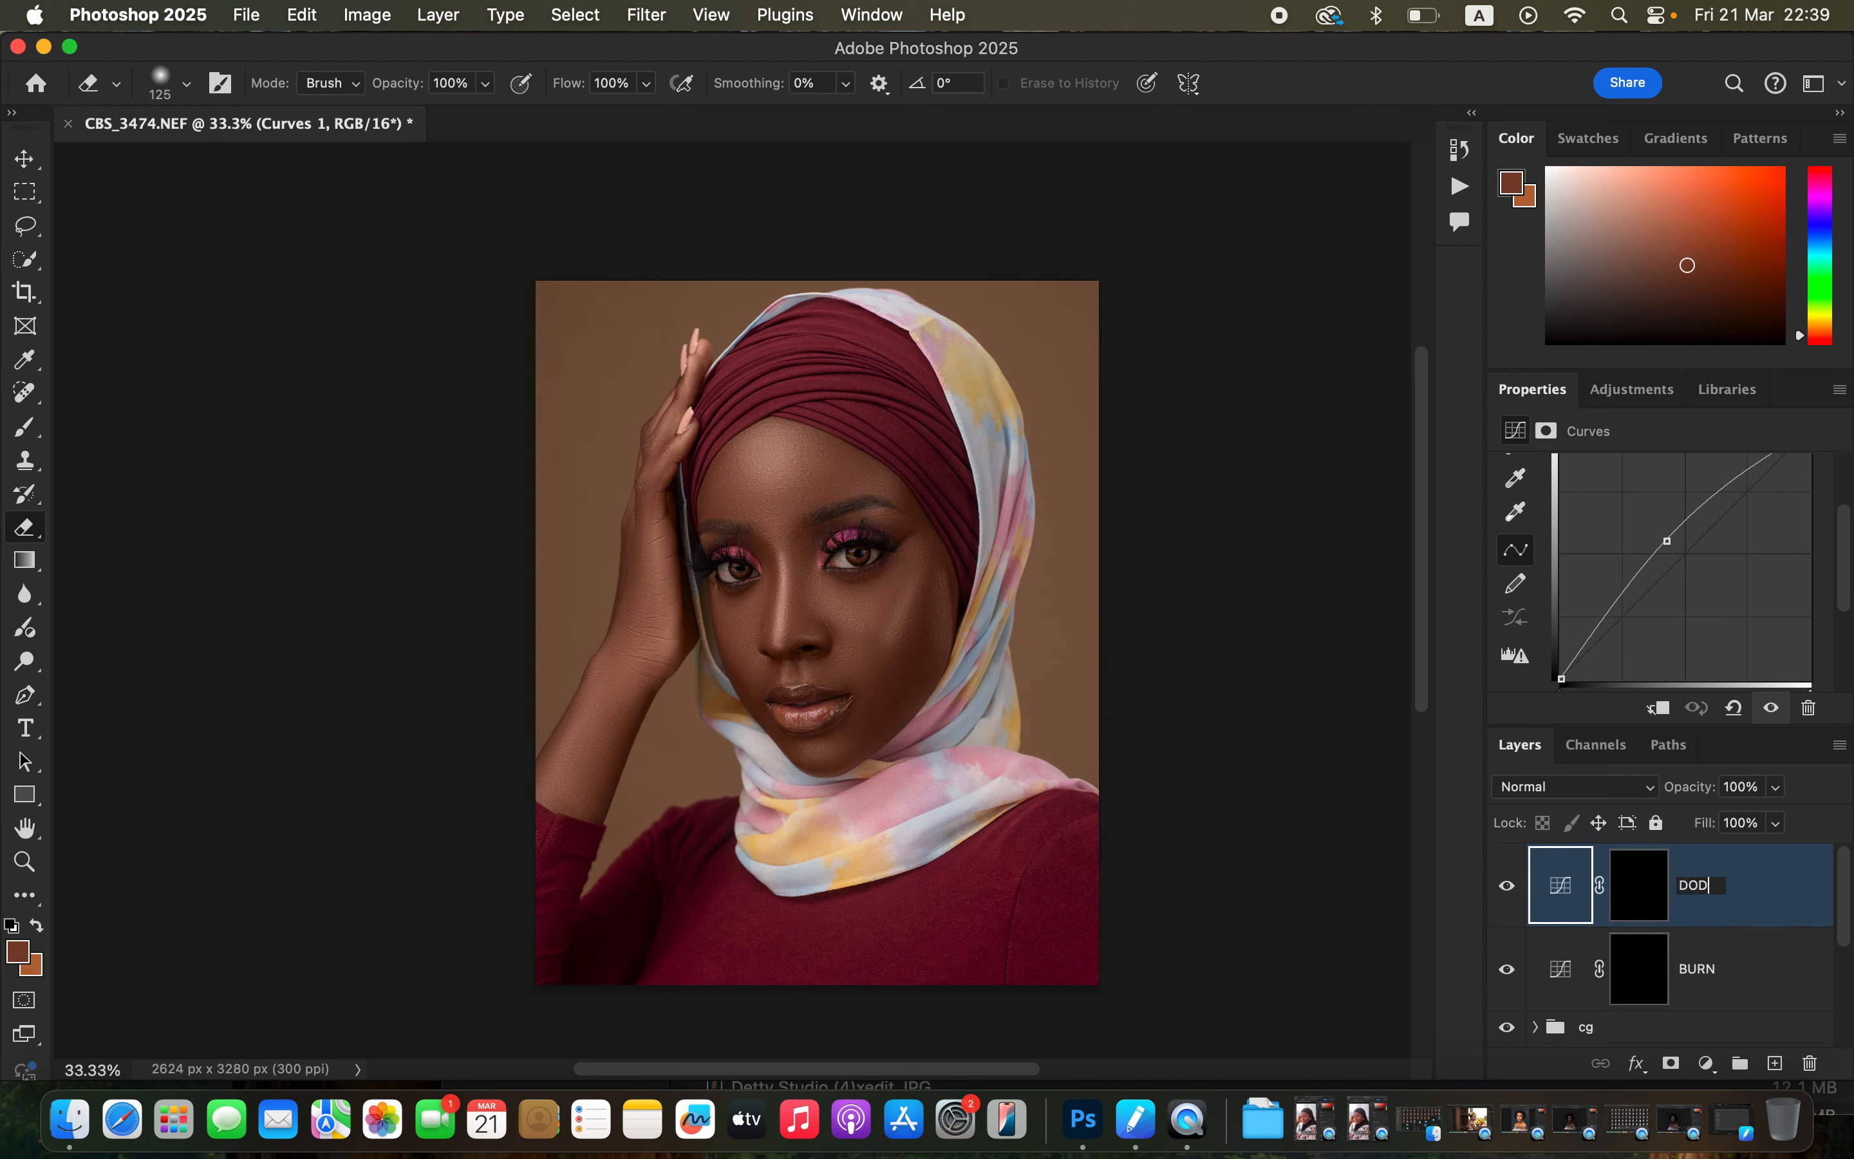
pyautogui.write('GE')
pyautogui.press('Return')
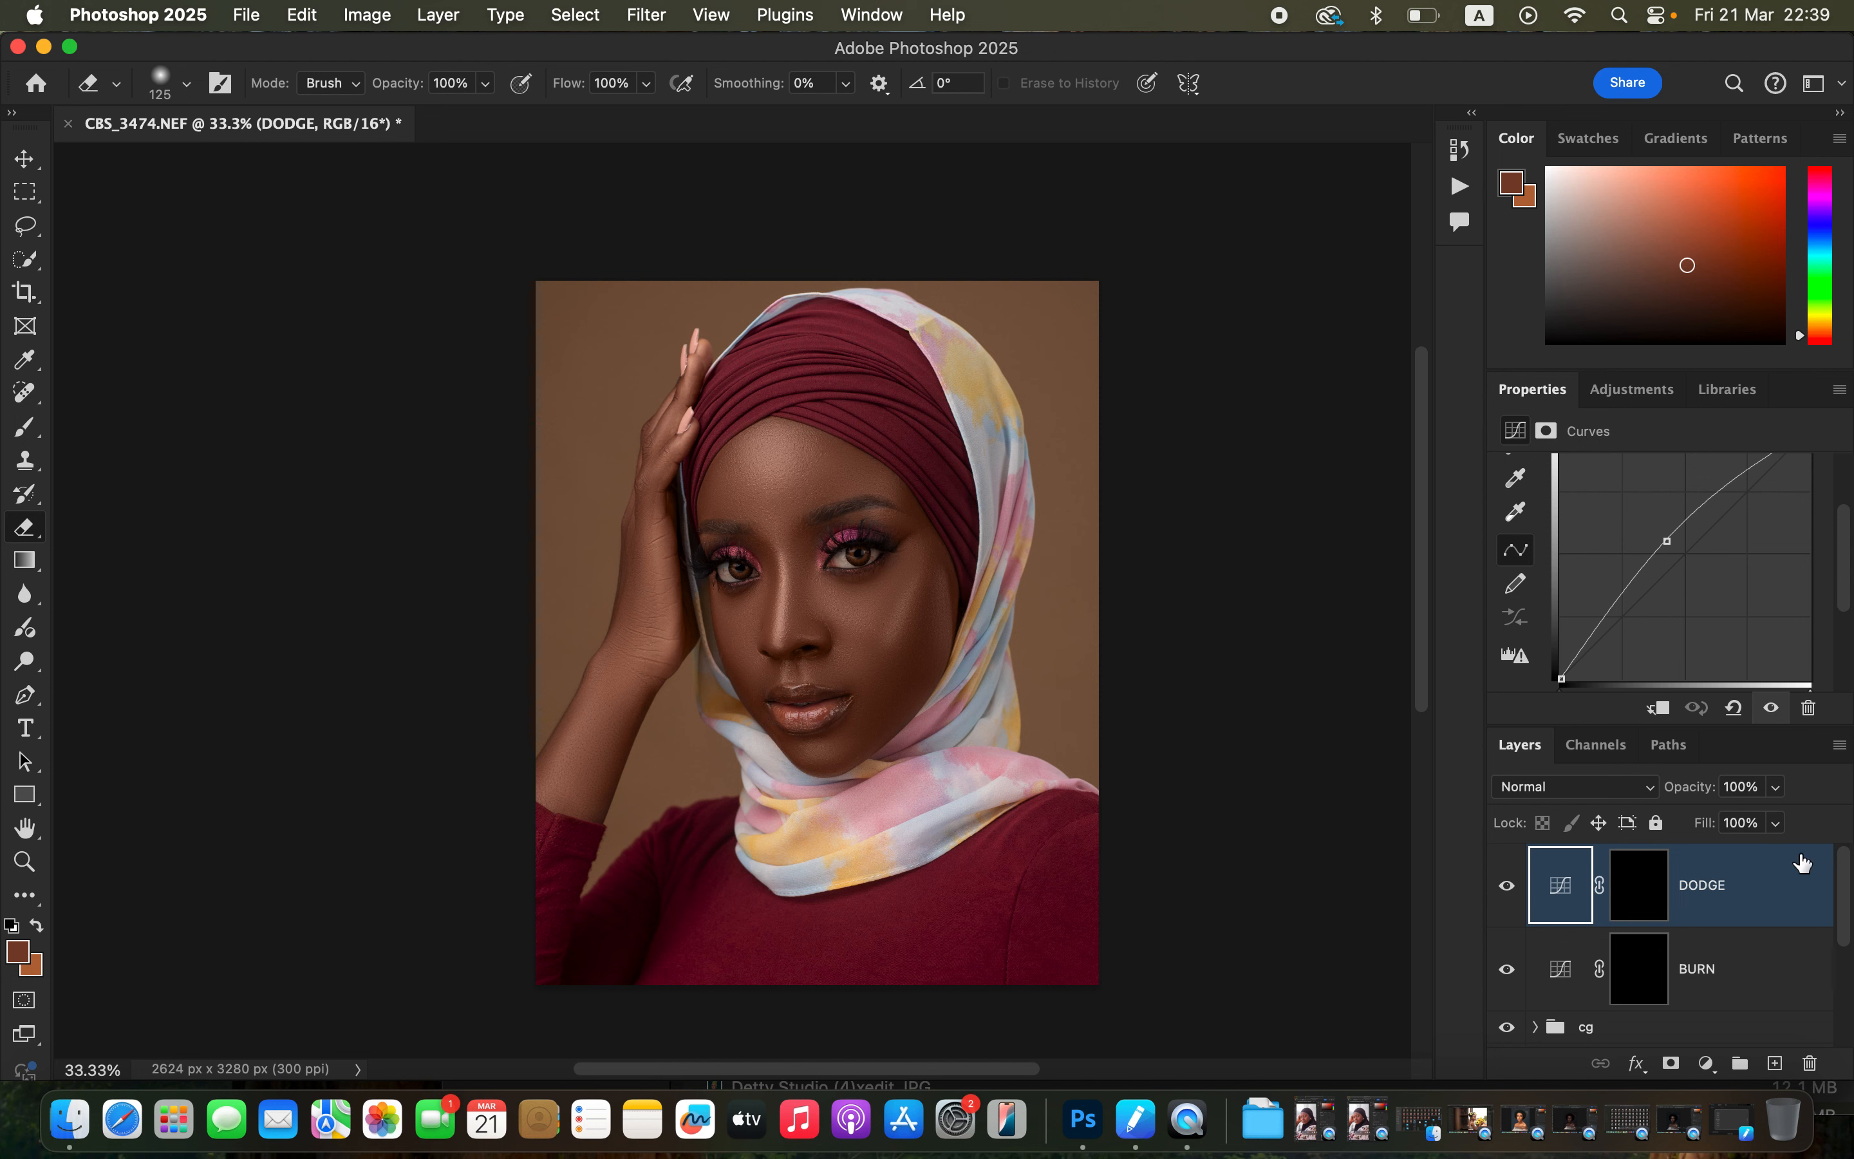
# Group the DODGE and BURN layers together and name the group DNB.
pyautogui.keyDown('shift'); pyautogui.click(1767, 965); pyautogui.keyUp('shift')
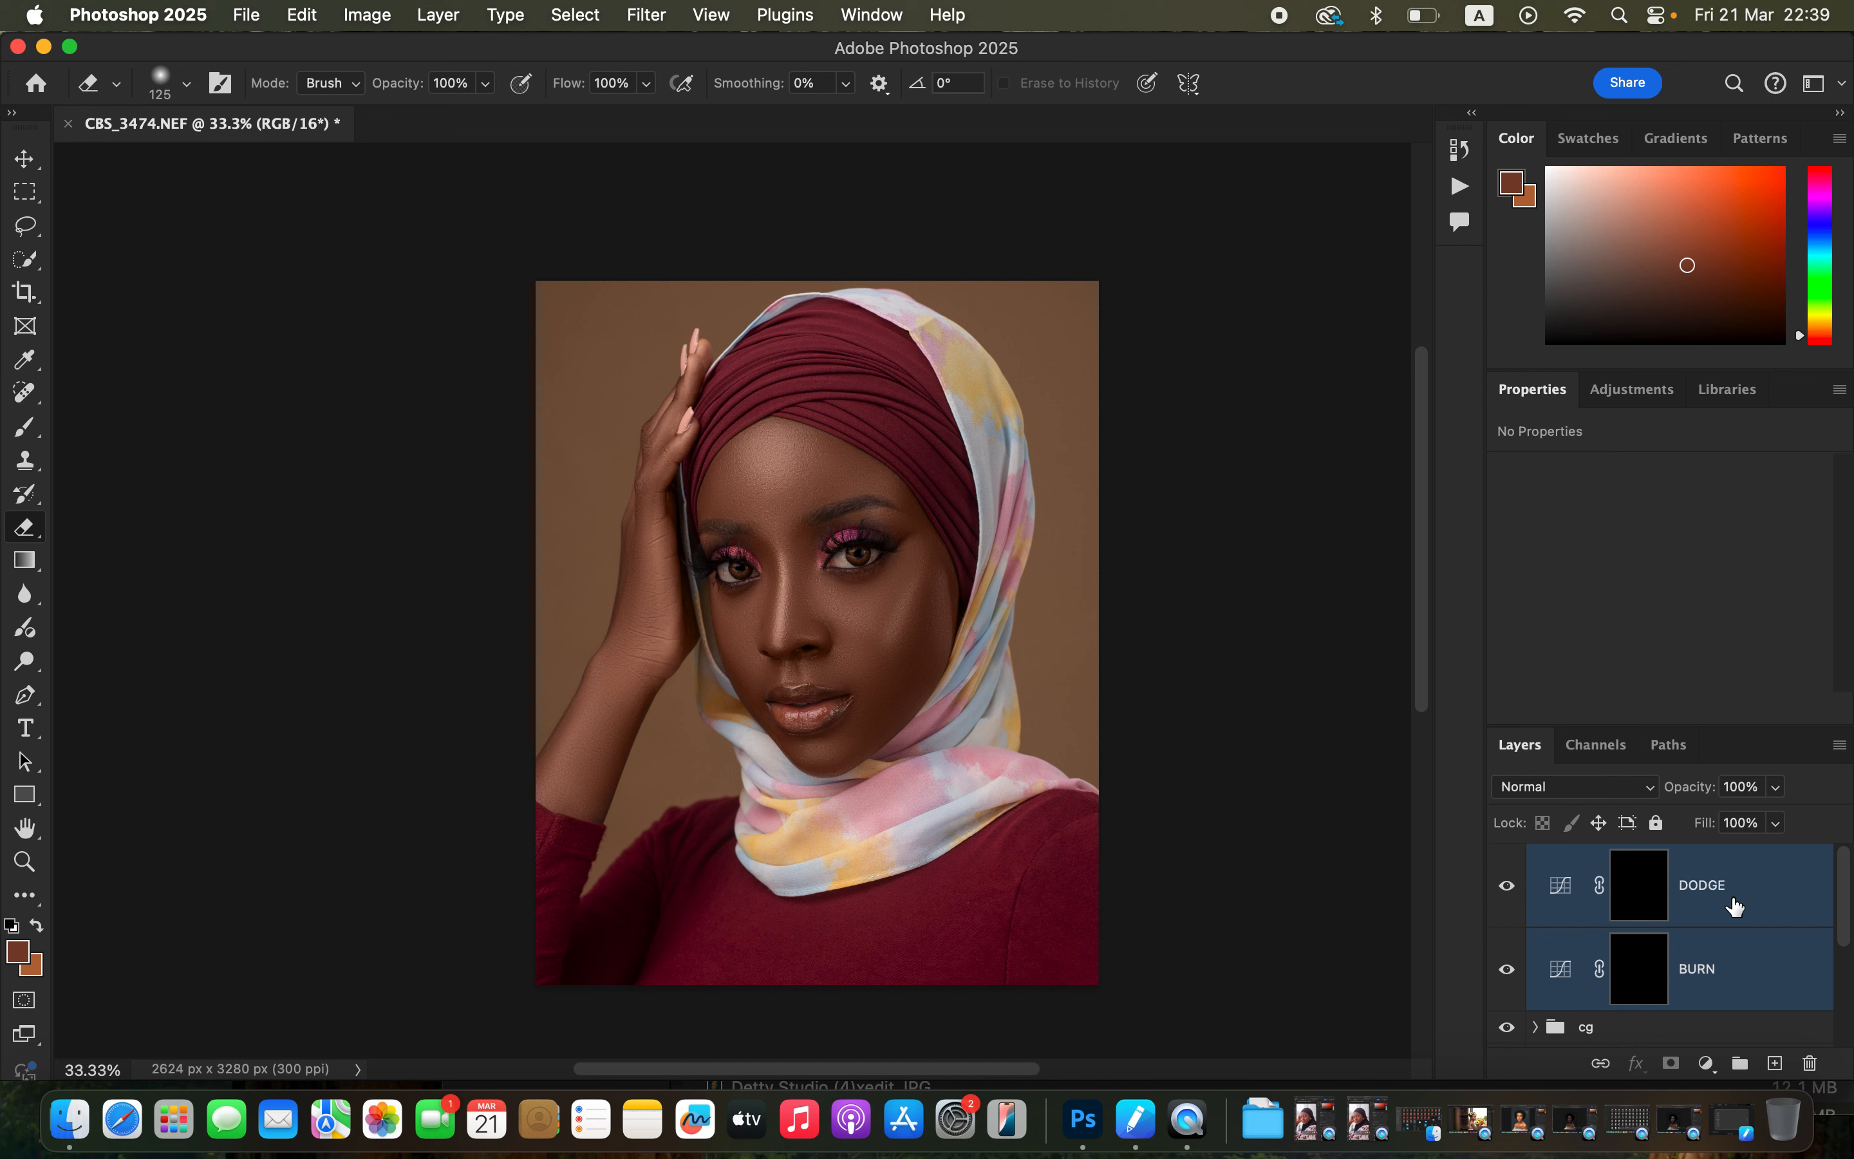
pyautogui.press('super+g')
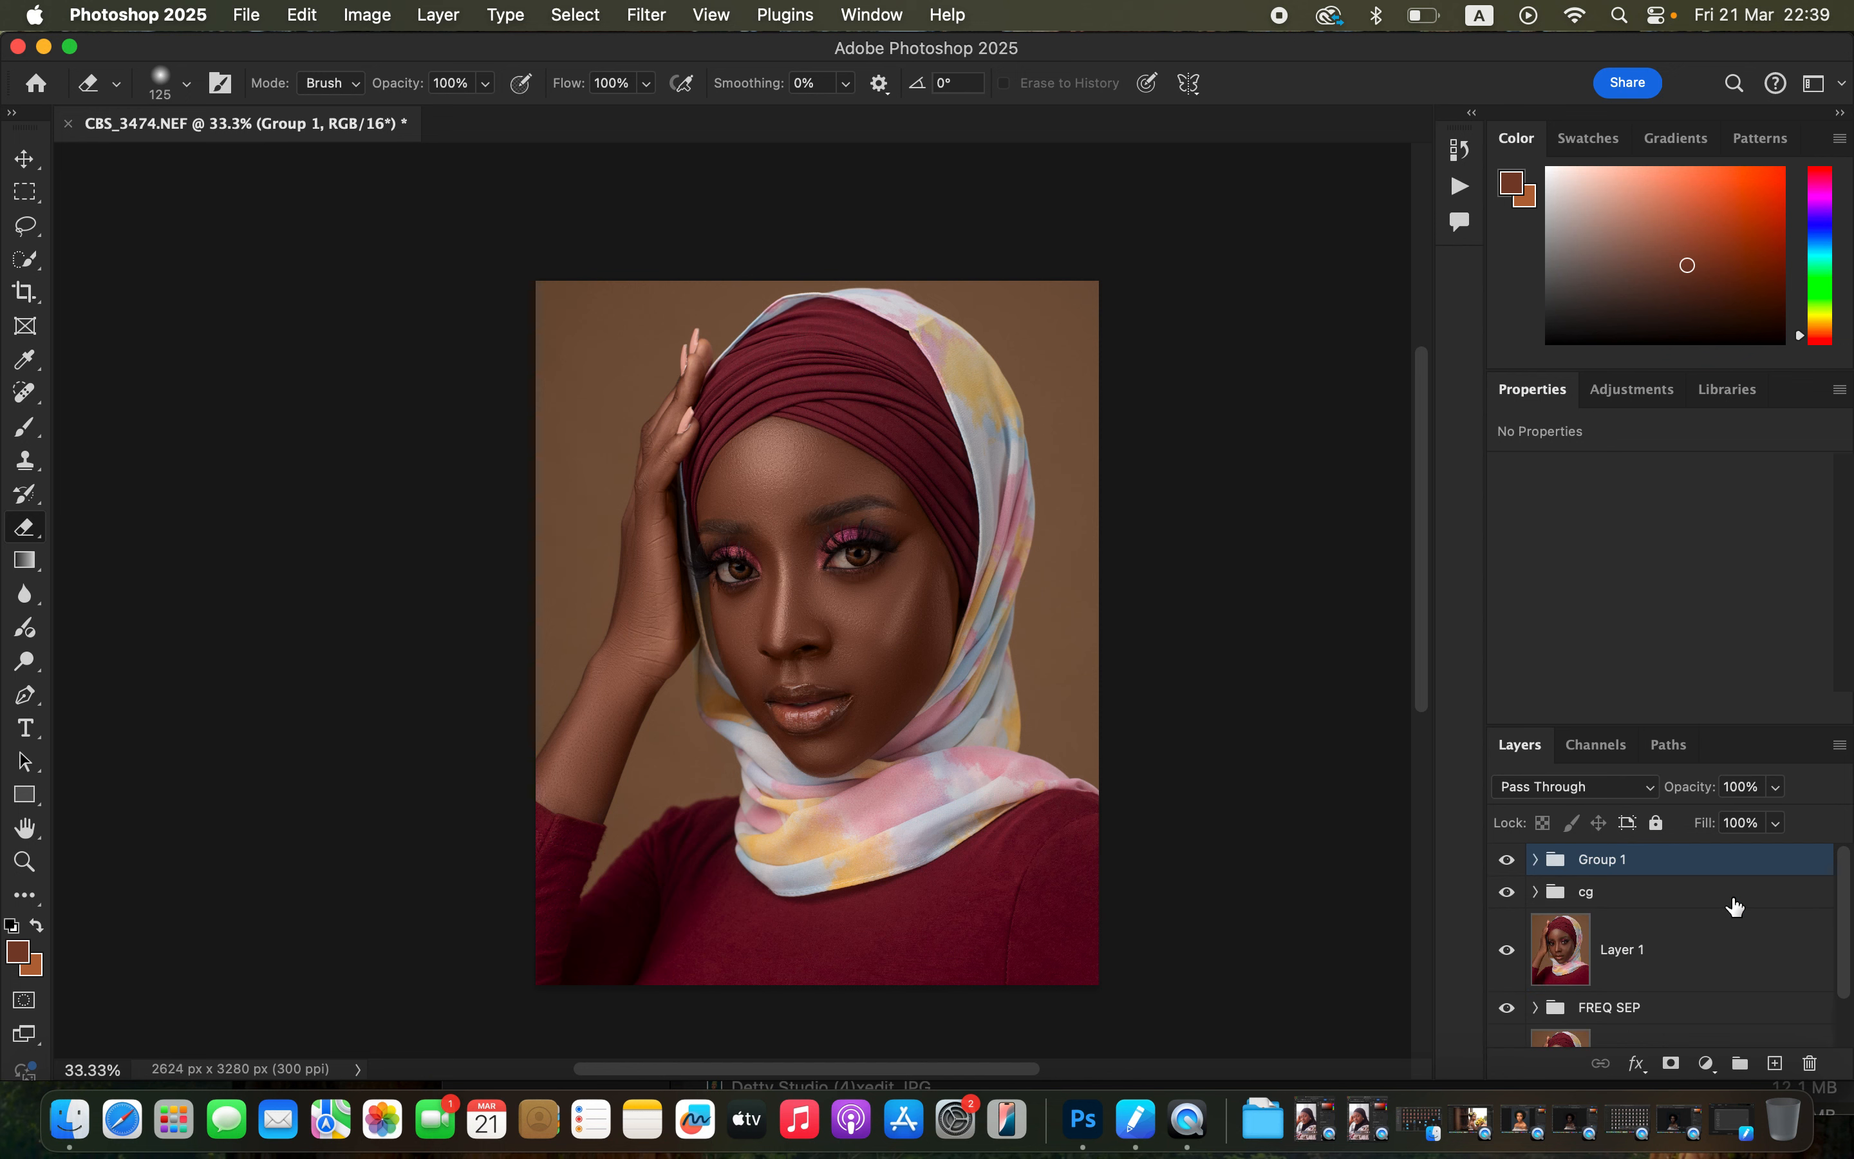
pyautogui.click(1619, 861)
pyautogui.doubleClick(1619, 861)
pyautogui.write('DNB')
pyautogui.press('Return')
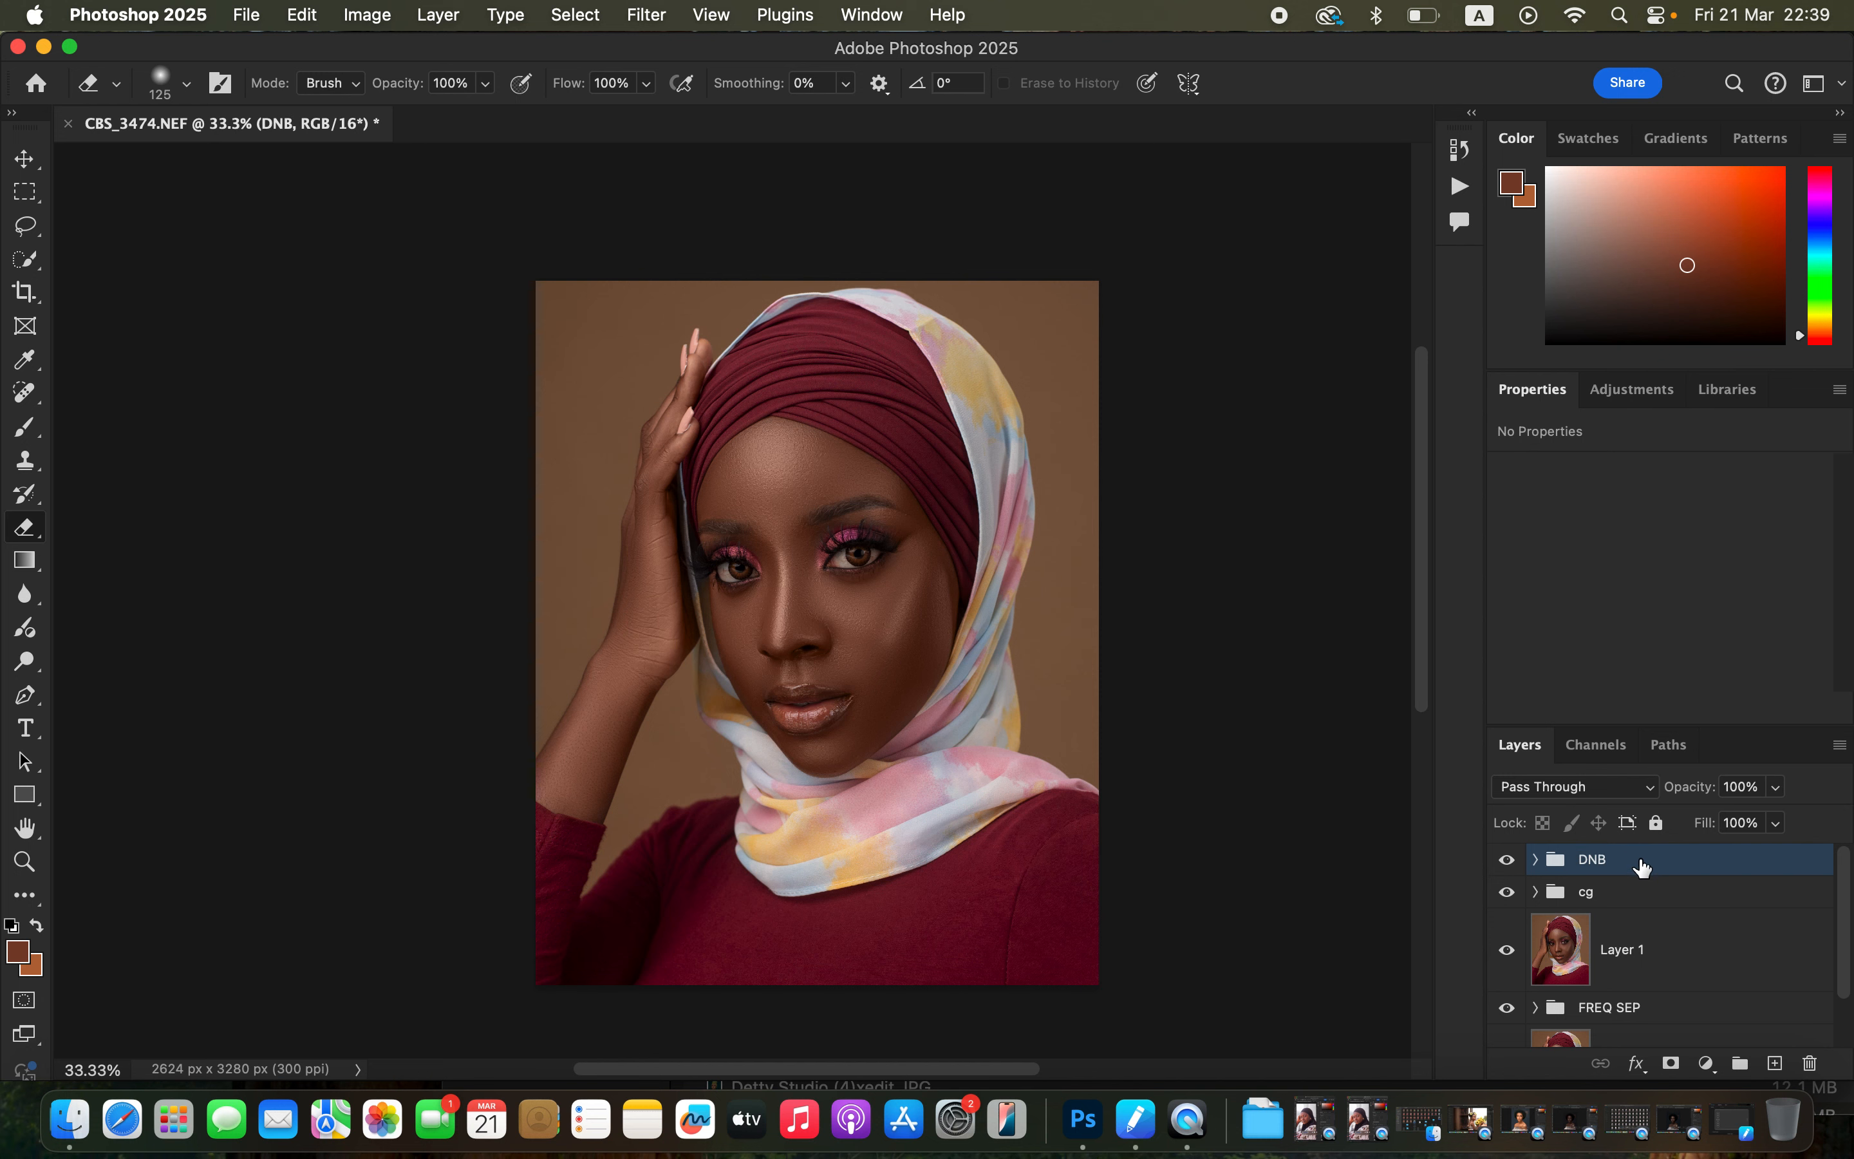
# Paint white on the BURN mask with a 10% opacity Brush, about 300 px, over shadow areas of the face.
pyautogui.click(1537, 859)
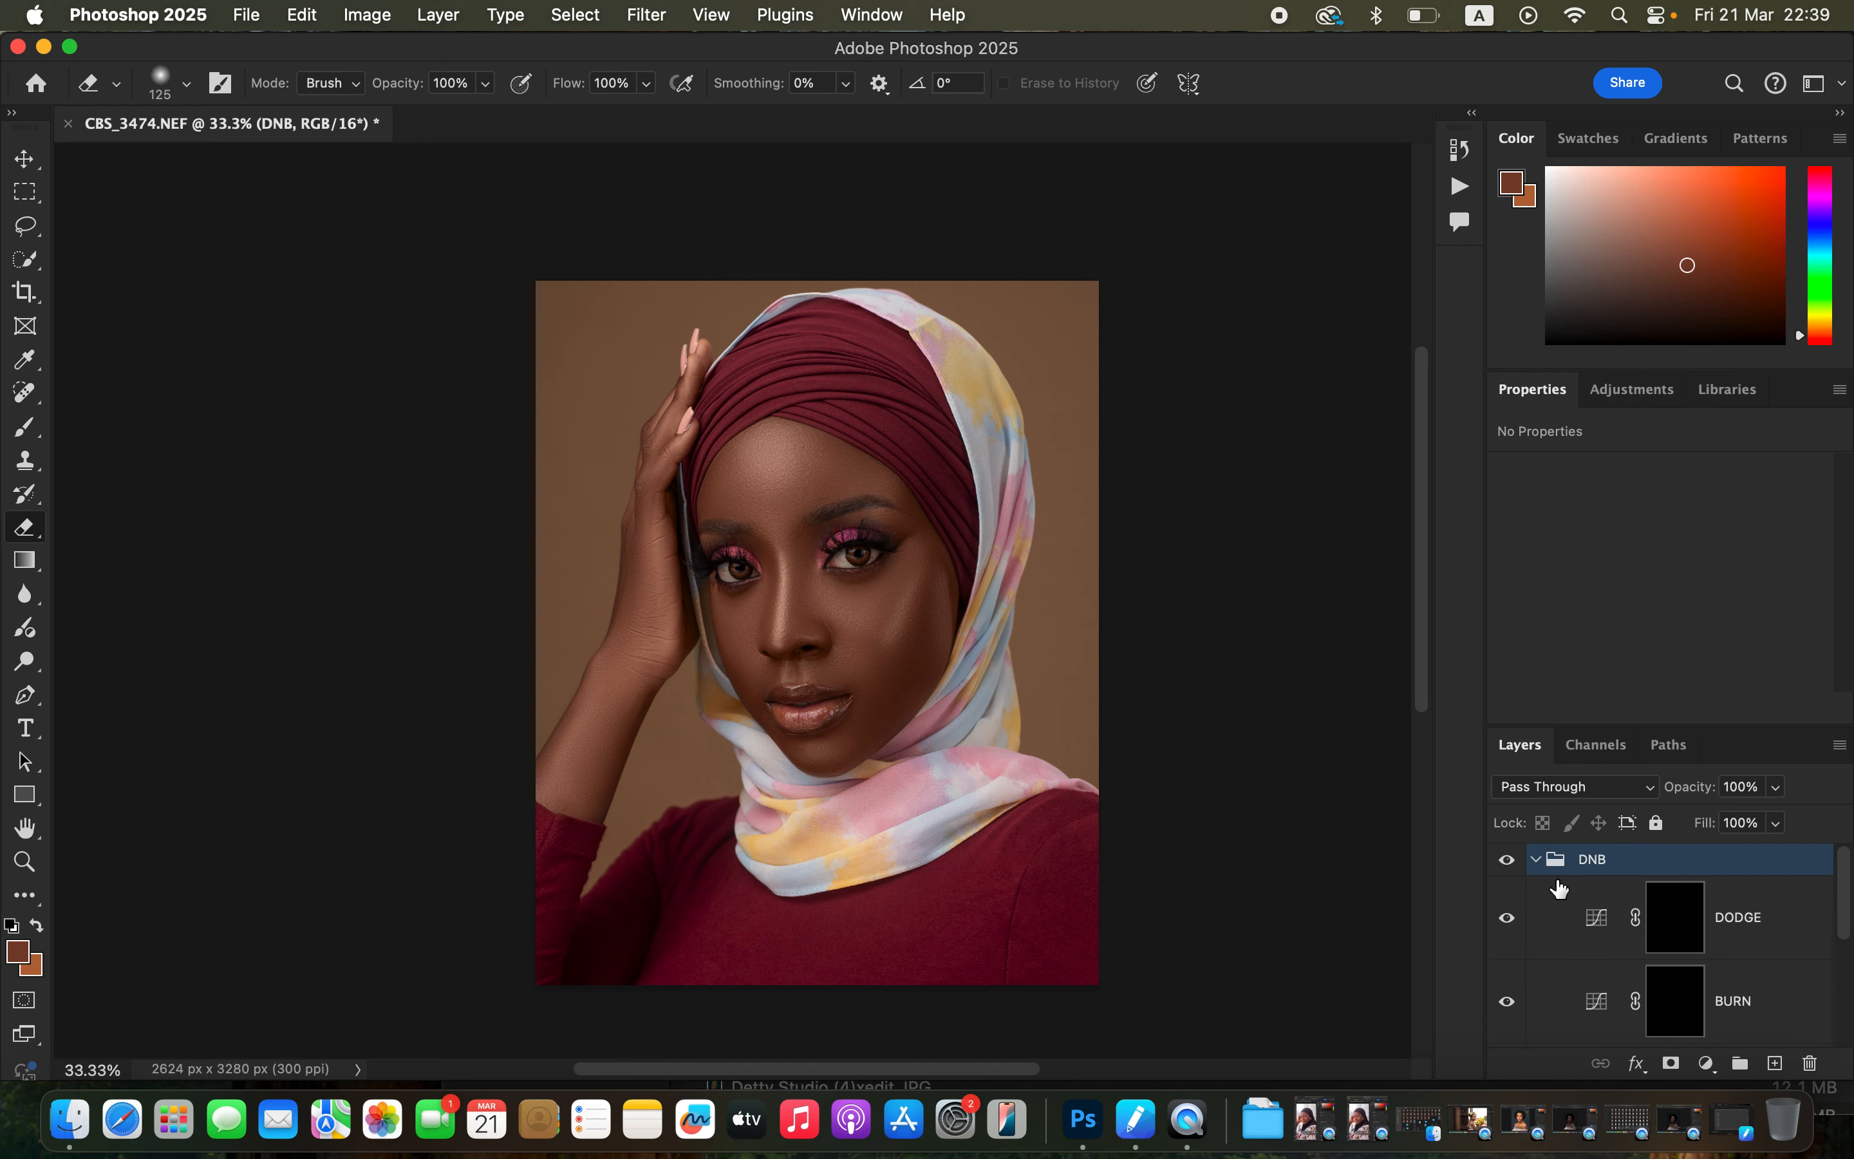
pyautogui.click(1687, 1014)
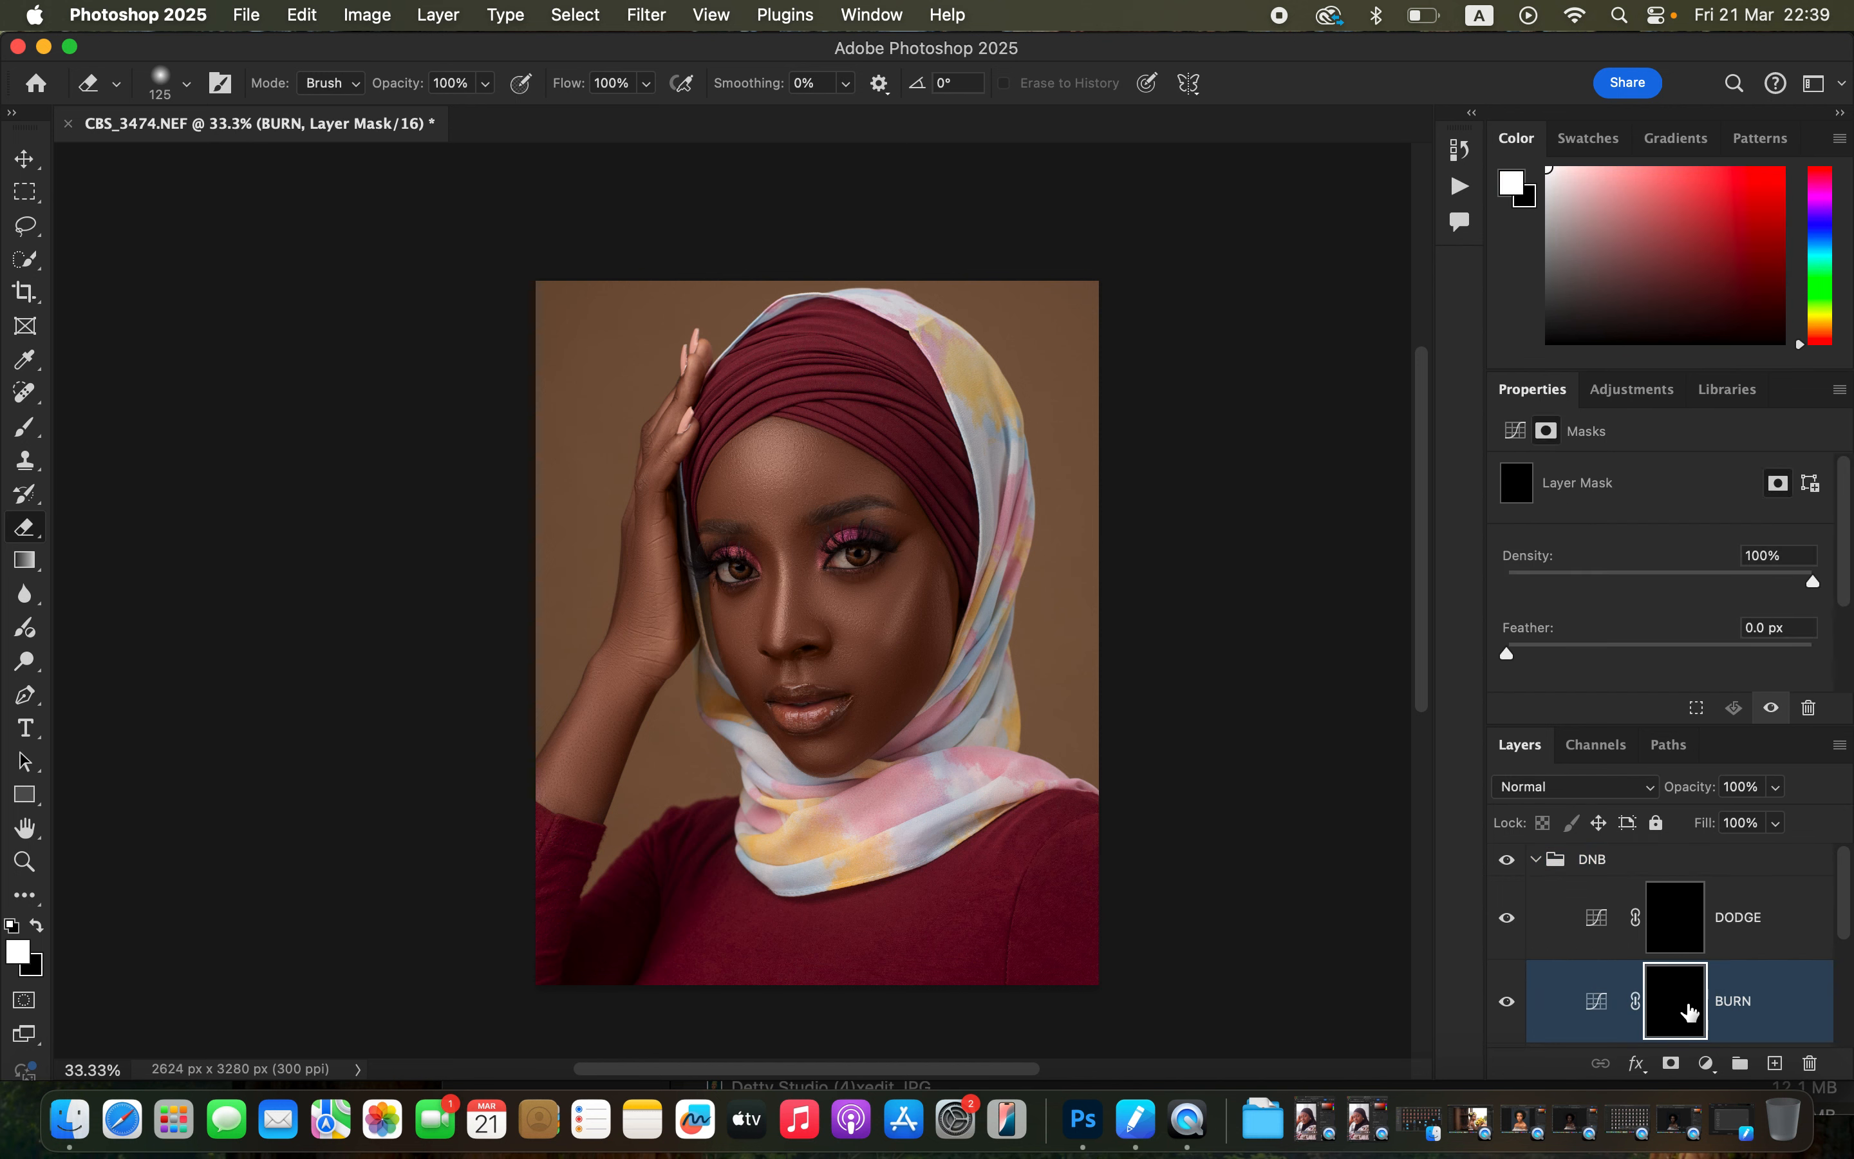
pyautogui.click(27, 427)
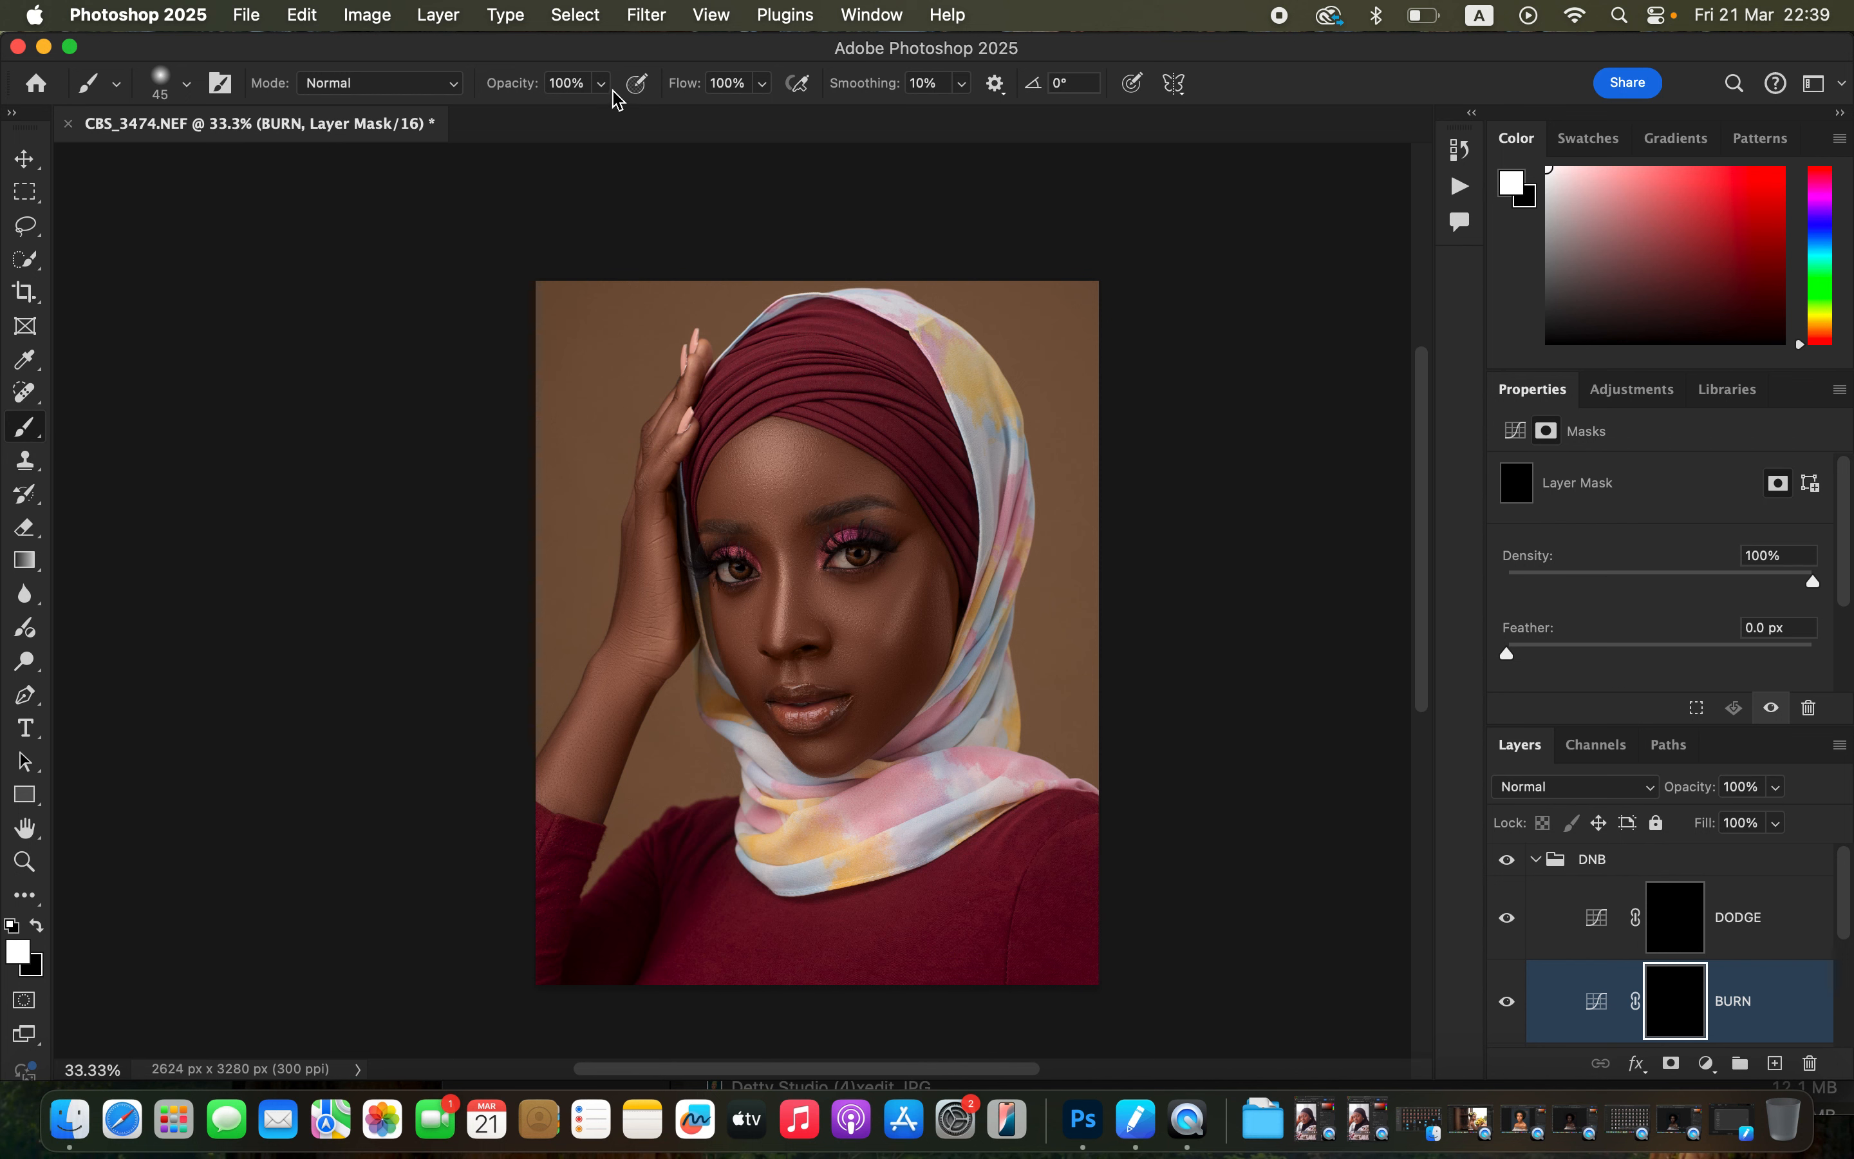
pyautogui.moveTo(602, 83)
pyautogui.mouseDown()
pyautogui.moveTo(533, 119)
pyautogui.moveTo(495, 113)
pyautogui.mouseUp()
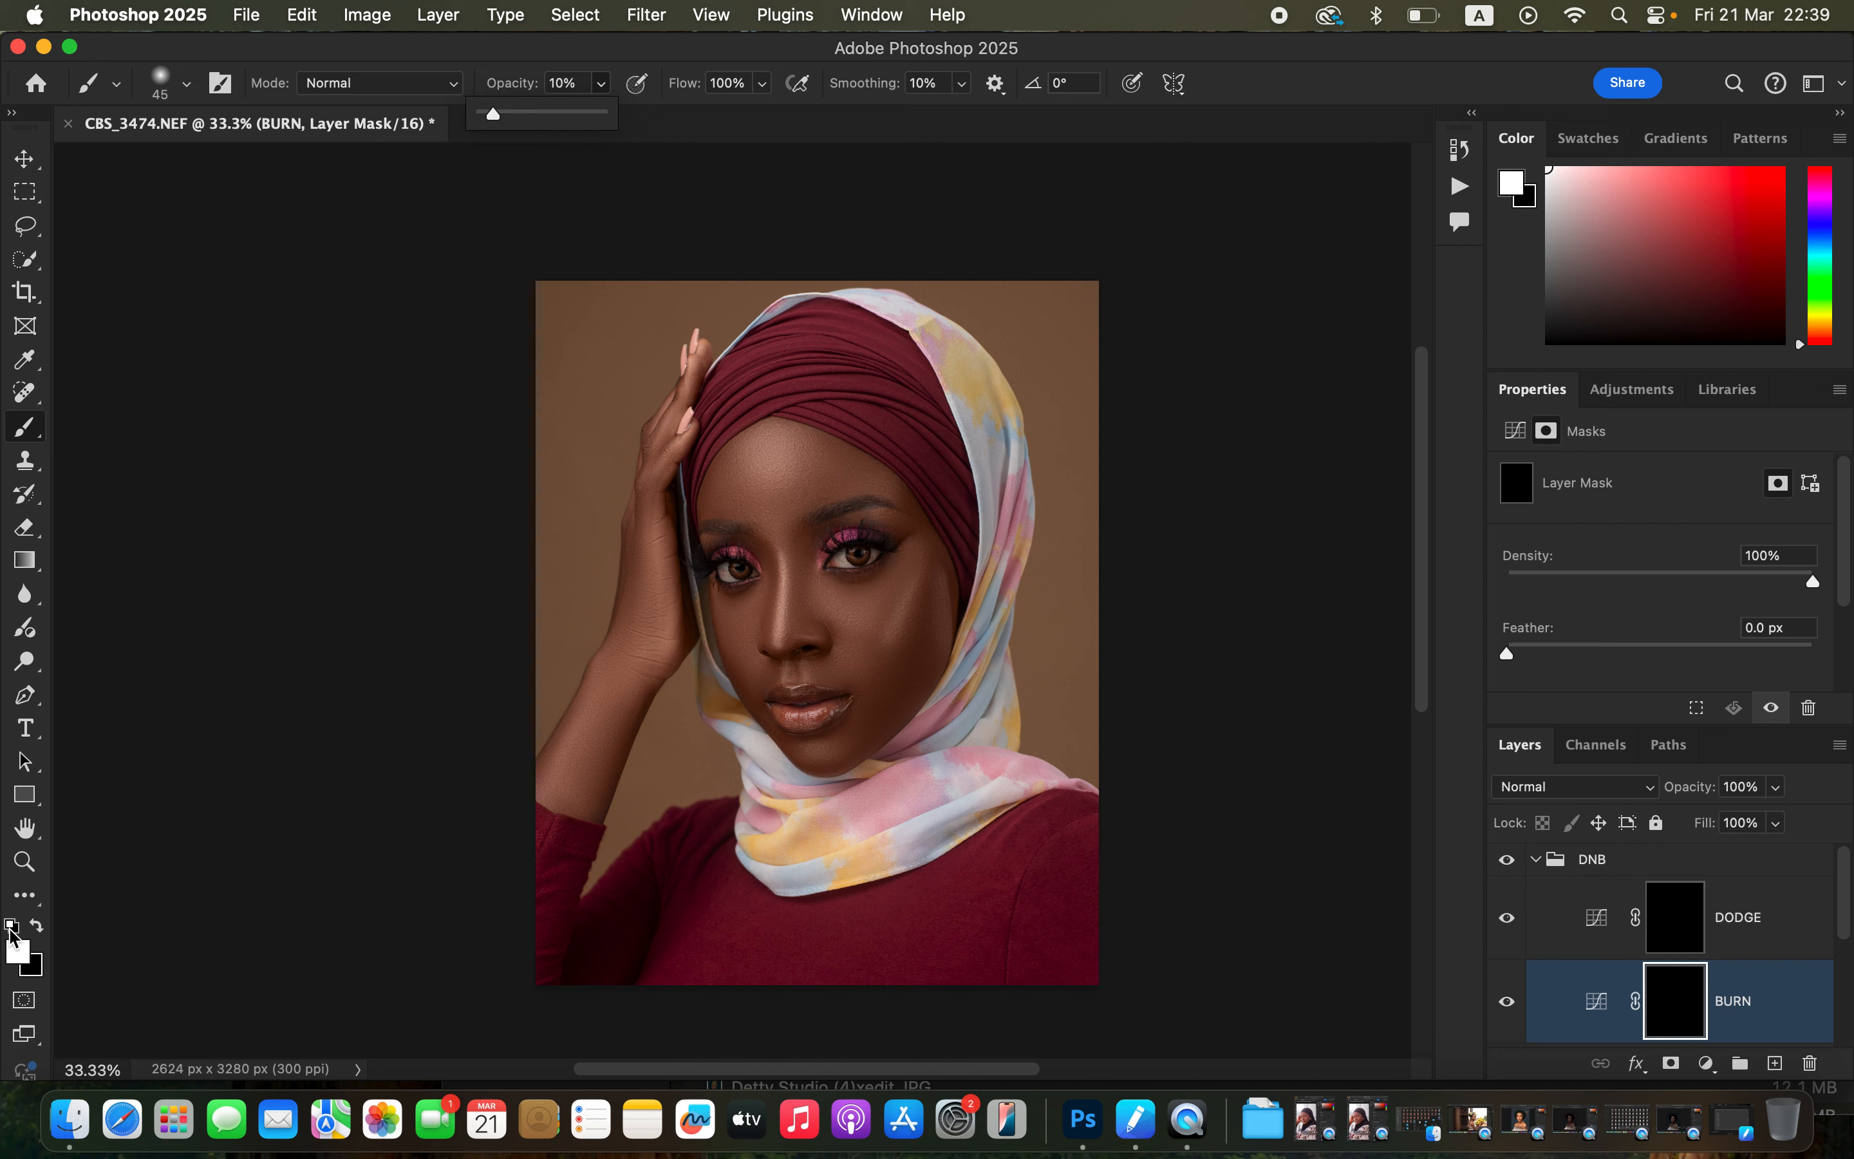
pyautogui.click(85, 917)
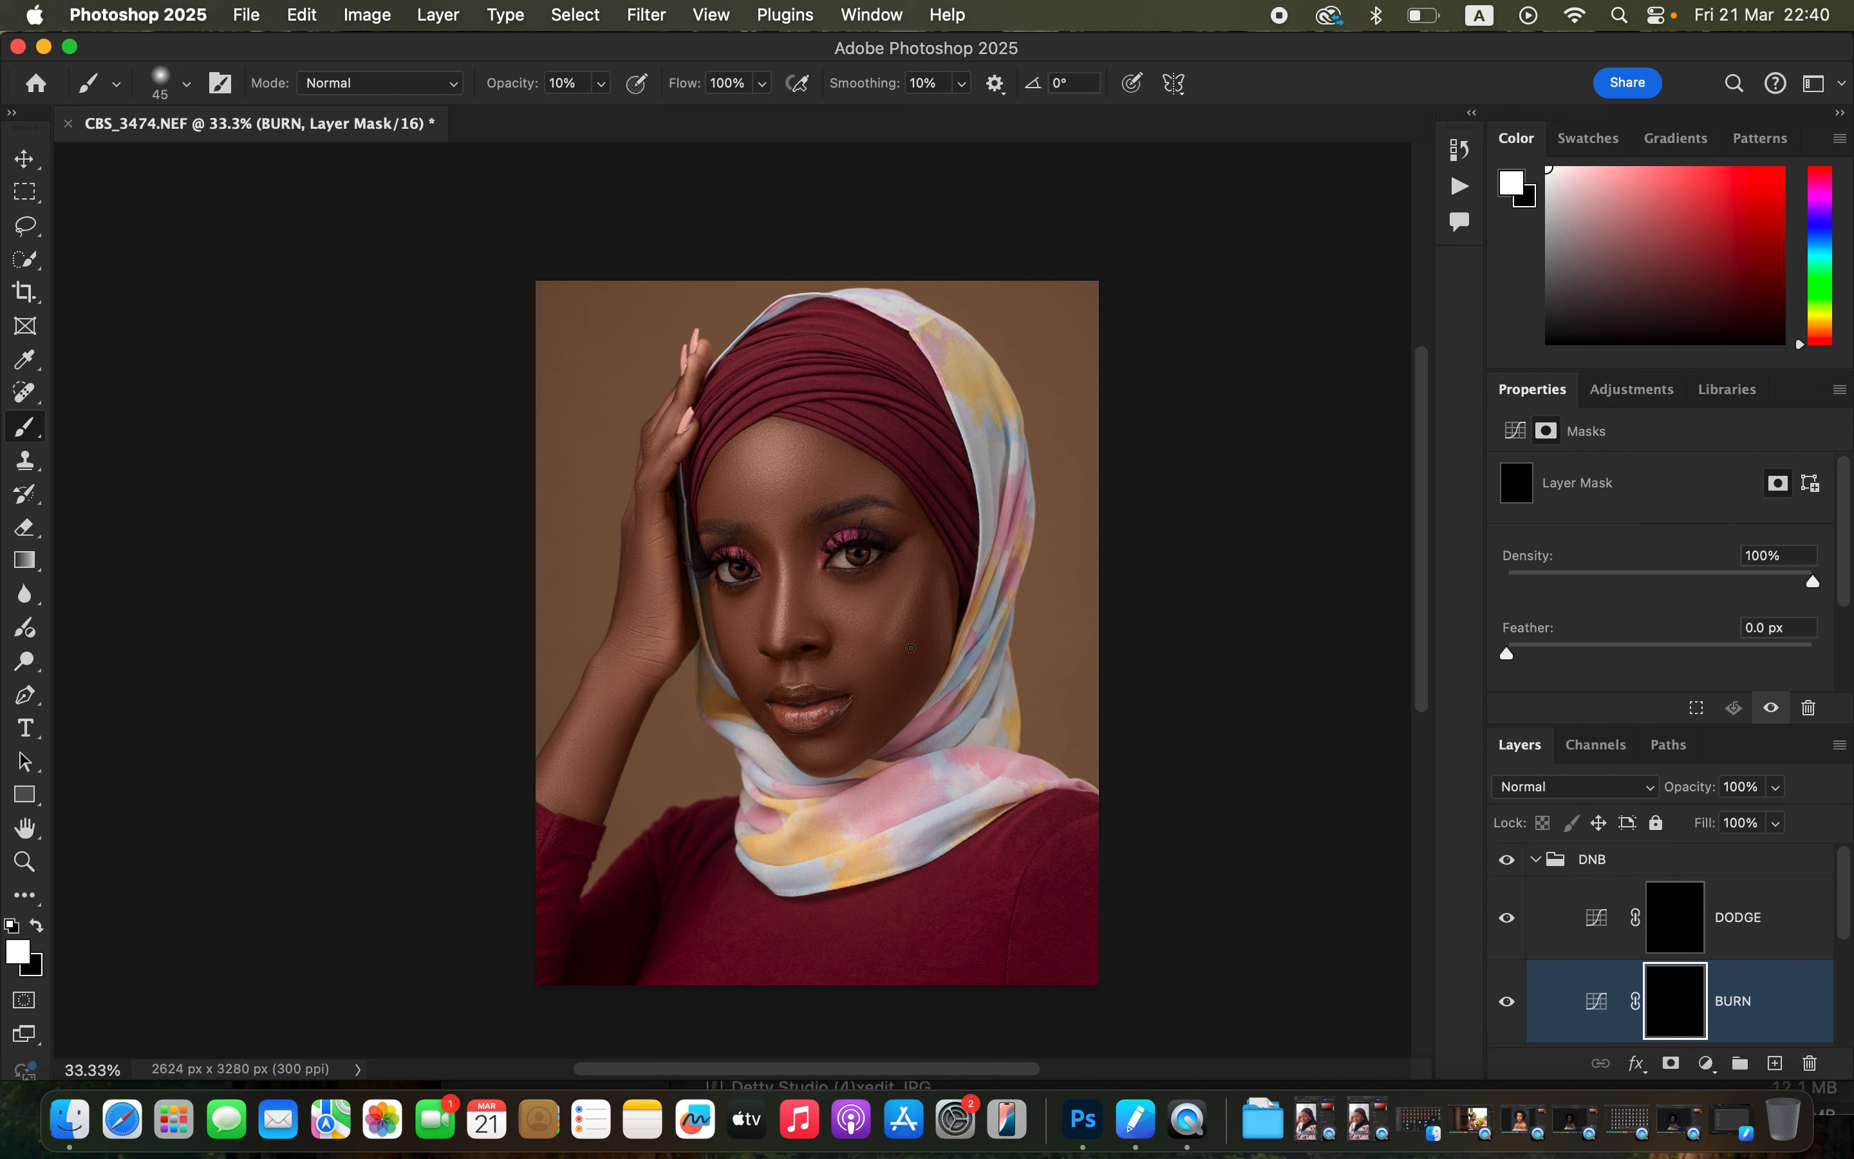
pyautogui.press(']')
pyautogui.press(']')
pyautogui.moveTo(910, 629); pyautogui.dragTo(939, 542)
pyautogui.press('[')
pyautogui.press(']')
pyautogui.press(']')
pyautogui.moveTo(812, 538)
pyautogui.mouseDown()
pyautogui.moveTo(794, 625)
pyautogui.moveTo(800, 556)
pyautogui.moveTo(798, 620)
pyautogui.moveTo(826, 604)
pyautogui.mouseUp()
pyautogui.press(']')
pyautogui.press(']')
pyautogui.press(']')
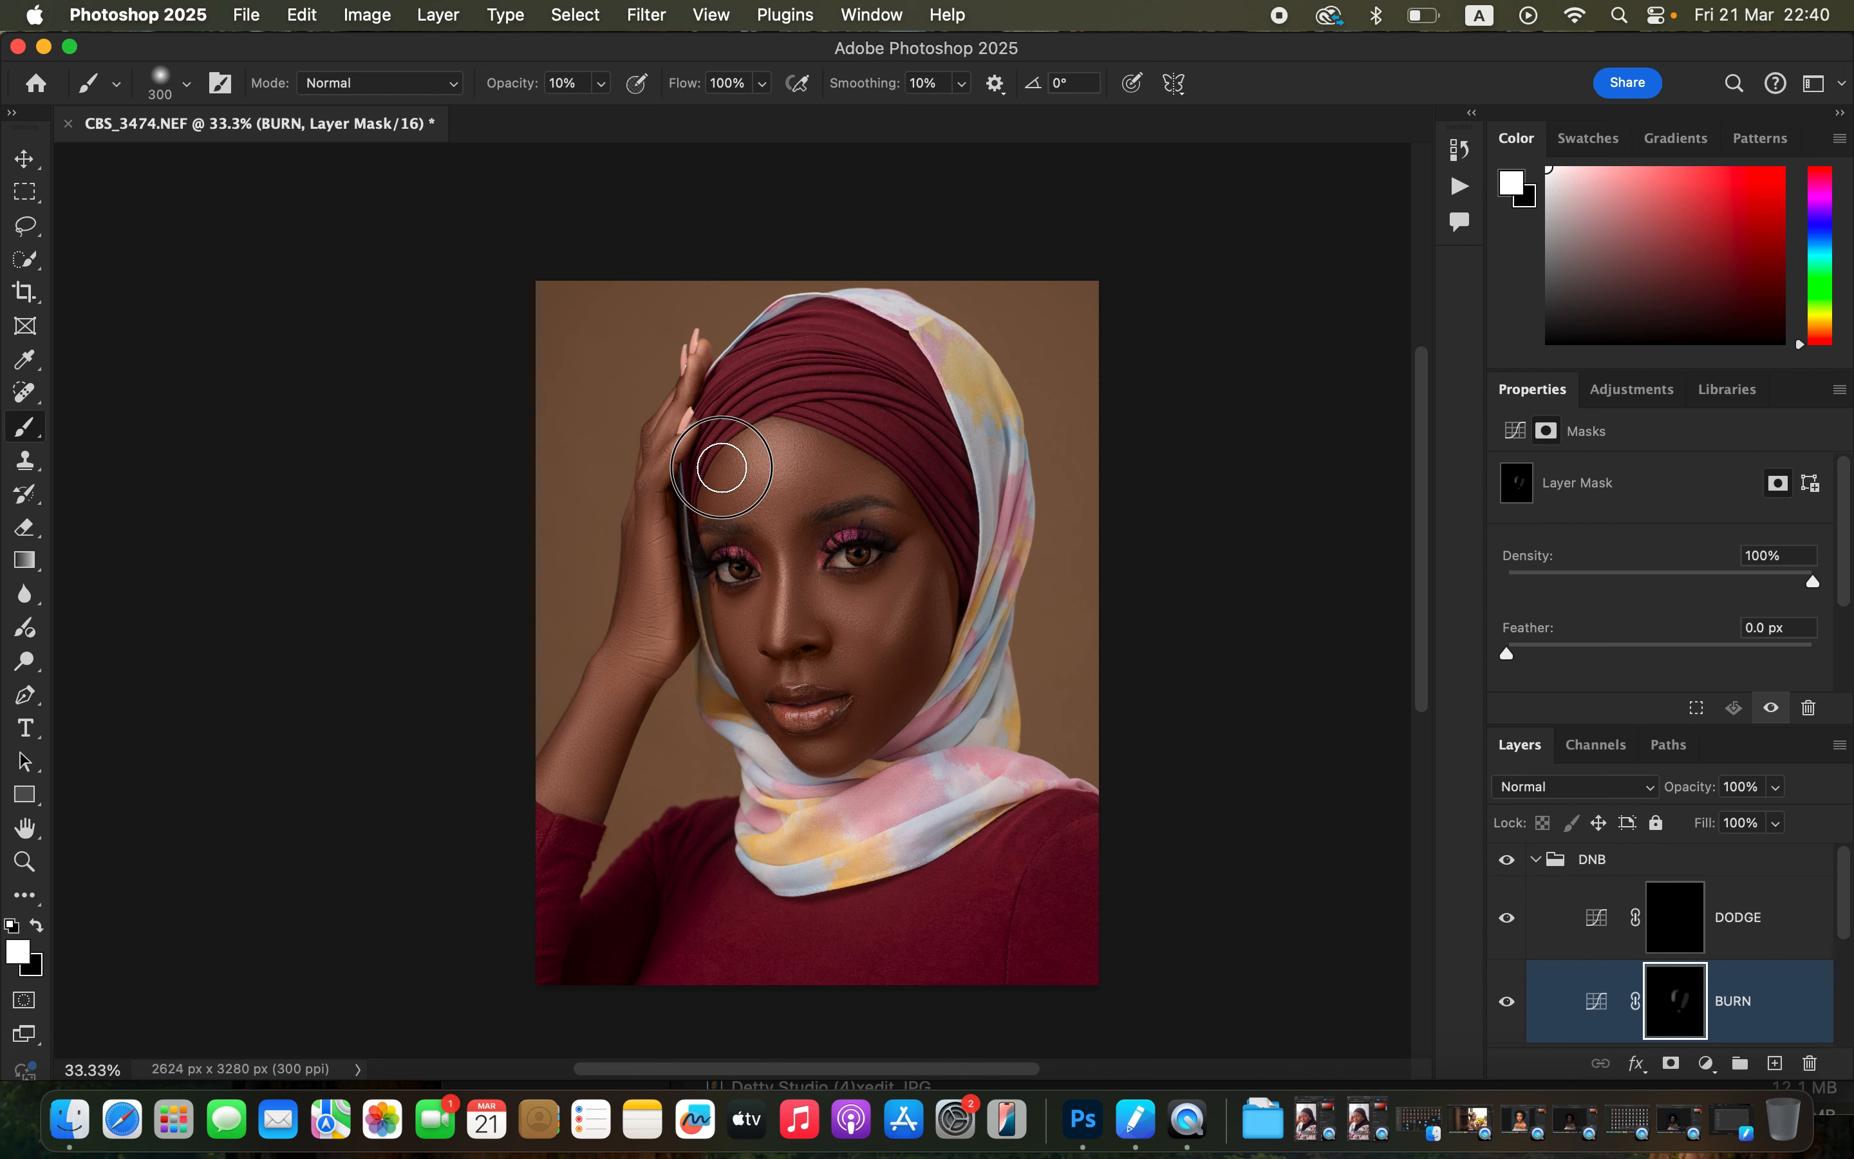
pyautogui.moveTo(888, 447)
pyautogui.mouseDown()
pyautogui.moveTo(865, 438)
pyautogui.moveTo(951, 534)
pyautogui.mouseUp()
# Paint white on the DODGE mask with a smaller brush, about 150 px, over the cheeks, nose, hand and arm highlights.
pyautogui.click(1678, 937)
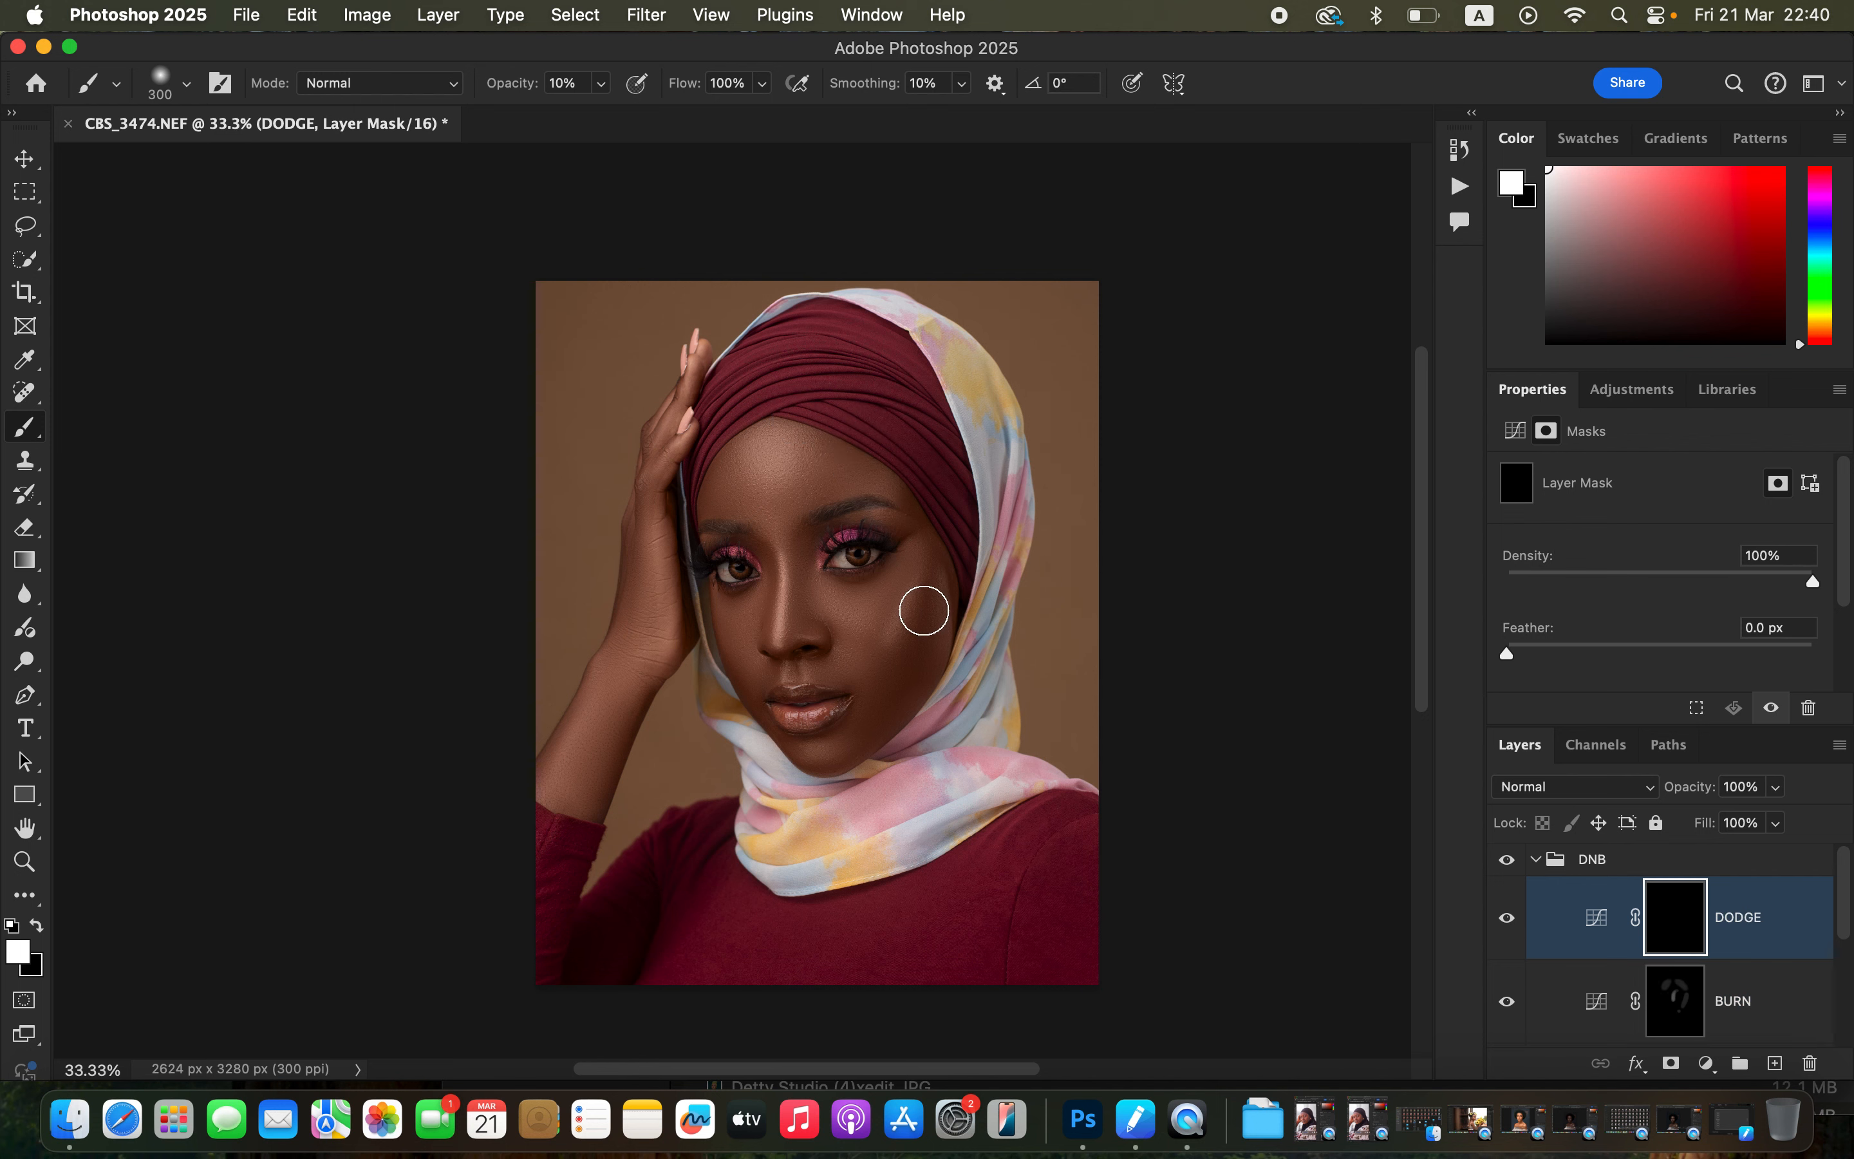
pyautogui.press('[')
pyautogui.press('[')
pyautogui.press('[')
pyautogui.press('[')
pyautogui.moveTo(914, 577); pyautogui.dragTo(888, 645)
pyautogui.moveTo(781, 576)
pyautogui.mouseDown()
pyautogui.moveTo(783, 633)
pyautogui.moveTo(787, 613)
pyautogui.mouseUp()
pyautogui.moveTo(858, 537)
pyautogui.mouseDown()
pyautogui.moveTo(886, 538)
pyautogui.moveTo(726, 542)
pyautogui.moveTo(844, 530)
pyautogui.moveTo(874, 547)
pyautogui.mouseUp()
pyautogui.press('[')
pyautogui.press('[')
pyautogui.press('[')
pyautogui.press('[')
pyautogui.press(']')
pyautogui.press(']')
pyautogui.press(']')
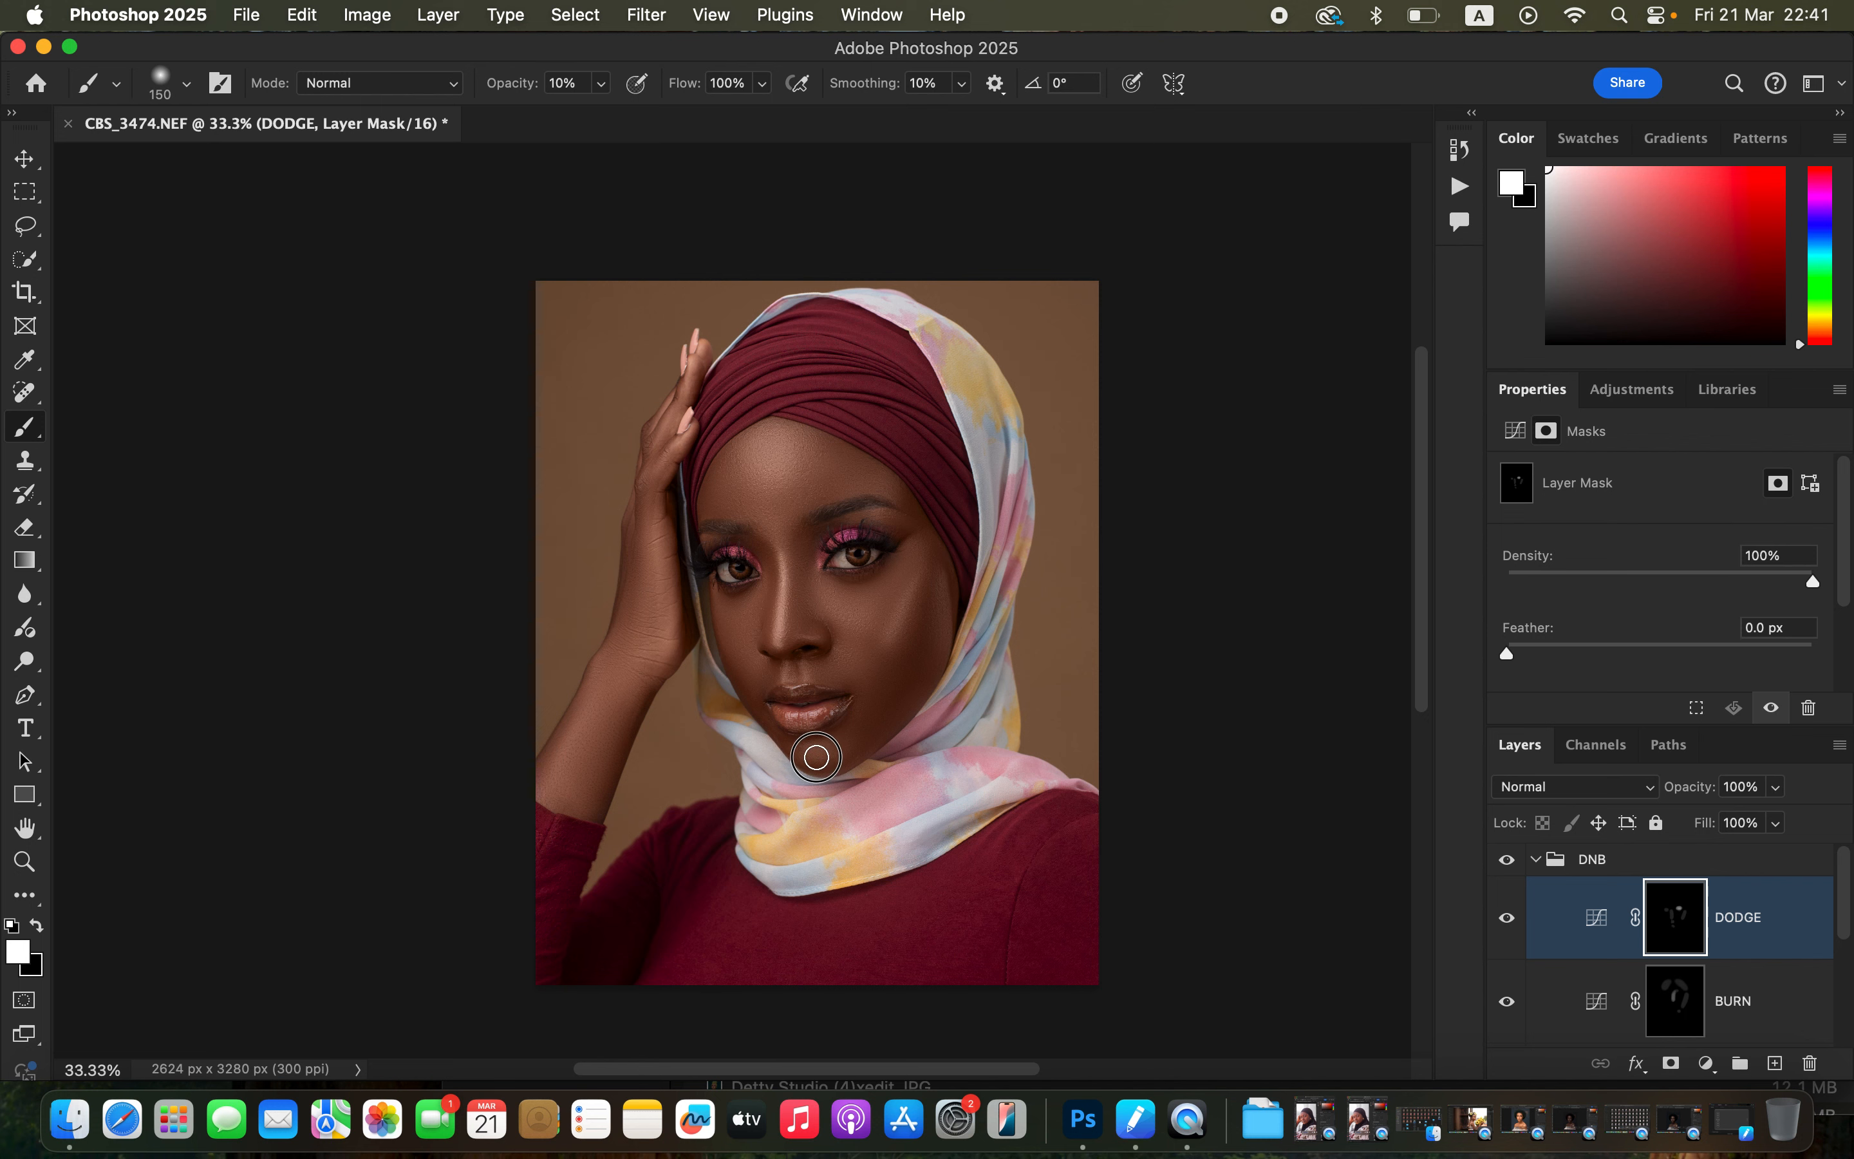
pyautogui.moveTo(666, 468); pyautogui.dragTo(681, 405)
pyautogui.moveTo(655, 506); pyautogui.dragTo(674, 586)
pyautogui.moveTo(609, 701)
pyautogui.mouseDown()
pyautogui.moveTo(576, 727)
pyautogui.moveTo(556, 796)
pyautogui.mouseUp()
# Toggle the DNB group's visibility to compare and feather the DODGE mask by 2.5 px.
pyautogui.click(1507, 859)
pyautogui.click(1507, 862)
pyautogui.moveTo(1528, 657); pyautogui.dragTo(1547, 659)
# Duplicate the BURN layer and set the copy's opacity to 57%.
pyautogui.click(1682, 1012)
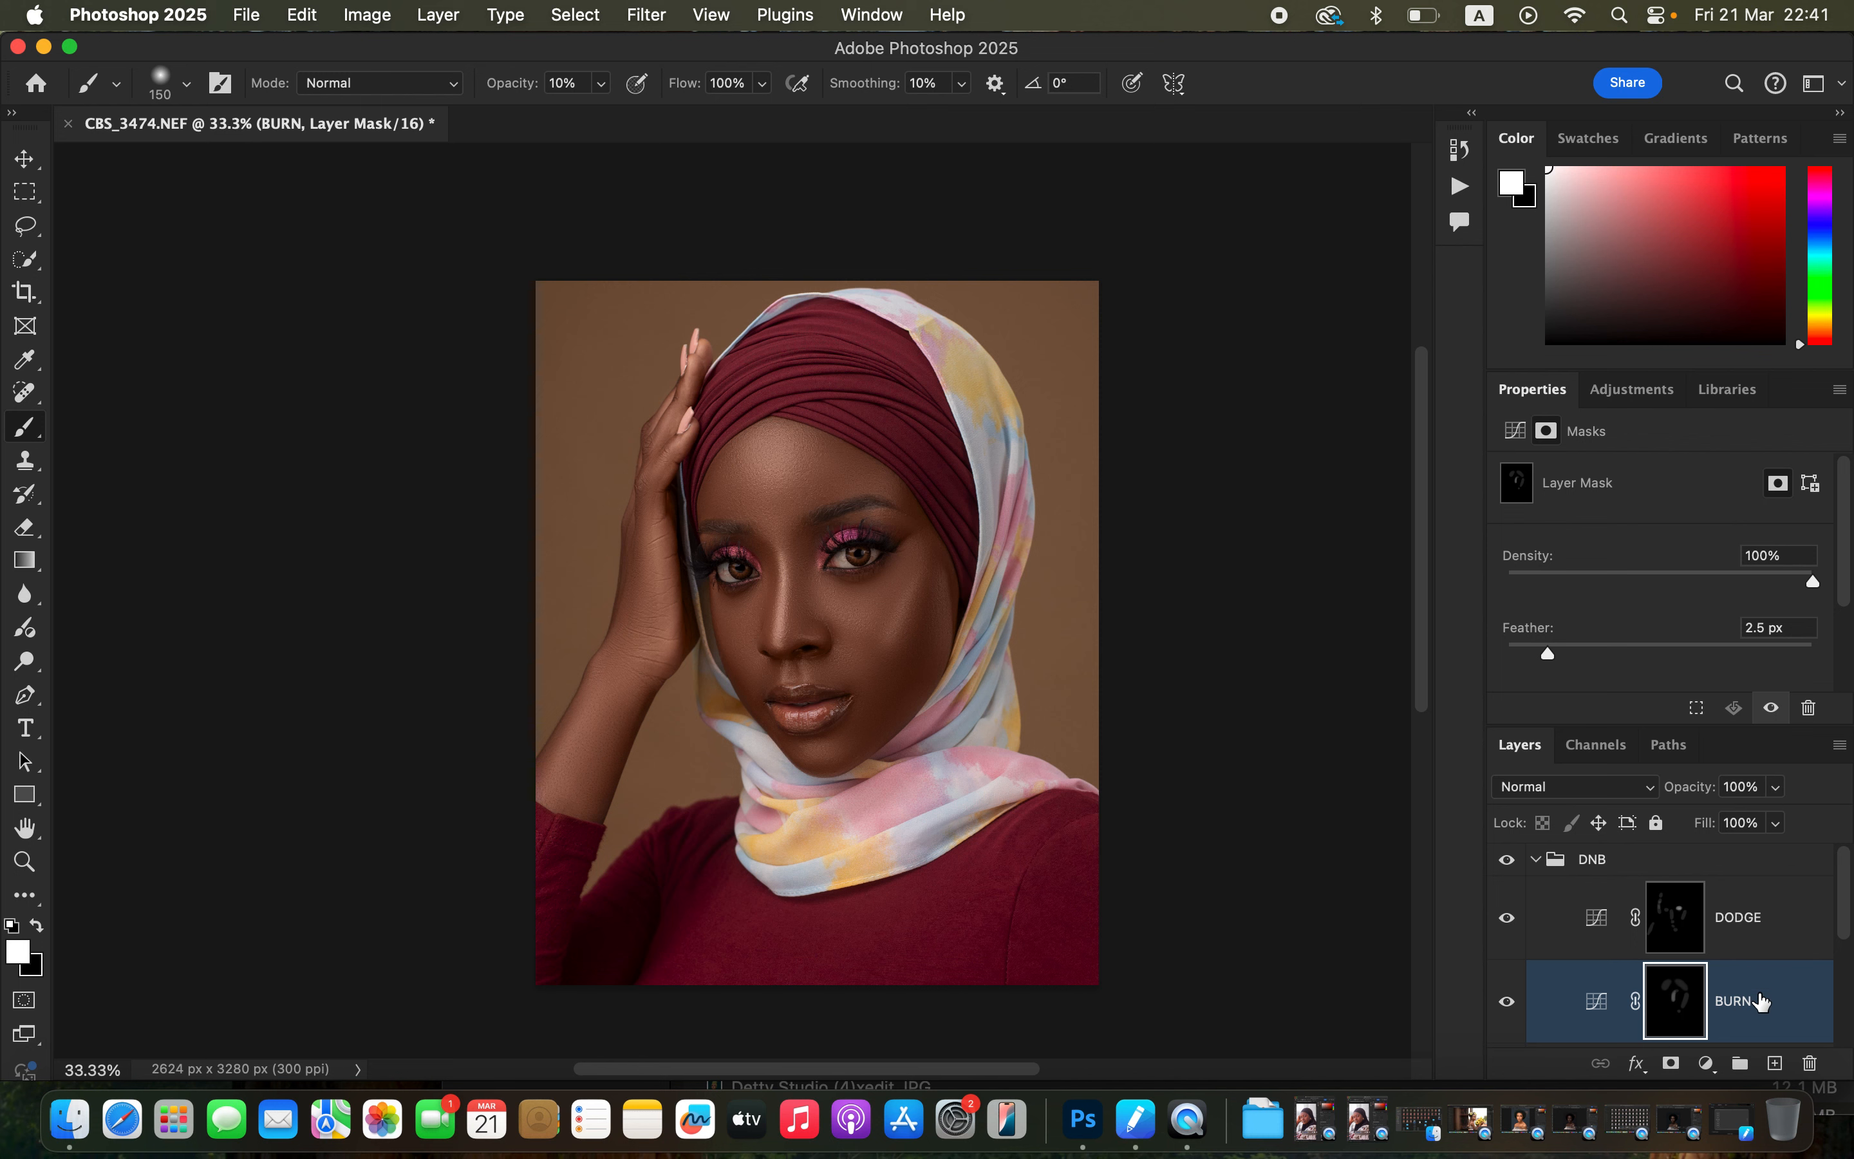
pyautogui.press('super+j')
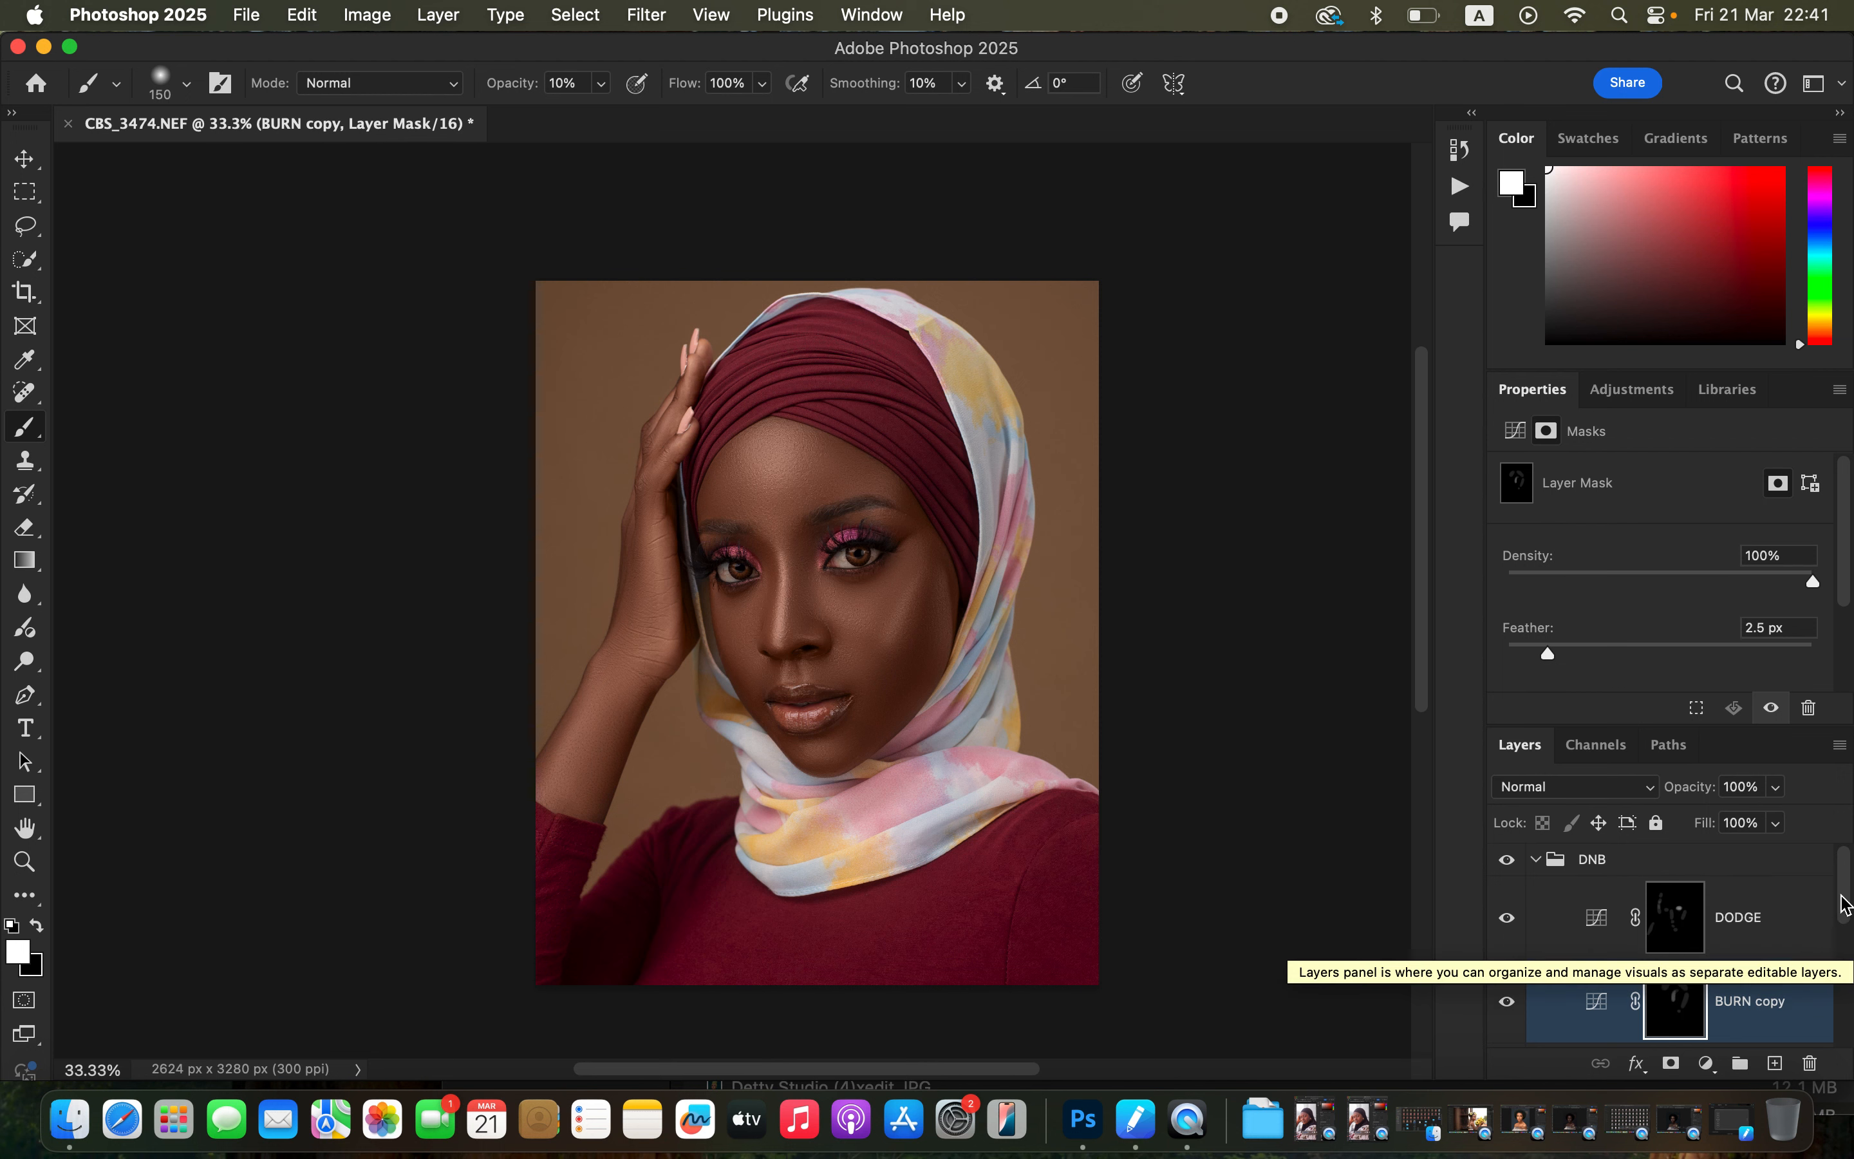
pyautogui.scroll(-2, 1839, 913)
pyautogui.moveTo(1778, 793); pyautogui.dragTo(1733, 826)
pyautogui.moveTo(1727, 818); pyautogui.dragTo(1724, 818)
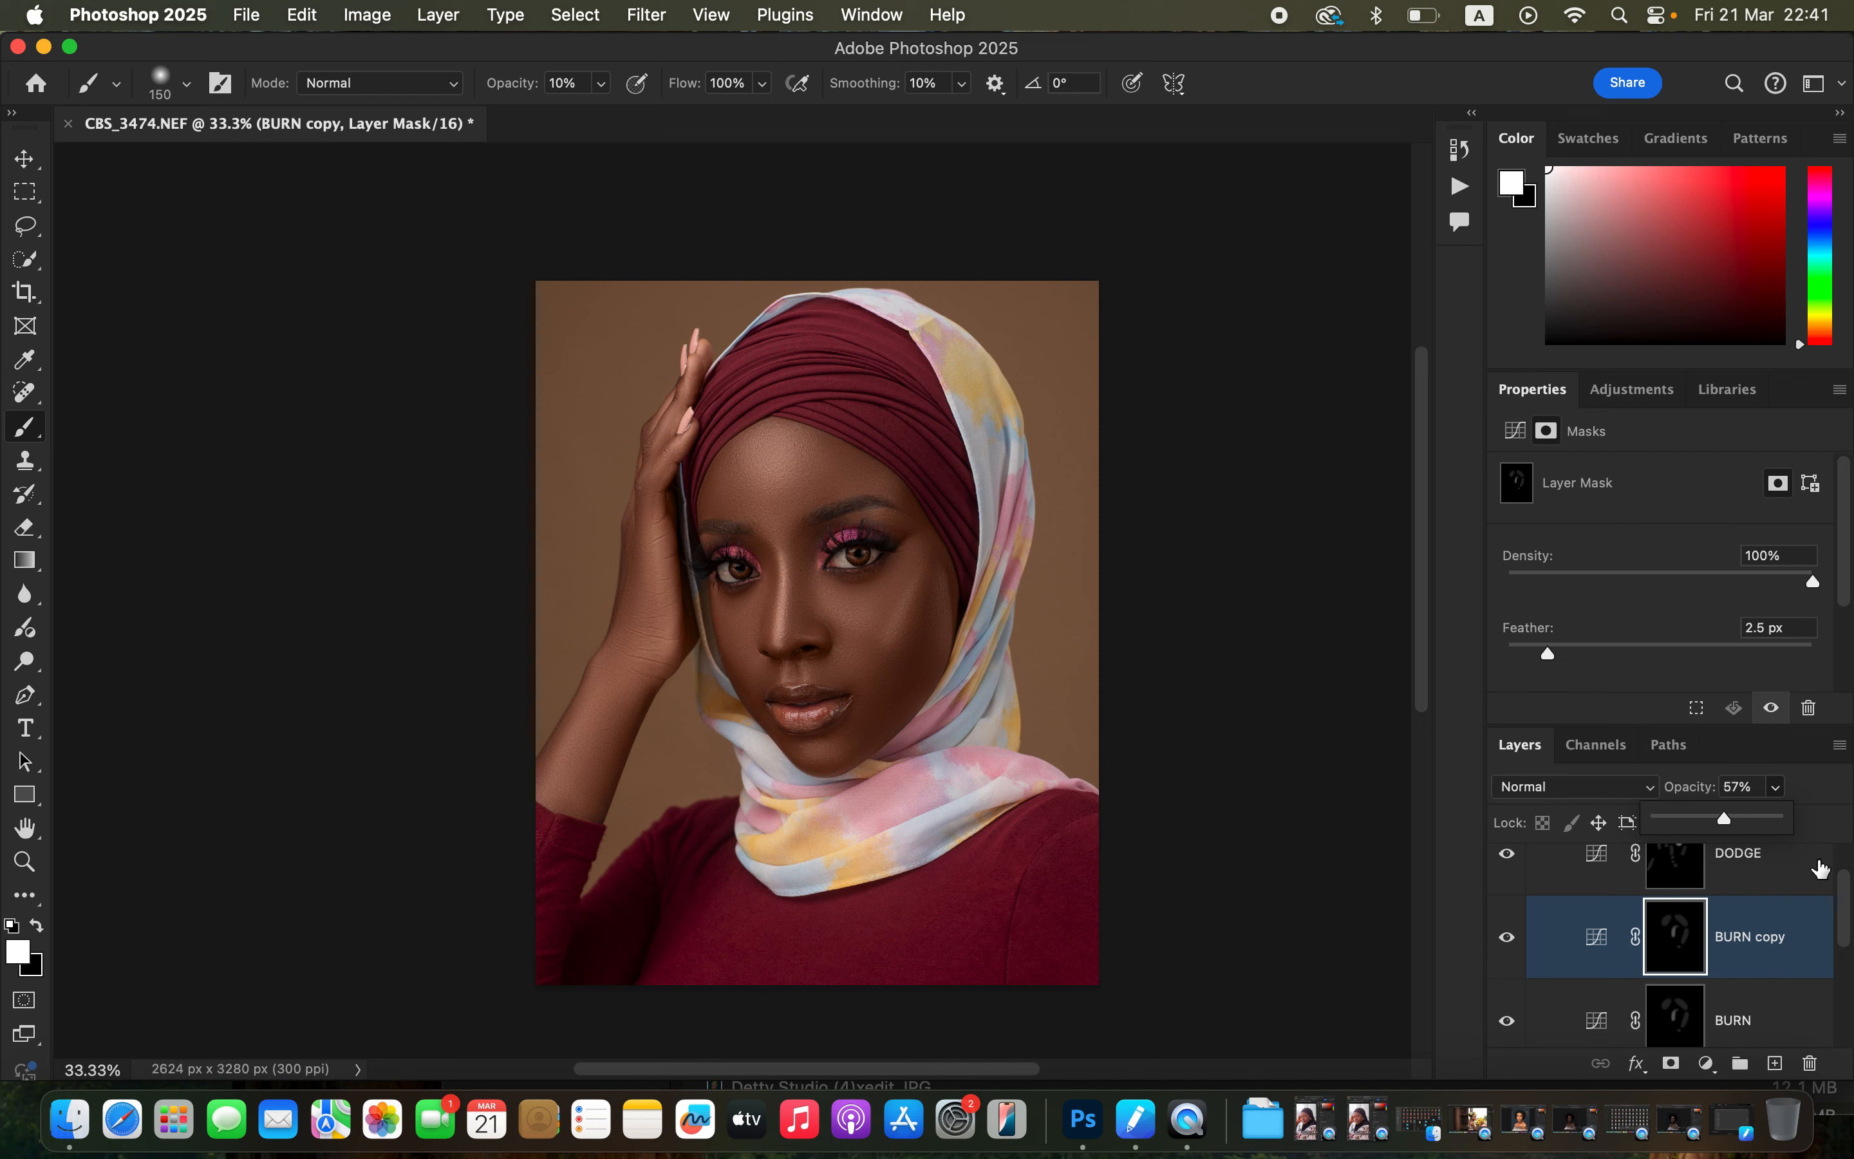
pyautogui.moveTo(1842, 918); pyautogui.dragTo(1841, 881)
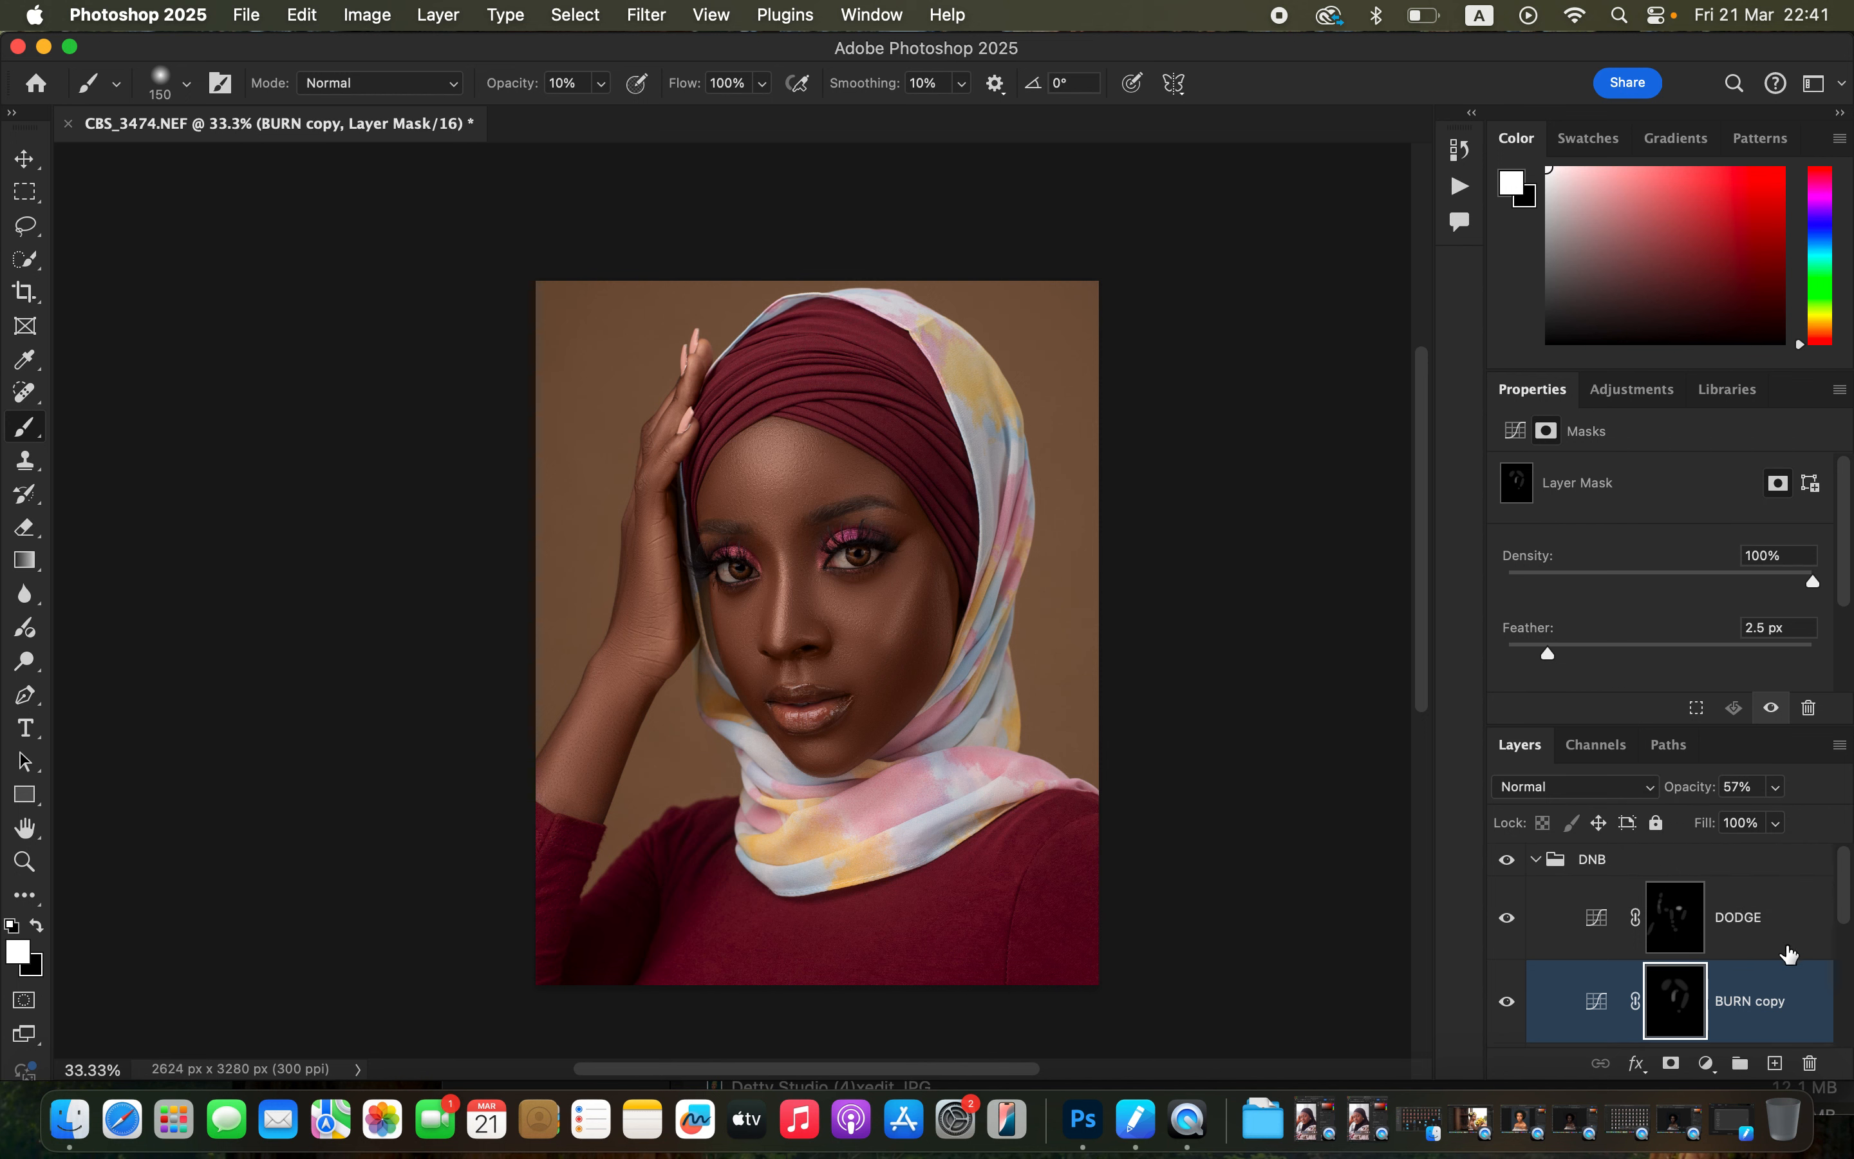
# Collapse the DNB group, set its opacity to 82%, and toggle its visibility to compare.
pyautogui.click(1536, 860)
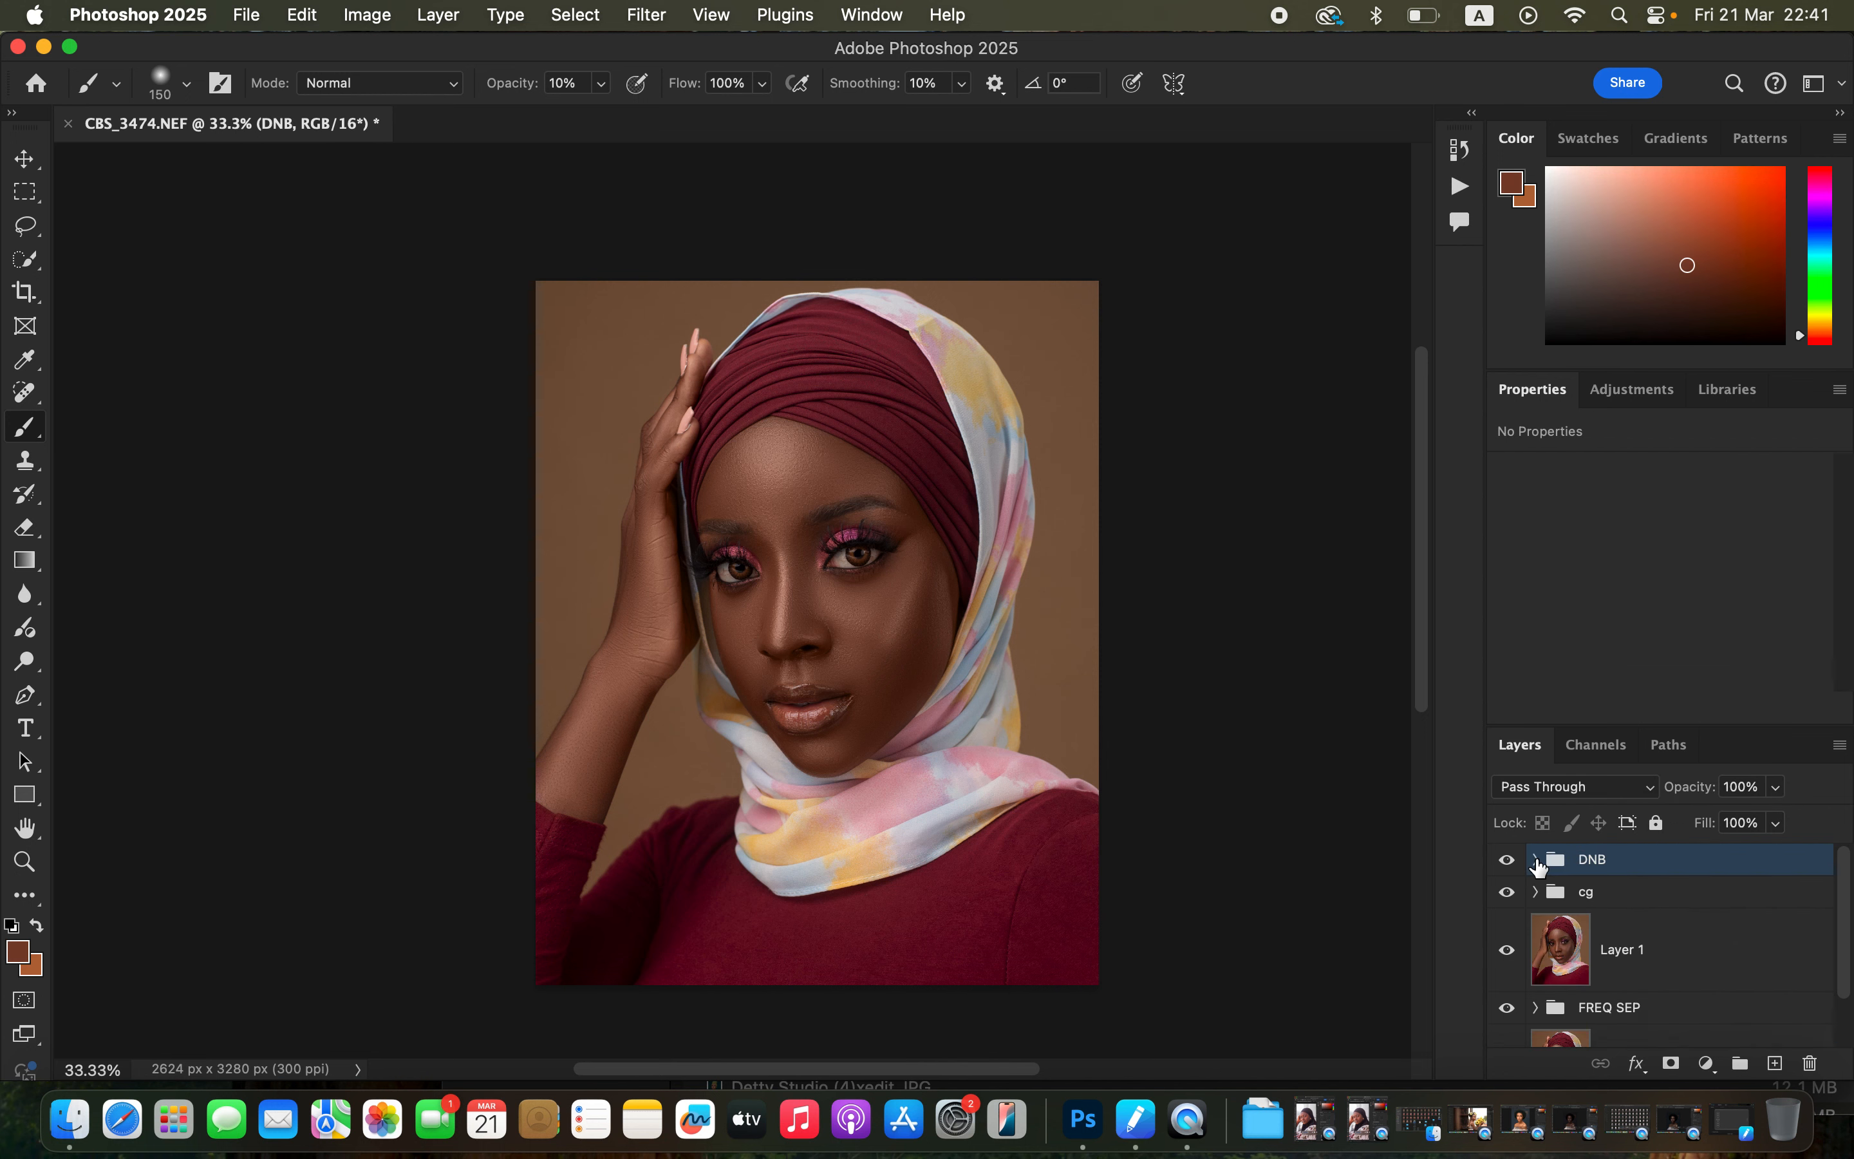
pyautogui.click(1507, 860)
pyautogui.click(1507, 860)
pyautogui.click(1507, 860)
pyautogui.click(1777, 820)
pyautogui.moveTo(1766, 831)
pyautogui.mouseDown()
pyautogui.moveTo(1738, 823)
pyautogui.moveTo(1754, 820)
pyautogui.mouseUp()
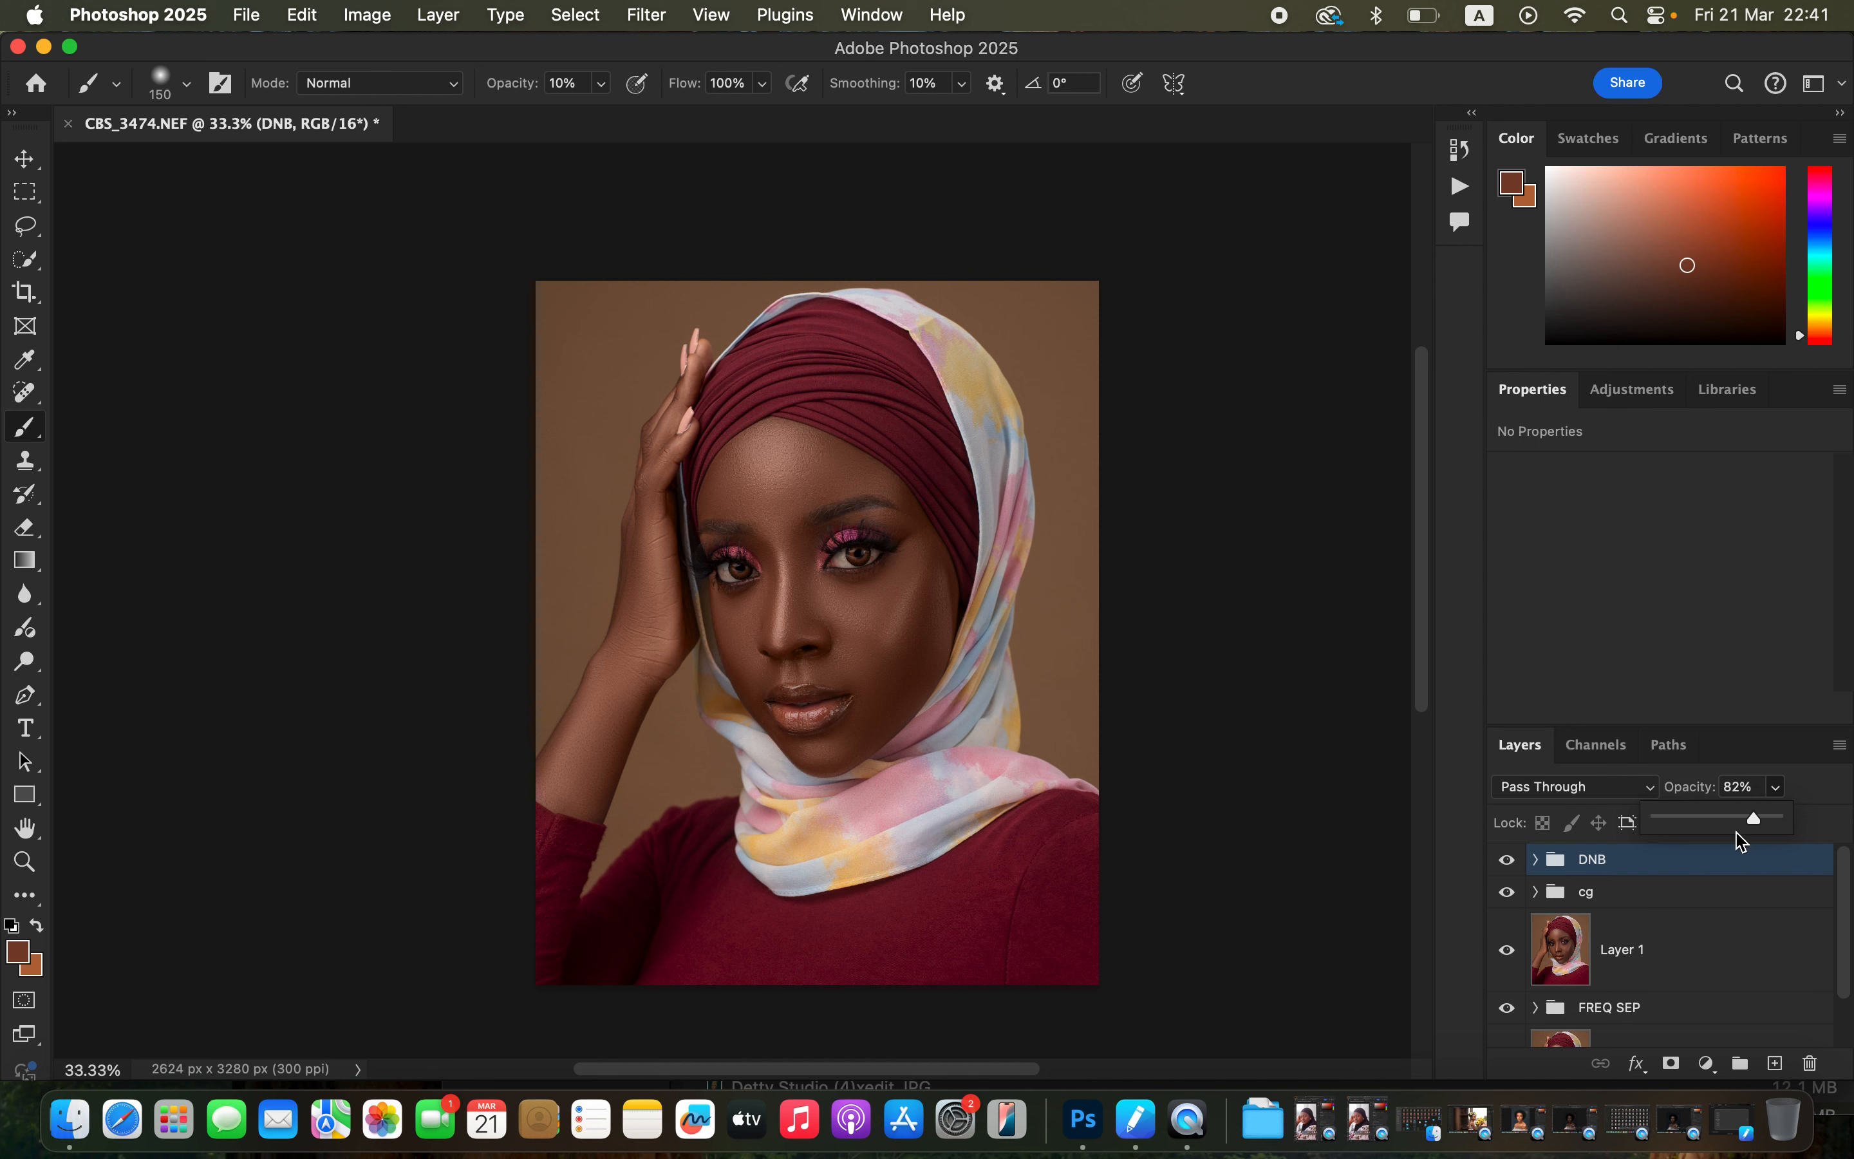
pyautogui.click(1506, 858)
pyautogui.click(1506, 860)
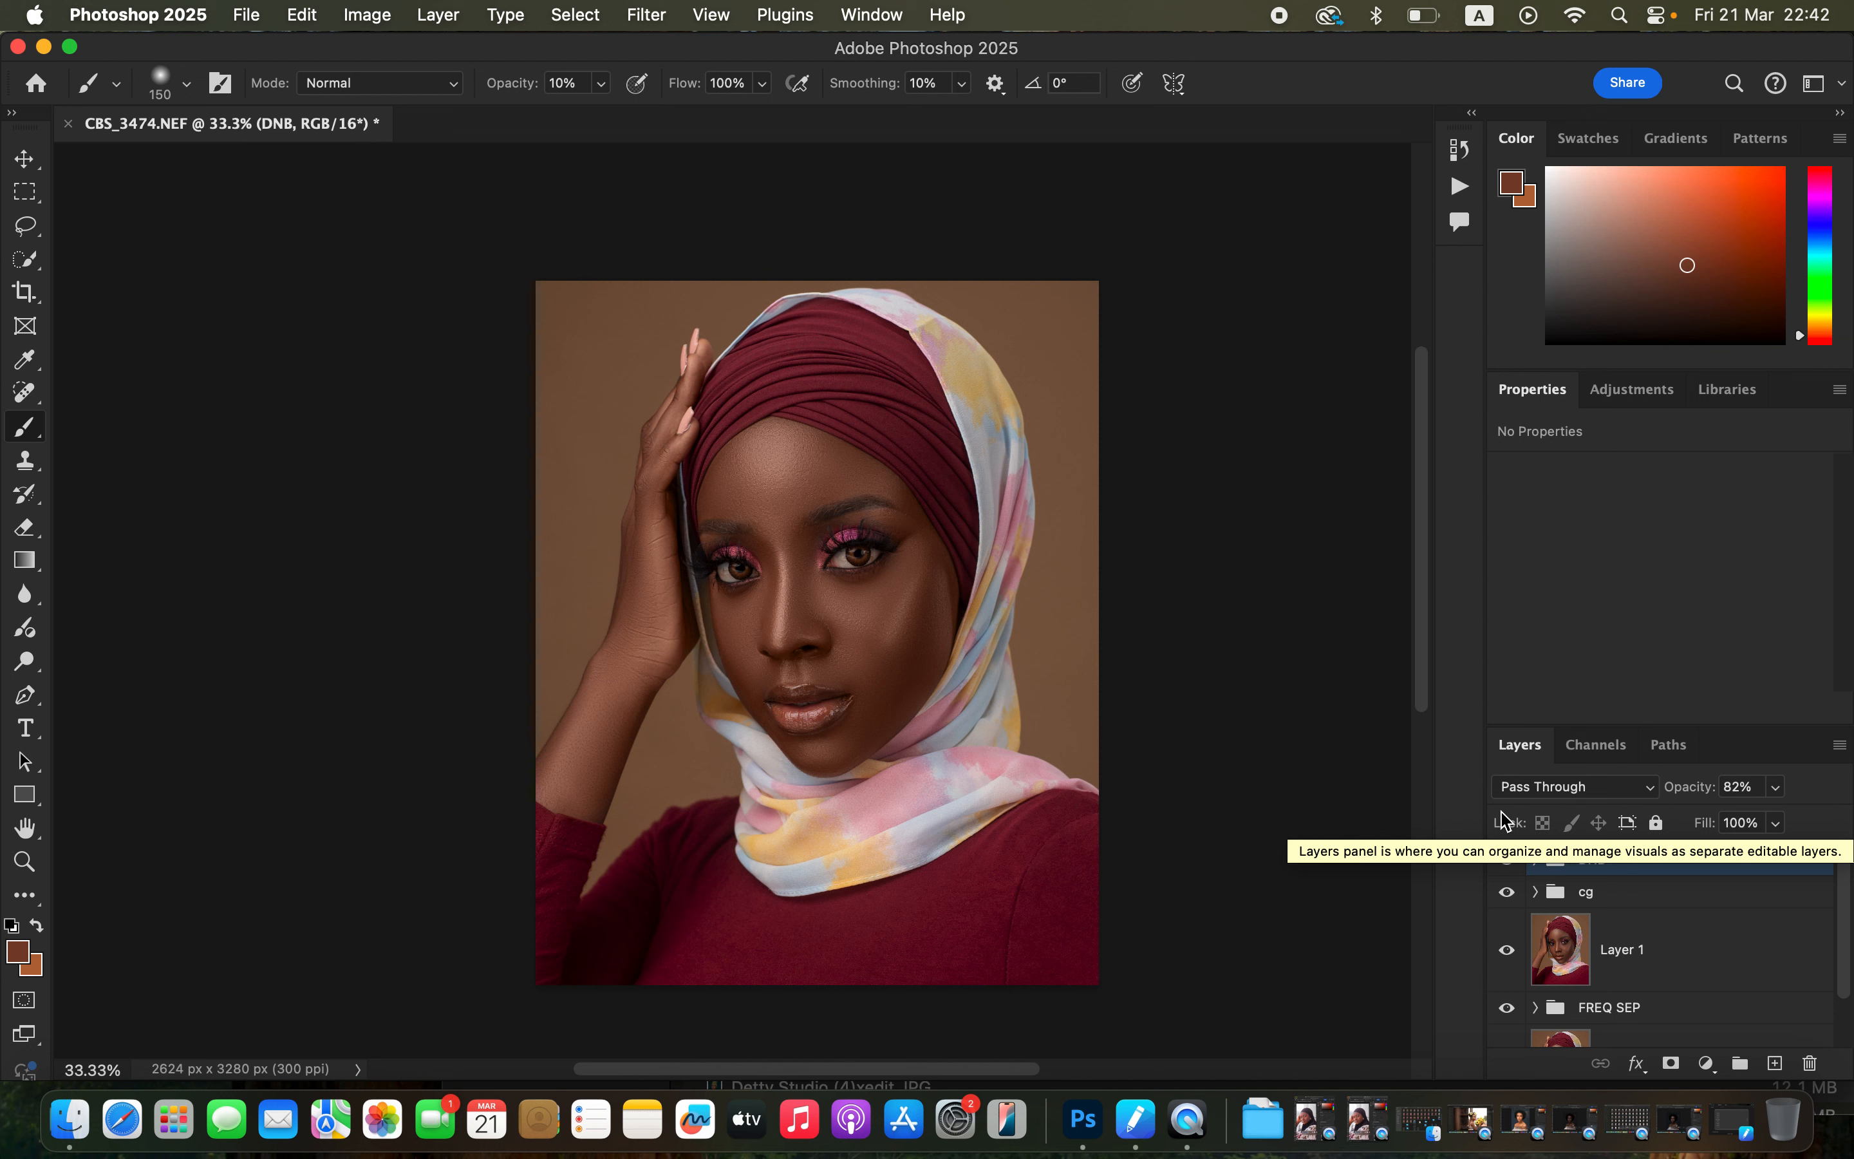
# Add a Hue/Saturation adjustment layer above the DNB group and lower its saturation to -78.
pyautogui.click(1704, 1067)
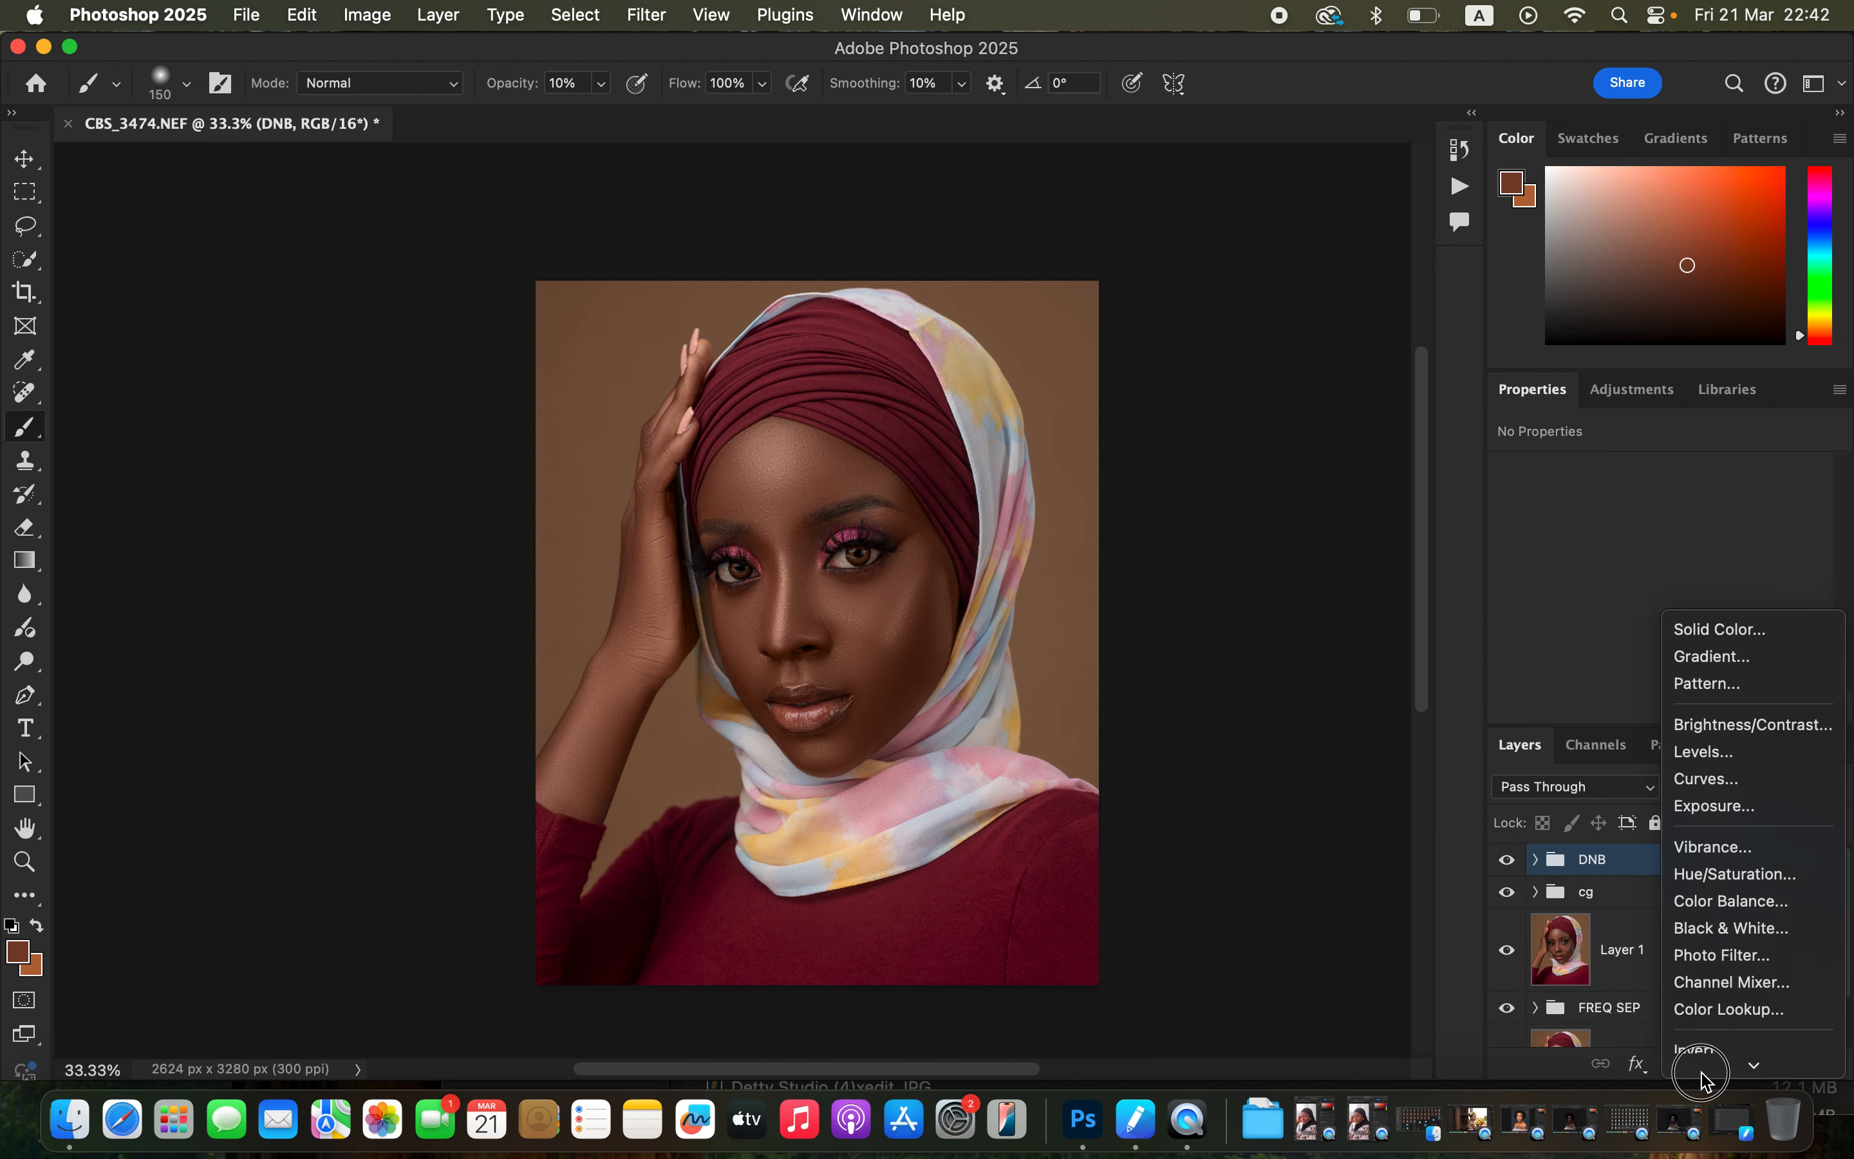
pyautogui.click(1750, 780)
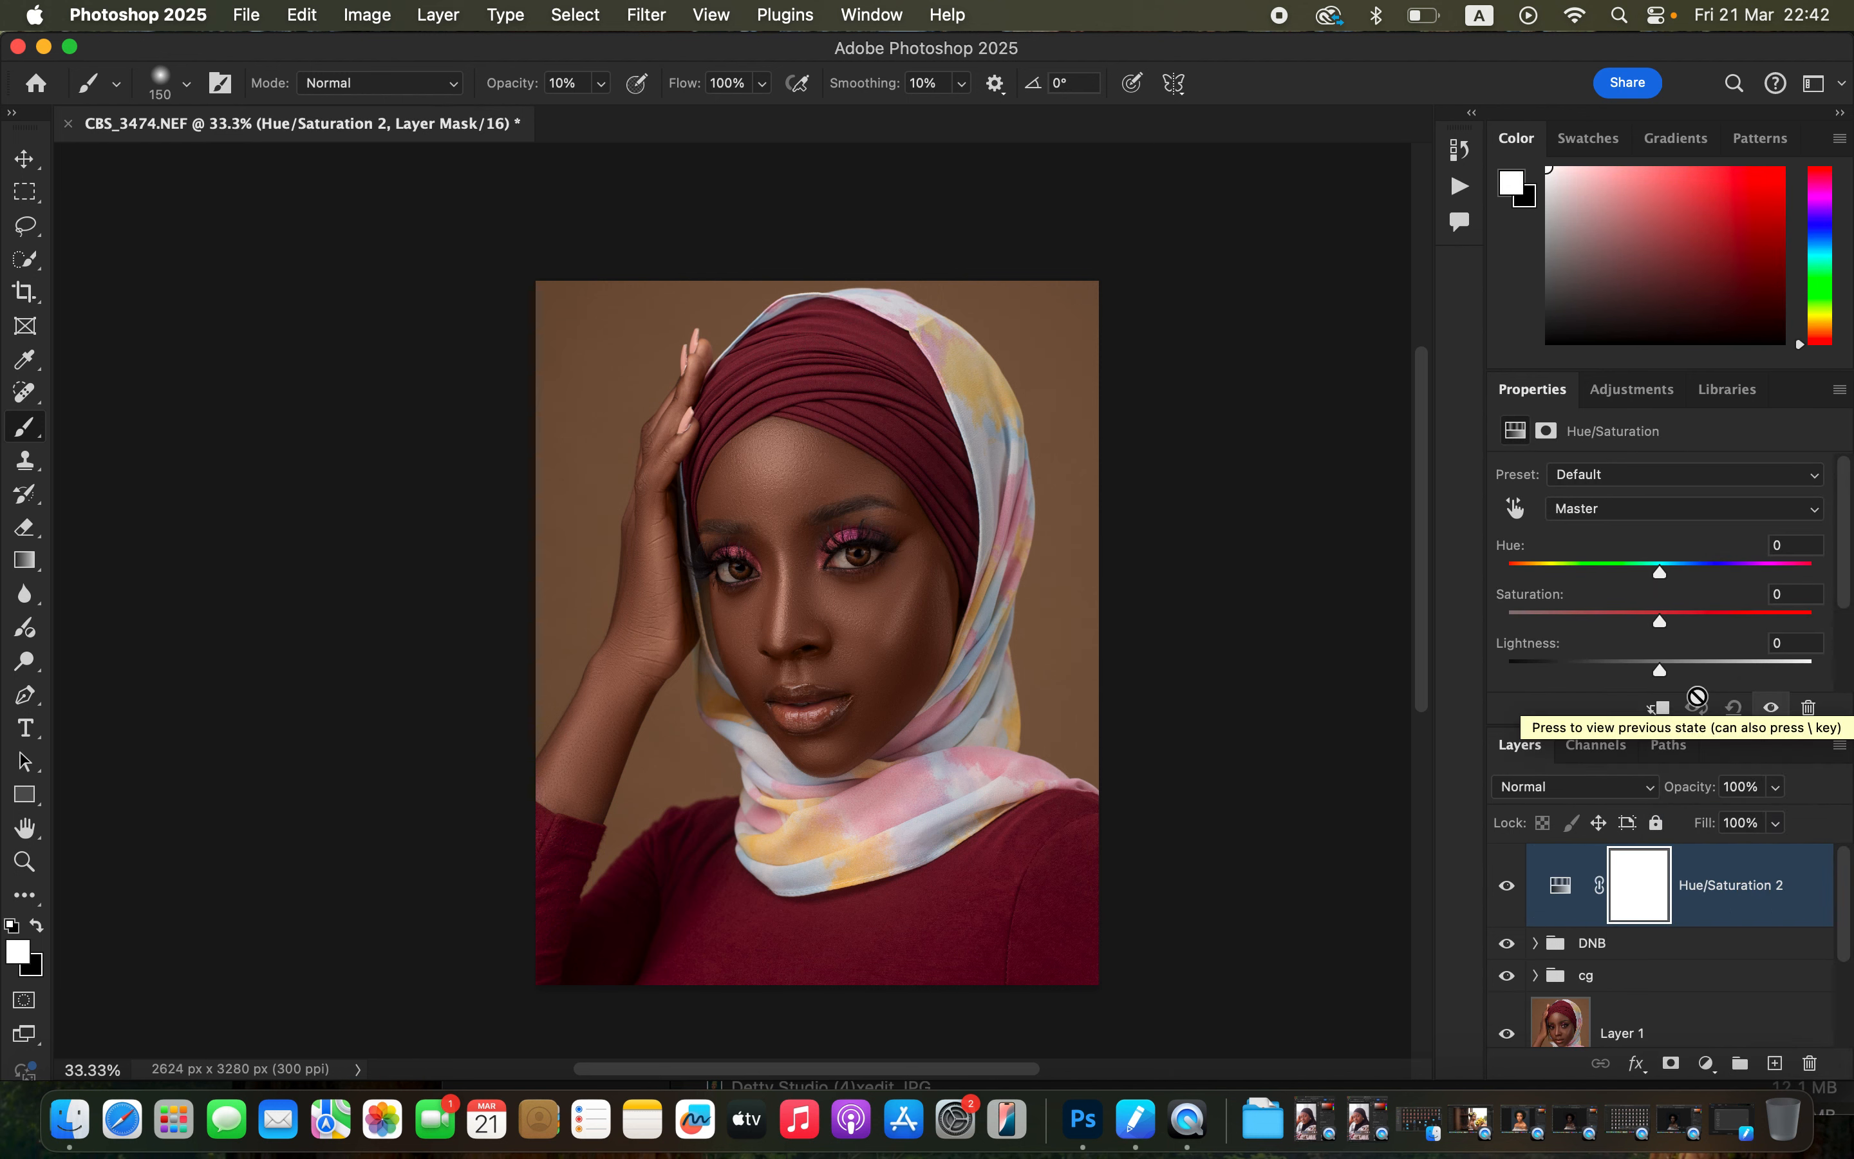
pyautogui.press('super+equal')
pyautogui.press('super+equal')
pyautogui.press('super+equal')
pyautogui.press('super+equal')
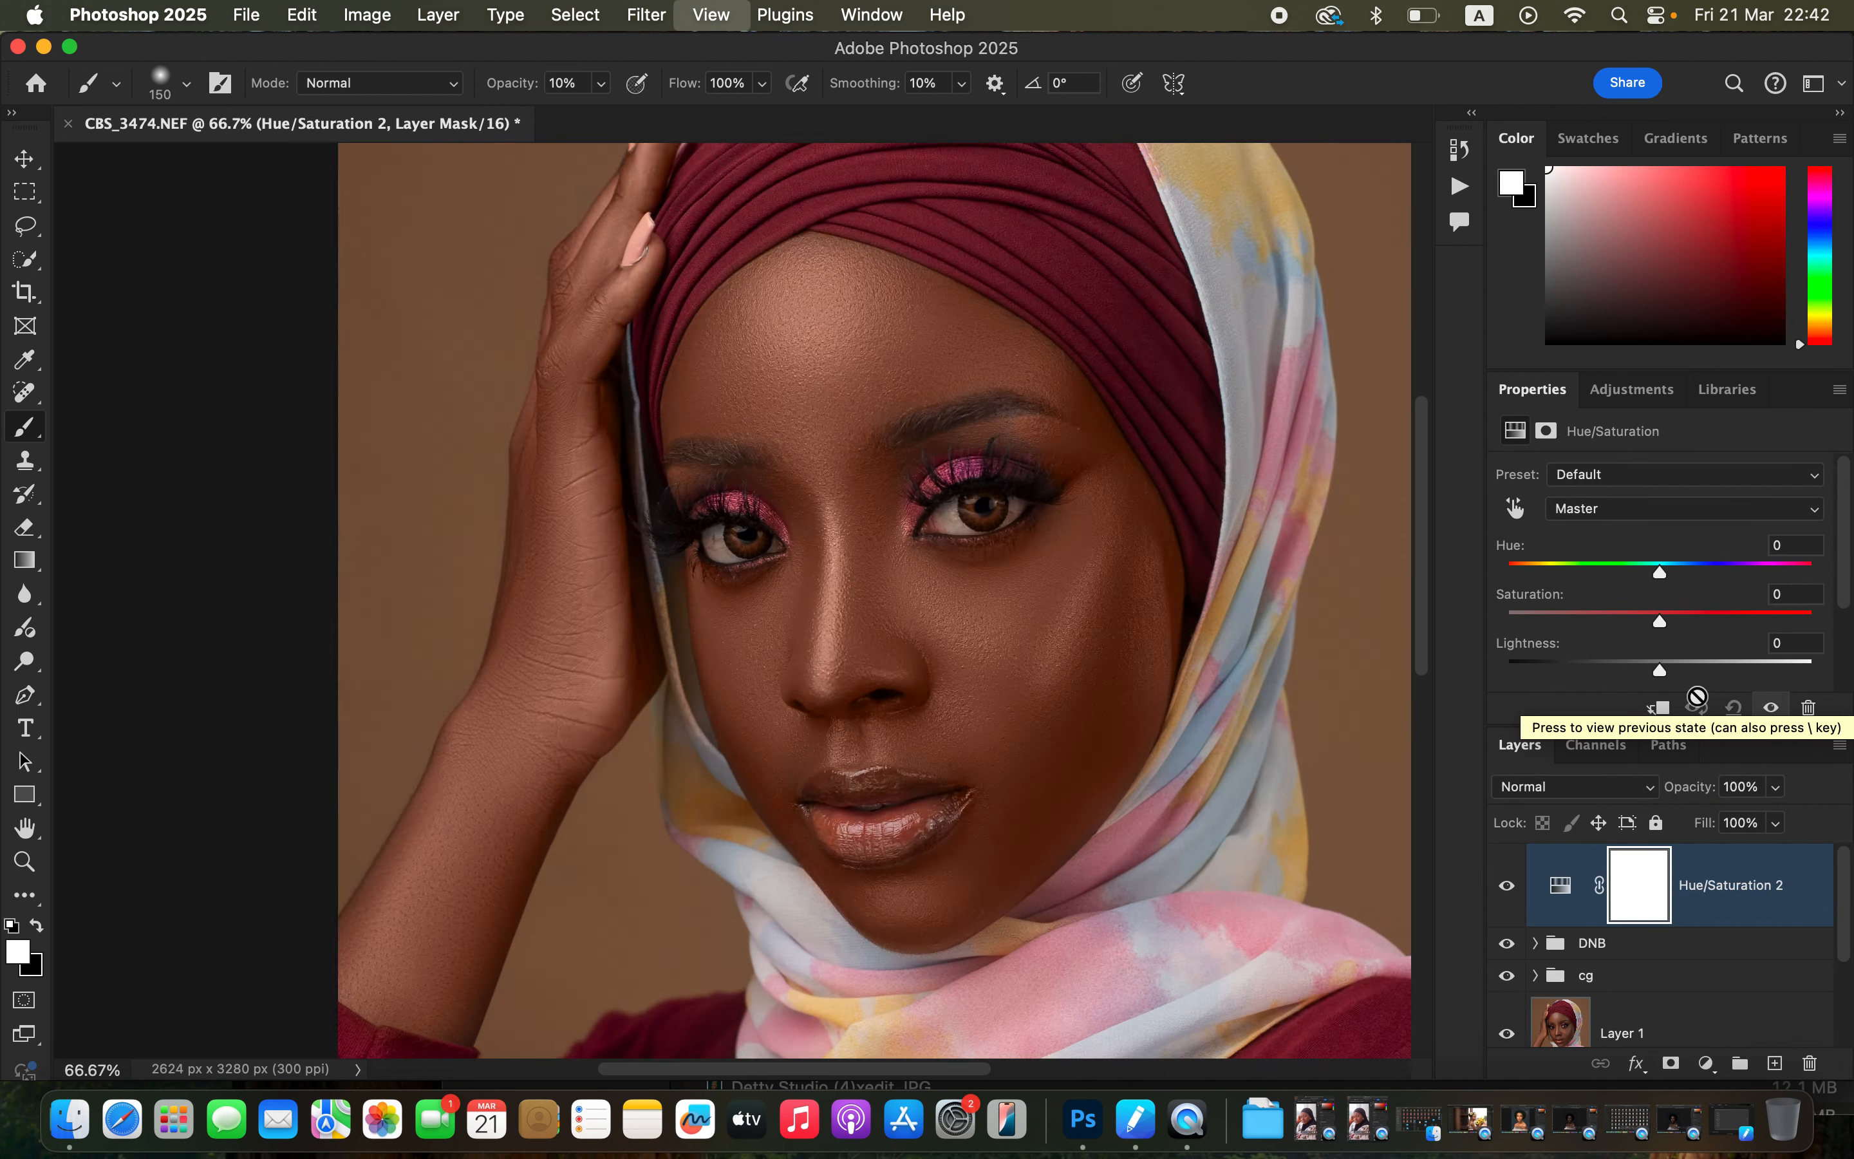
pyautogui.hscroll(10, 1109, 579)
pyautogui.scroll(2, 1109, 579)
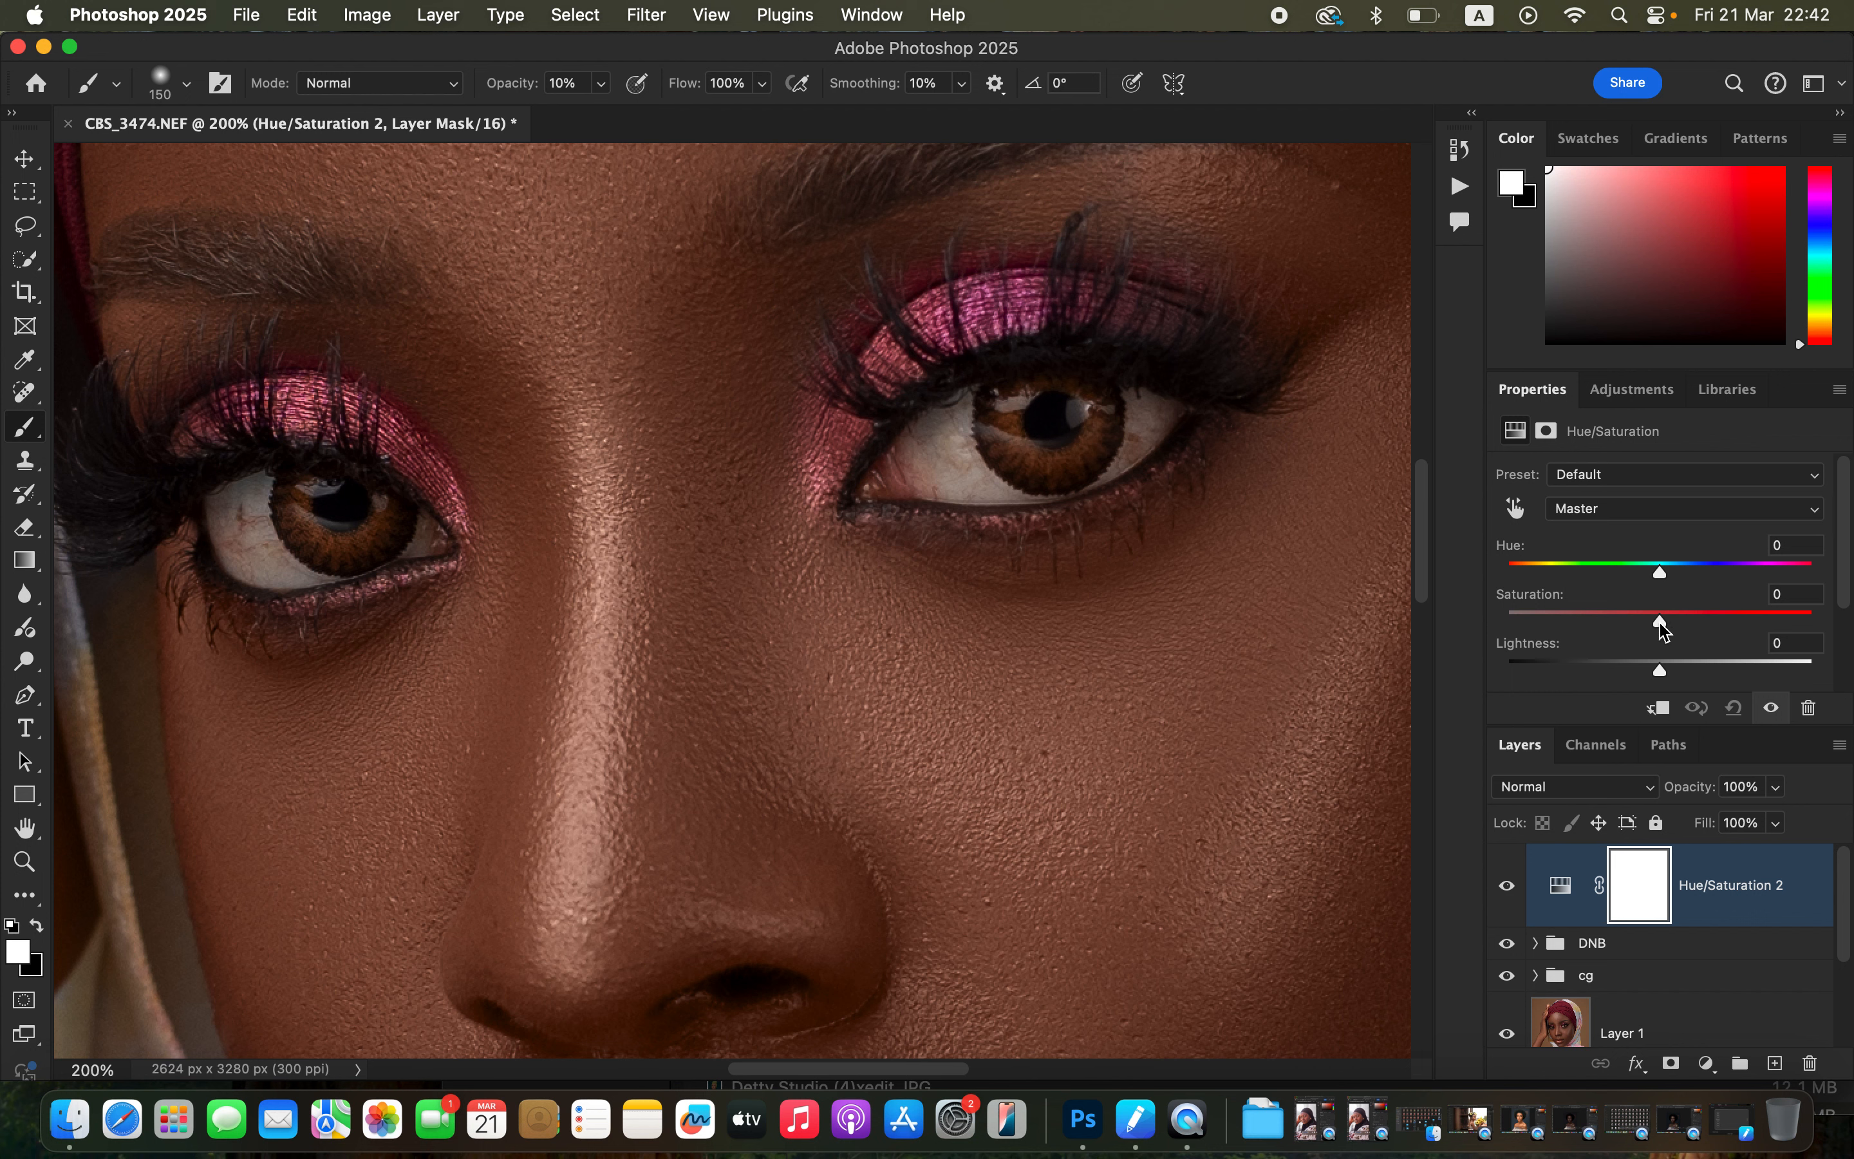
pyautogui.moveTo(1657, 627); pyautogui.dragTo(1568, 627)
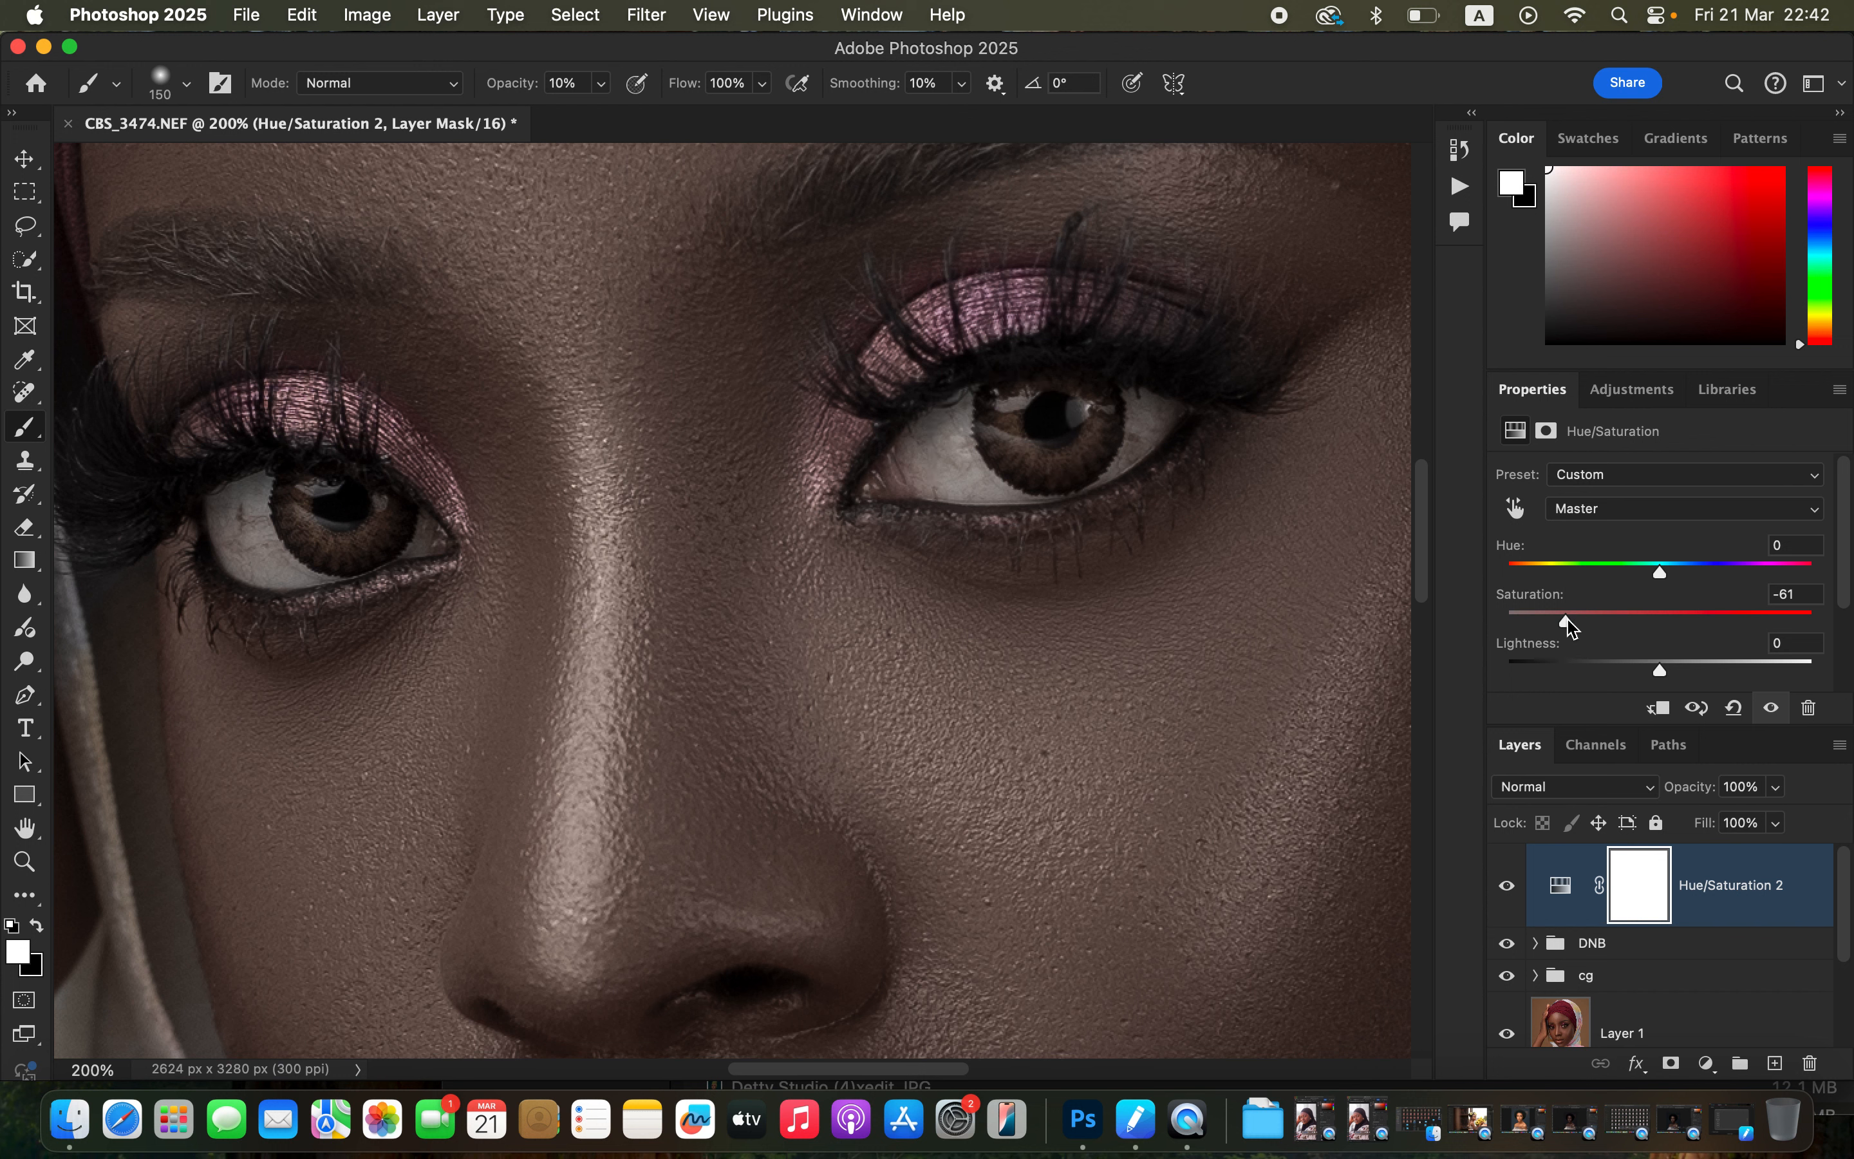
pyautogui.moveTo(1567, 623); pyautogui.dragTo(1541, 628)
# Invert the Hue/Saturation mask and paint white at 100% brush opacity, about 30 px, over the whites of both eyes.
pyautogui.moveTo(1636, 882); pyautogui.dragTo(1637, 882)
pyautogui.press('super+i')
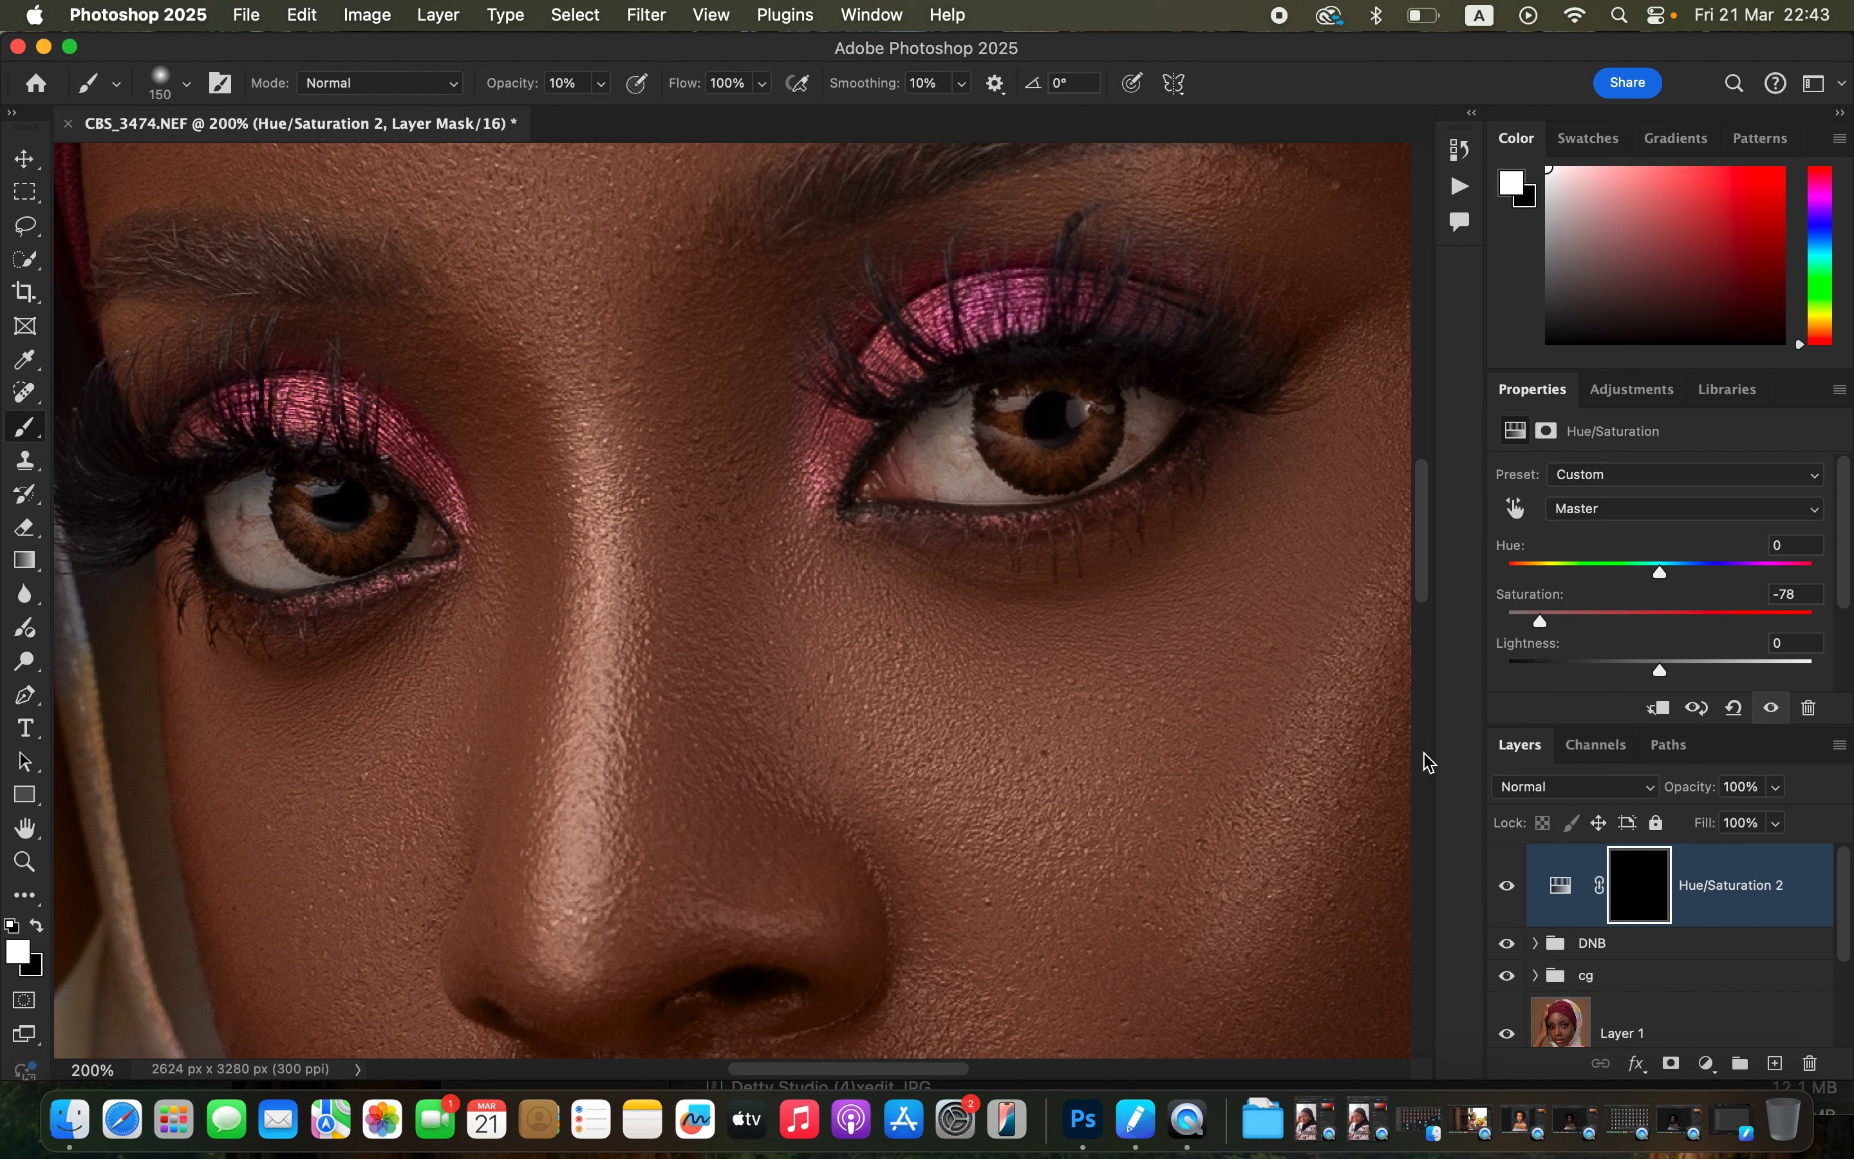
pyautogui.click(603, 87)
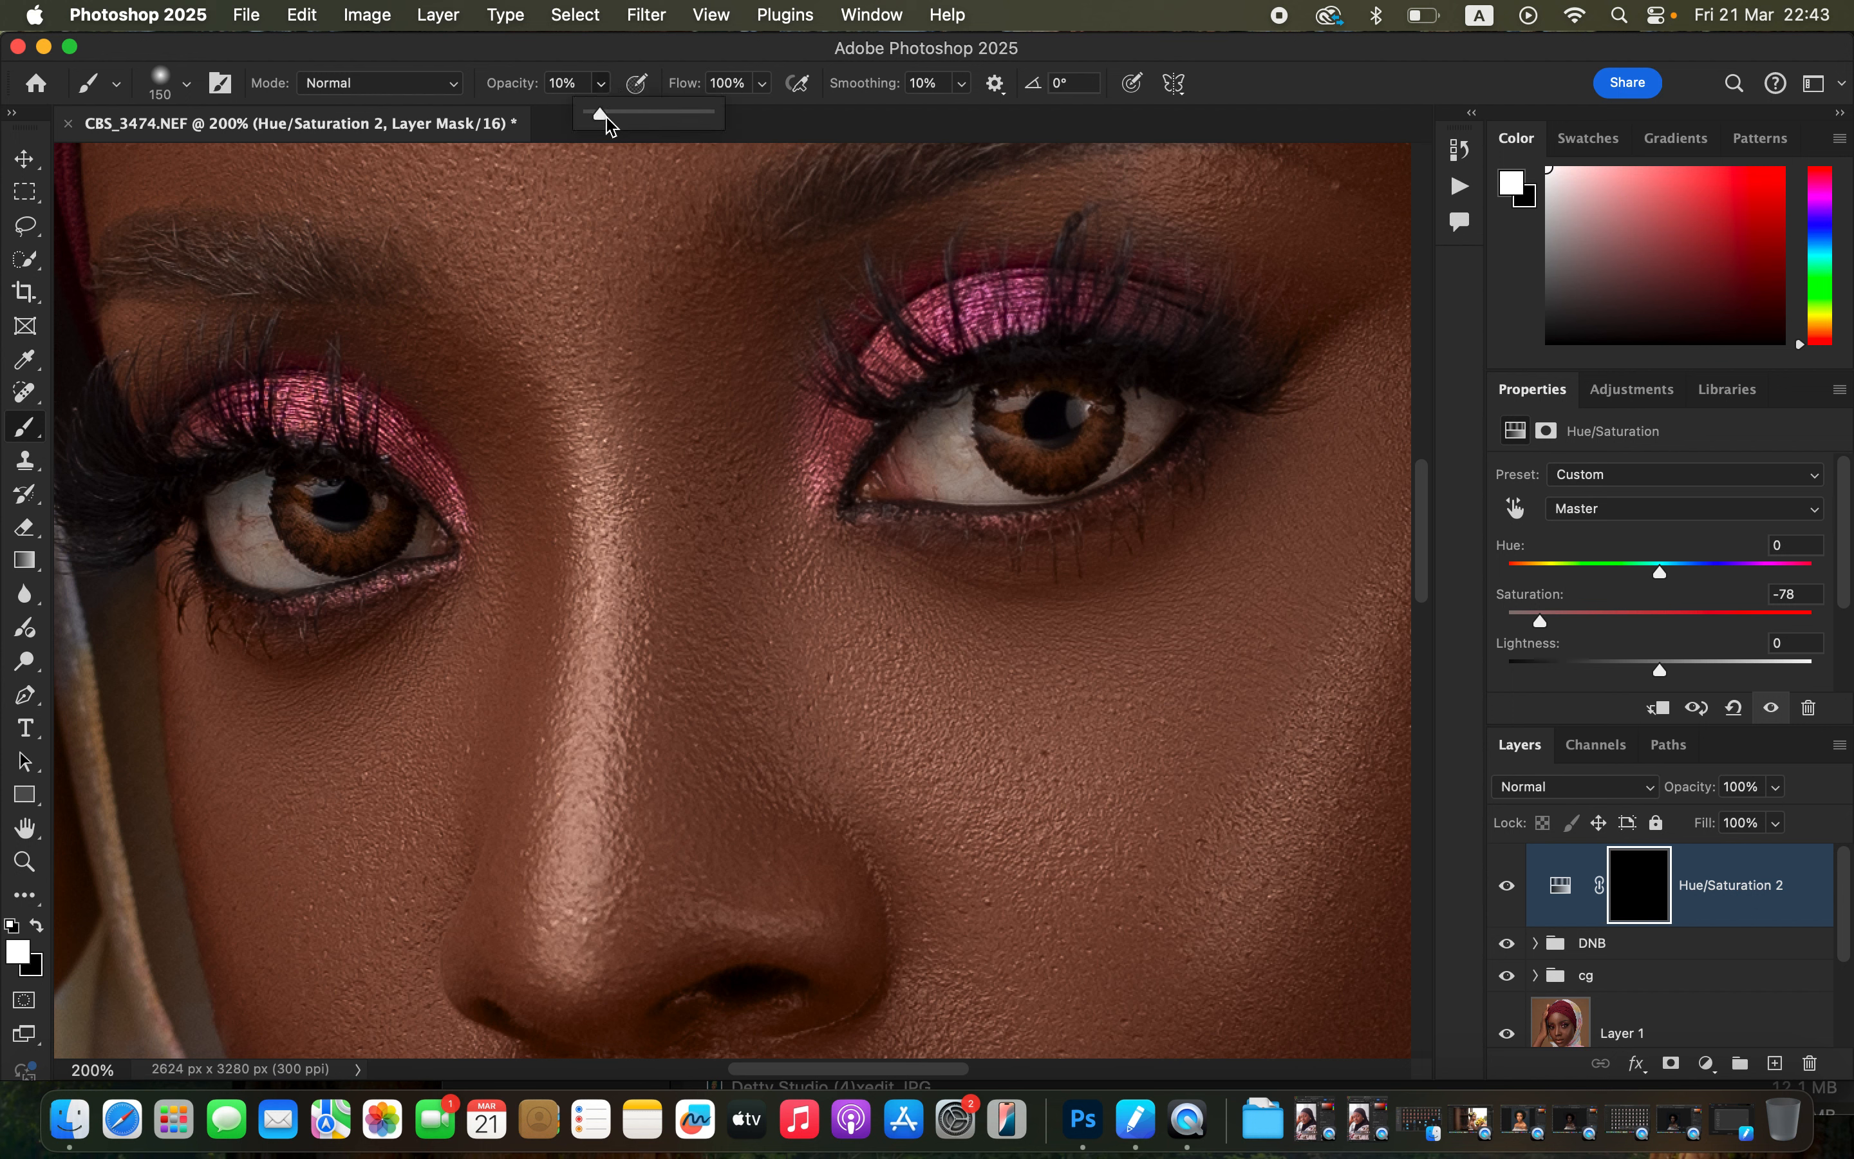
pyautogui.moveTo(605, 112); pyautogui.dragTo(778, 111)
pyautogui.click(726, 57)
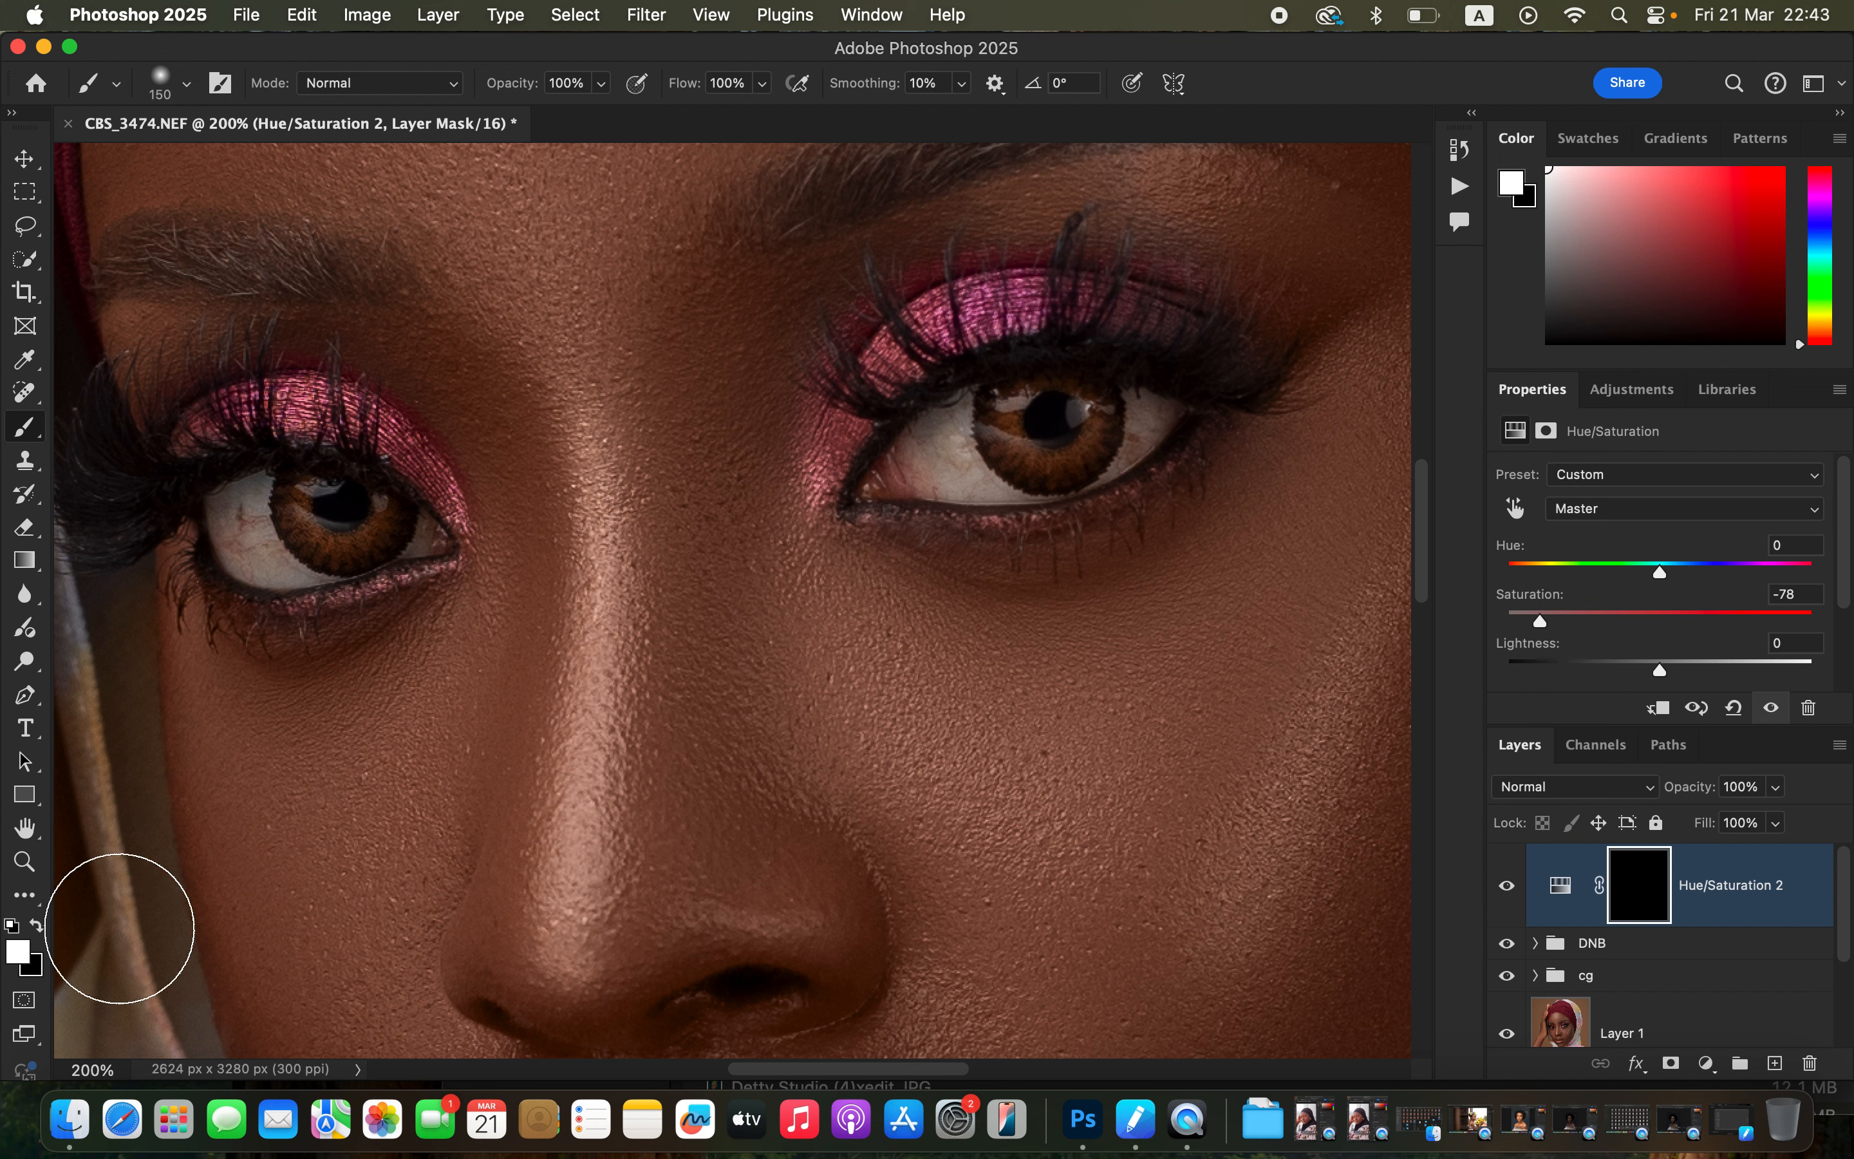
pyautogui.press('[')
pyautogui.press('[')
pyautogui.press('[')
pyautogui.press('[')
pyautogui.press('[')
pyautogui.press('[')
pyautogui.press('[')
pyautogui.press('[')
pyautogui.press('[')
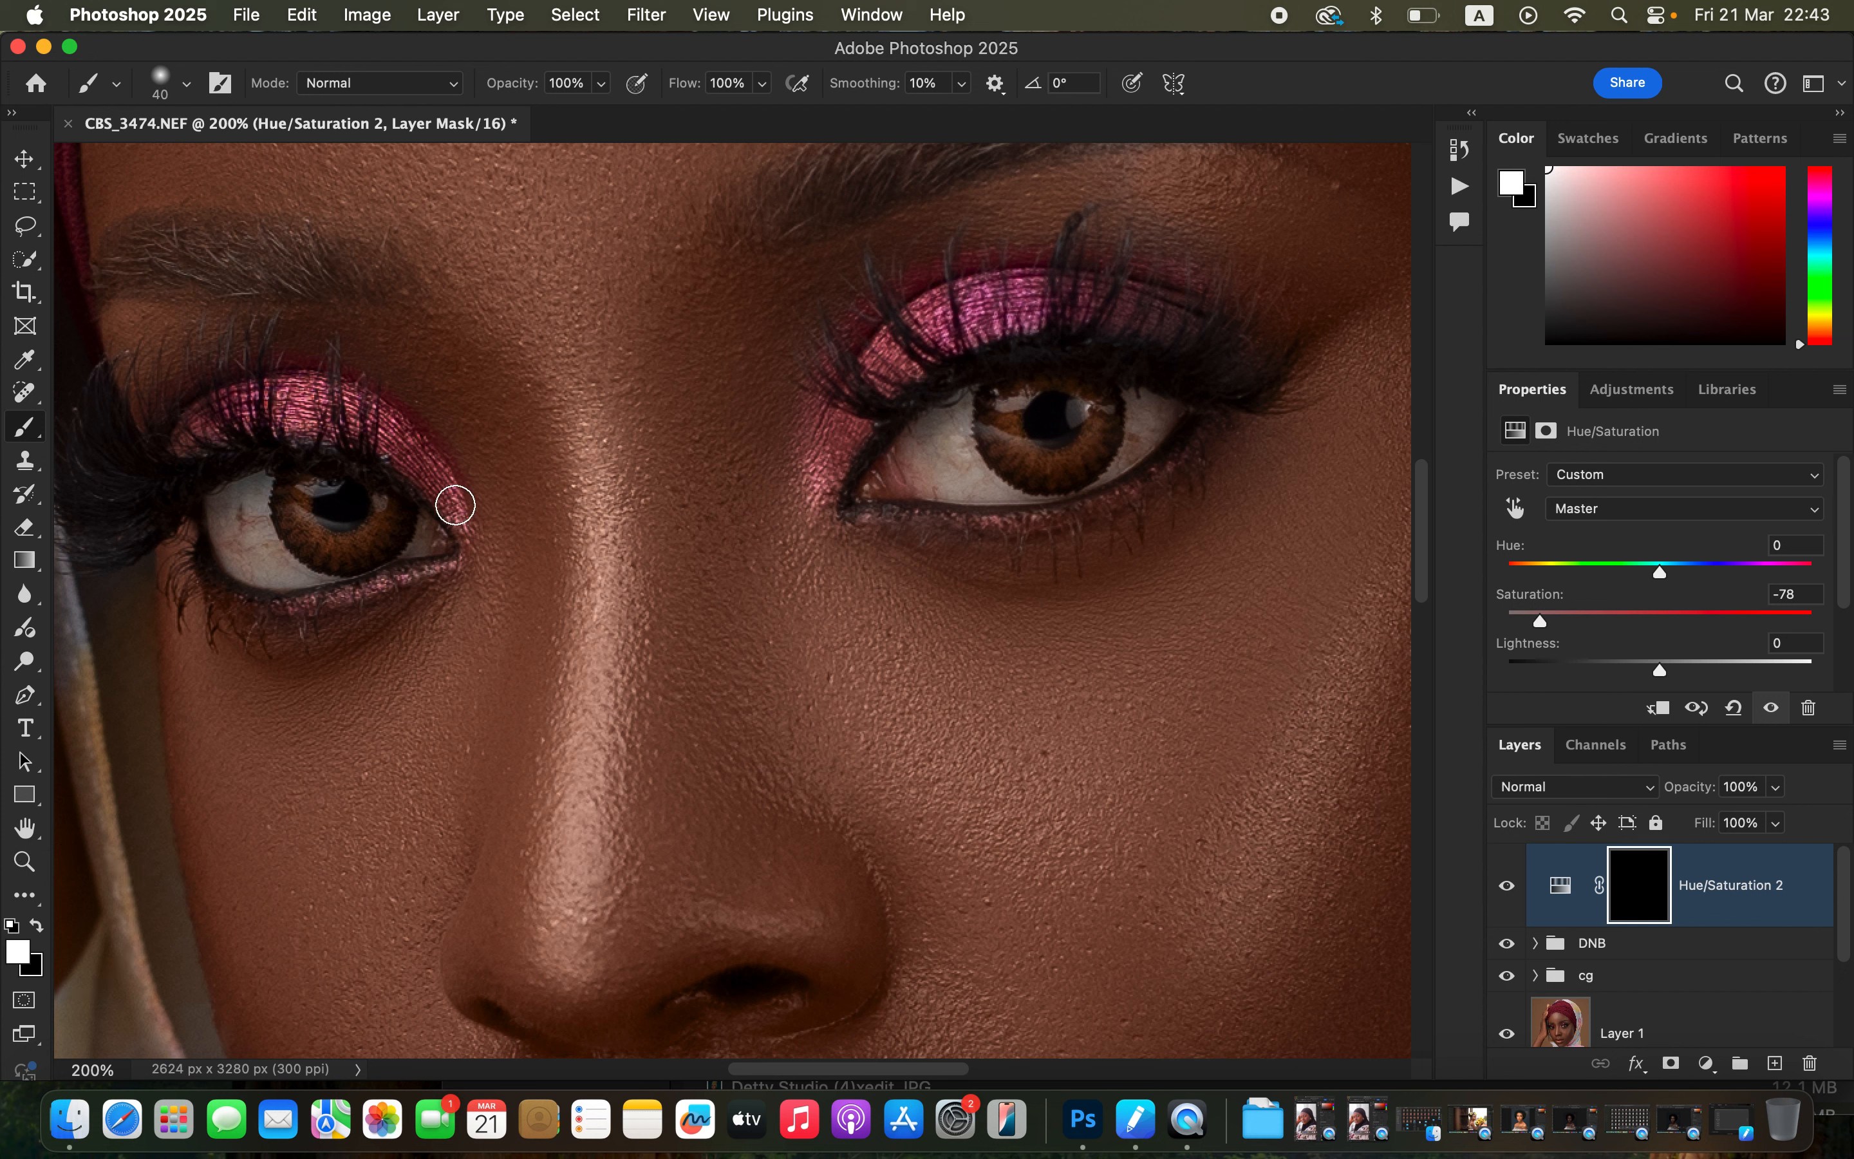
pyautogui.moveTo(251, 516)
pyautogui.mouseDown()
pyautogui.moveTo(246, 552)
pyautogui.moveTo(239, 490)
pyautogui.moveTo(263, 563)
pyautogui.mouseUp()
pyautogui.press('[')
pyautogui.moveTo(422, 529)
pyautogui.mouseDown()
pyautogui.moveTo(326, 580)
pyautogui.moveTo(295, 570)
pyautogui.moveTo(233, 494)
pyautogui.mouseUp()
pyautogui.moveTo(951, 420)
pyautogui.mouseDown()
pyautogui.moveTo(937, 468)
pyautogui.moveTo(969, 412)
pyautogui.moveTo(970, 457)
pyautogui.moveTo(1003, 490)
pyautogui.moveTo(1122, 453)
pyautogui.moveTo(1164, 401)
pyautogui.moveTo(1154, 420)
pyautogui.moveTo(1132, 395)
pyautogui.moveTo(1138, 421)
pyautogui.moveTo(997, 487)
pyautogui.moveTo(1037, 488)
pyautogui.moveTo(914, 446)
pyautogui.mouseUp()
pyautogui.click(1081, 413)
pyautogui.moveTo(236, 528)
pyautogui.mouseDown()
pyautogui.moveTo(233, 502)
pyautogui.moveTo(239, 523)
pyautogui.mouseUp()
# Set the Hue/Saturation layer's opacity to 89%.
pyautogui.press('super+minus')
pyautogui.press('super+minus')
pyautogui.press('super+minus')
pyautogui.press('super+minus')
pyautogui.press('super+minus')
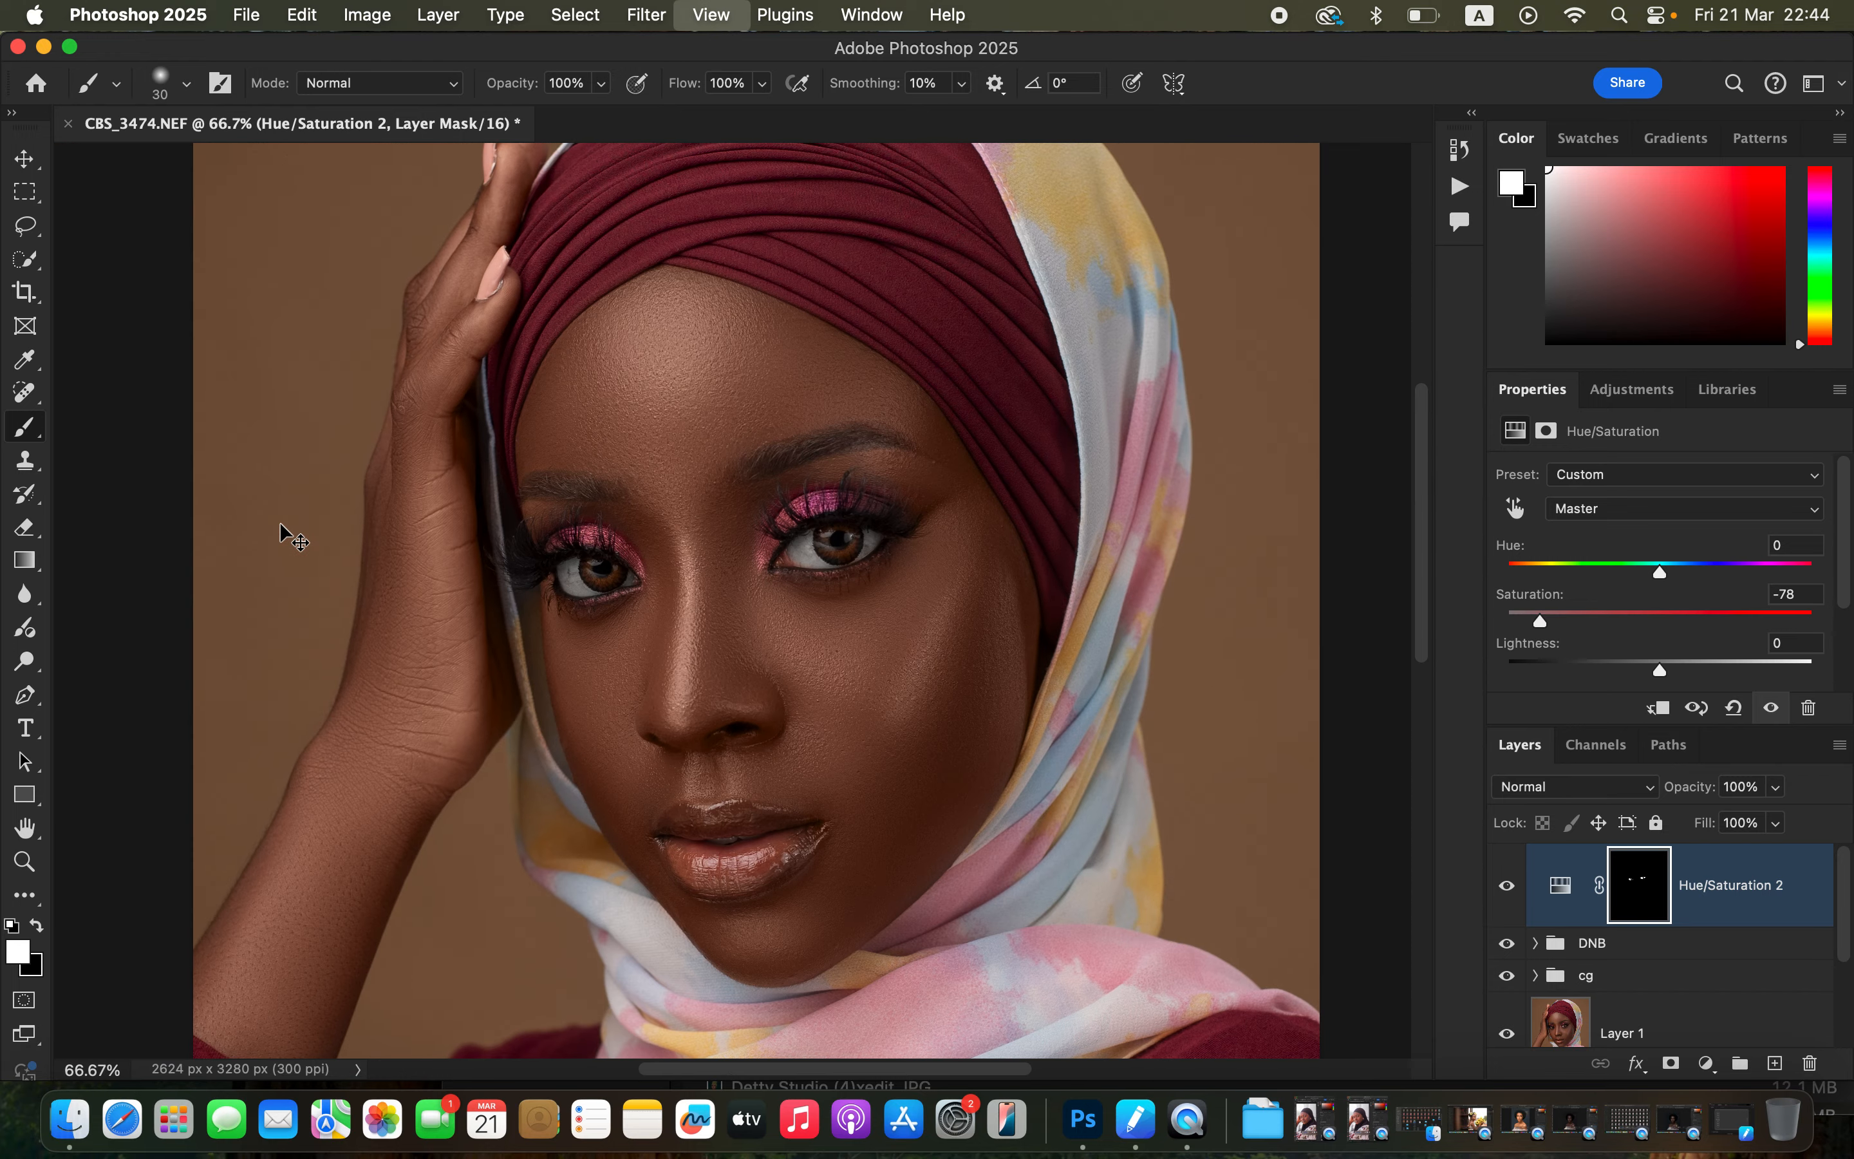
pyautogui.press('super+plus')
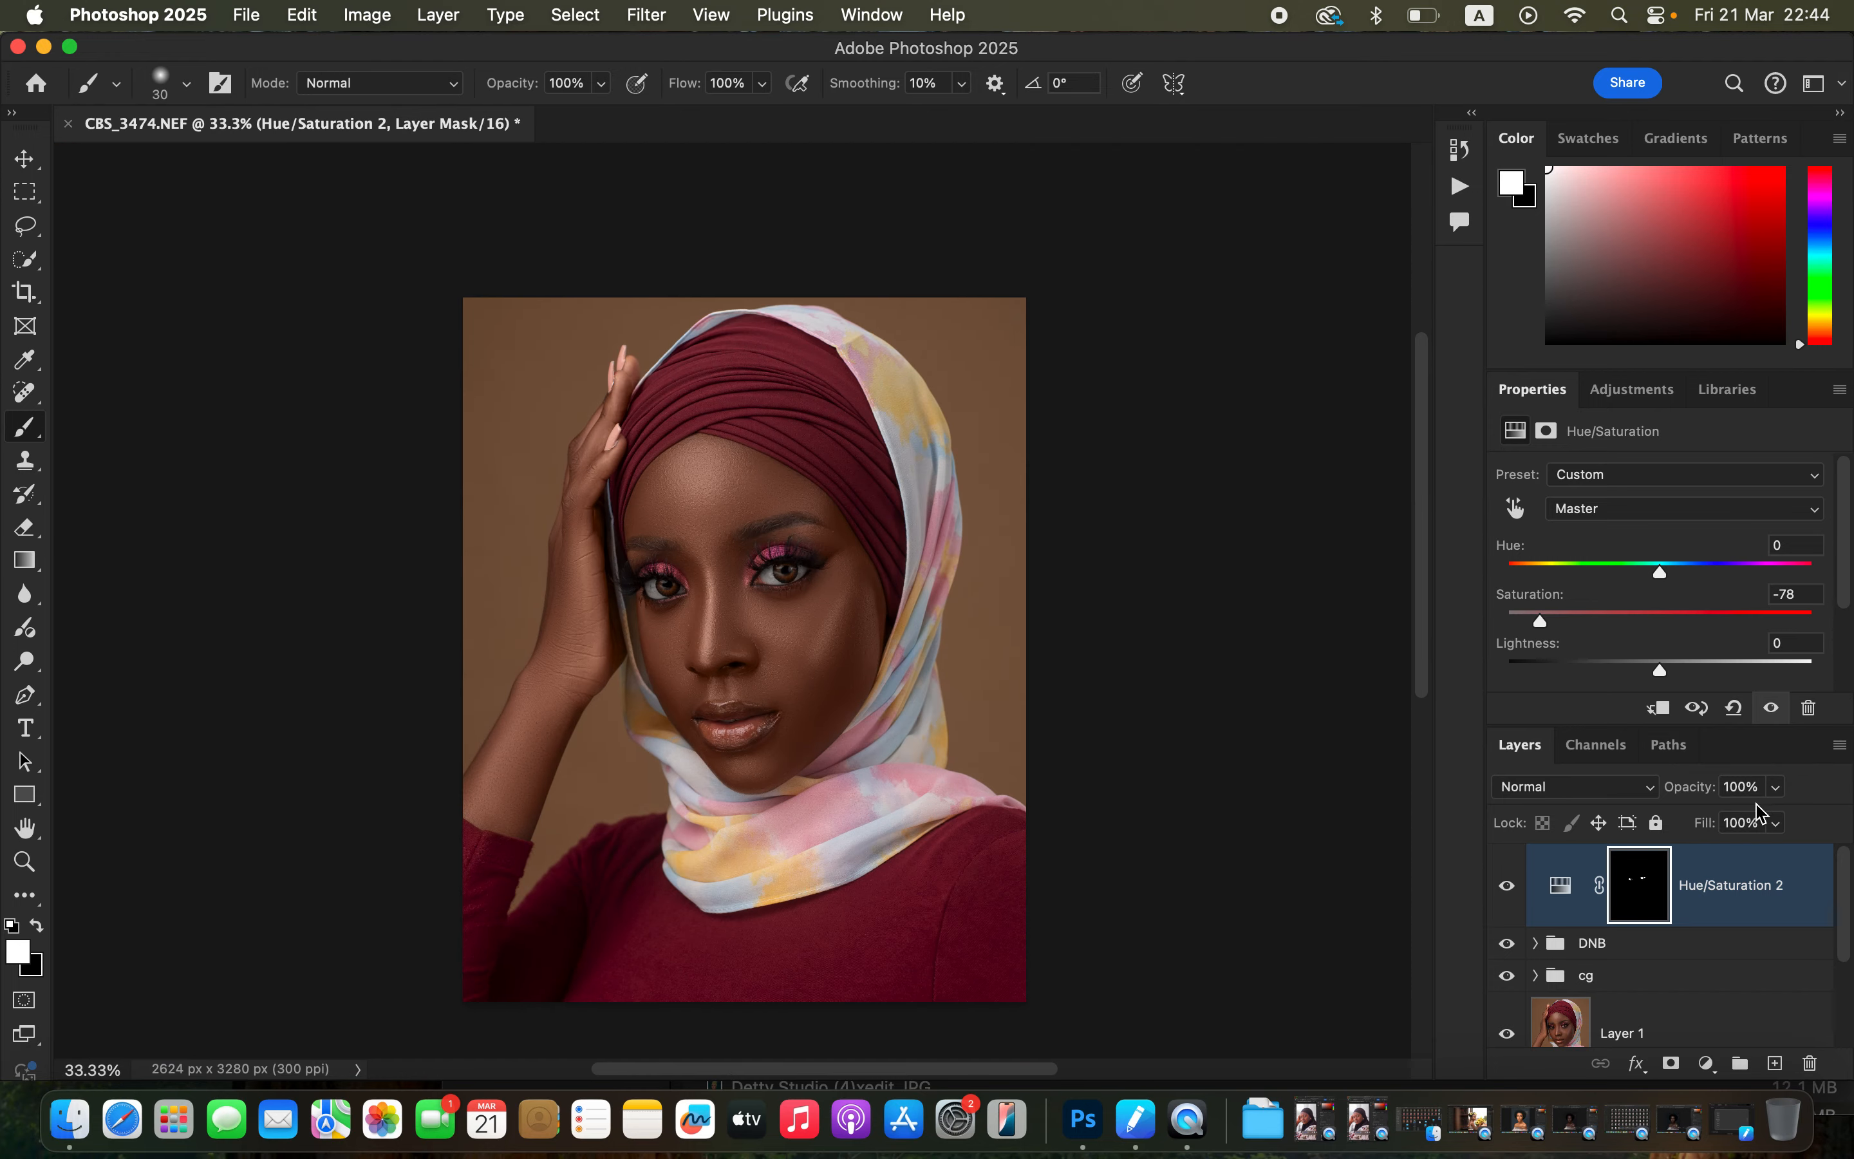
pyautogui.click(1776, 789)
pyautogui.moveTo(1776, 824); pyautogui.dragTo(1766, 828)
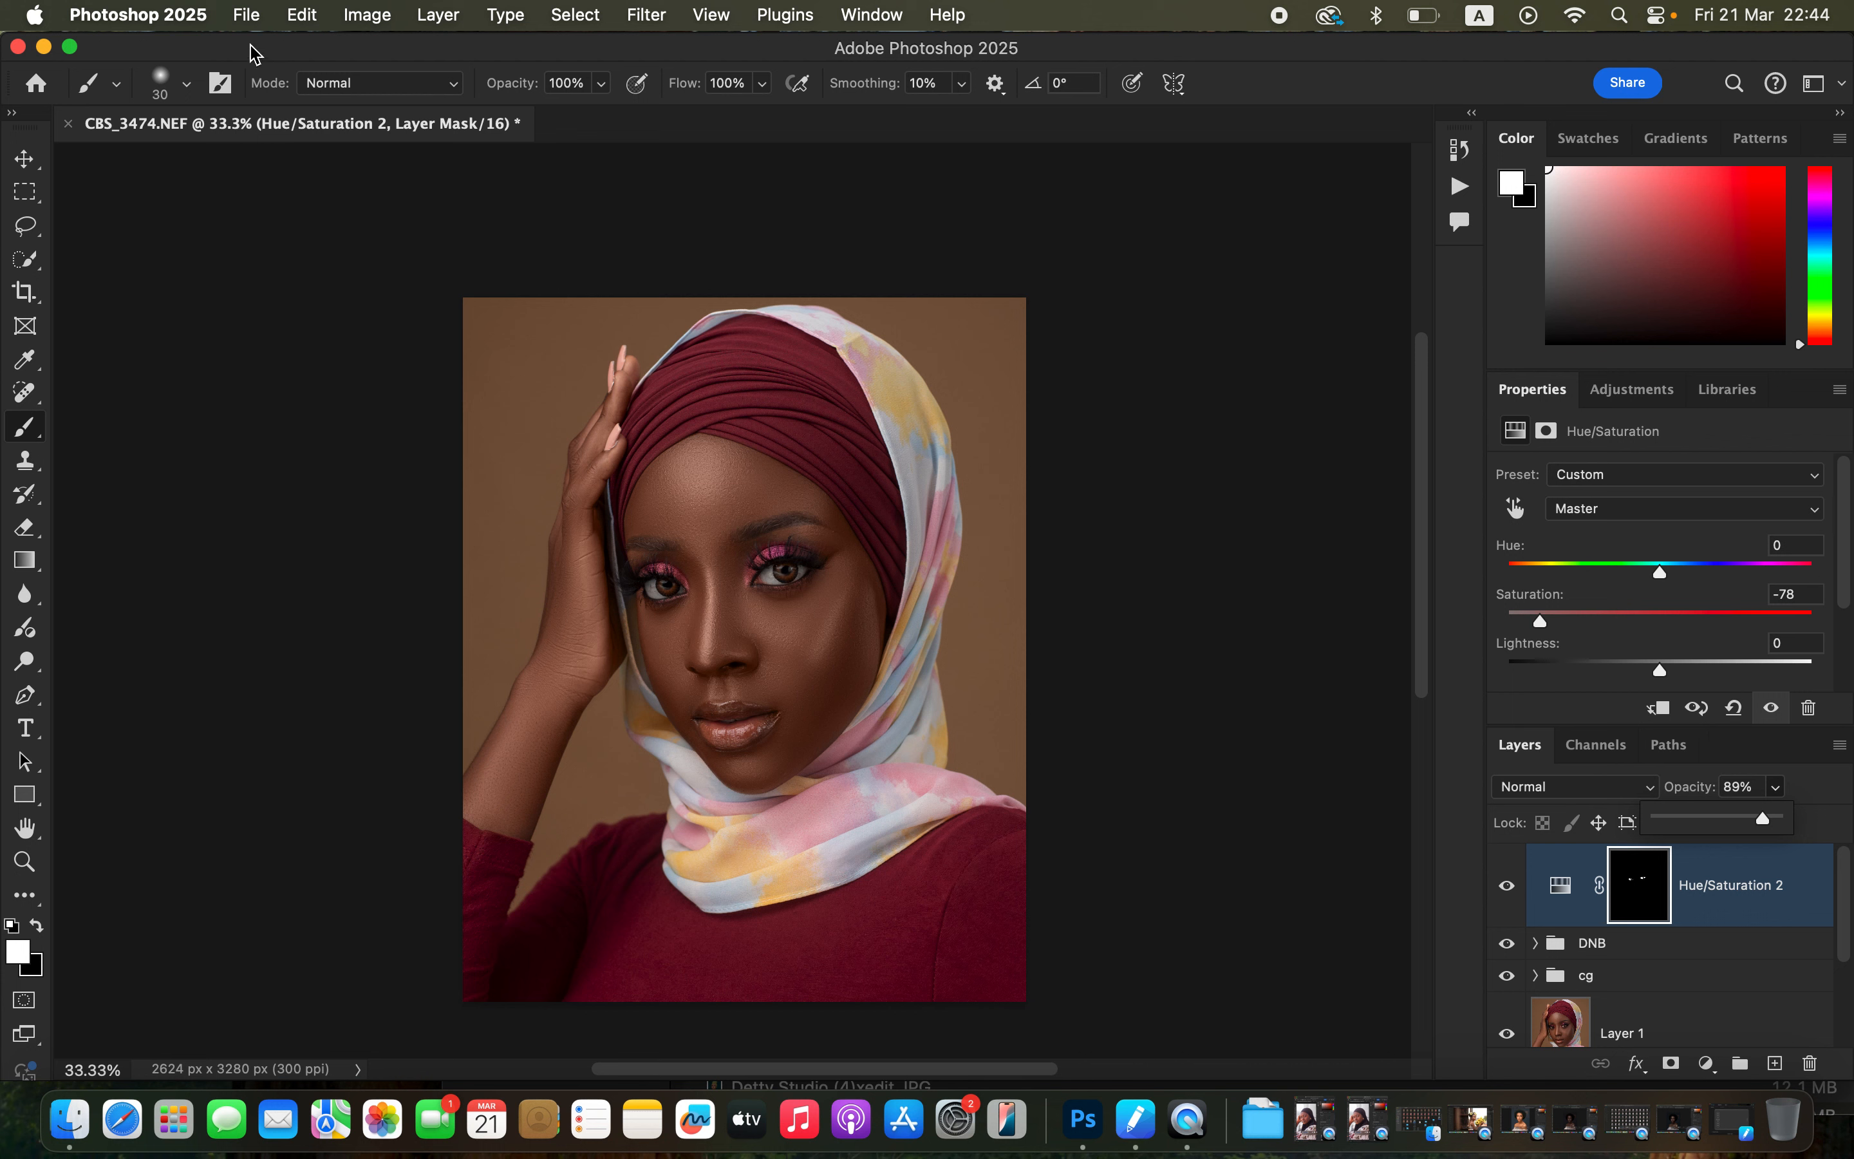
# Export the image as a JPG at quality 7 with Bicubic Sharper resampling, saving it as CBS_3474 on the Desktop.
pyautogui.click(245, 15)
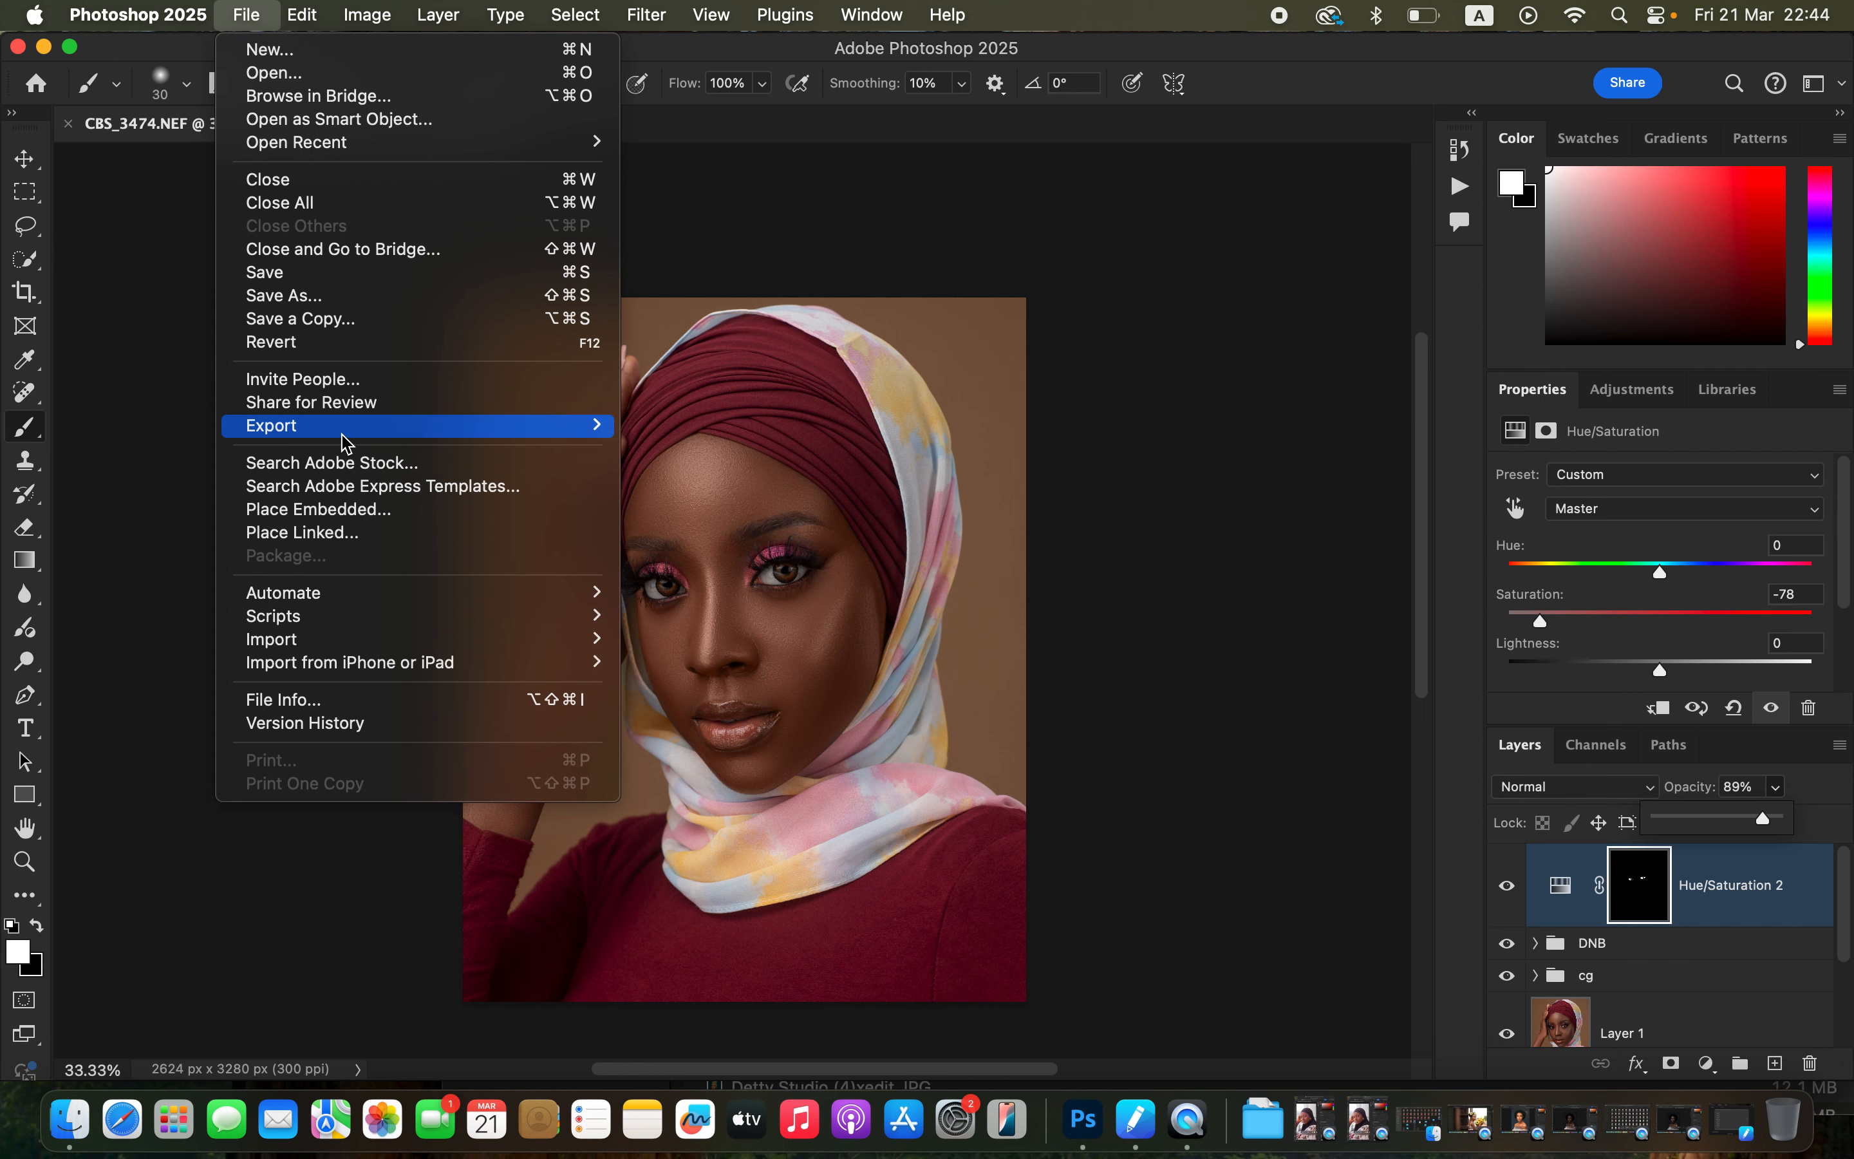
pyautogui.moveTo(350, 429)
pyautogui.click(742, 451)
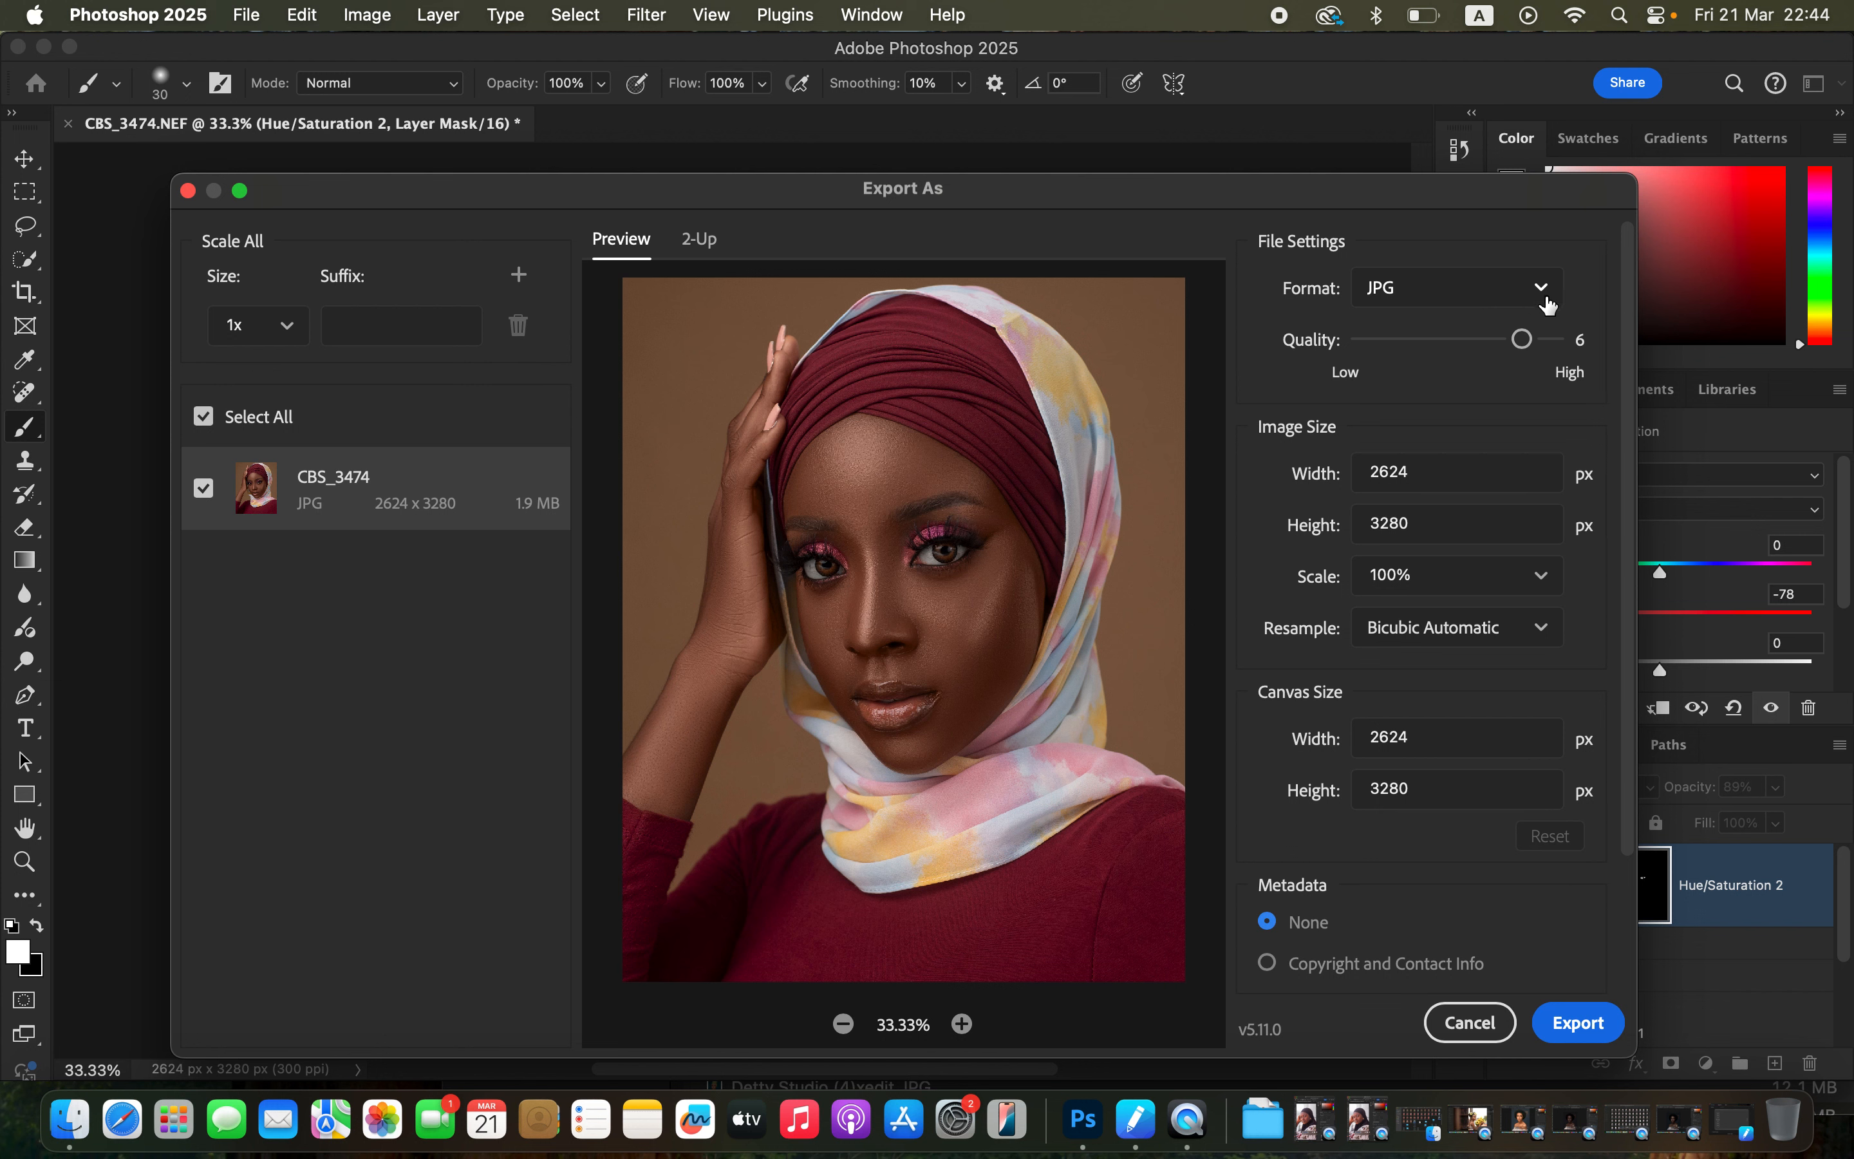
pyautogui.moveTo(1532, 344); pyautogui.dragTo(1595, 347)
pyautogui.click(1500, 636)
pyautogui.click(1506, 769)
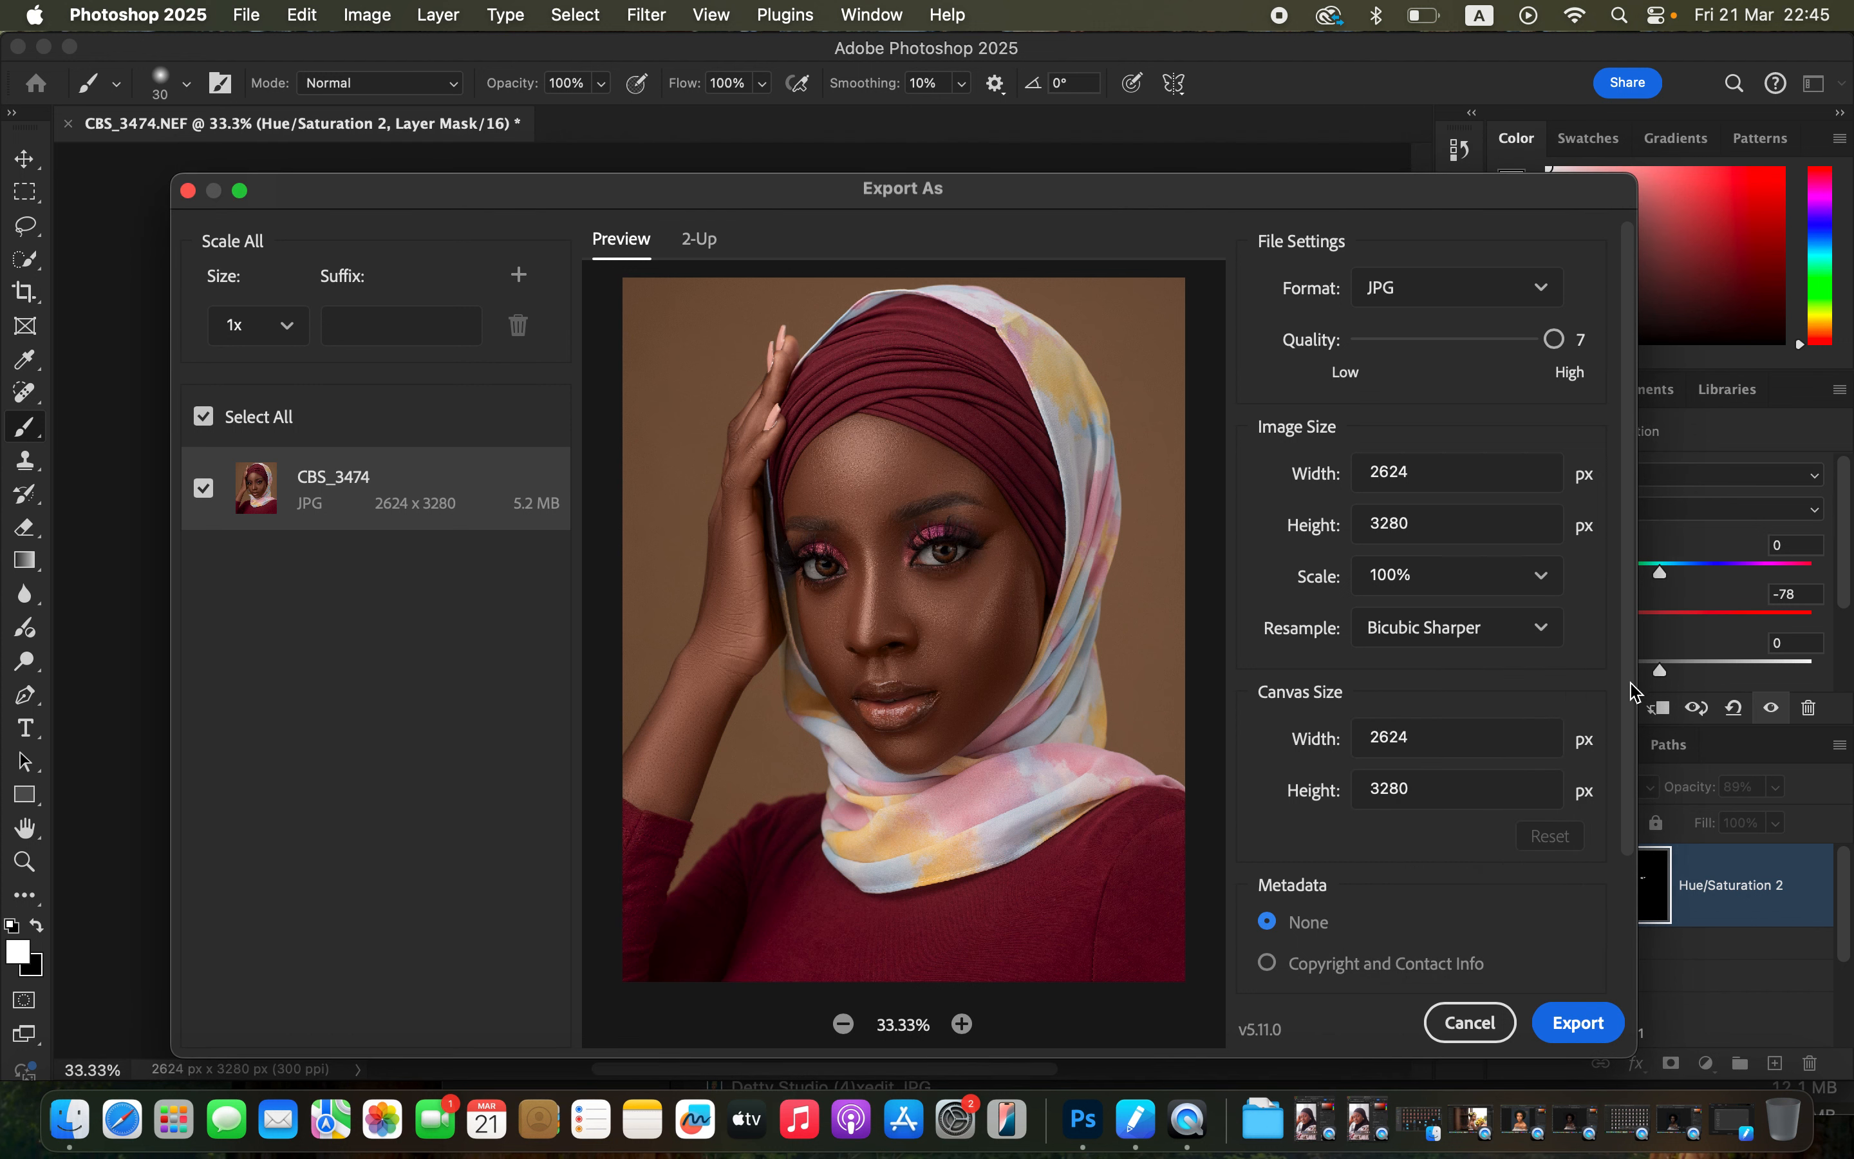
pyautogui.moveTo(1632, 701); pyautogui.dragTo(1653, 887)
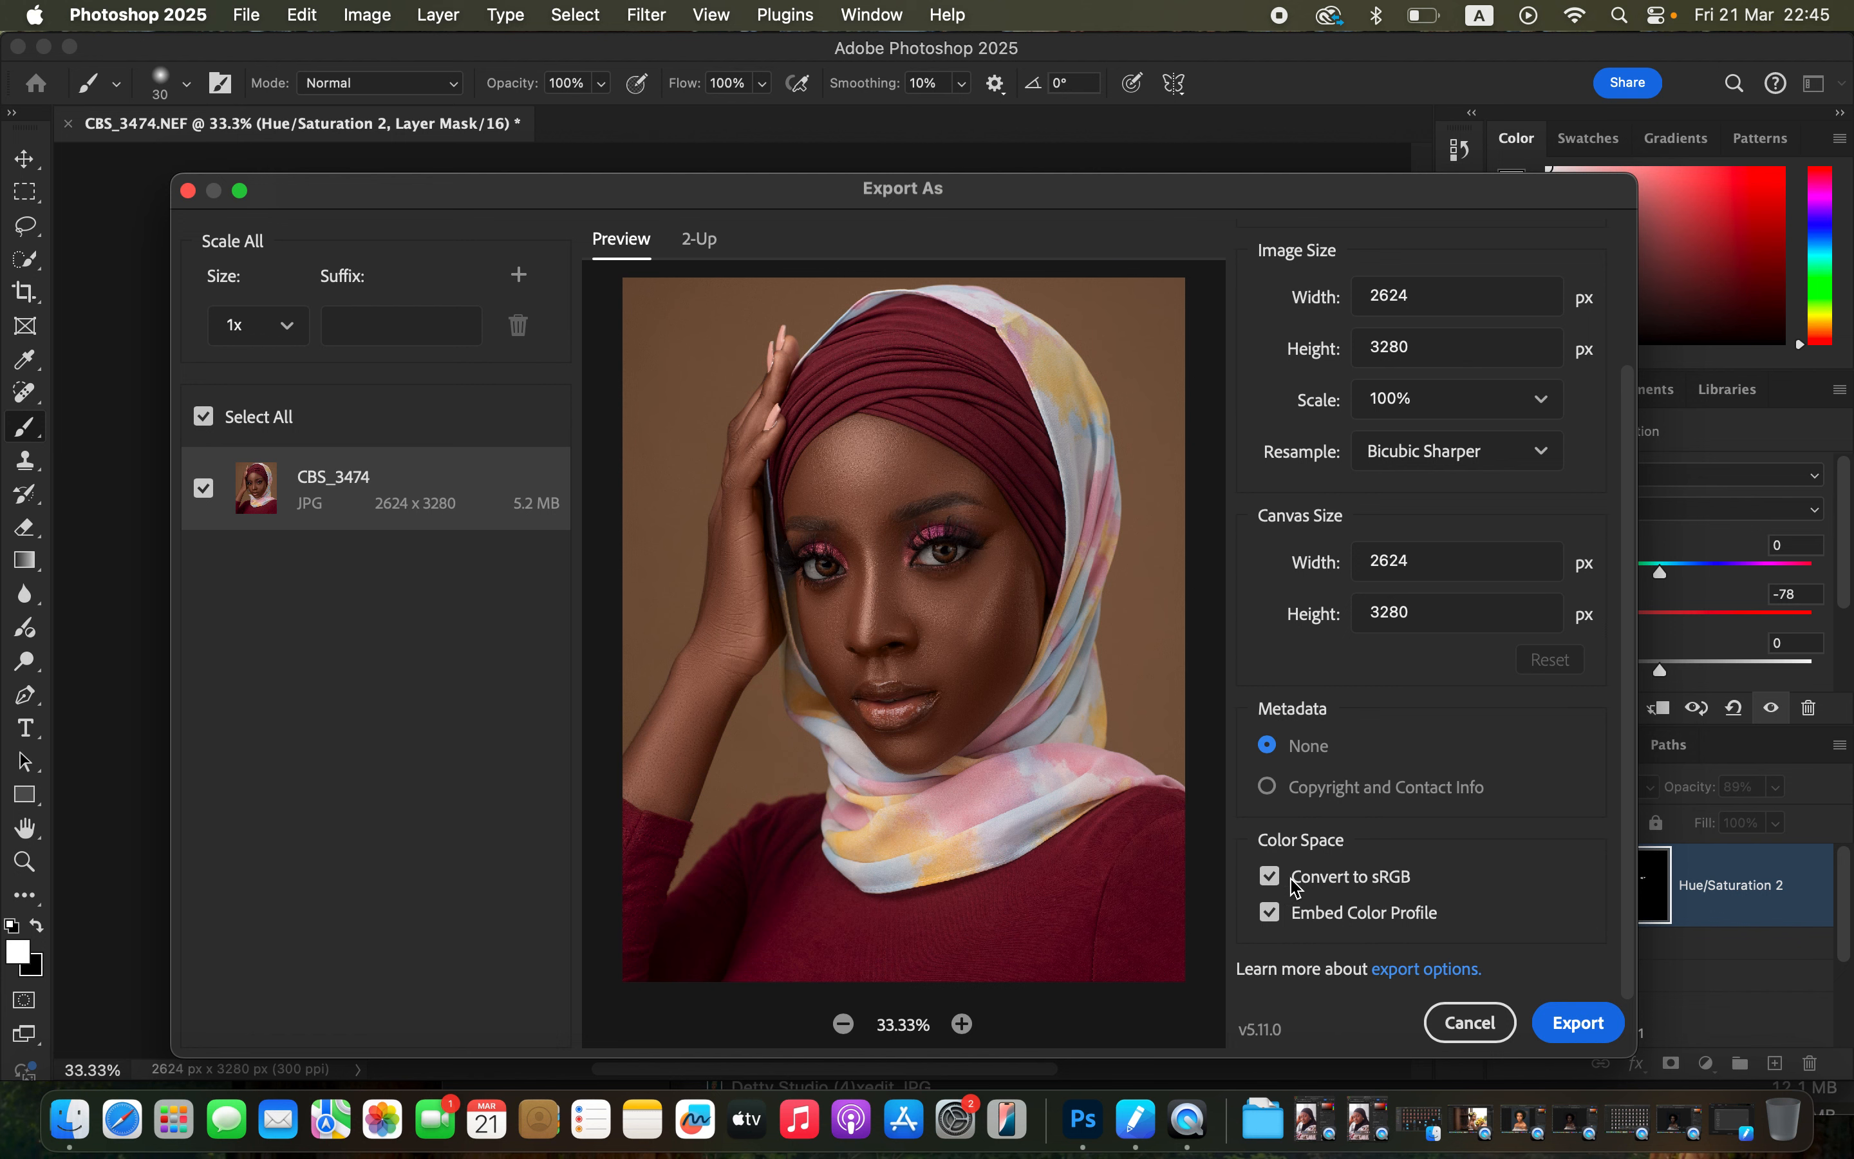
pyautogui.click(1567, 1027)
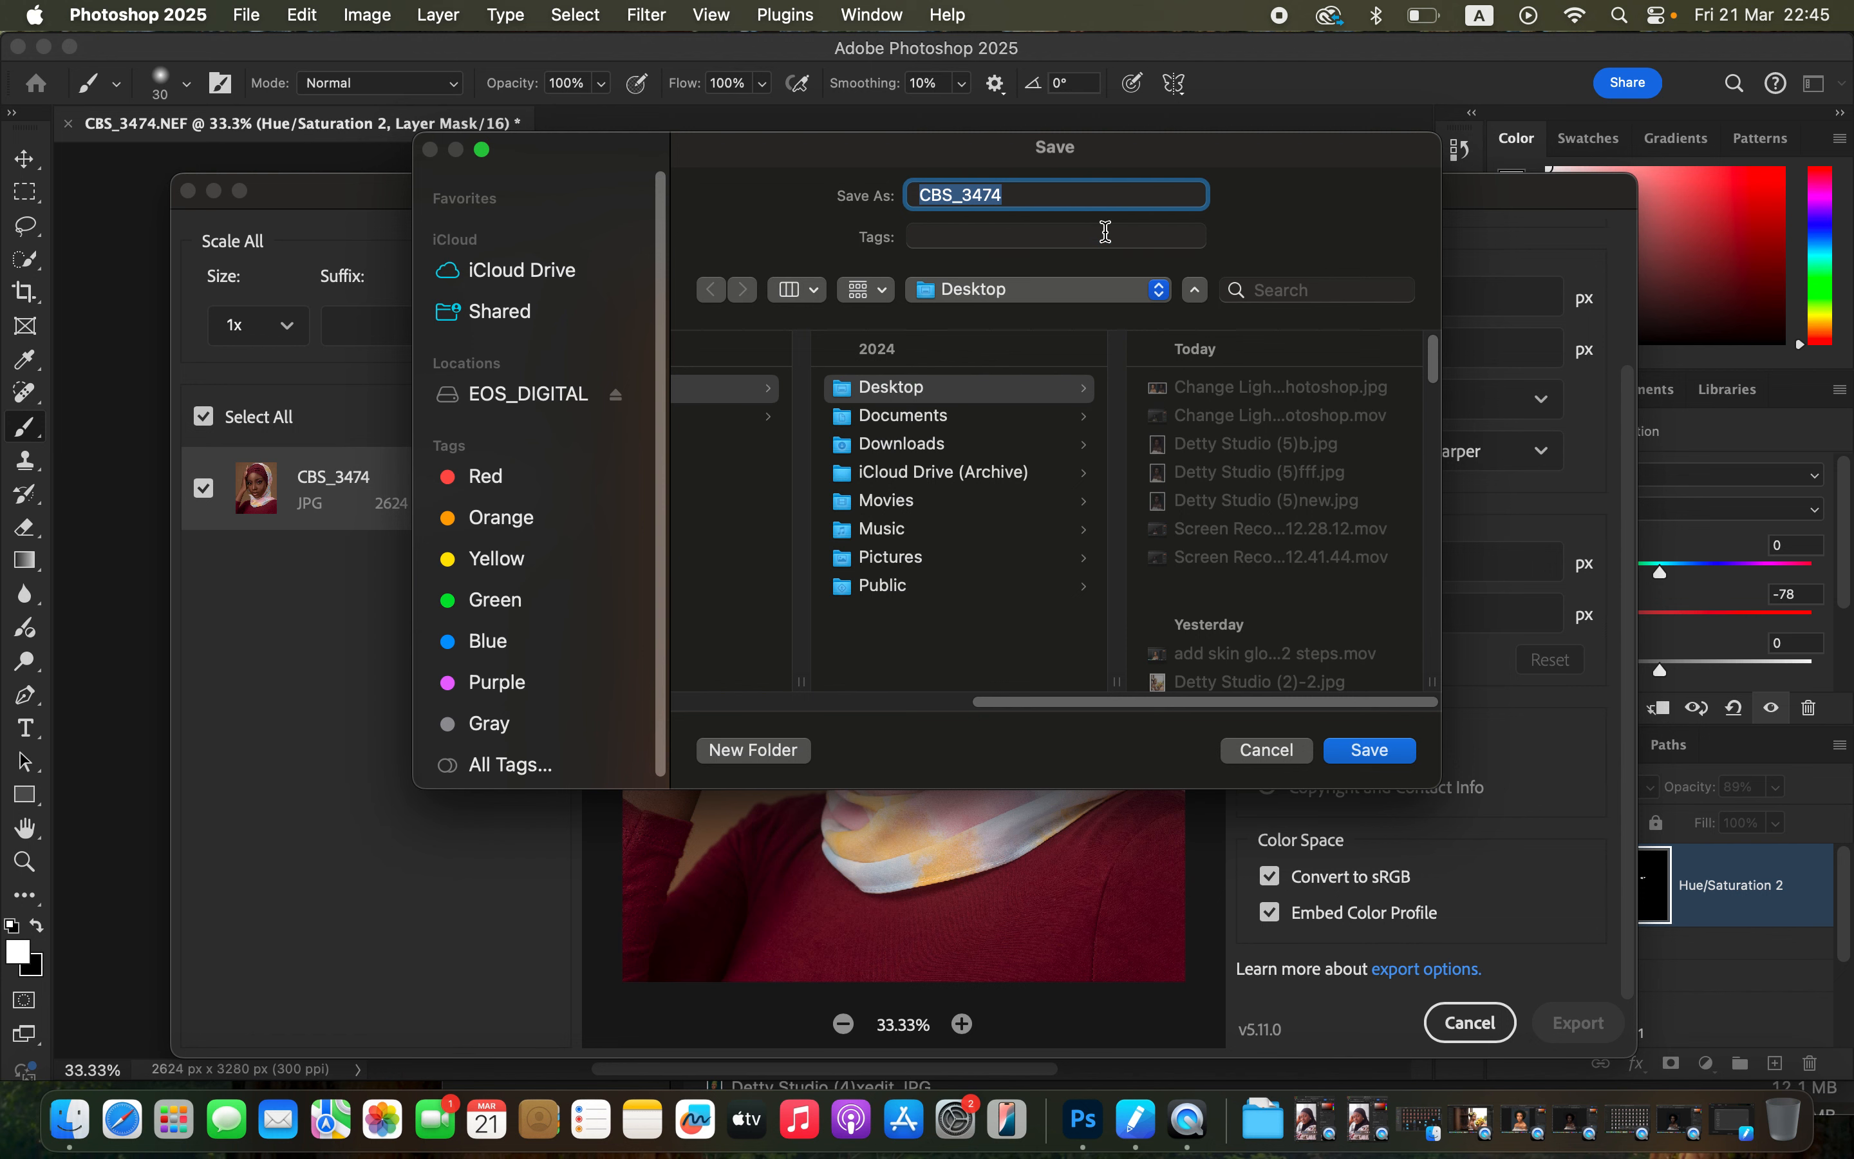
pyautogui.click(1370, 755)
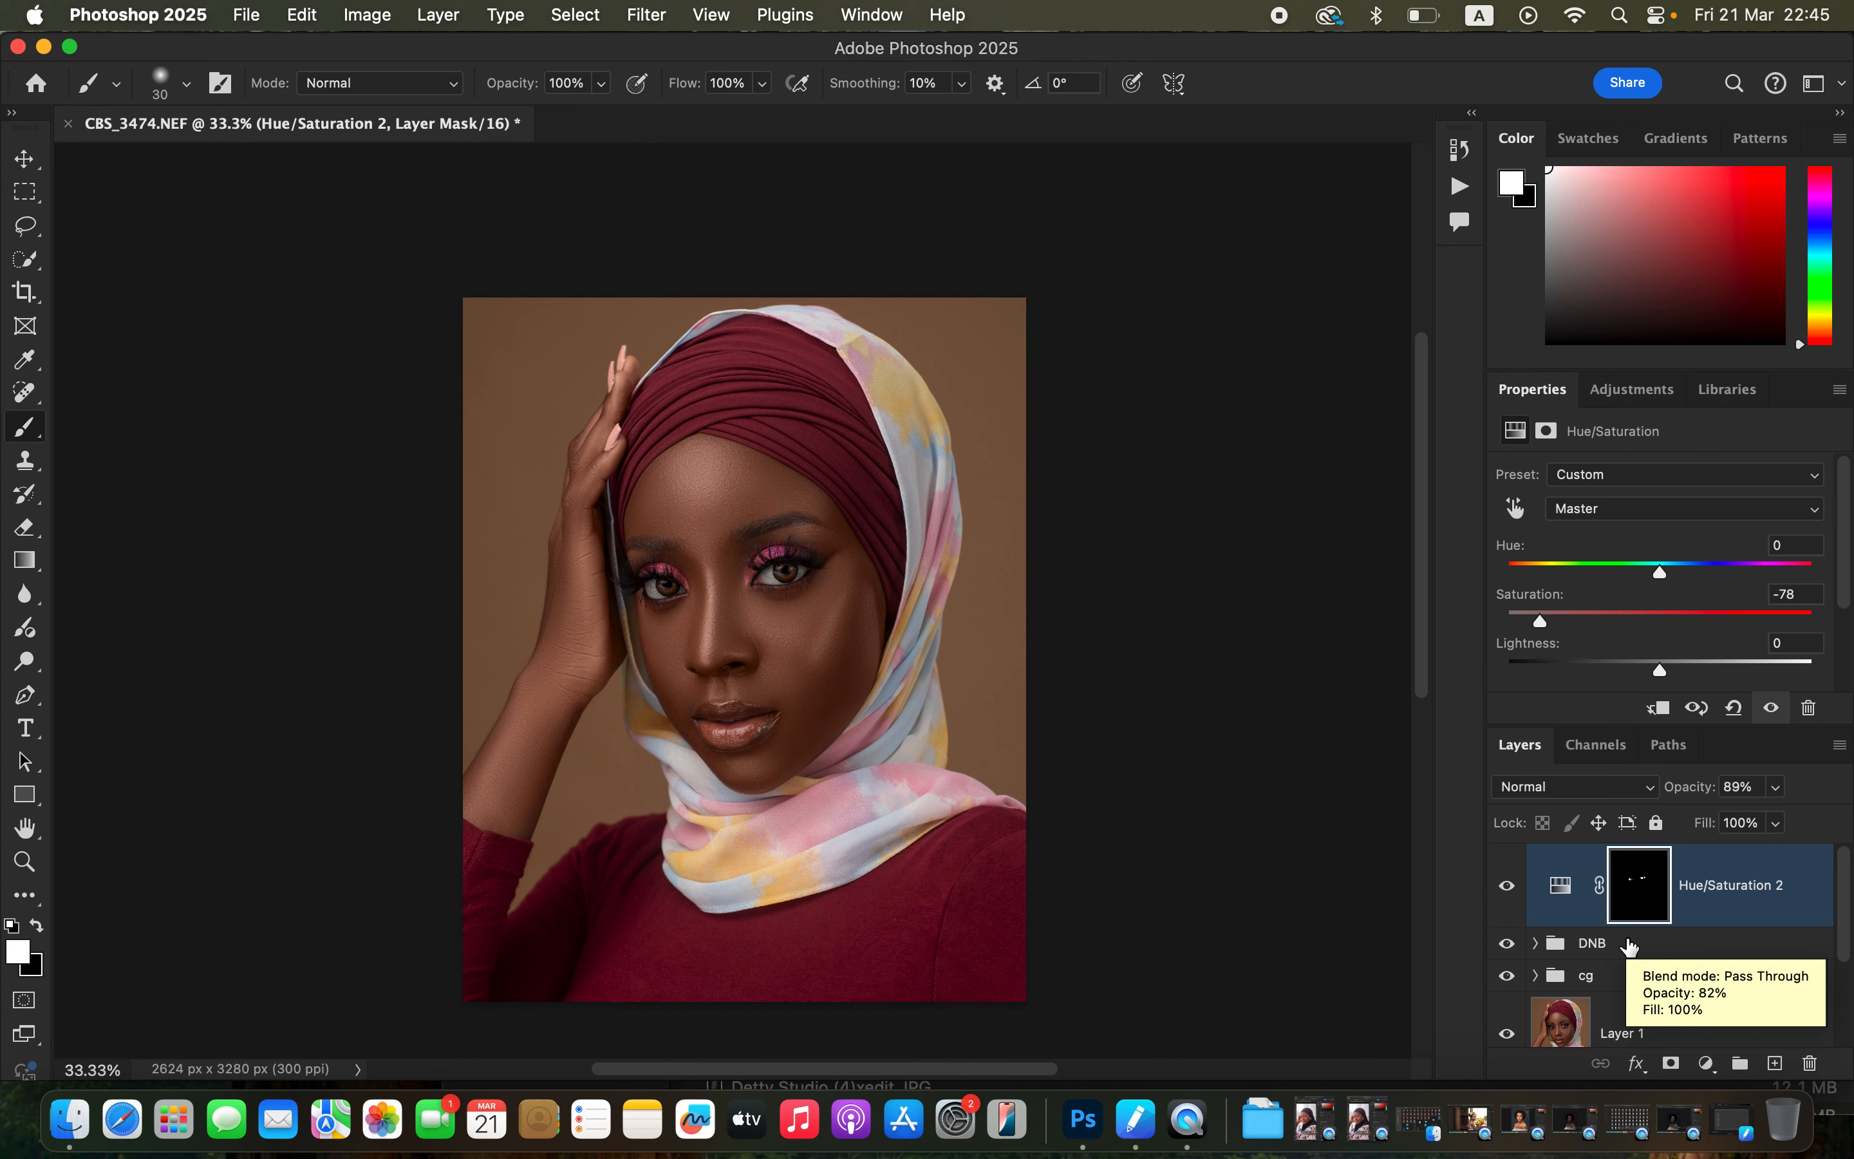
# Toggle the Background layer on its own to compare the original photo with the retouched result.
pyautogui.scroll(-3, 1656, 958)
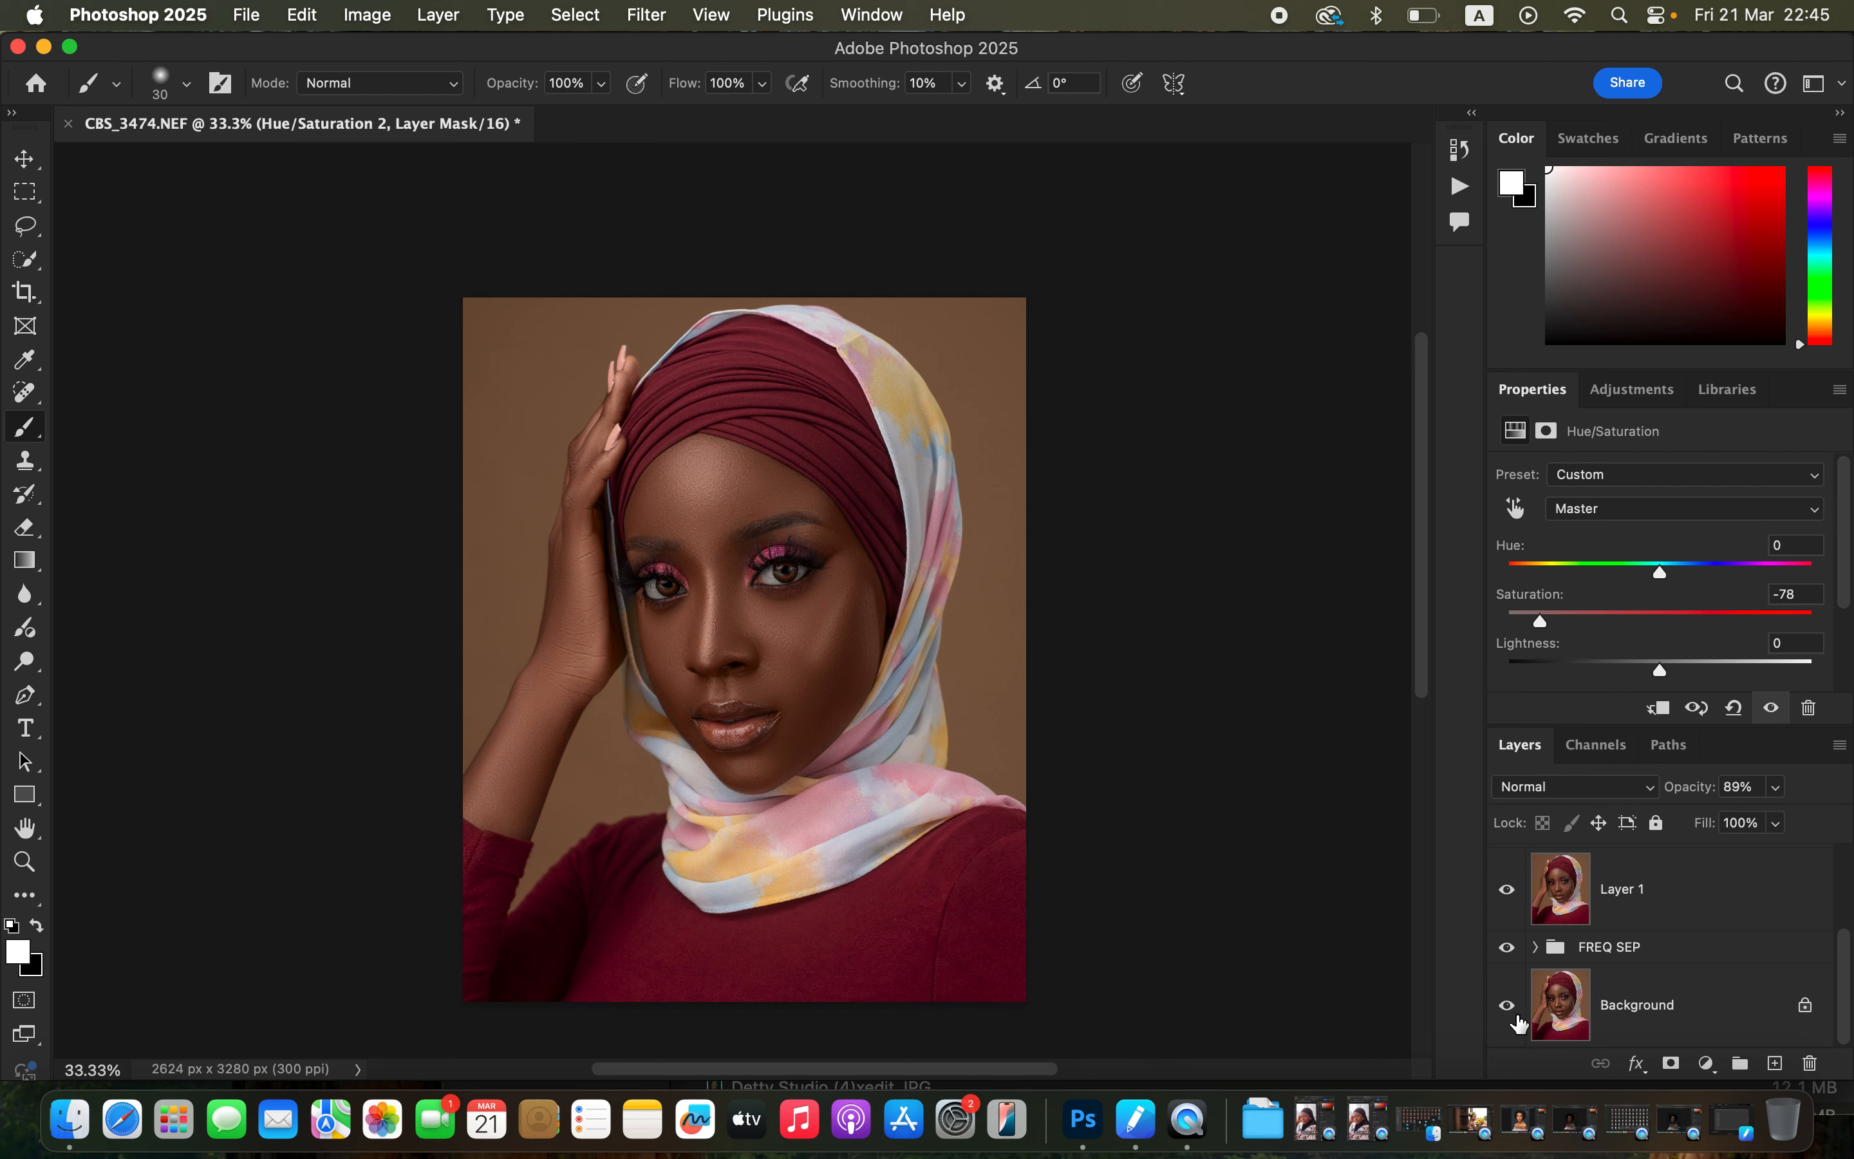
pyautogui.keyDown('alt'); pyautogui.click(1507, 1007); pyautogui.keyUp('alt')
pyautogui.keyDown('alt'); pyautogui.click(1508, 1010); pyautogui.keyUp('alt')
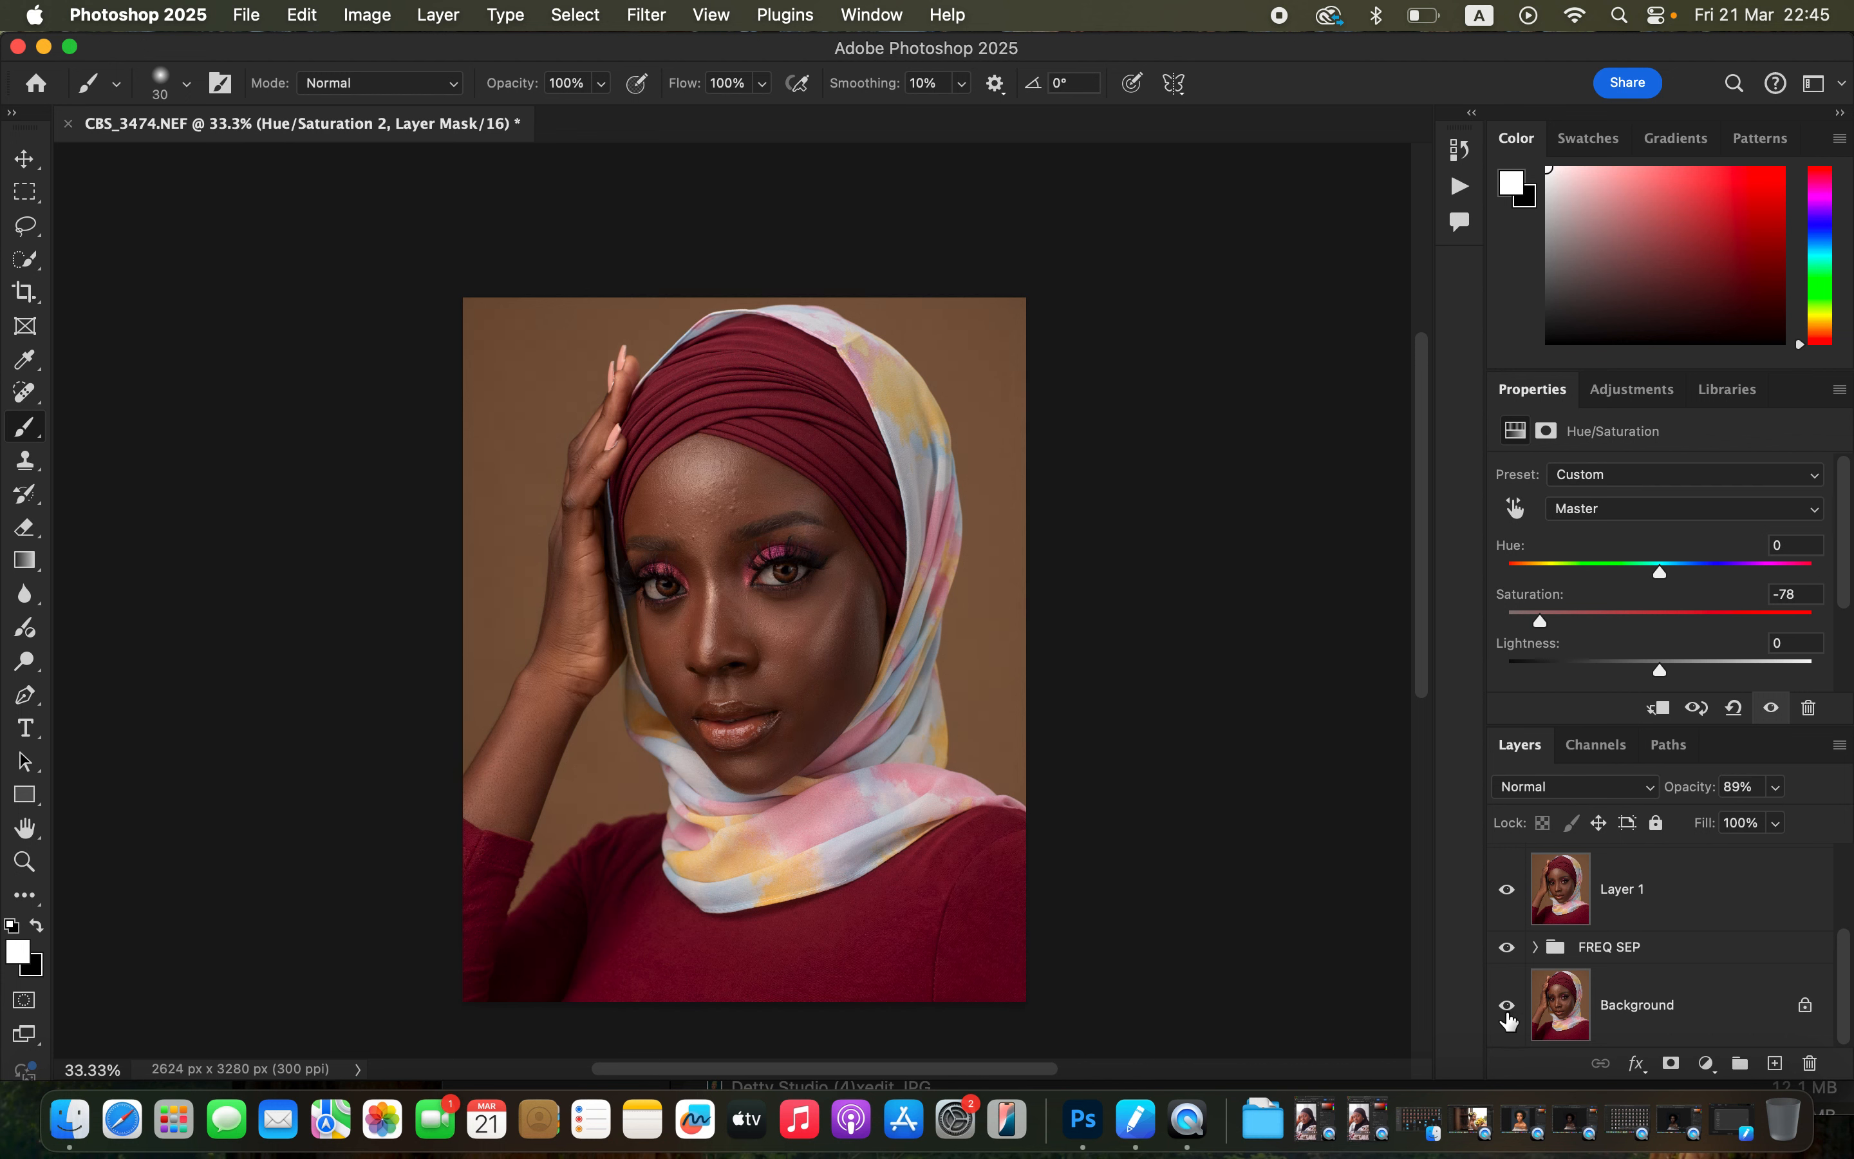
pyautogui.keyDown('alt'); pyautogui.click(1508, 1010); pyautogui.keyUp('alt')
pyautogui.keyDown('alt'); pyautogui.click(1509, 1011); pyautogui.keyUp('alt')
pyautogui.keyDown('alt'); pyautogui.click(1508, 1012); pyautogui.keyUp('alt')
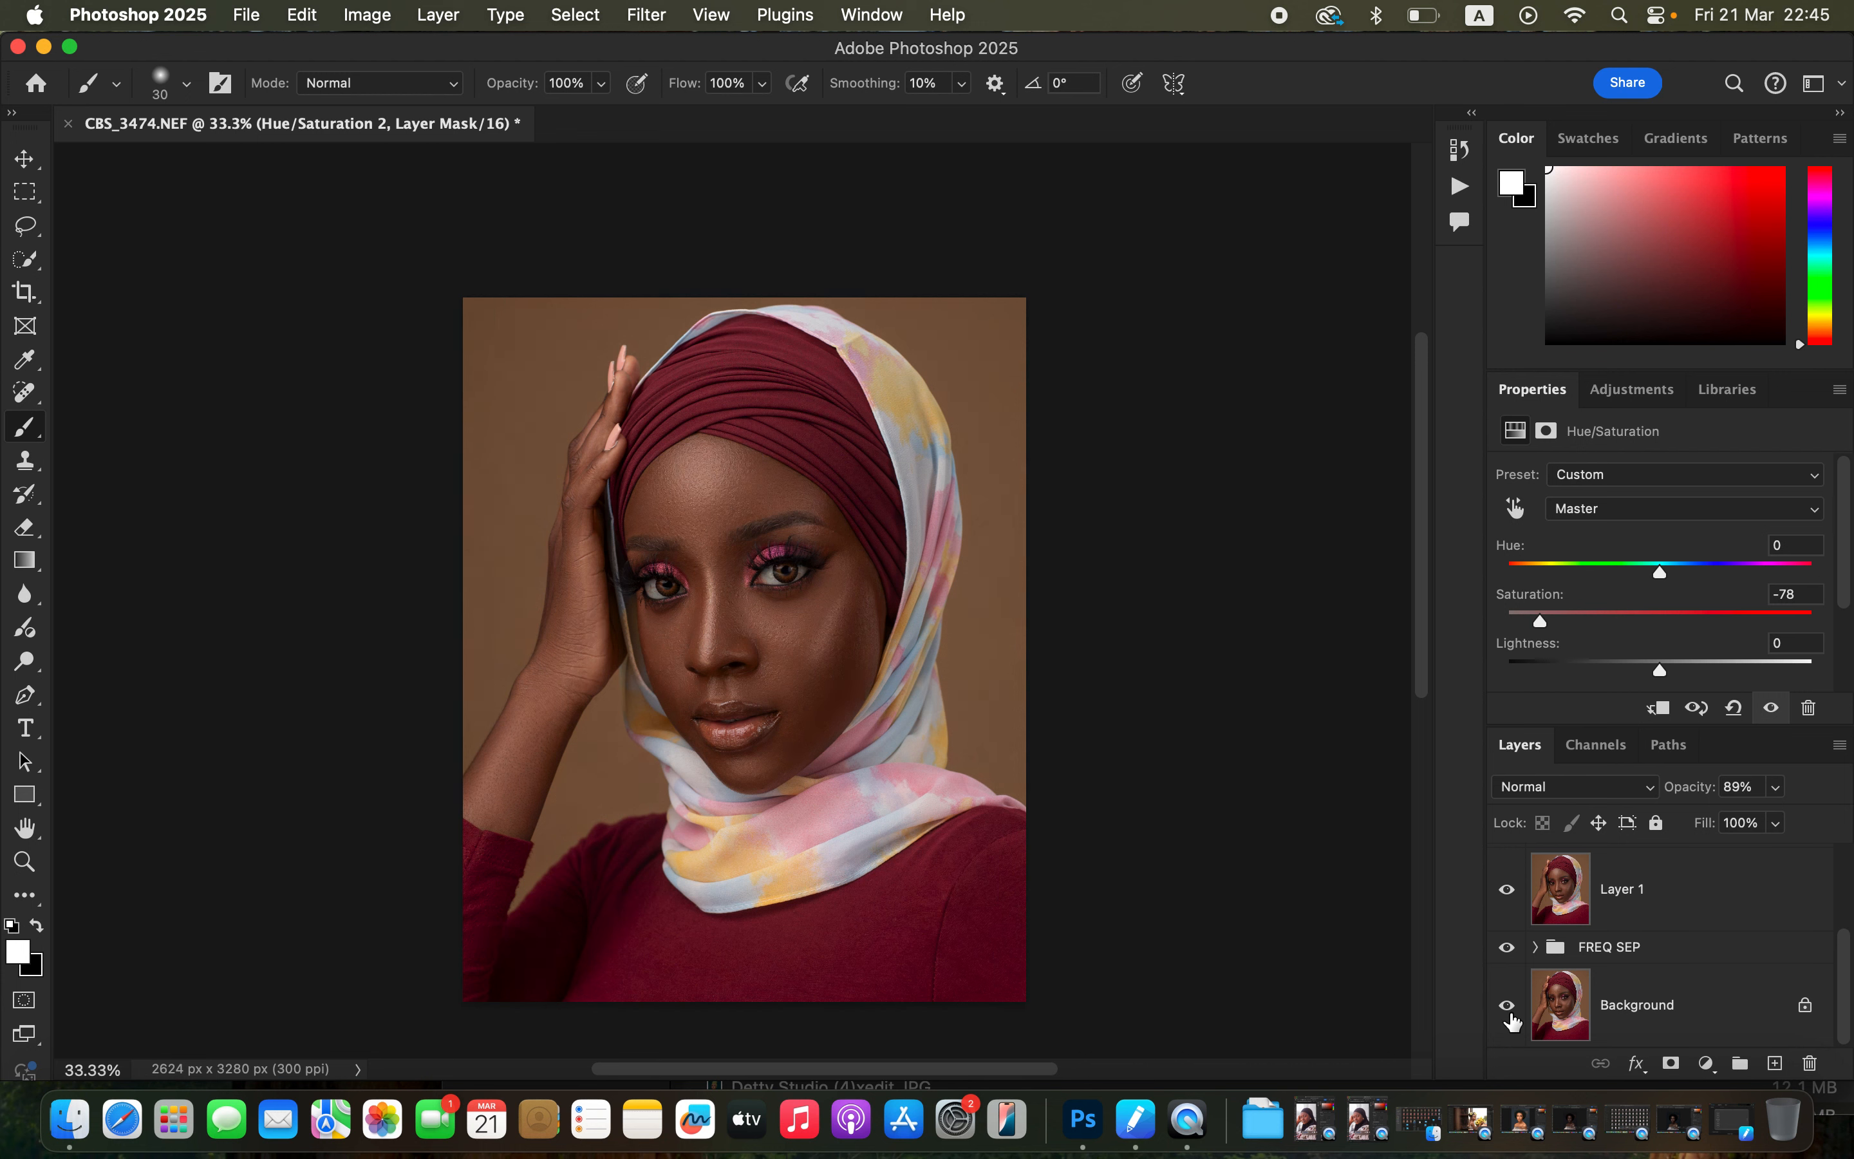
pyautogui.keyDown('alt'); pyautogui.click(1509, 1014); pyautogui.keyUp('alt')
pyautogui.keyDown('alt'); pyautogui.click(1509, 1015); pyautogui.keyUp('alt')
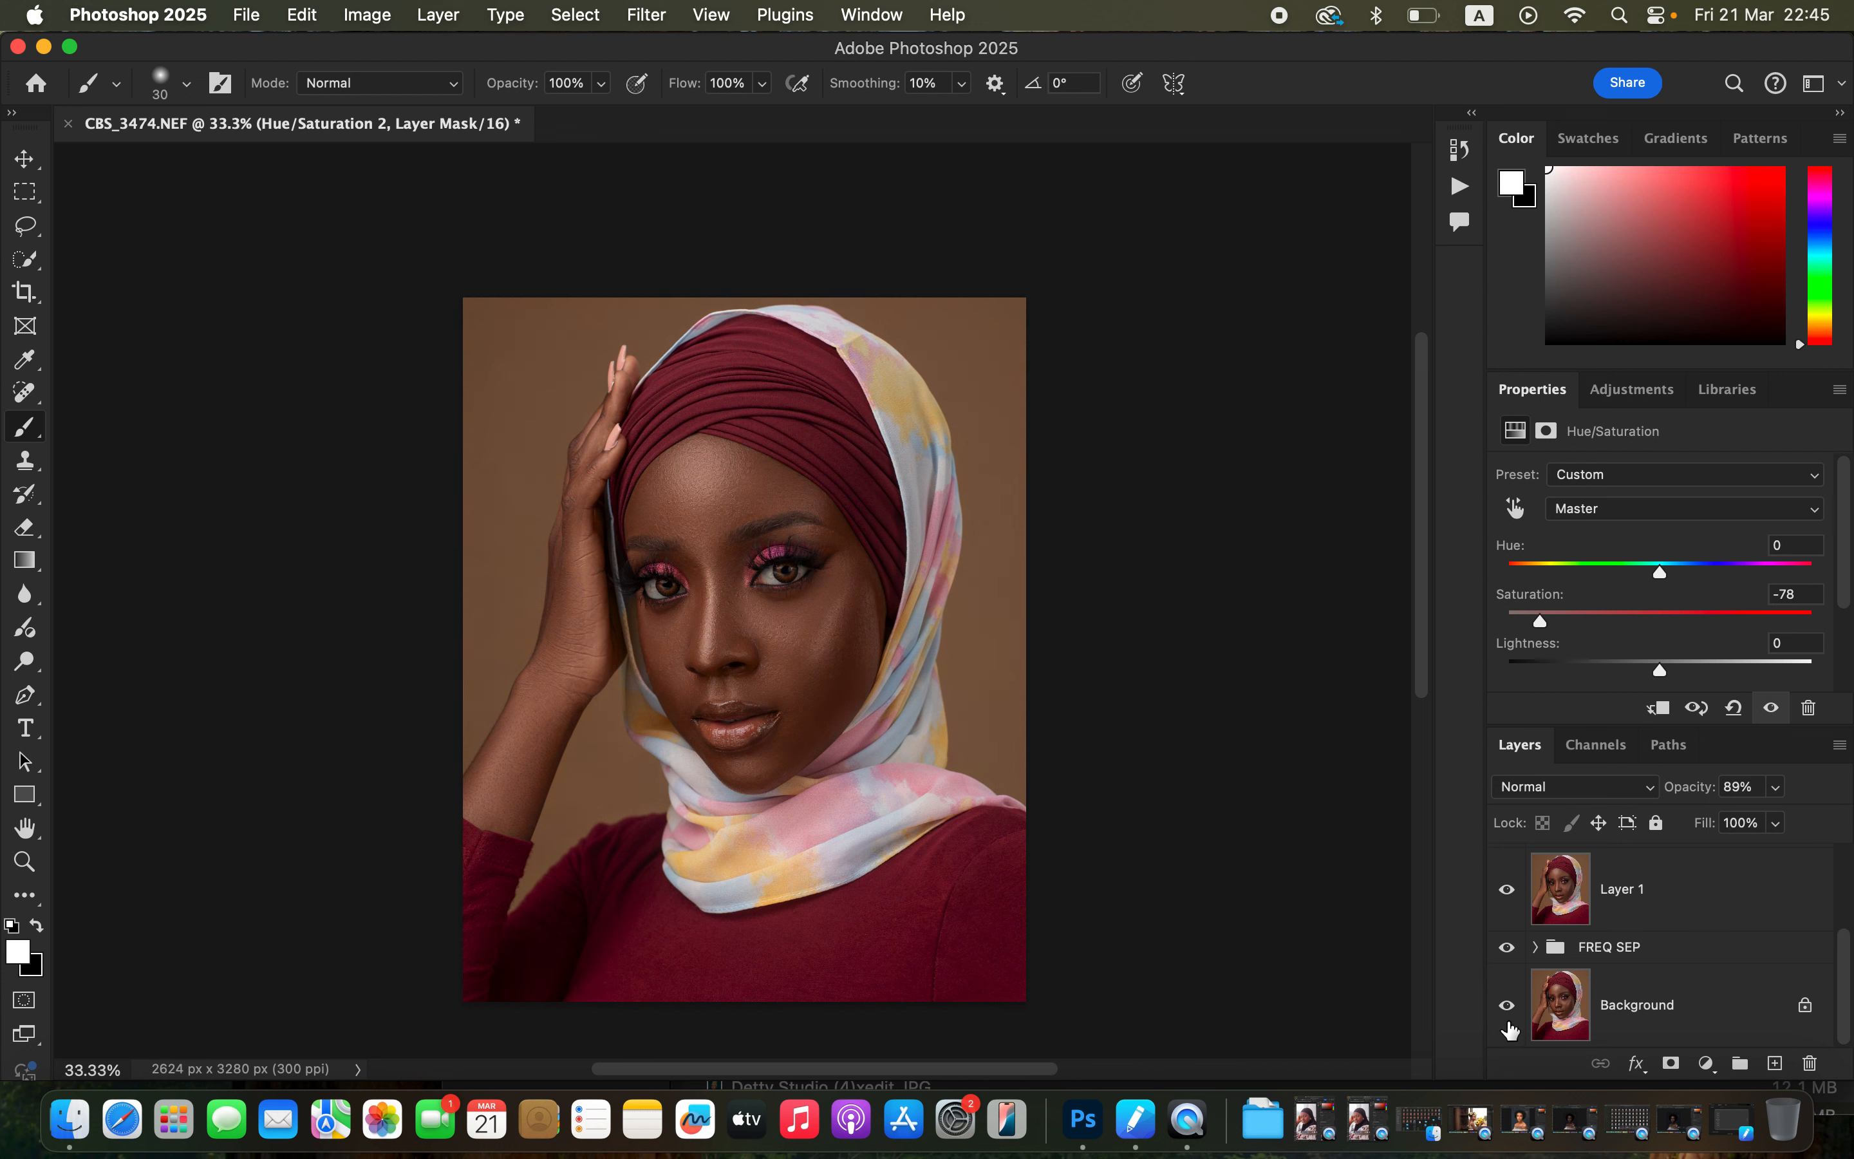